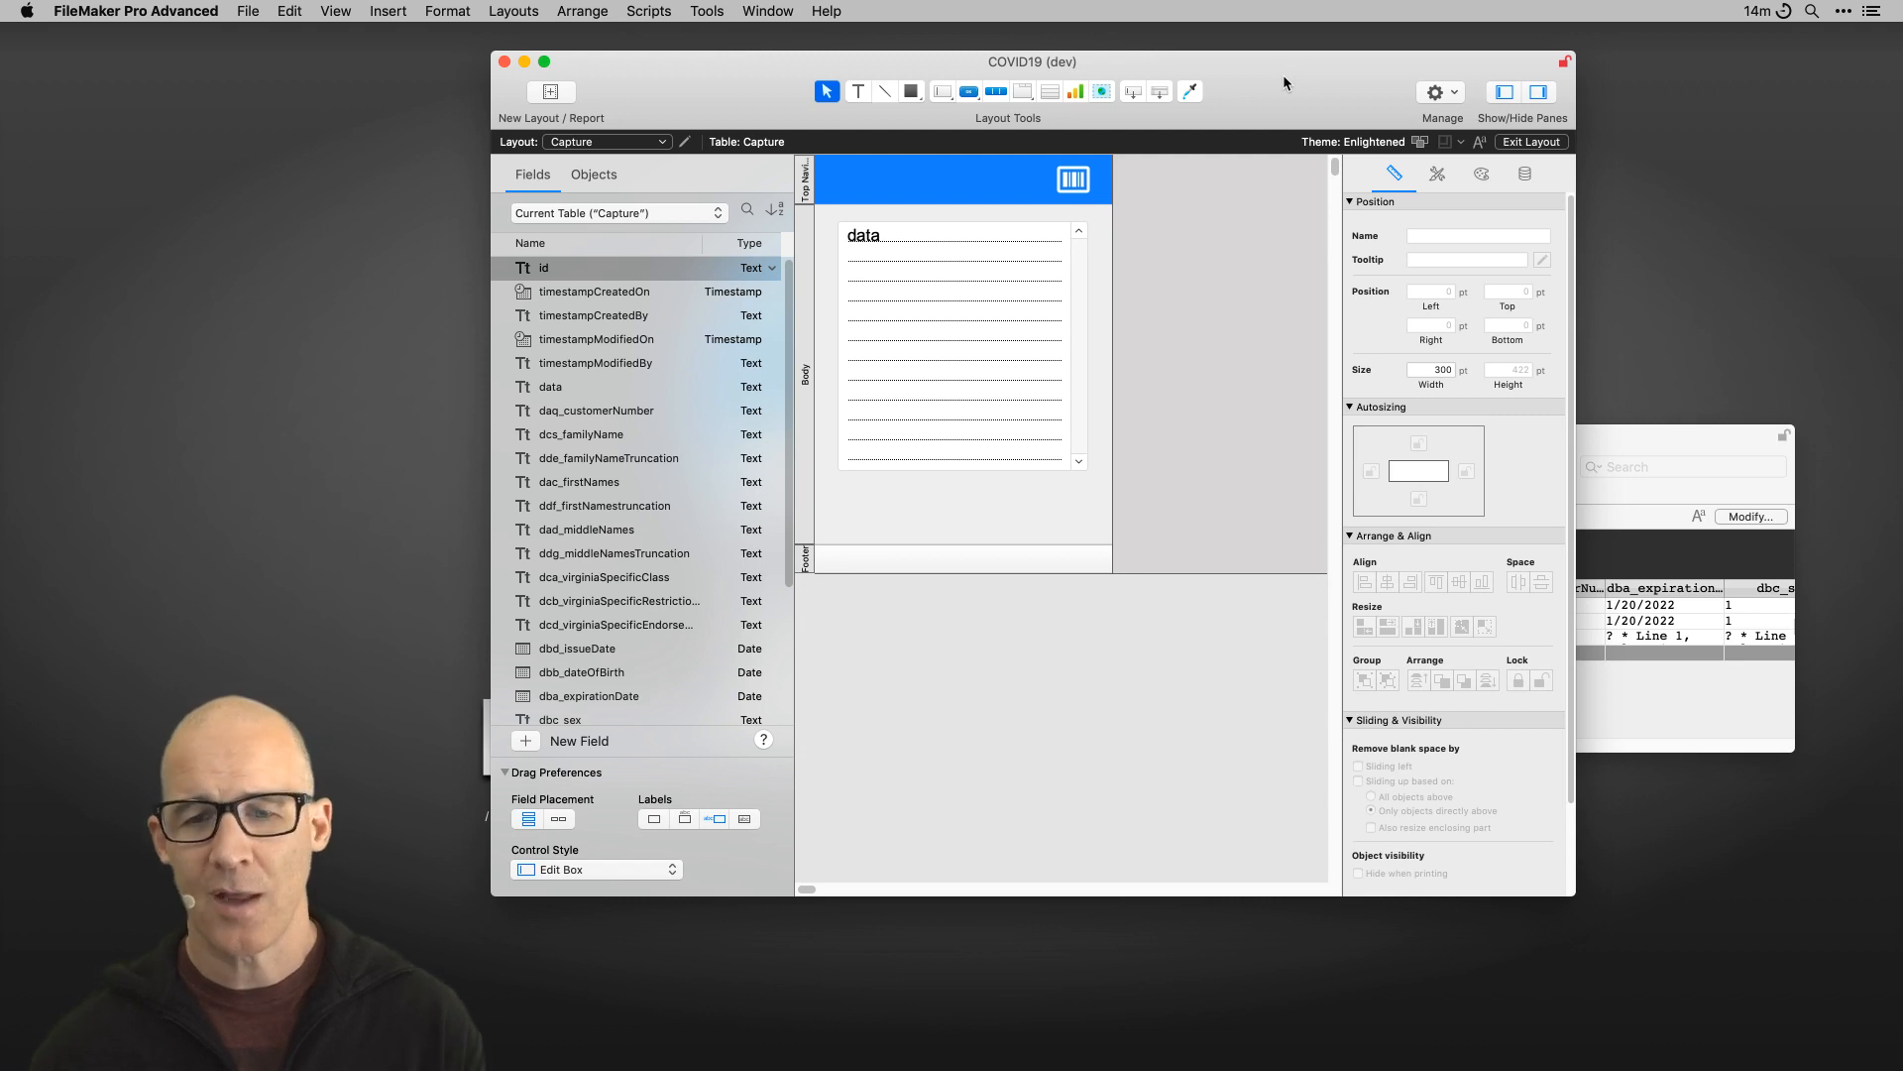
Step: Make the COVID19 window narrower and shorter, and select the barcode button in the Top Navigation part
left_click_drag(1576, 897, 1643, 822)
left_click_drag(1252, 78, 1239, 86)
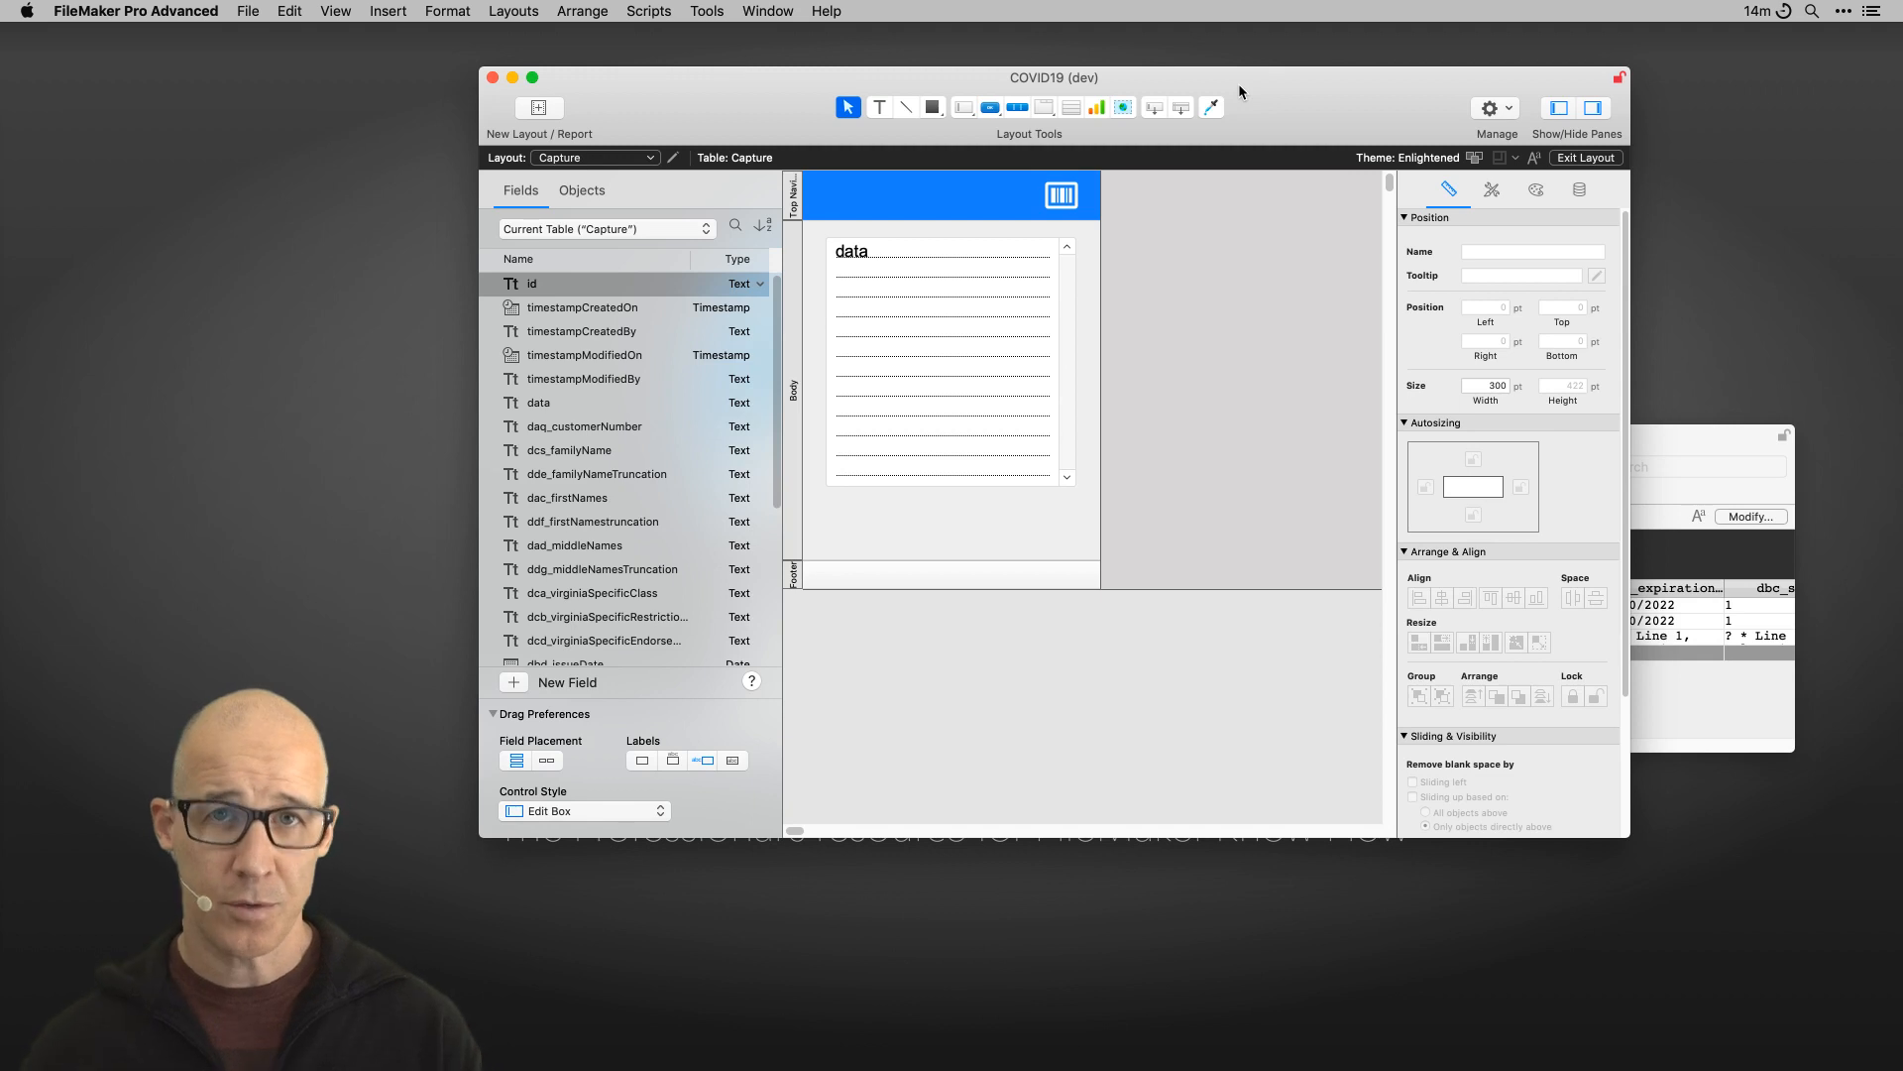
left_click_drag(1239, 85, 1235, 71)
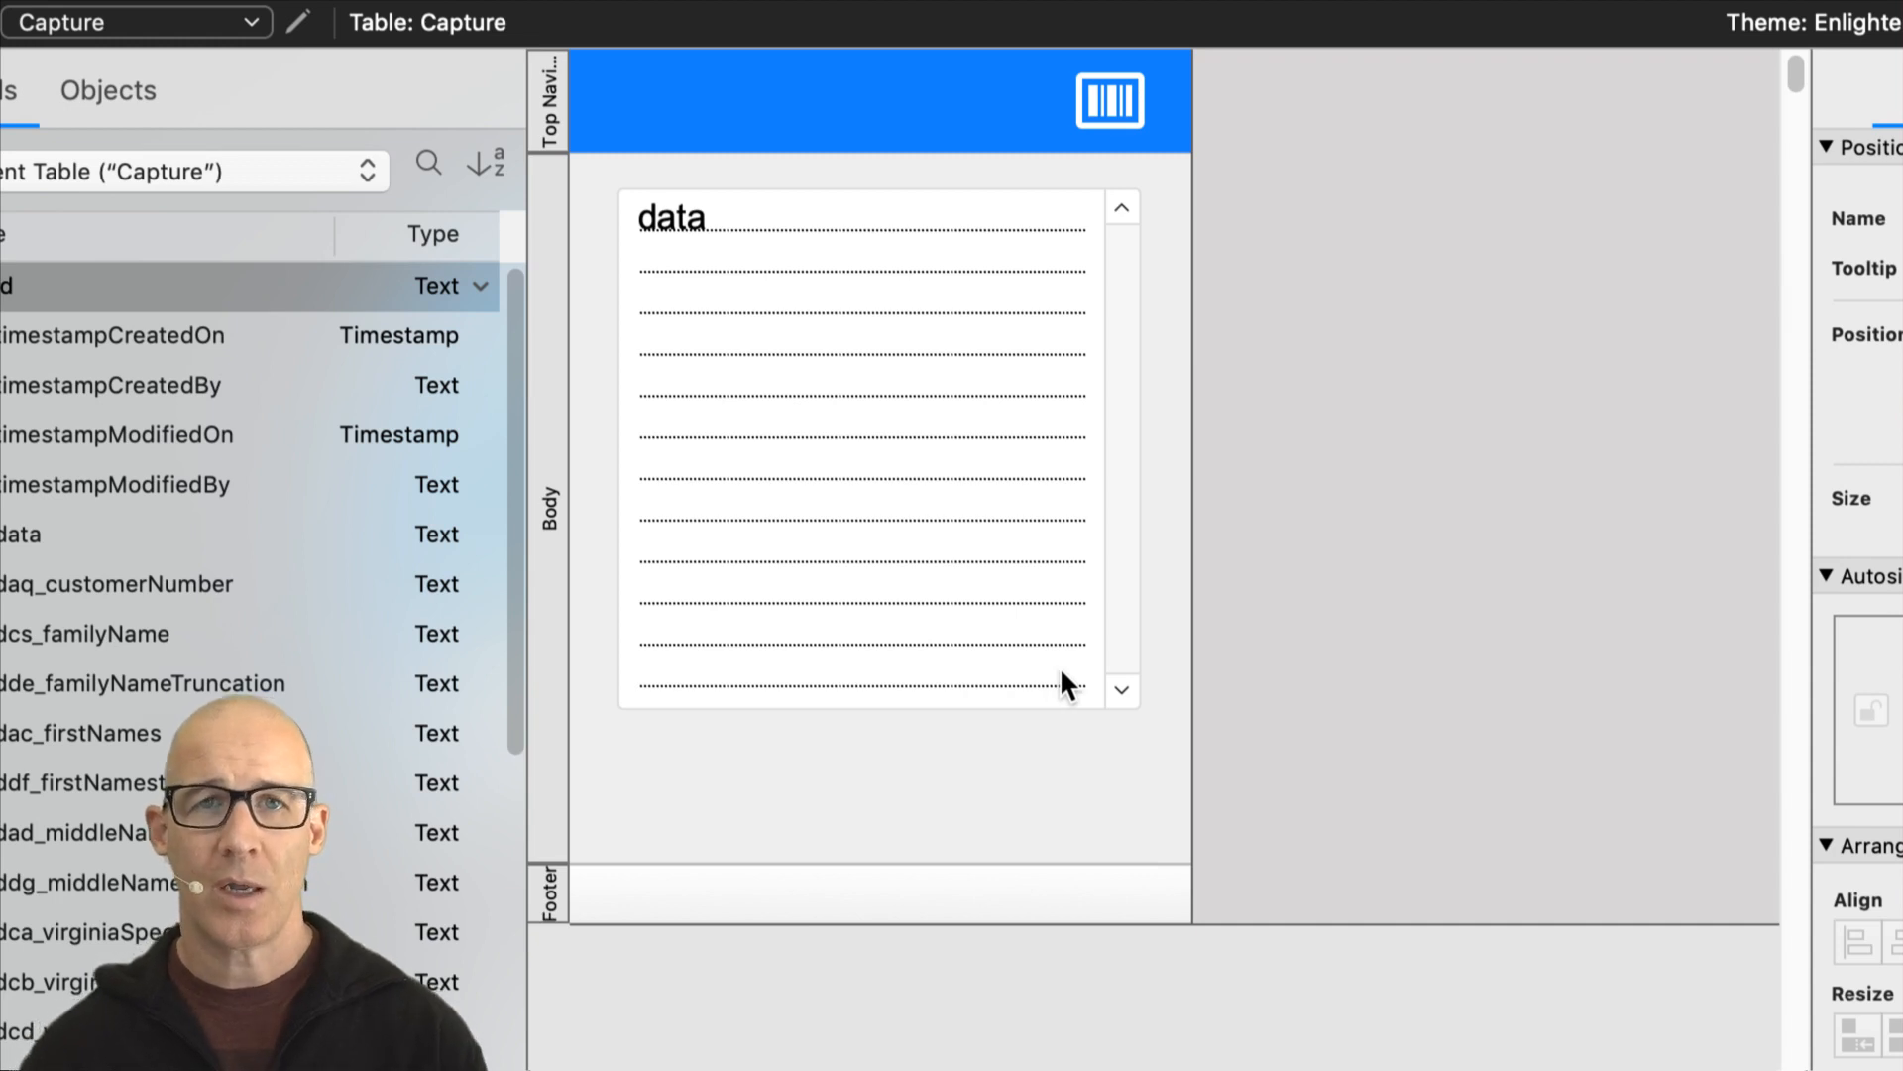
left_click(1110, 111)
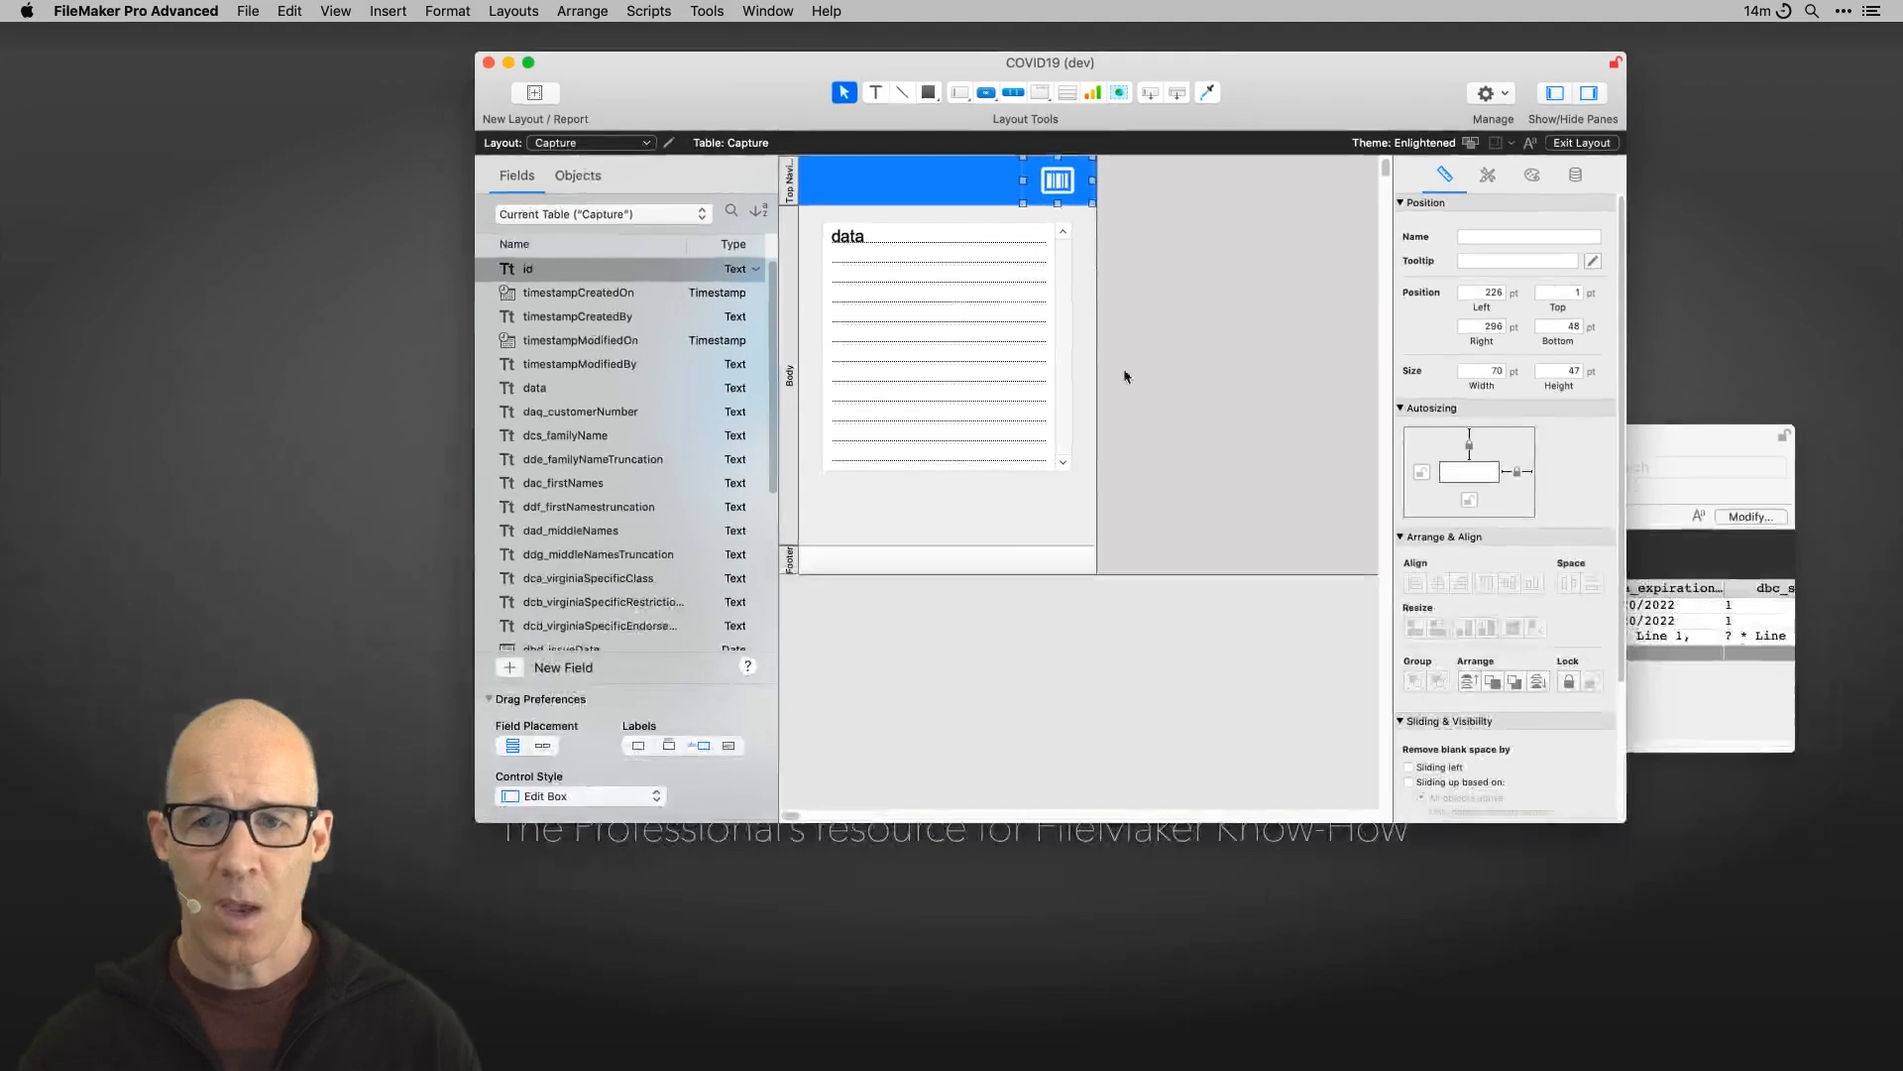
left_click_drag(1622, 819, 1376, 805)
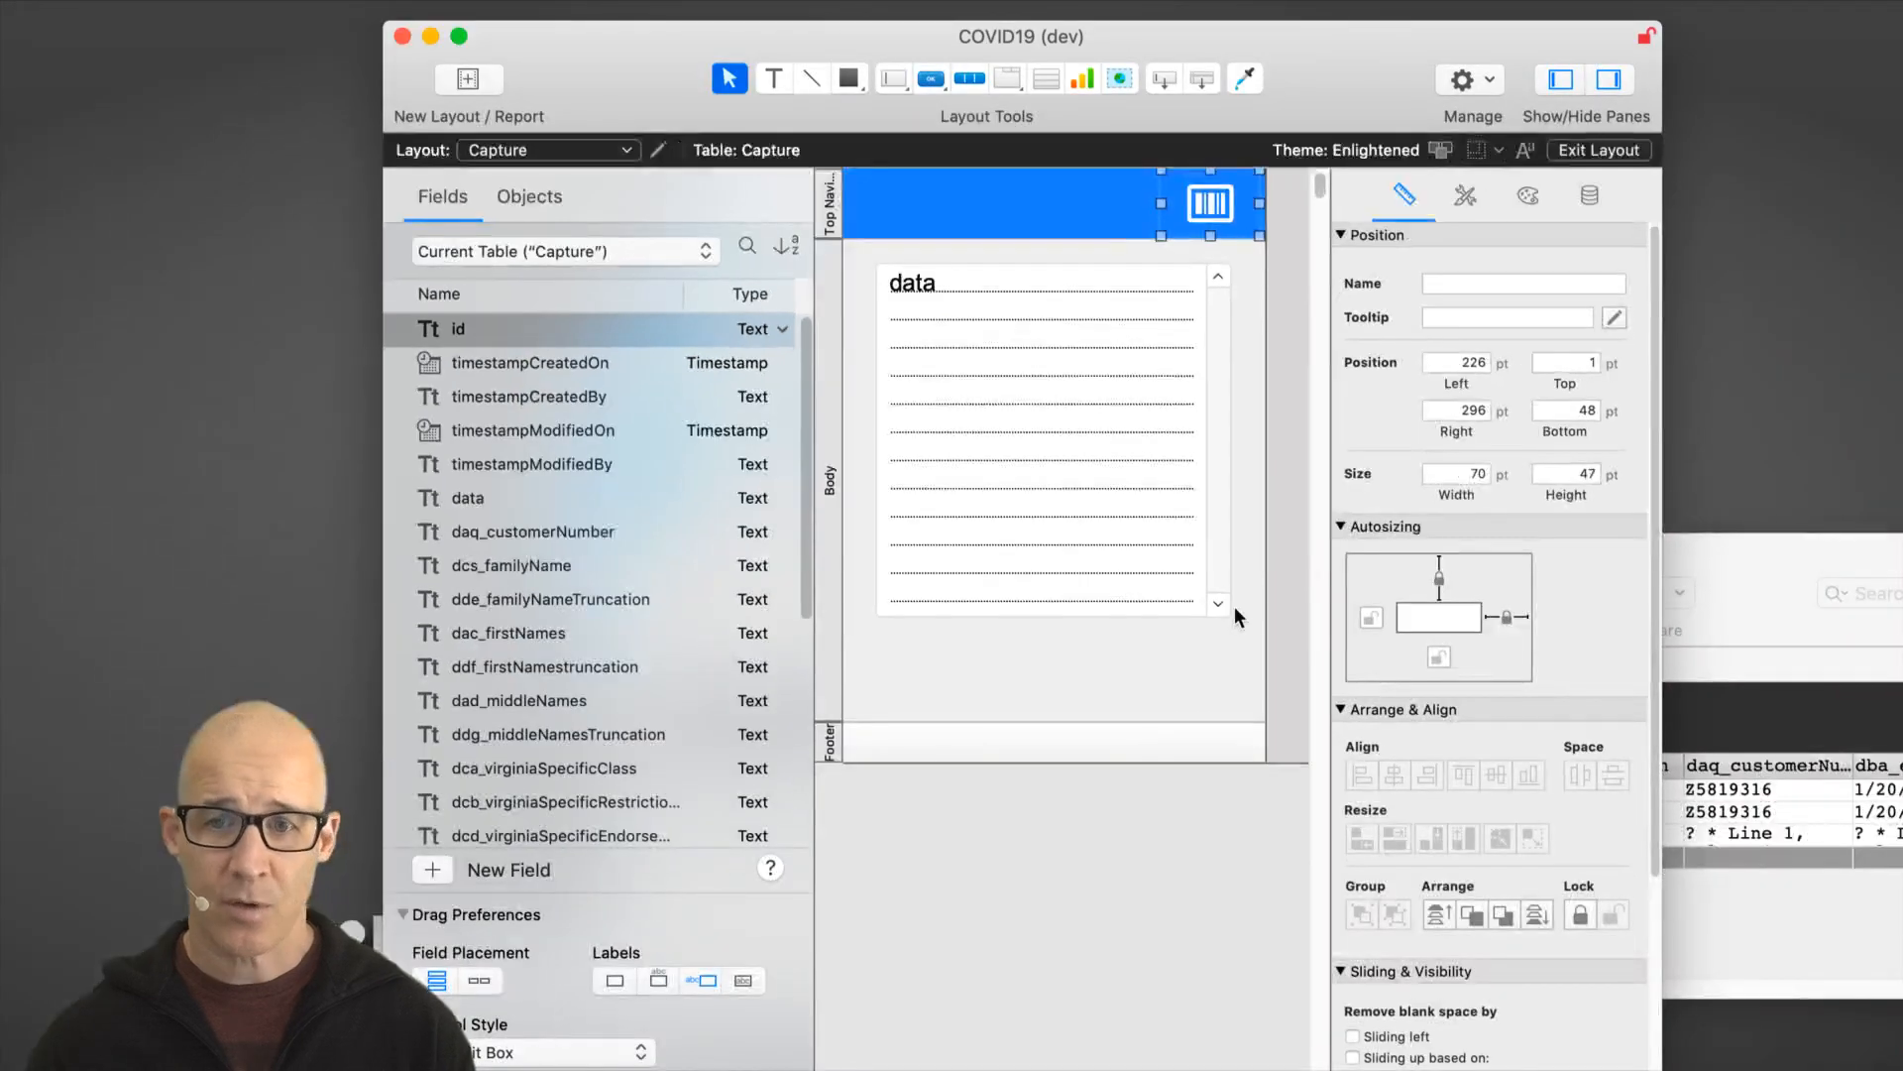
left_click_drag(1303, 55, 1304, 44)
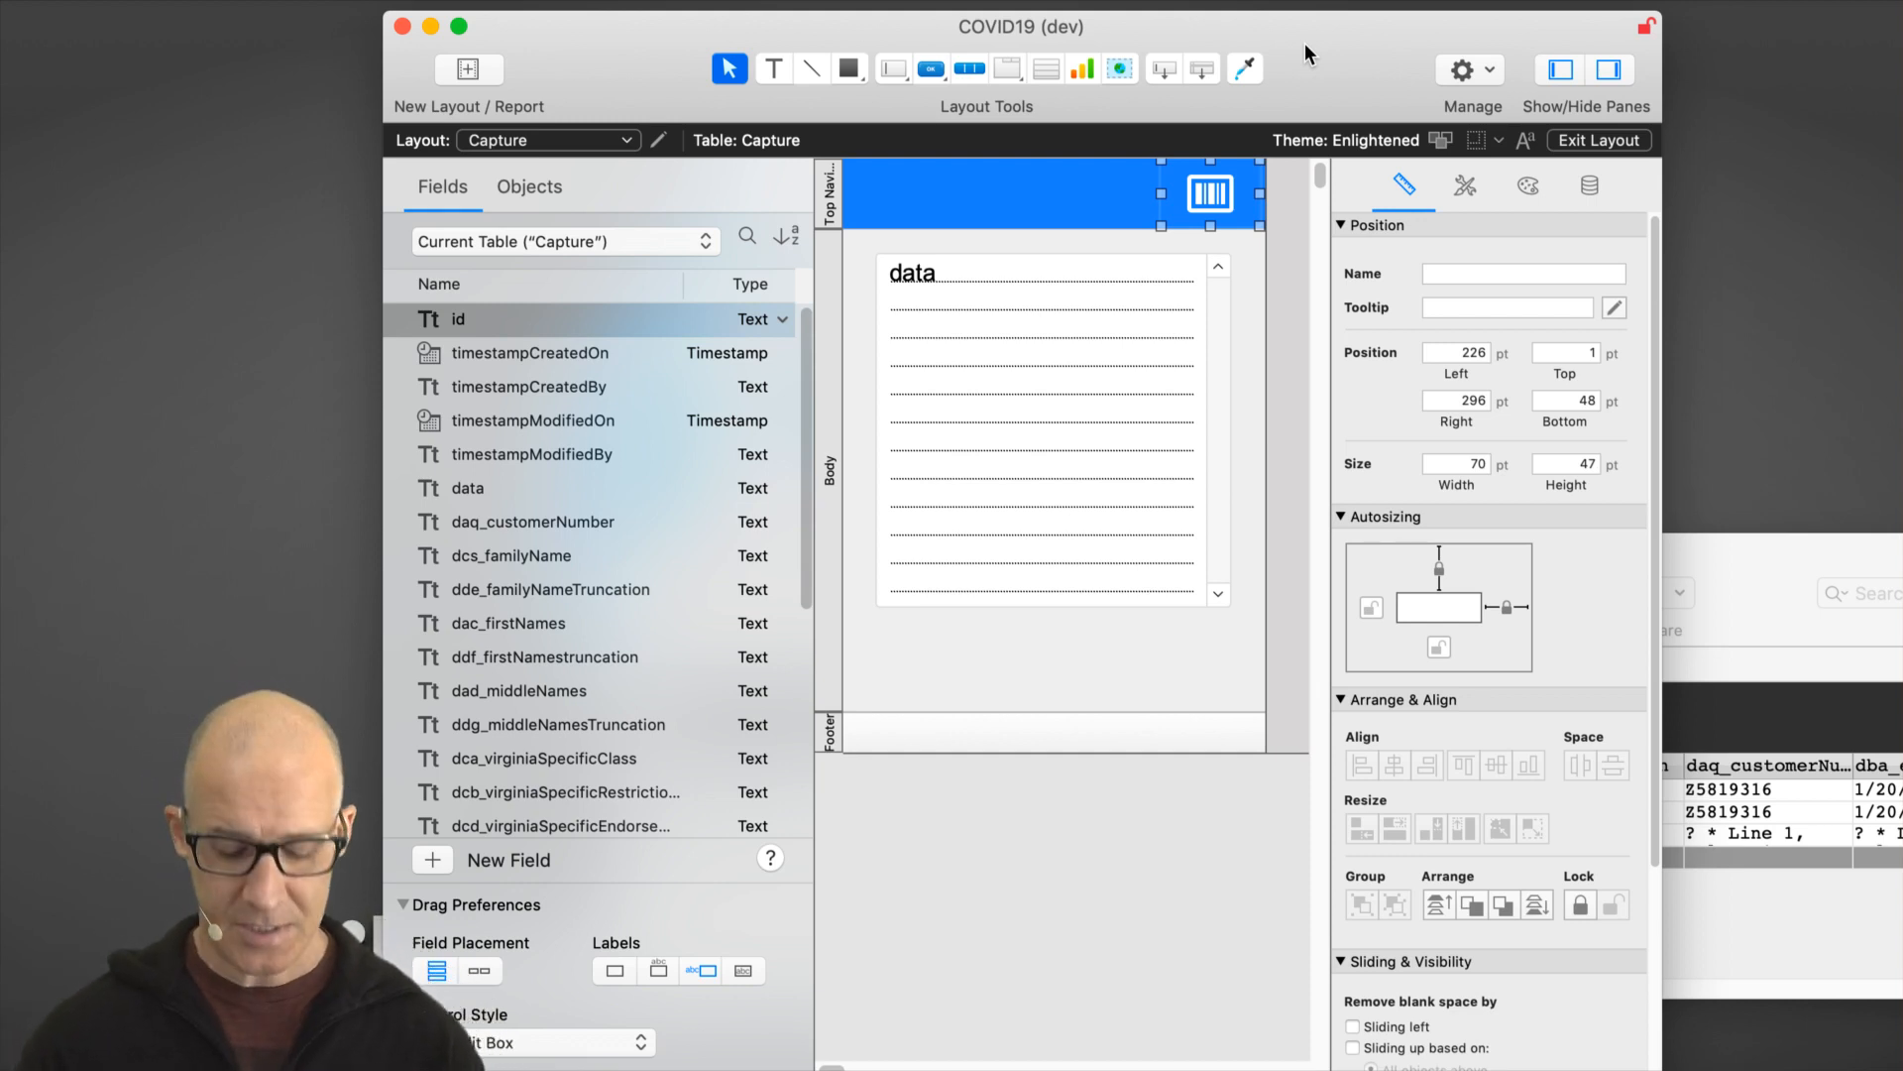
Step: Hide both the Fields/Objects pane and the Inspector pane, and reposition the COVID19 window
key("super+k")
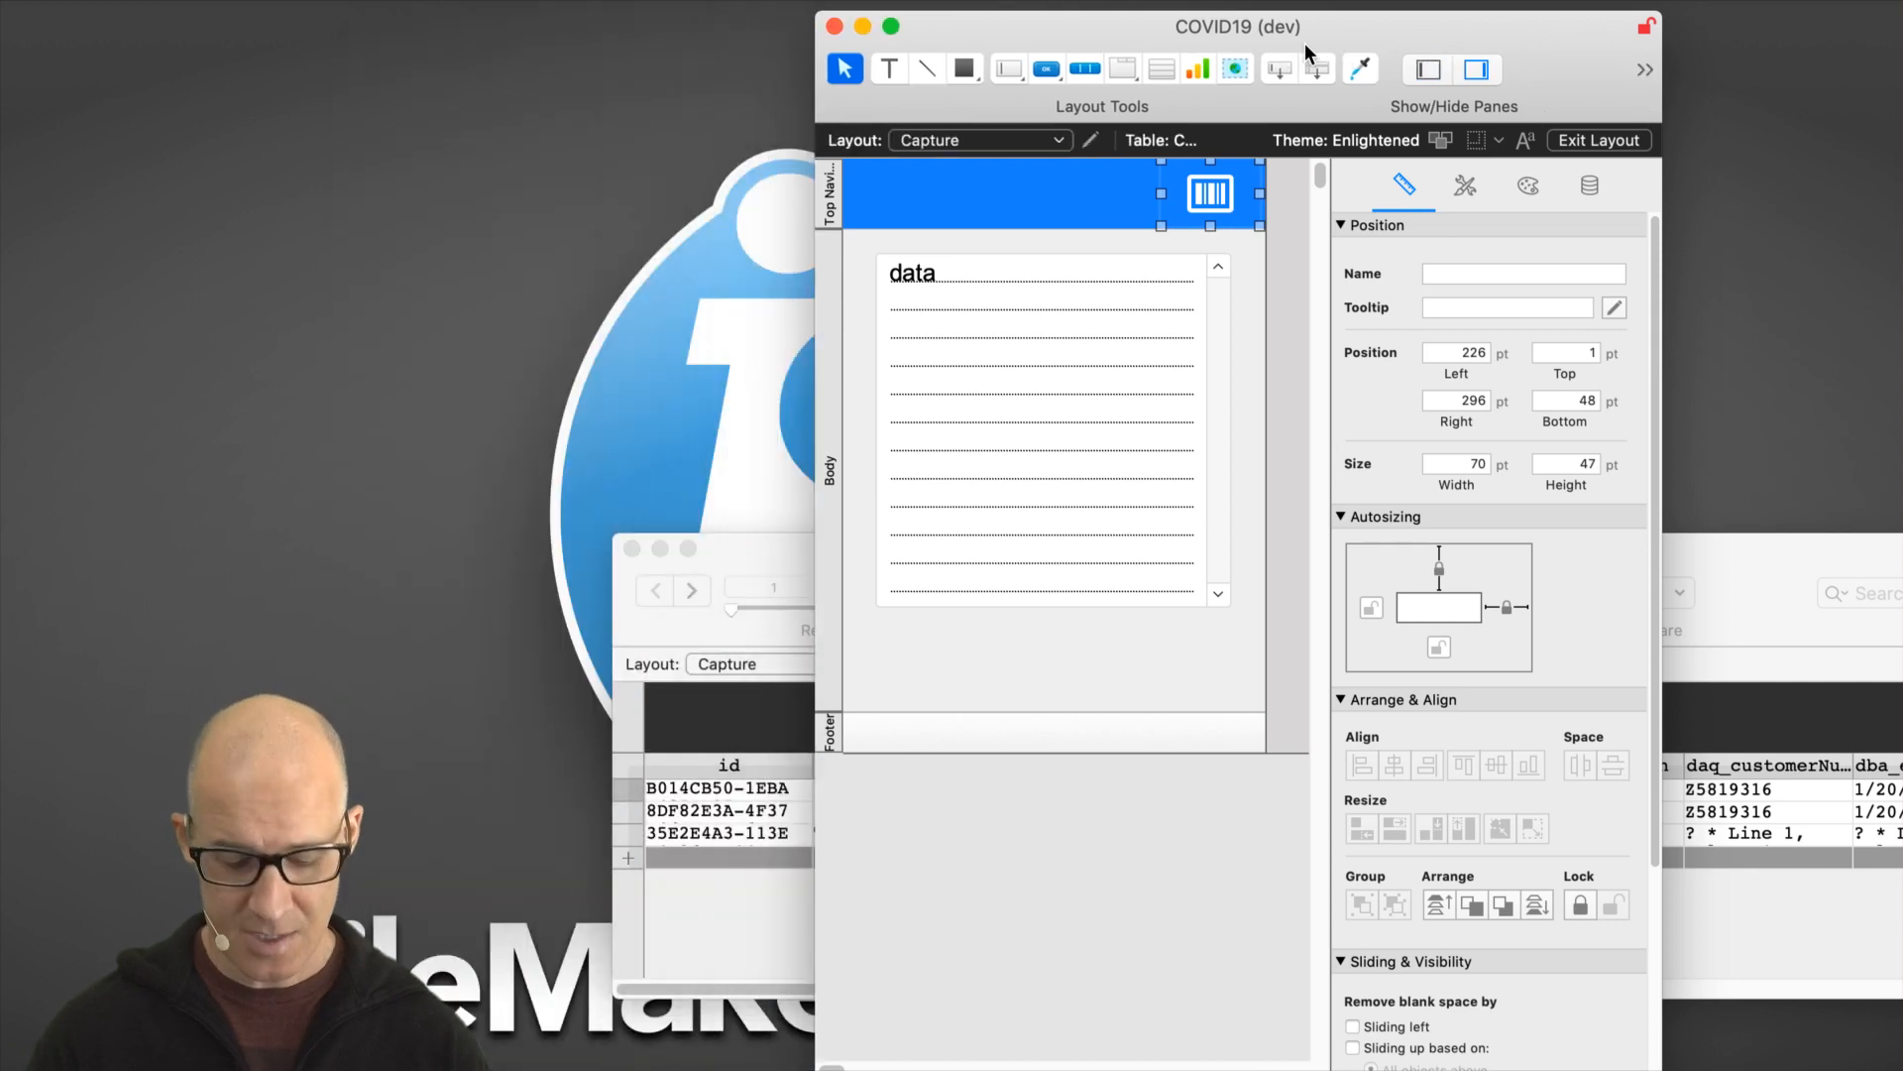
key("super+i")
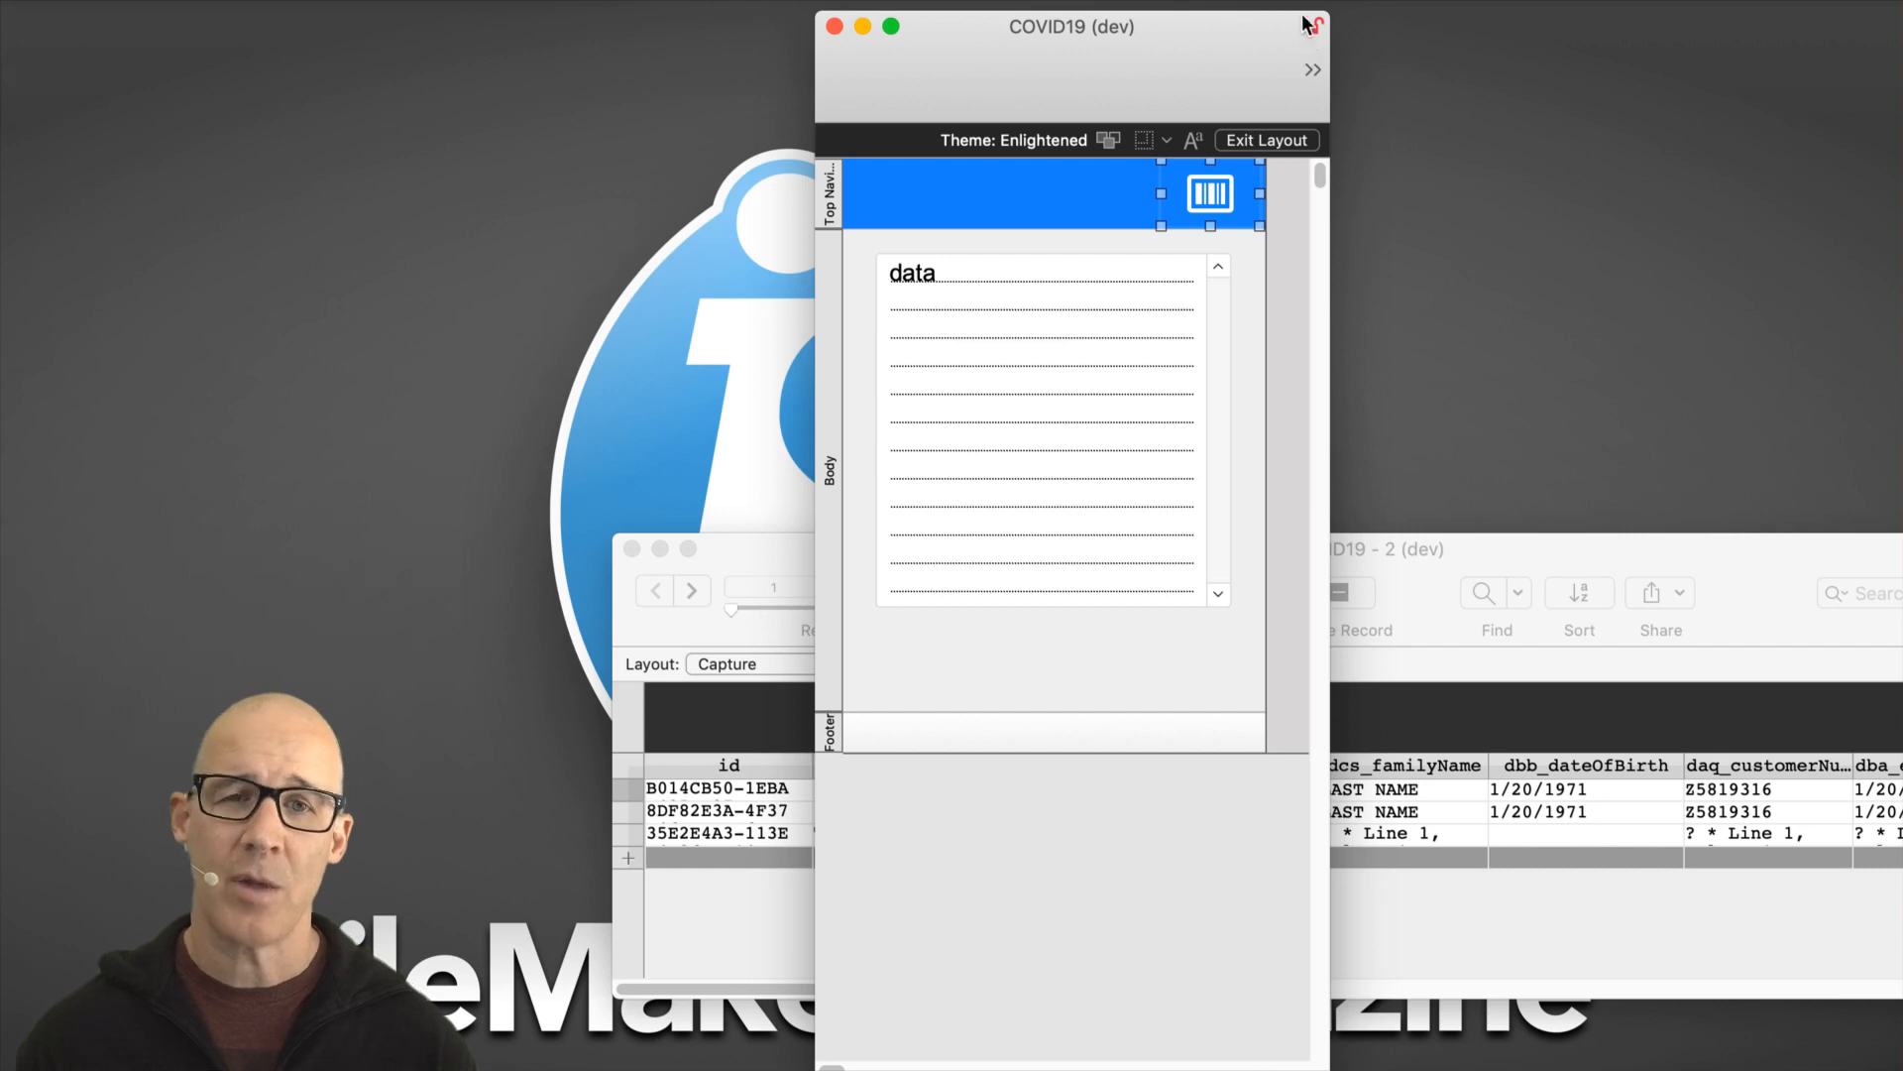
left_click_drag(1086, 57, 957, 68)
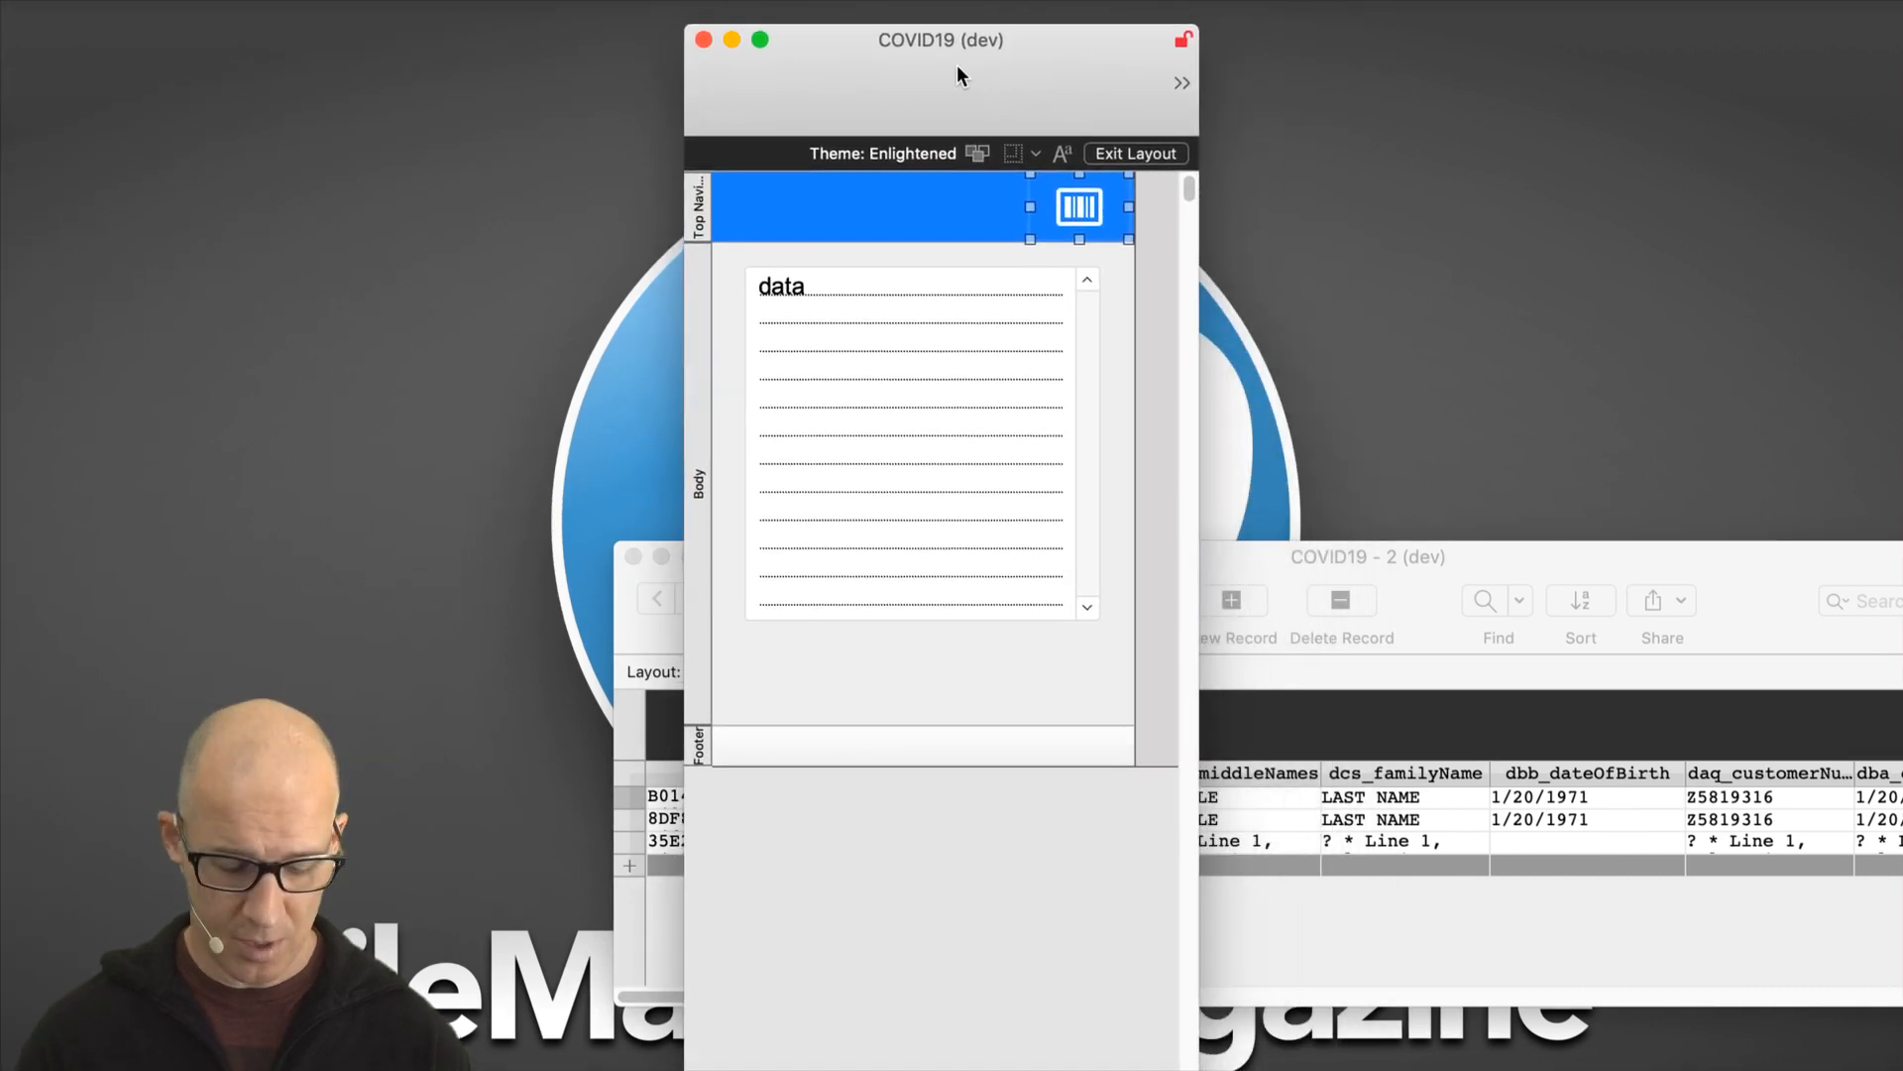
Step: Switch repeatedly between Browse and Layout mode to compare the Capture layout with both panes hidden
key("super+b")
key("super+l")
key("super+b")
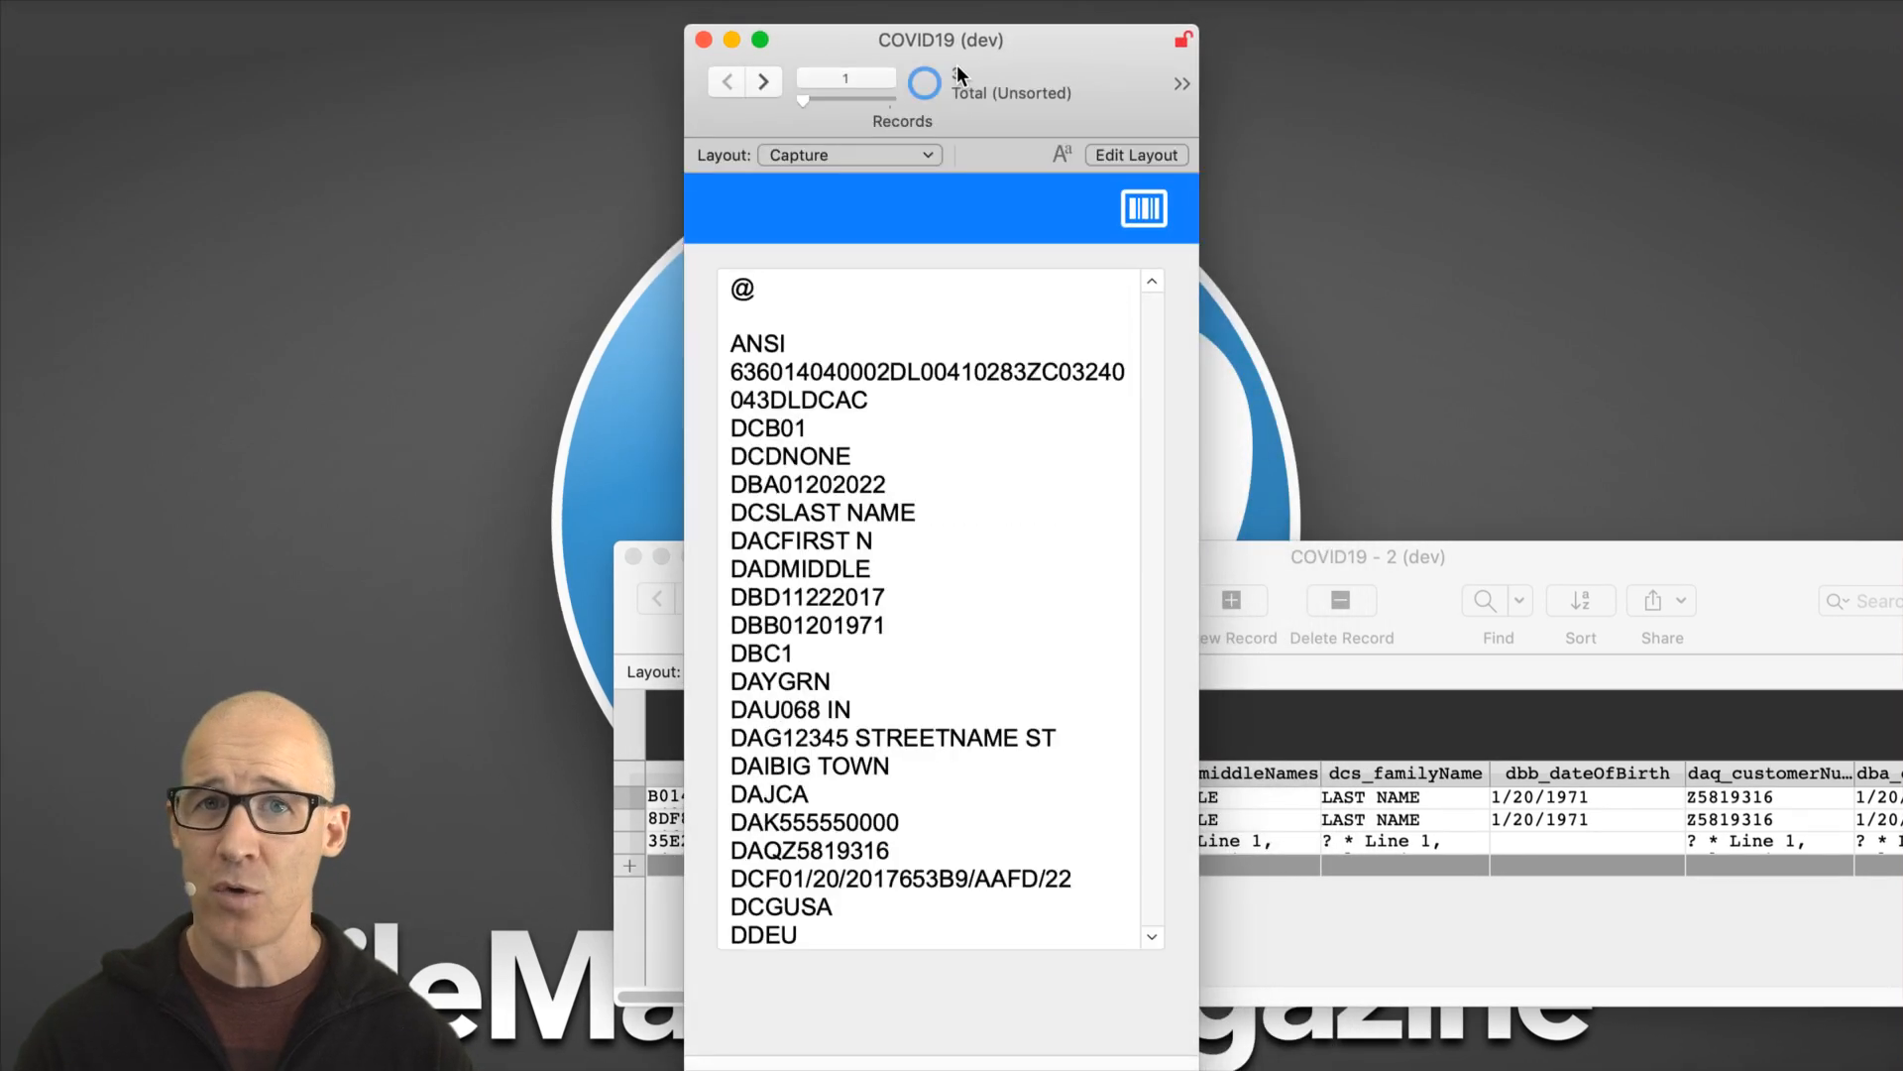
key("super+l")
key("super+b")
key("super+l")
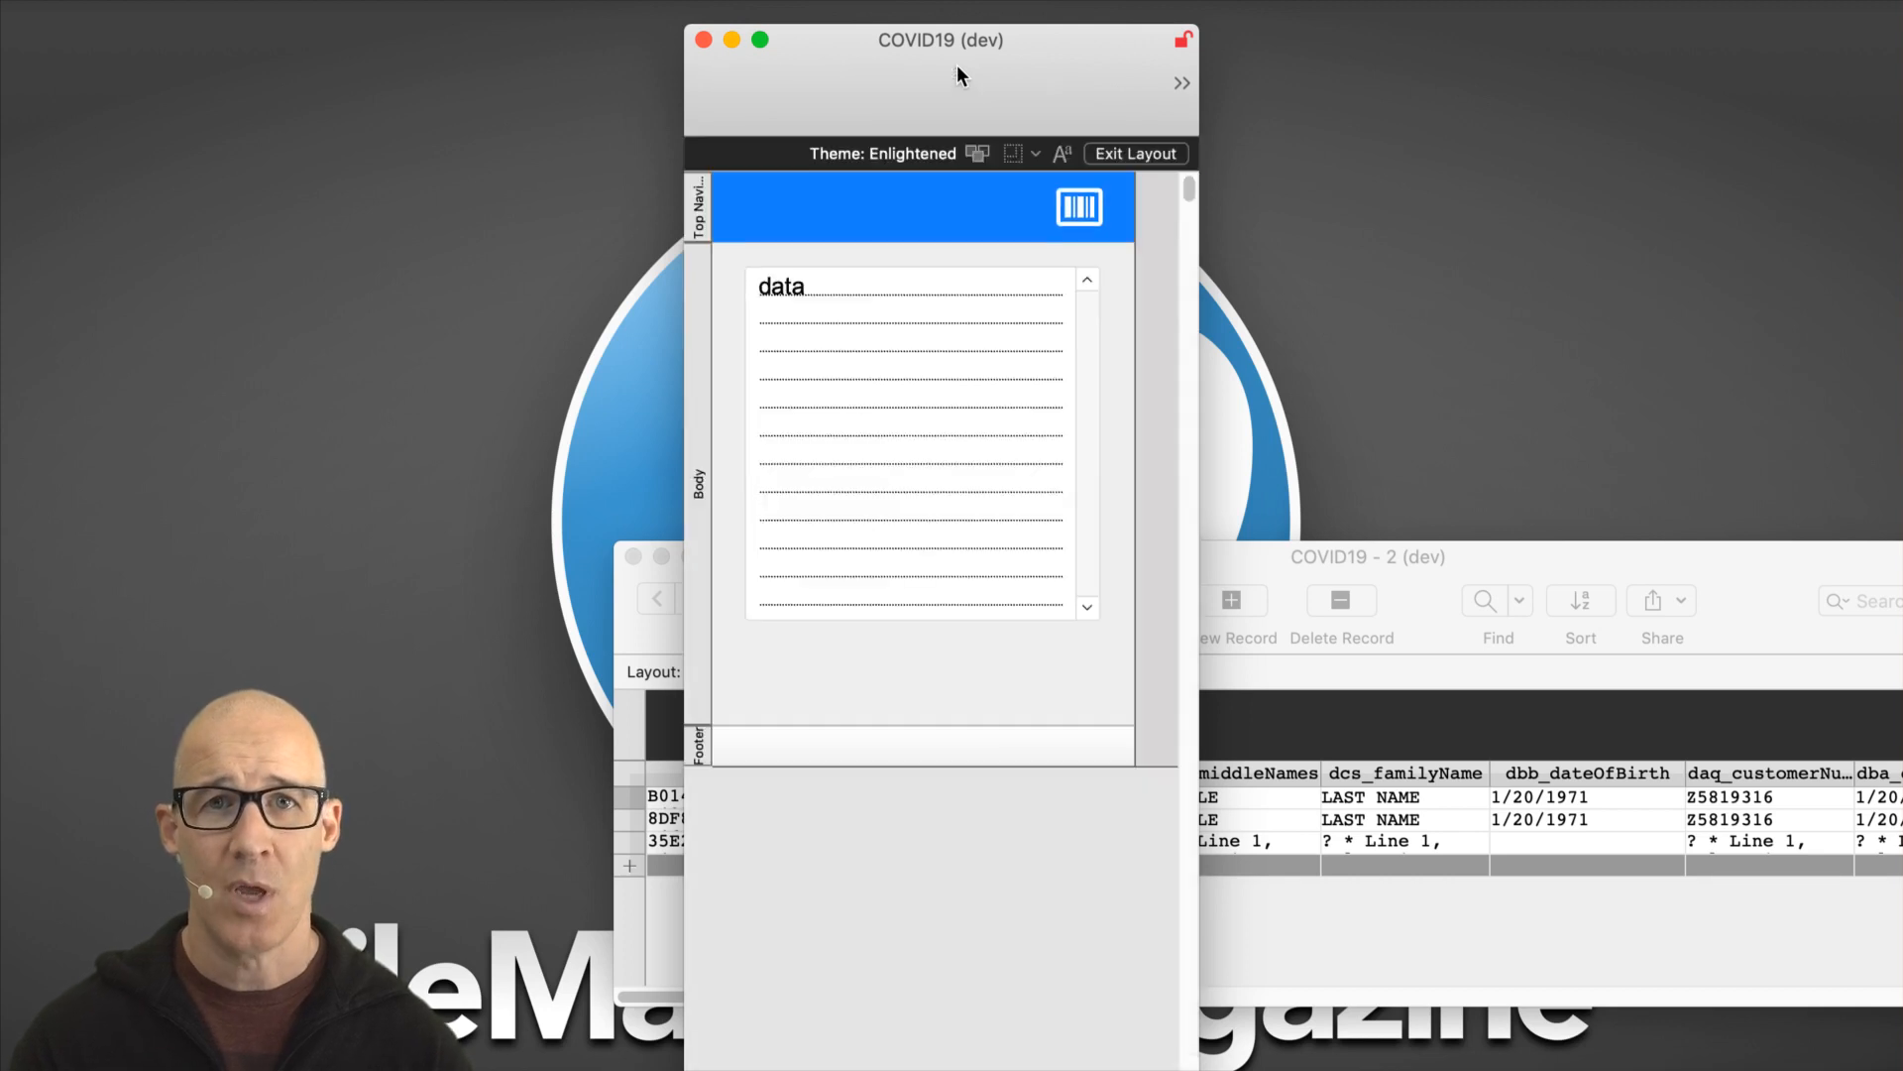
key("super+b")
key("super+l")
key("super+b")
key("super+l")
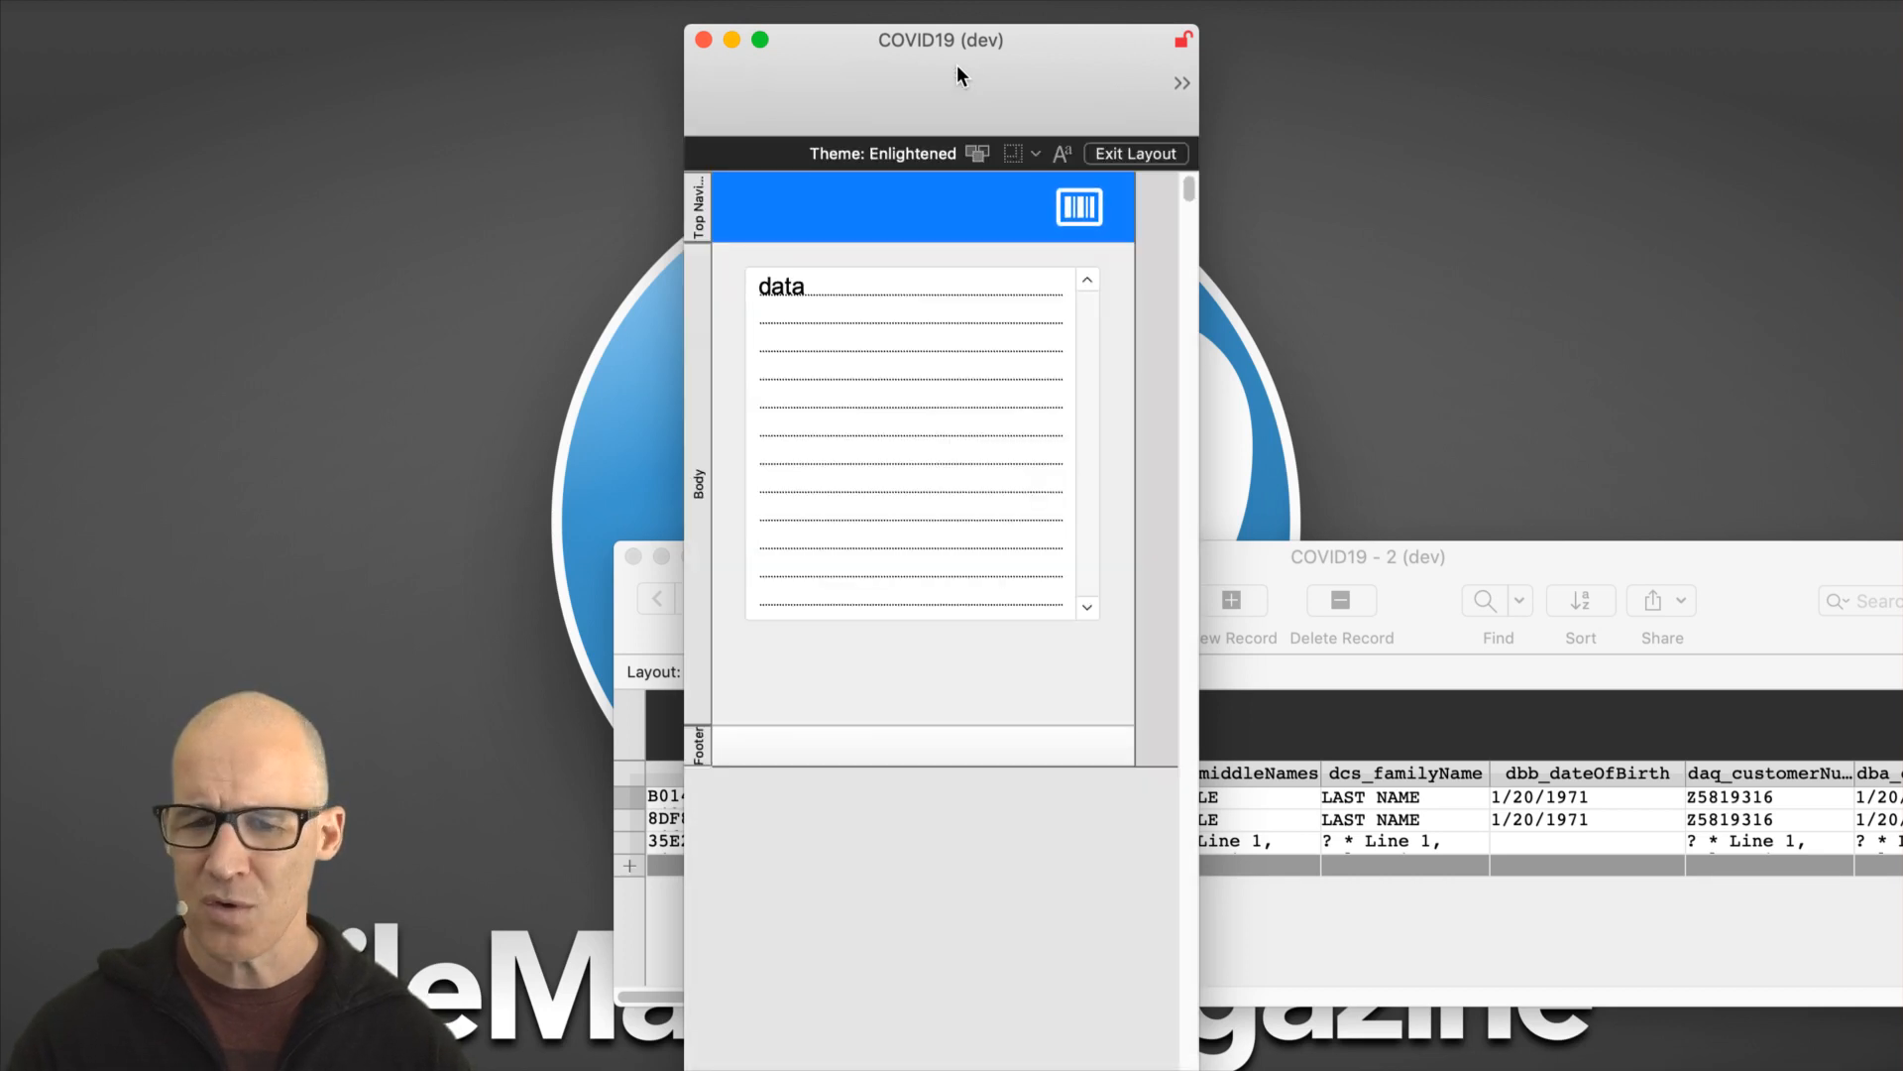
key("super+b")
key("super+l")
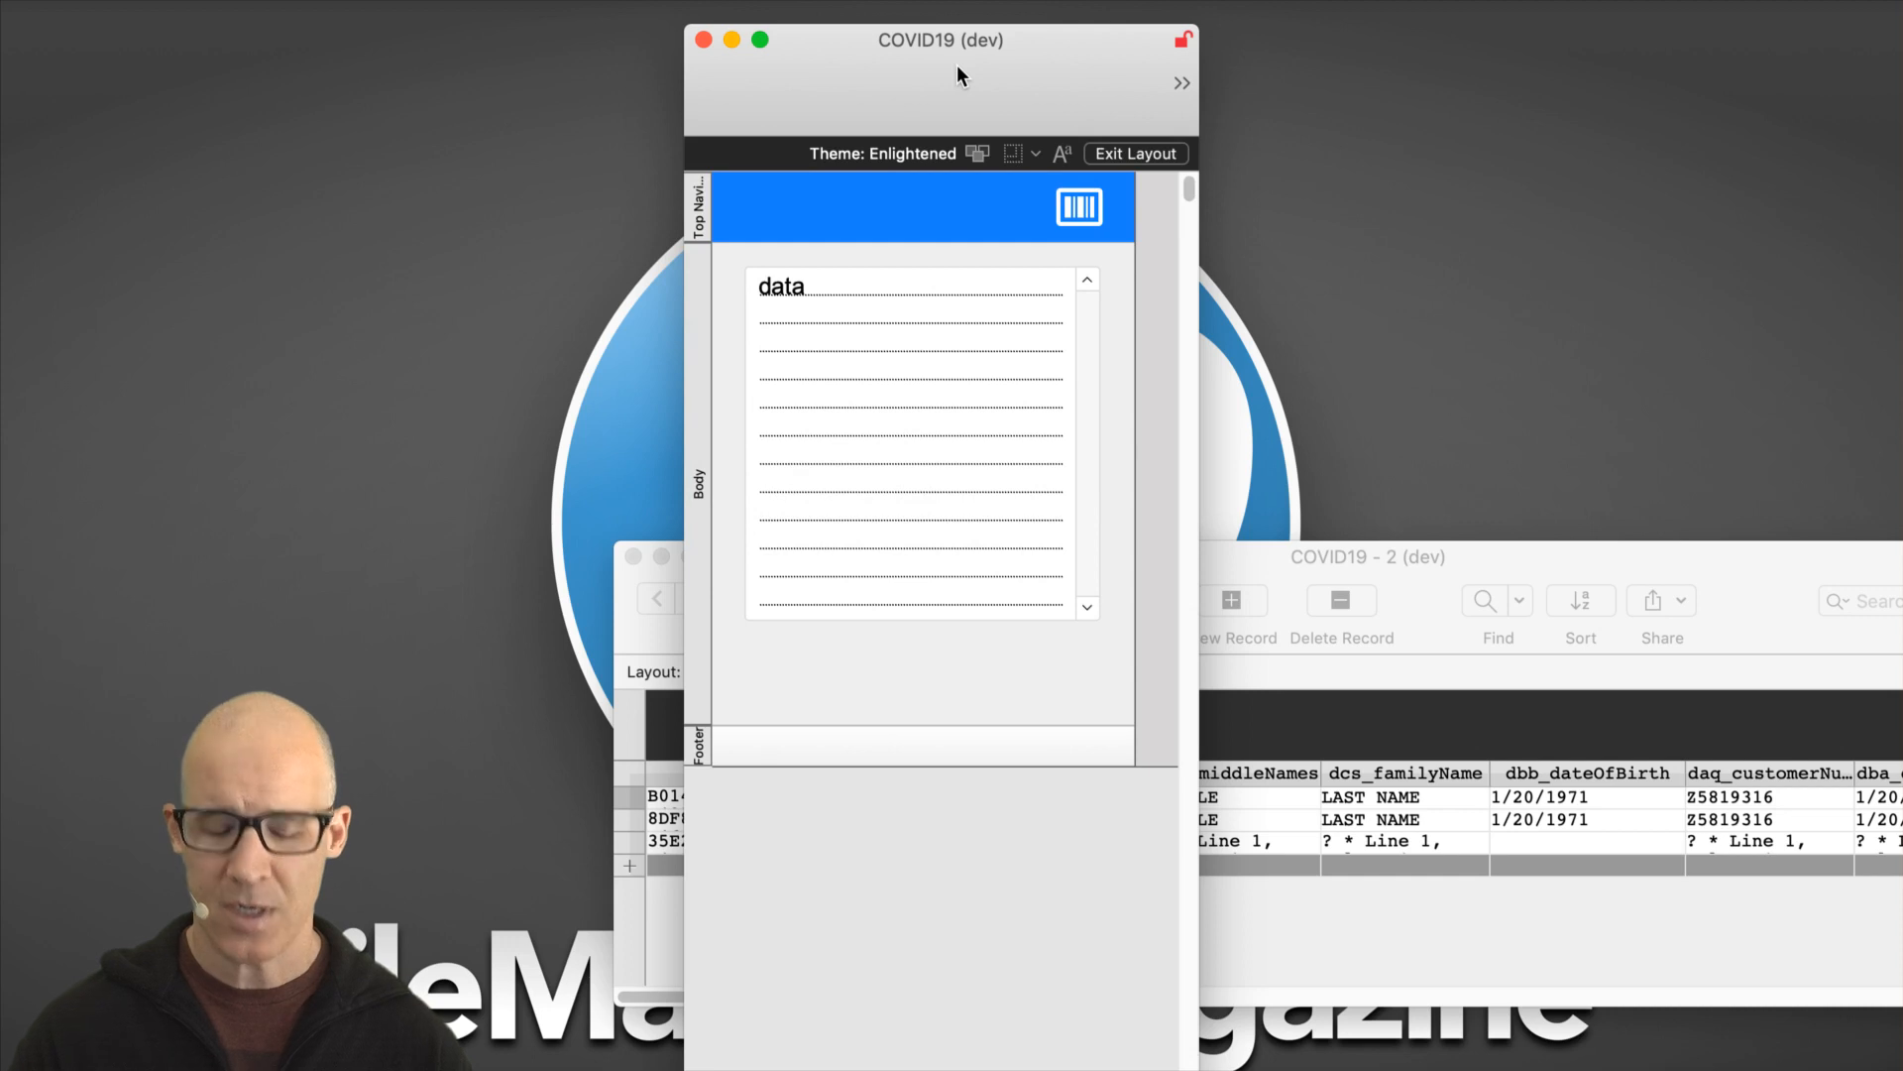
Step: Restore the Inspector and Fields panes, check Browse mode once more, and return to Layout mode
key("super+i")
key("super+k")
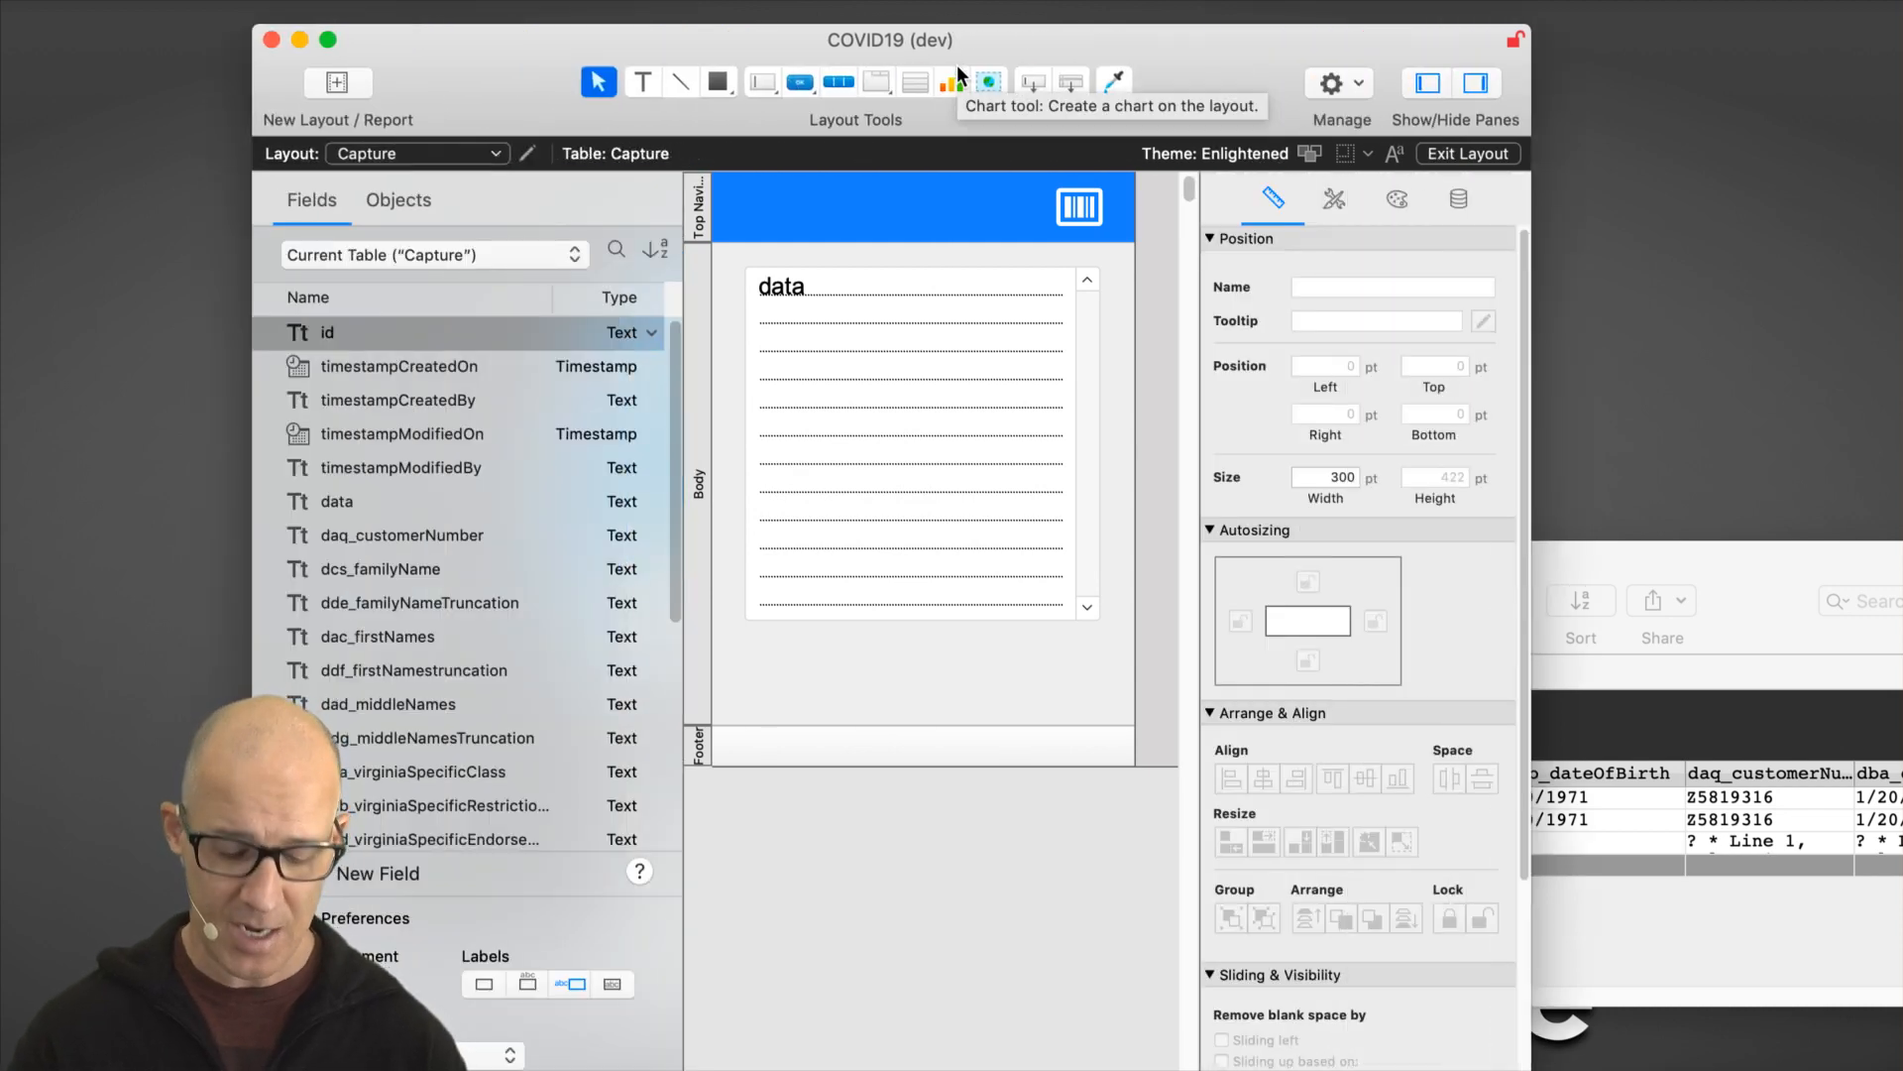
key("super+b")
key("super+l")
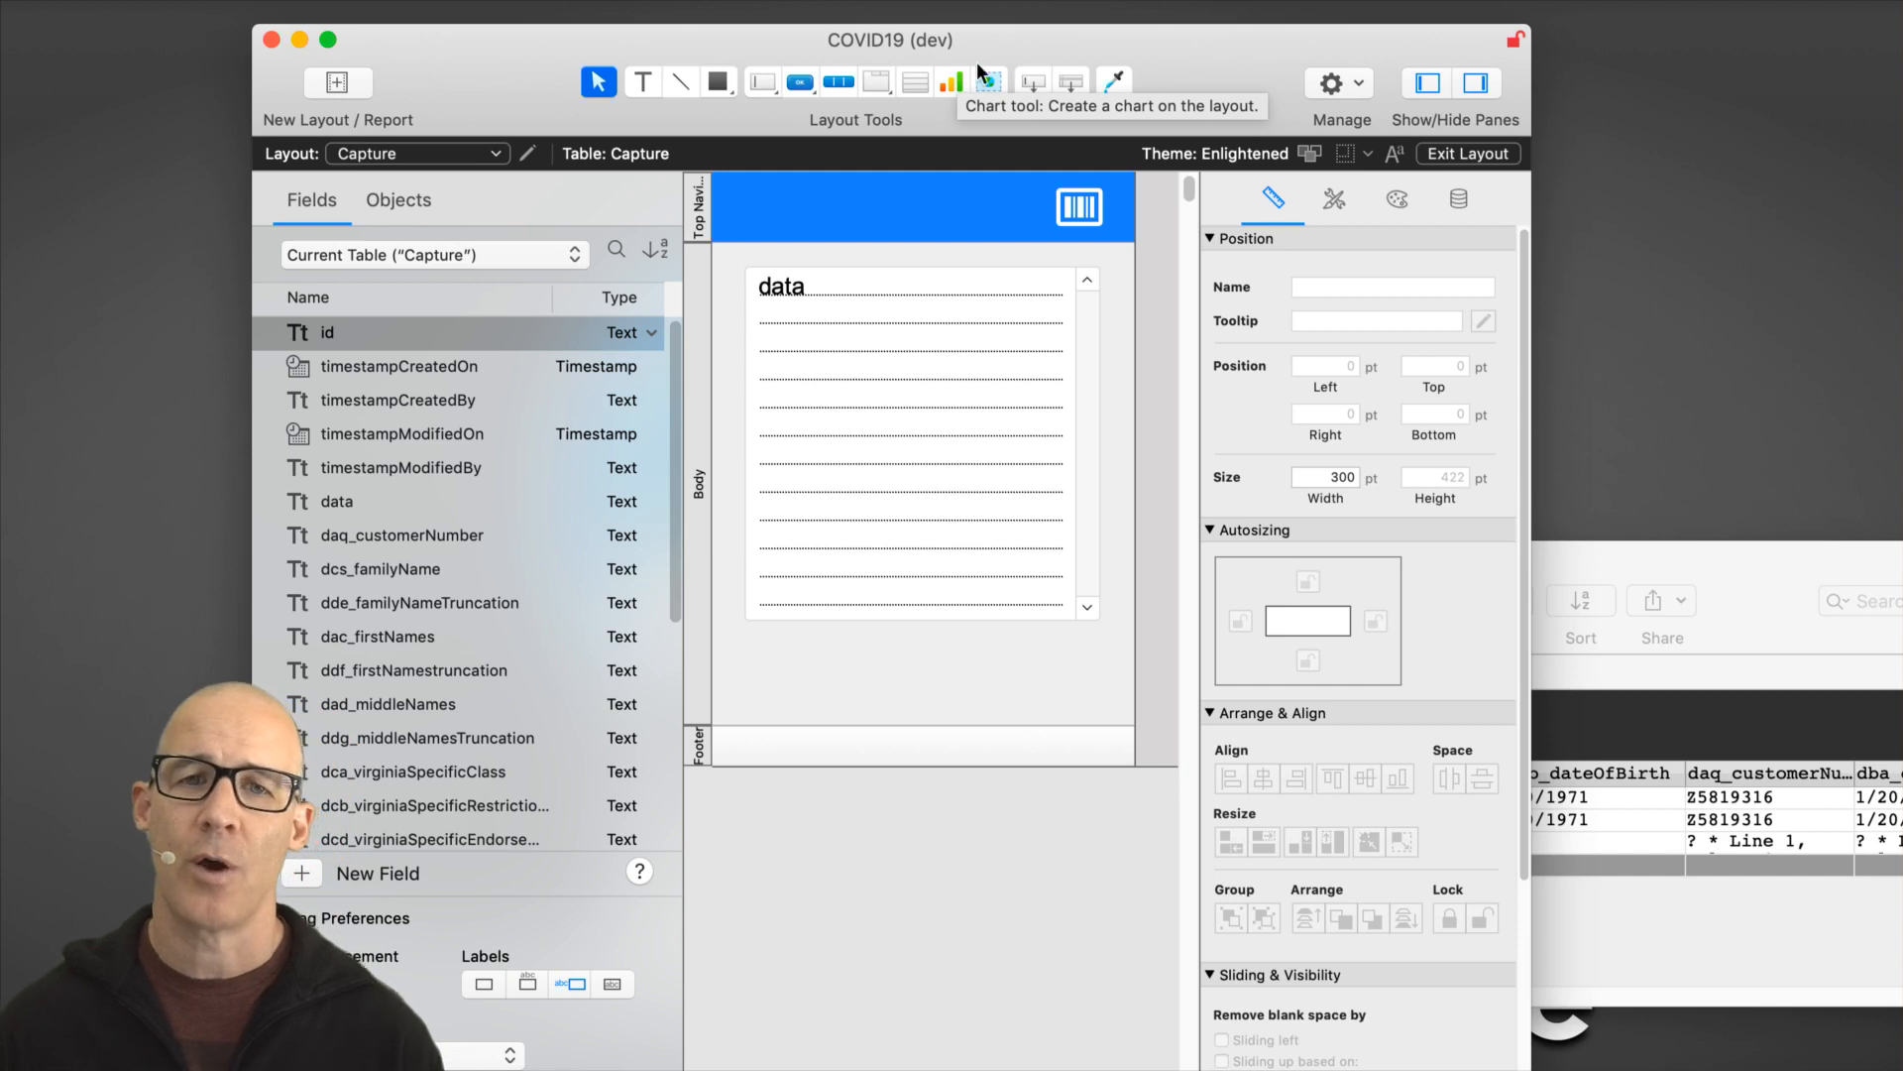
left_click_drag(1006, 37, 1049, 23)
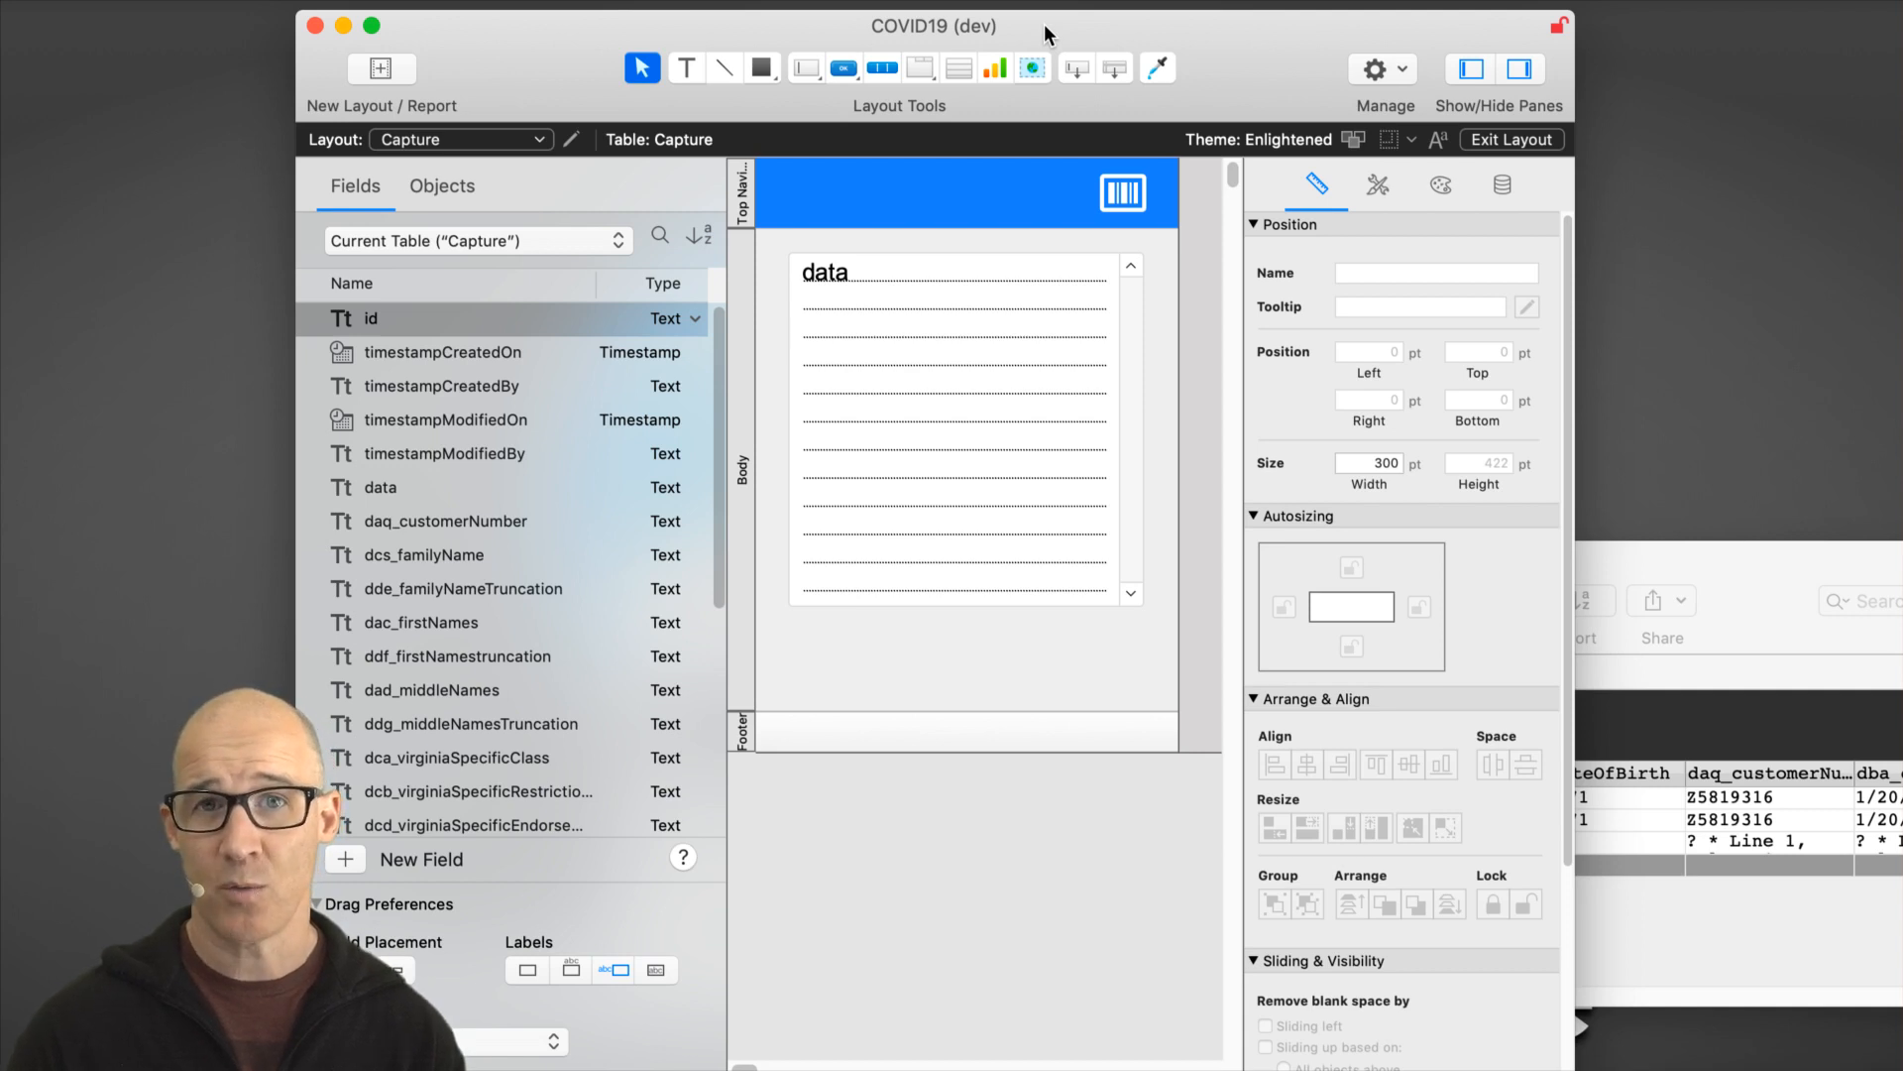
Step: Toggle the Inspector pane off and on several times, leaving it shown
key("super+i")
key("super+i")
key("super+i")
key("super+i")
key("super+i")
key("super+i")
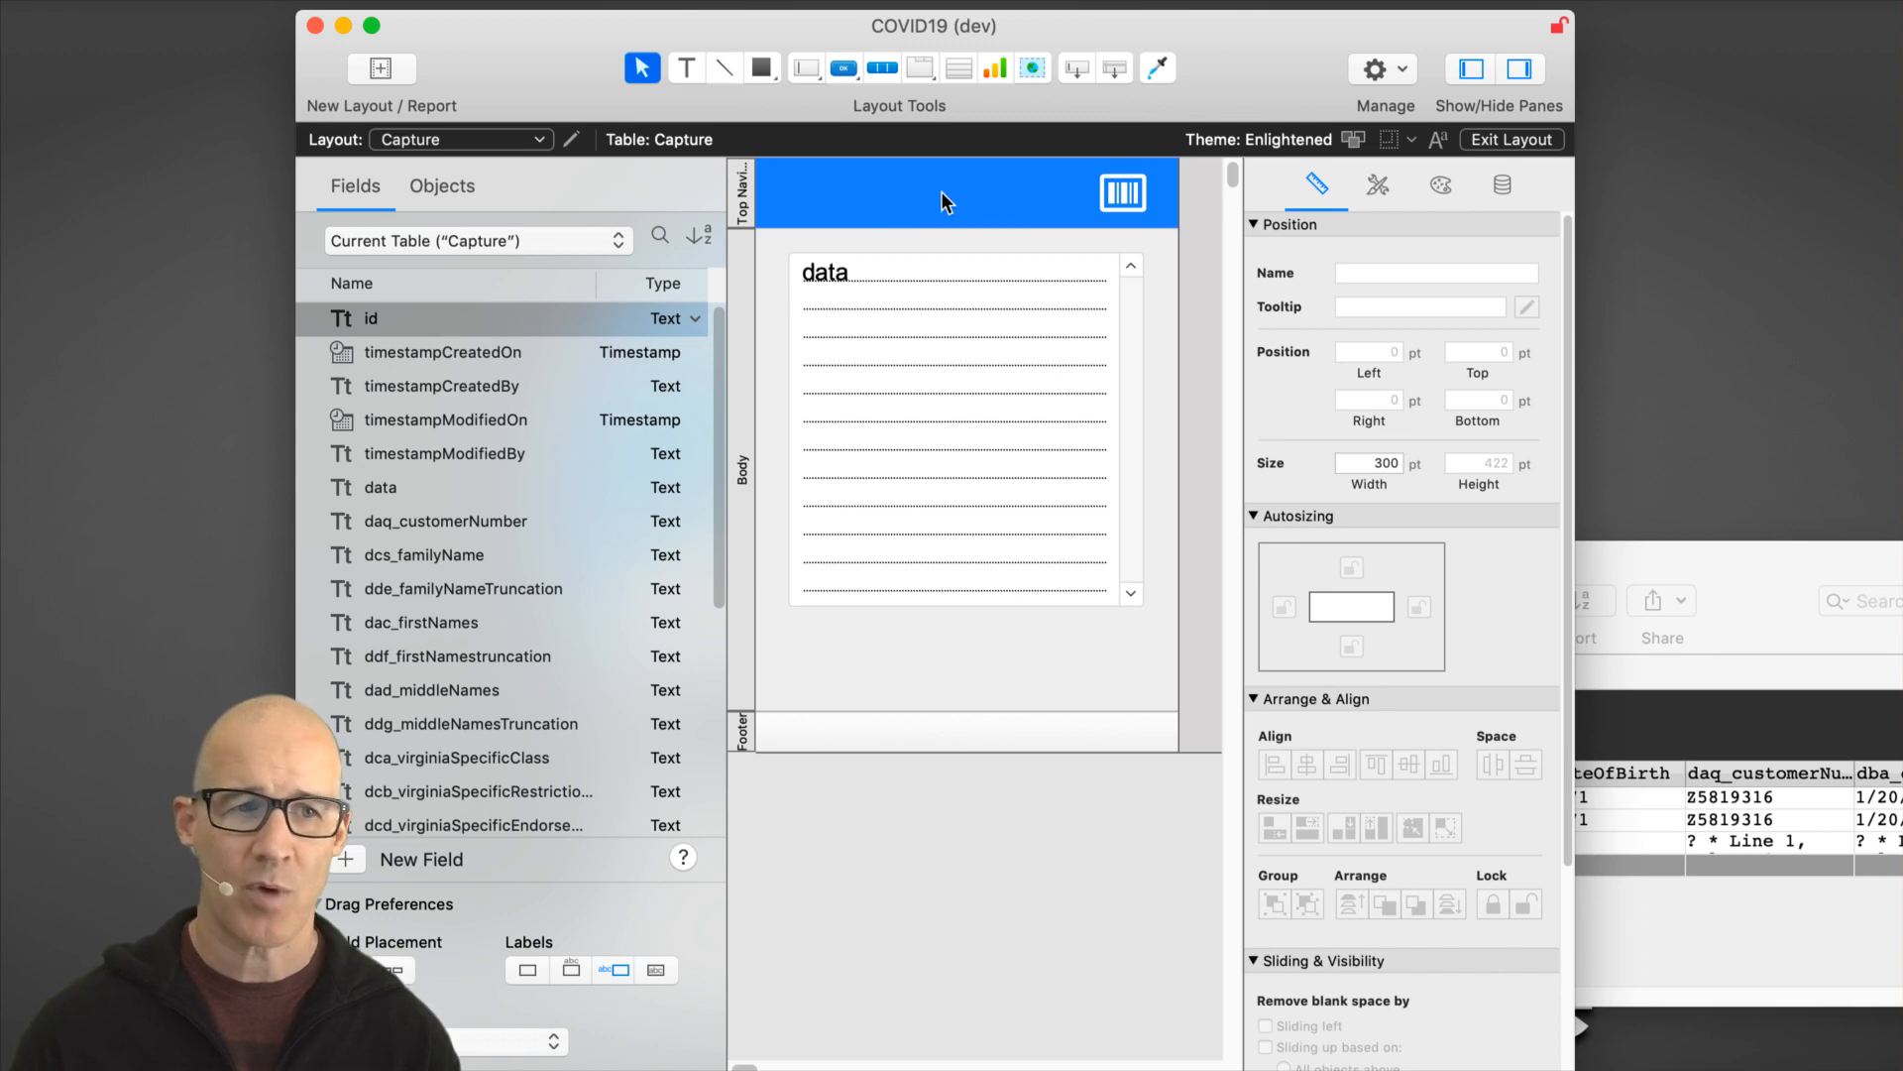
Step: Toggle the Fields pane off and on several times, leaving it shown
key("super+k")
key("super+k")
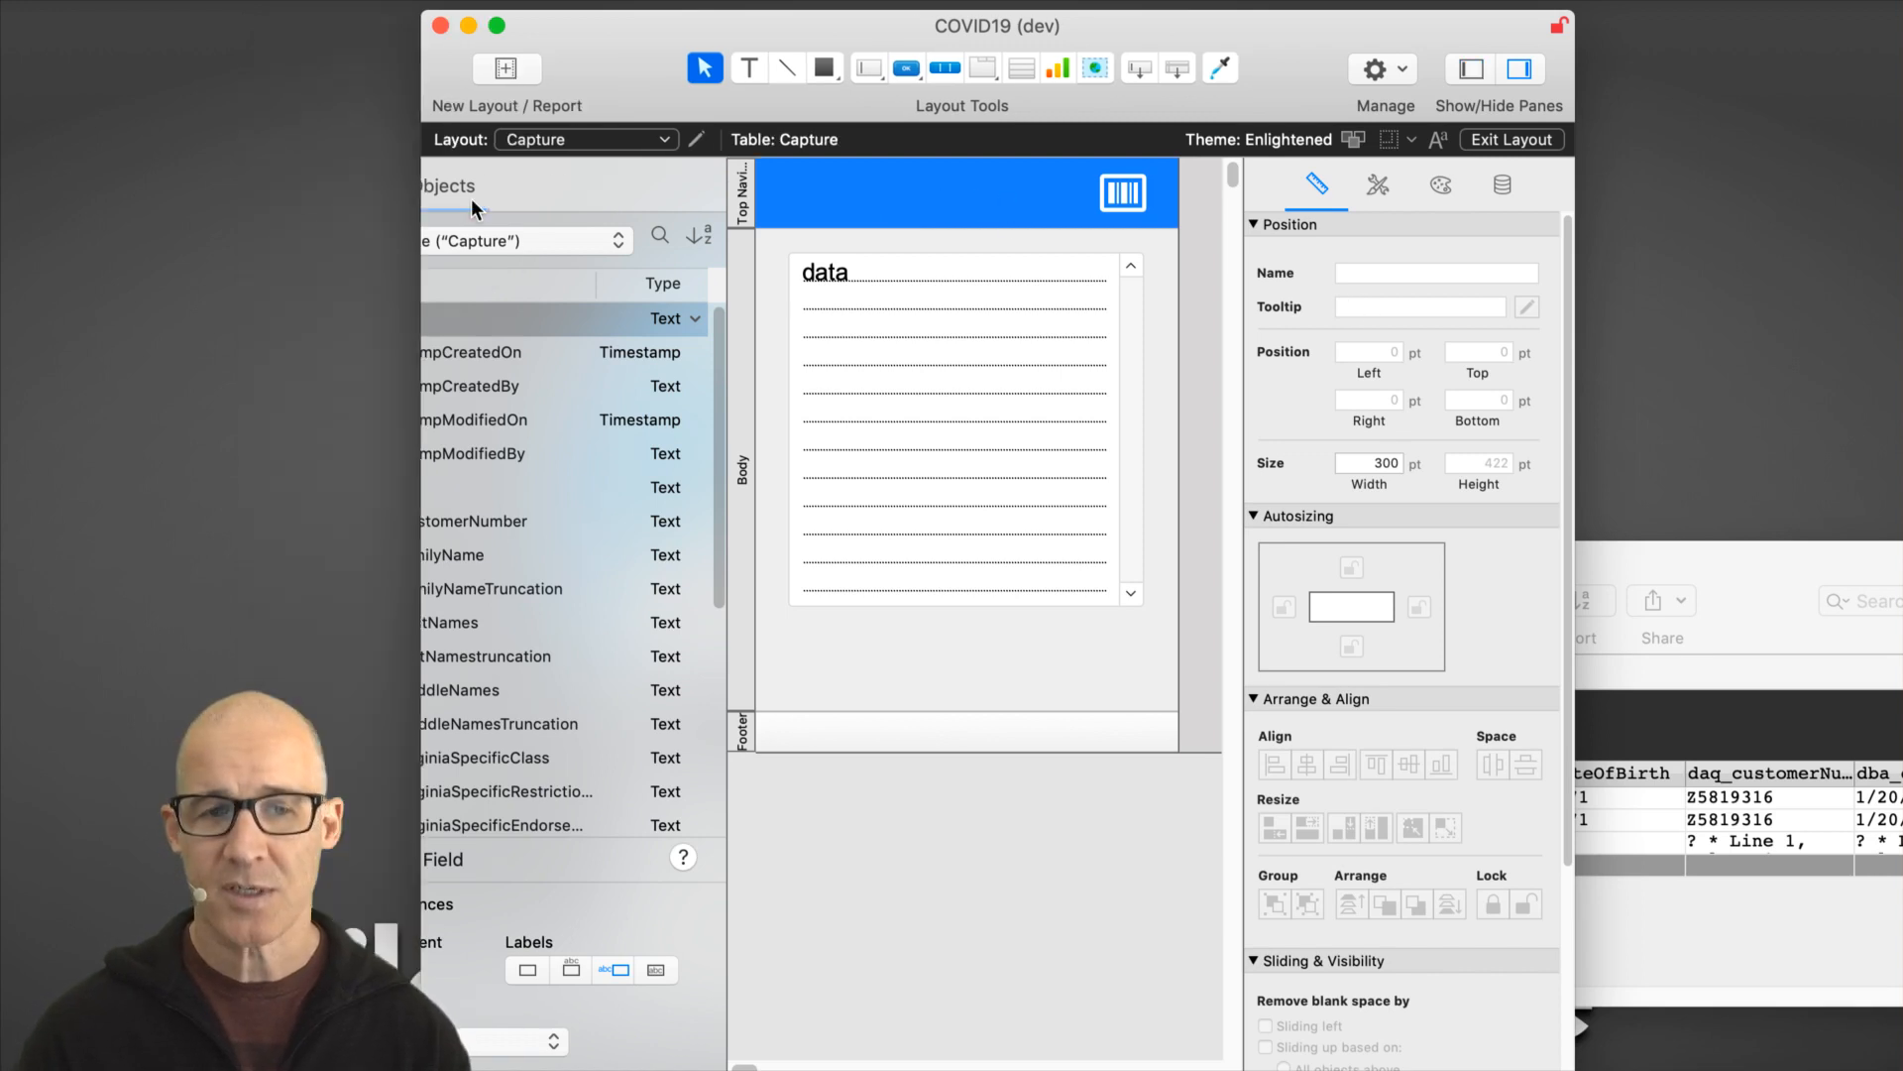
key("super+k")
key("super+k")
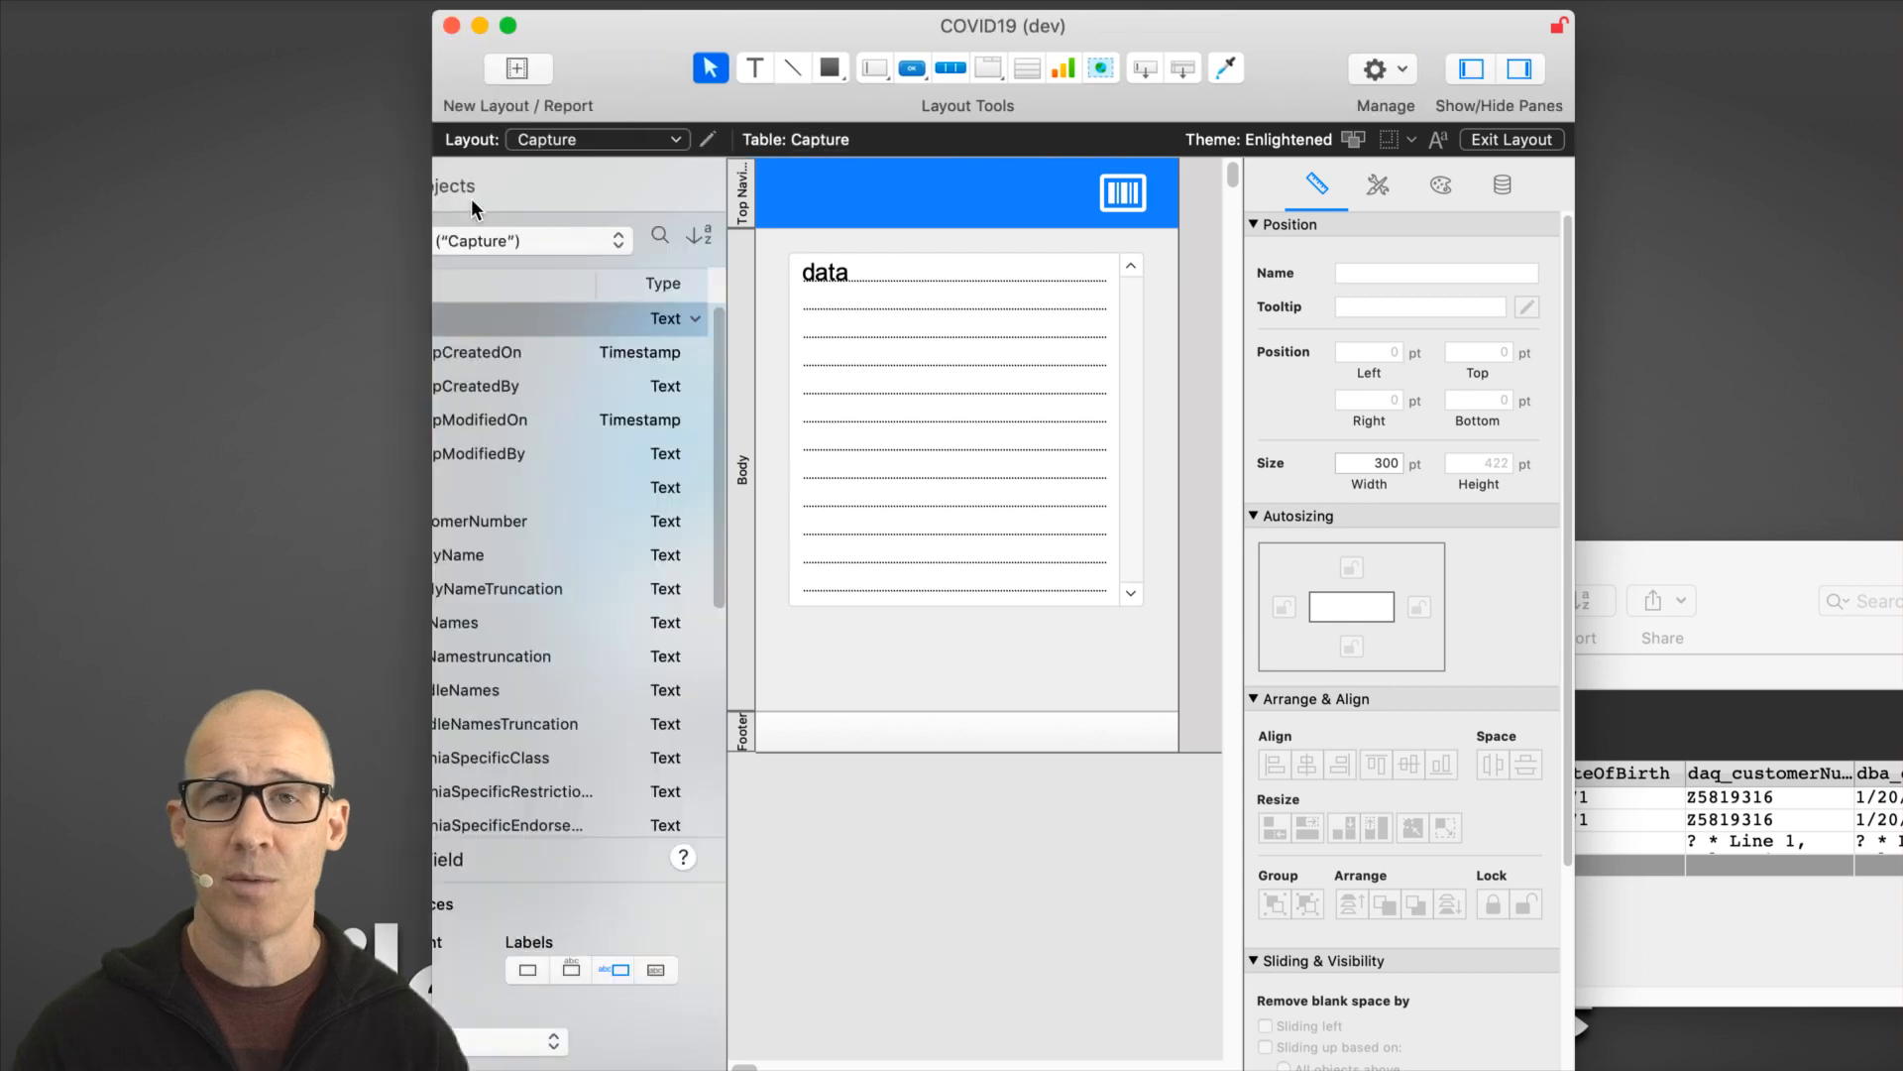
key("super+k")
key("super+k")
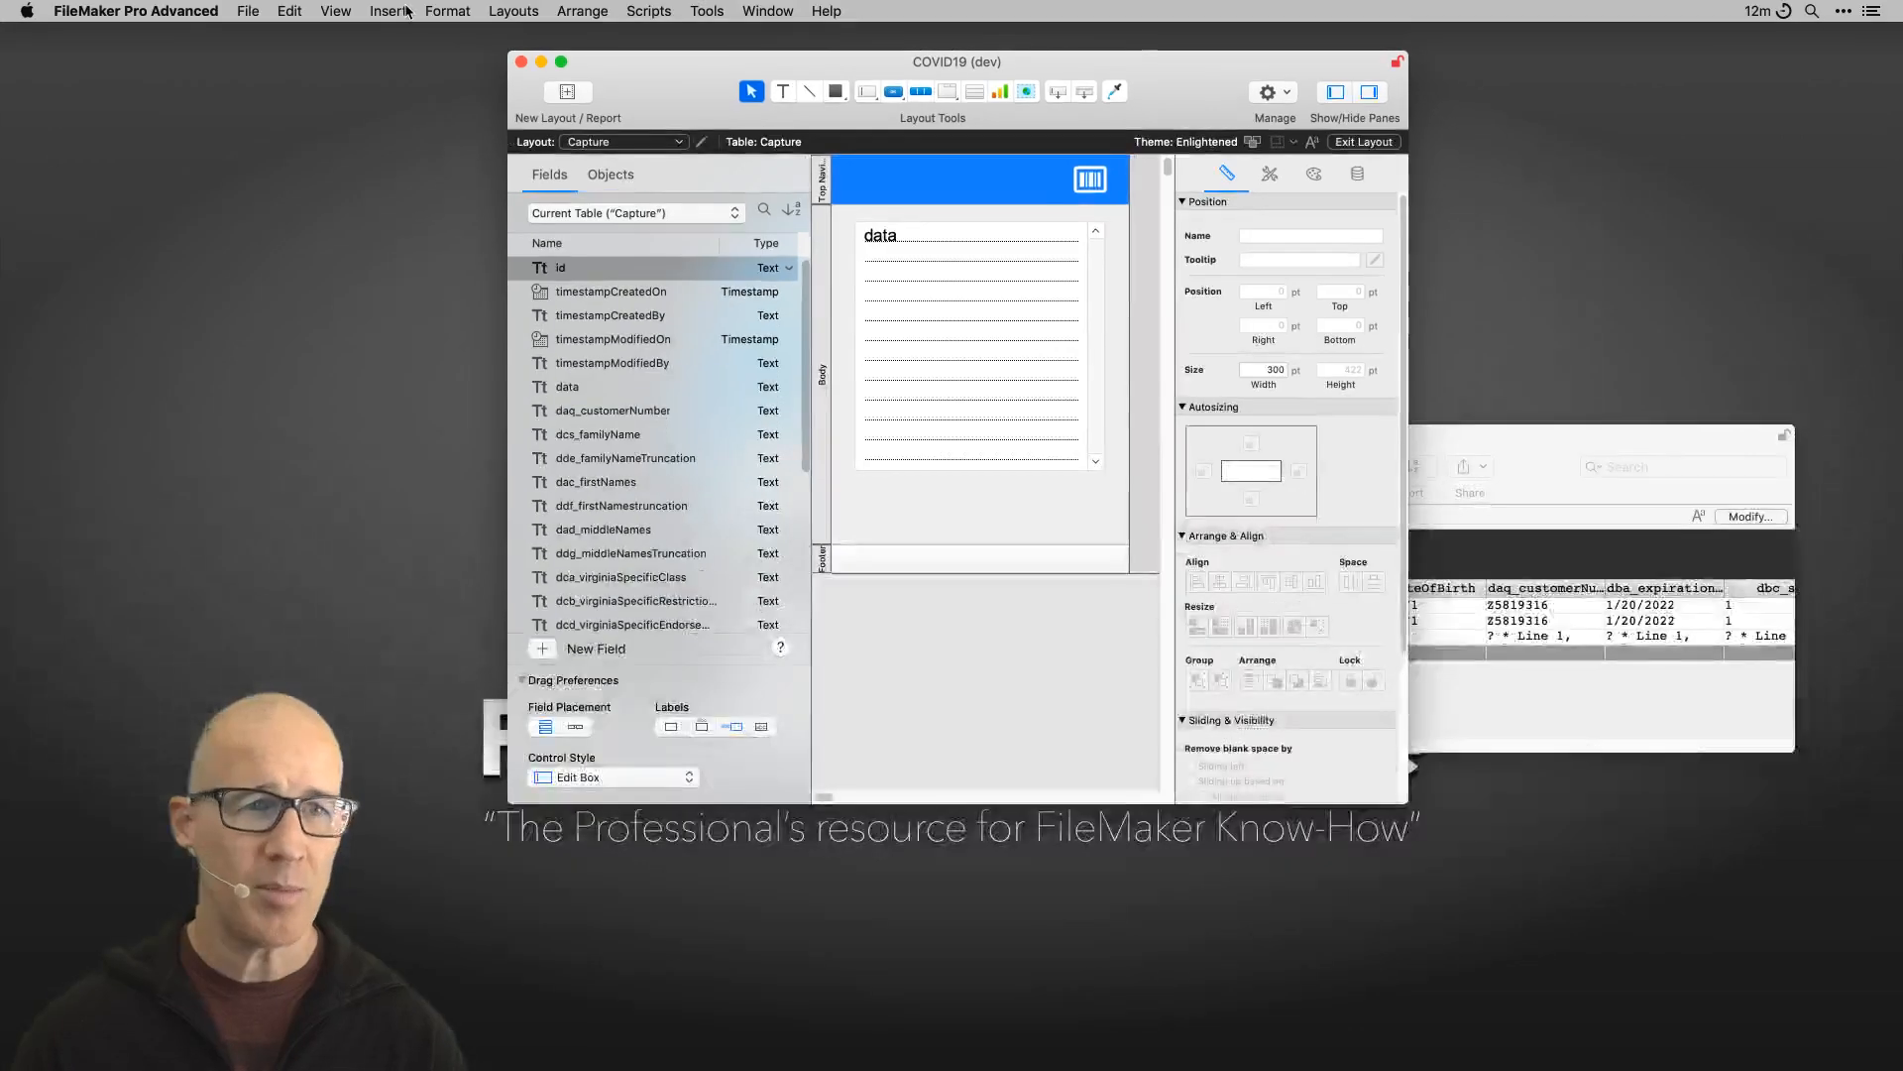
Step: Toggle the Fields tab, display the Objects tab in its place, and widen the COVID19 window
left_click(352, 11)
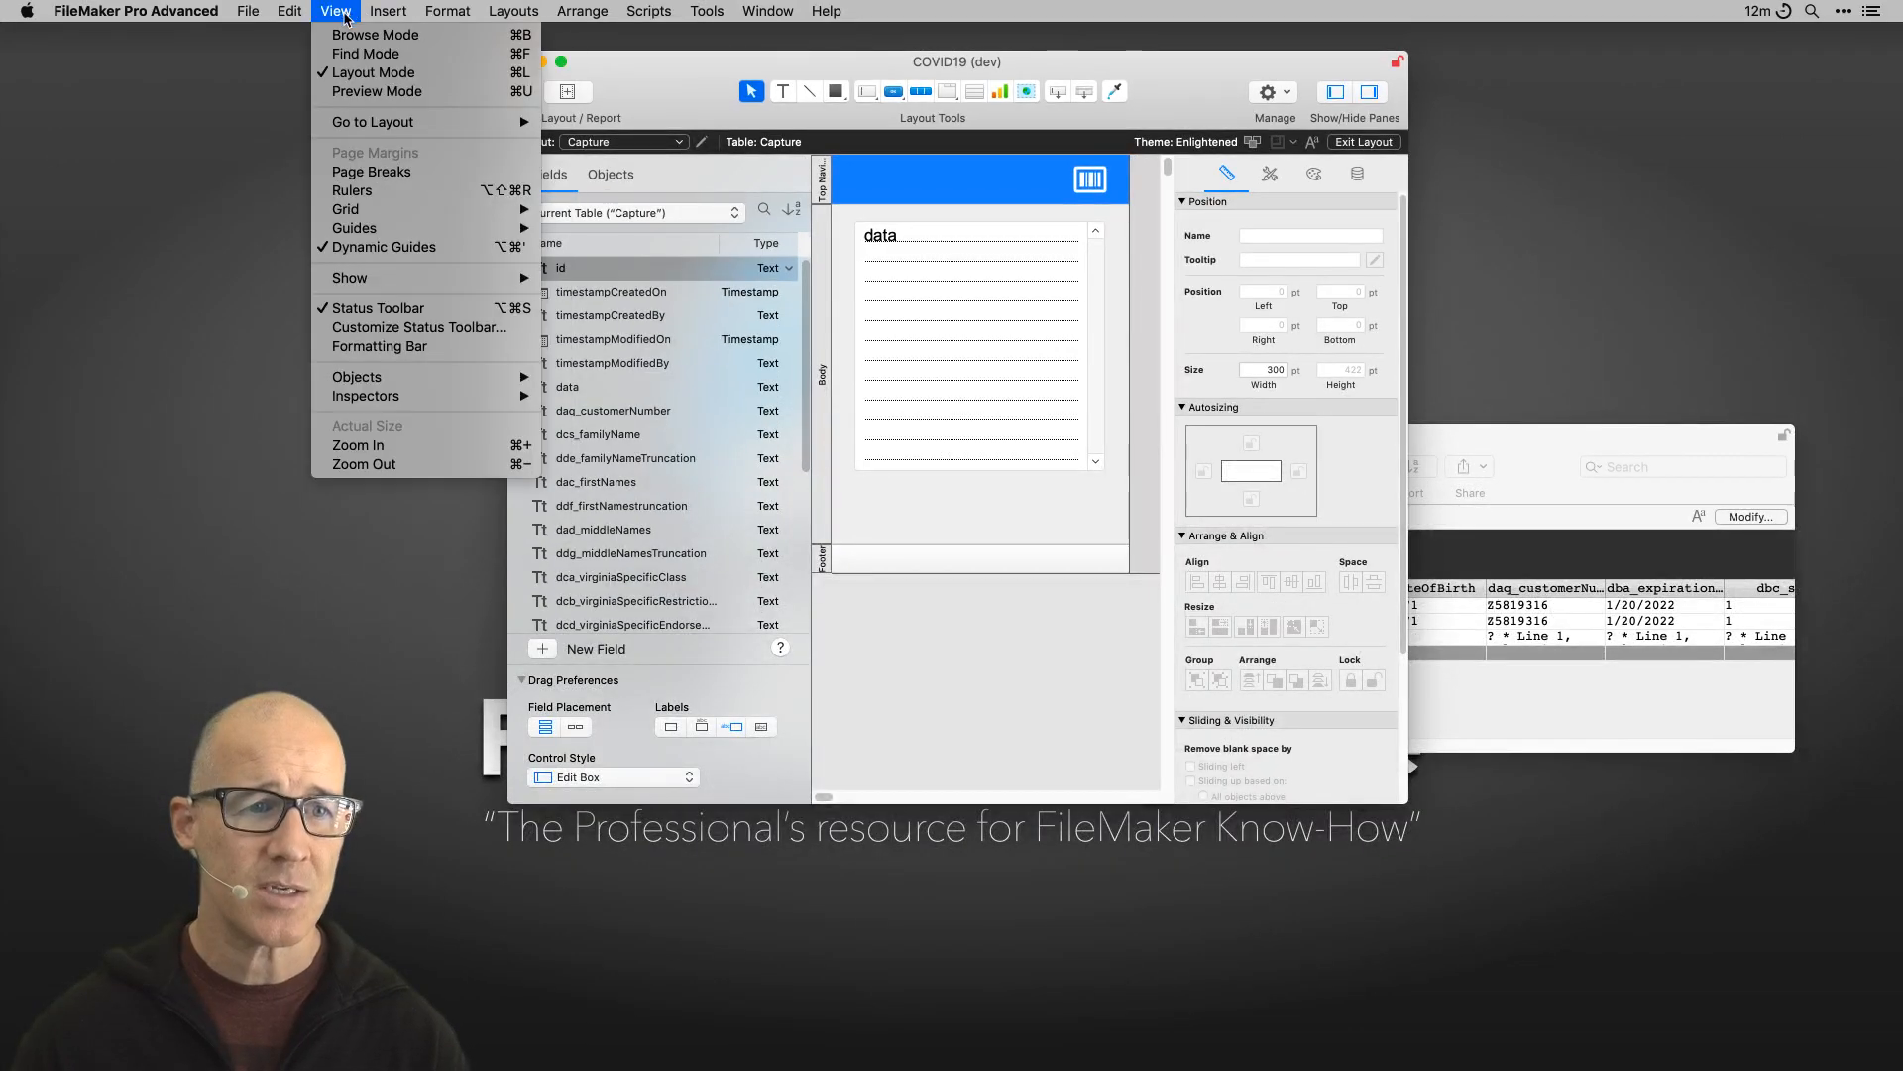
mouse_move(480, 381)
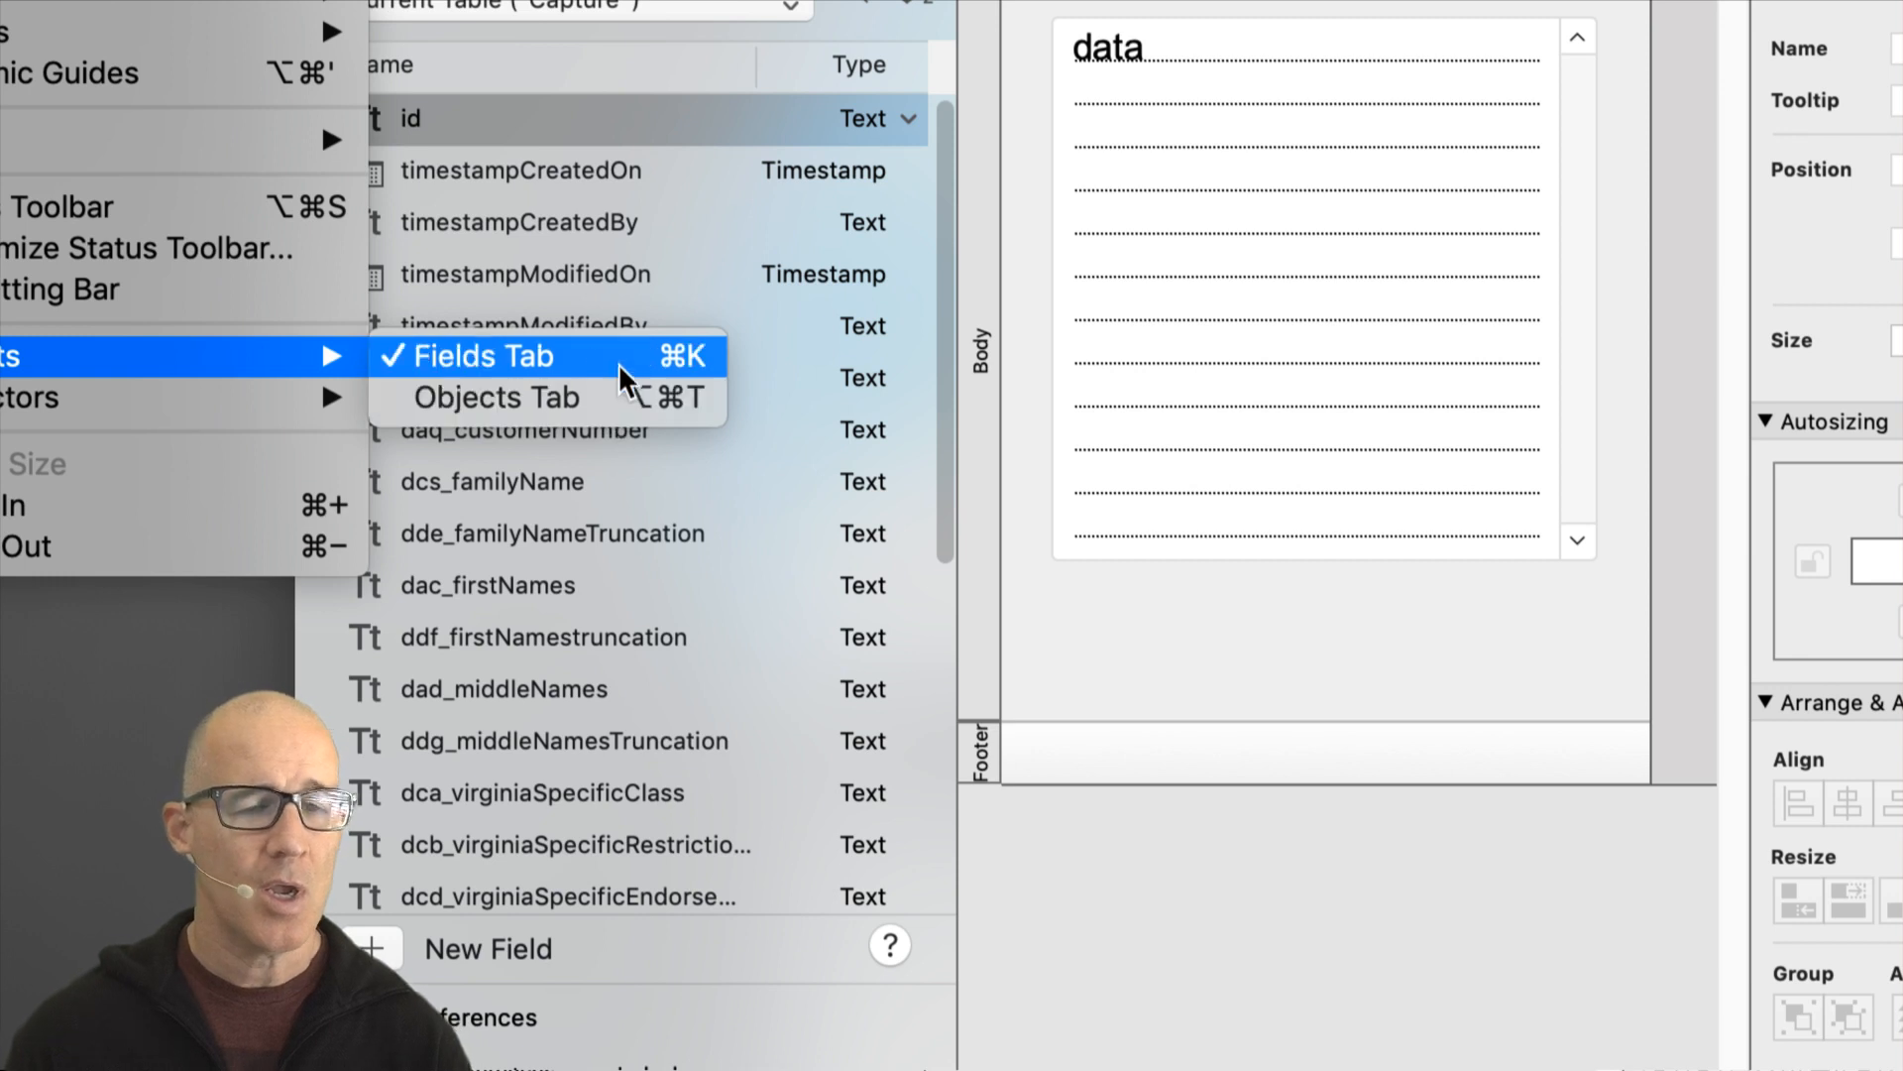
left_click(688, 354)
key("super+k")
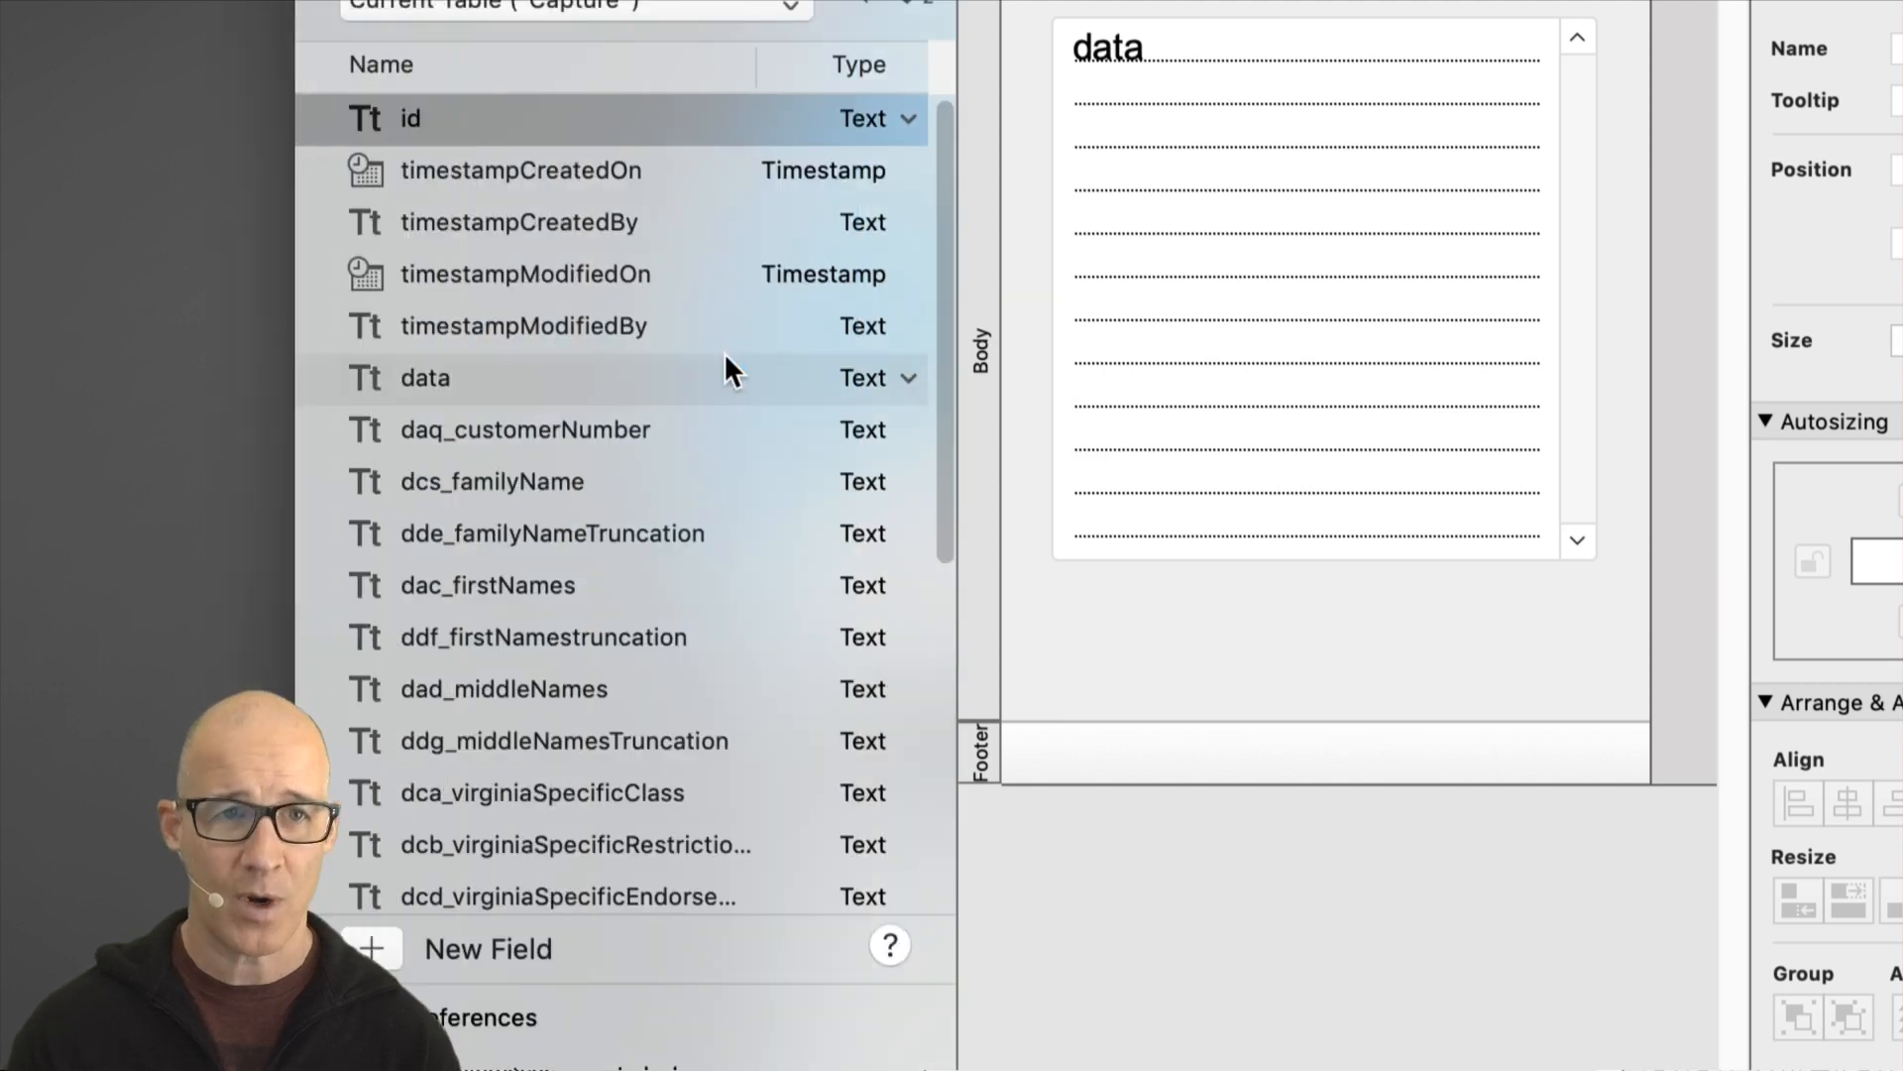
left_click(502, 365)
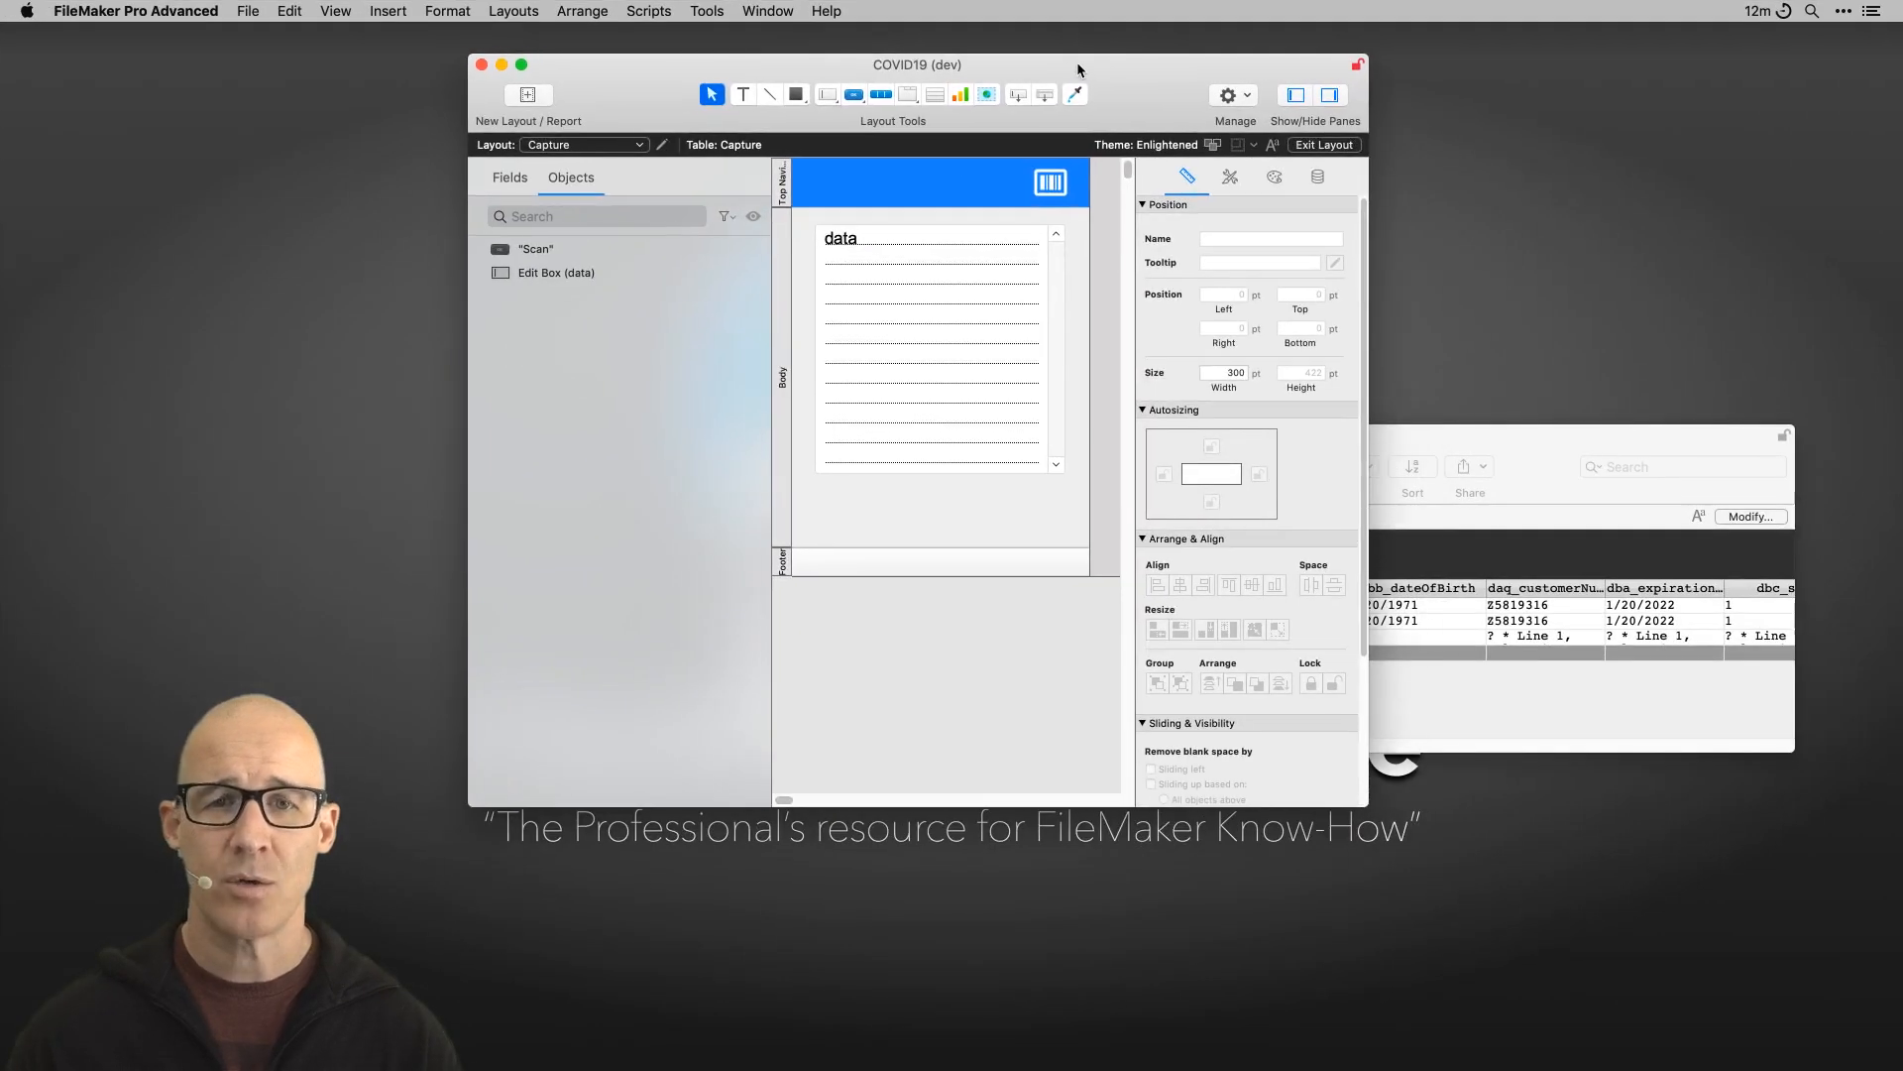
left_click_drag(1079, 69, 1071, 68)
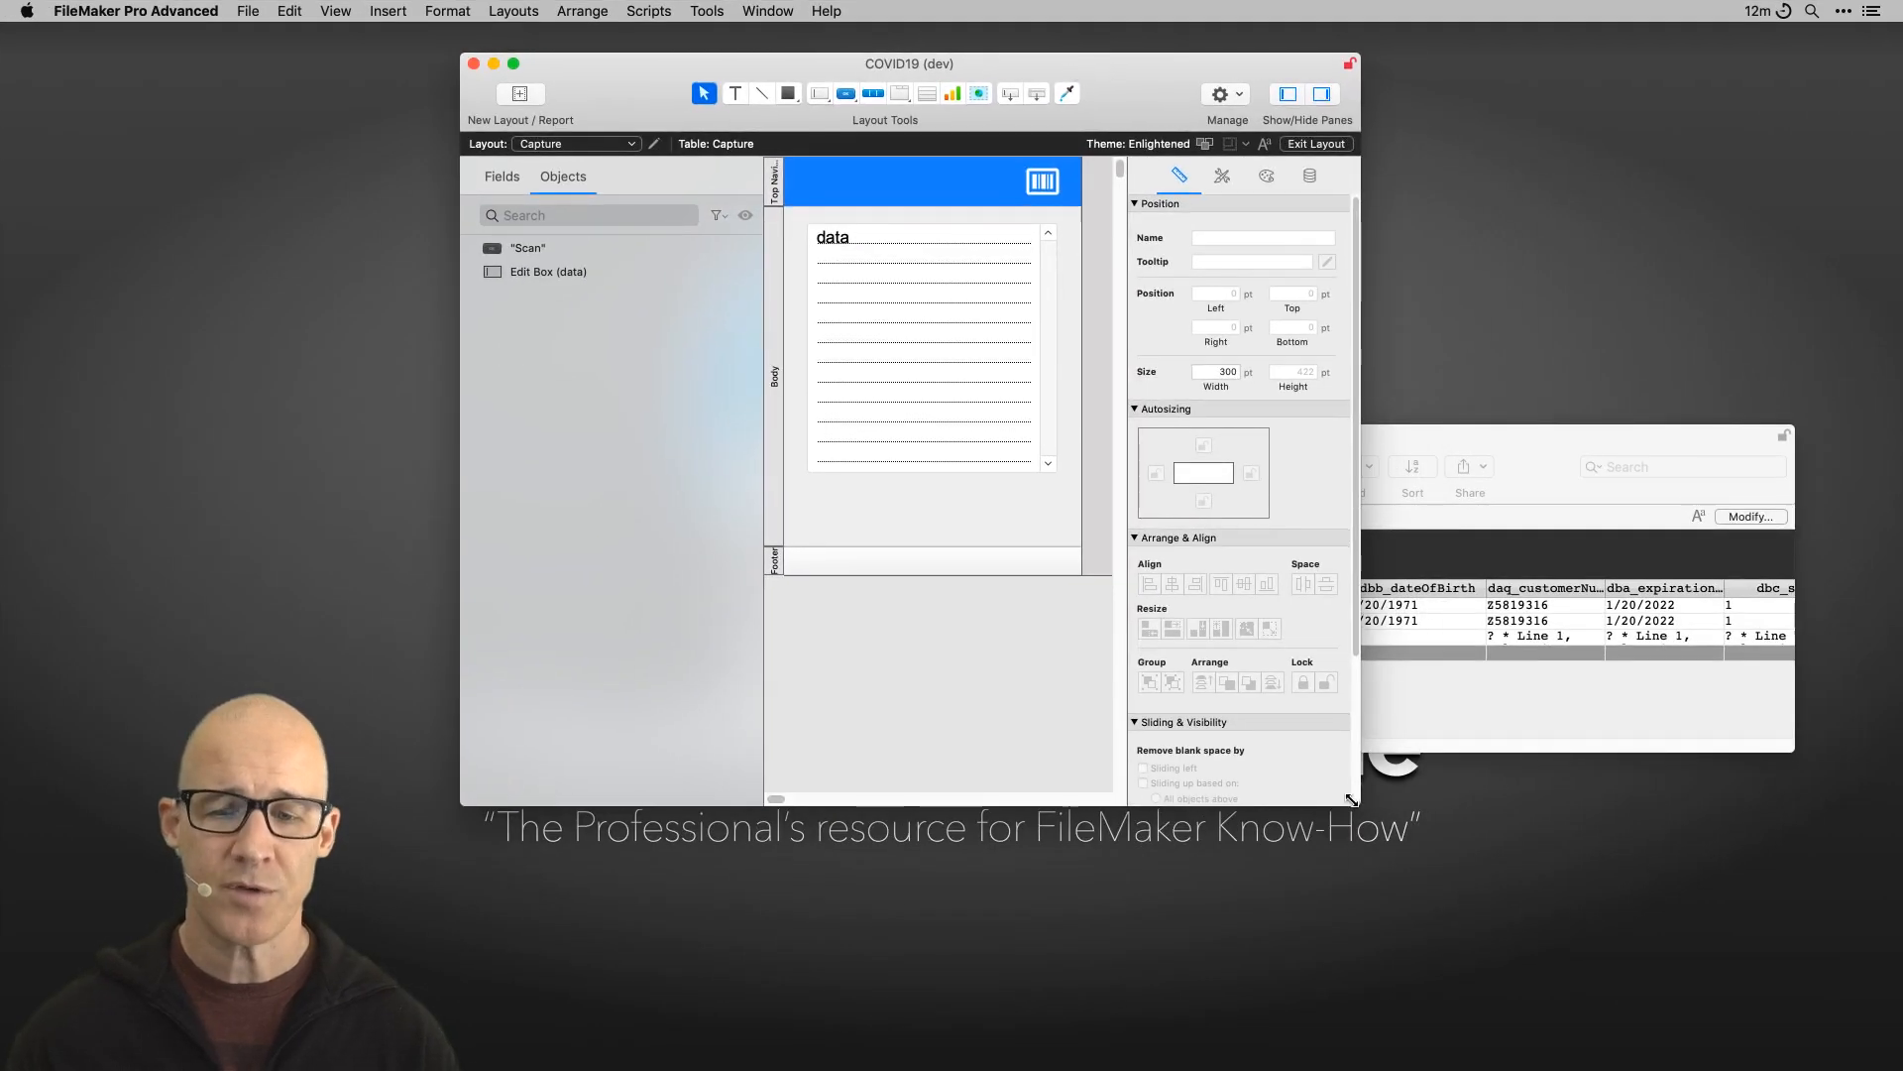
left_click_drag(1367, 805, 1424, 817)
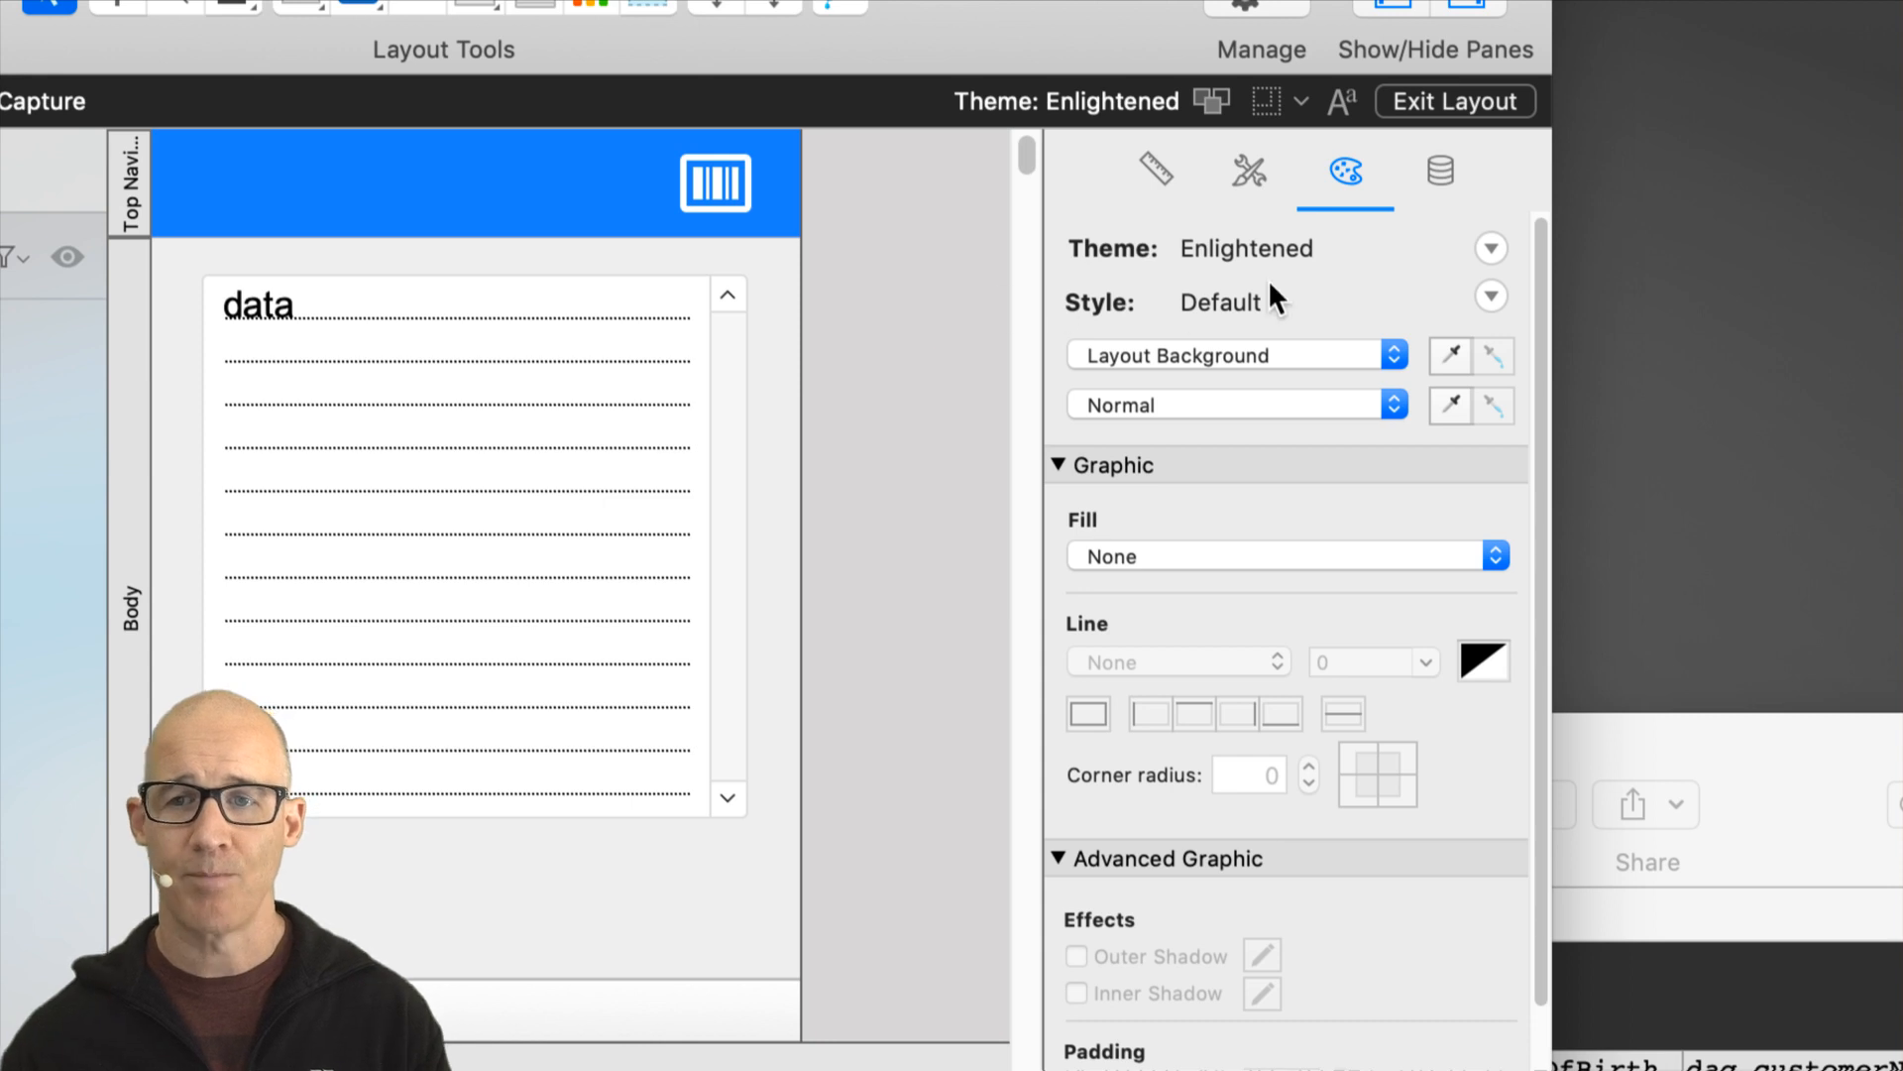
Step: Look through the Inspector's Data, Position, Appearance and Styles settings, ending on the Data settings
left_click(1446, 175)
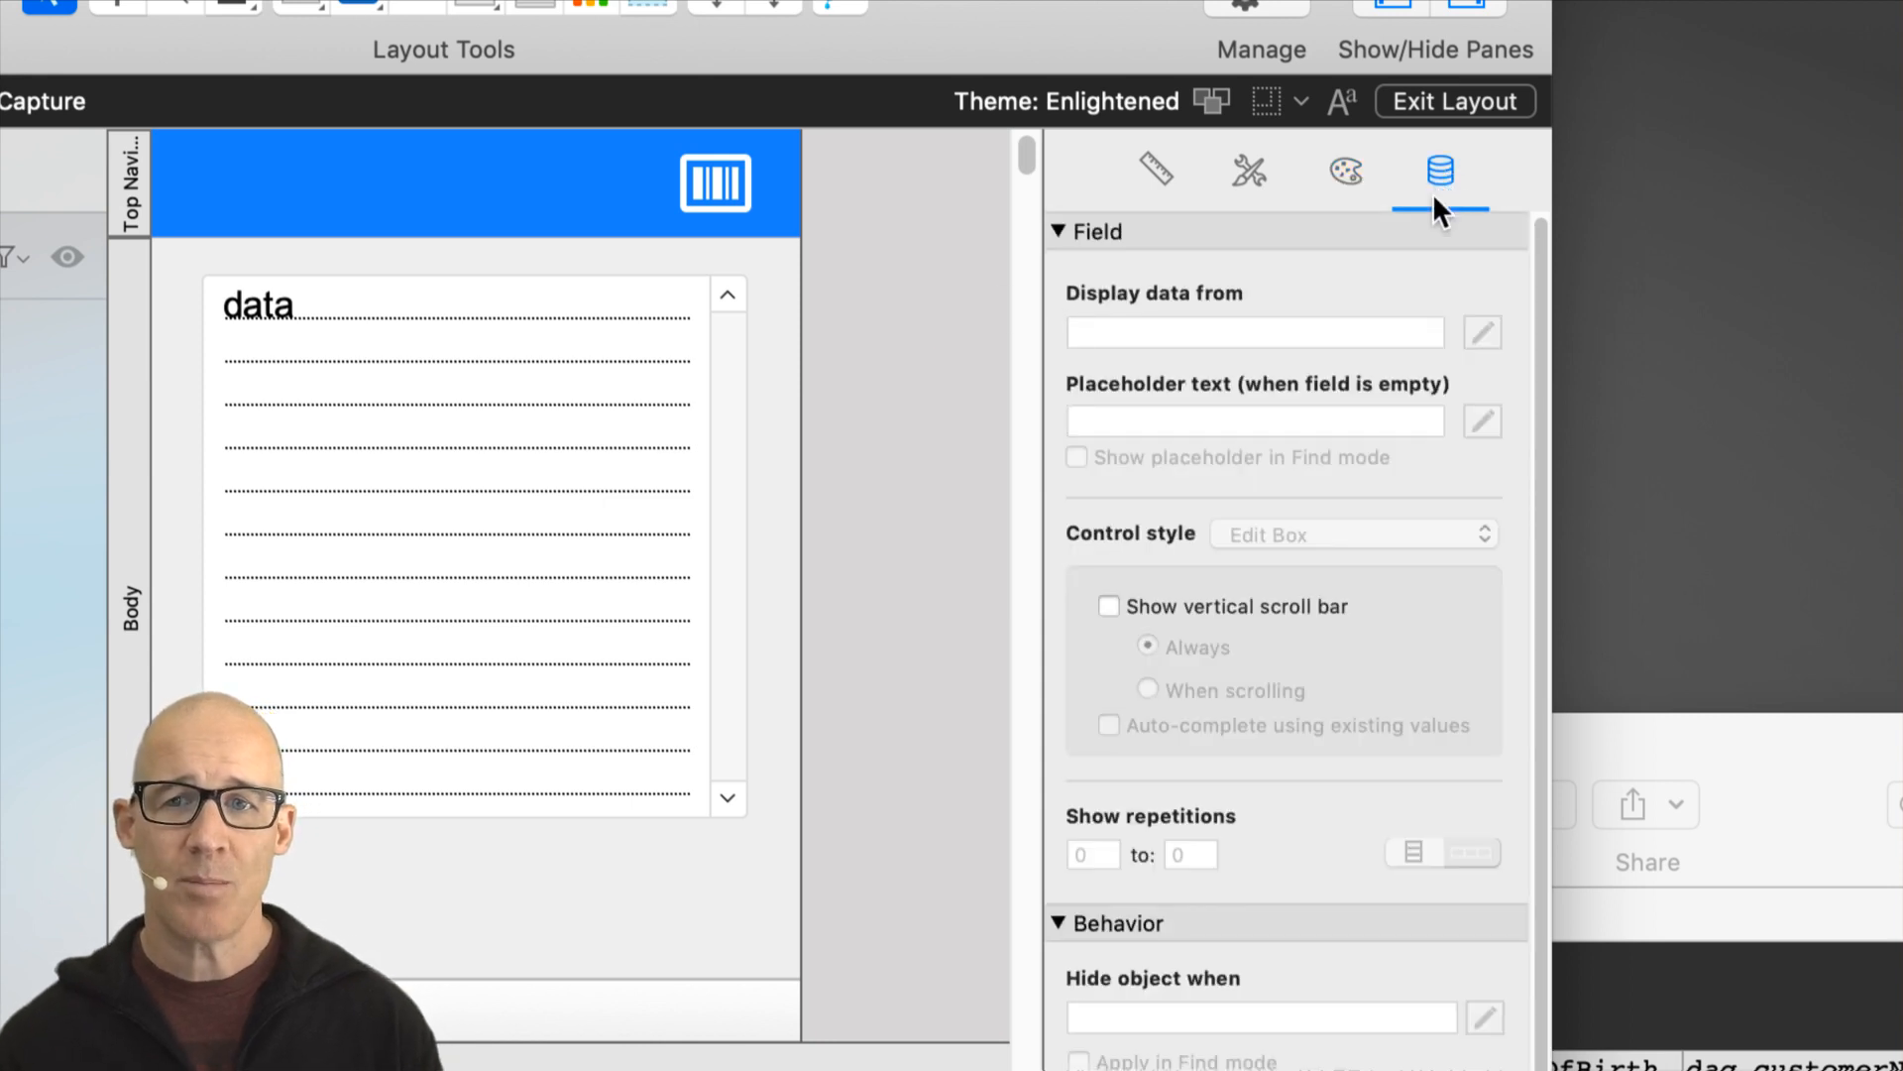
left_click(1160, 172)
left_click(1334, 175)
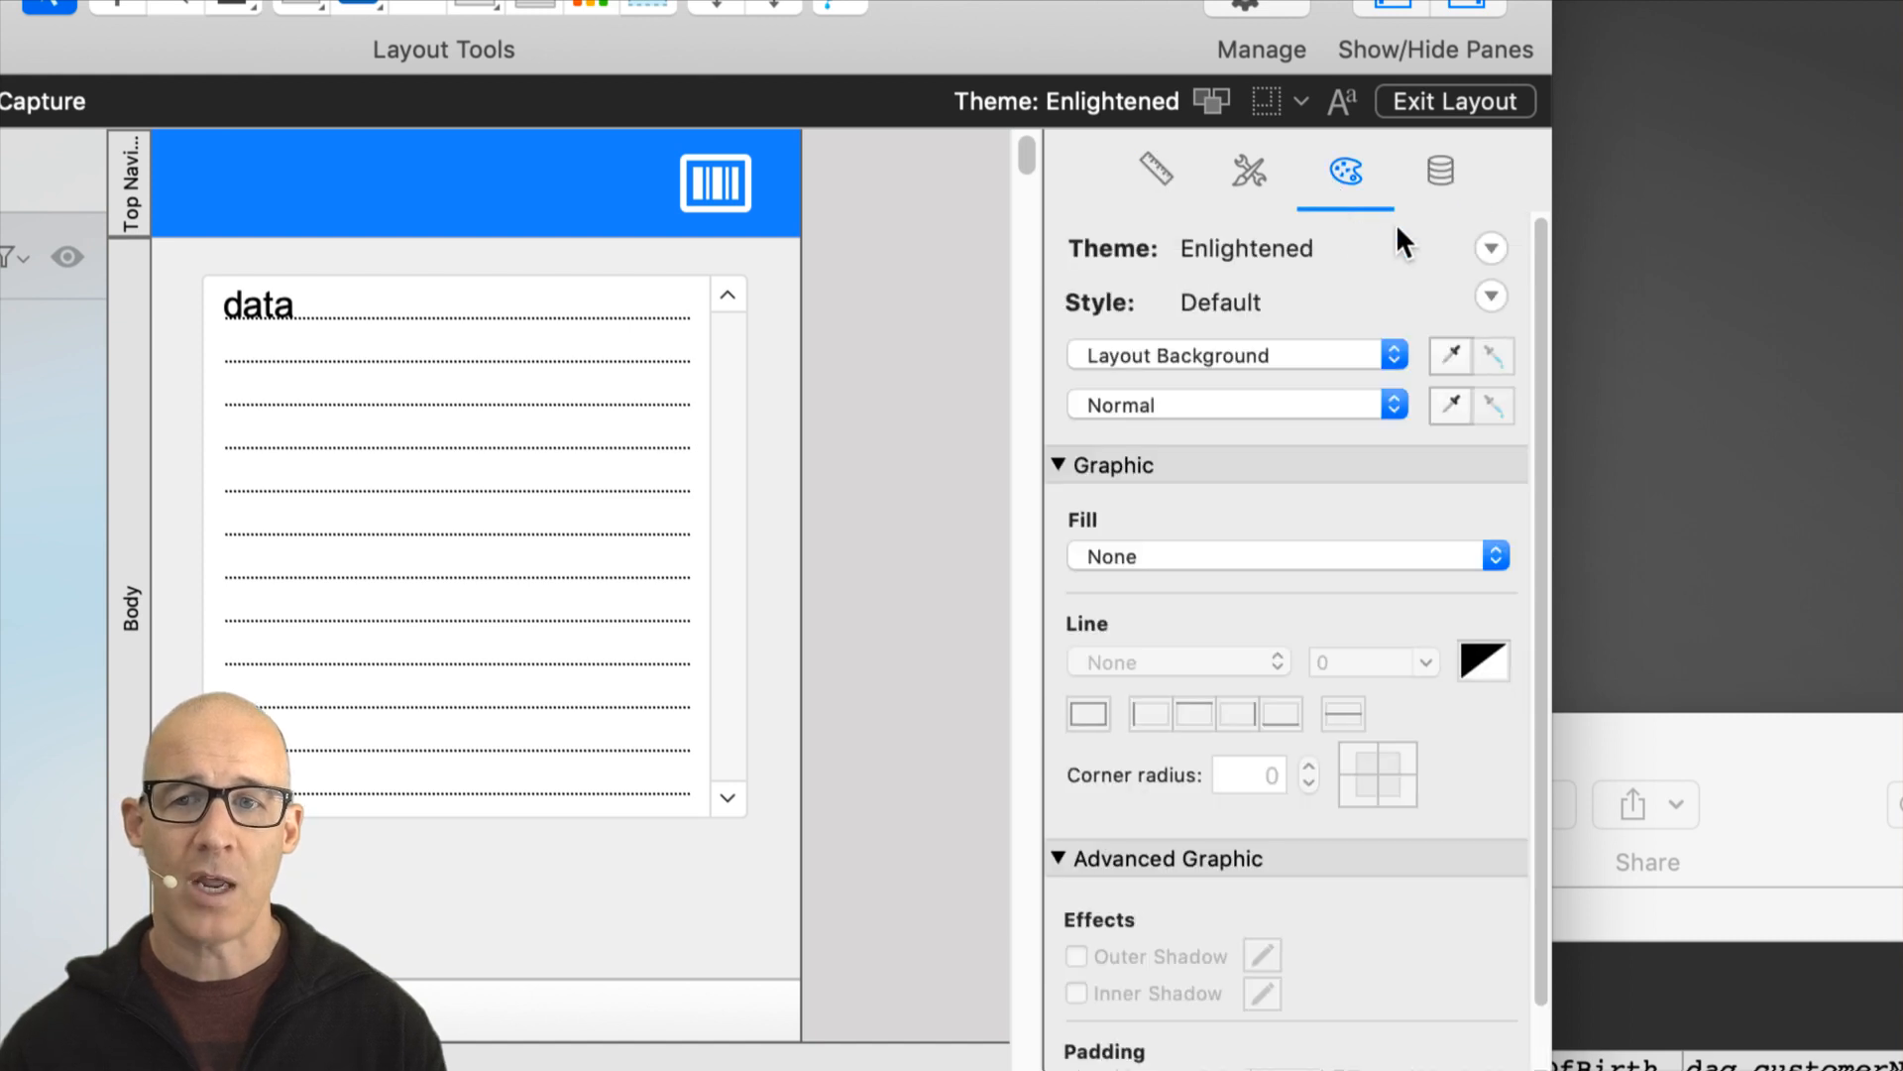
left_click(1438, 176)
left_click(1259, 178)
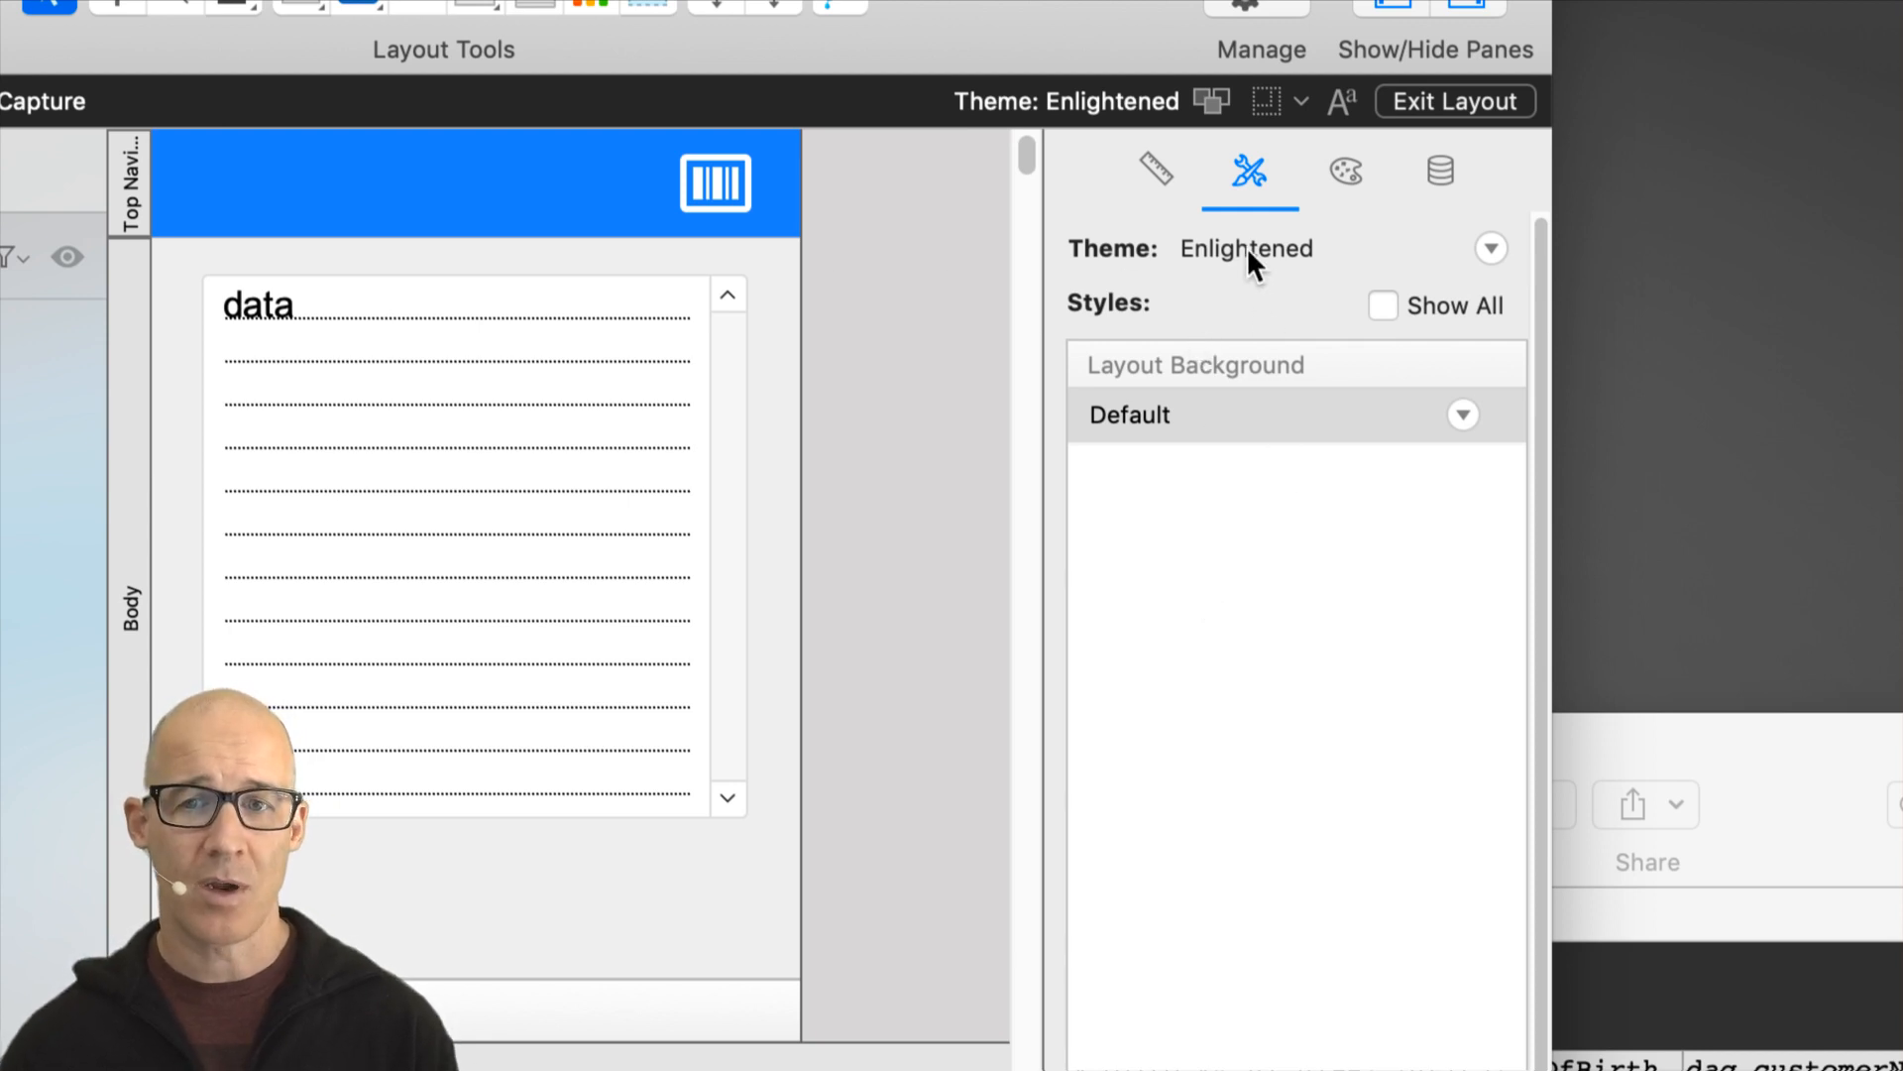
left_click(1441, 176)
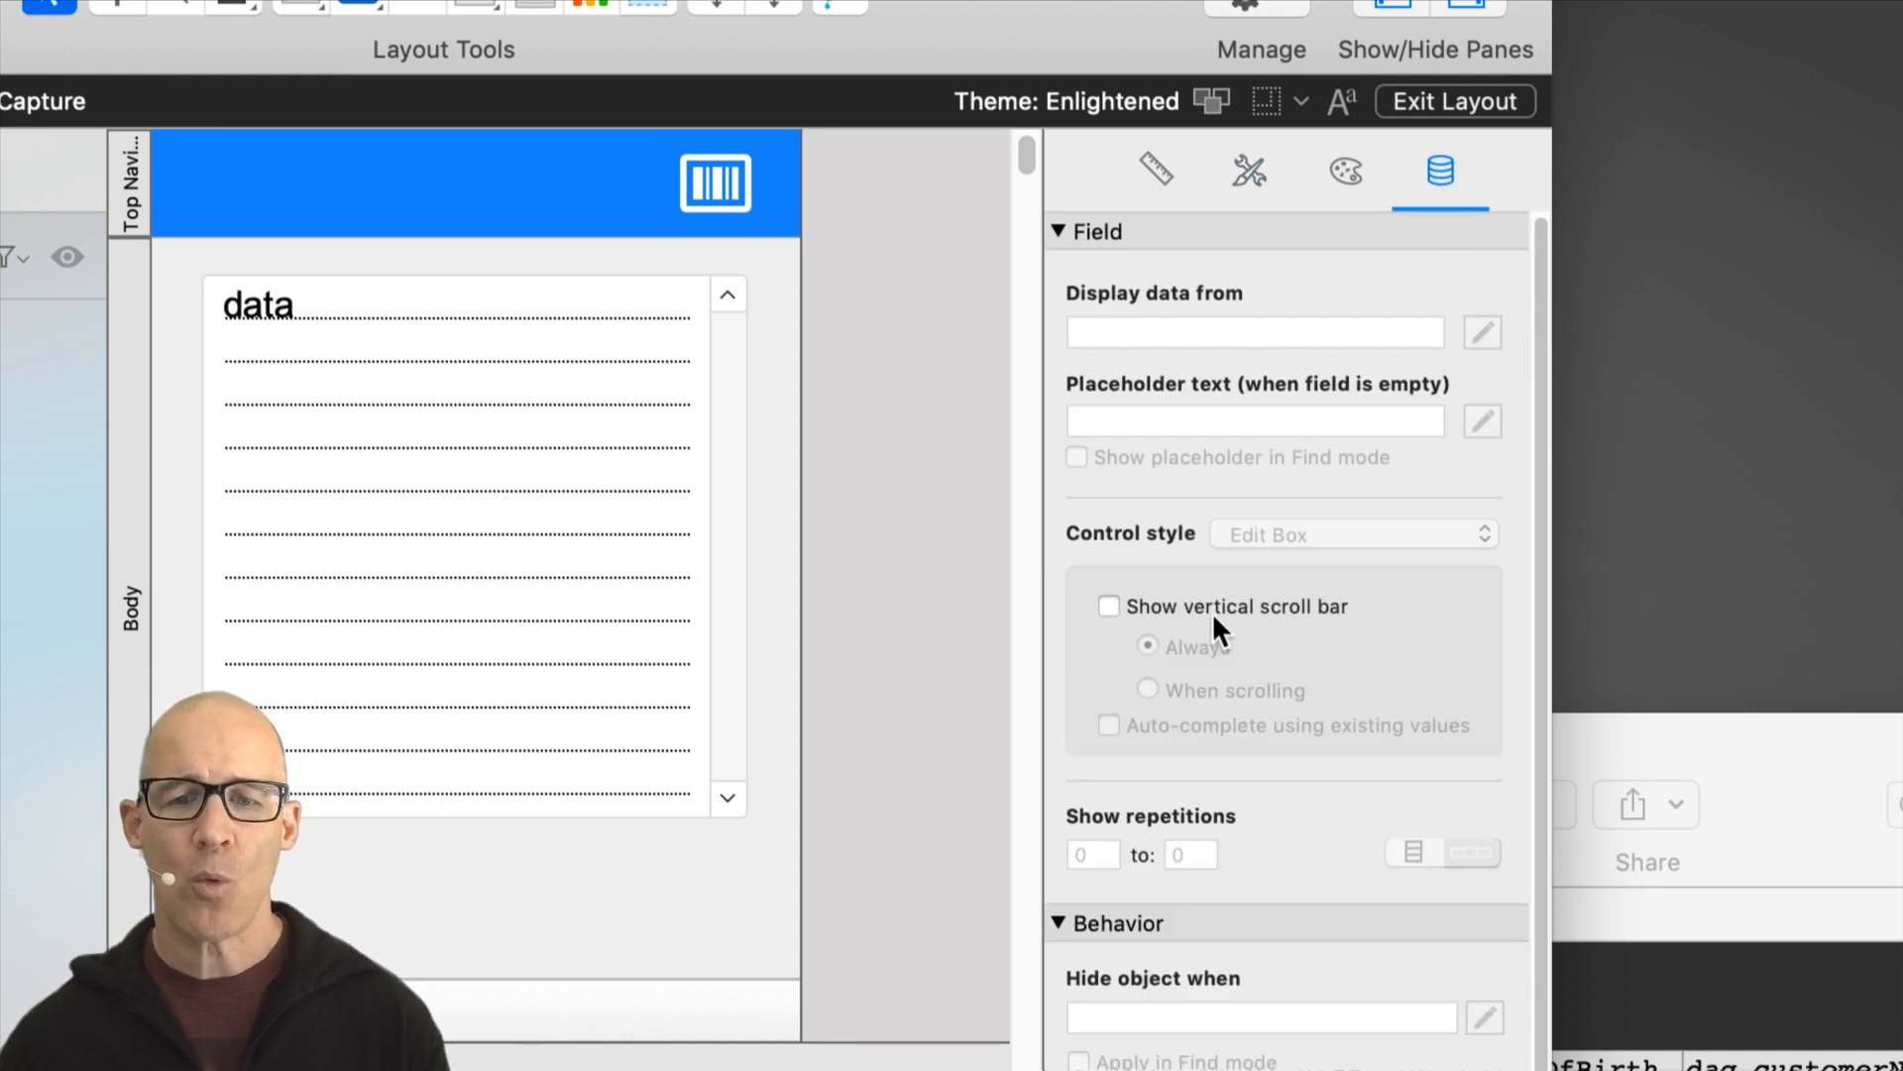
Step: Try to place an offset copy of the data field, and cancel specifying a field for it
left_click(607, 491)
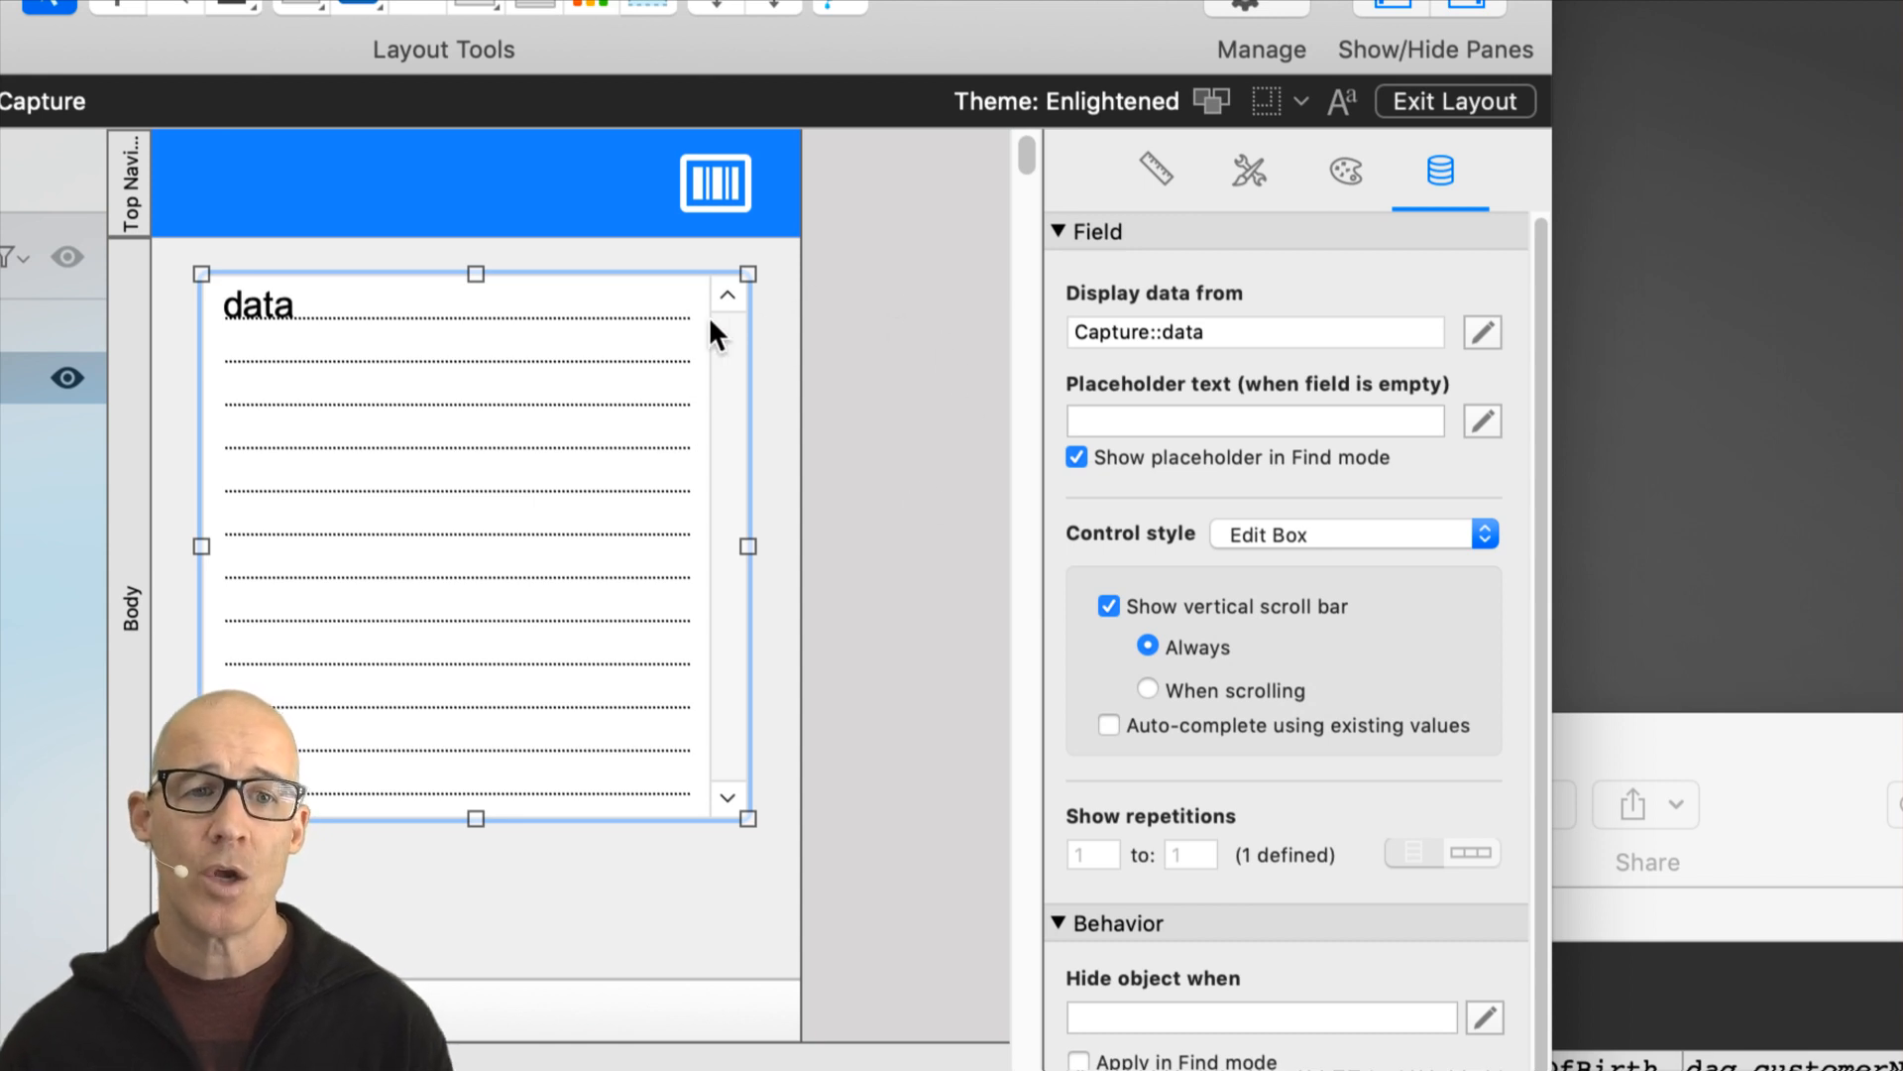
left_click_drag(603, 433, 841, 430)
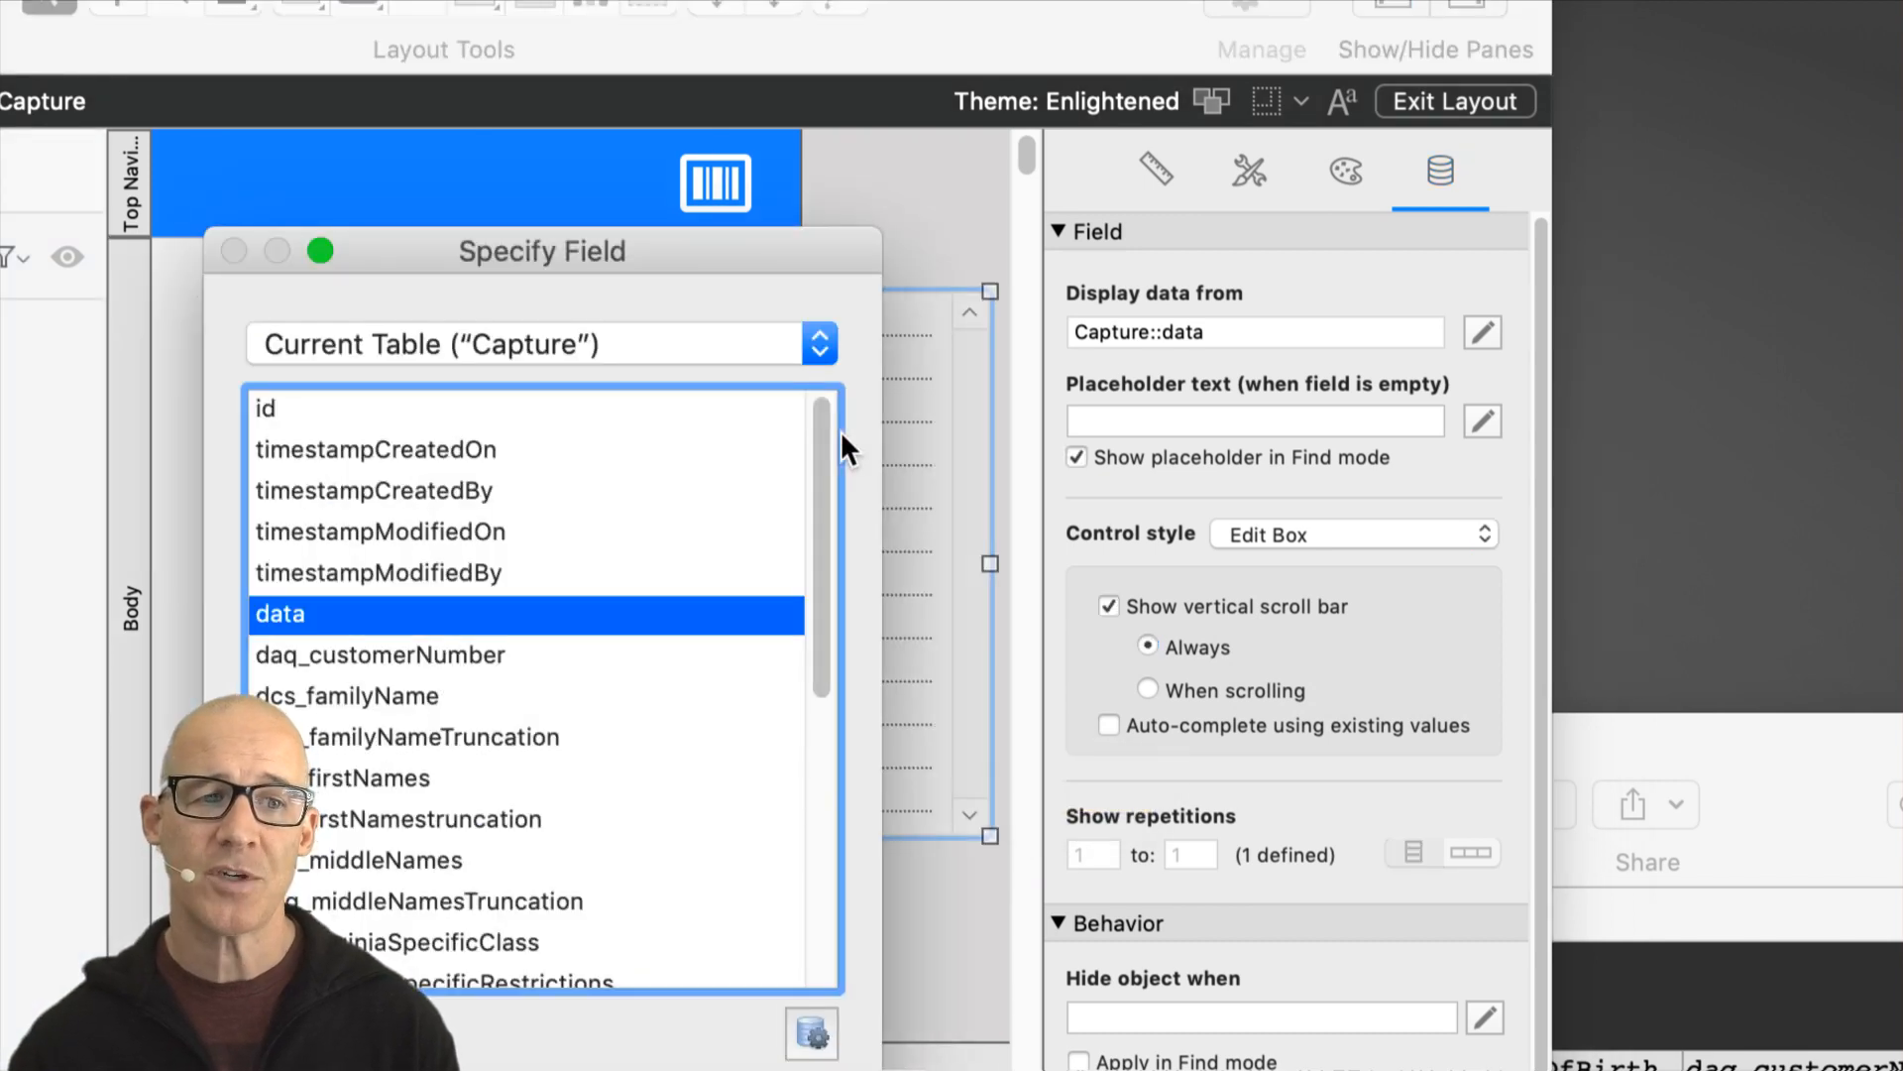
left_click_drag(703, 246, 1269, 119)
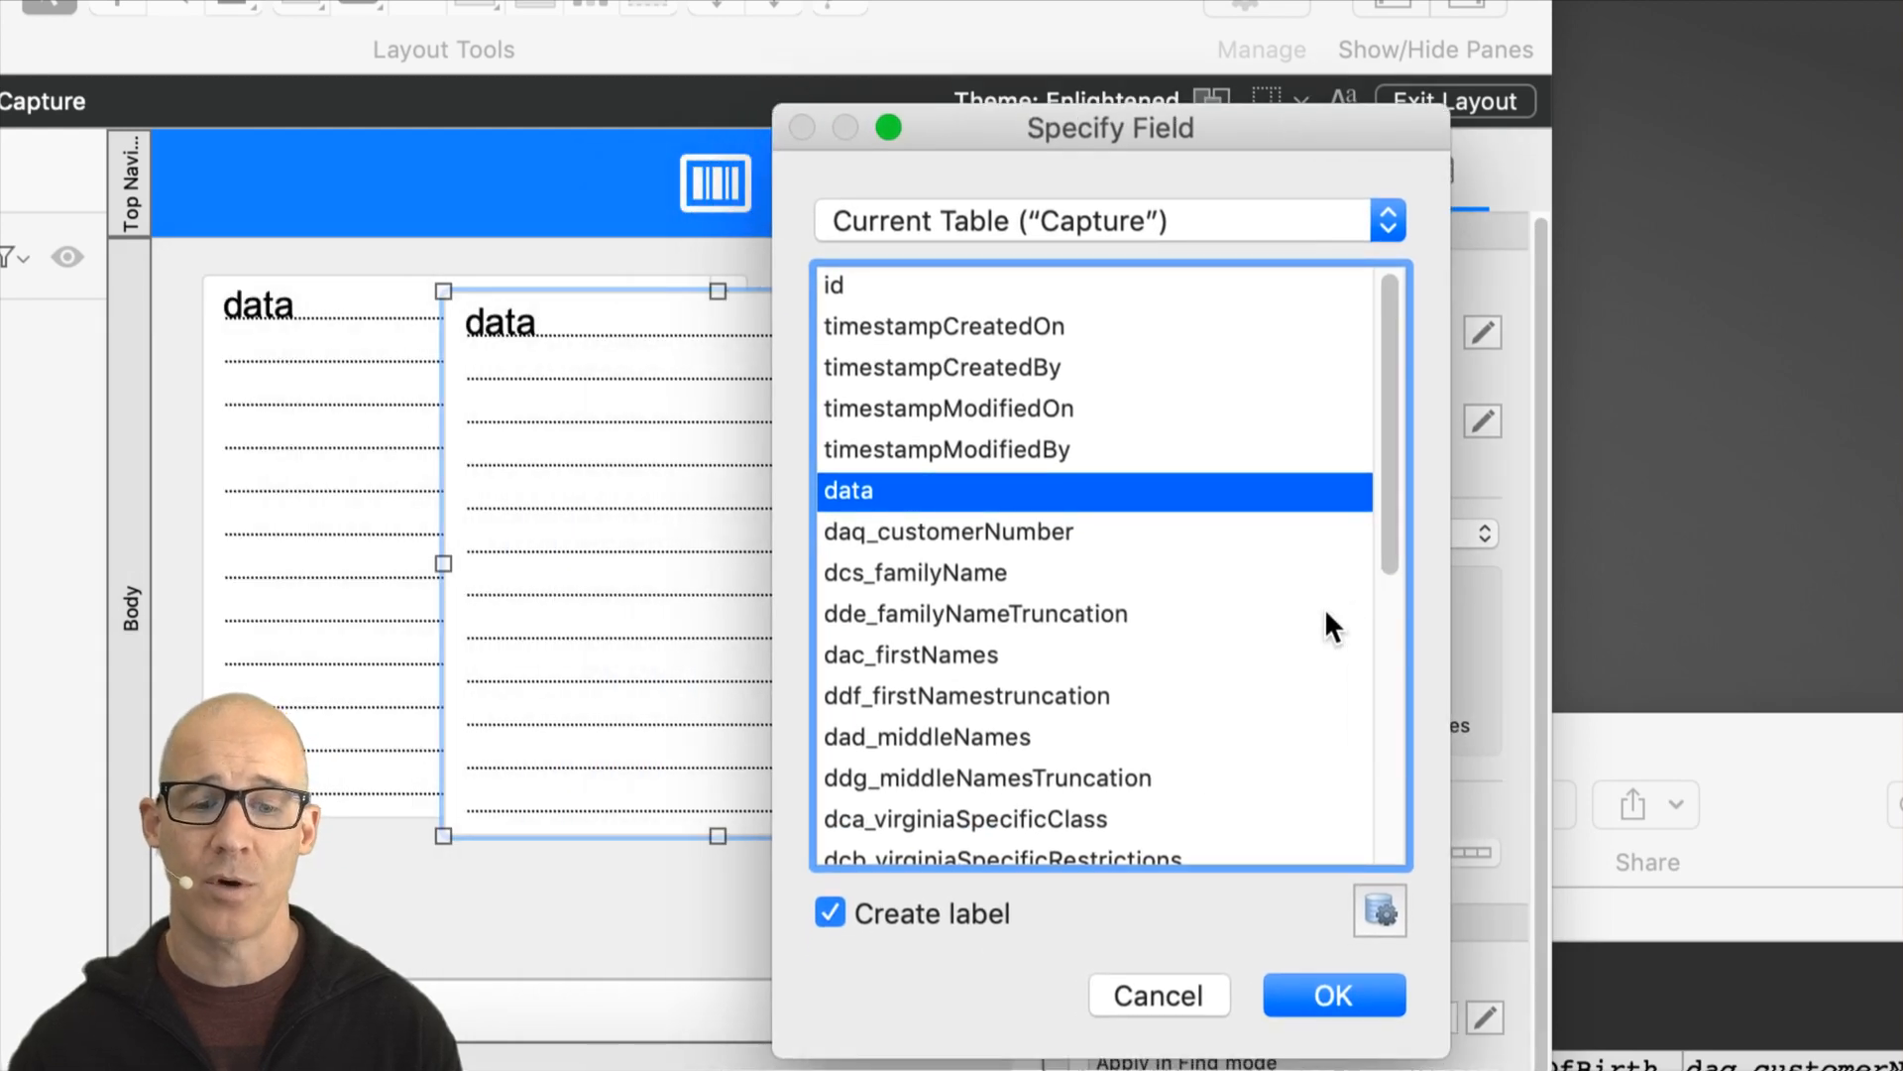
left_click(1192, 973)
Step: Try to duplicate the selected data field with the Duplicate command, and cancel specifying its field
left_click(721, 556)
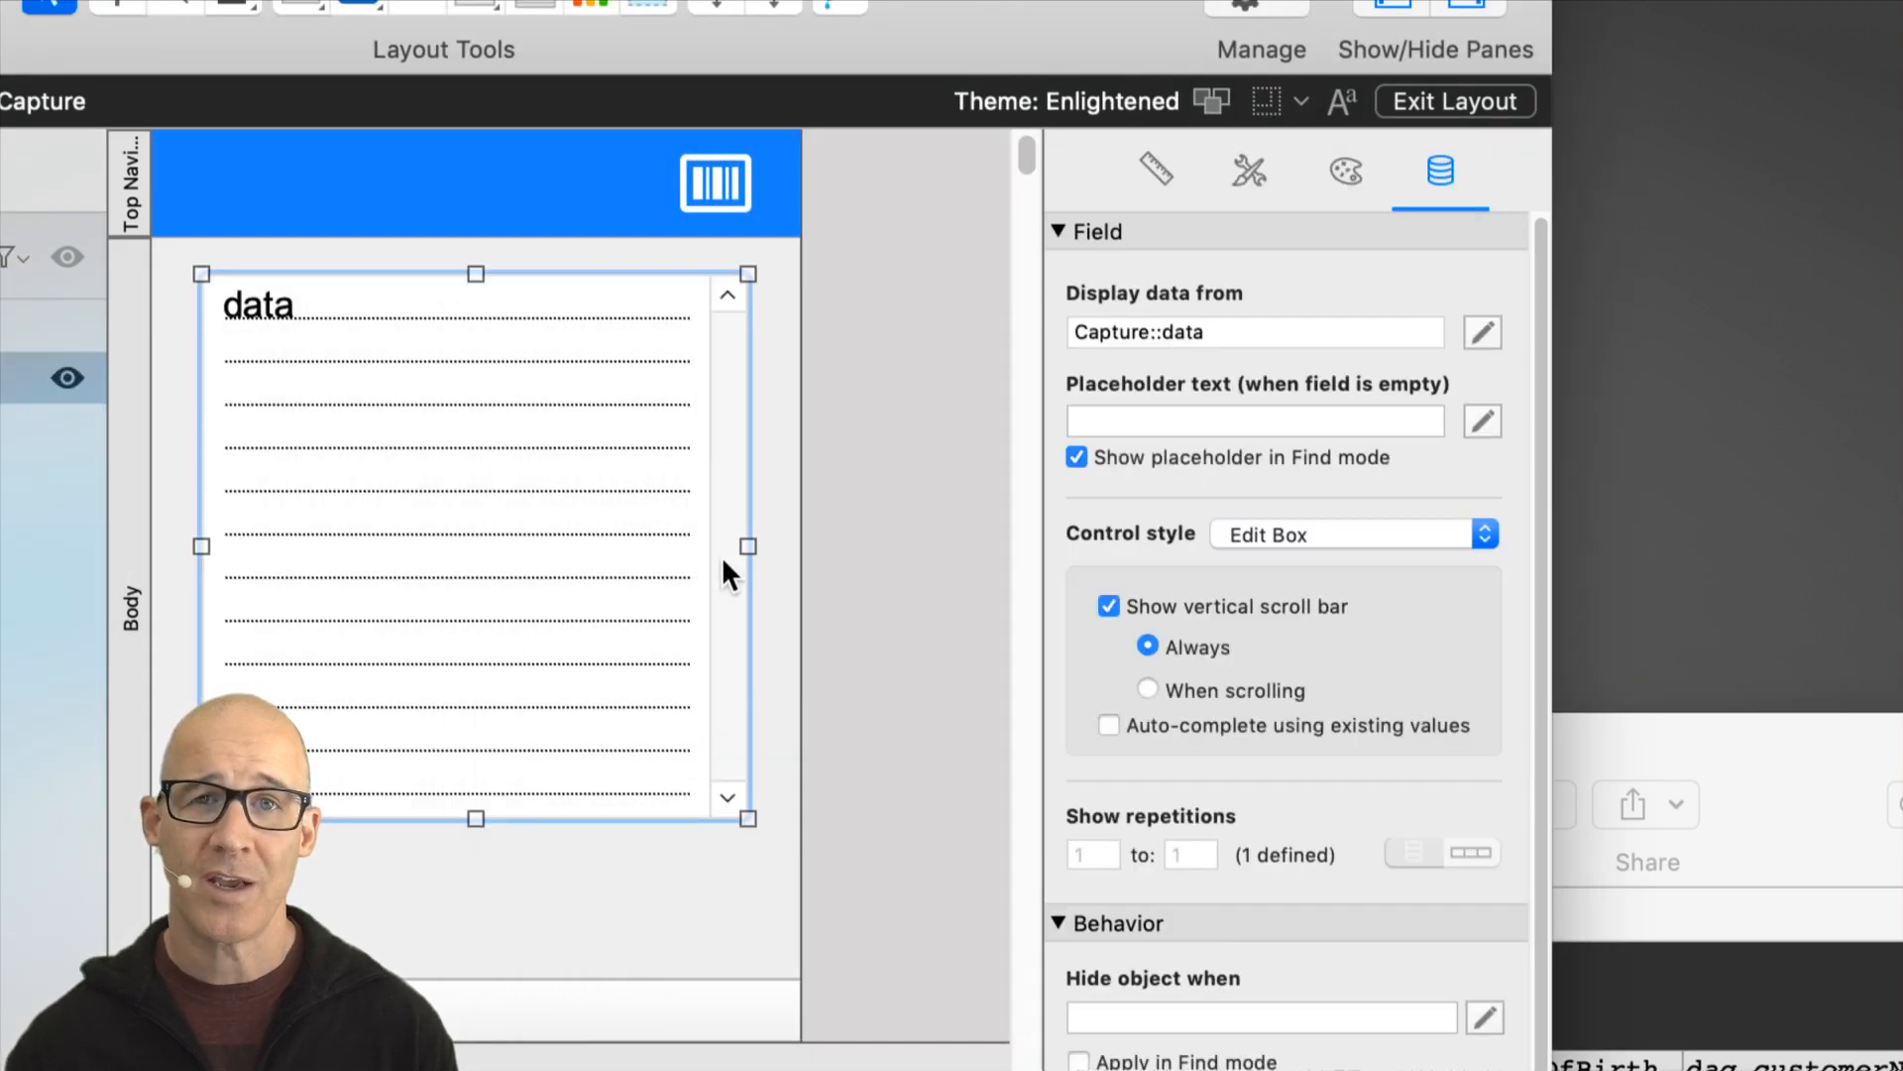
key("super+d")
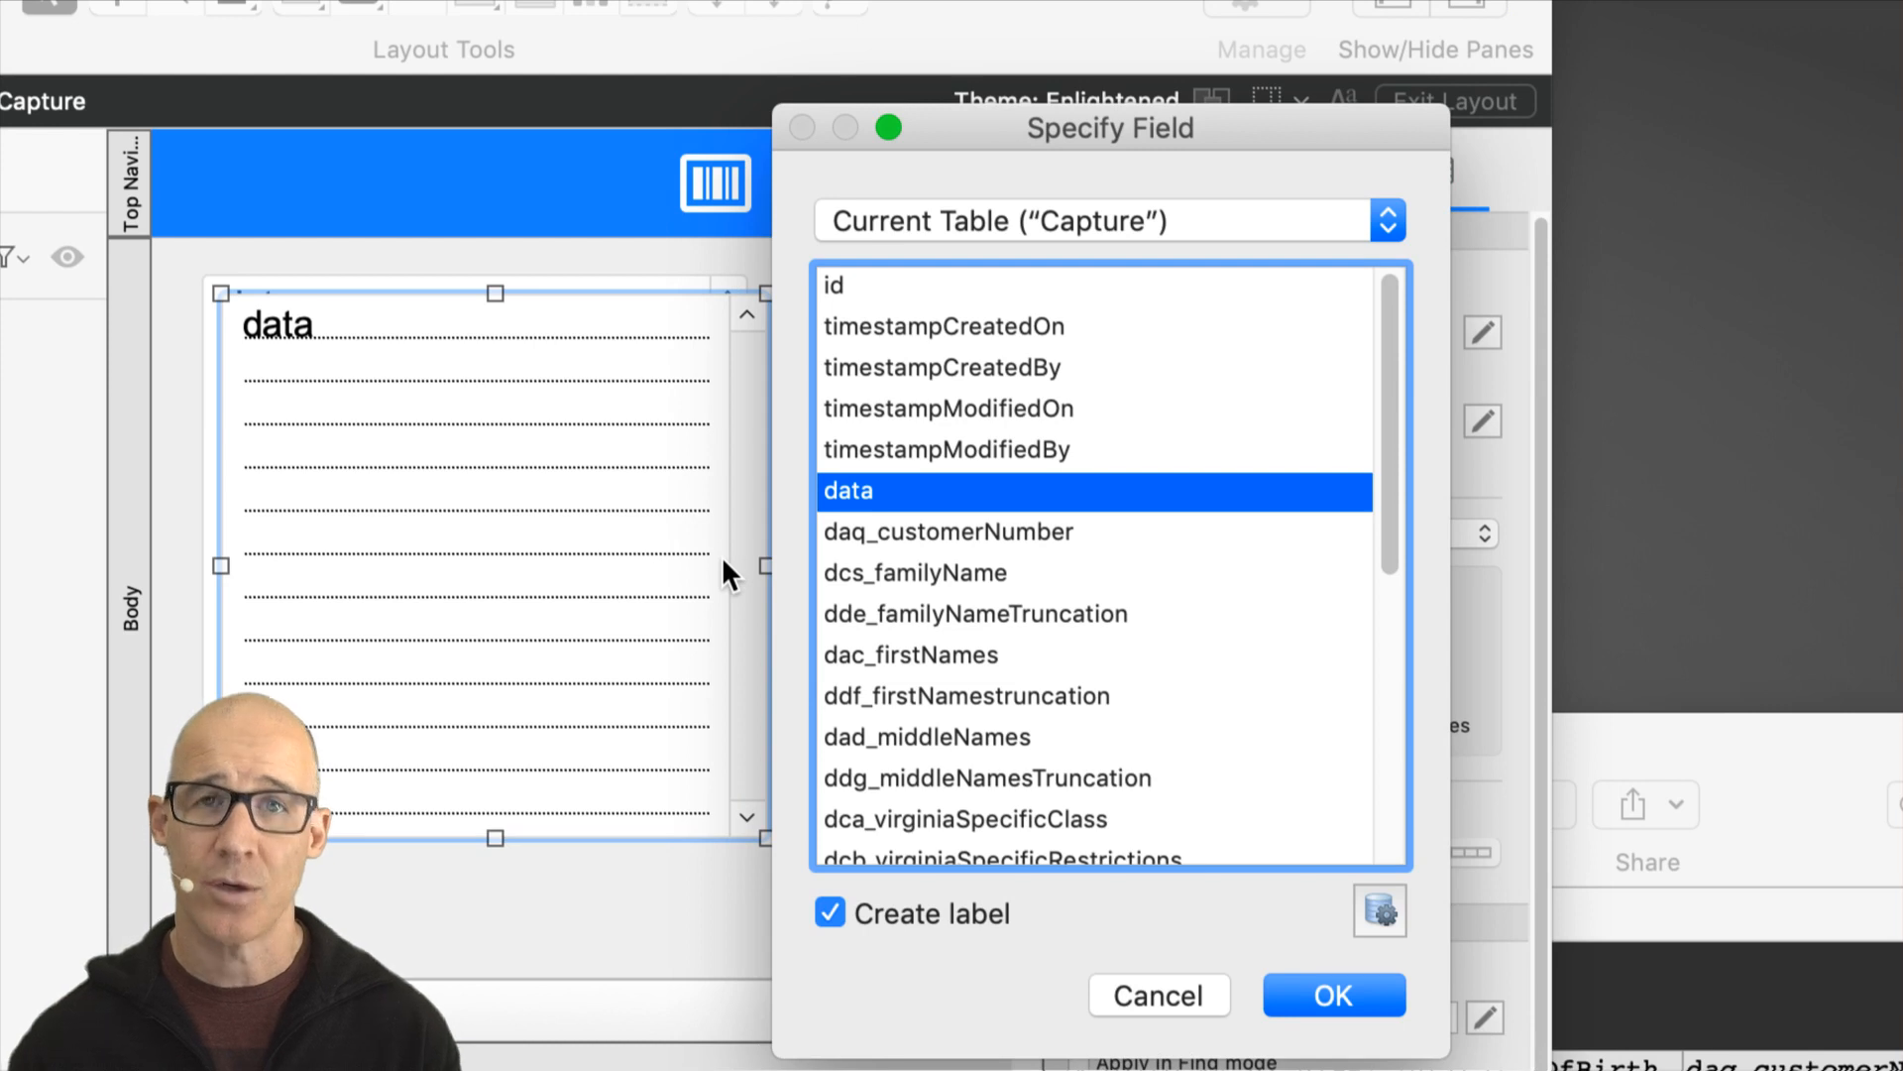
left_click(1185, 981)
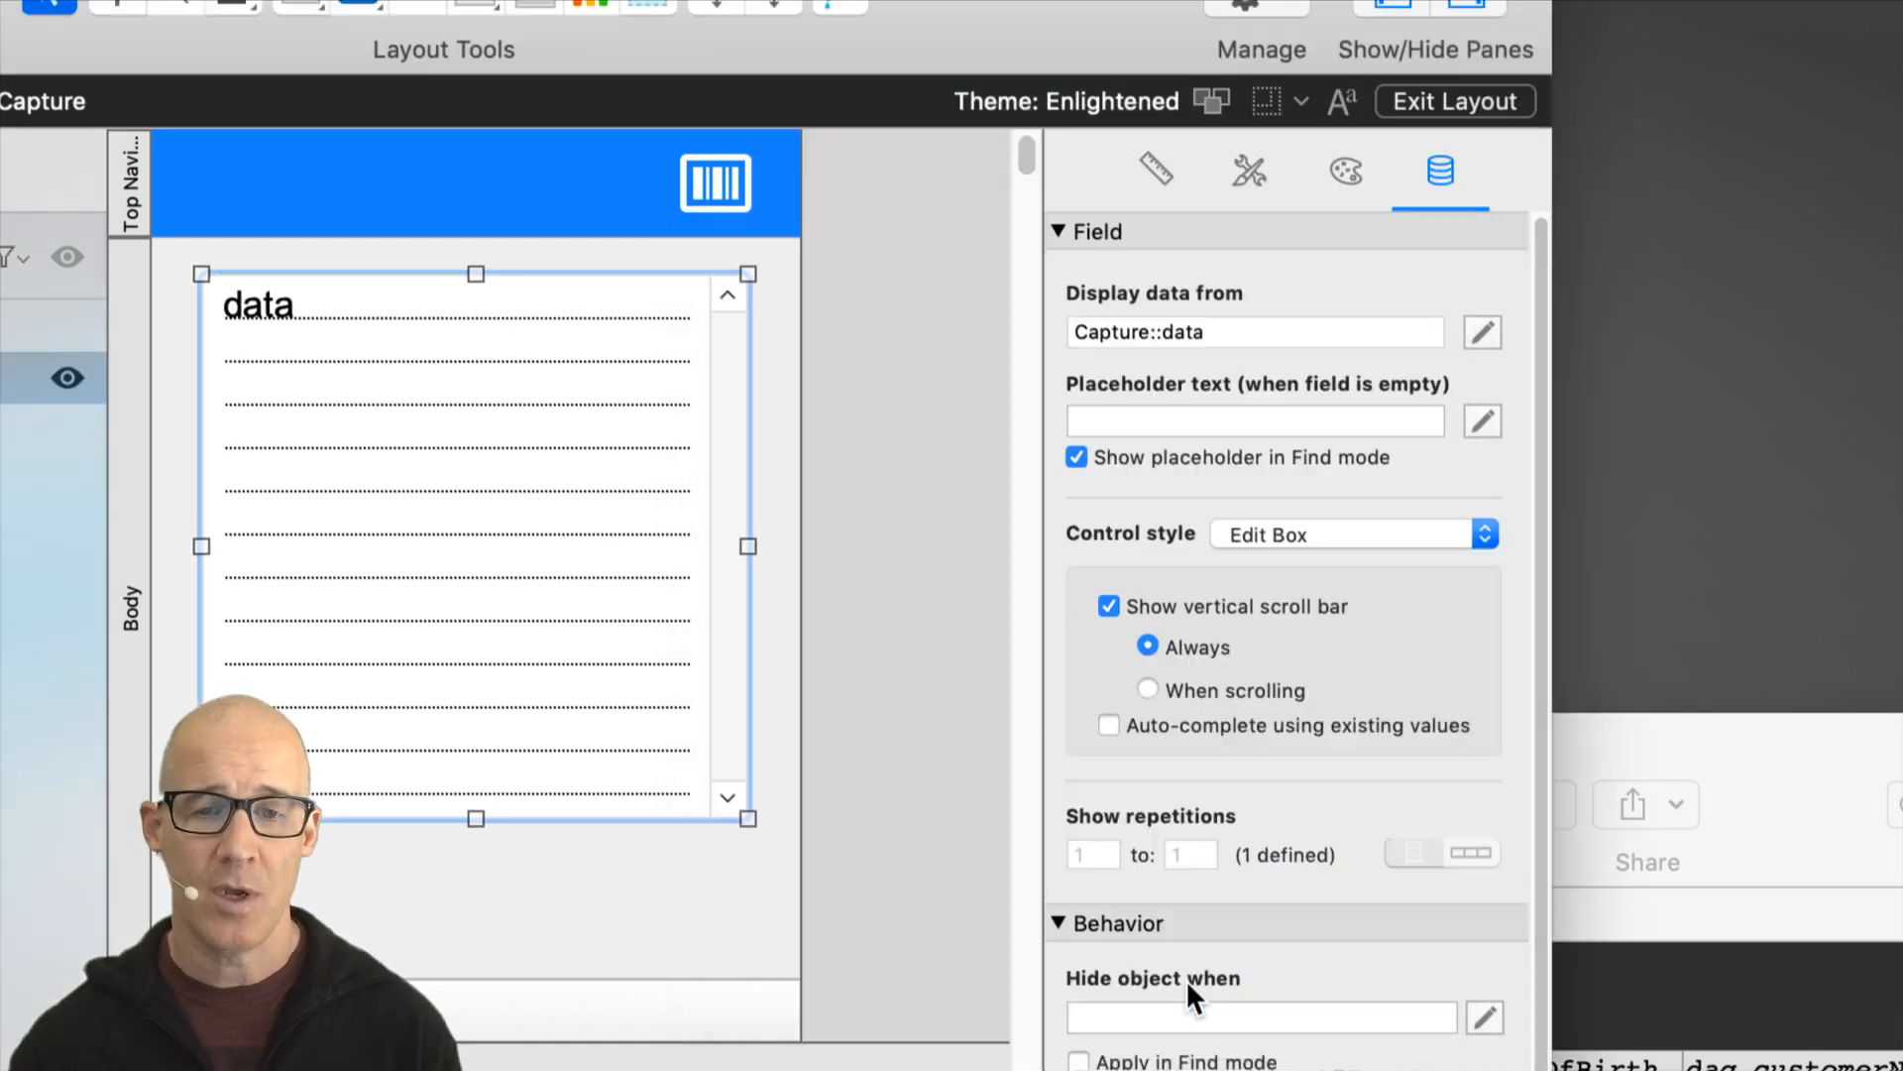
Step: Deselect the data field, enlarge and reposition the COVID19 window, and display the Inspector's Position settings
left_click(908, 609)
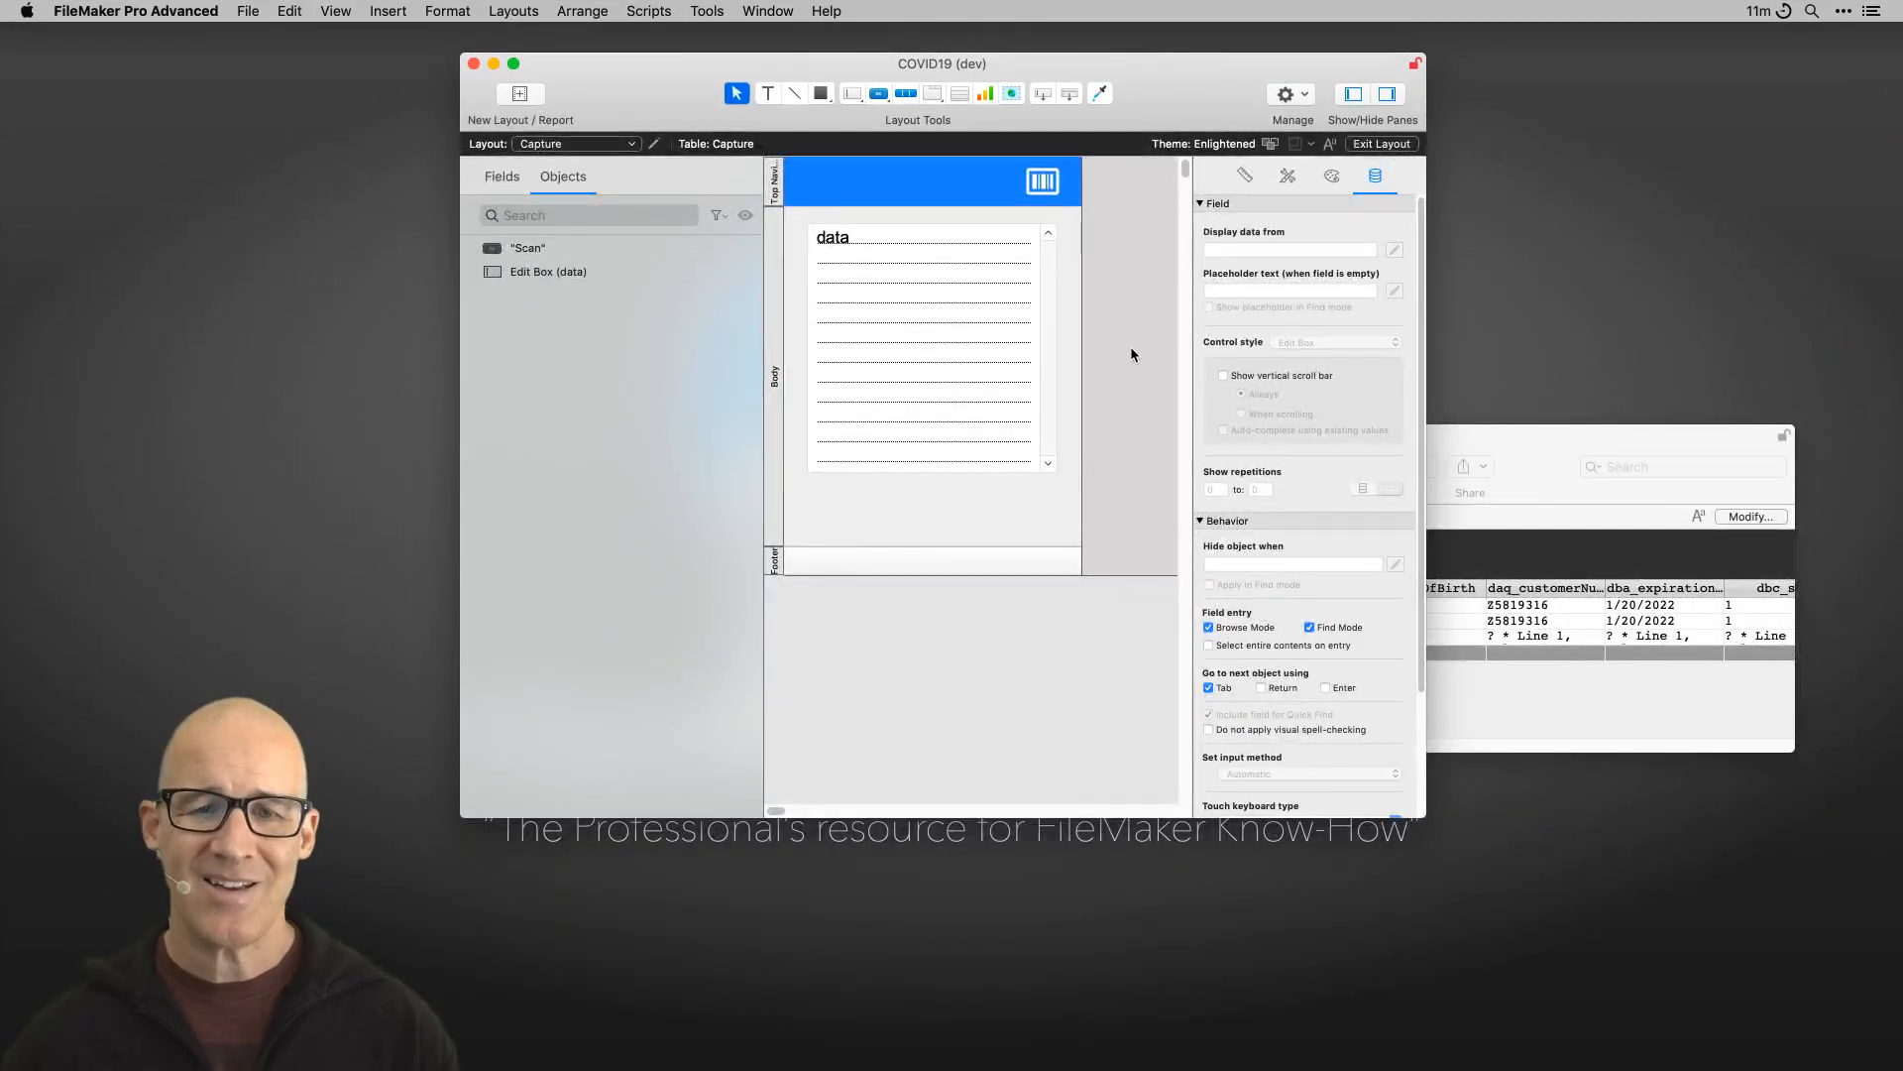
left_click_drag(1424, 815, 1487, 848)
left_click(1307, 176)
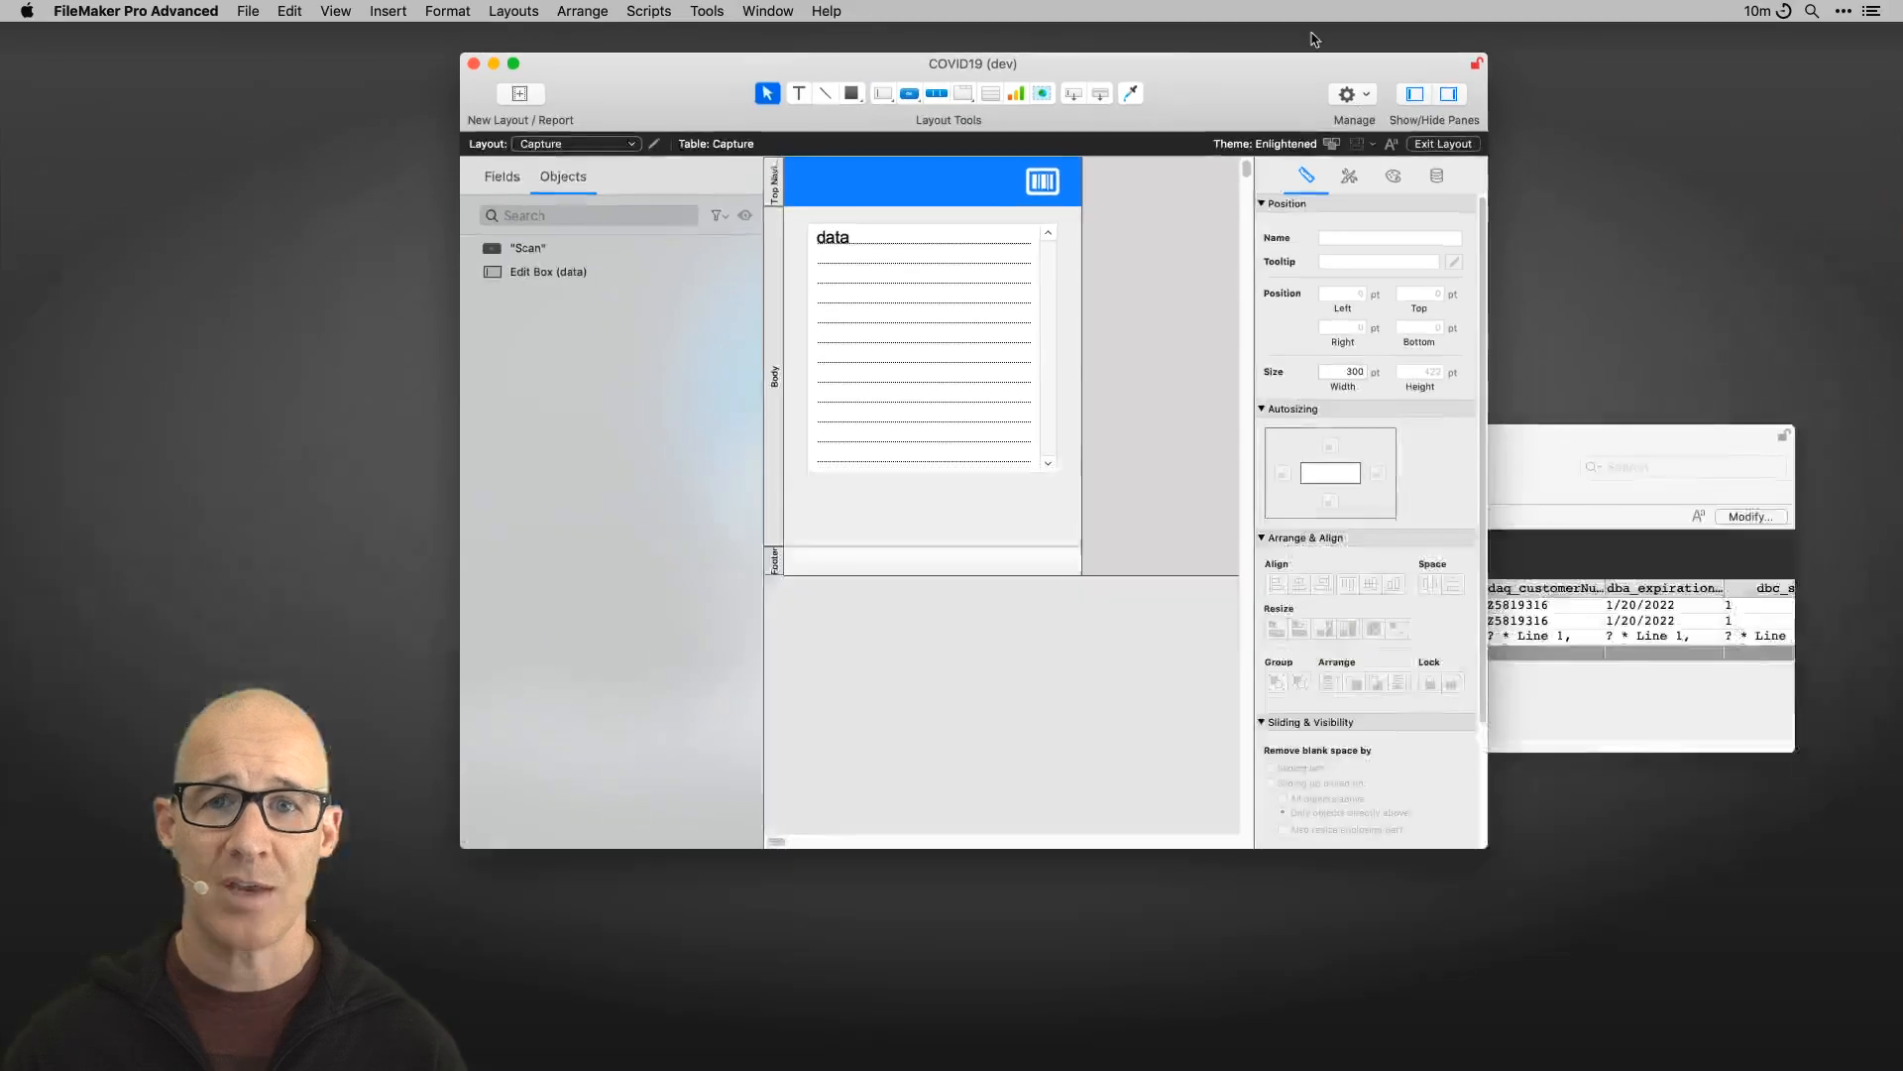
left_click_drag(1228, 82, 1236, 68)
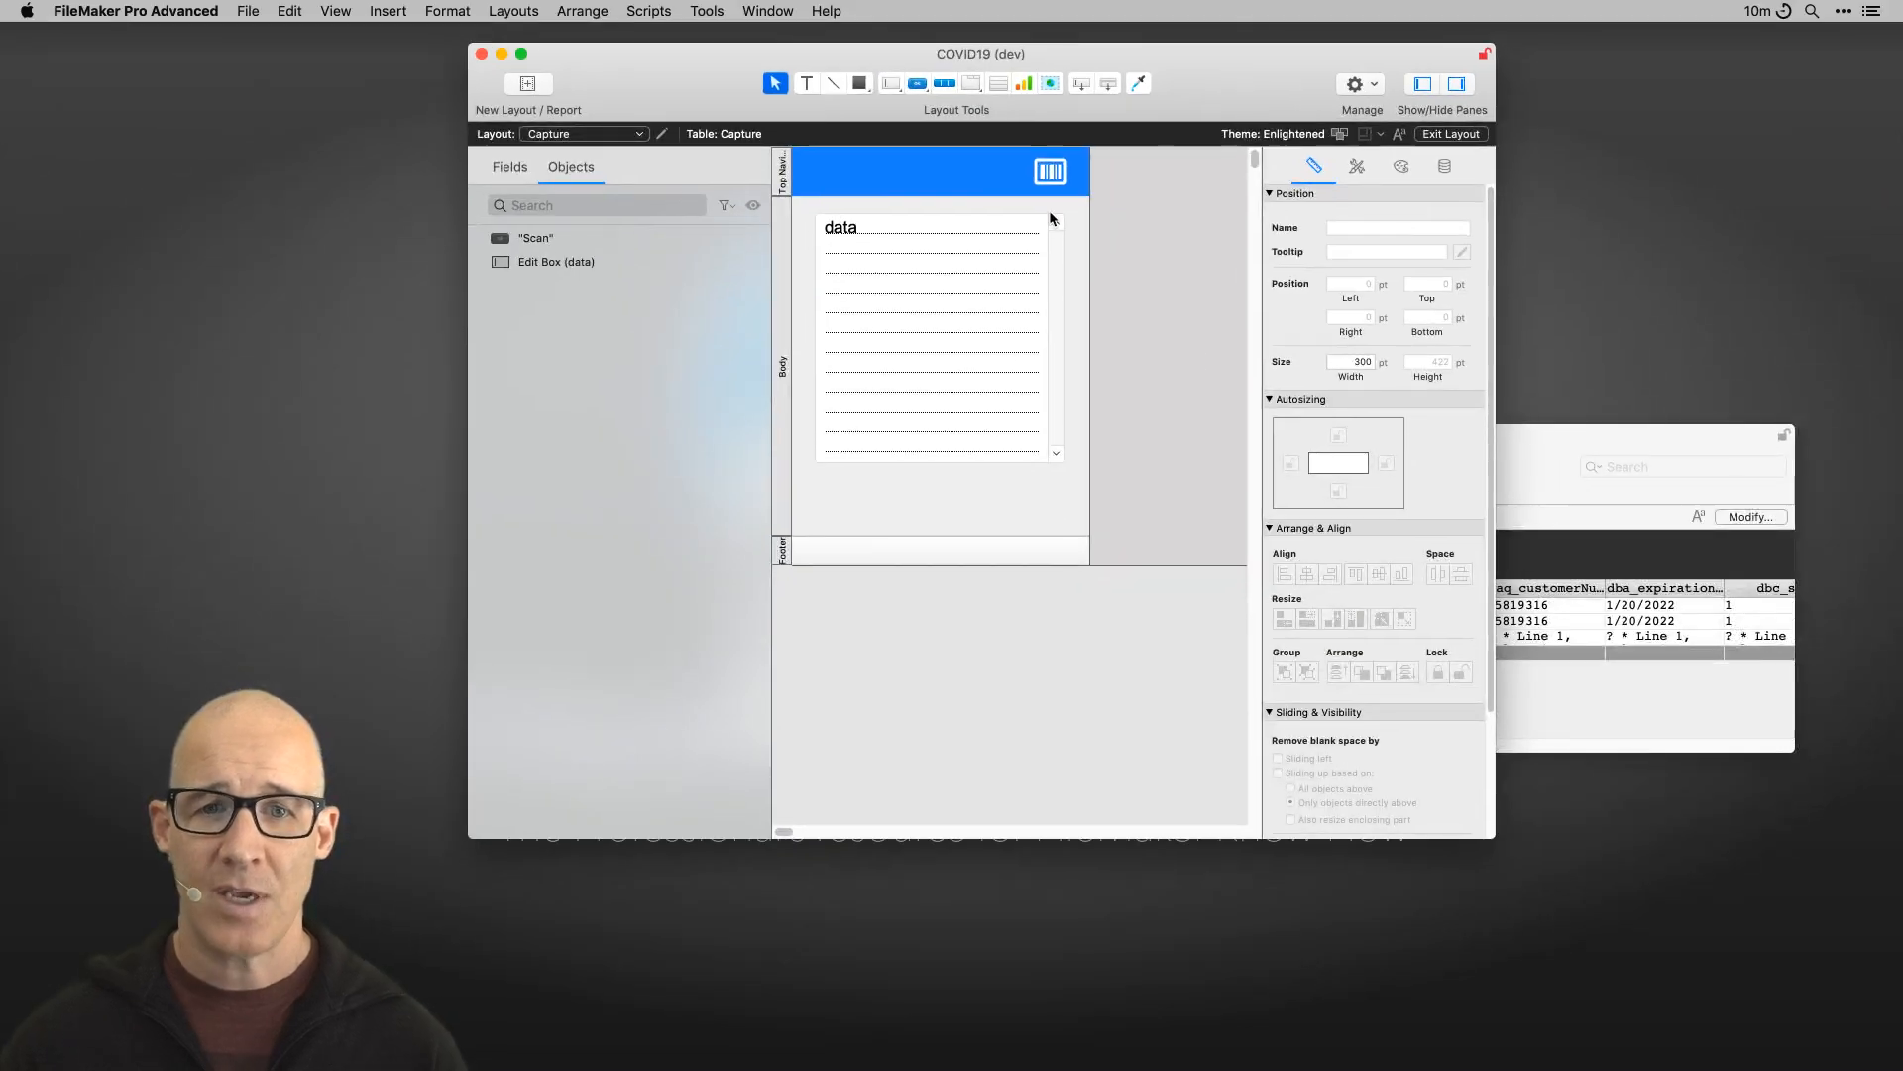
Step: Delete the data field from the body and view the Capture layout in Browse mode in a widened window
left_click(989, 321)
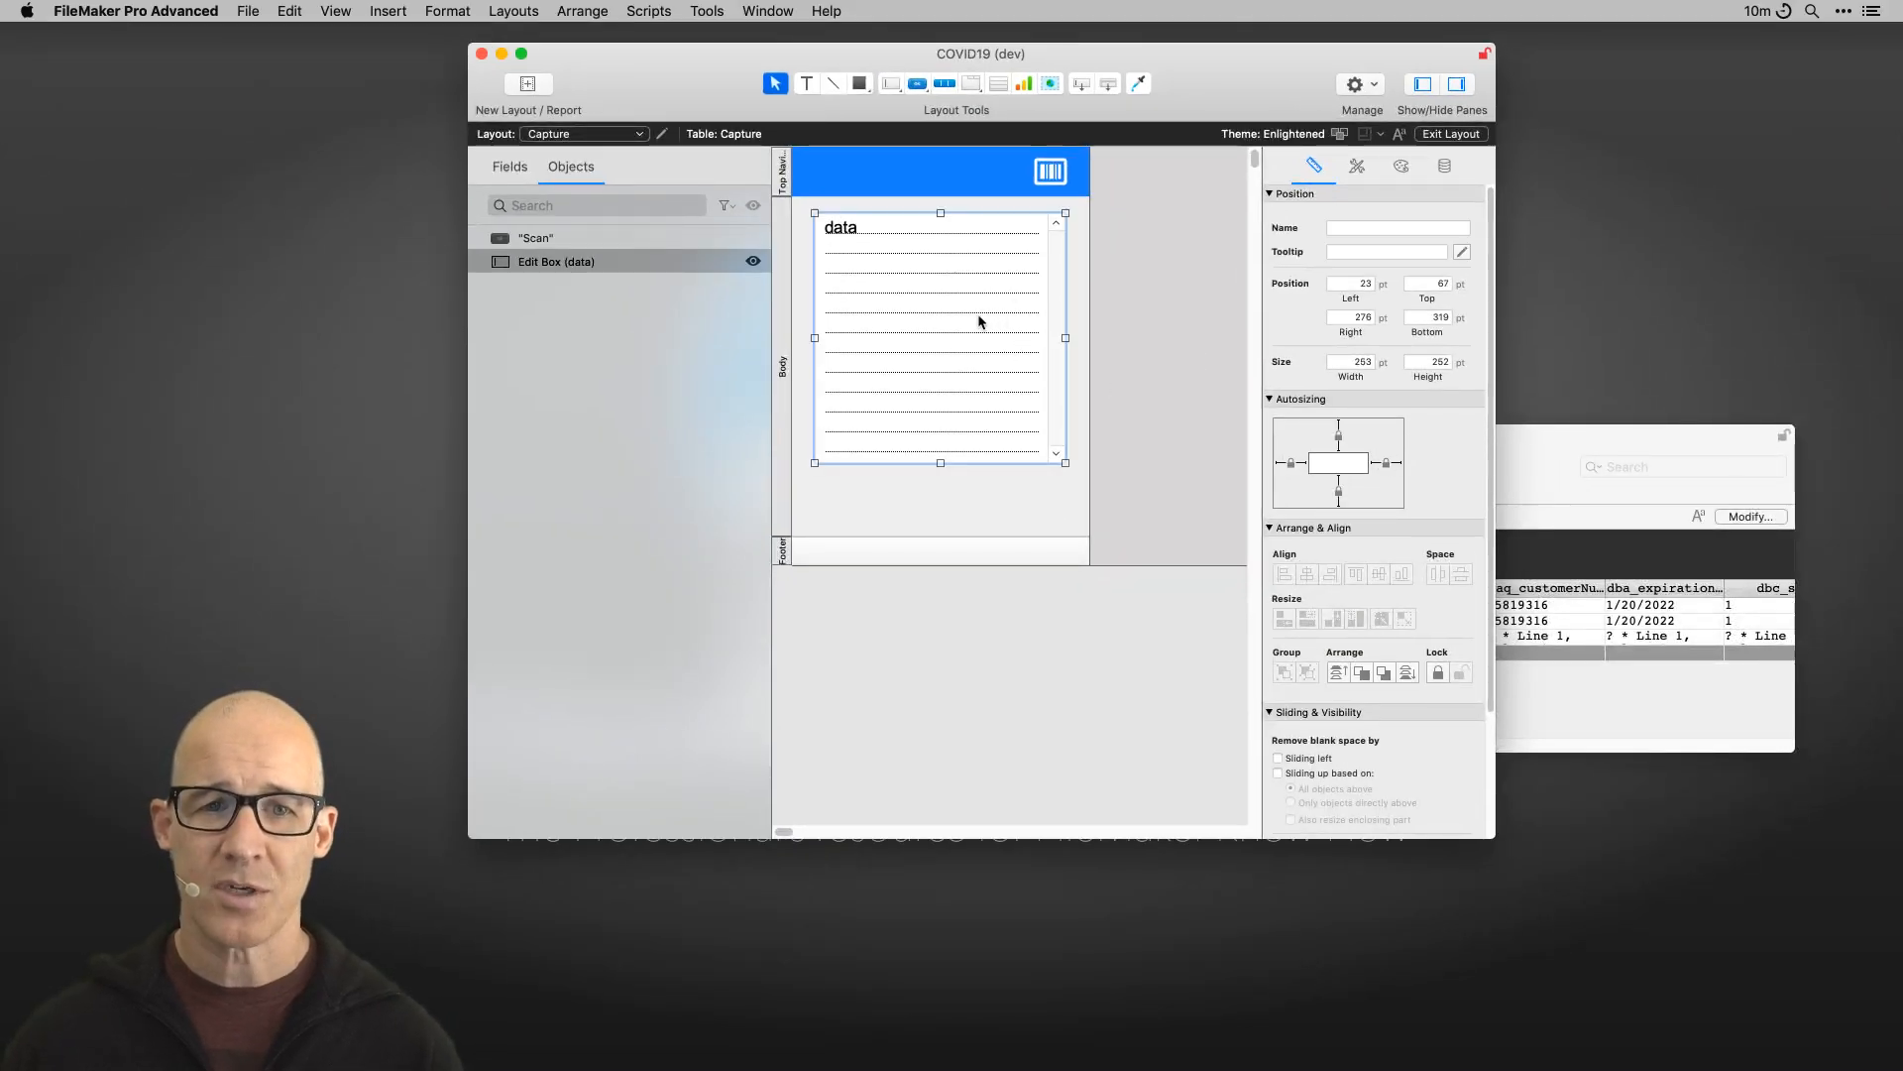
key("Delete")
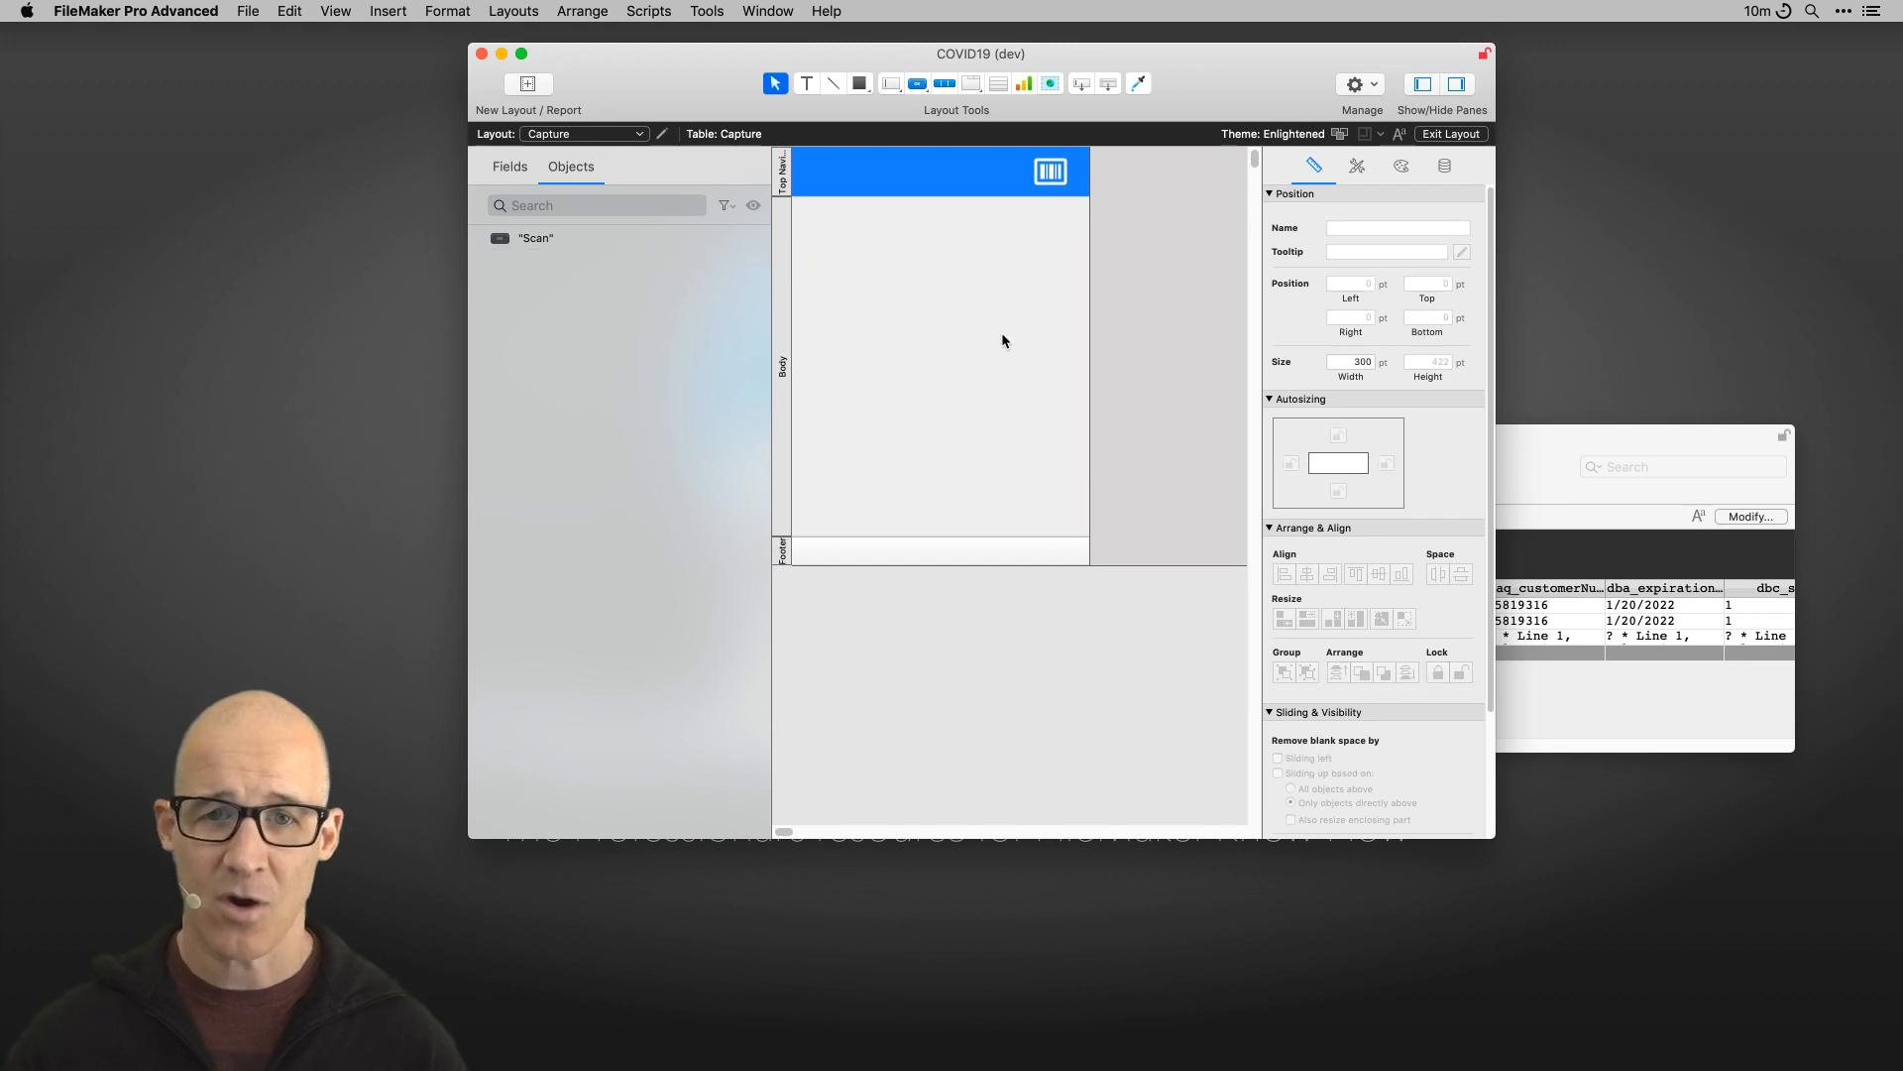
key("super+b")
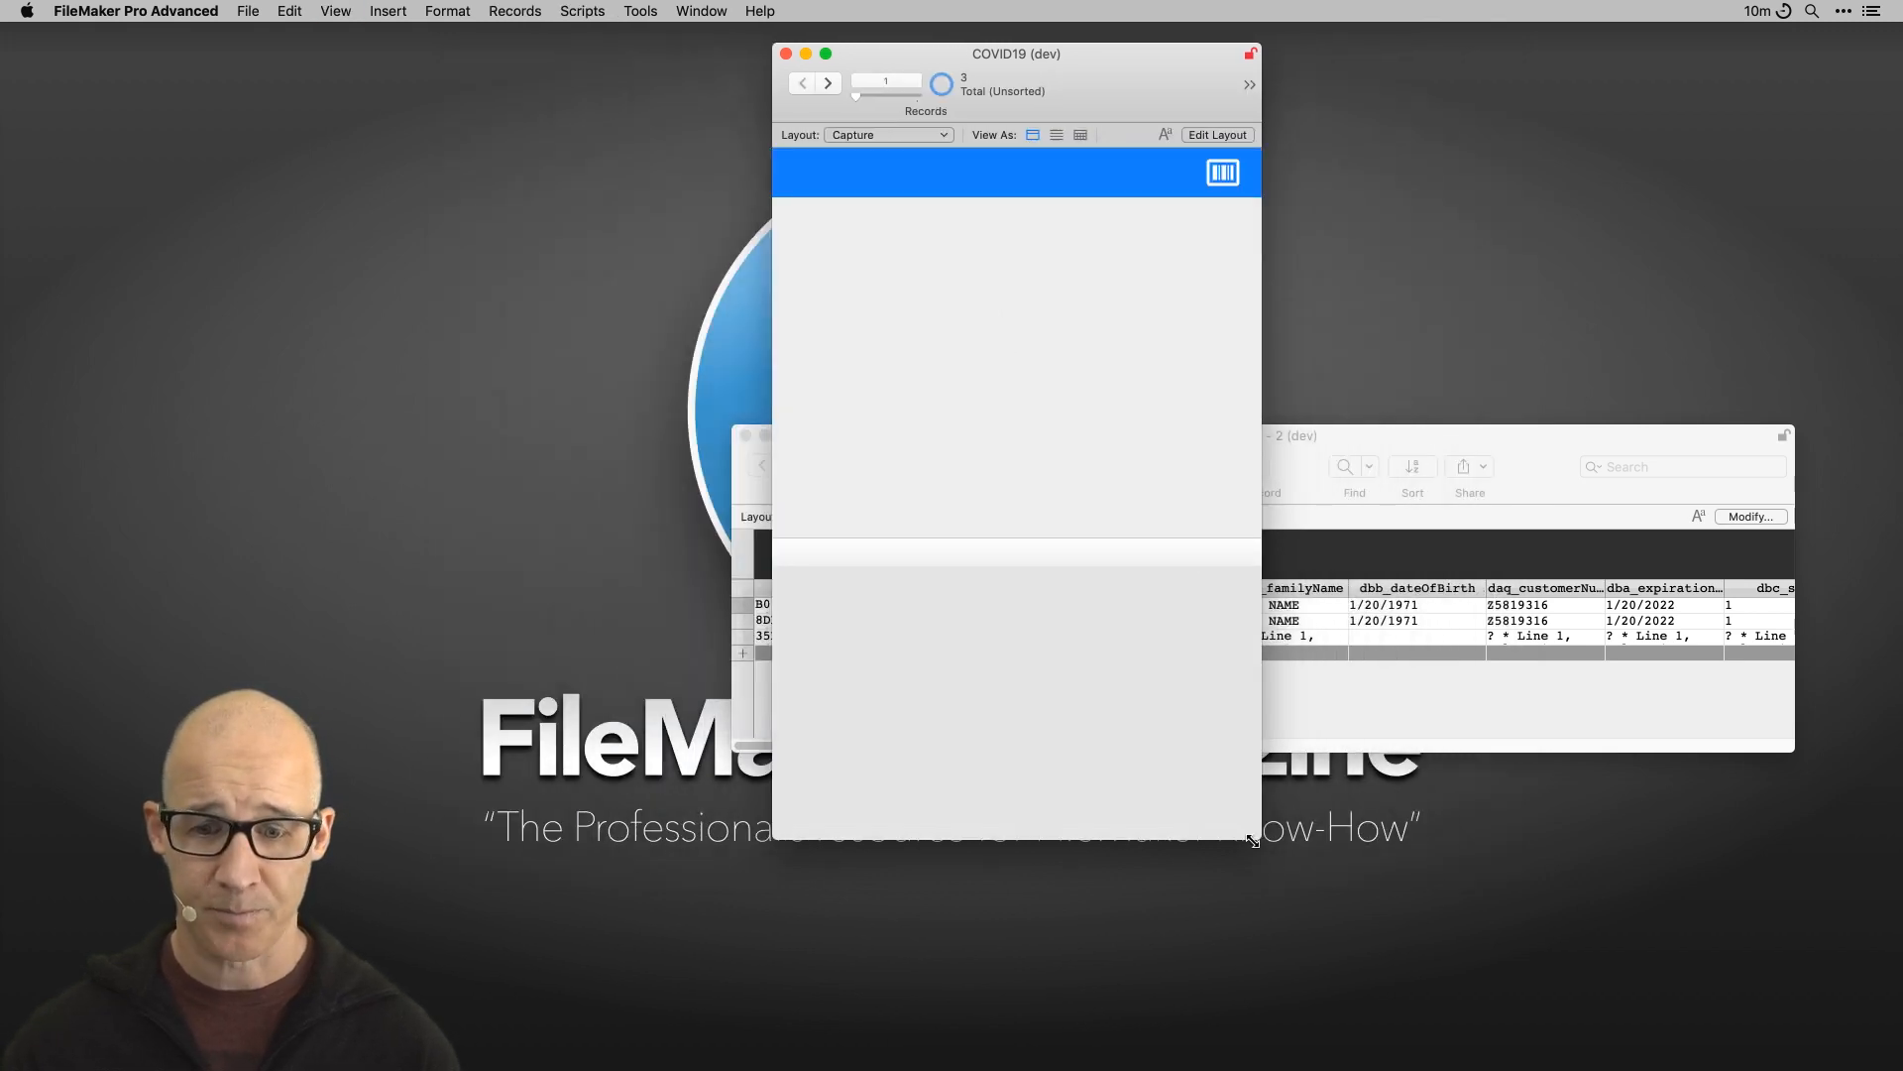
left_click_drag(1251, 841, 1534, 854)
left_click_drag(1283, 61, 1138, 61)
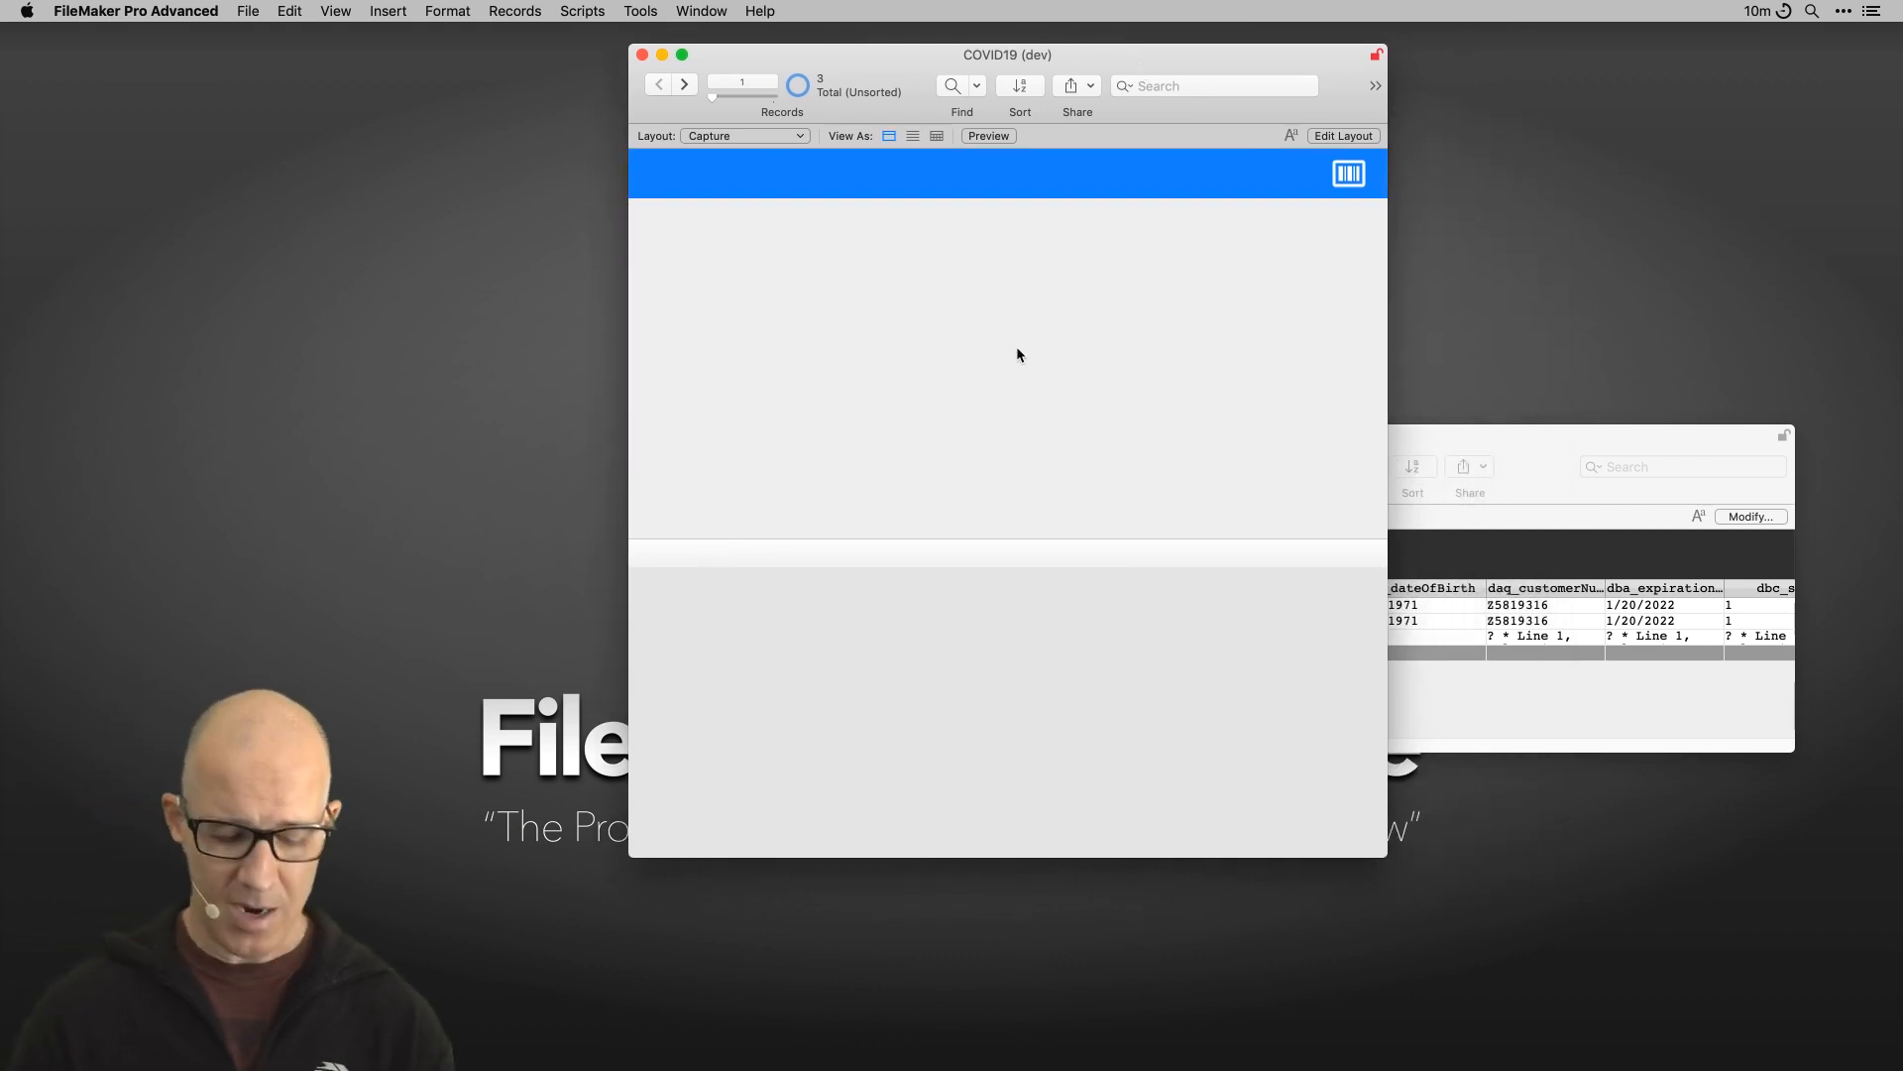
Step: Select the Body part in Layout mode, and compare it with the layout in Browse mode in a slightly narrower window
key("super+l")
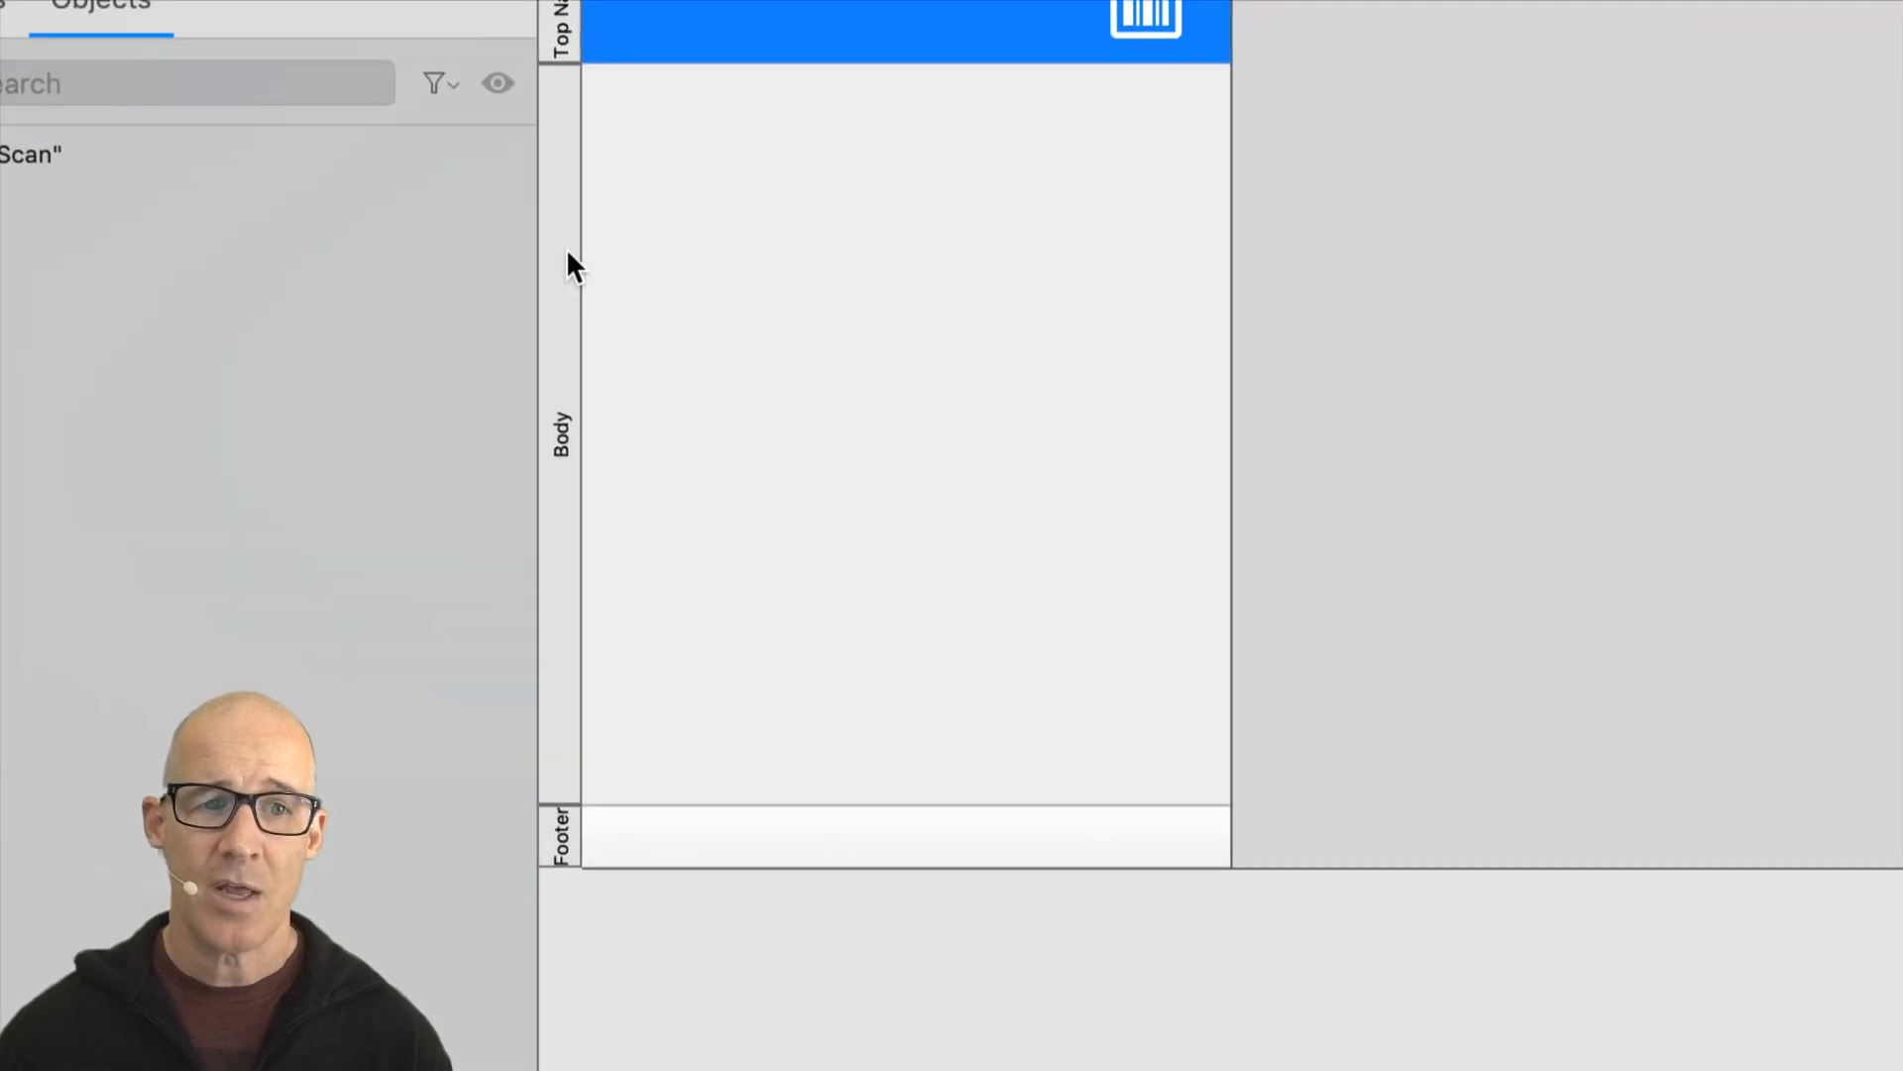
left_click(642, 290)
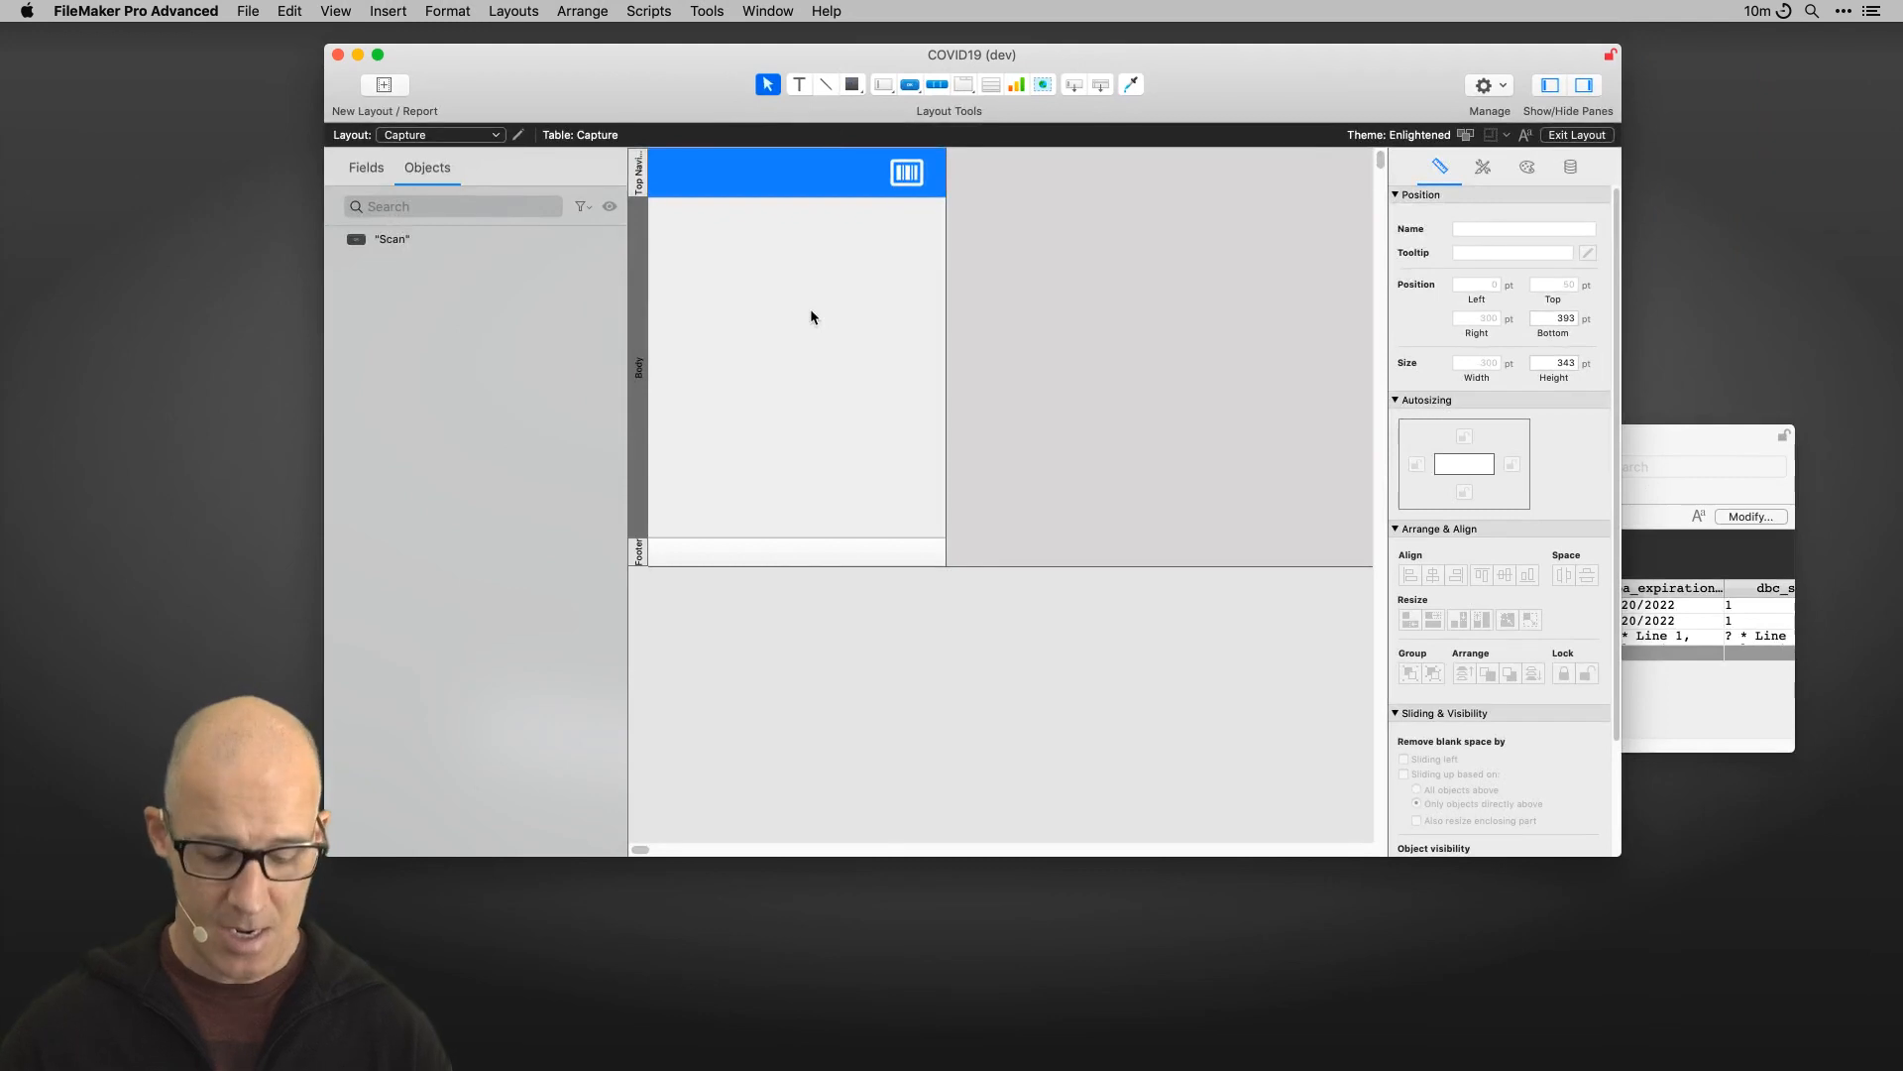
key("super+b")
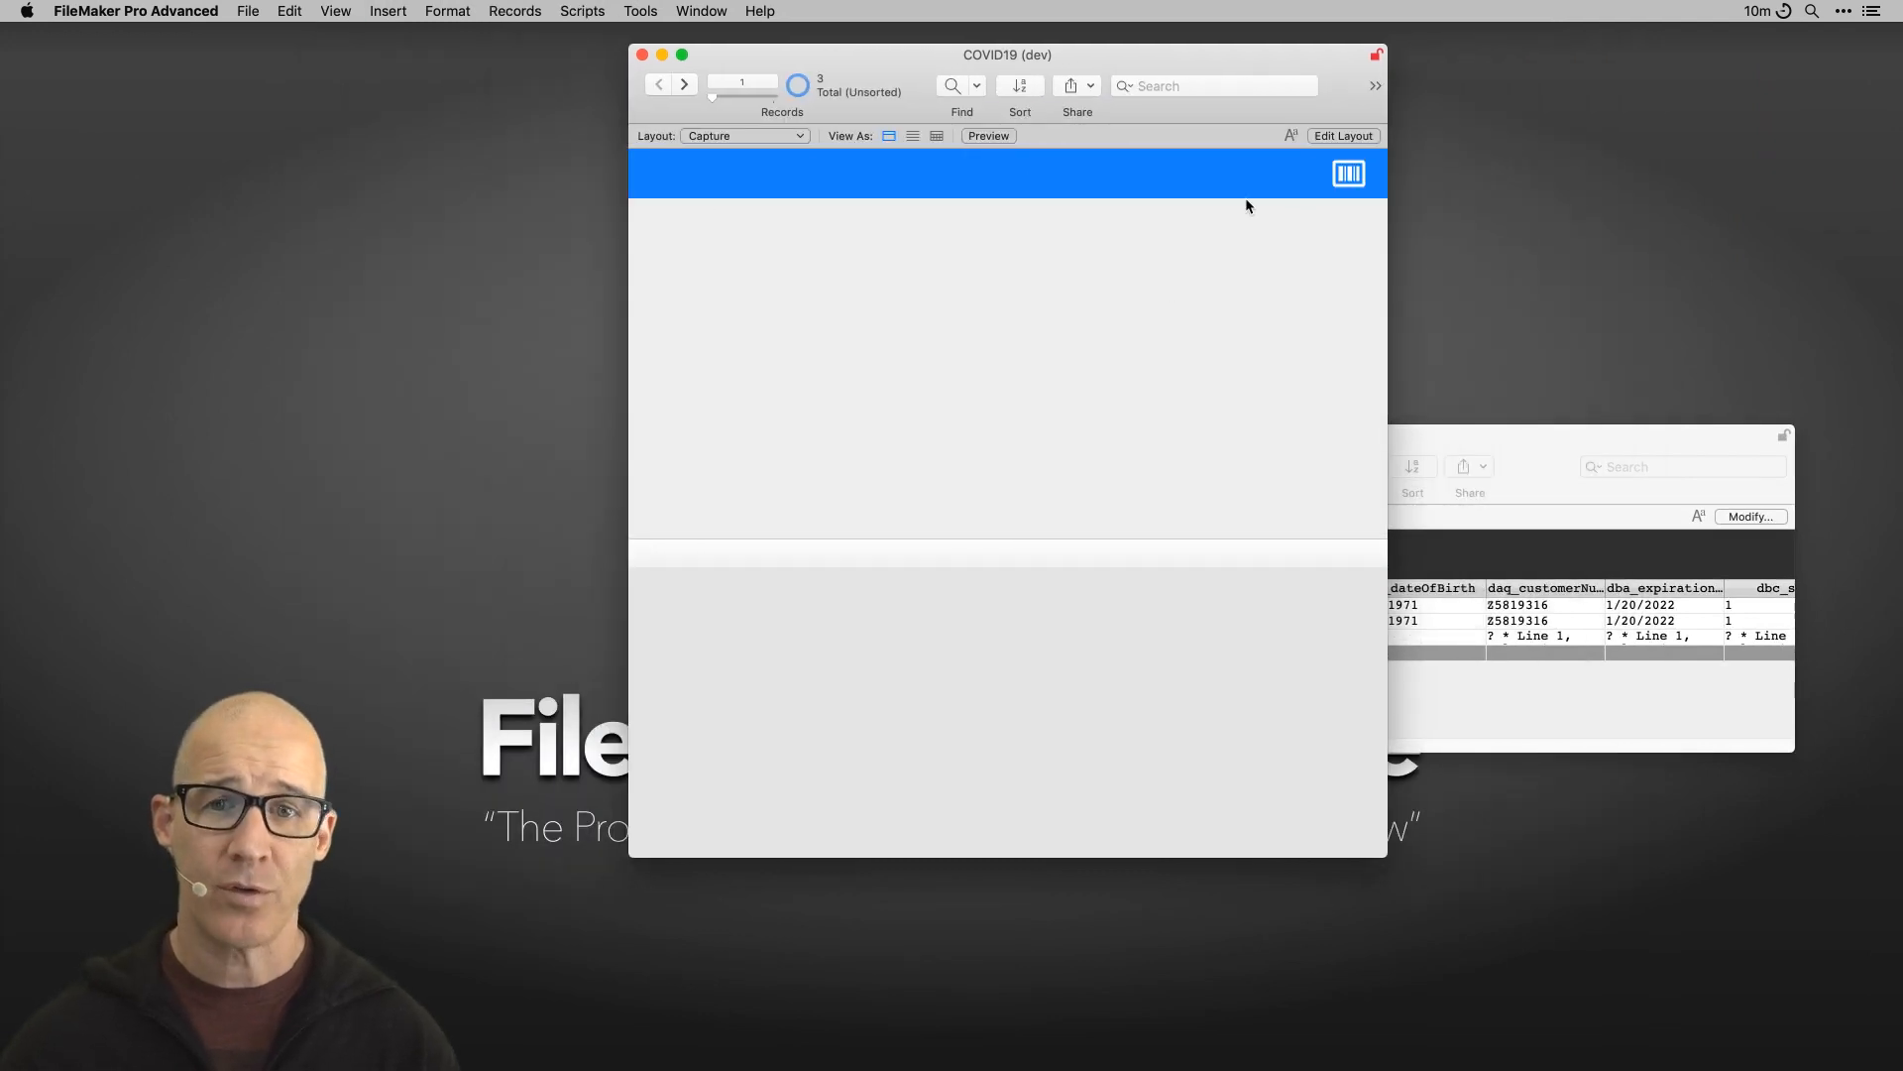
mouse_move(1385, 318)
left_mouse_down()
mouse_move(1656, 319)
mouse_move(1174, 333)
mouse_move(1350, 330)
left_mouse_up()
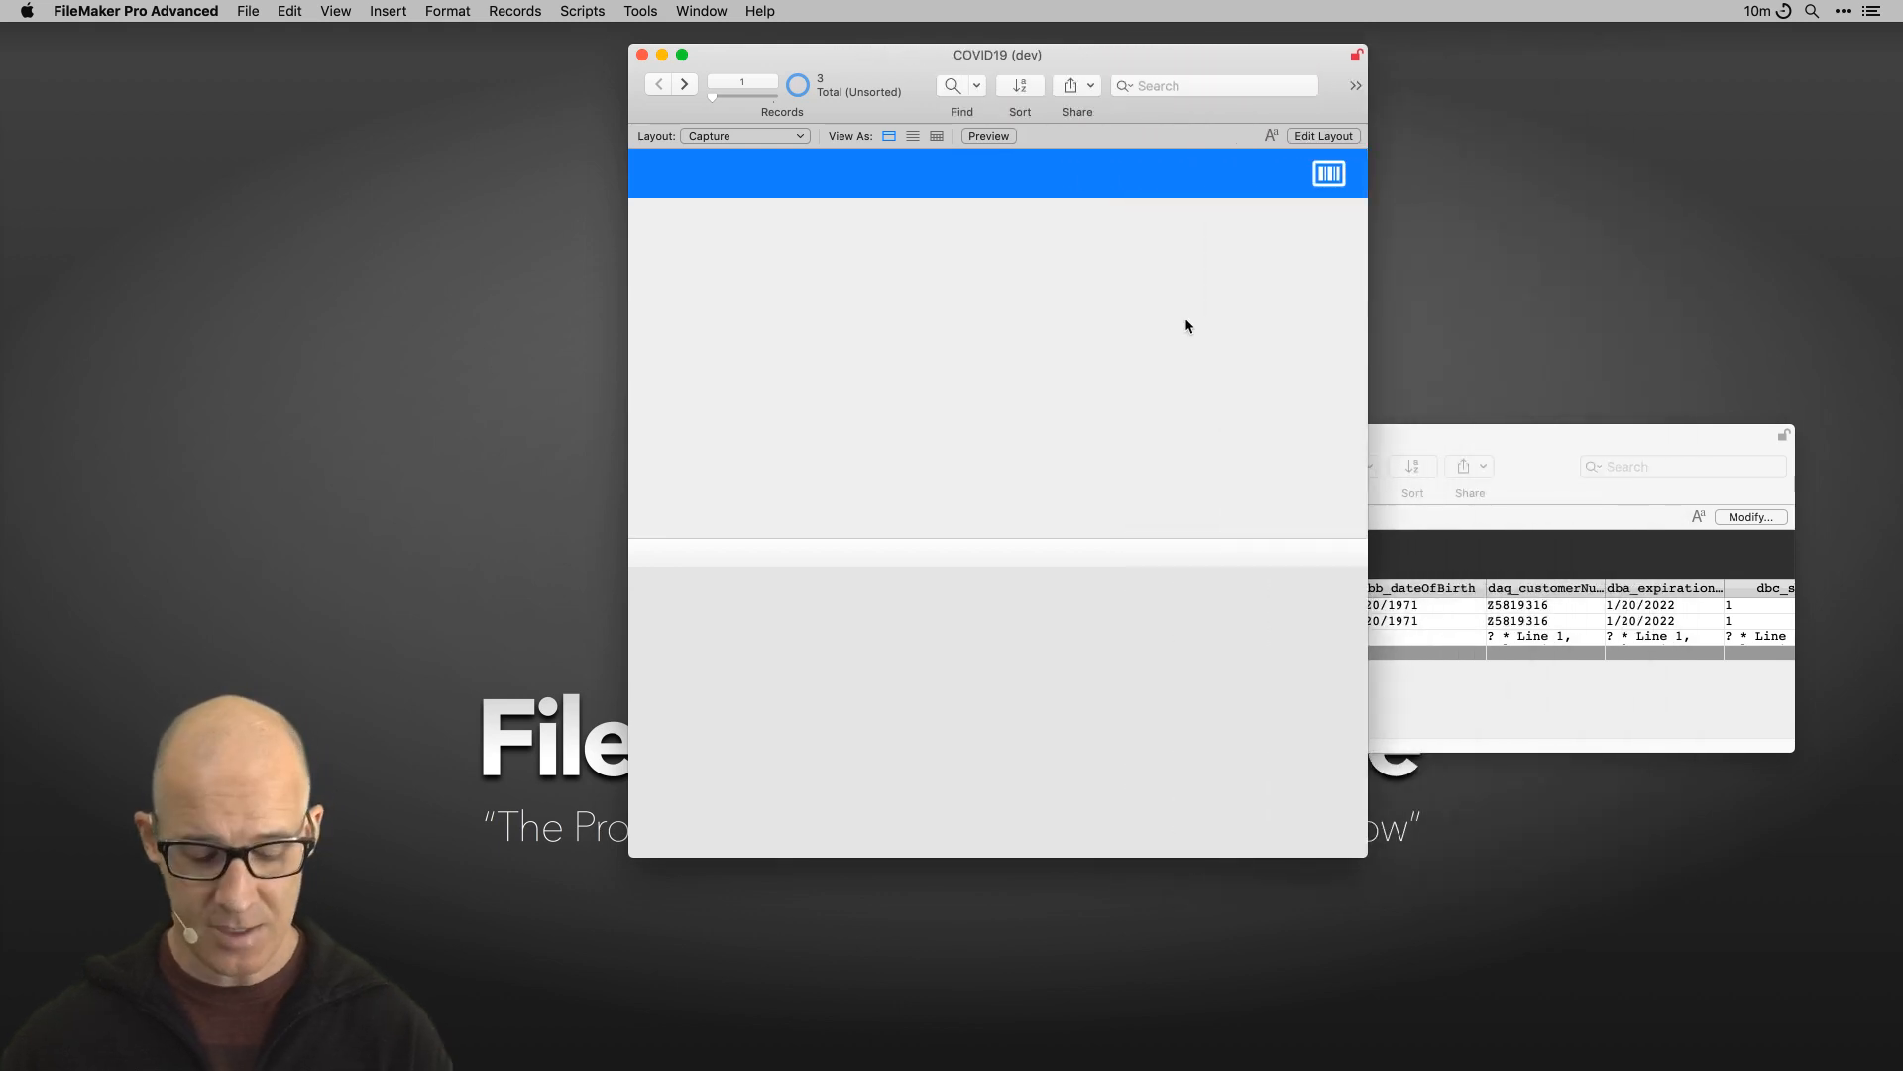
Step: Anchor the Scan button to the left edge instead of the right in Layout mode, and test it by resizing the window in Browse mode
key("super+l")
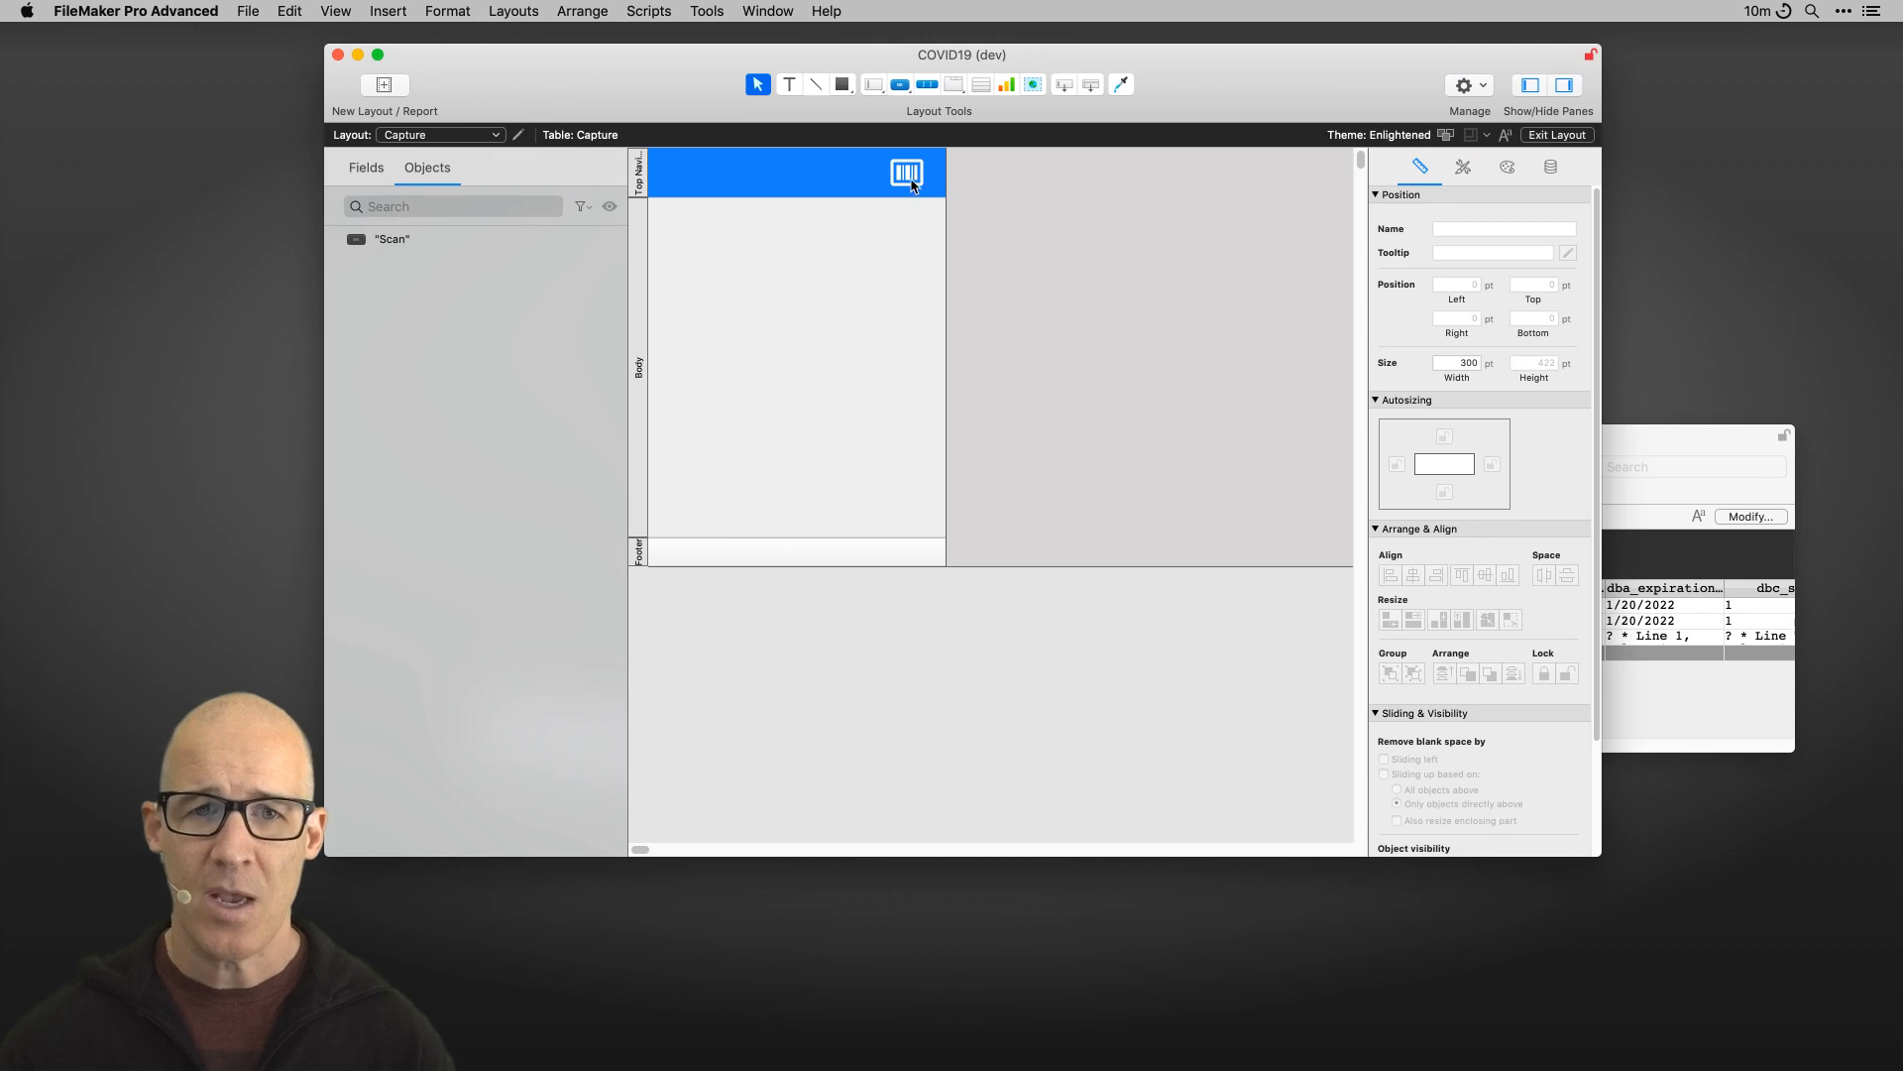
left_click(909, 175)
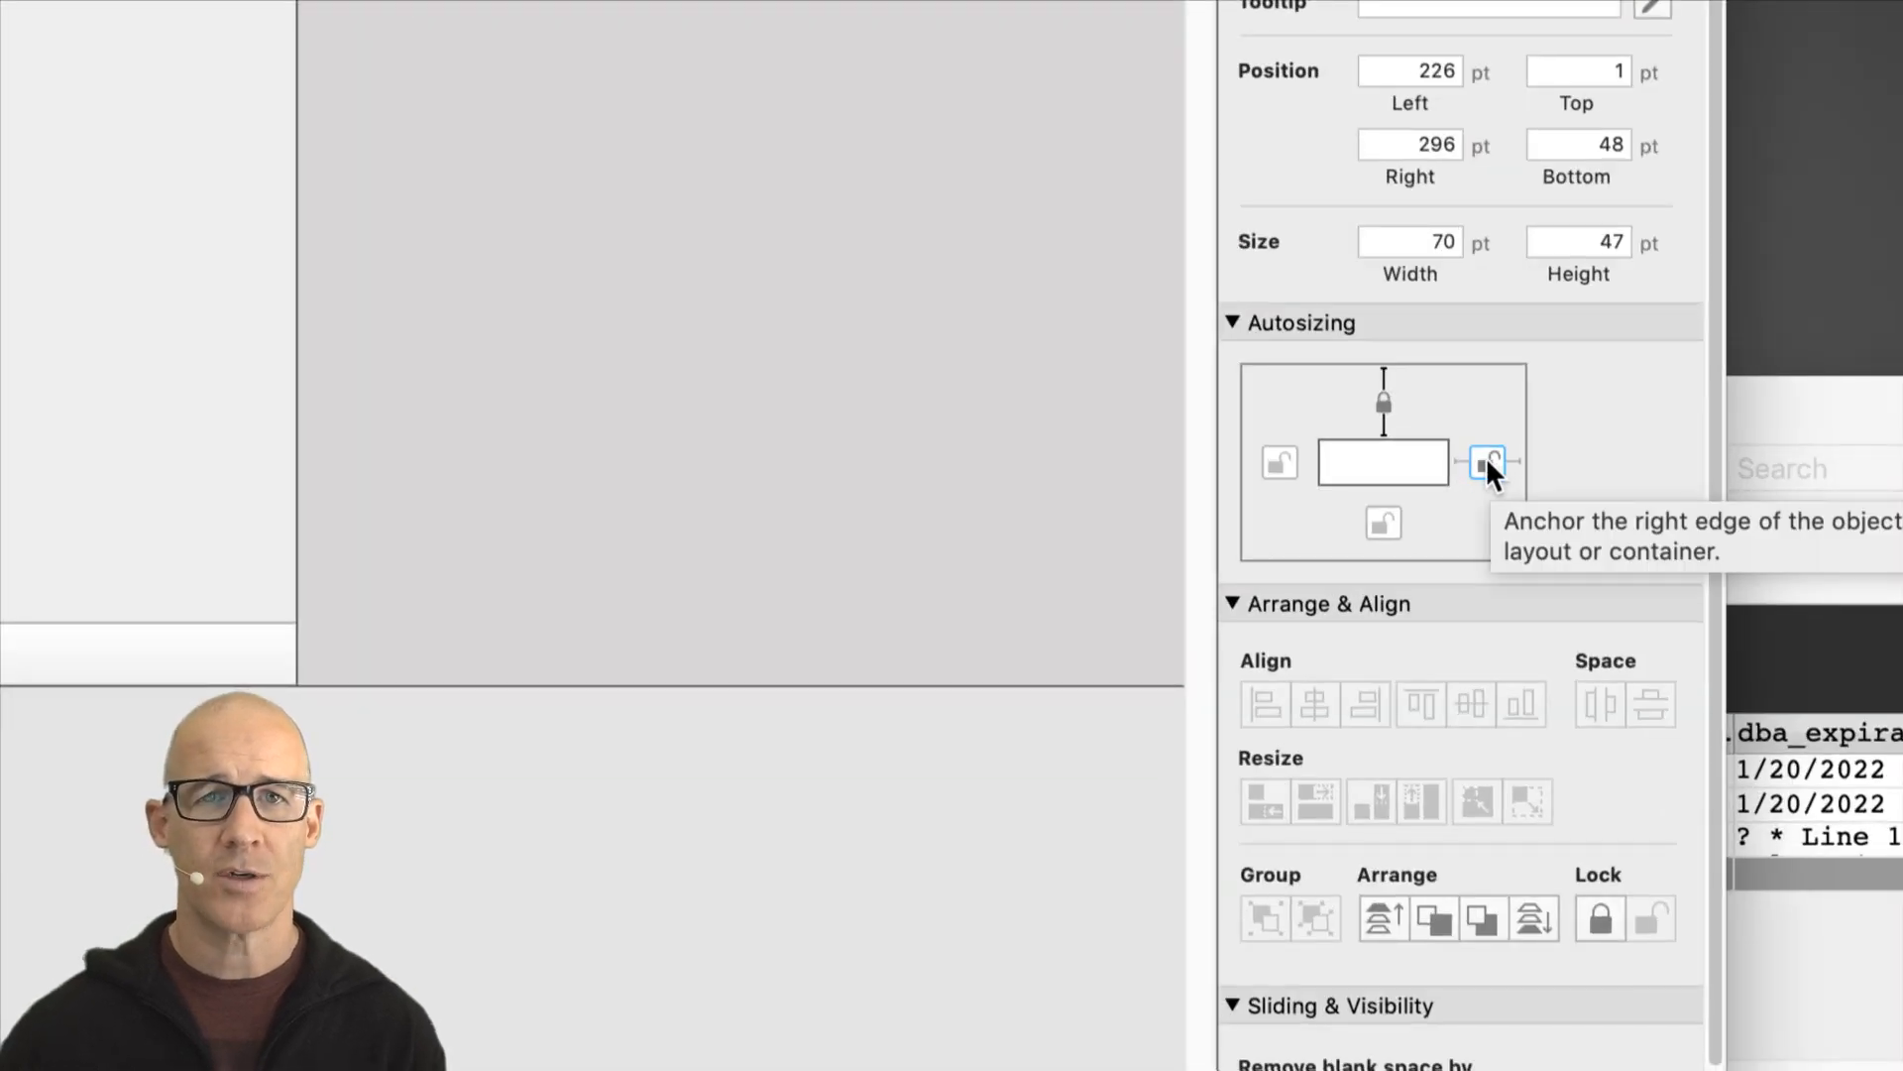
left_click(1280, 462)
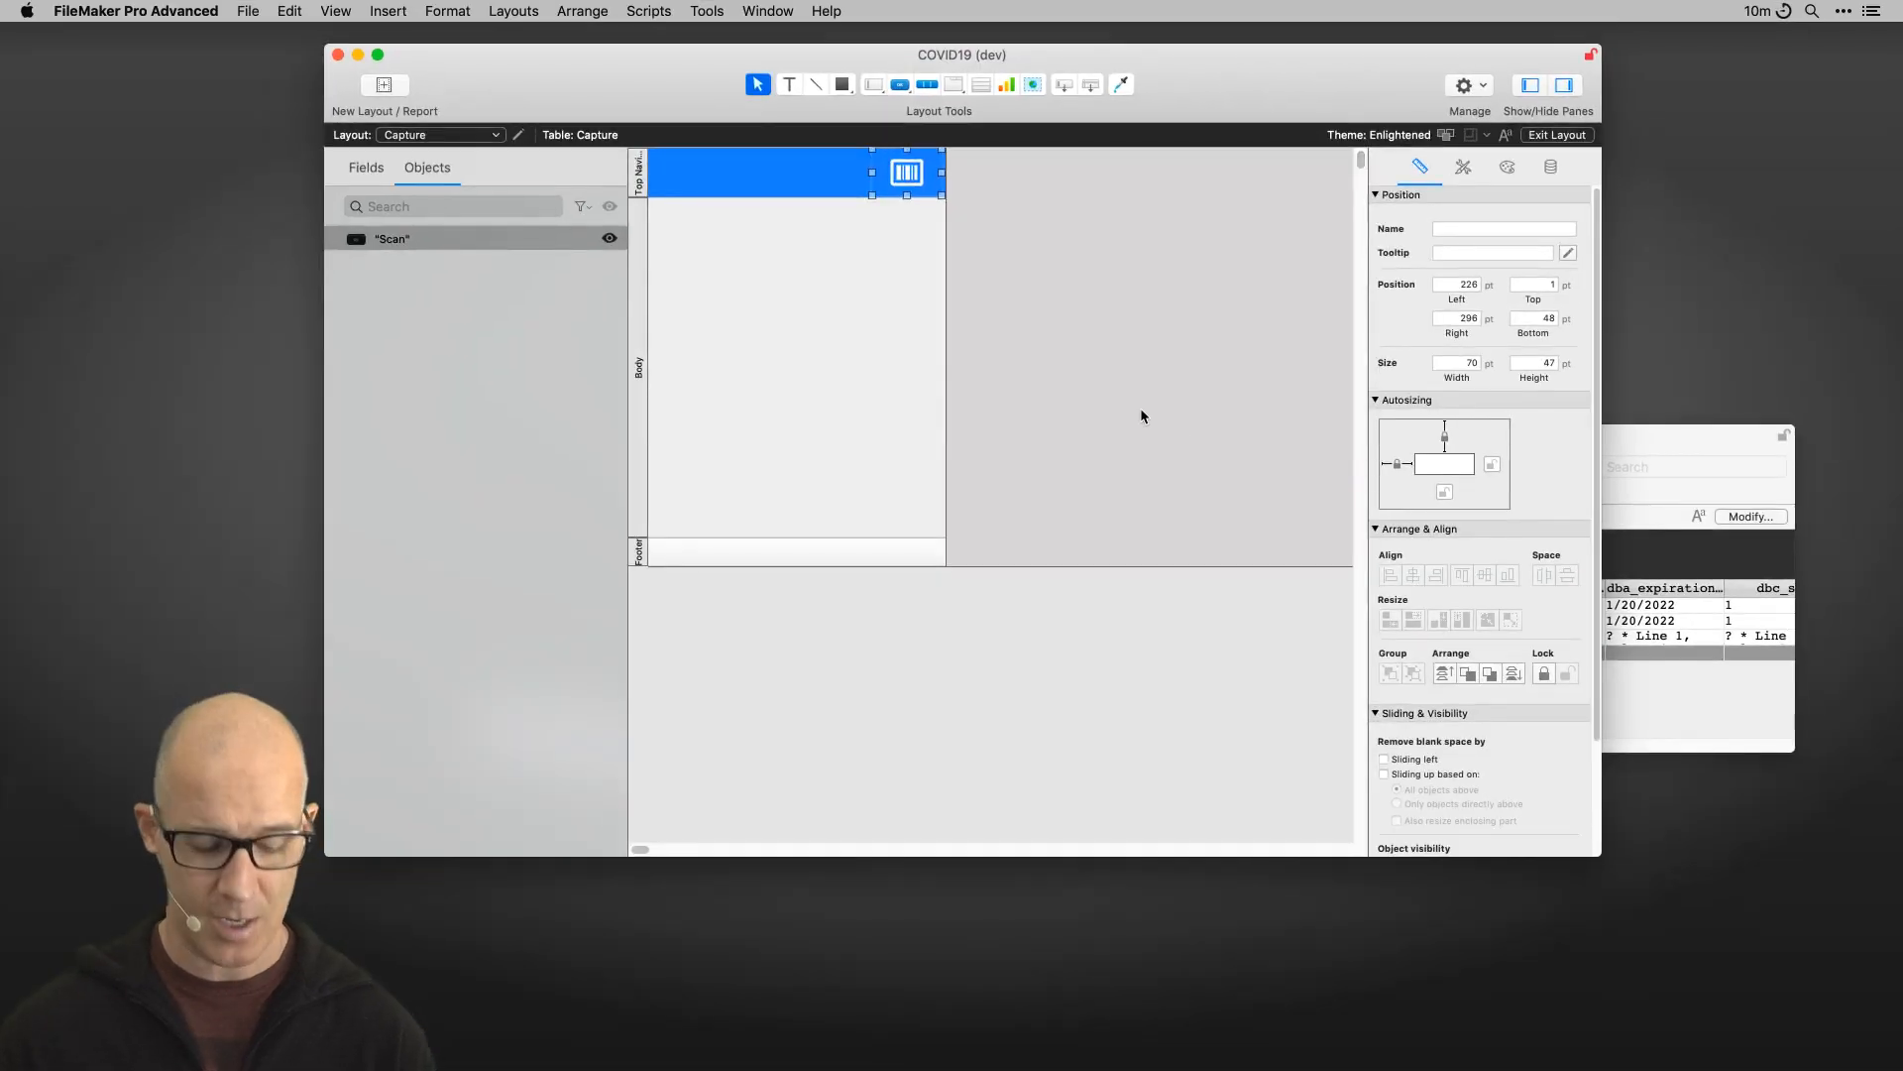
key("super+b")
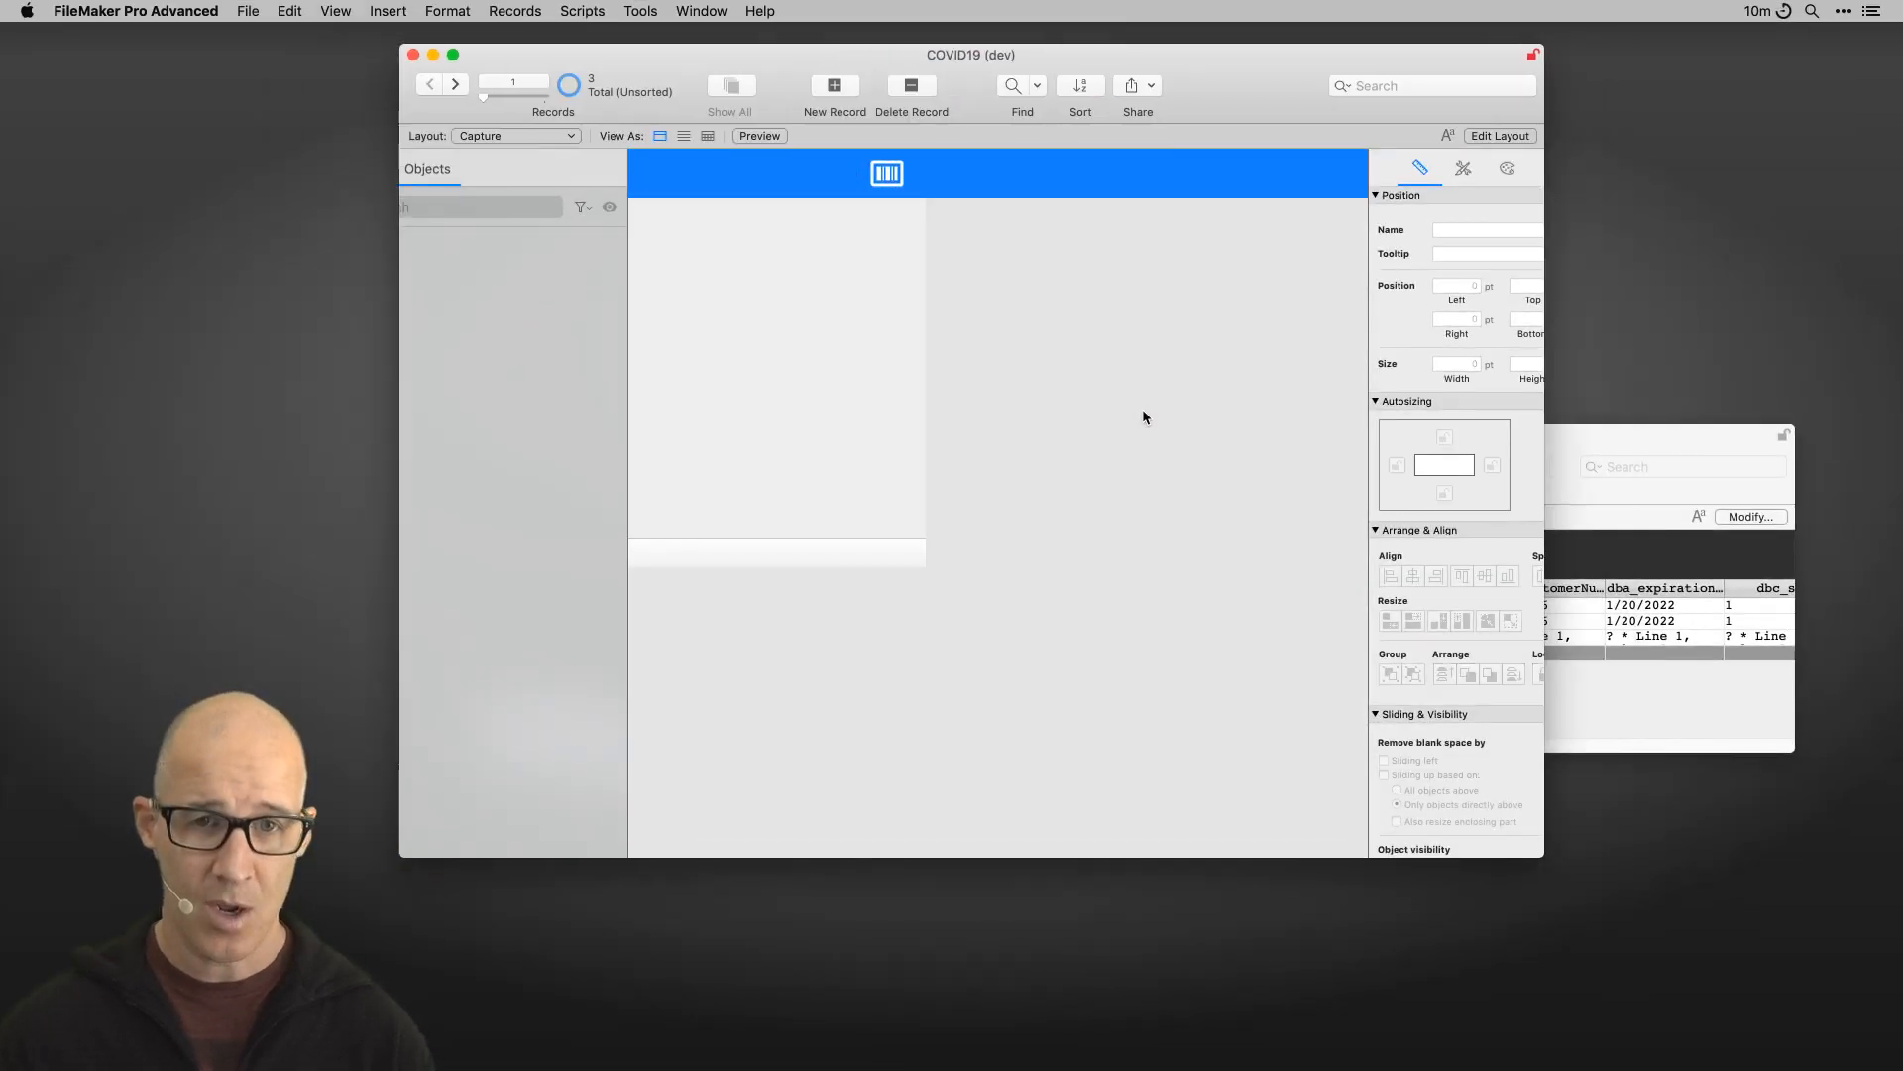
left_click_drag(1365, 838, 1422, 855)
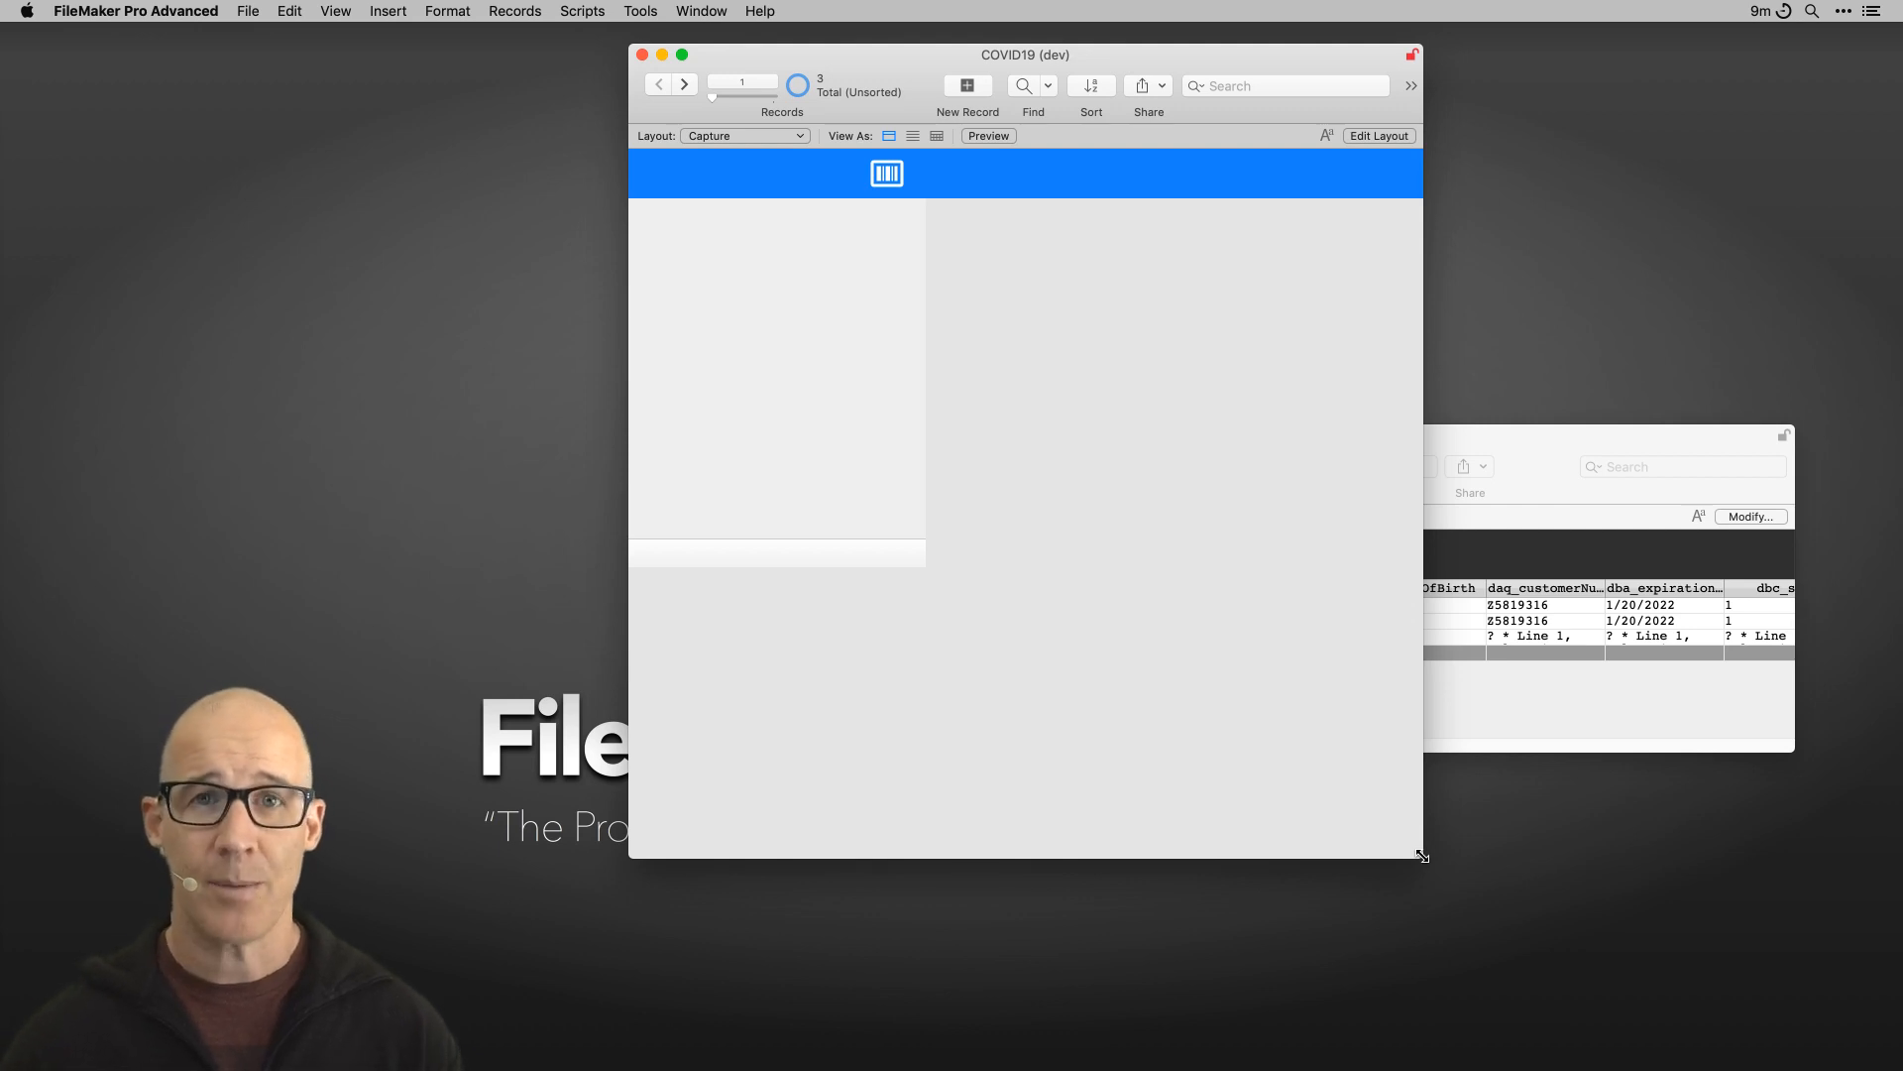
Step: Return to Layout mode, narrow the COVID19 window and reposition it
key("super+l")
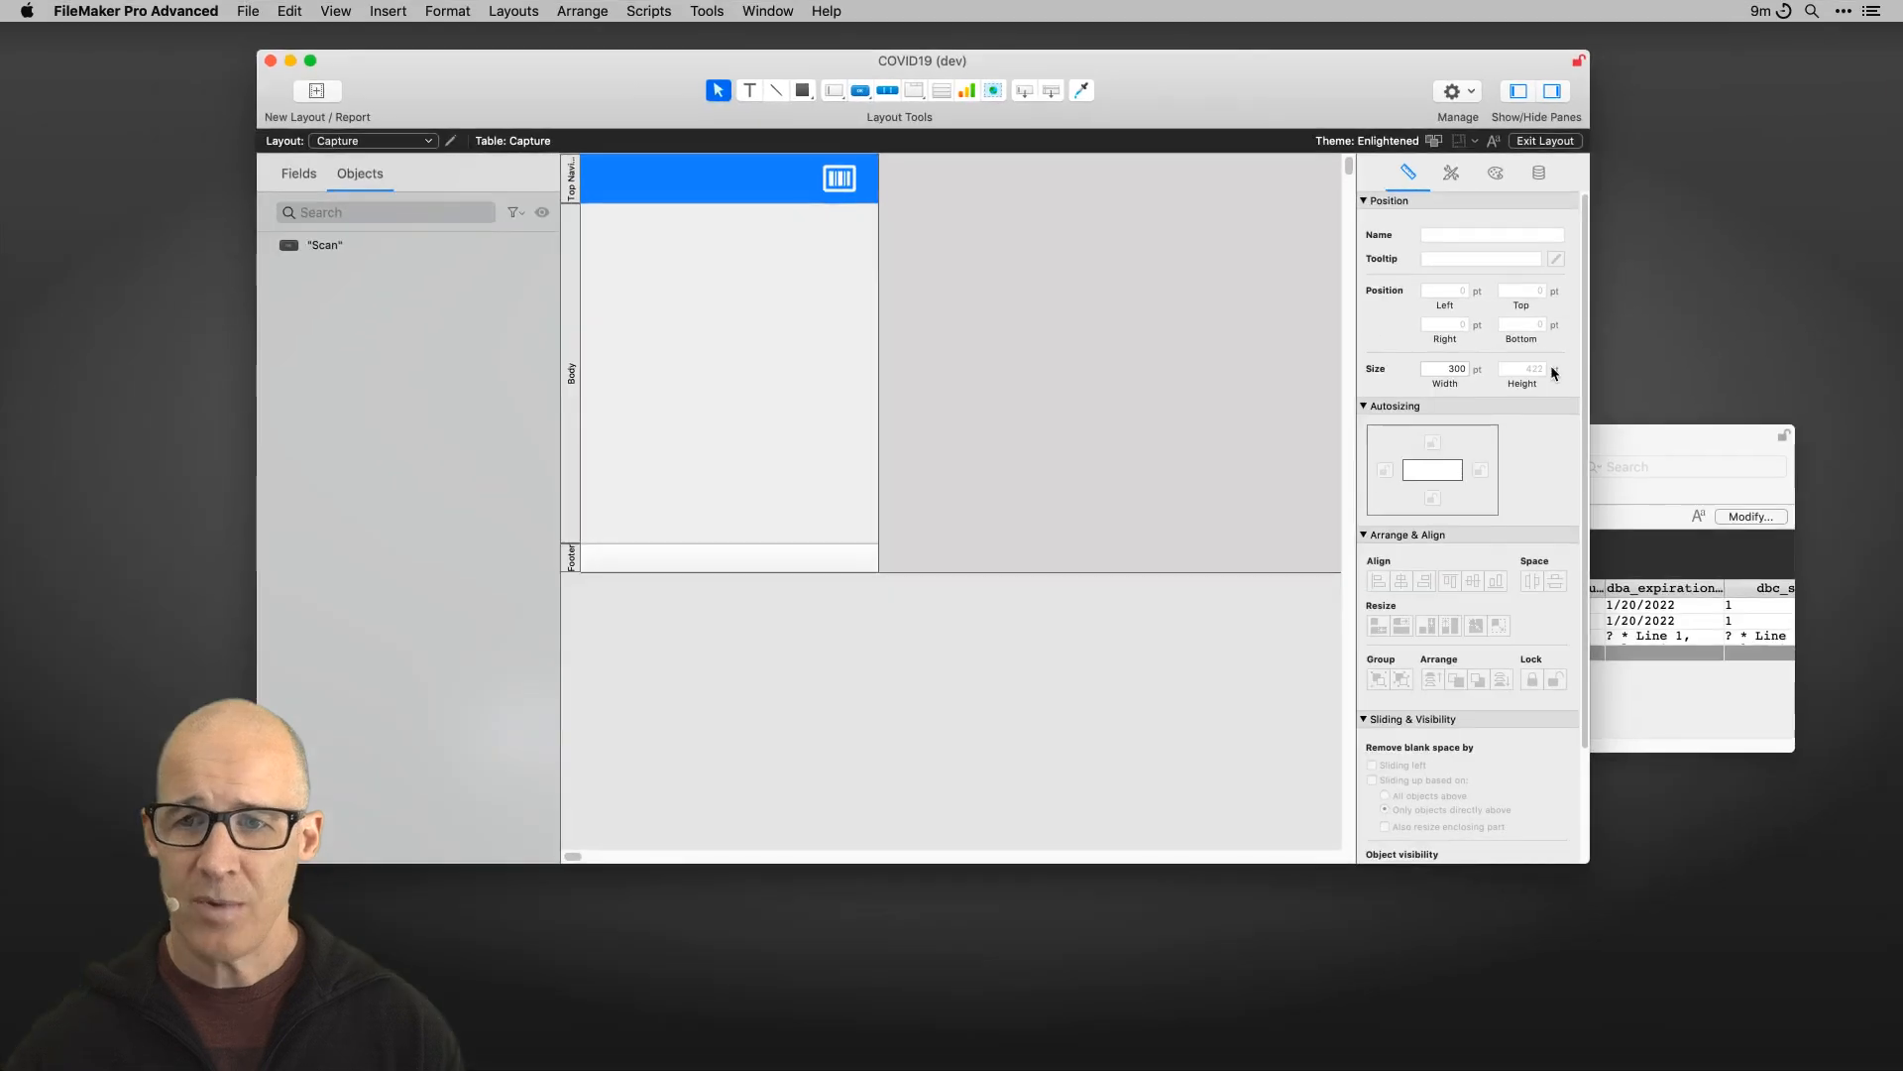
left_click_drag(1590, 363, 1224, 363)
left_click_drag(985, 82, 1224, 97)
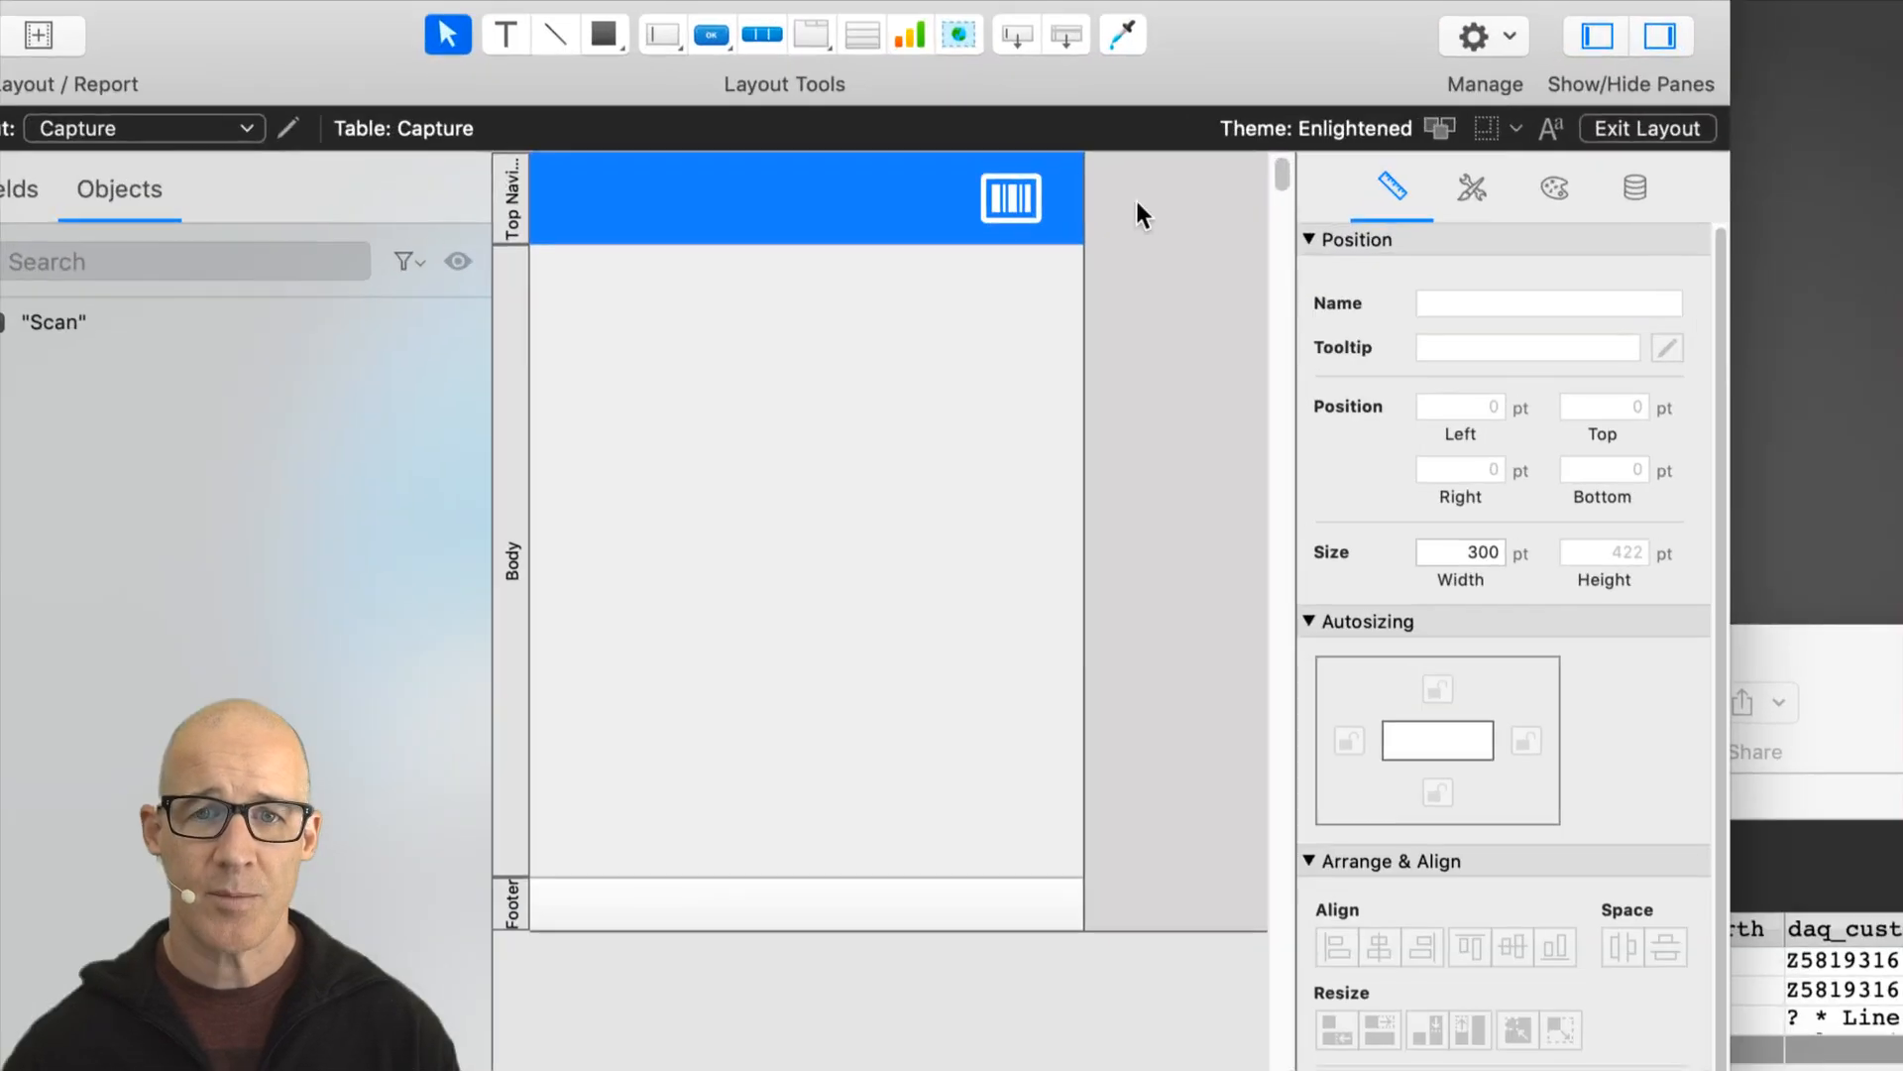
left_click(1011, 195)
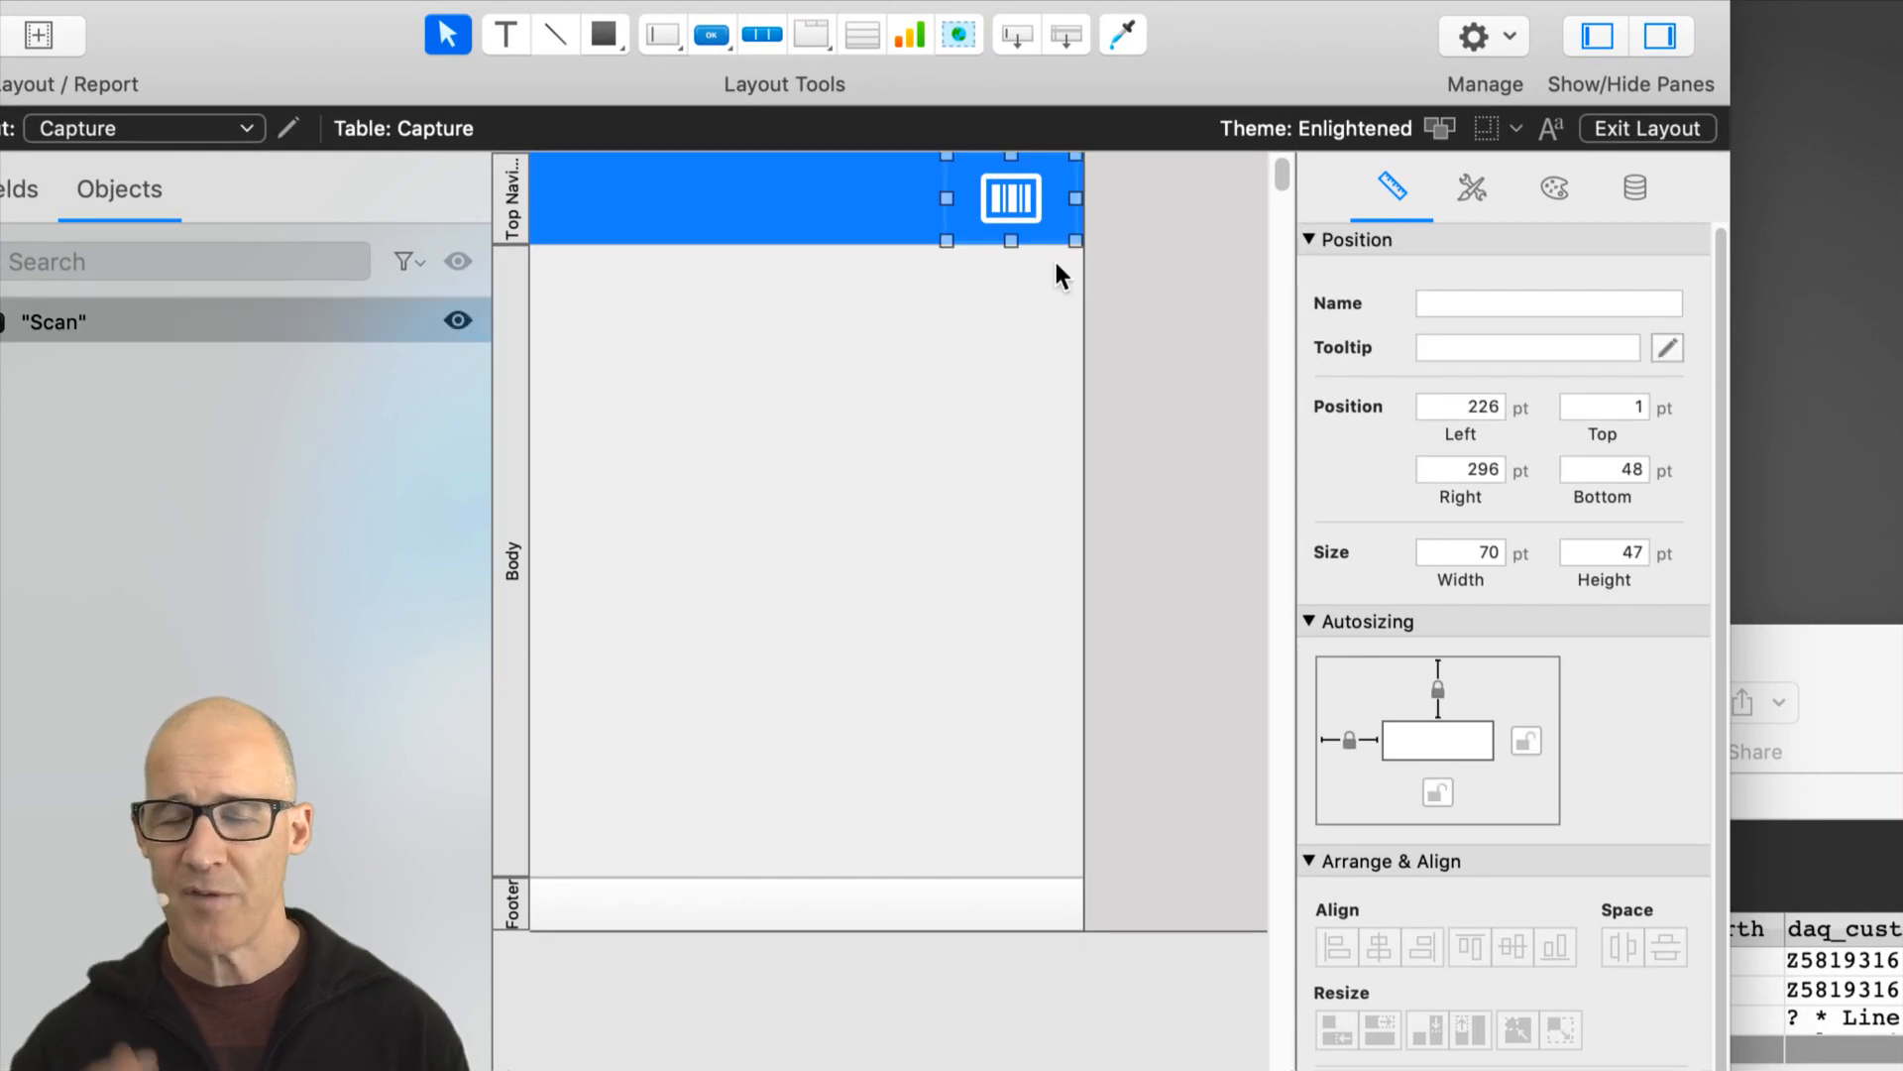
left_click(1487, 555)
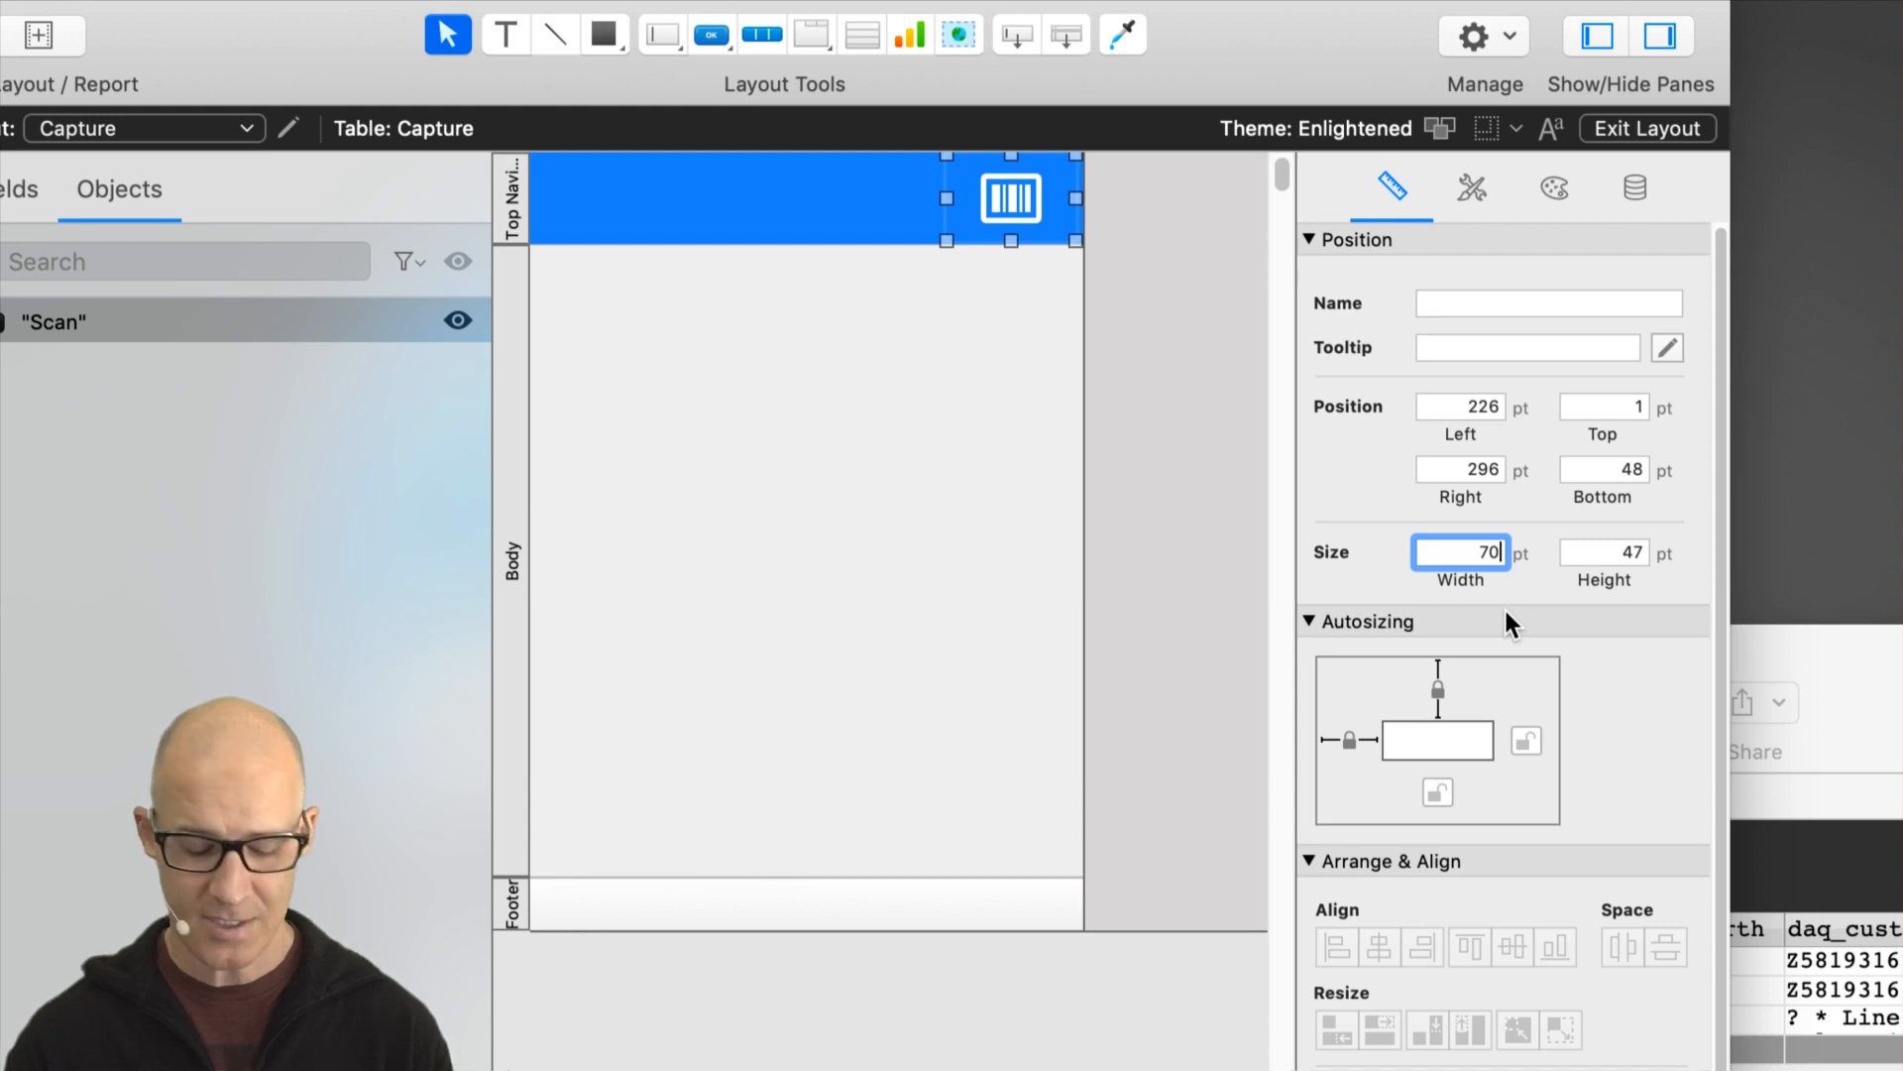
type("2")
key("BackSpace")
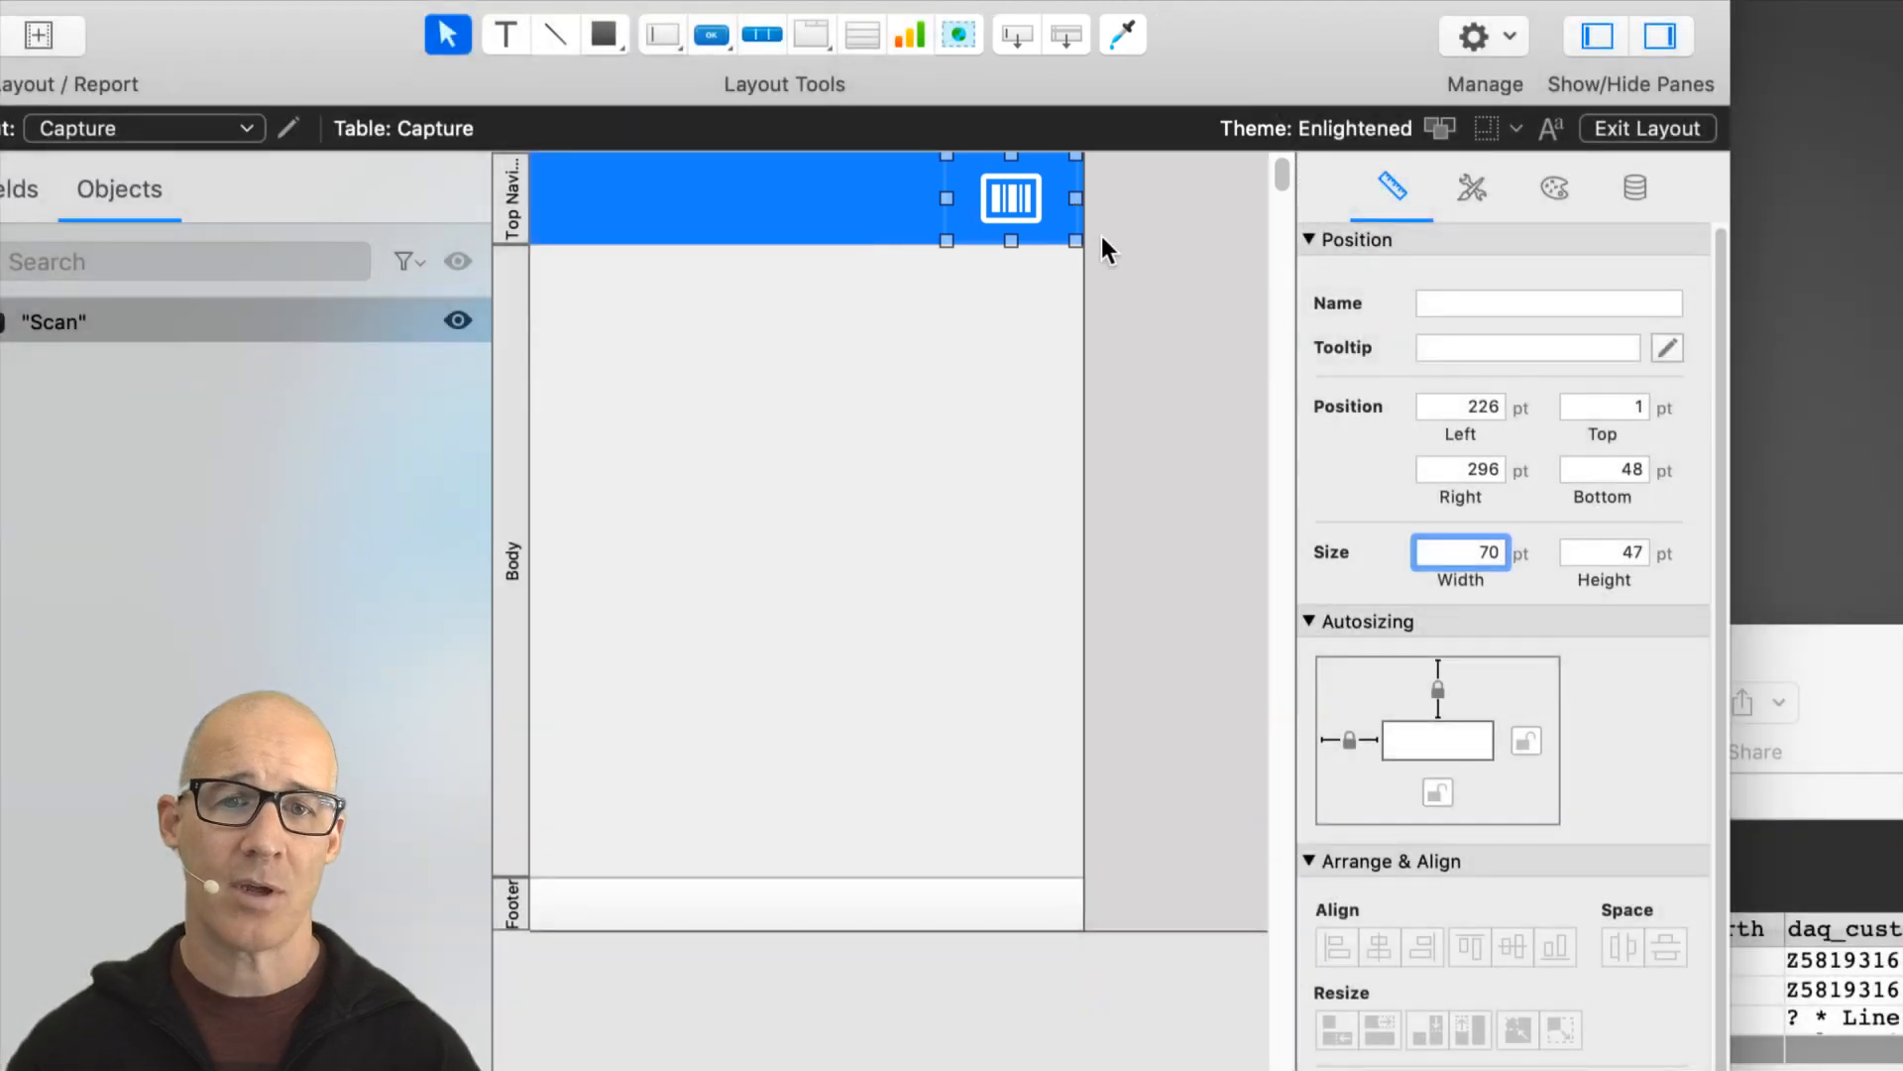
left_click(1102, 236)
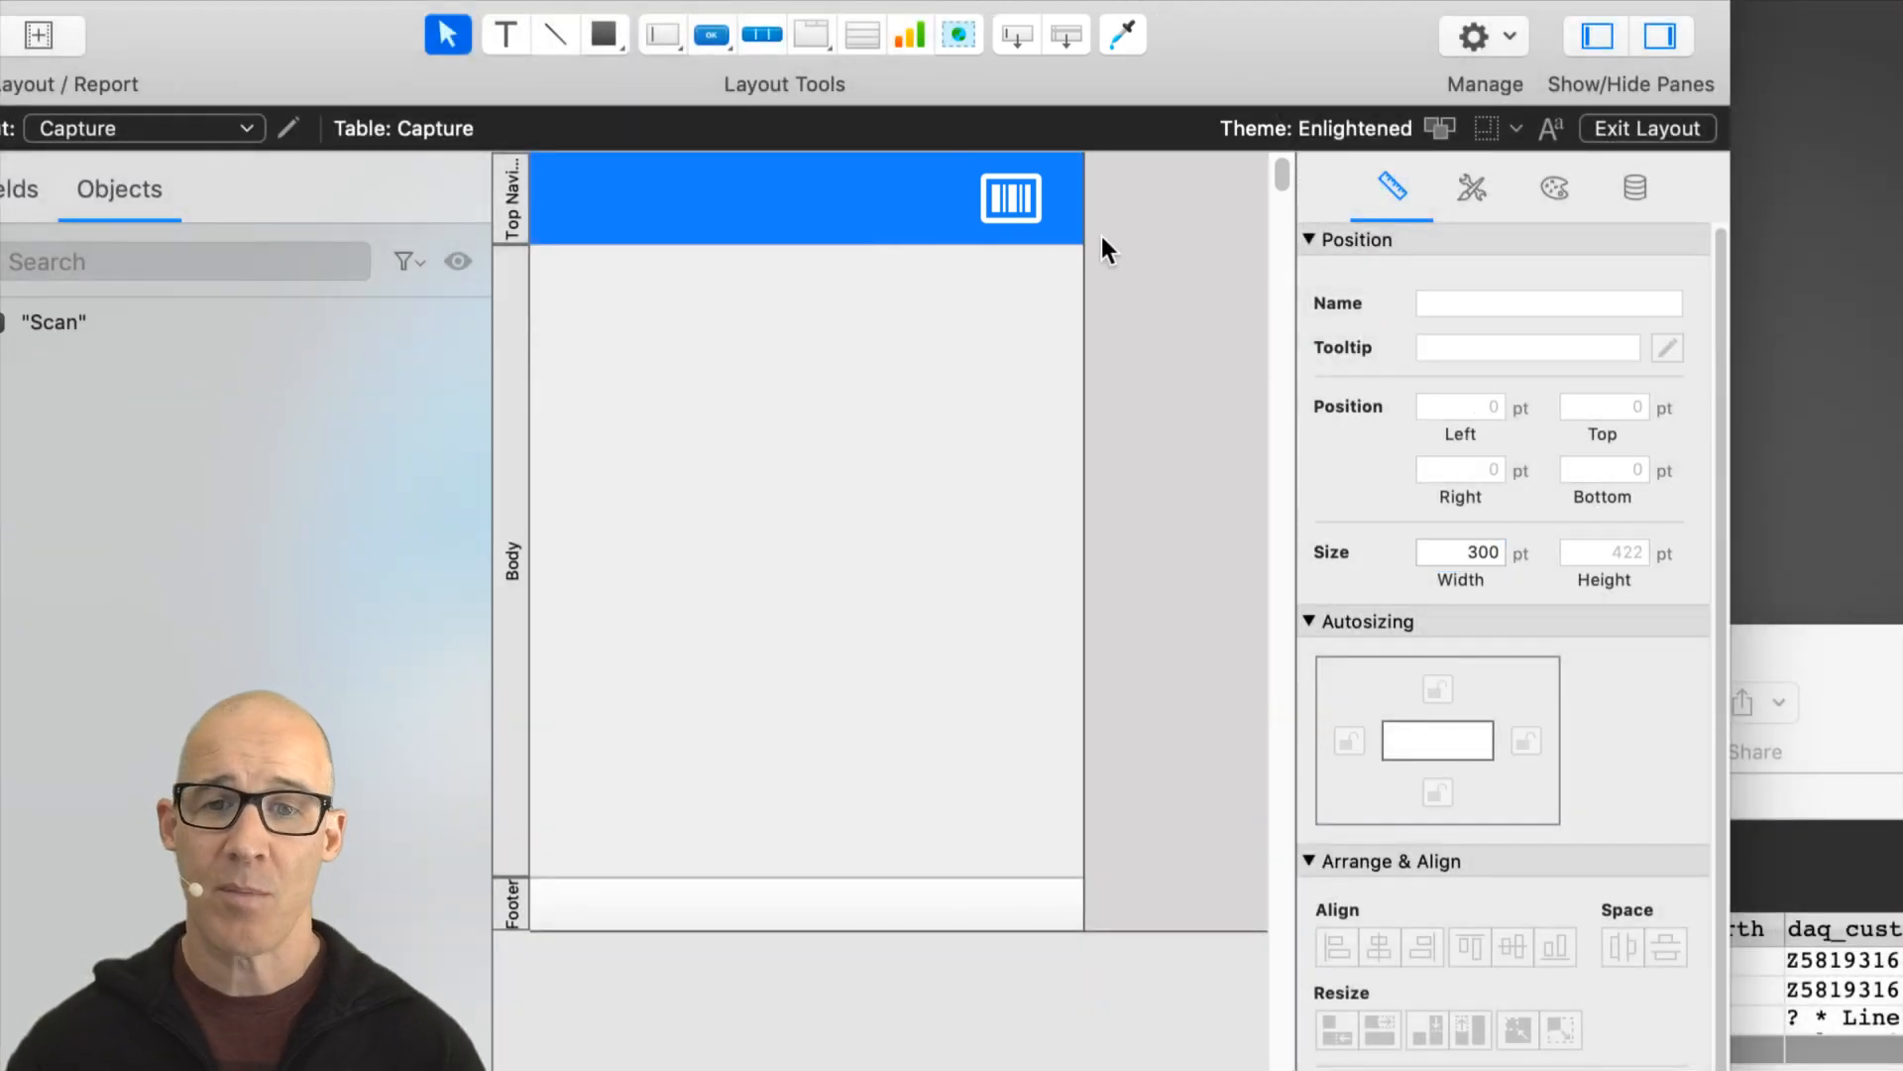
Step: Look up the Dynamic Guides option among the view settings, and move the Scan button from the top navigation part into the body
mouse_move(1031, 210)
left_mouse_down()
mouse_move(1056, 204)
mouse_move(1035, 204)
left_mouse_up()
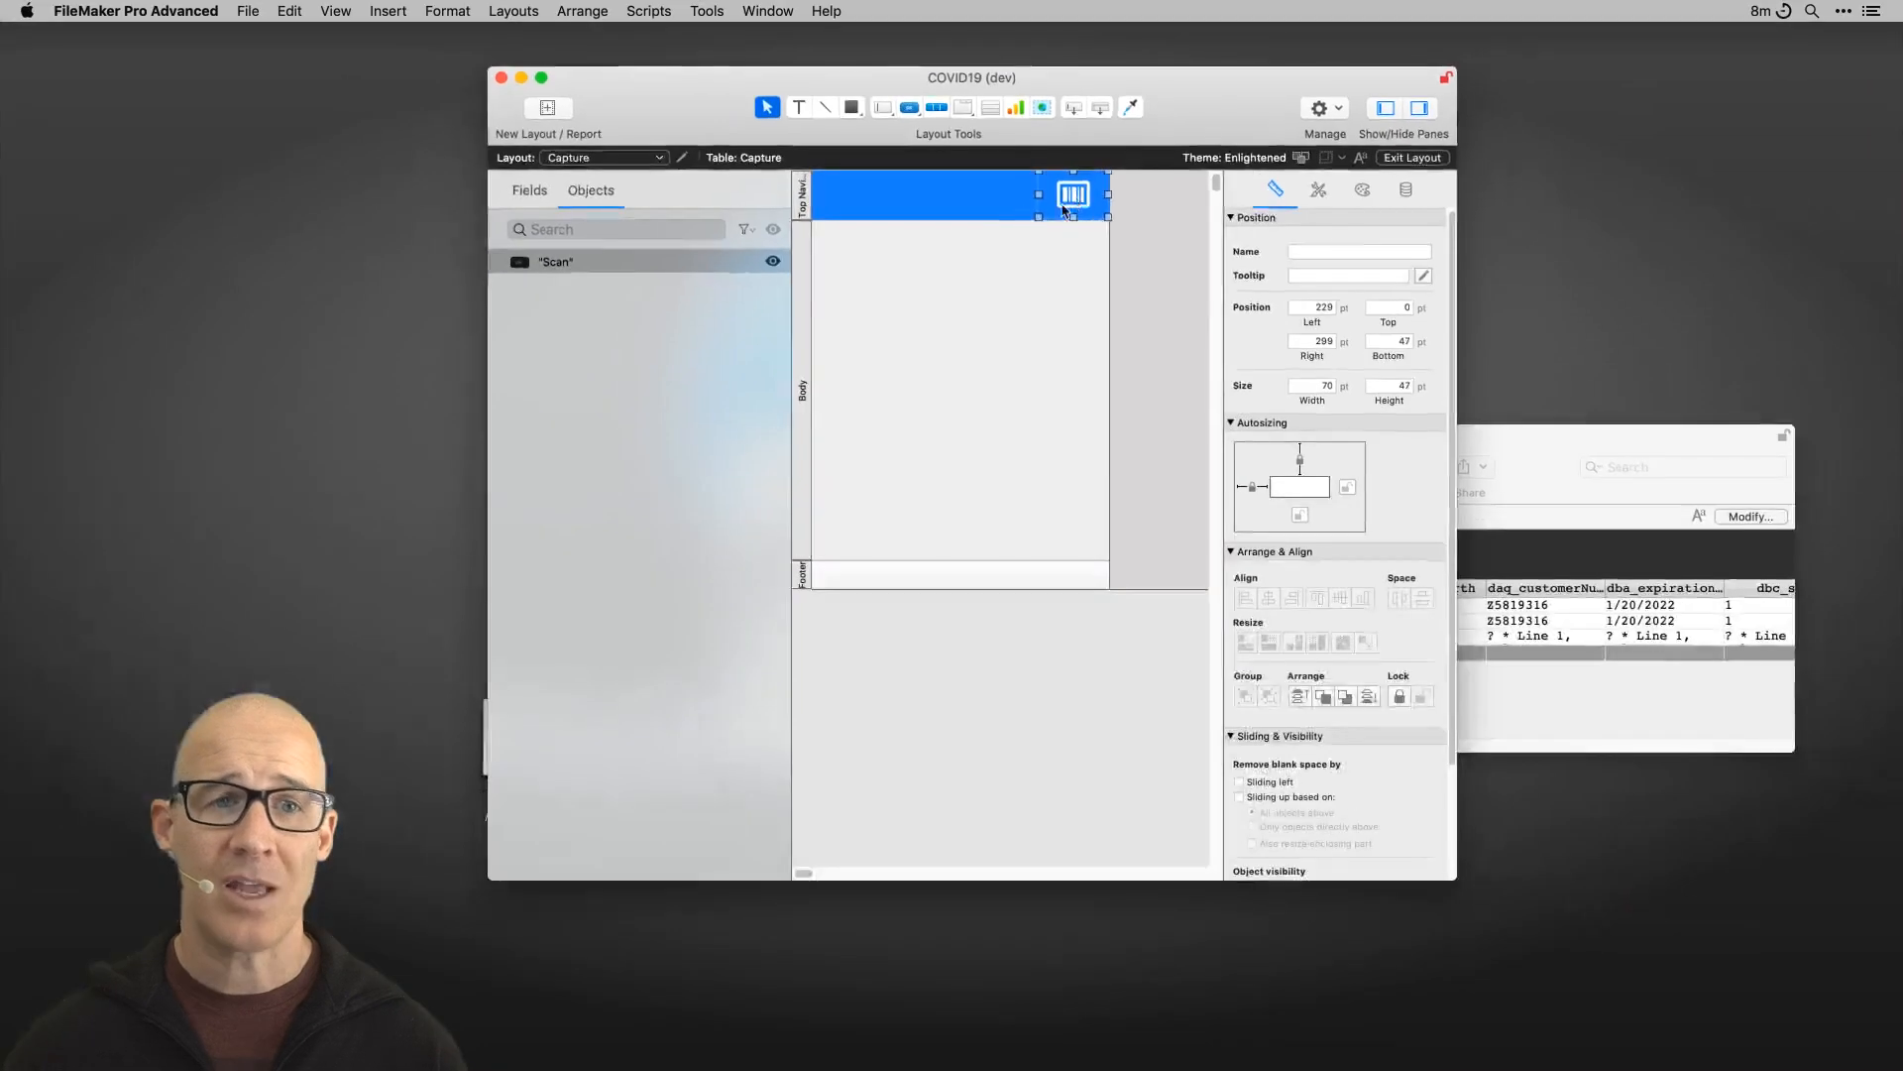
left_click(335, 11)
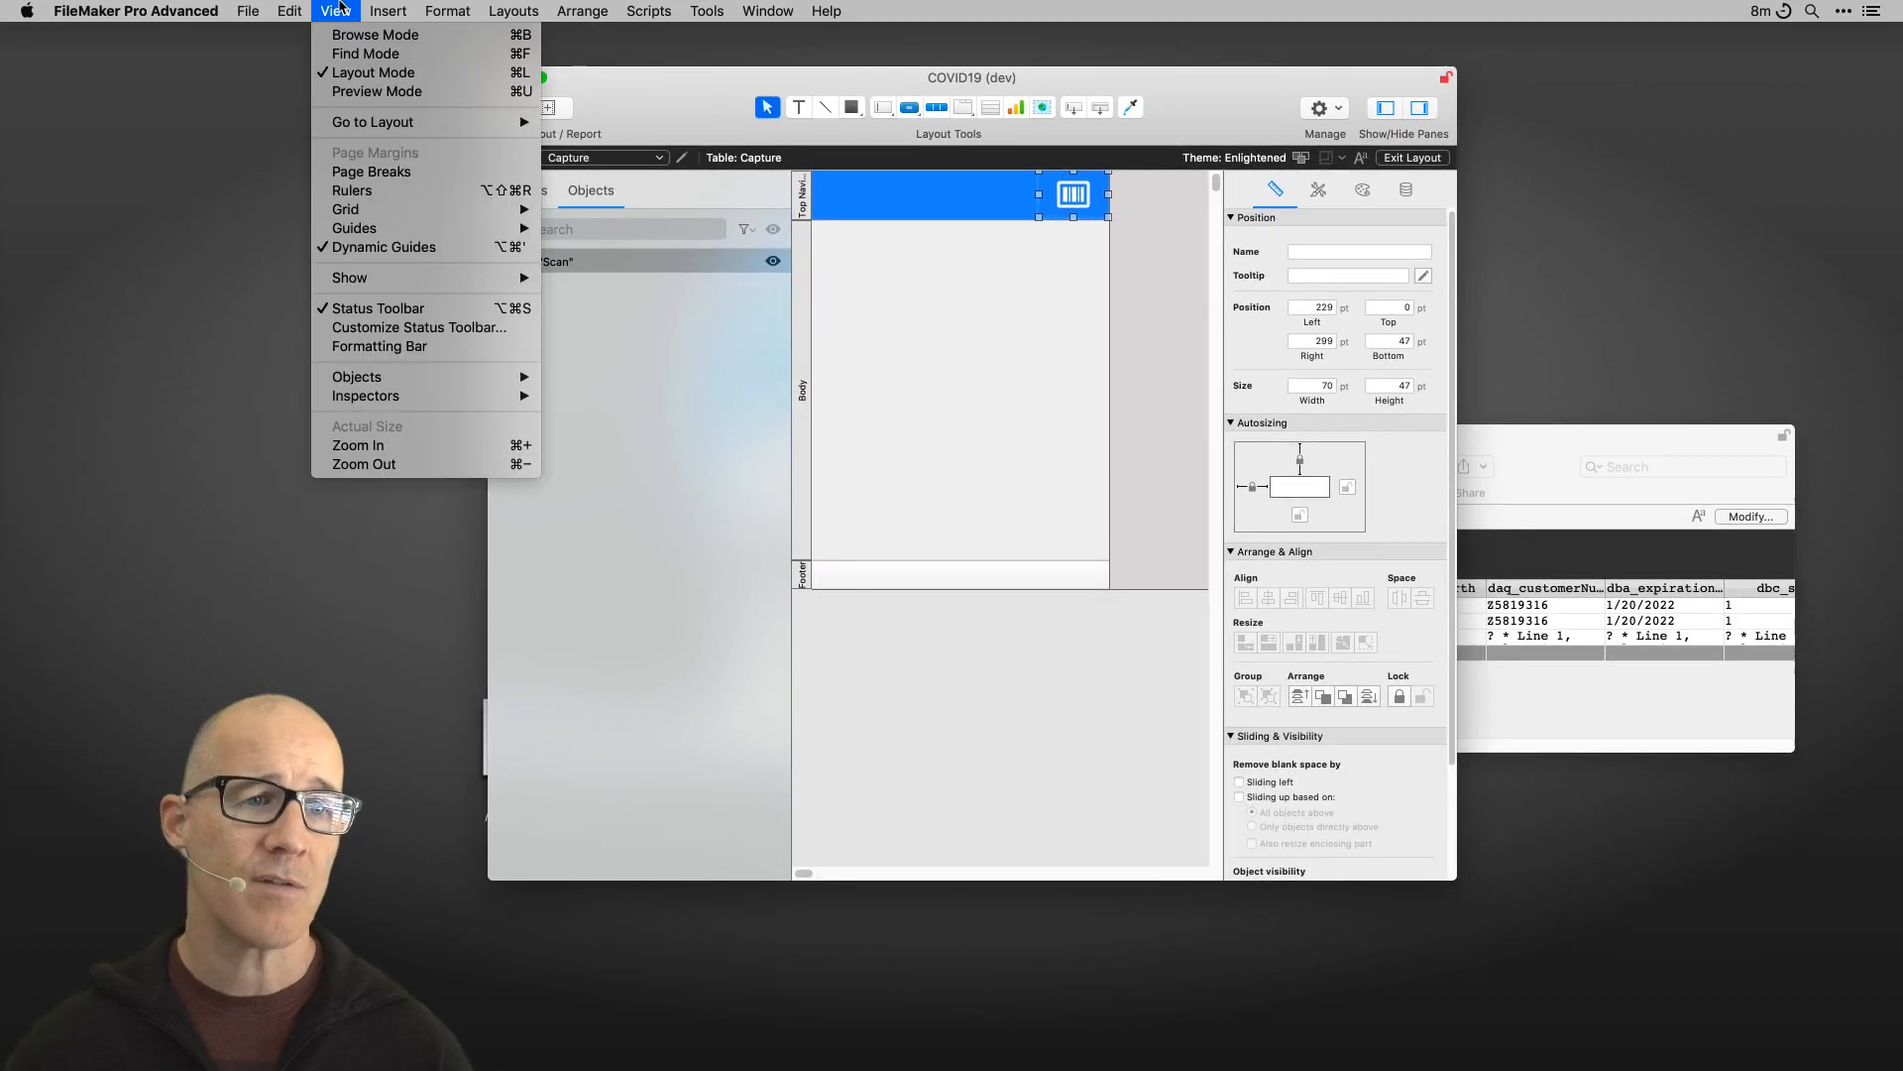
mouse_move(578, 433)
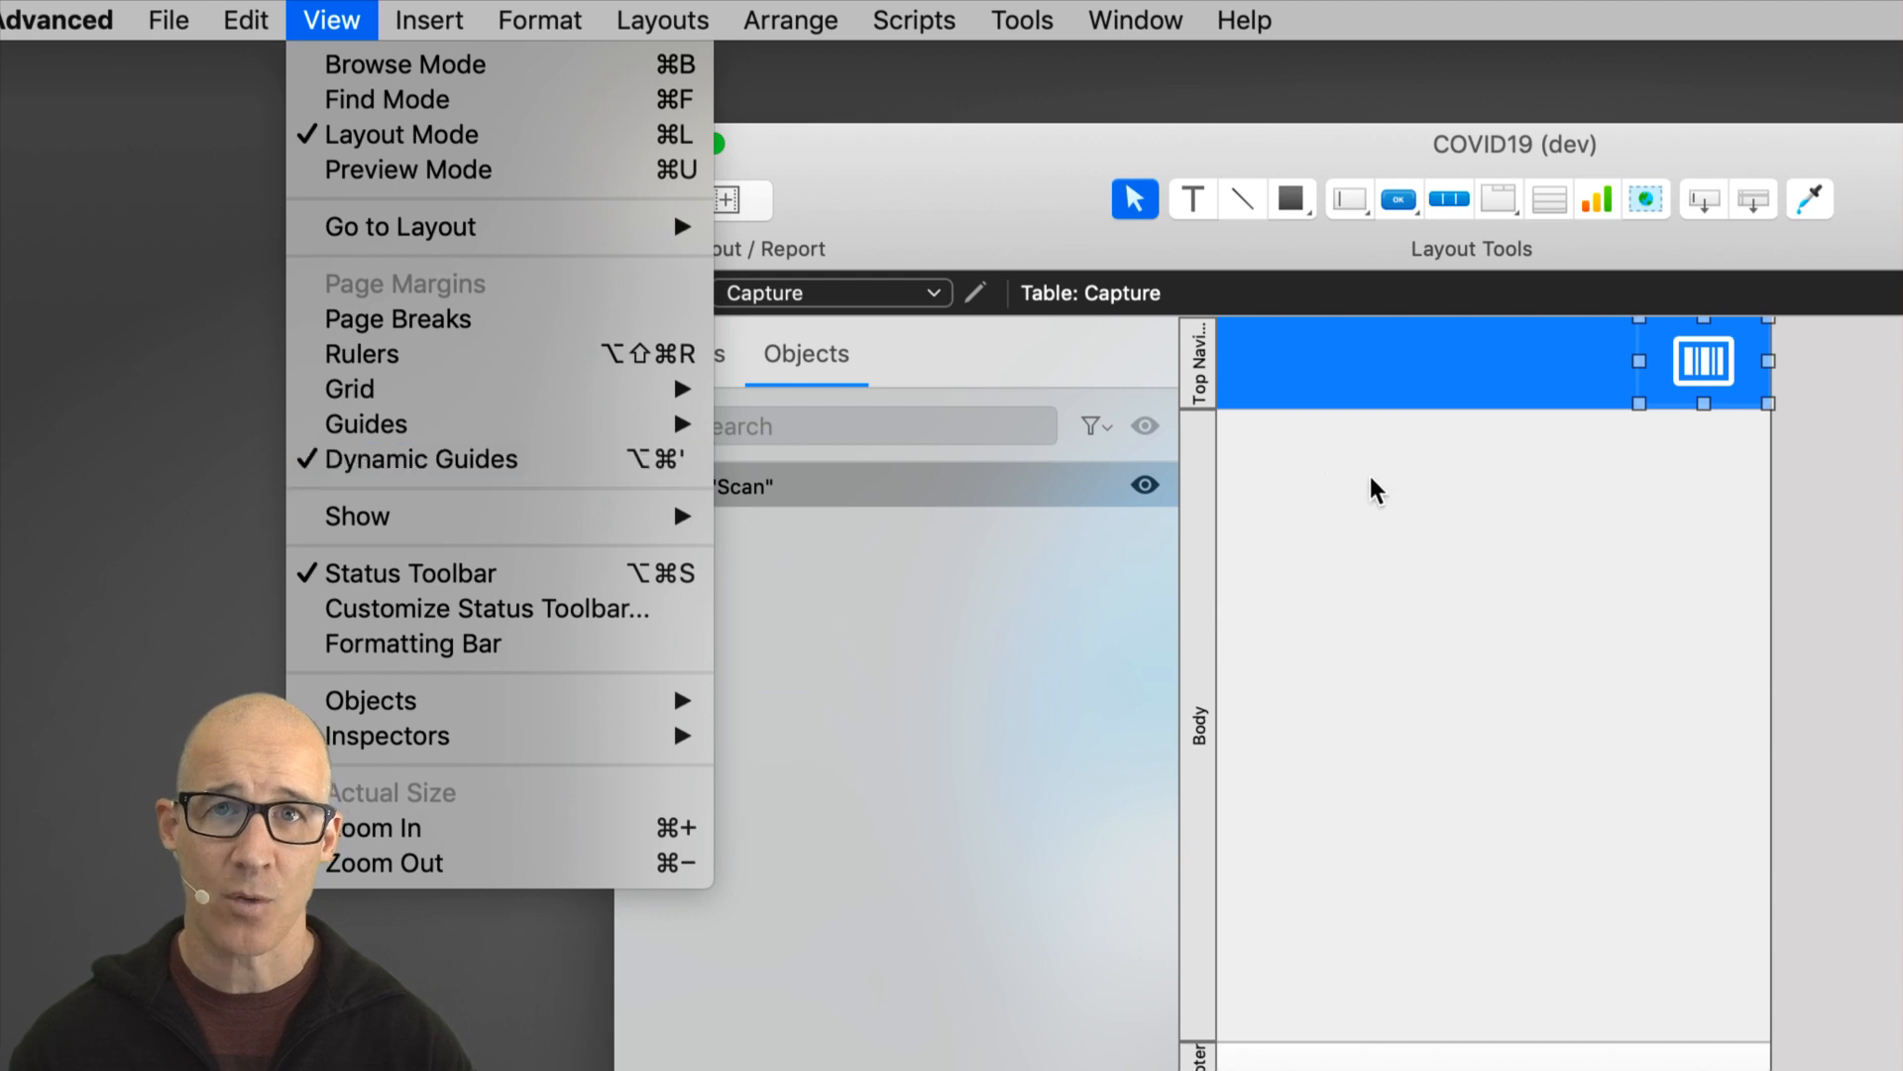
left_click(1424, 467)
left_click_drag(1697, 363, 1500, 530)
mouse_move(1501, 540)
left_mouse_down()
mouse_move(1768, 493)
mouse_move(1476, 536)
left_mouse_up()
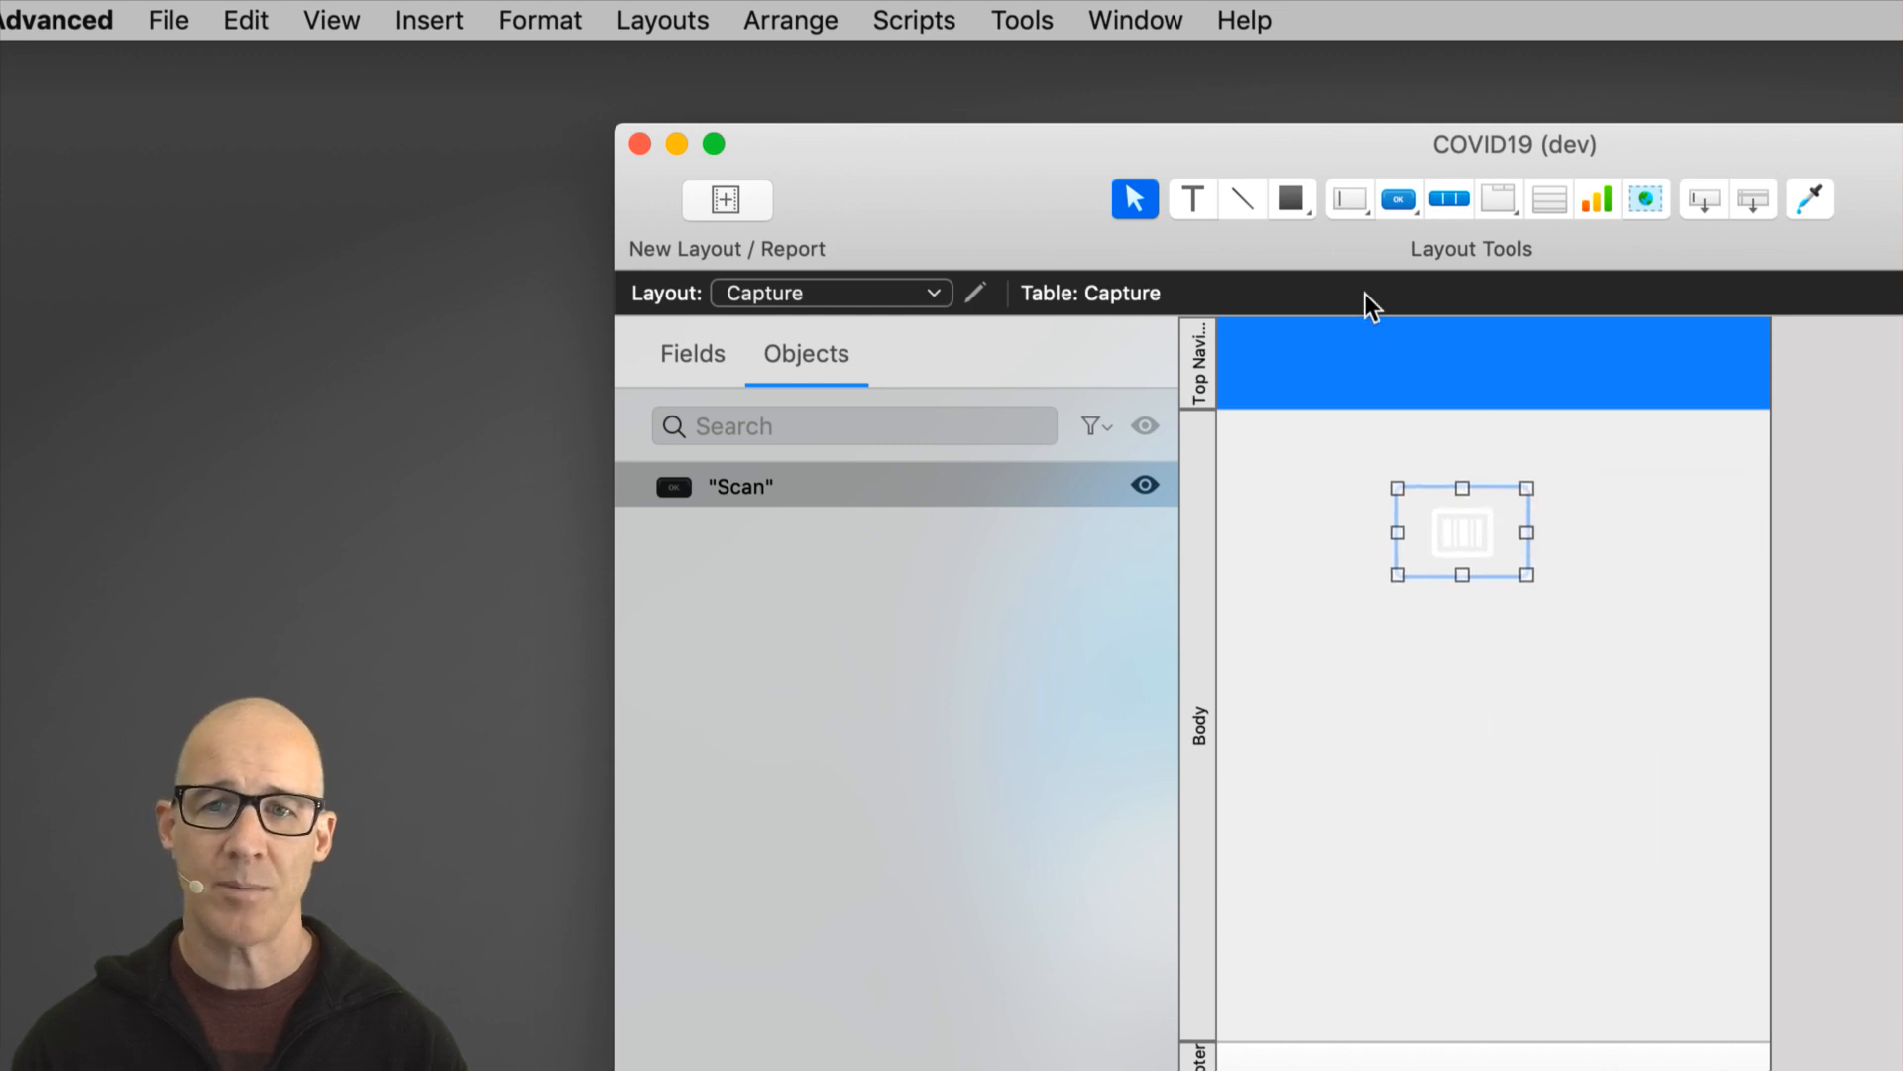
Step: Draw a rectangle above the Scan button in the body and align the button with its right edge, then its left edge, using dynamic guides
left_click(1289, 195)
left_click_drag(1344, 429, 1547, 487)
mouse_move(1457, 538)
left_mouse_down()
mouse_move(1491, 555)
mouse_move(1473, 556)
left_mouse_up()
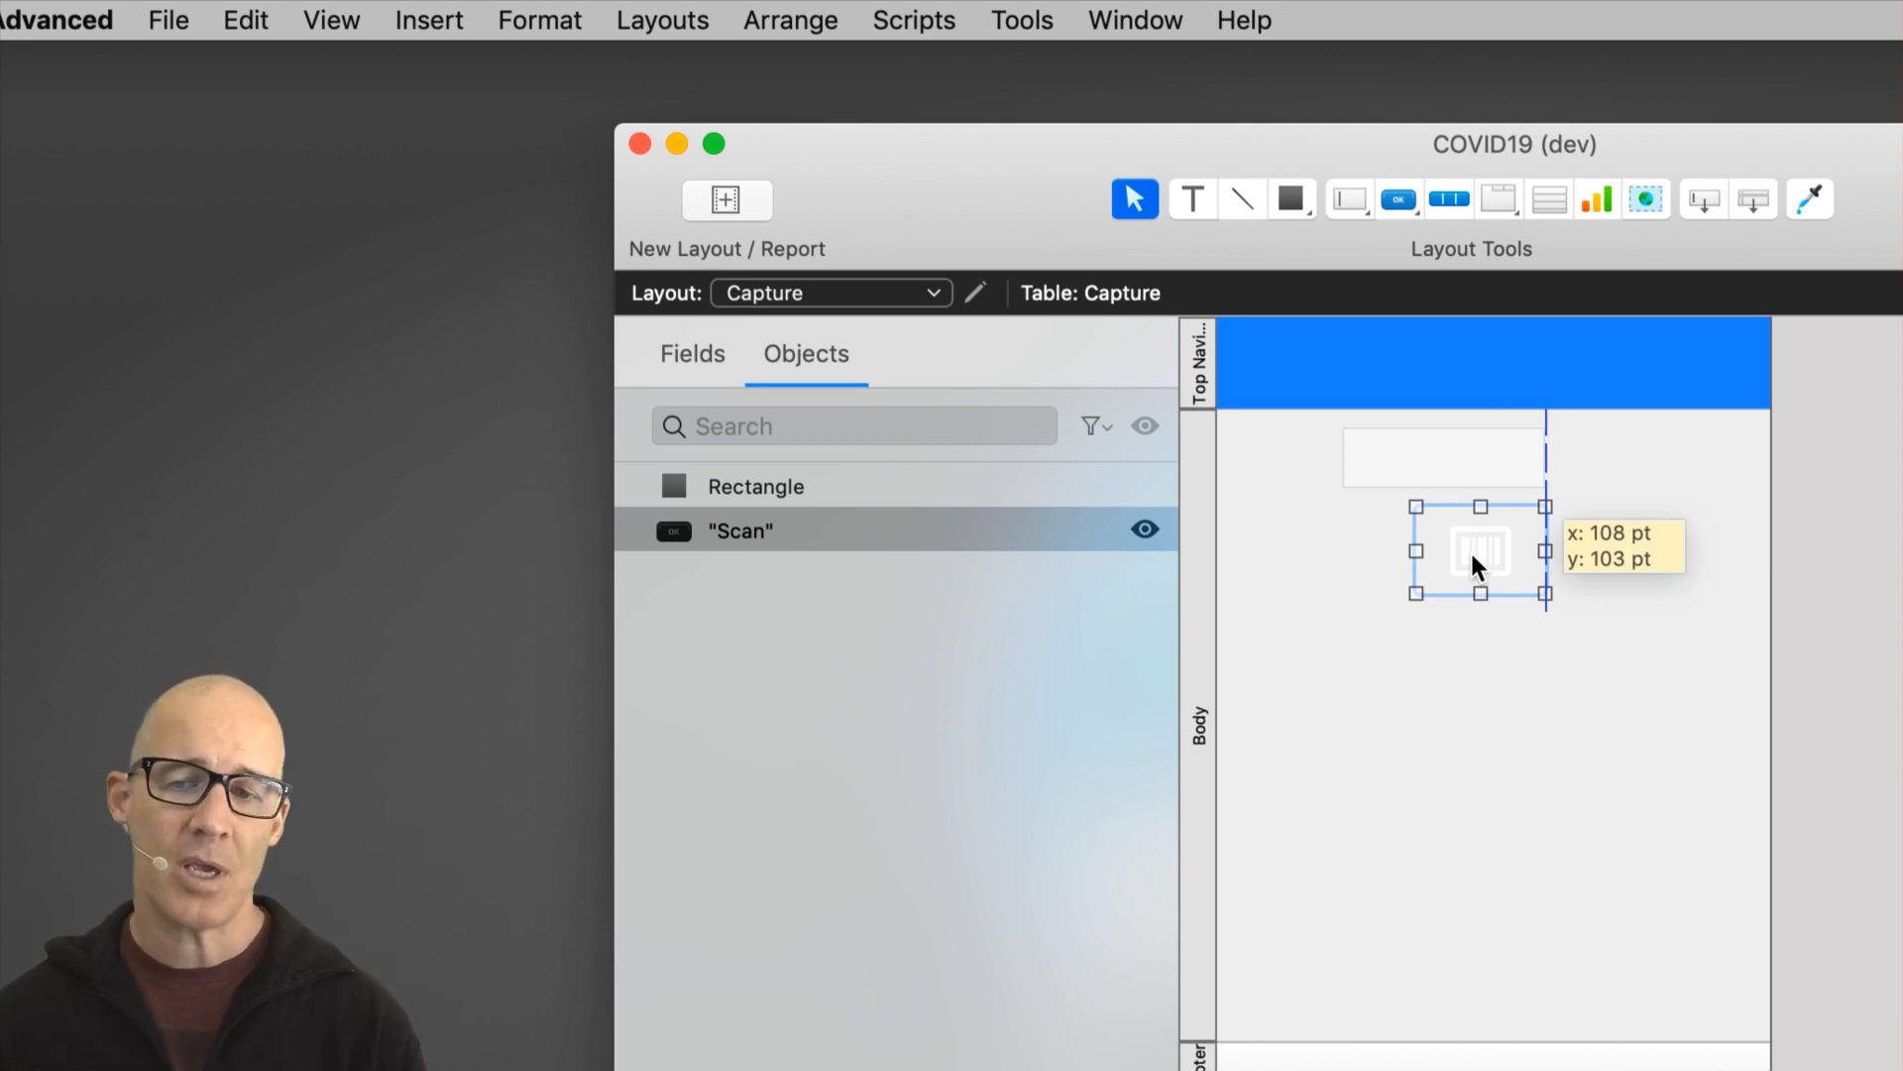
left_click_drag(1472, 555, 1411, 557)
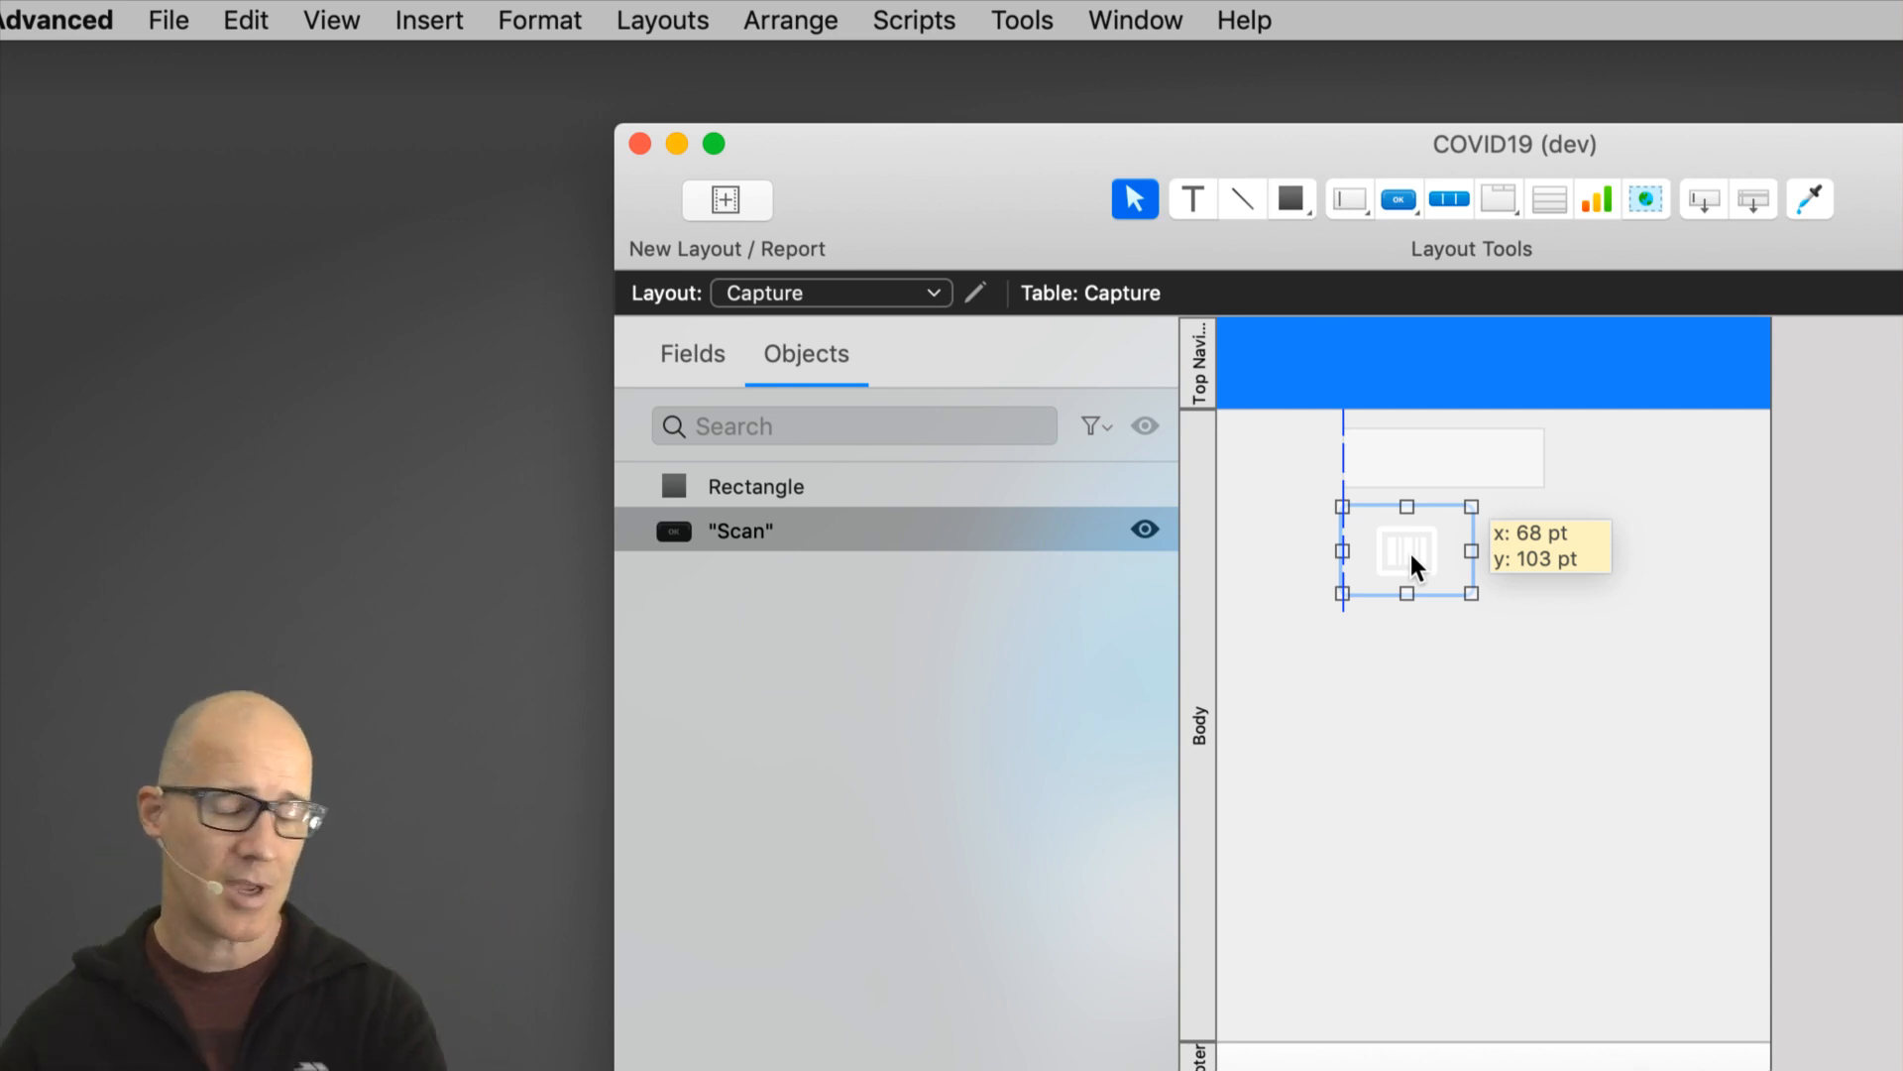
Step: Move the Scan button back into the top navigation part, about 195 pt from the left, and delete the rectangle from the body
left_click_drag(1410, 555, 1639, 354)
left_click(1503, 481)
key("Delete")
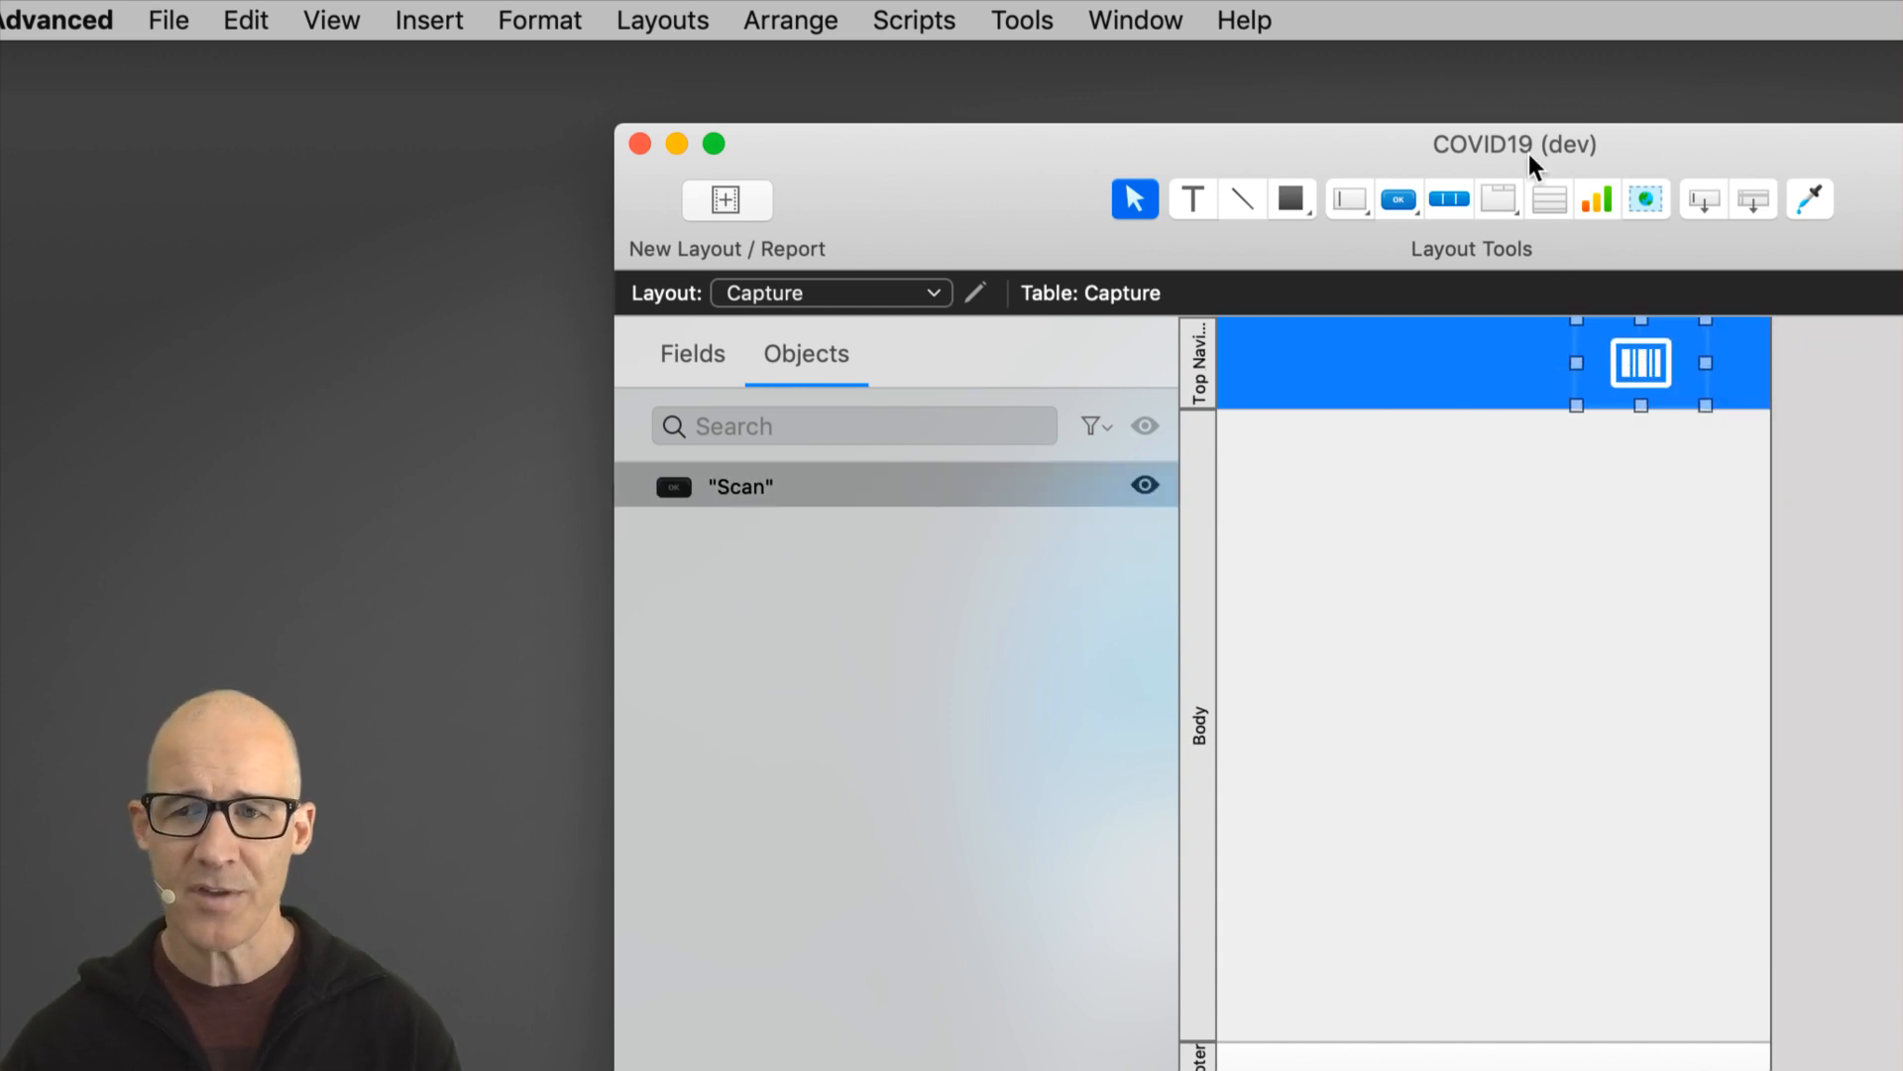
Step: Set the Top Navigation part's height to 44 pt
left_click_drag(1528, 153, 1010, 119)
left_click_drag(1276, 107, 1186, 92)
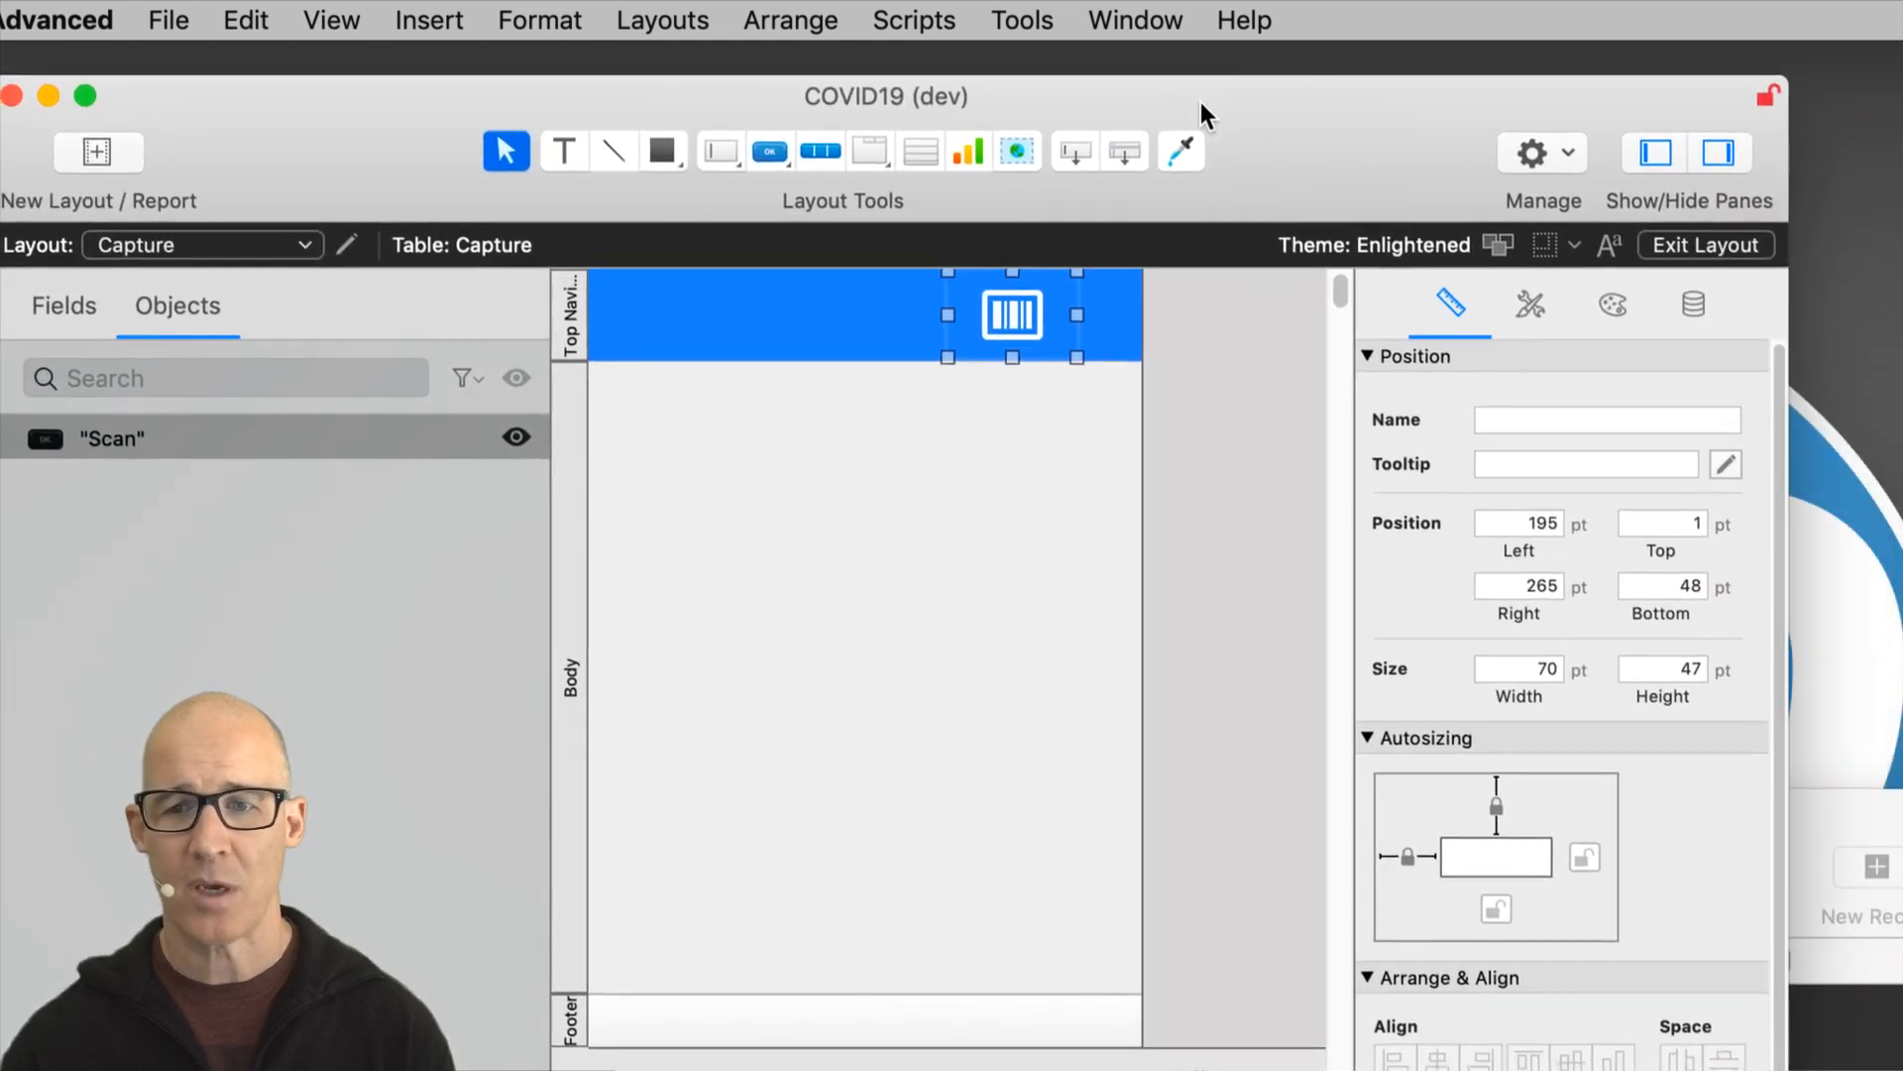
left_click(581, 331)
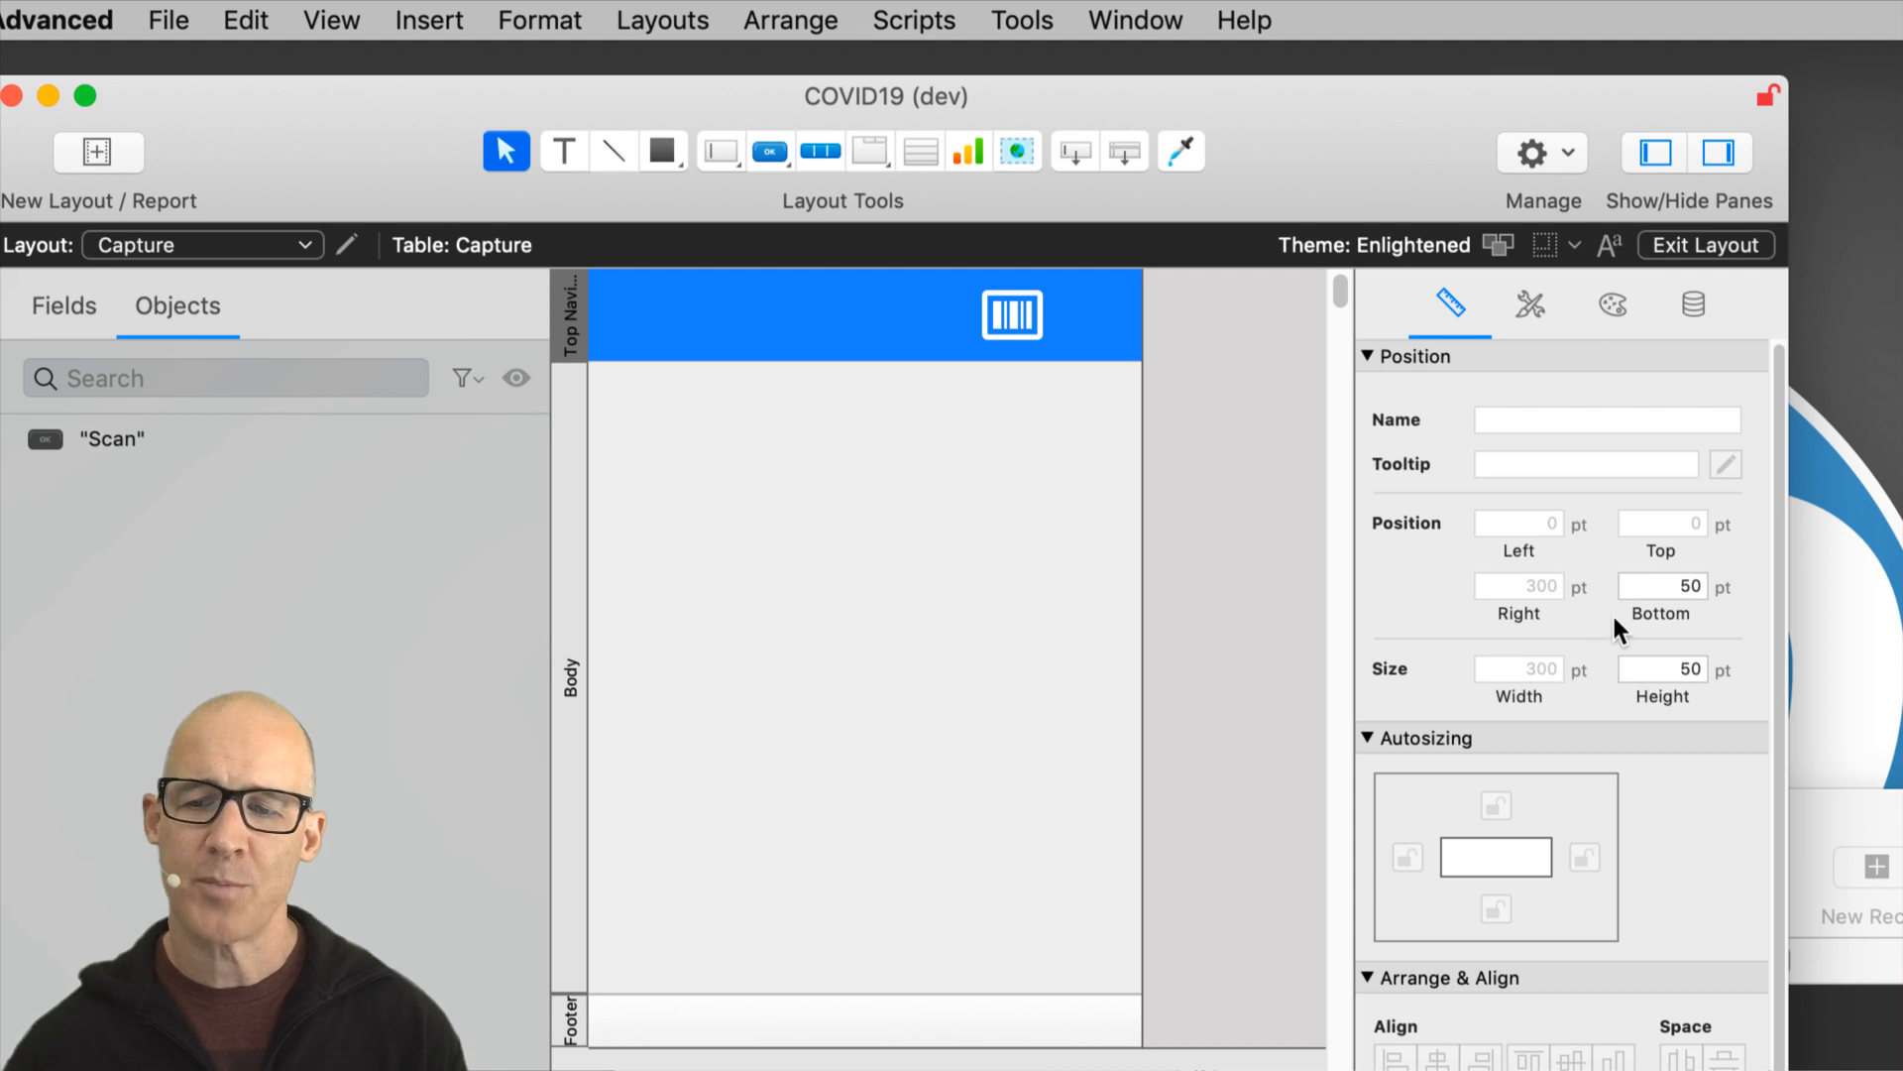
double_click(1682, 670)
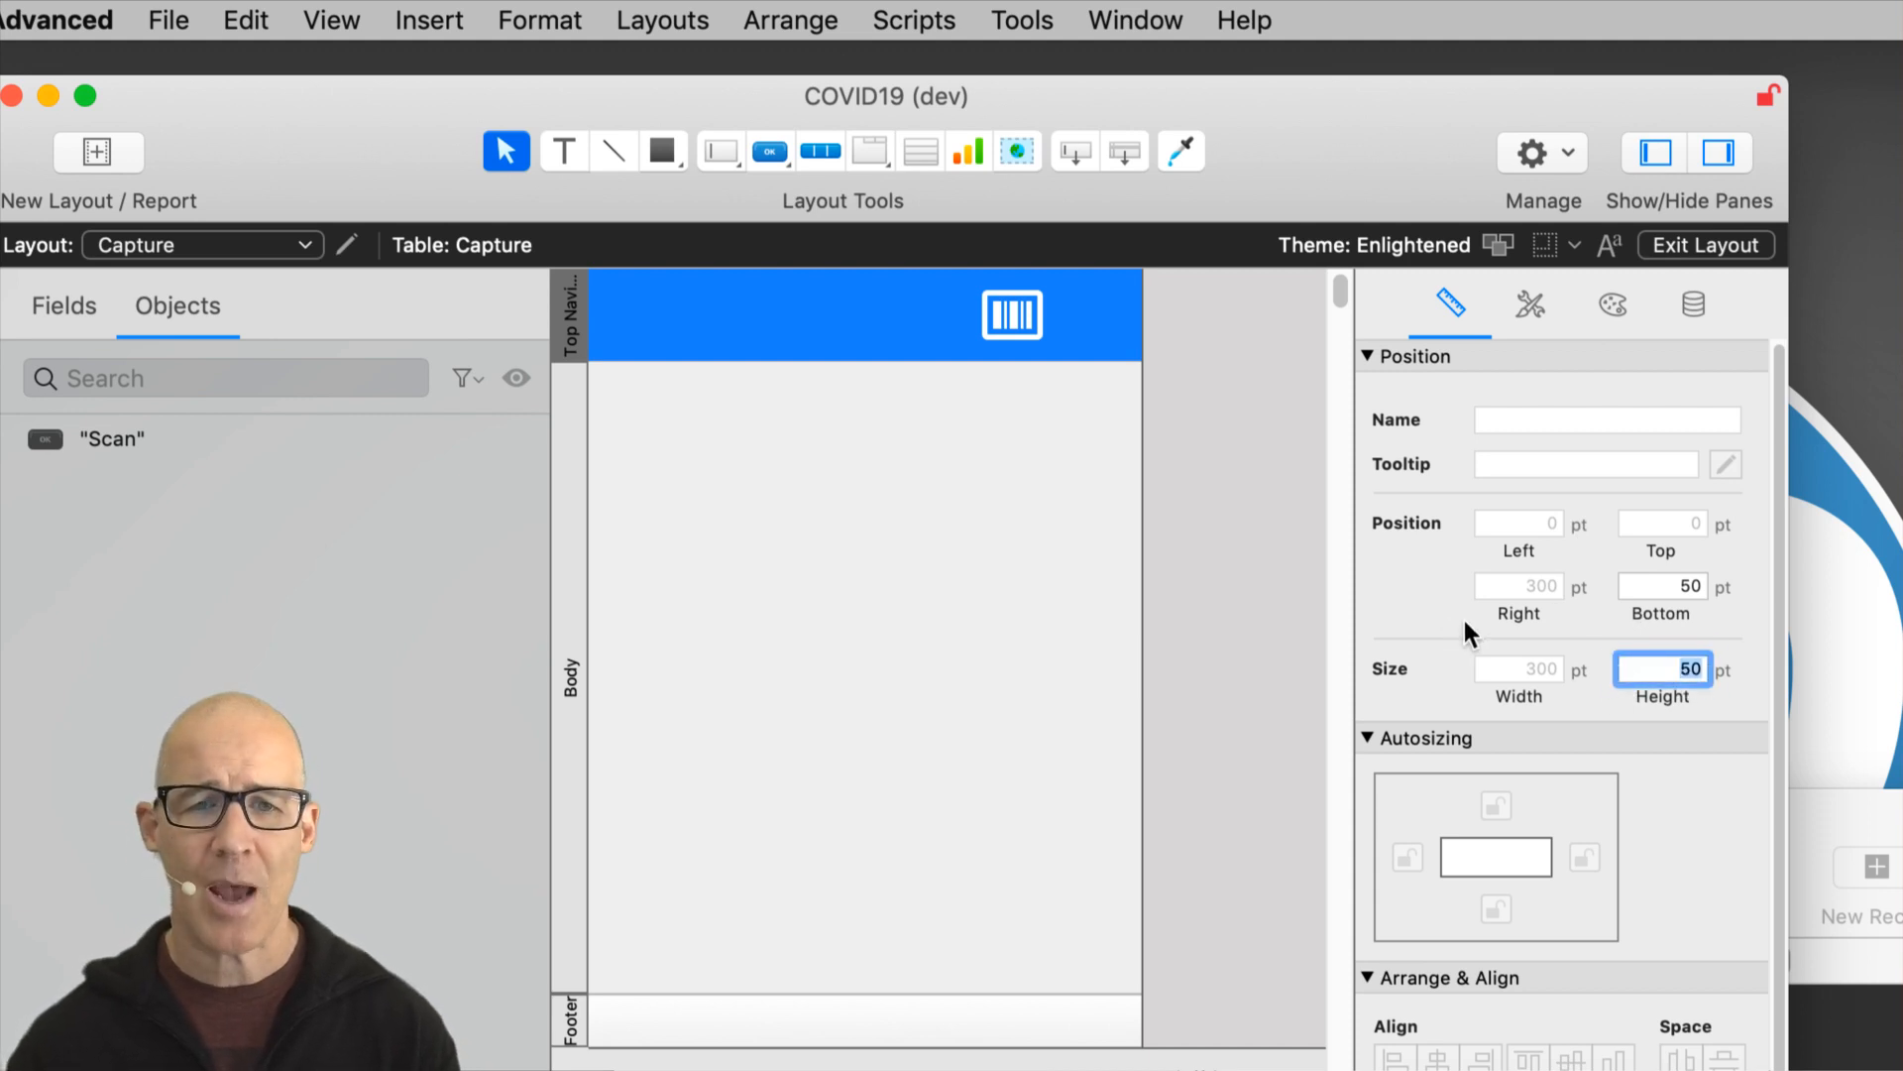
type("44")
key("Return")
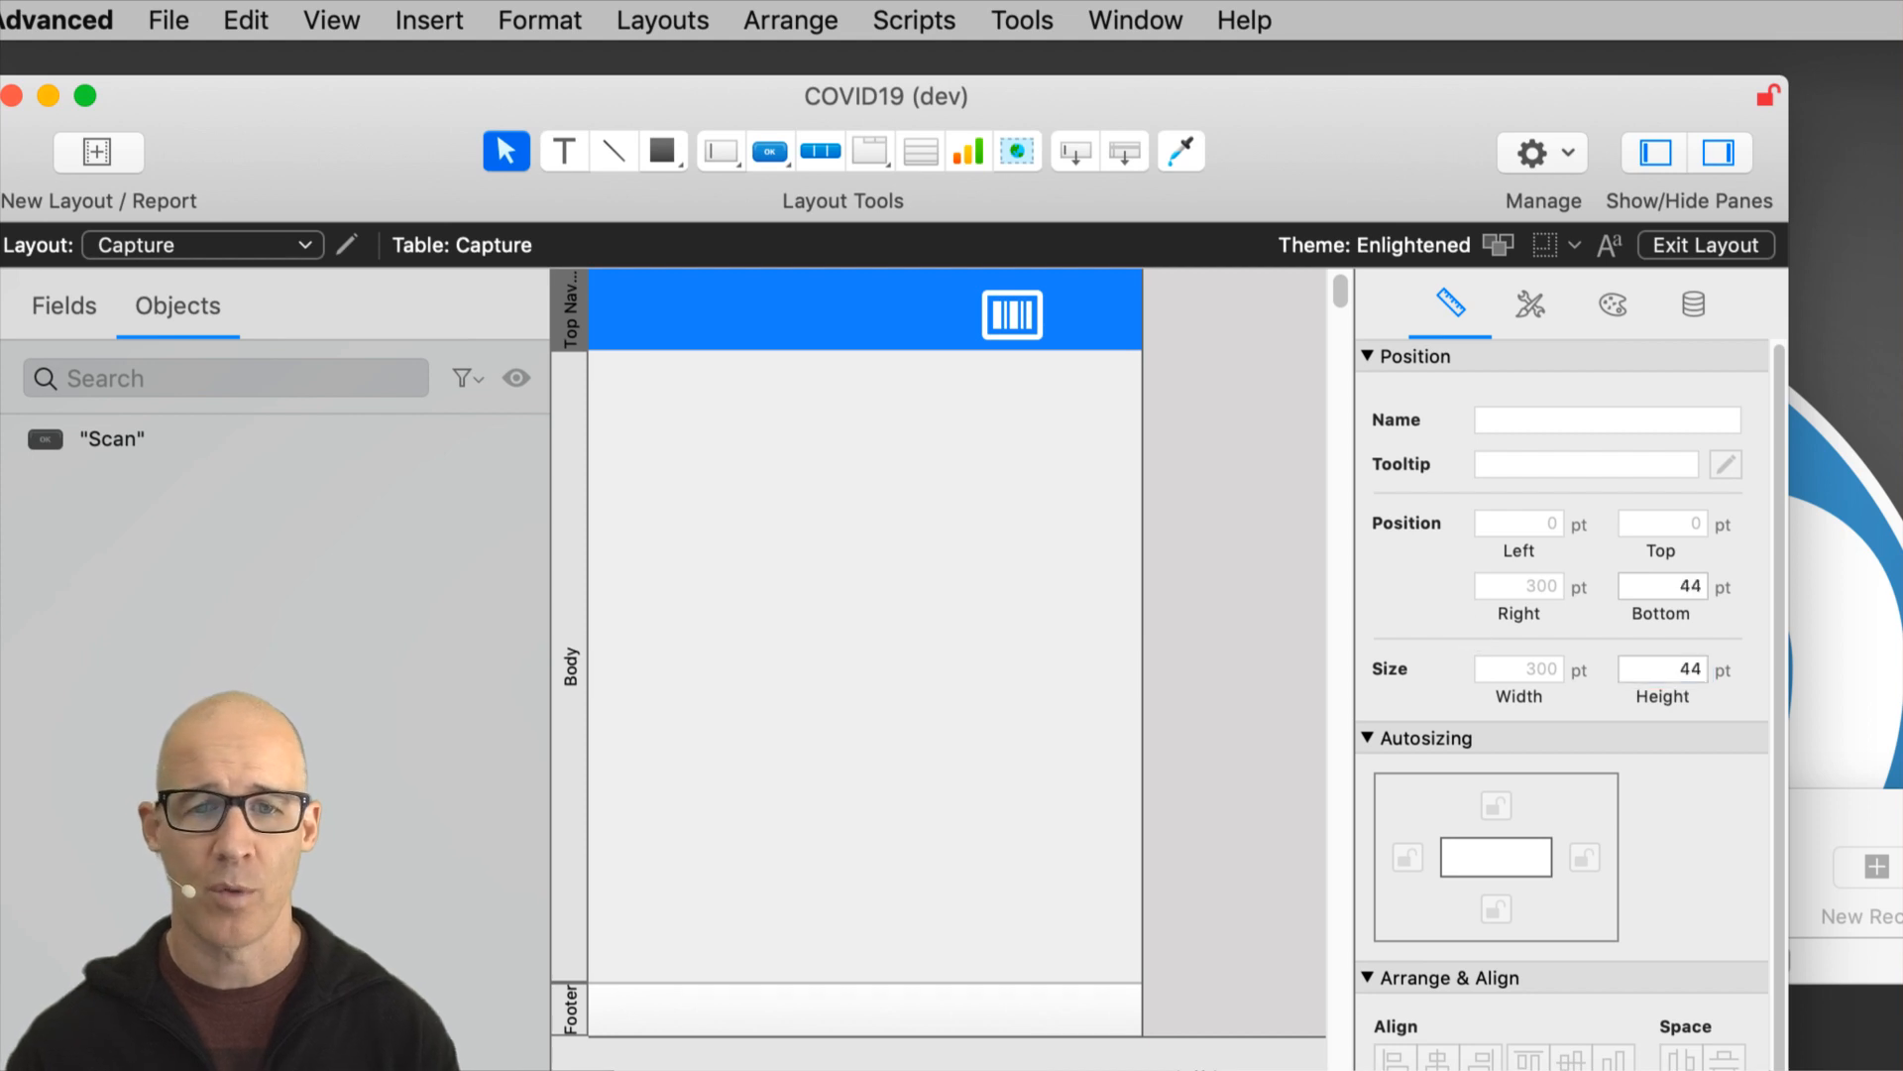
Step: Resize the Scan button to 44 pt high and place it at the layout's top edge, about 208 pt from the left
mouse_move(1020, 319)
left_mouse_down()
mouse_move(1031, 335)
mouse_move(1031, 294)
mouse_move(1024, 352)
left_mouse_up()
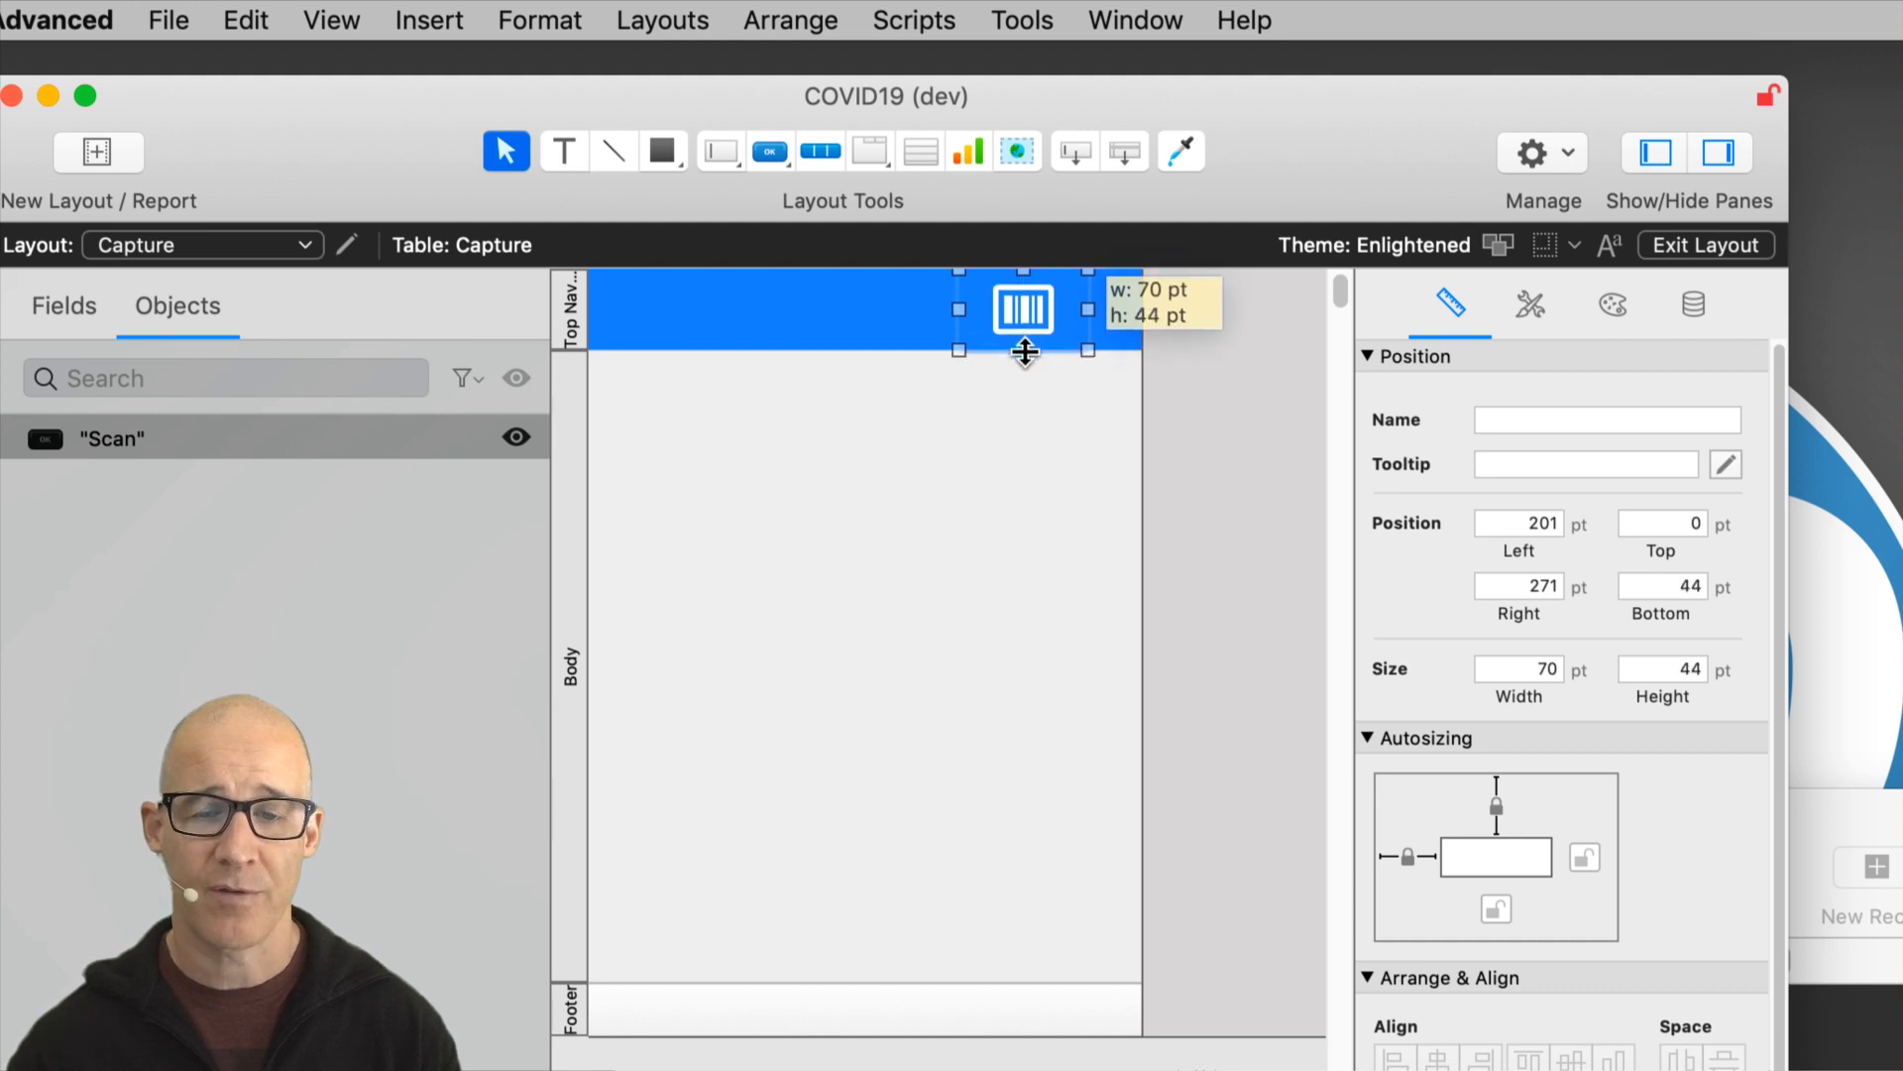
mouse_move(1035, 314)
left_mouse_down()
mouse_move(1098, 312)
mouse_move(1047, 312)
left_mouse_up()
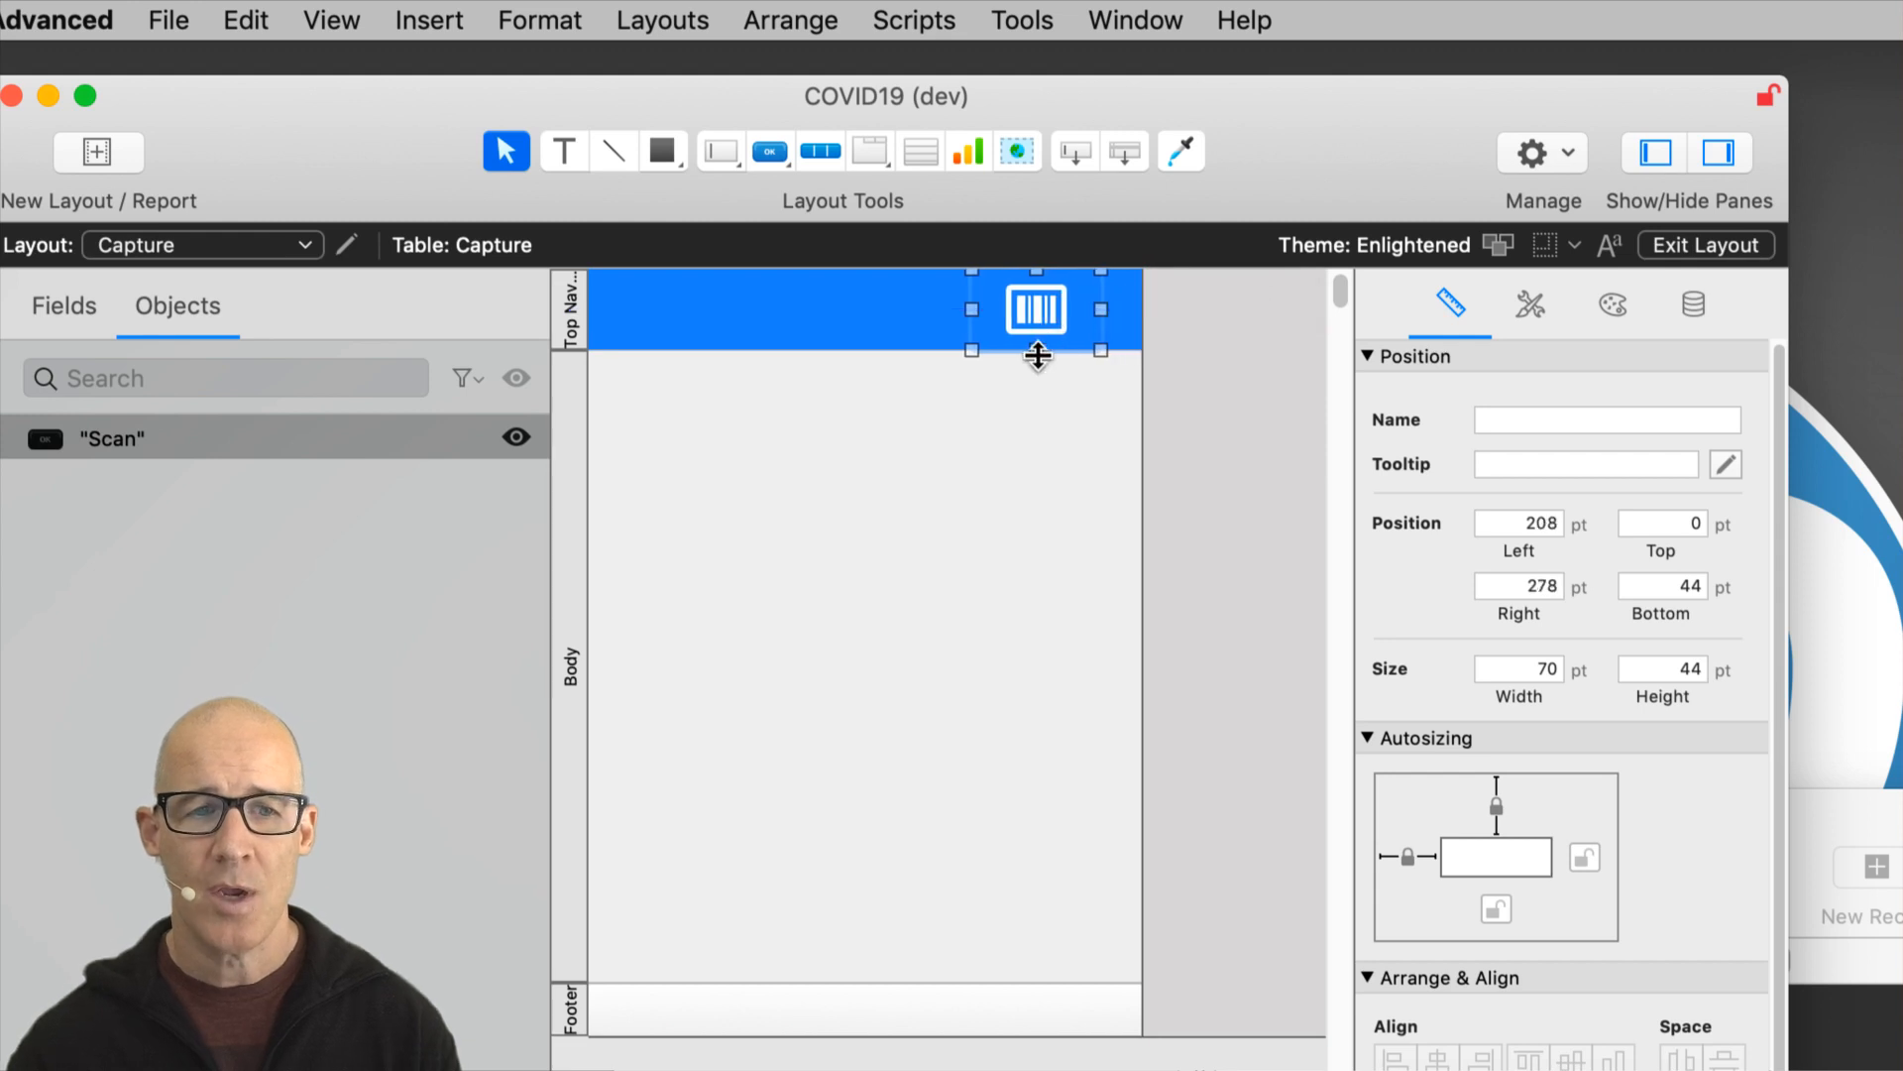
Step: Copy the layout's 300 pt width and set it as the Scan button's right position
left_click(1204, 374)
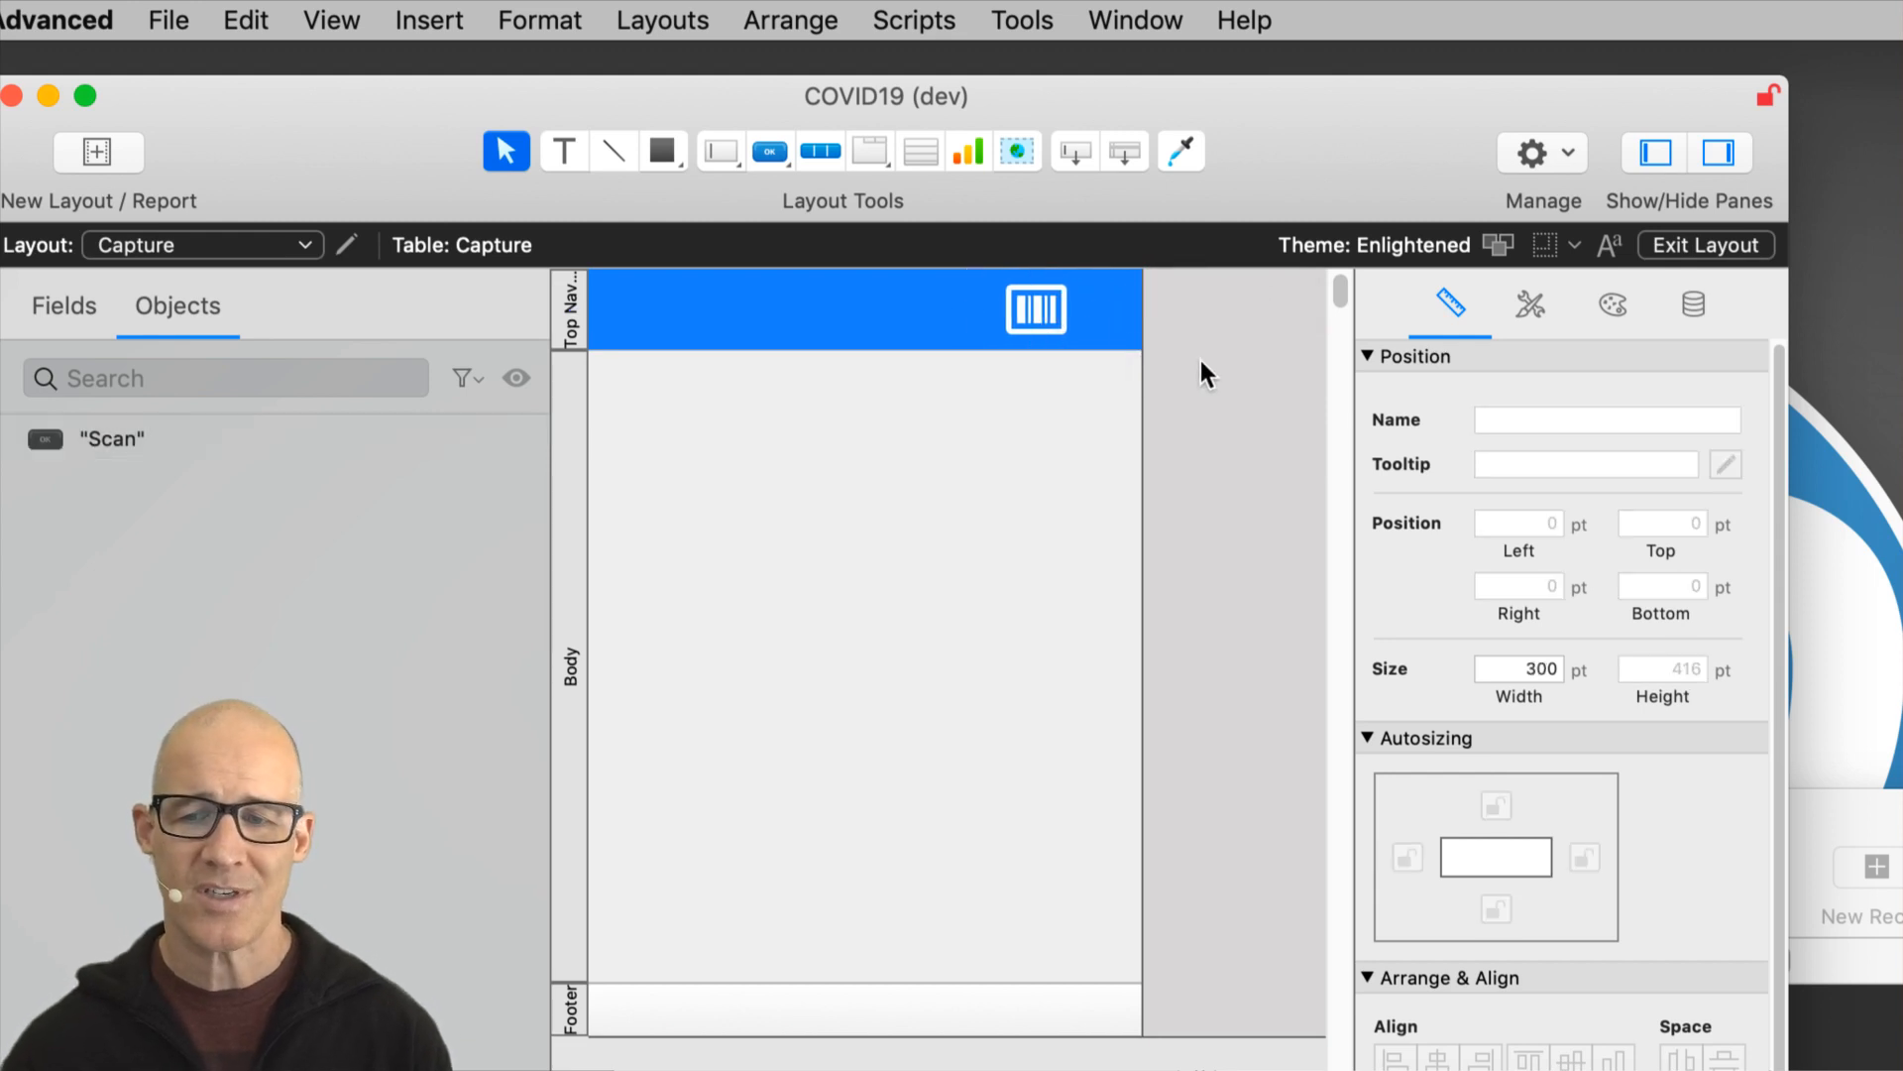
left_click(570, 314)
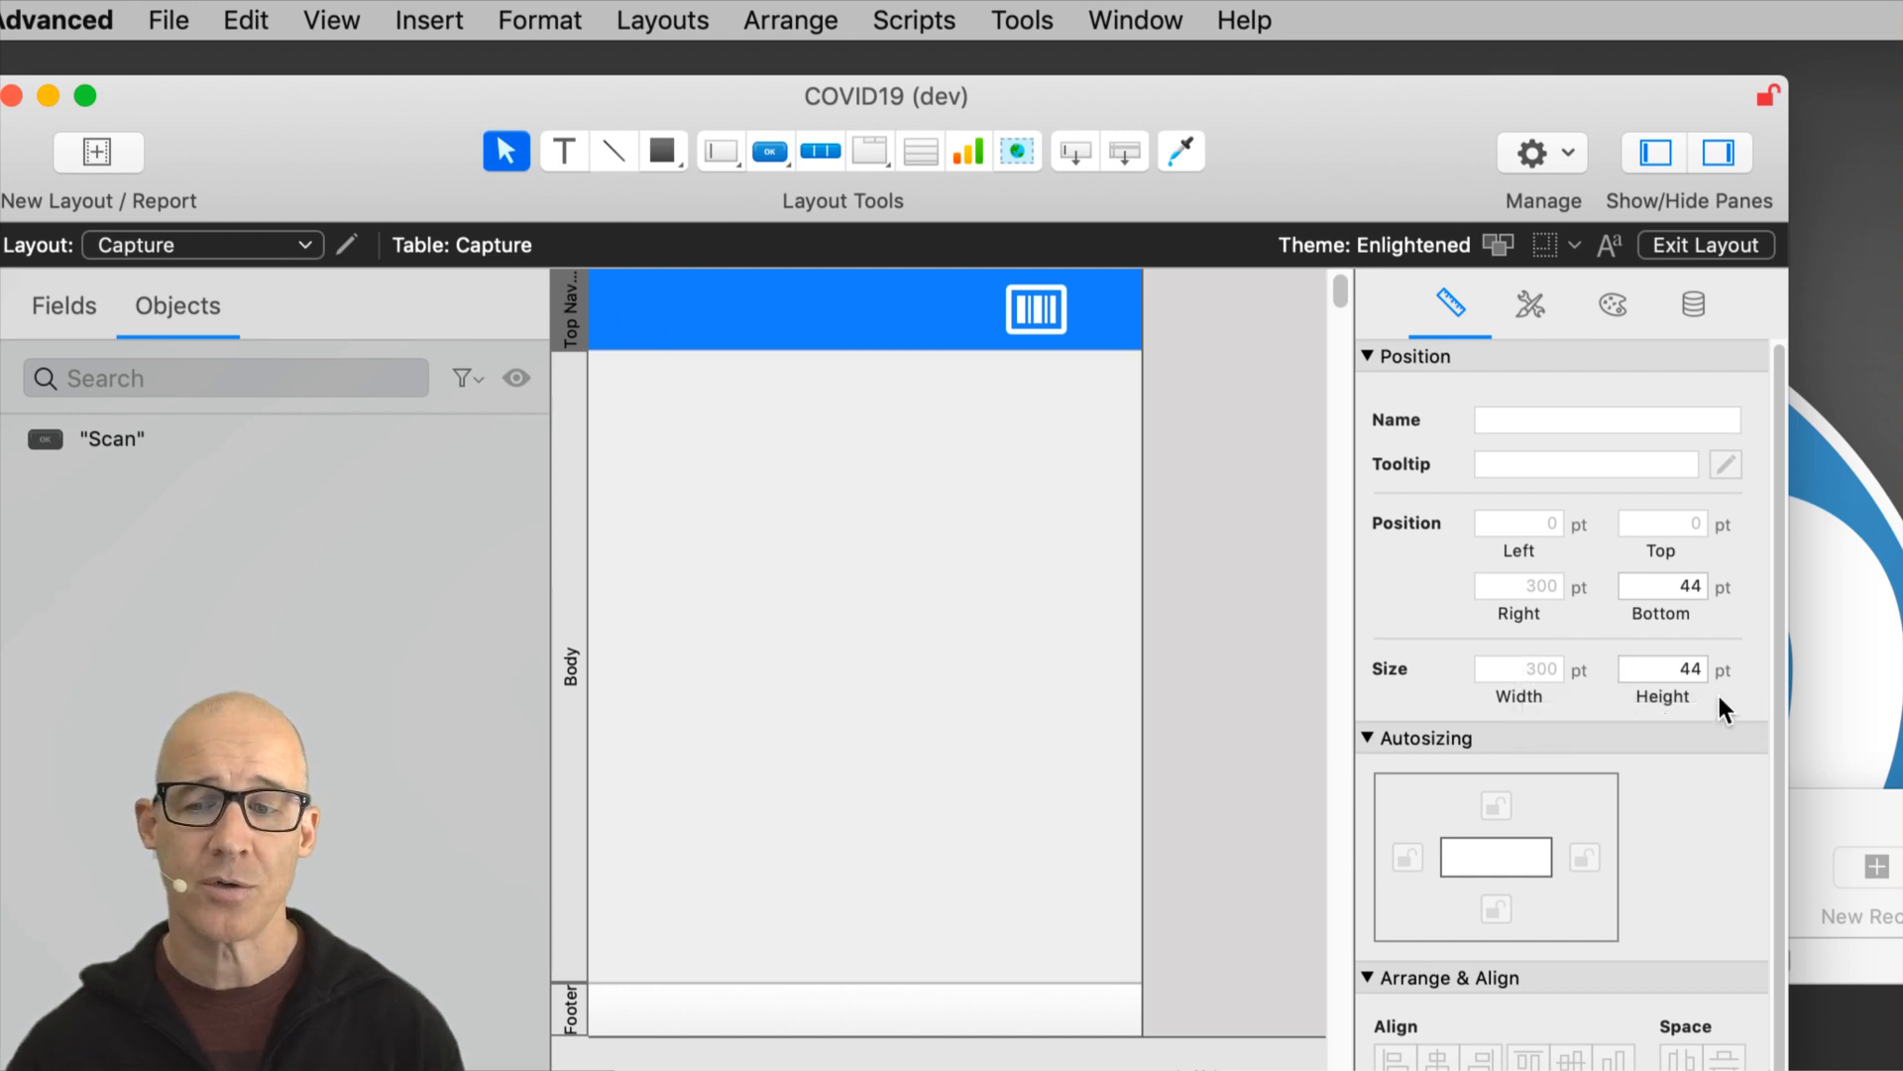
left_click(1201, 428)
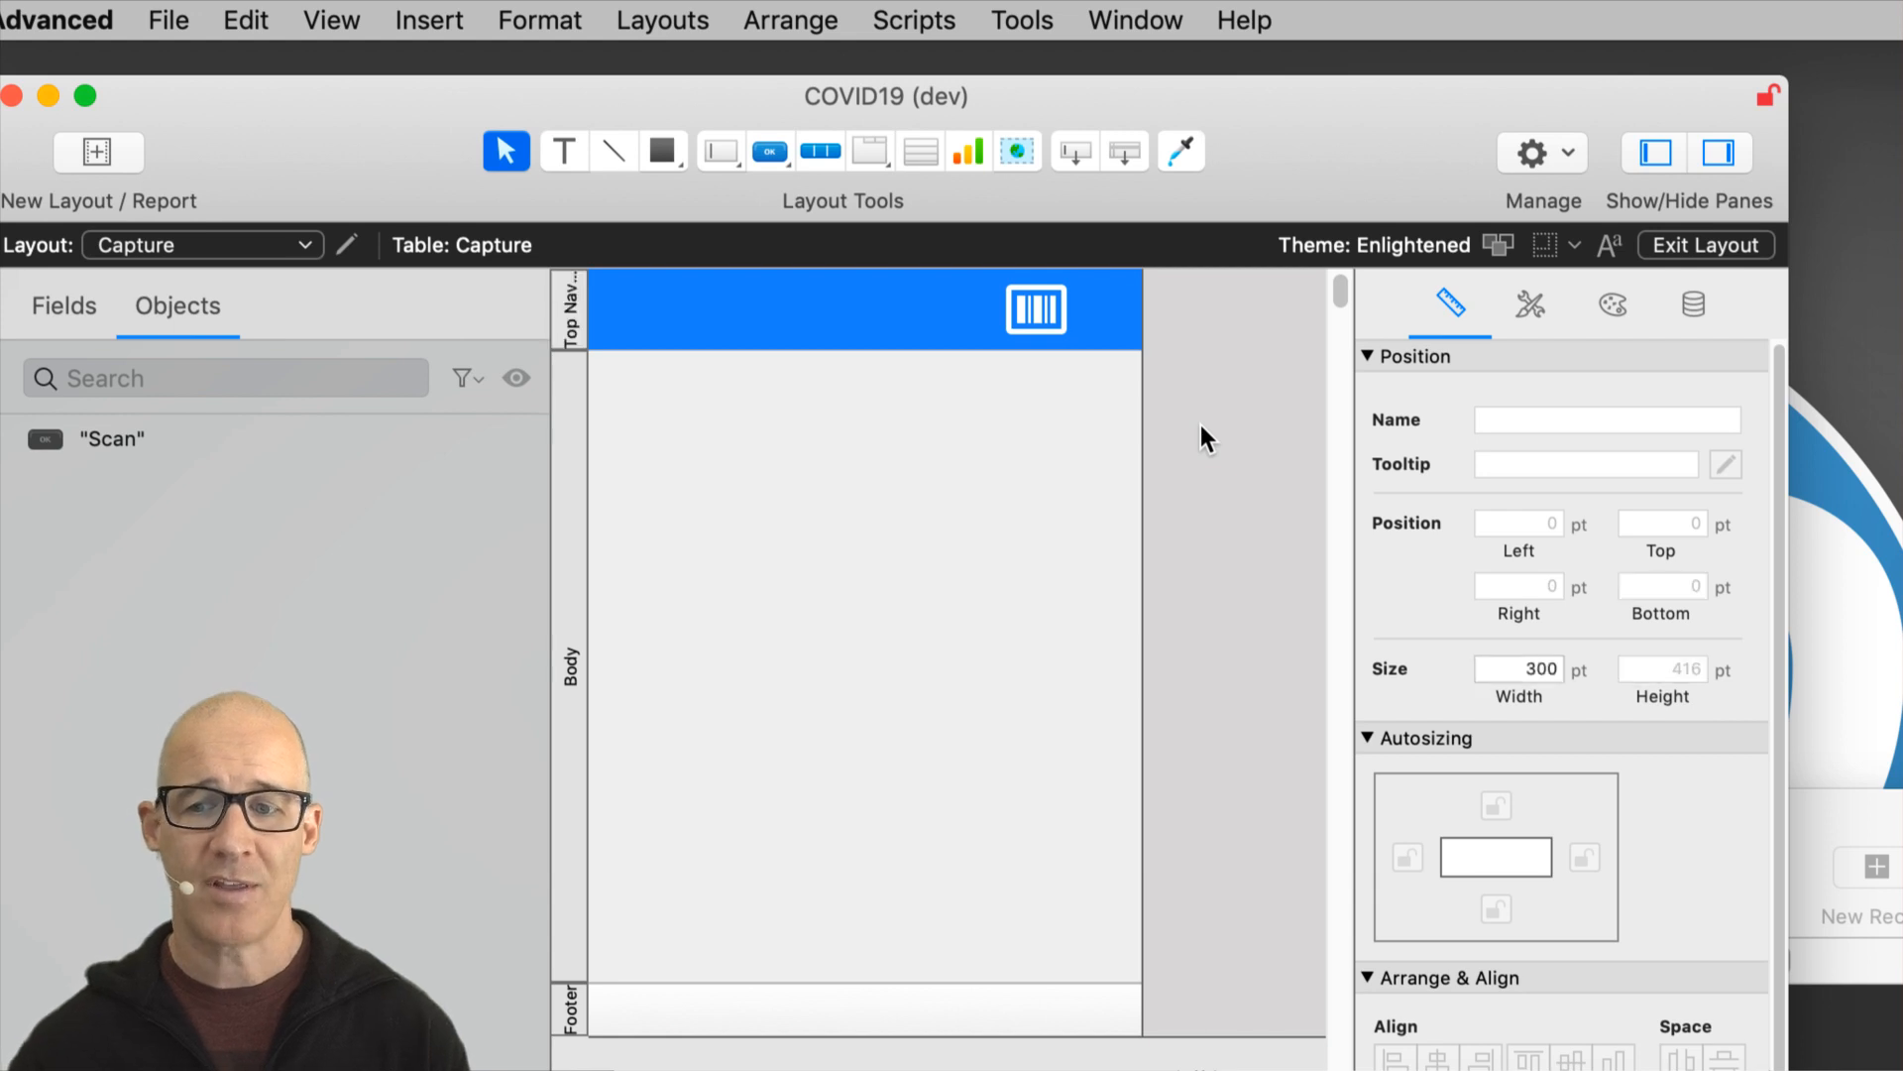
left_click(1525, 669)
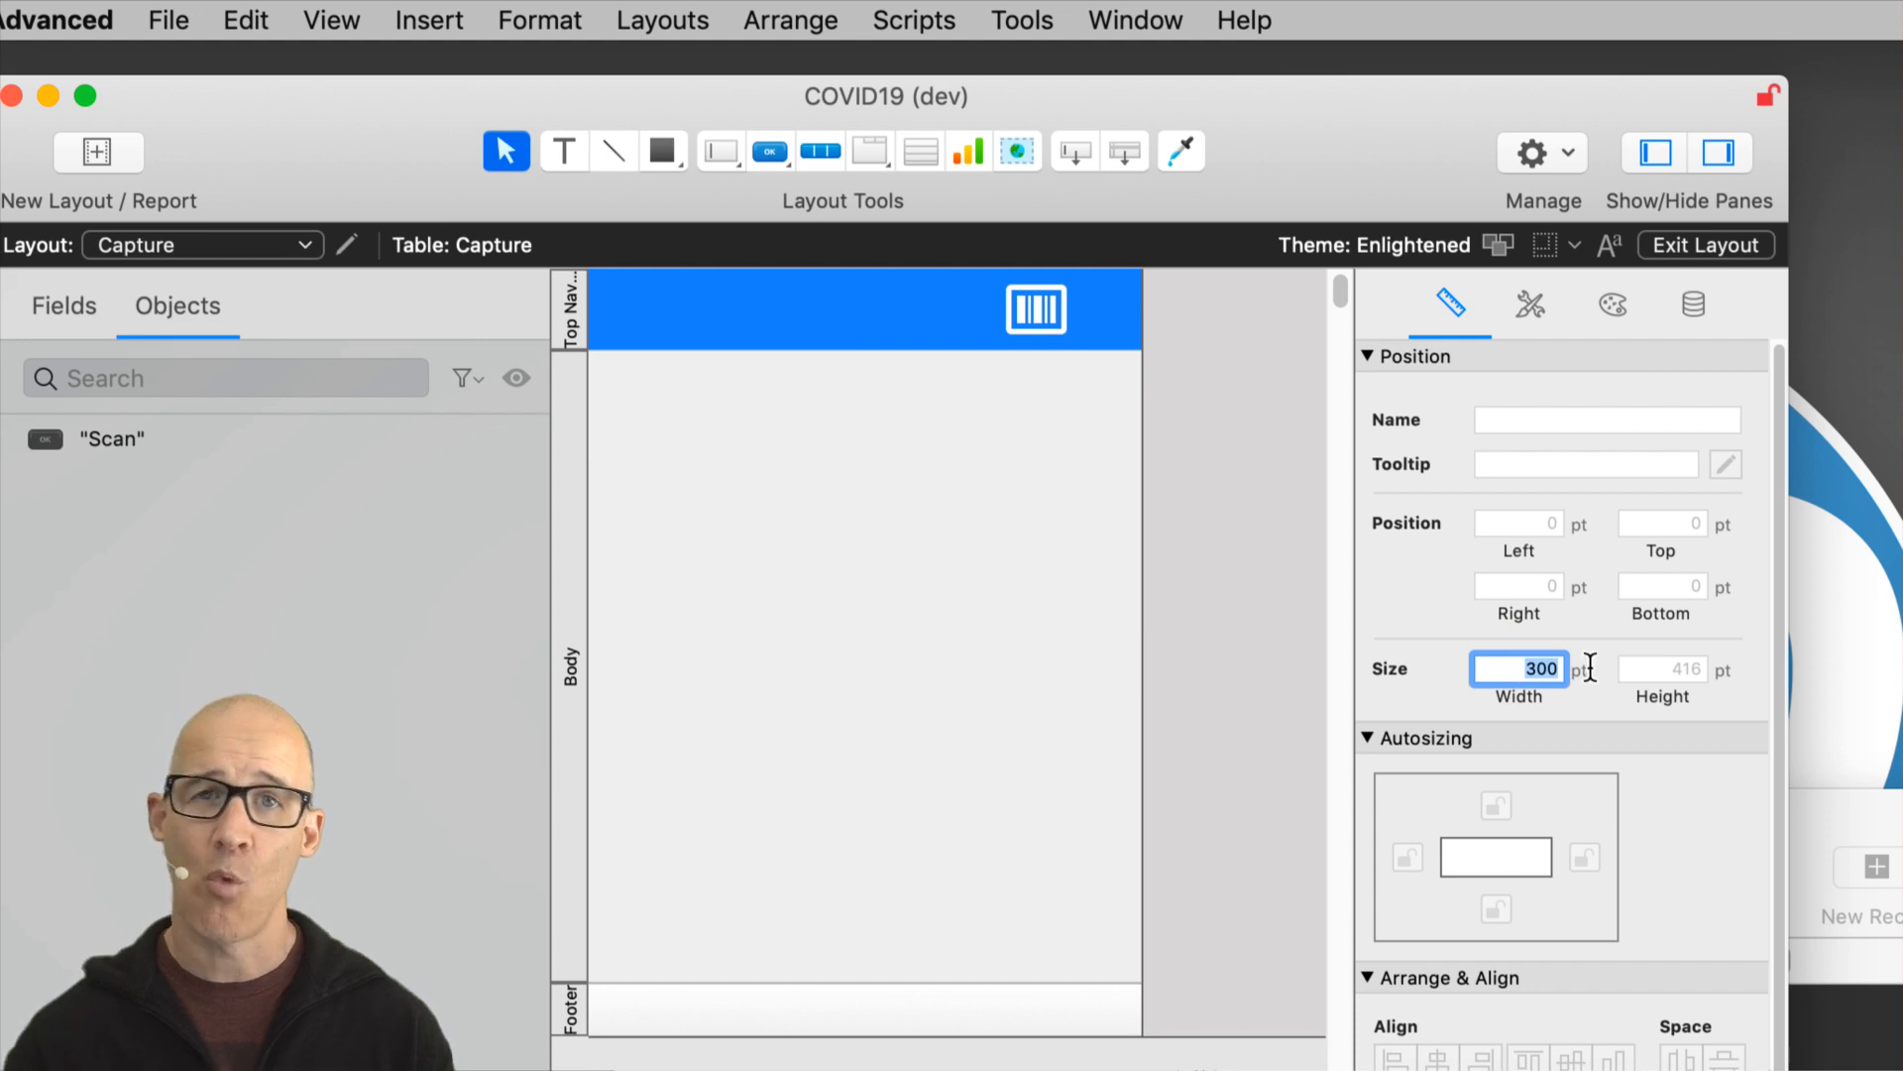
key("super+c")
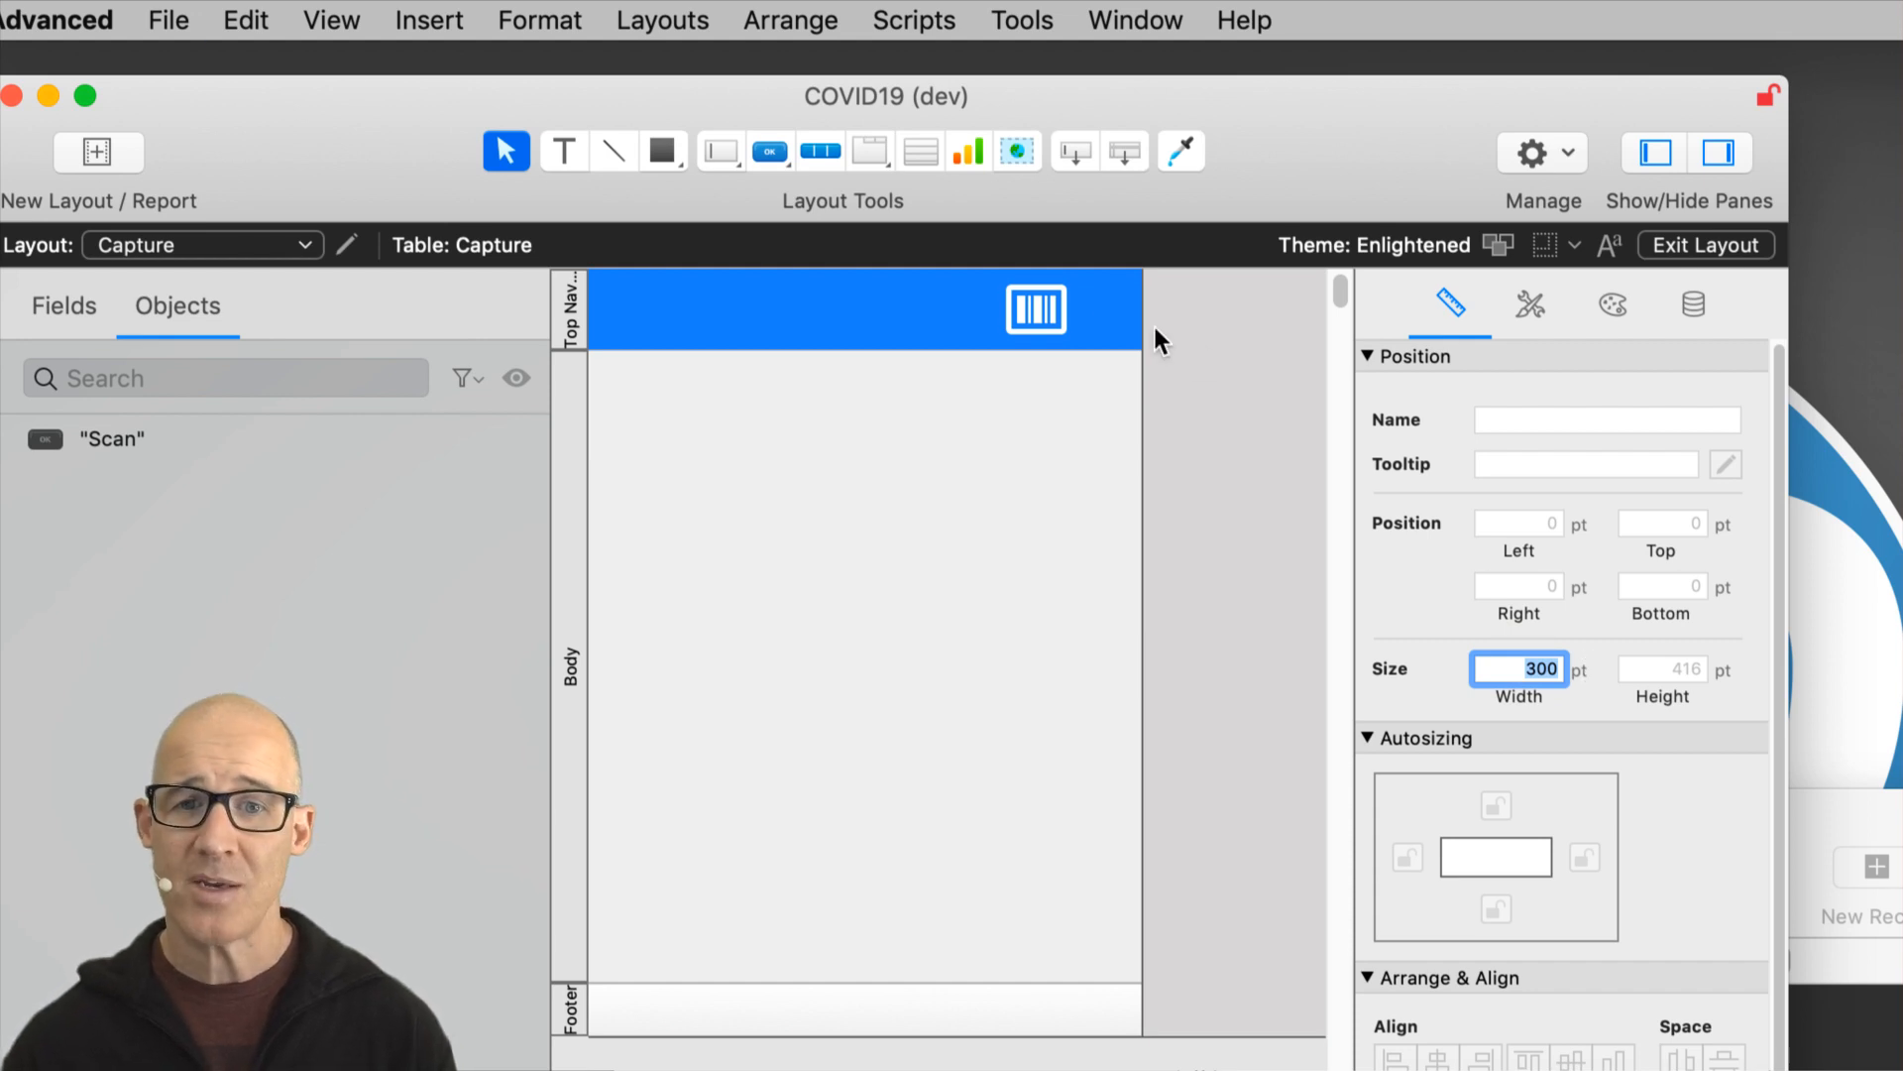
left_click(1037, 305)
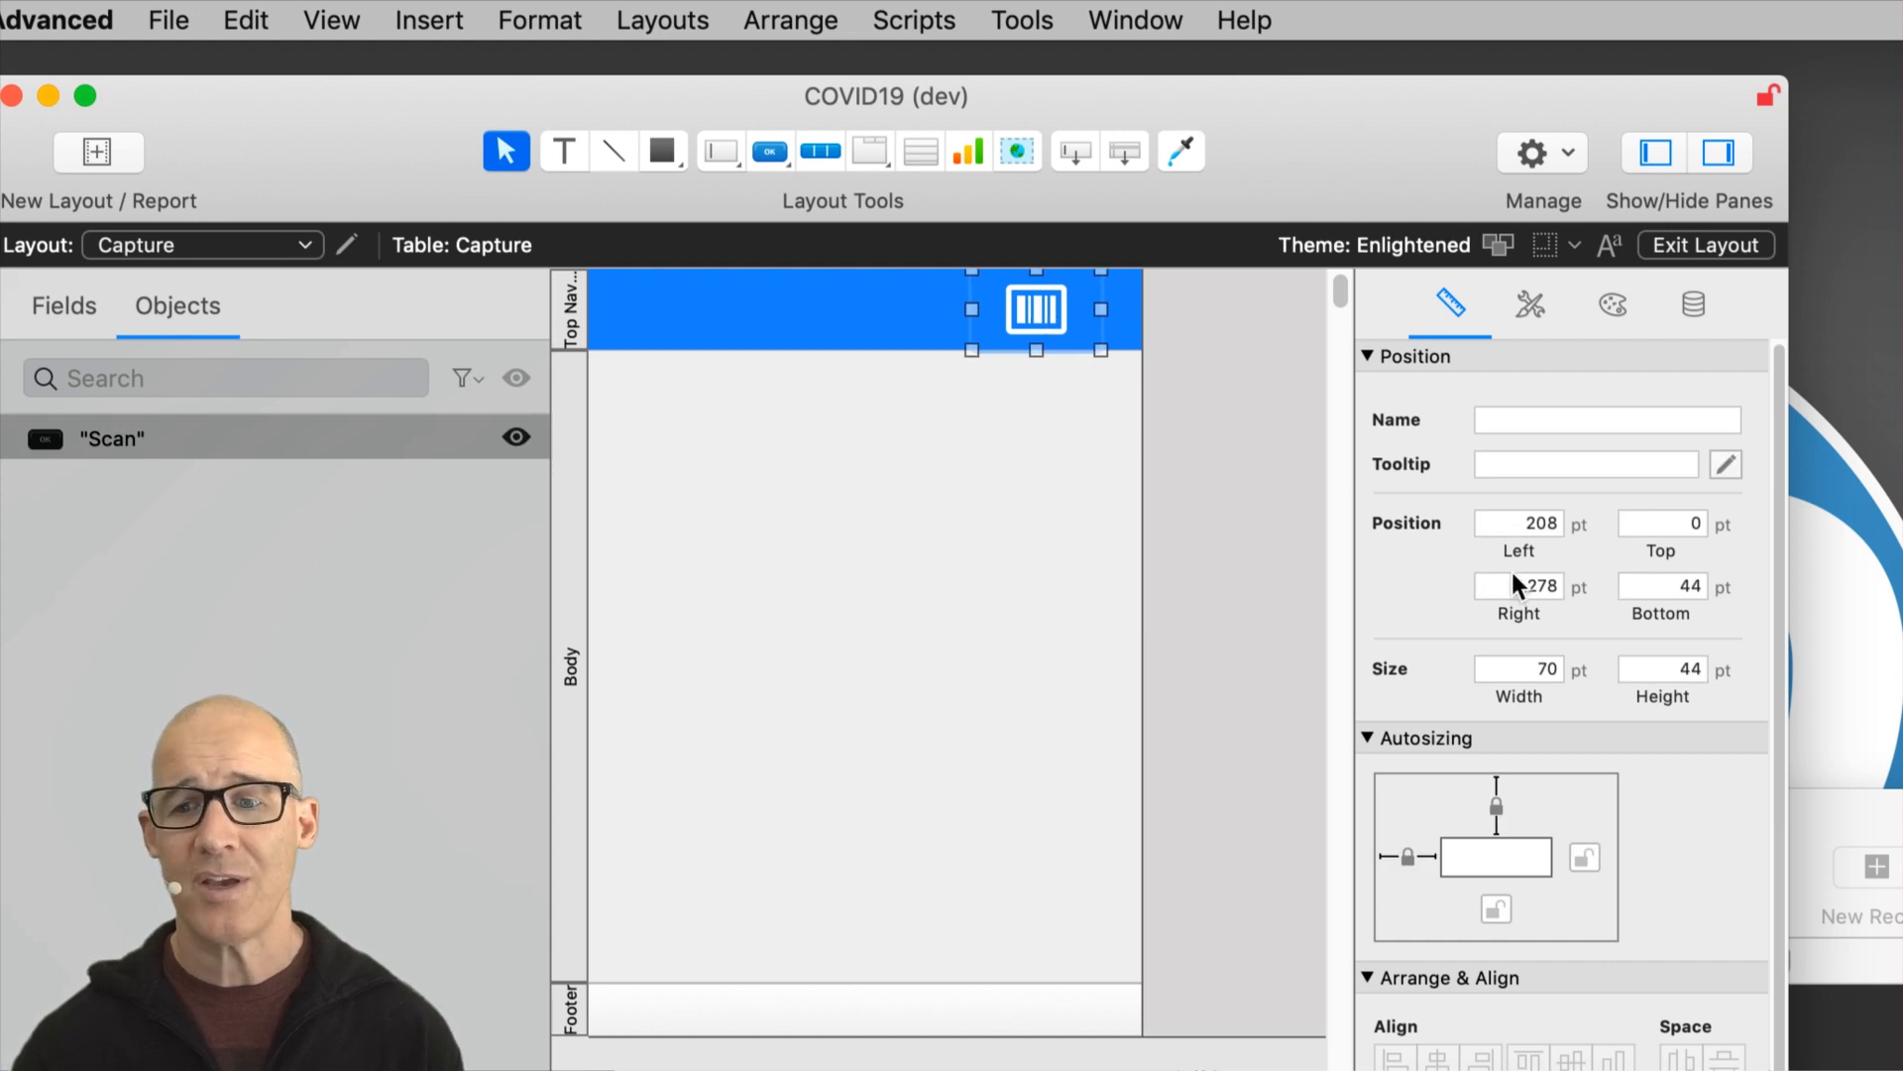
double_click(1540, 586)
key("super+v")
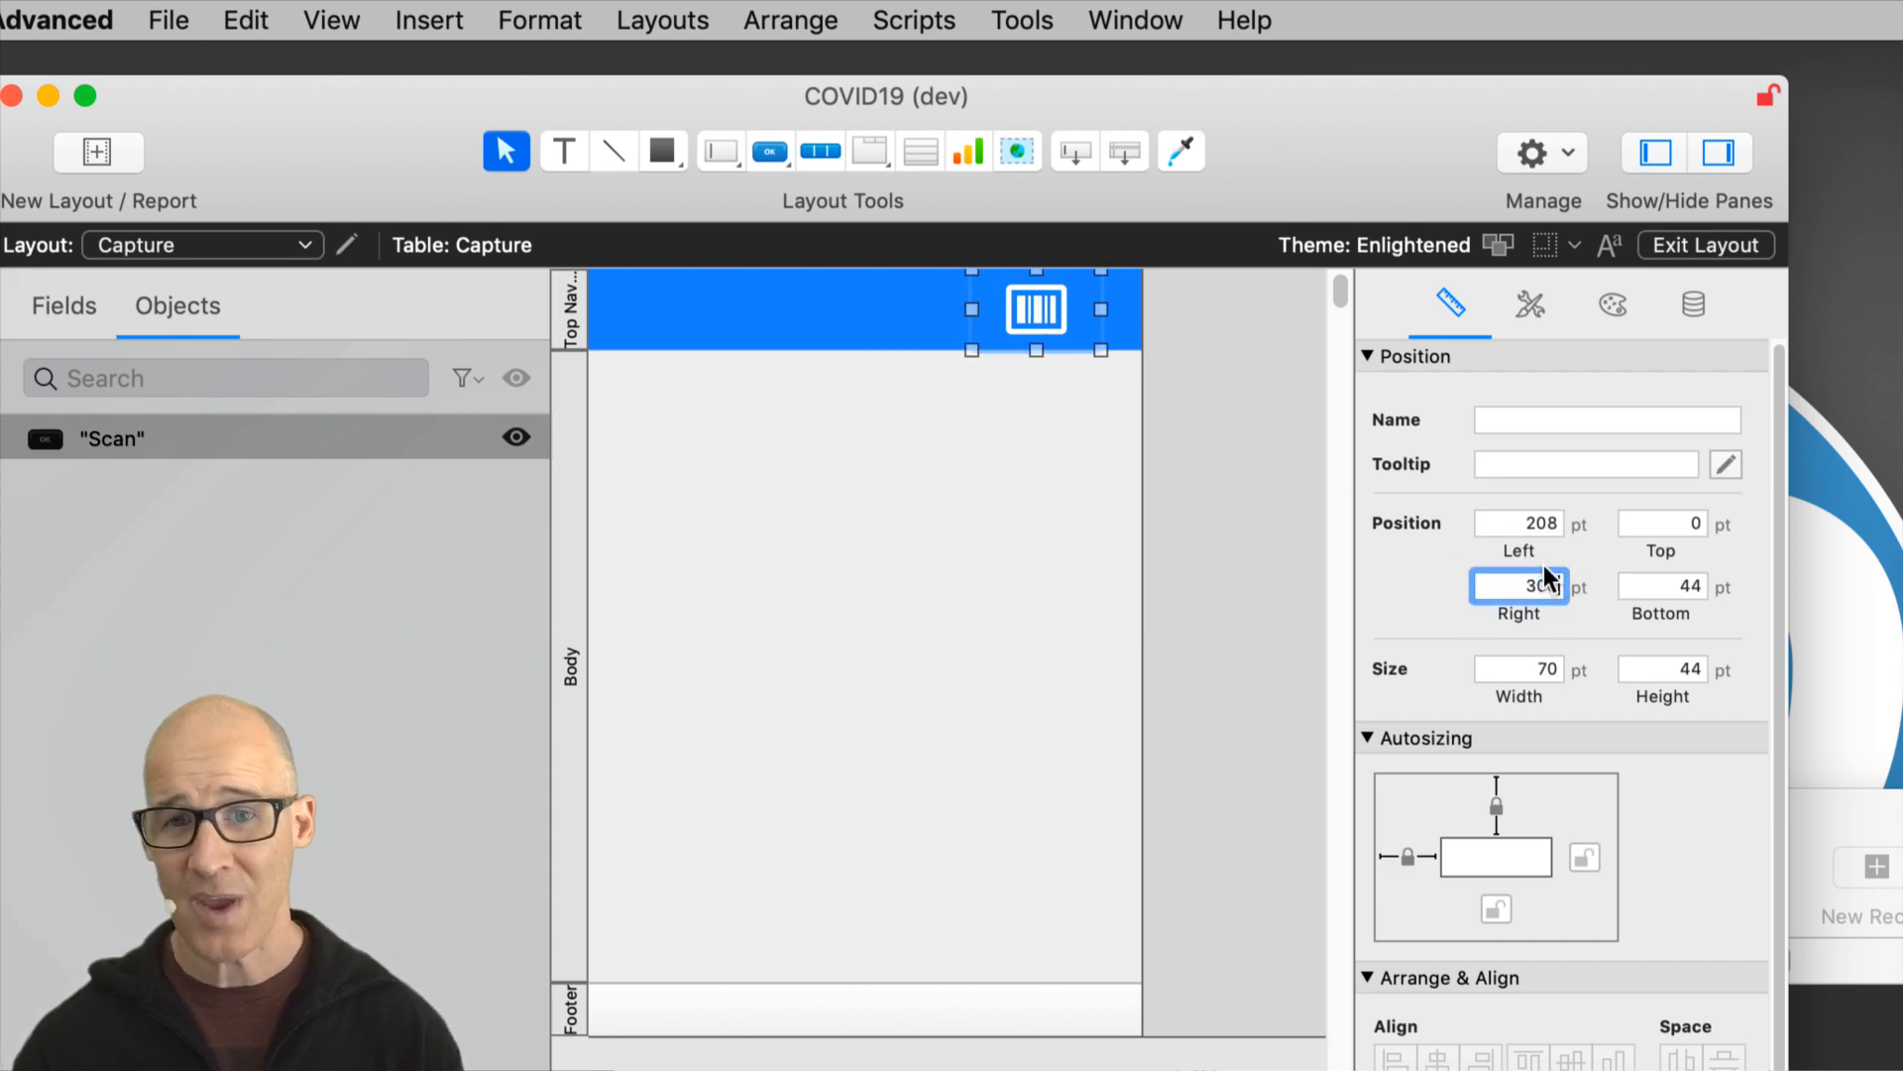
key("Tab")
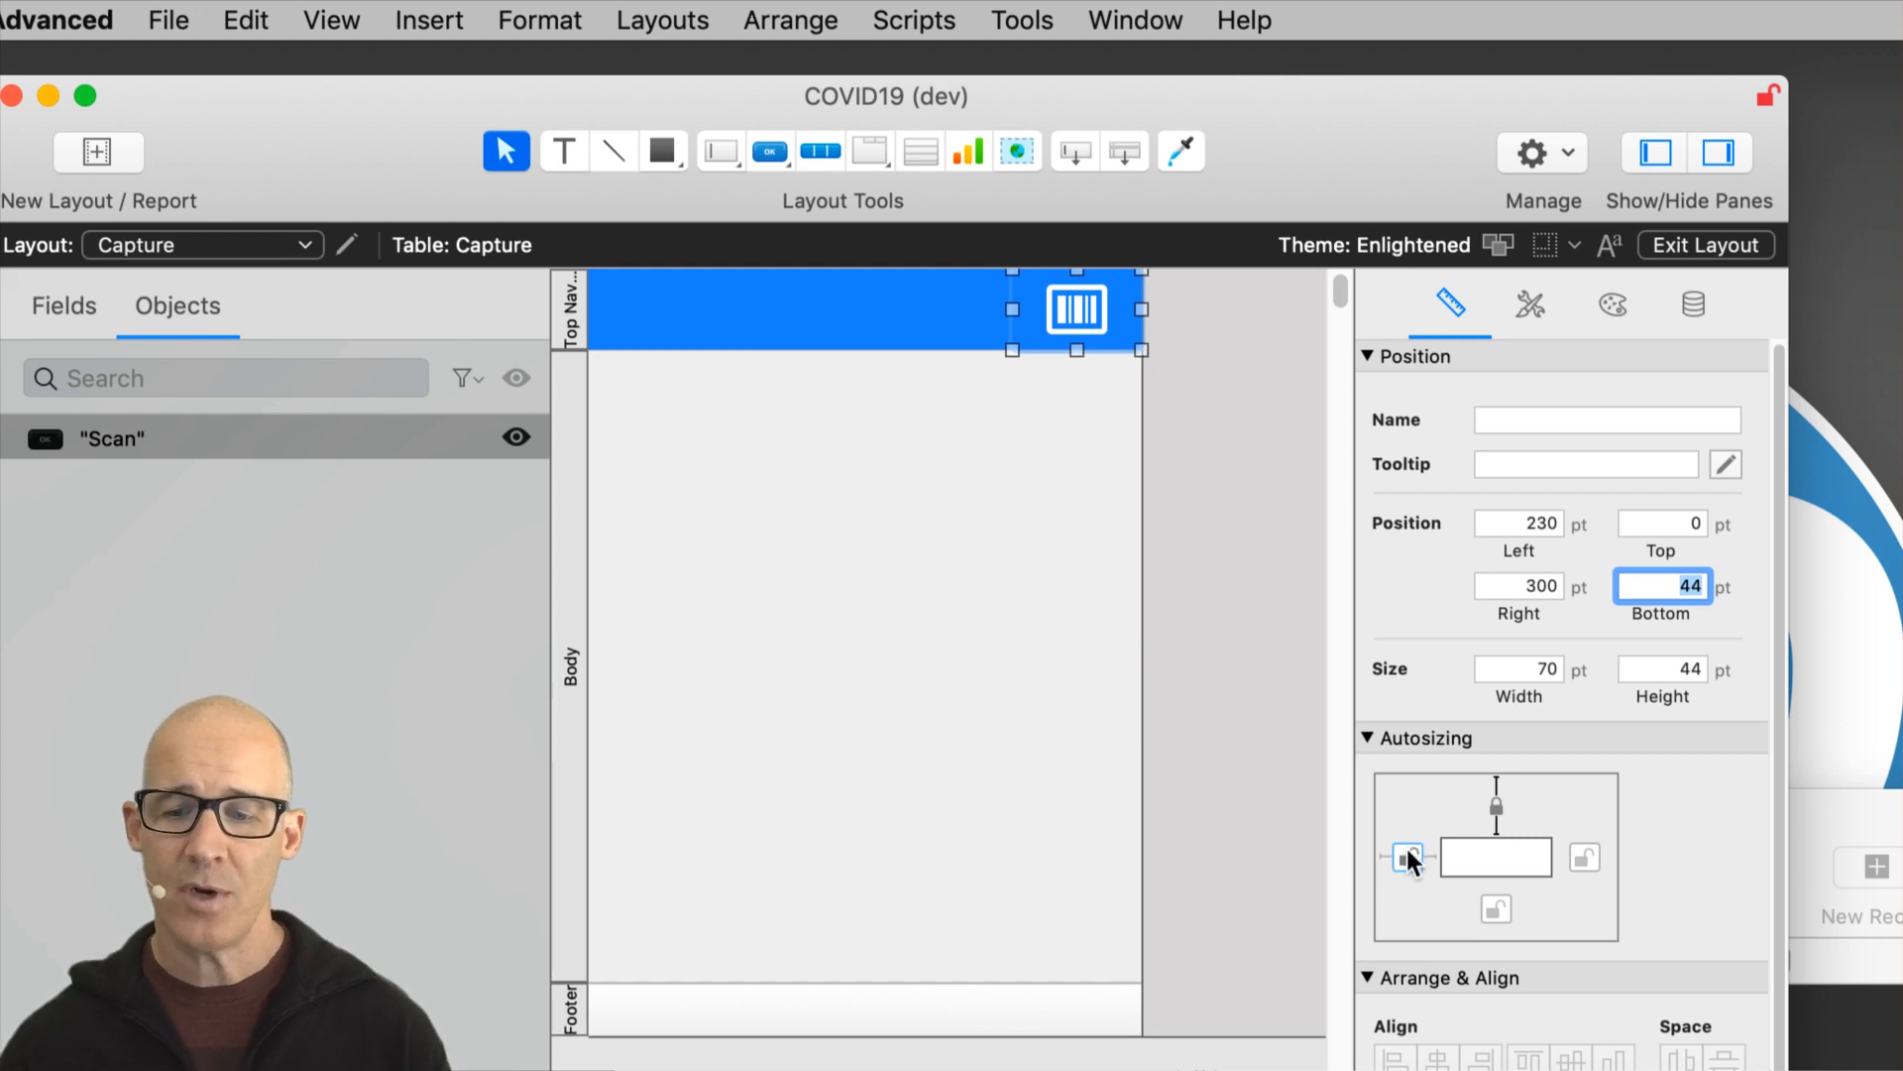
Step: Anchor the Scan button to the right side instead of the left, and test it in Browse mode by widening the window
left_click(1582, 858)
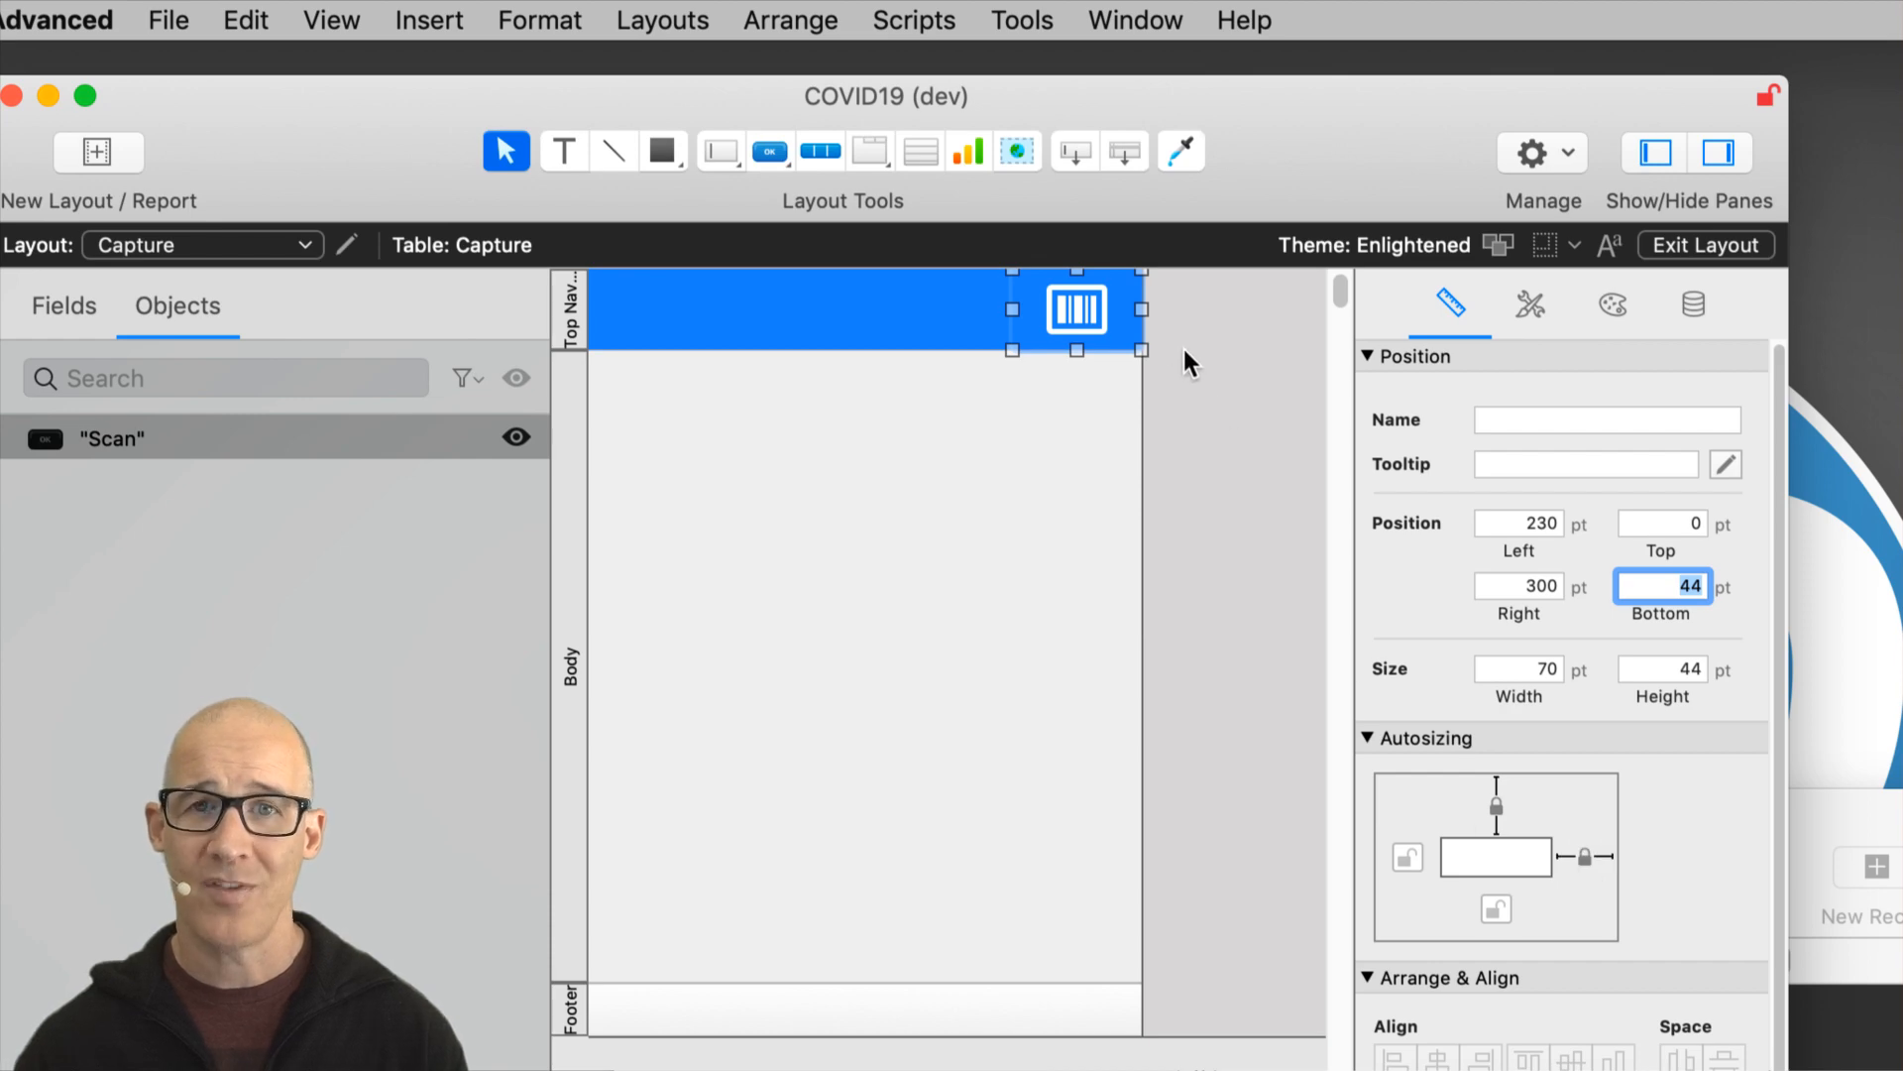
left_click(1184, 351)
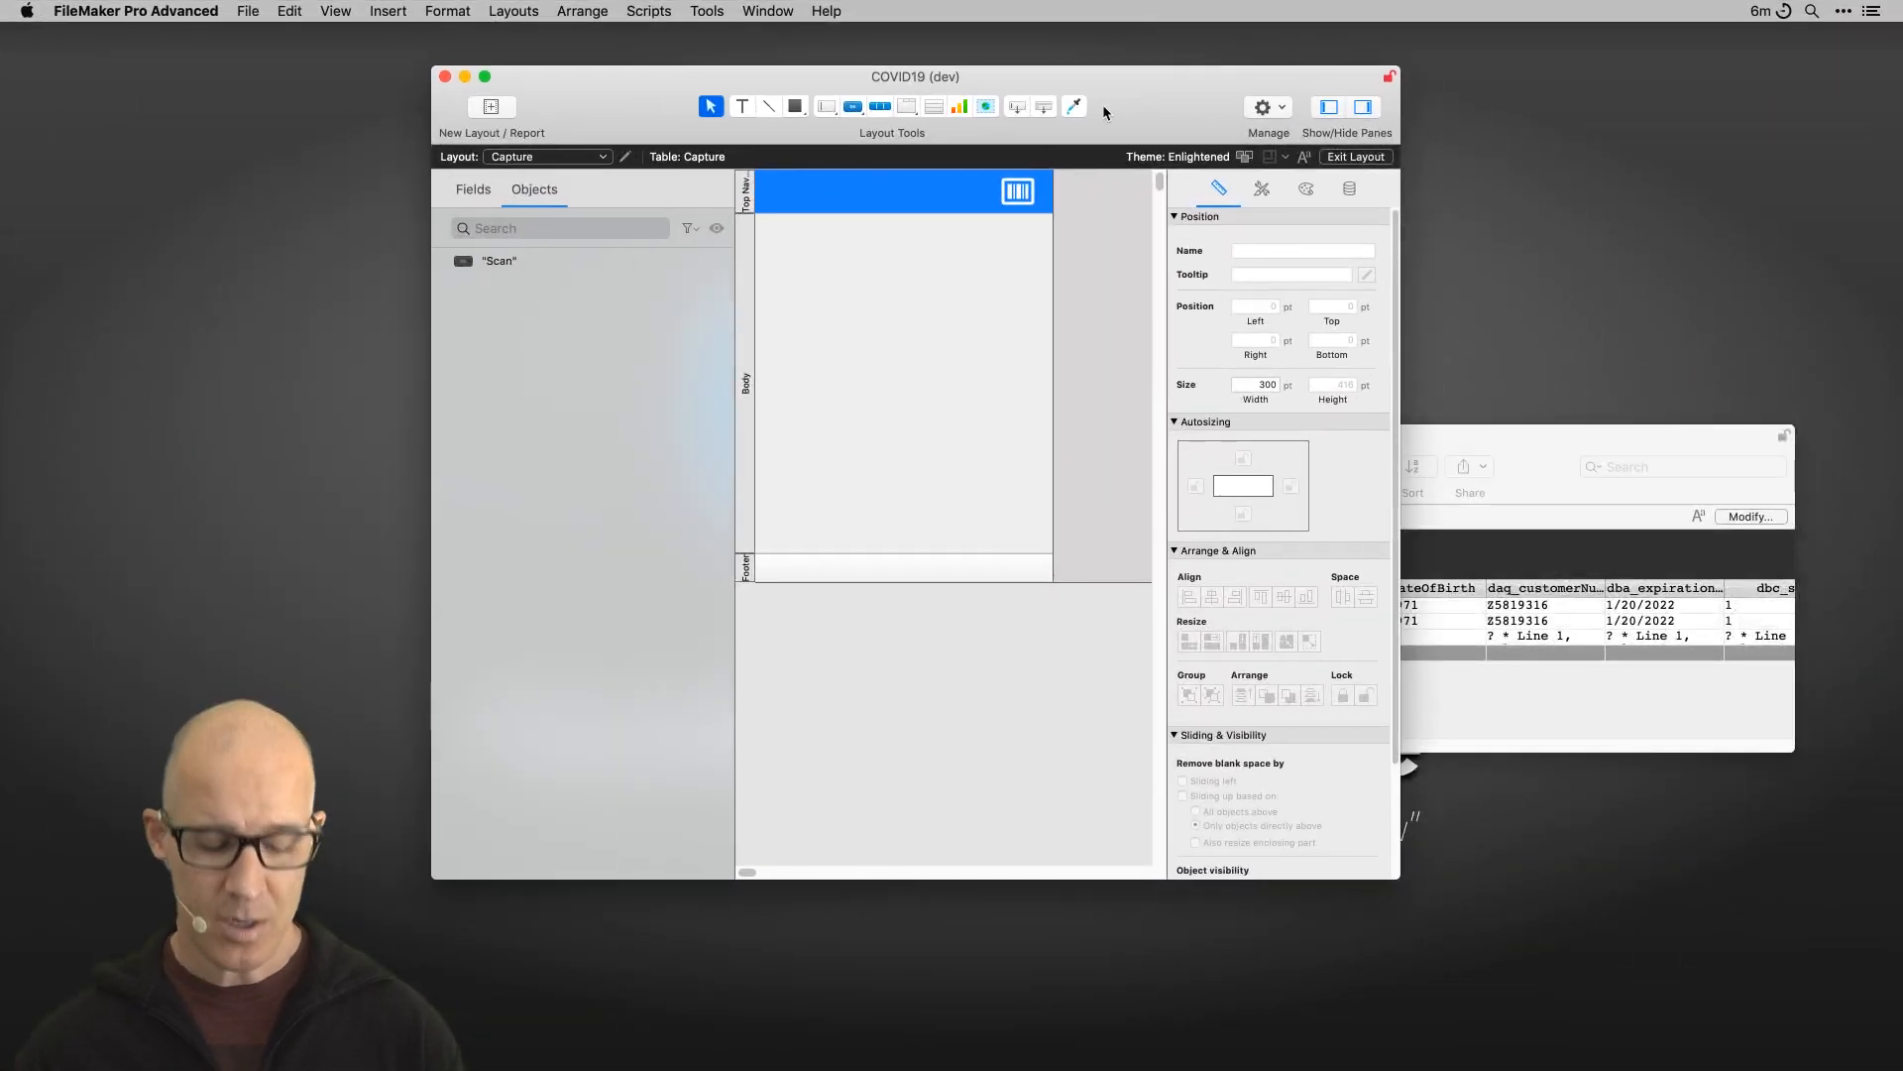
key("super+b")
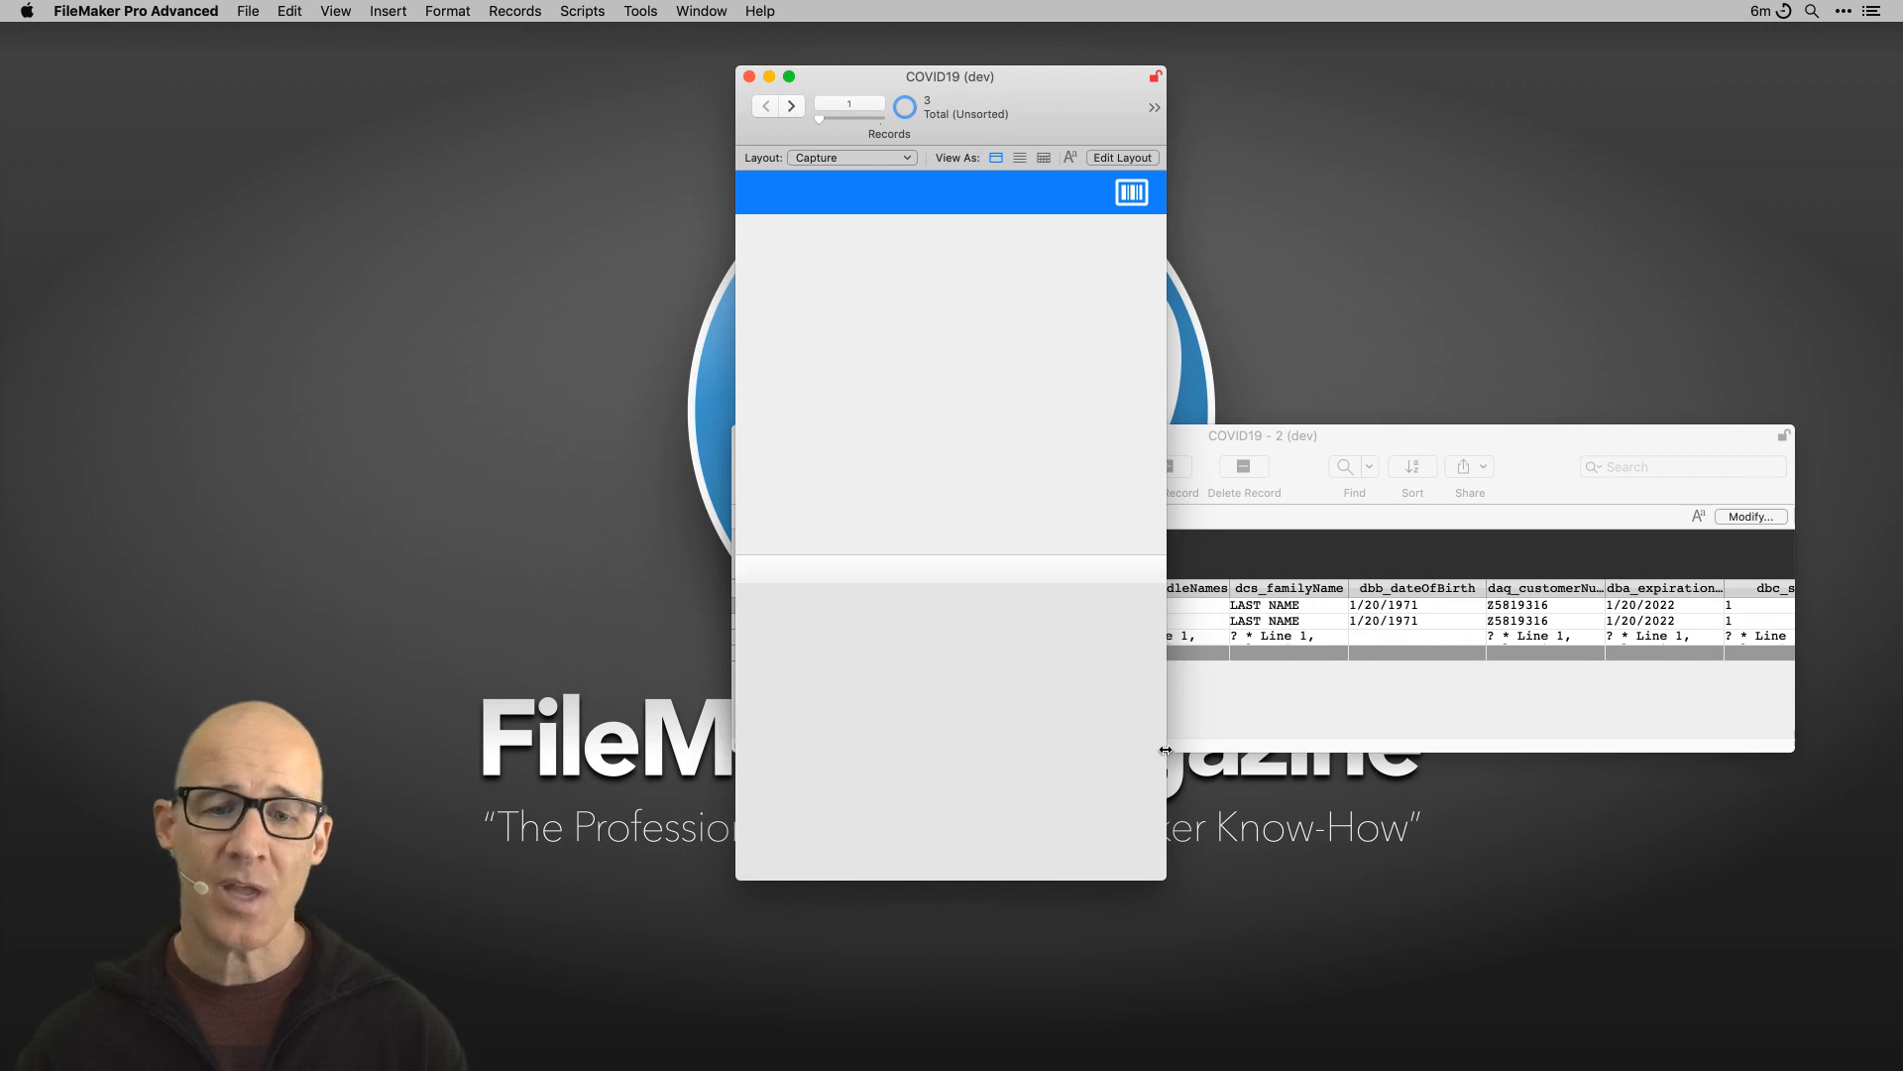
left_click_drag(1166, 755, 1392, 684)
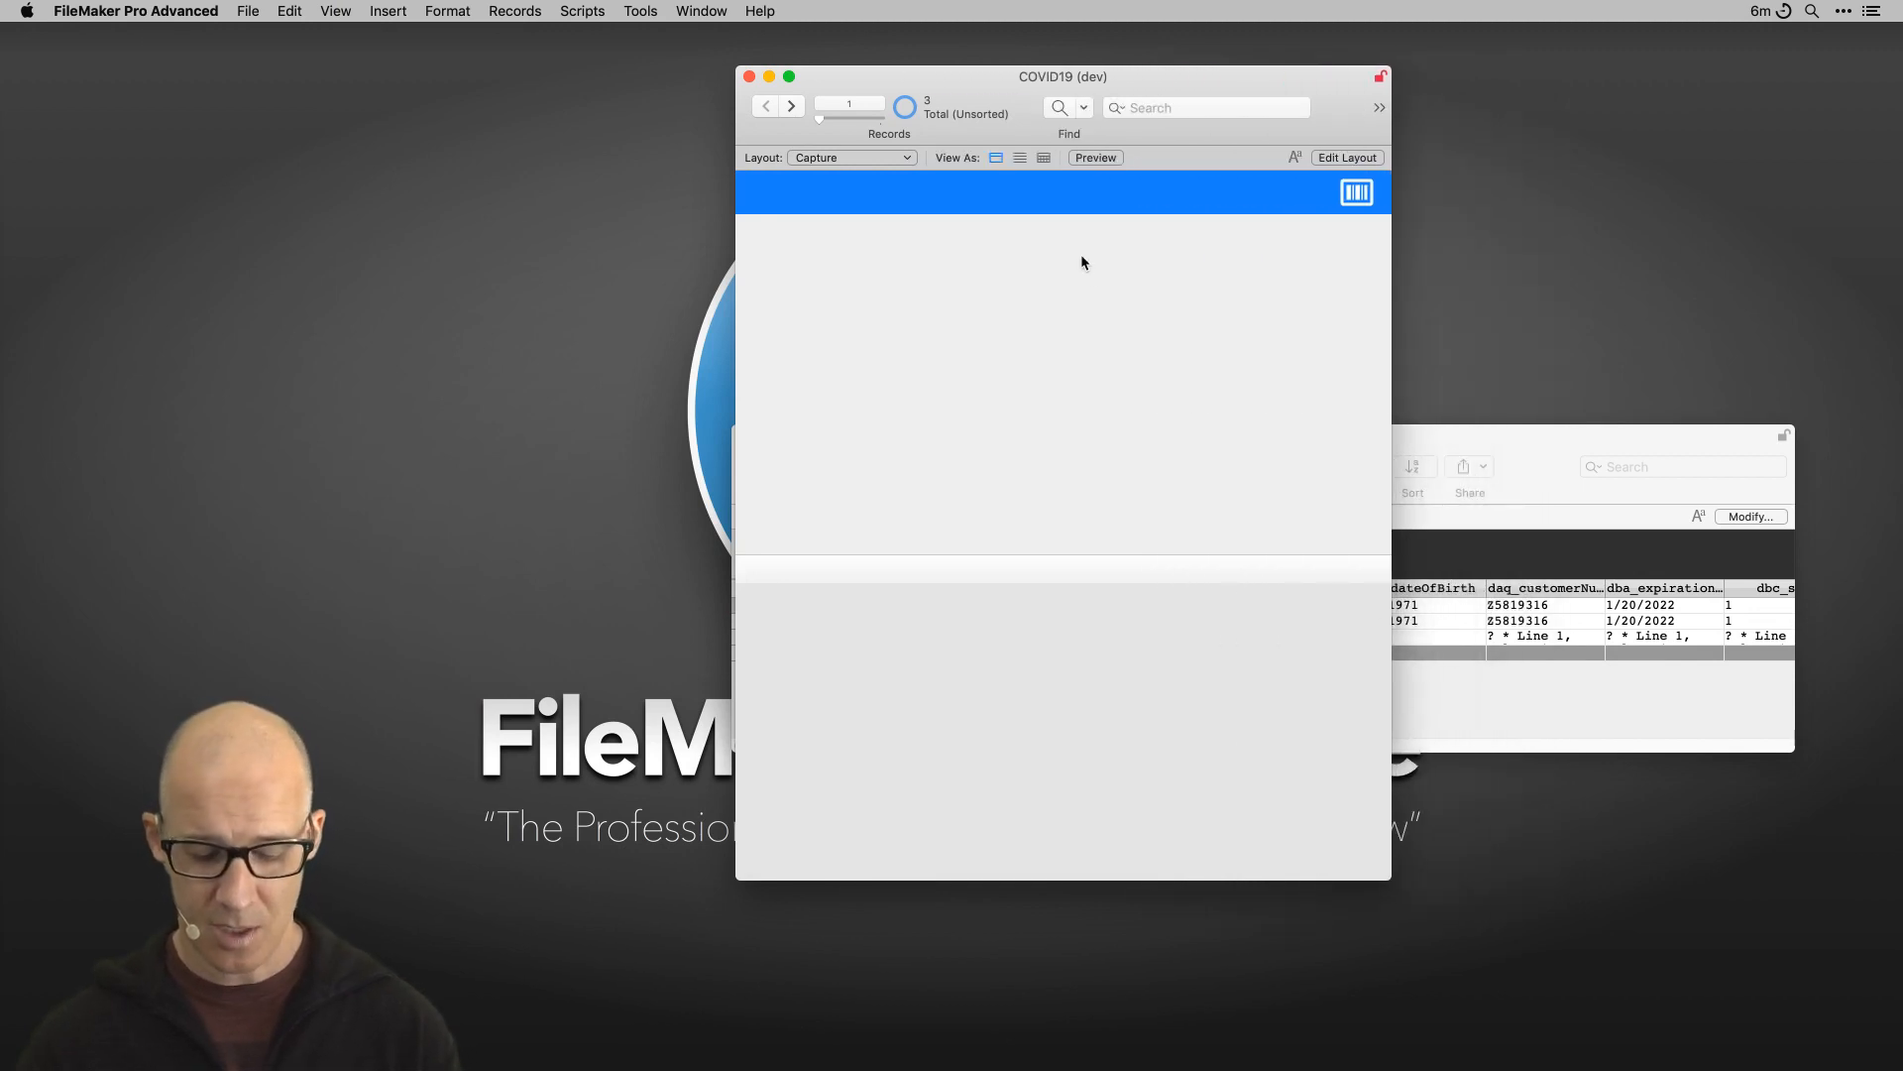
Step: In Layout mode, draw a rectangle about 13 by 16 pt beyond the body's lower right edge, anchored only to the right and bottom
key("super+l")
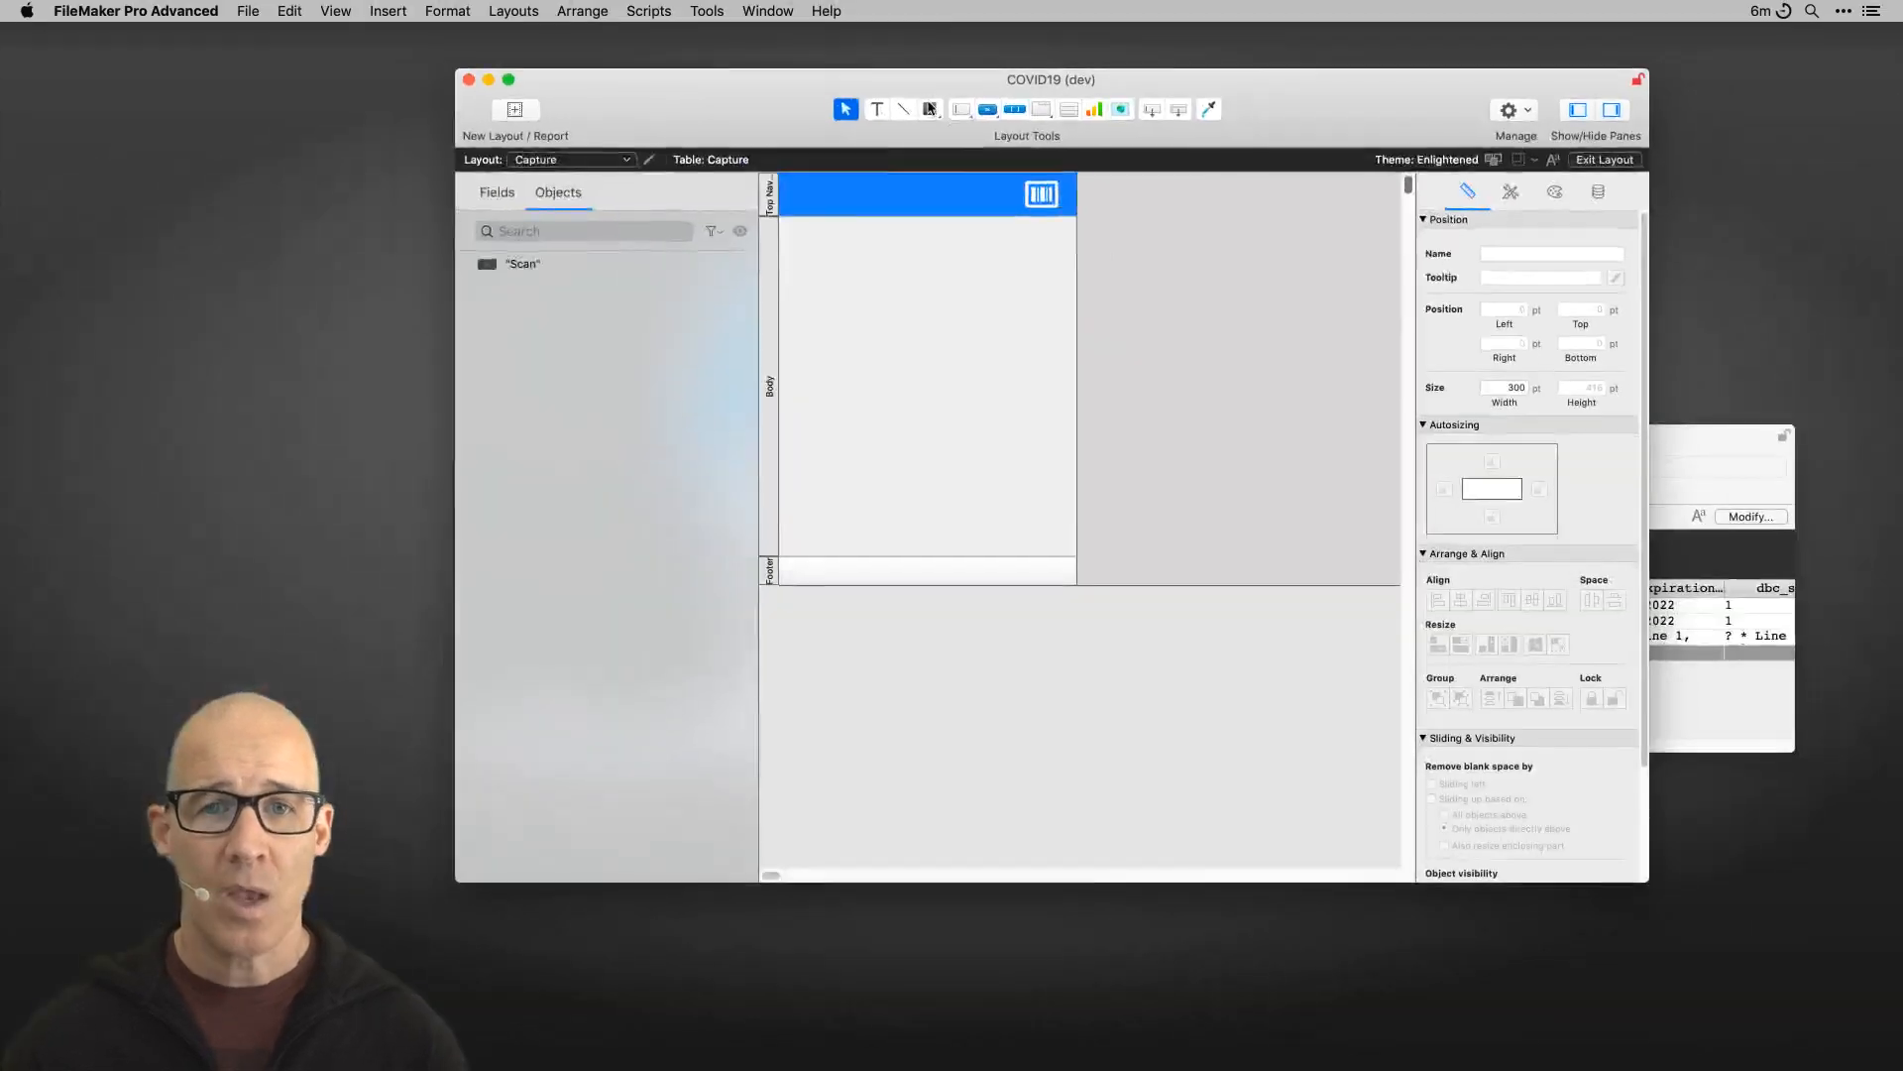
left_click(930, 110)
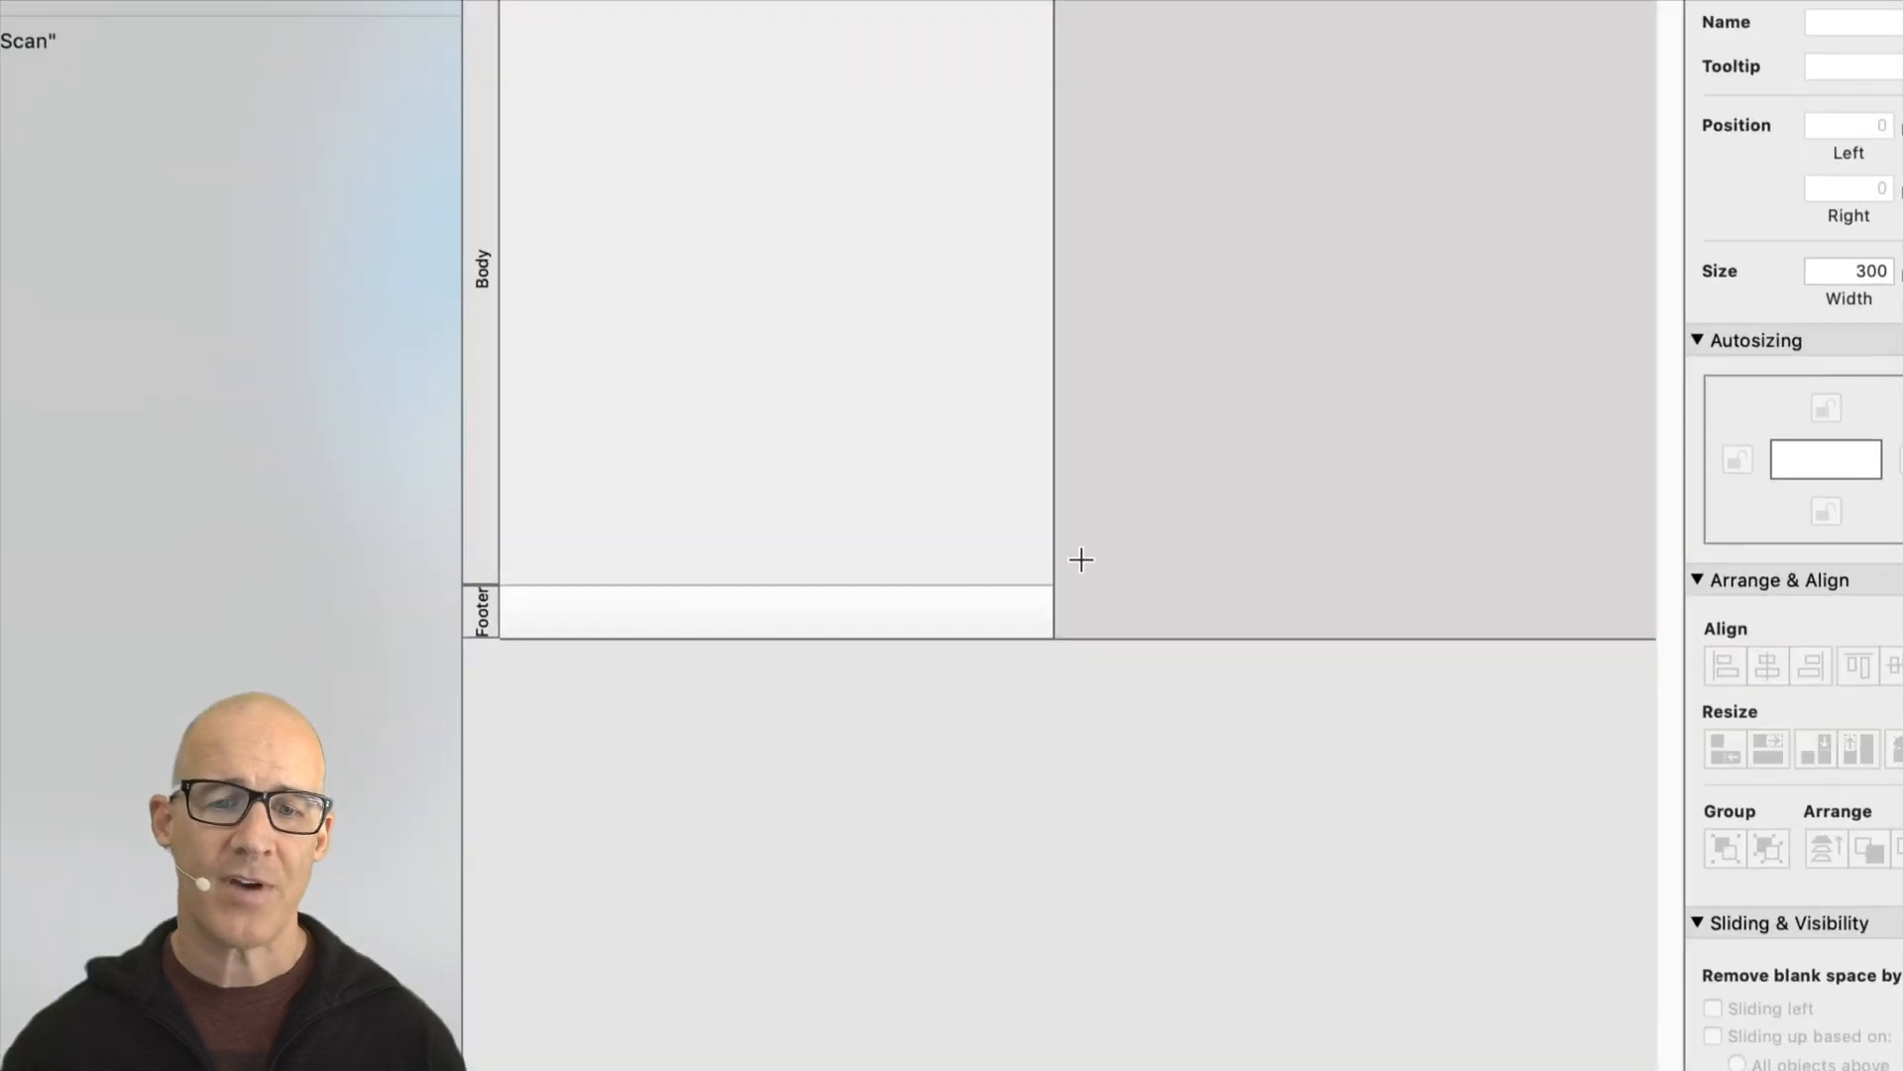
left_click_drag(1081, 555, 1103, 573)
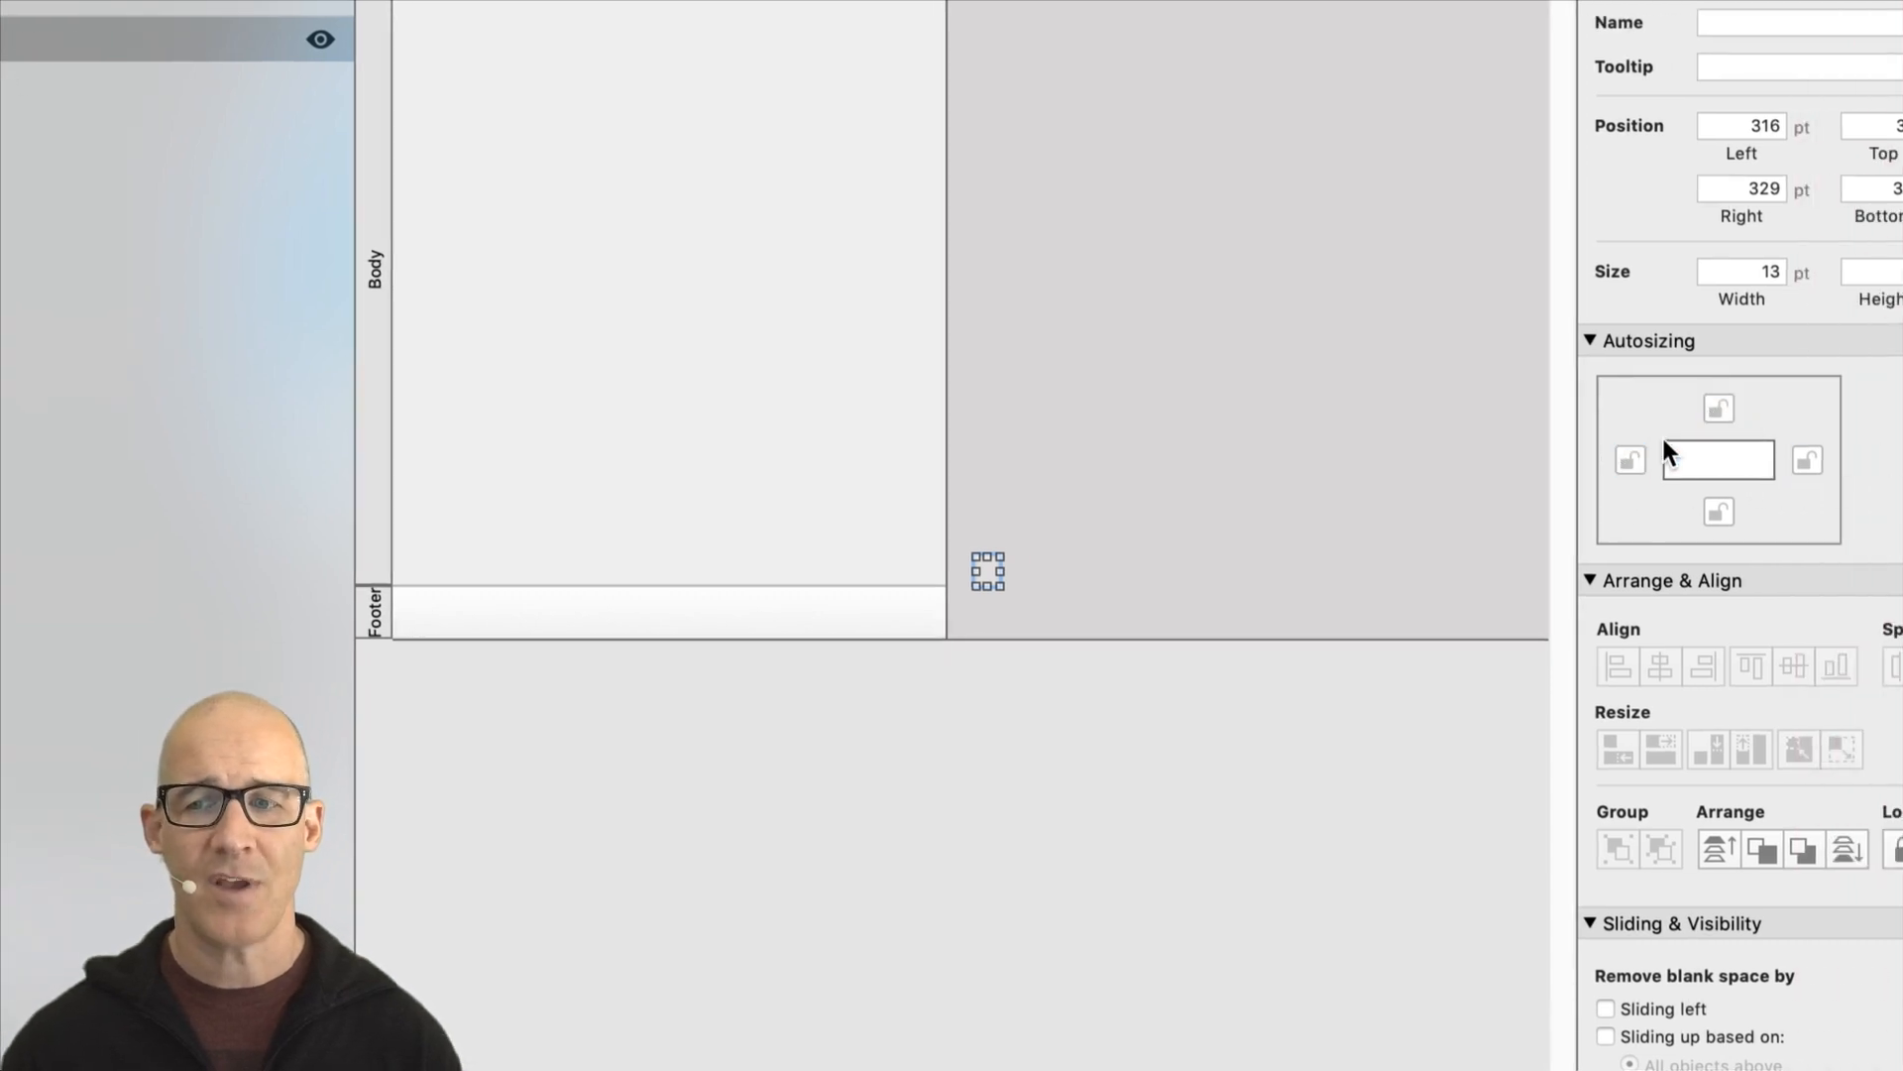
left_click(1715, 408)
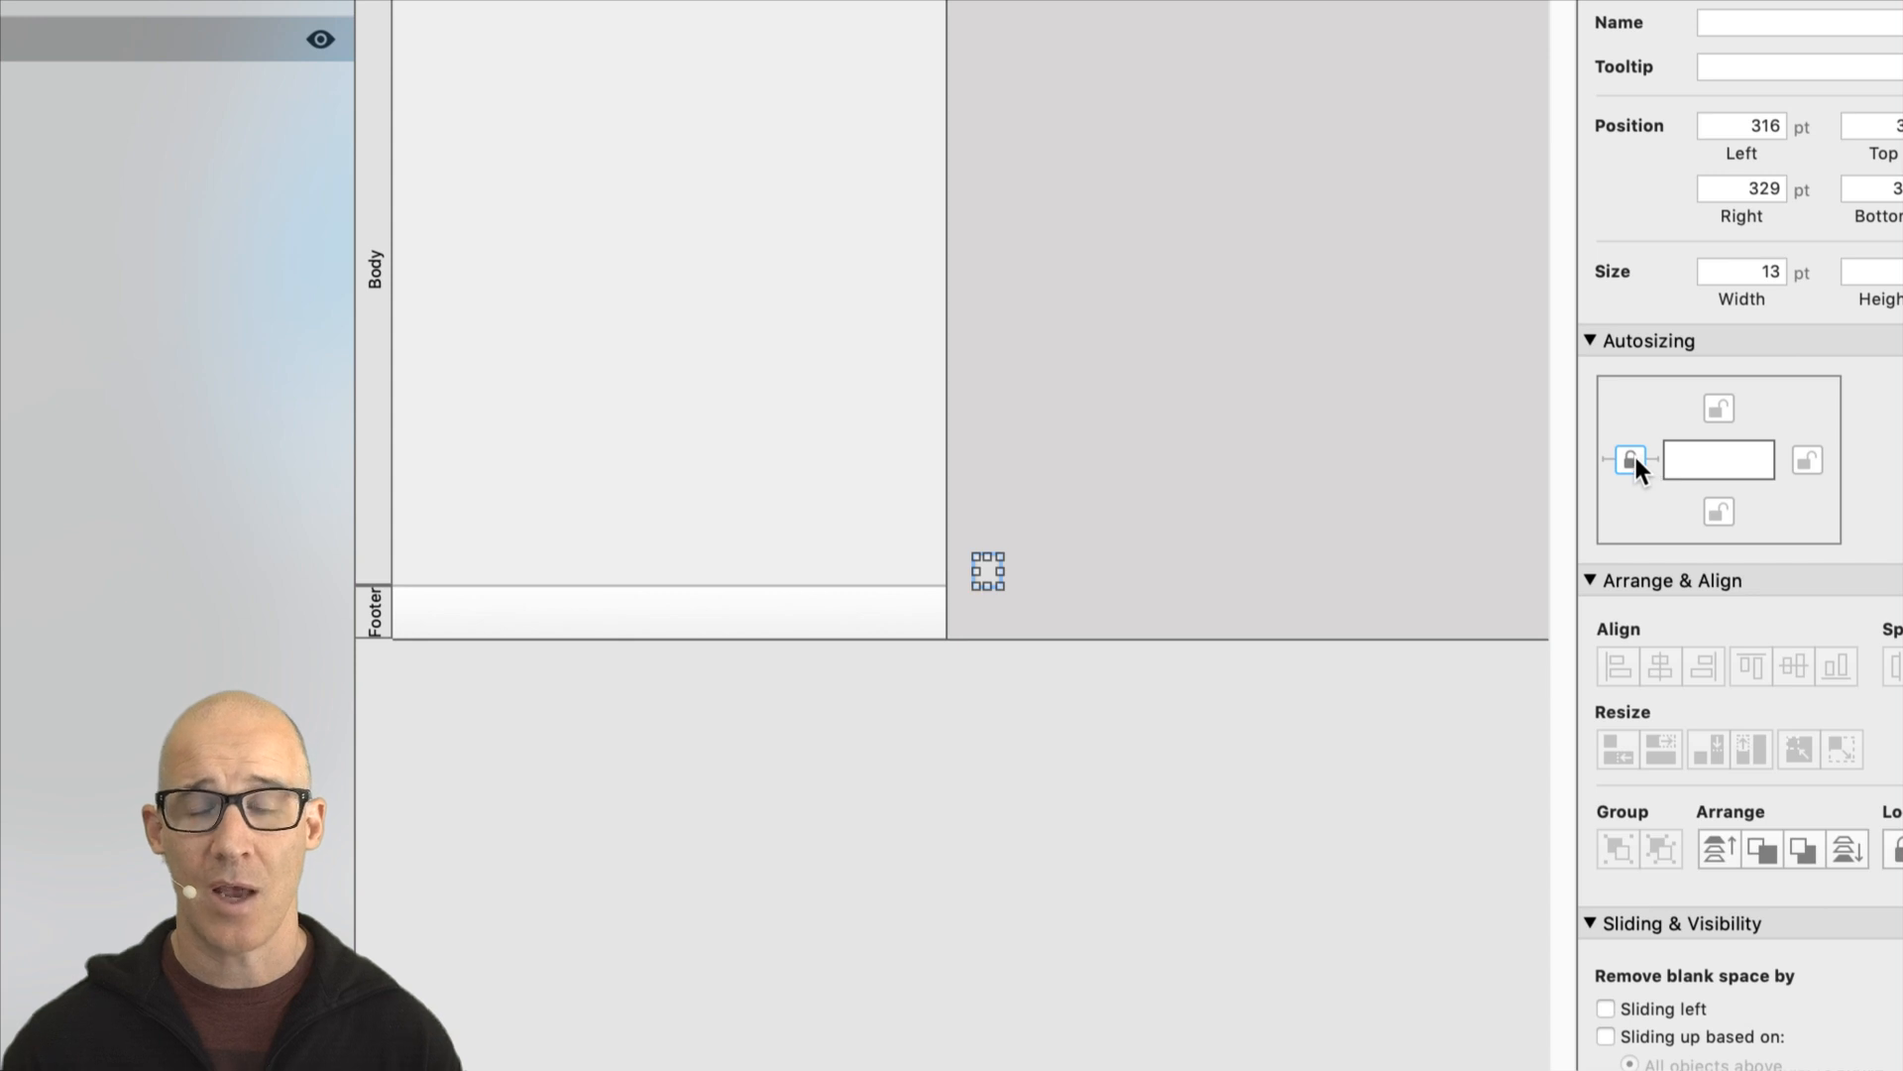
left_click(1808, 460)
left_click(1723, 512)
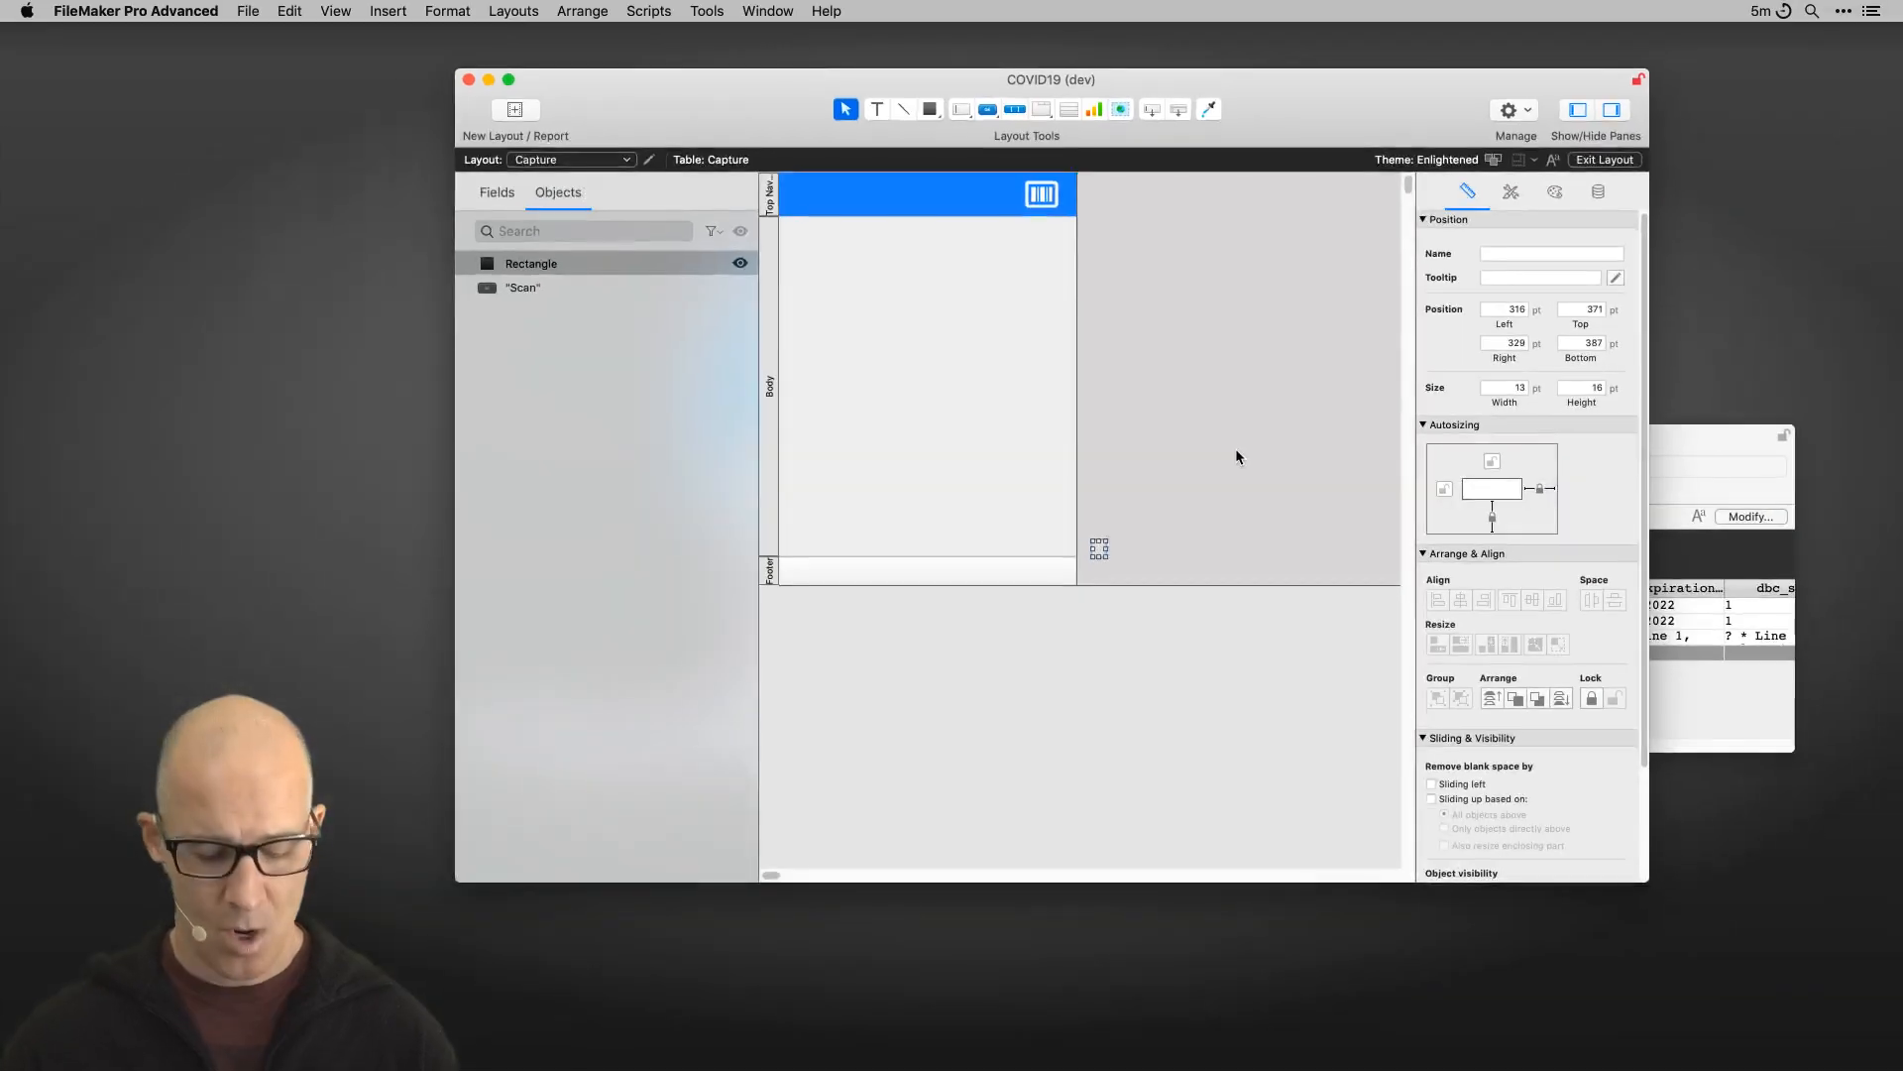
Step: Check in Browse mode how the layout parts stretch as the window is enlarged, and reposition the window
key("super+b")
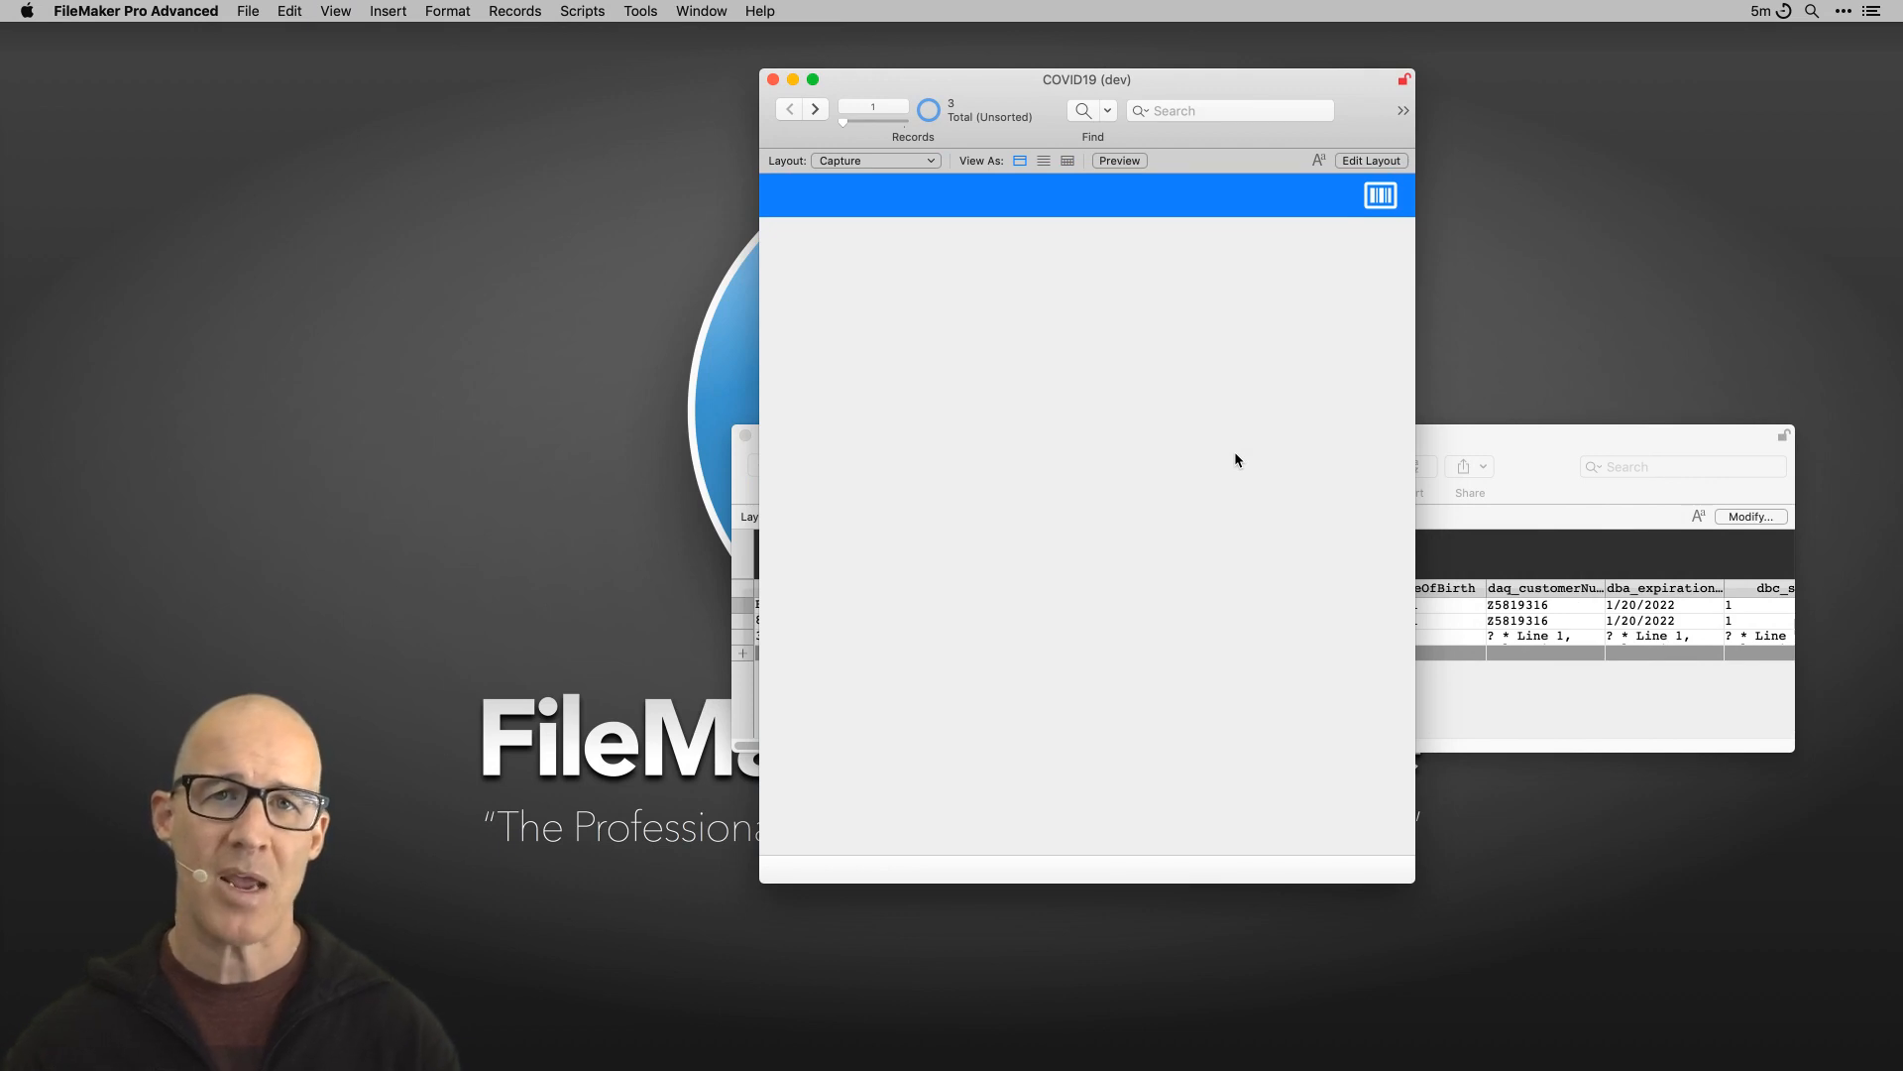
left_click_drag(1412, 876, 1479, 949)
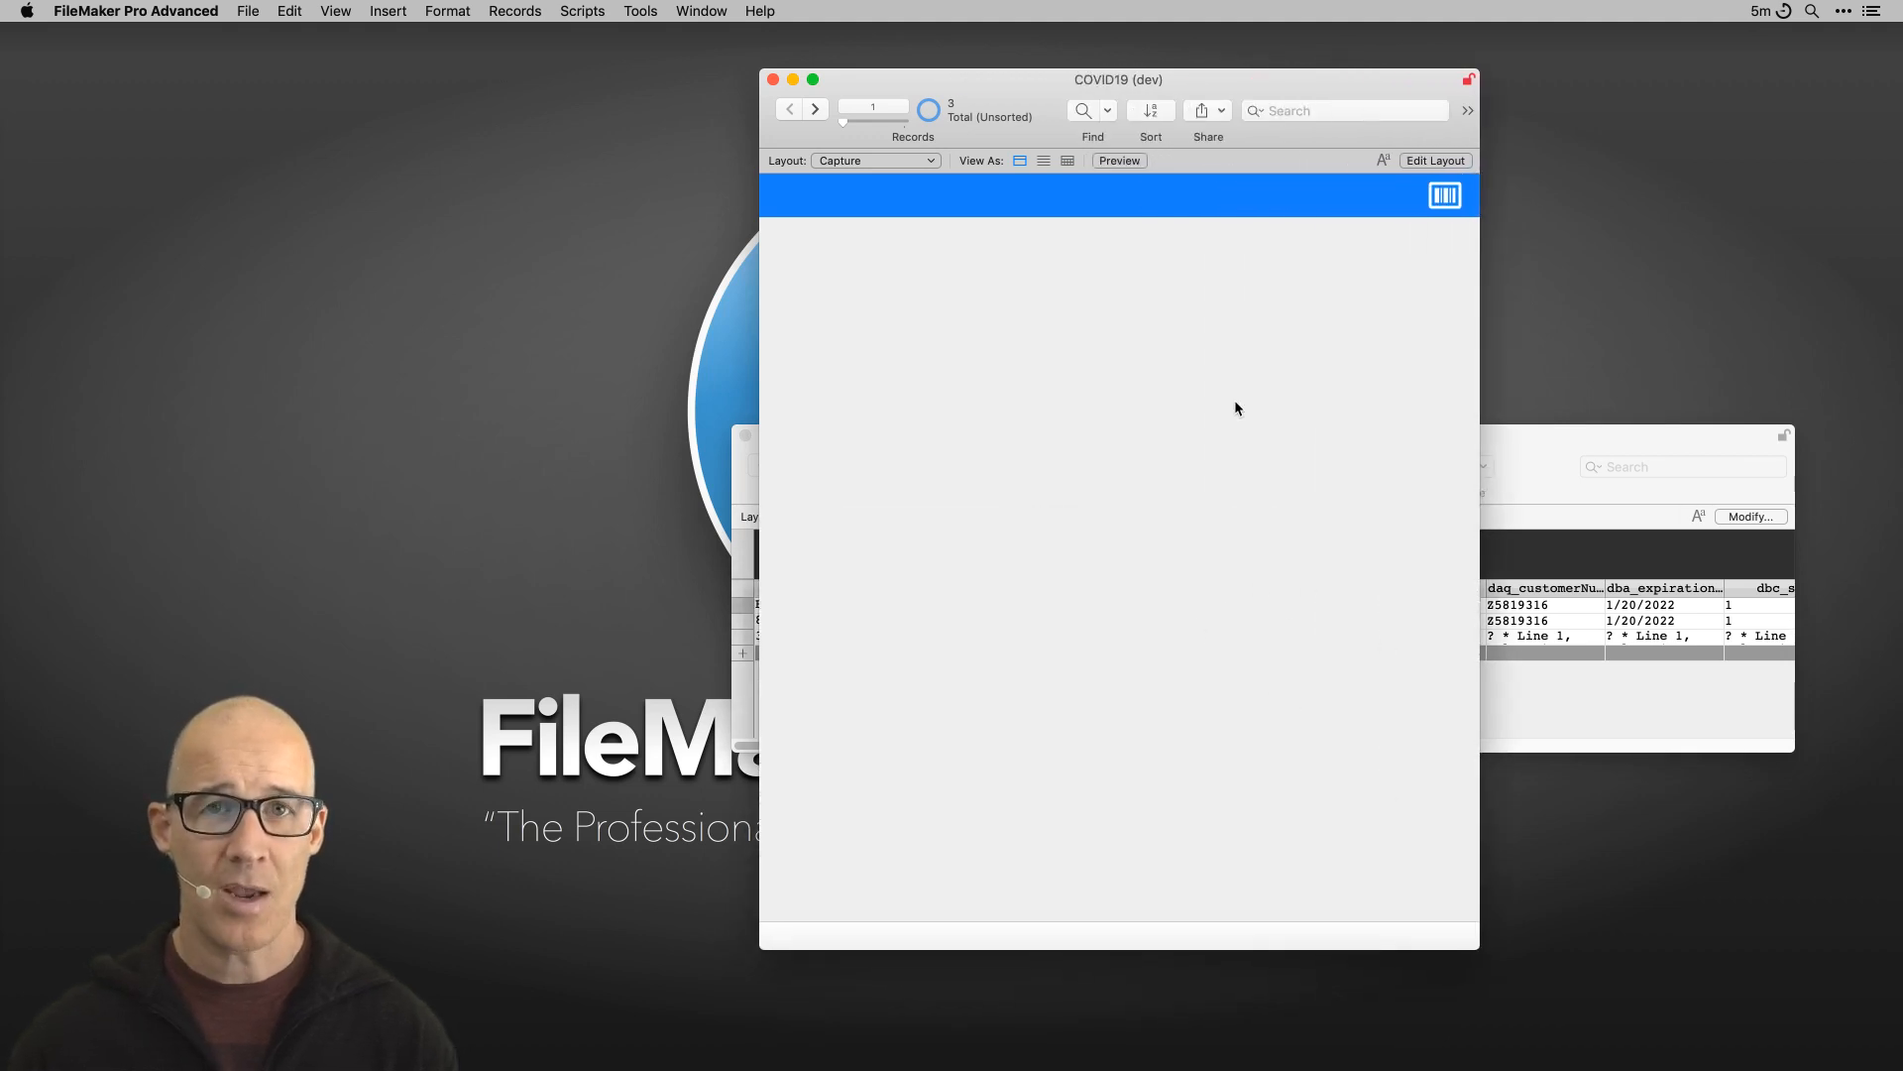
left_click_drag(1229, 81, 1126, 64)
Step: Move the off-layout rectangle down beside the footer, test window resizing in Browse mode, and return to Layout mode
key("super+l")
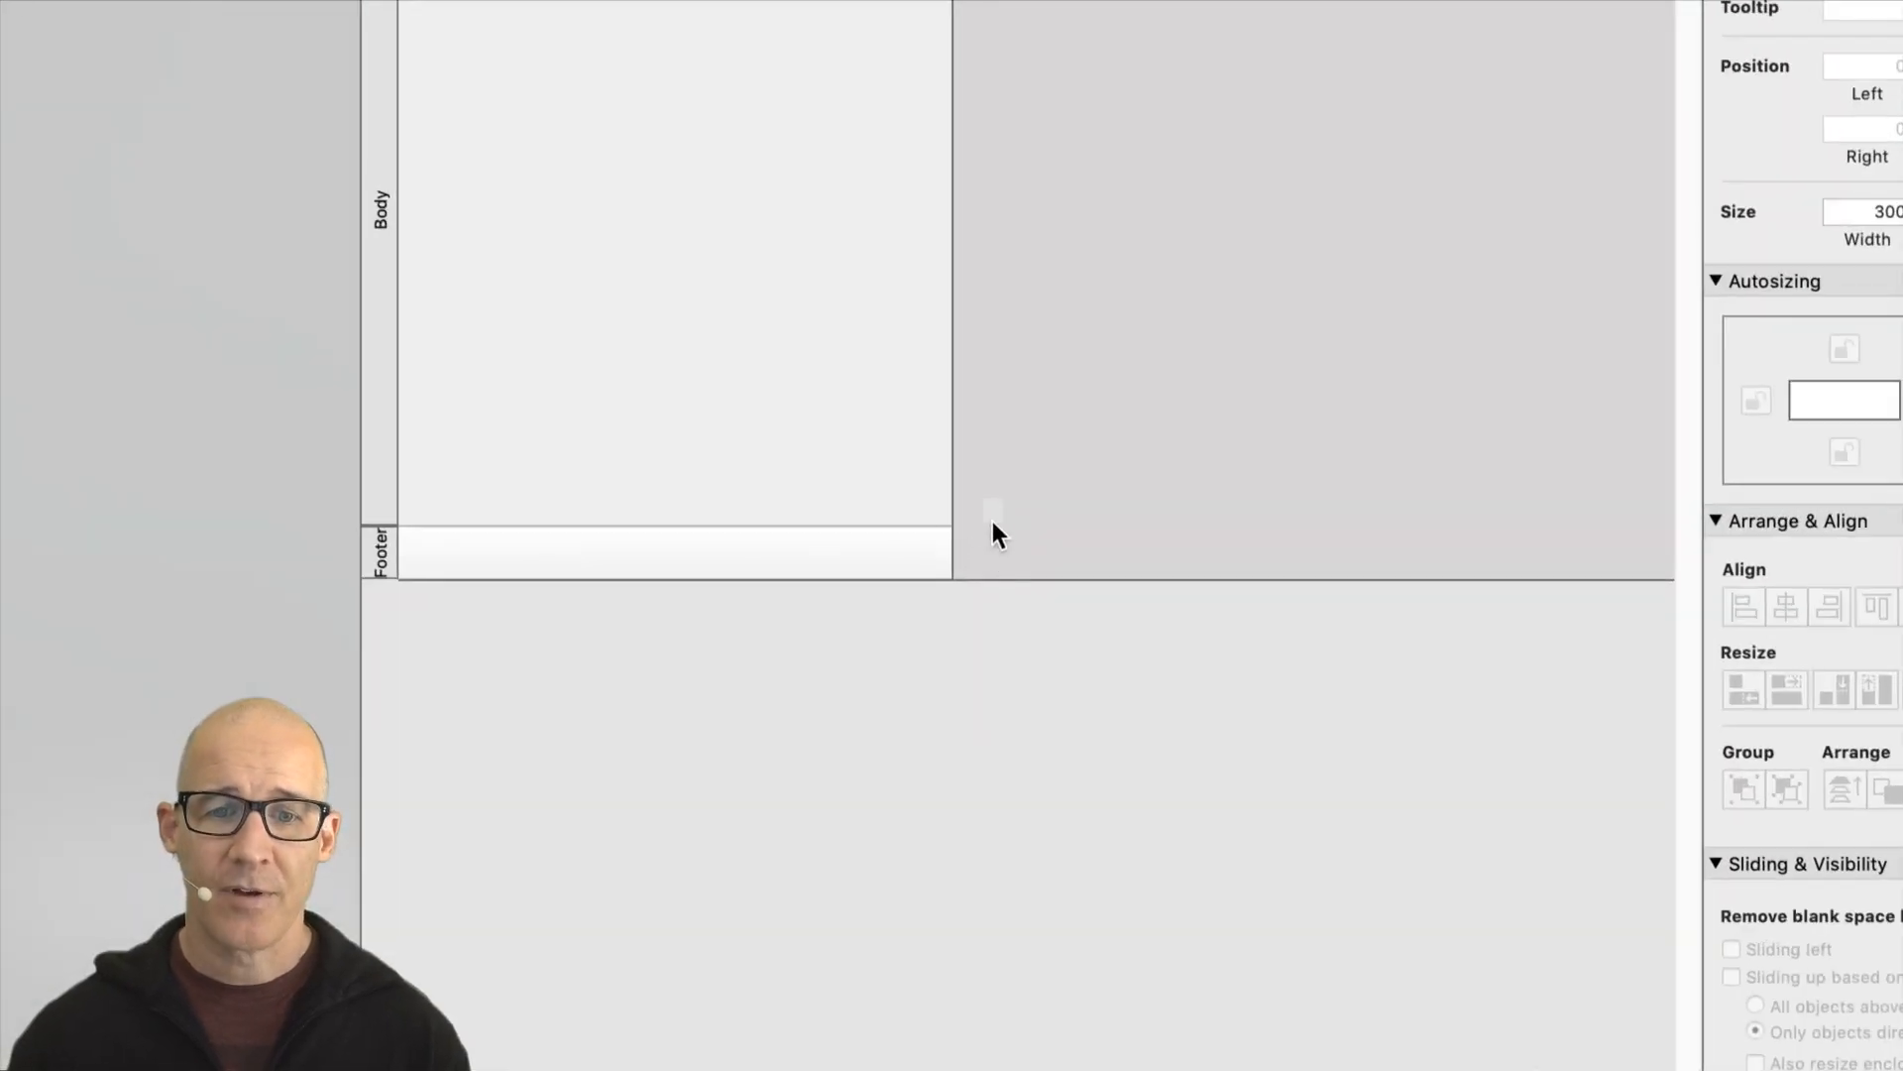
left_click_drag(993, 510, 982, 543)
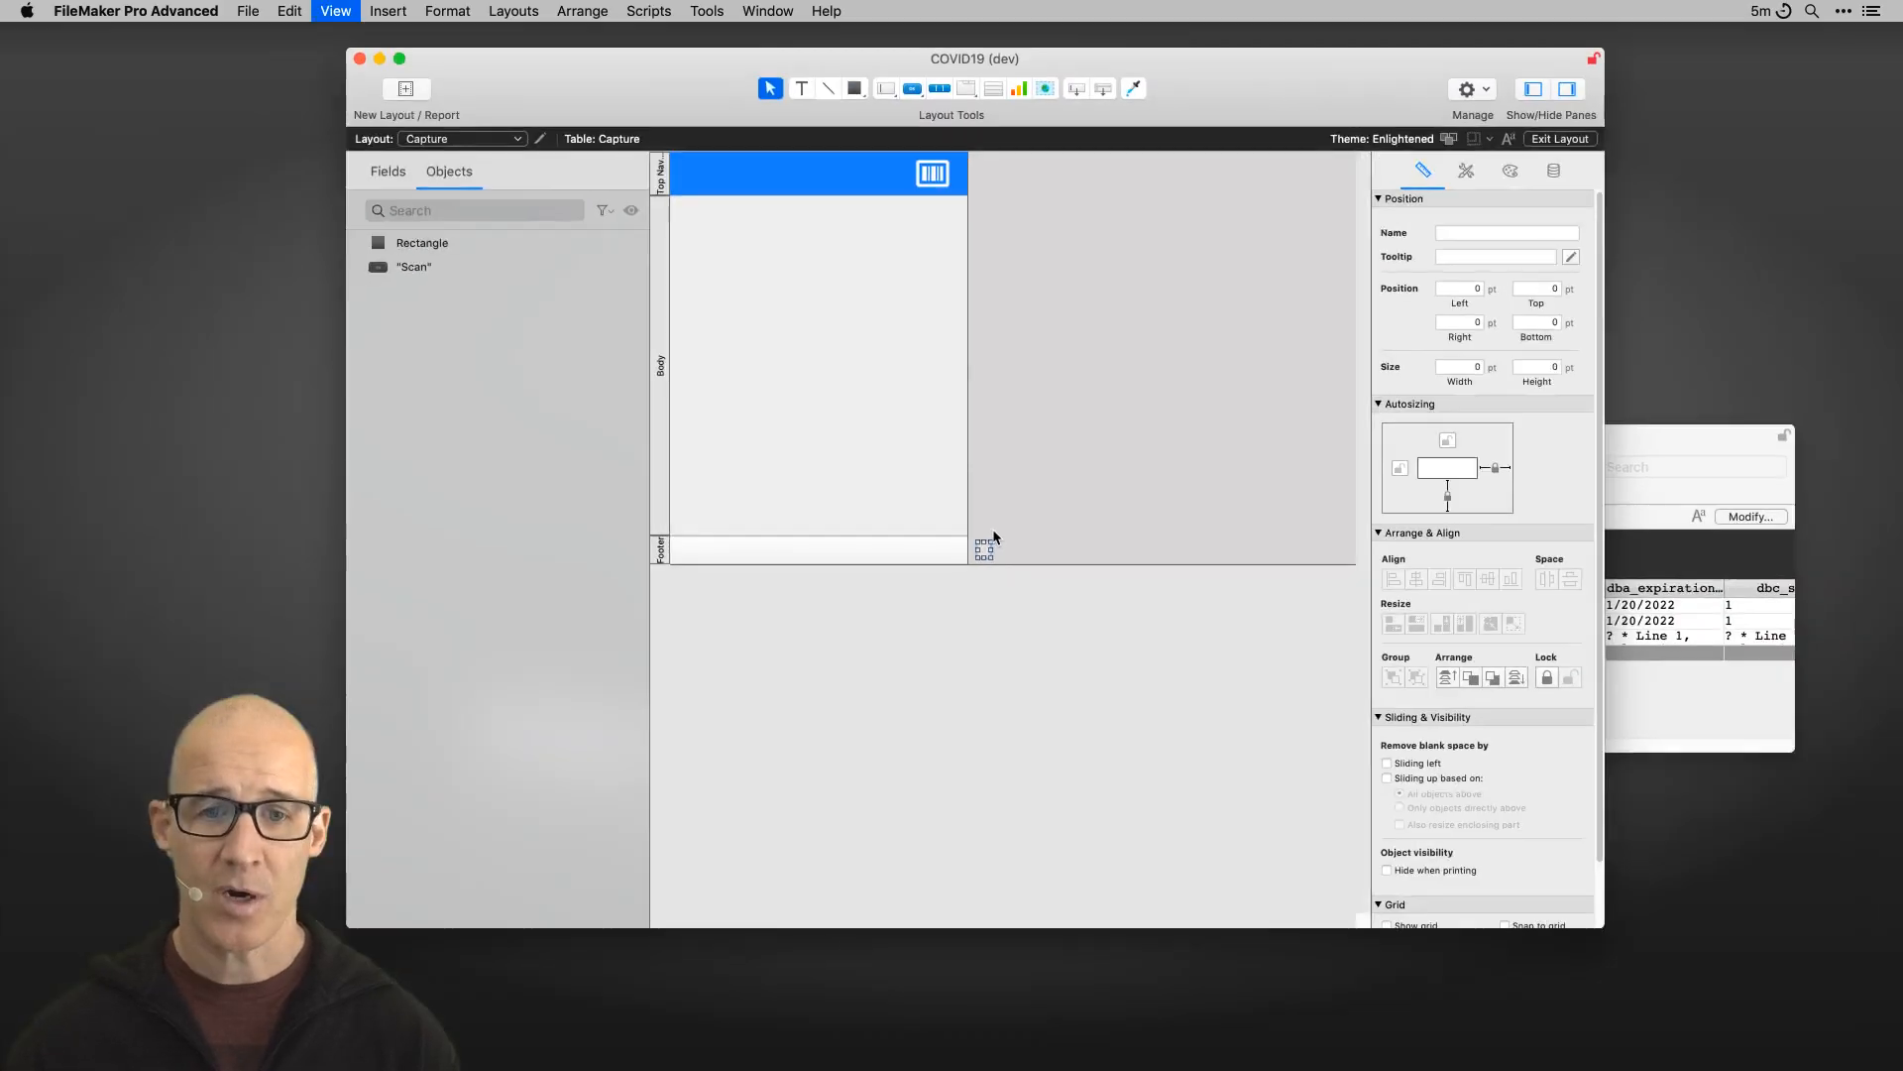
key("super+b")
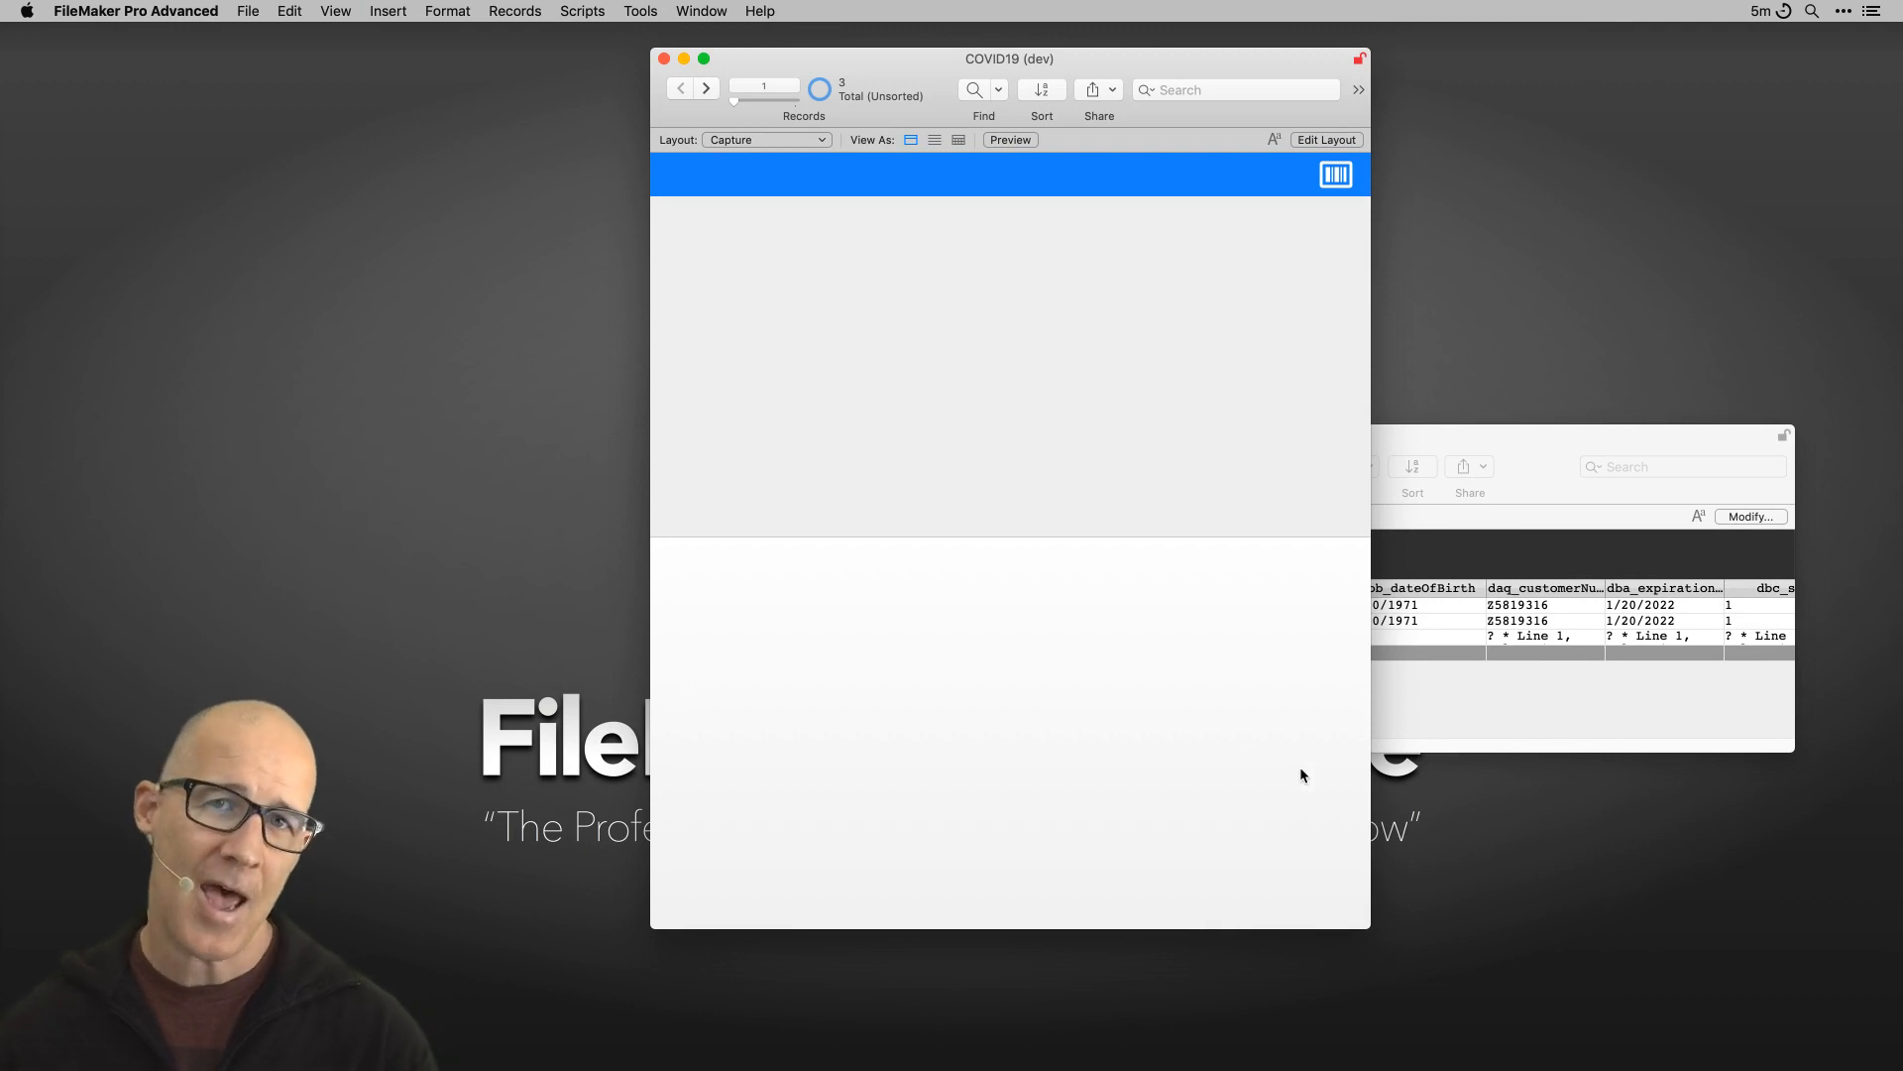
left_click_drag(1369, 928, 1372, 826)
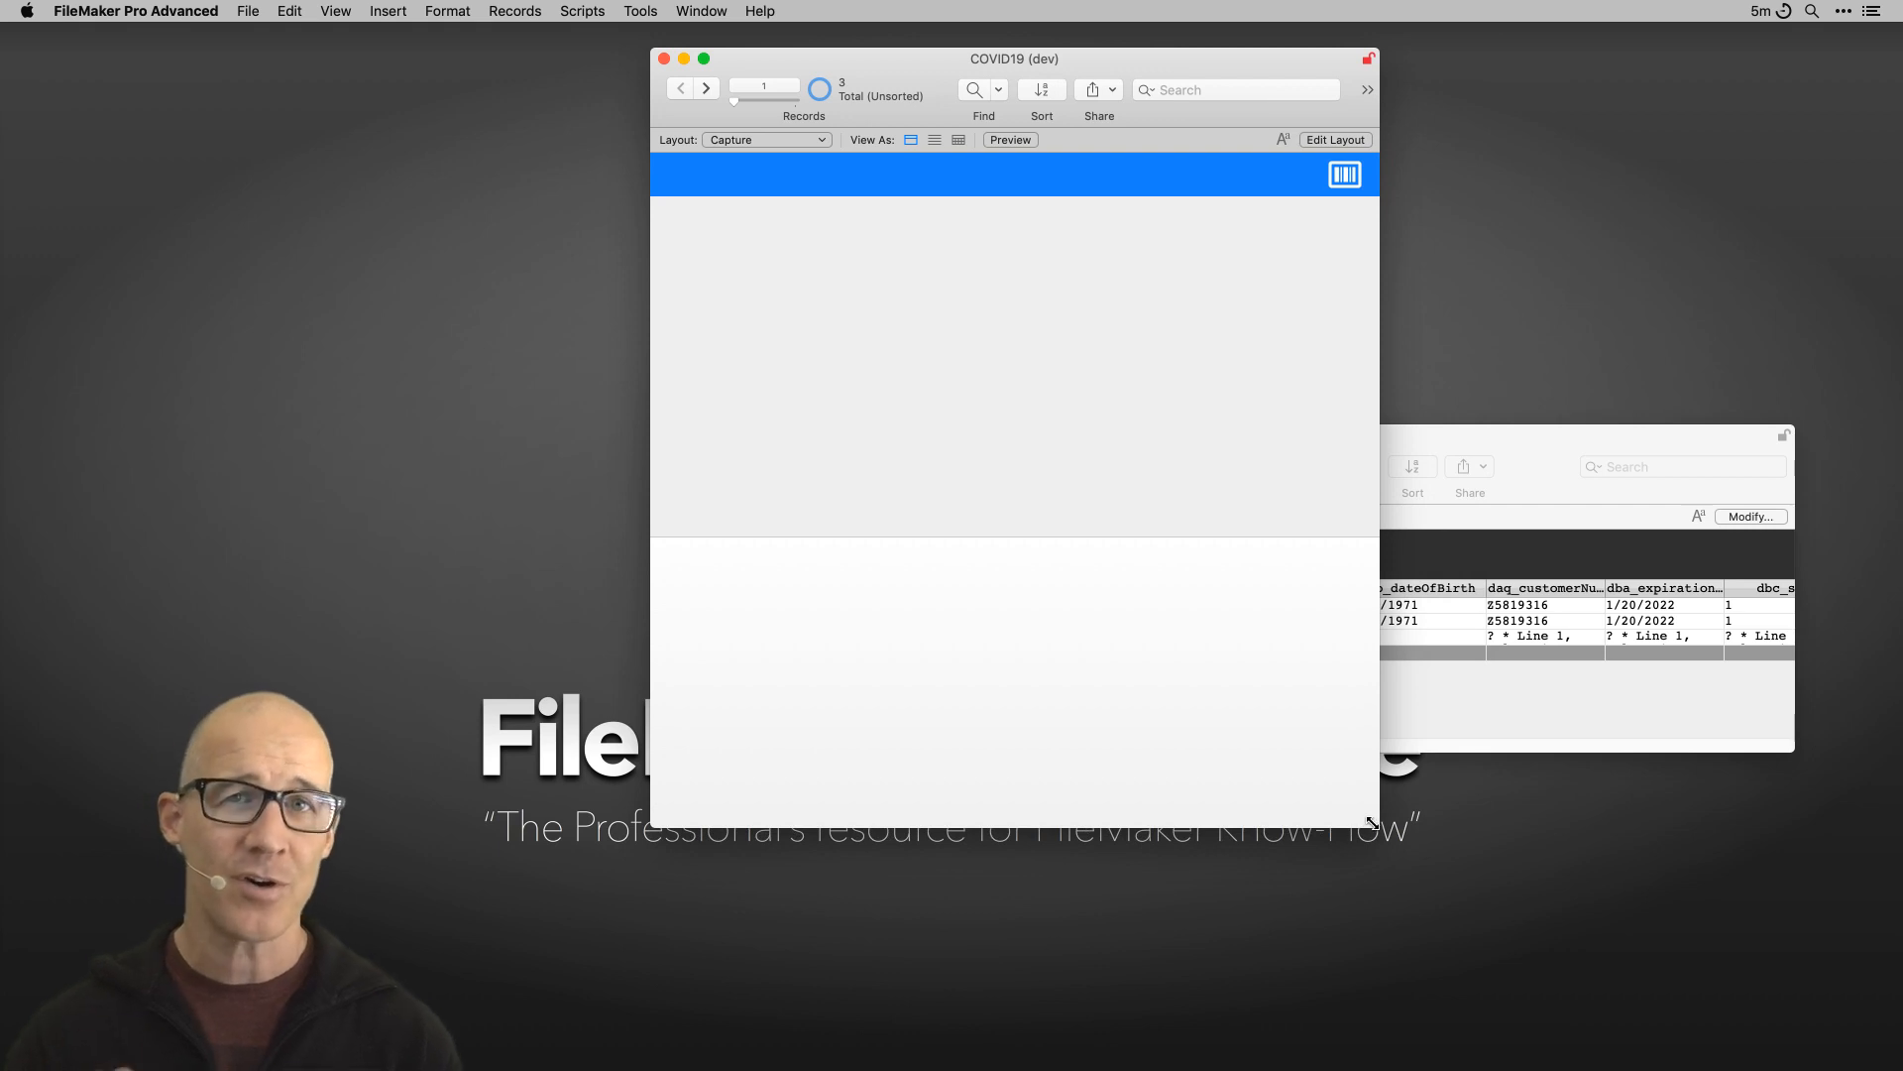
key("super+l")
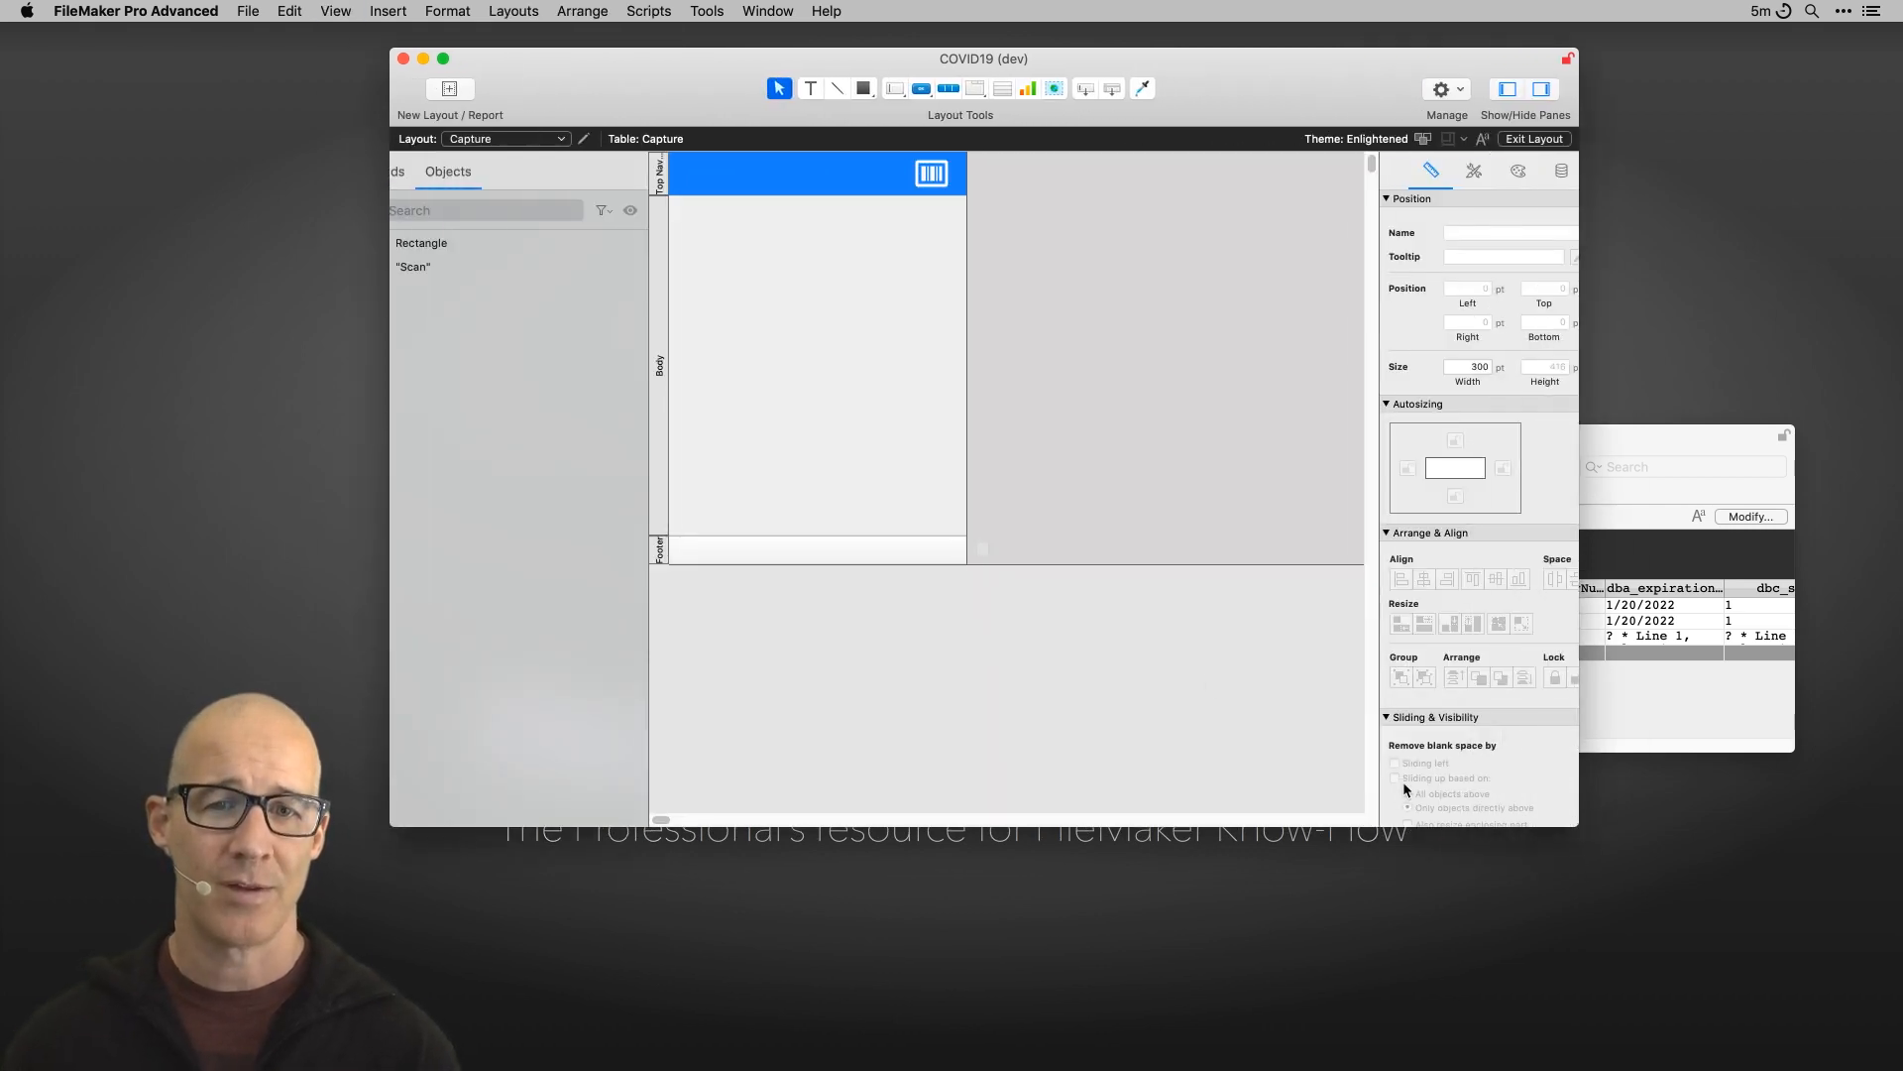
Step: Move the rectangle back beside the body at left 310 pt and top 363 pt, and test window resizing in Browse mode
left_click(659, 549)
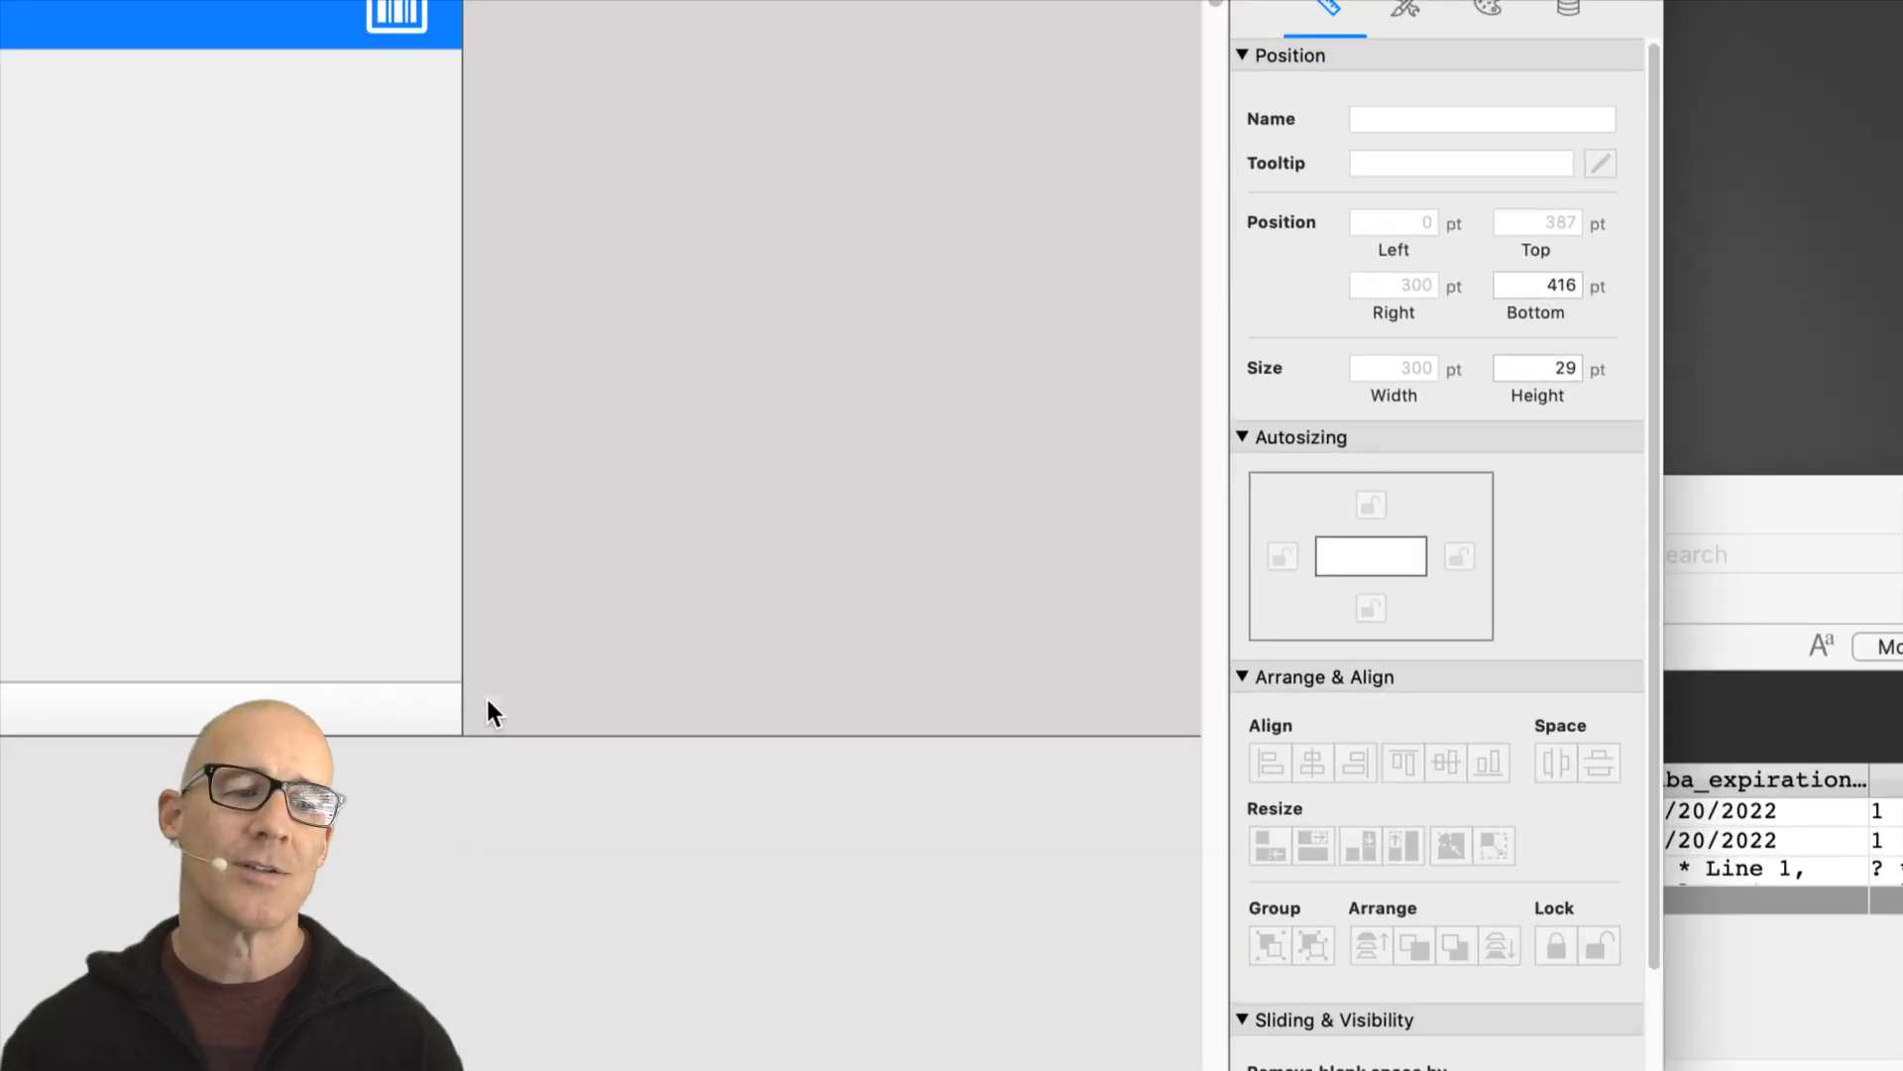
left_click_drag(982, 549, 993, 513)
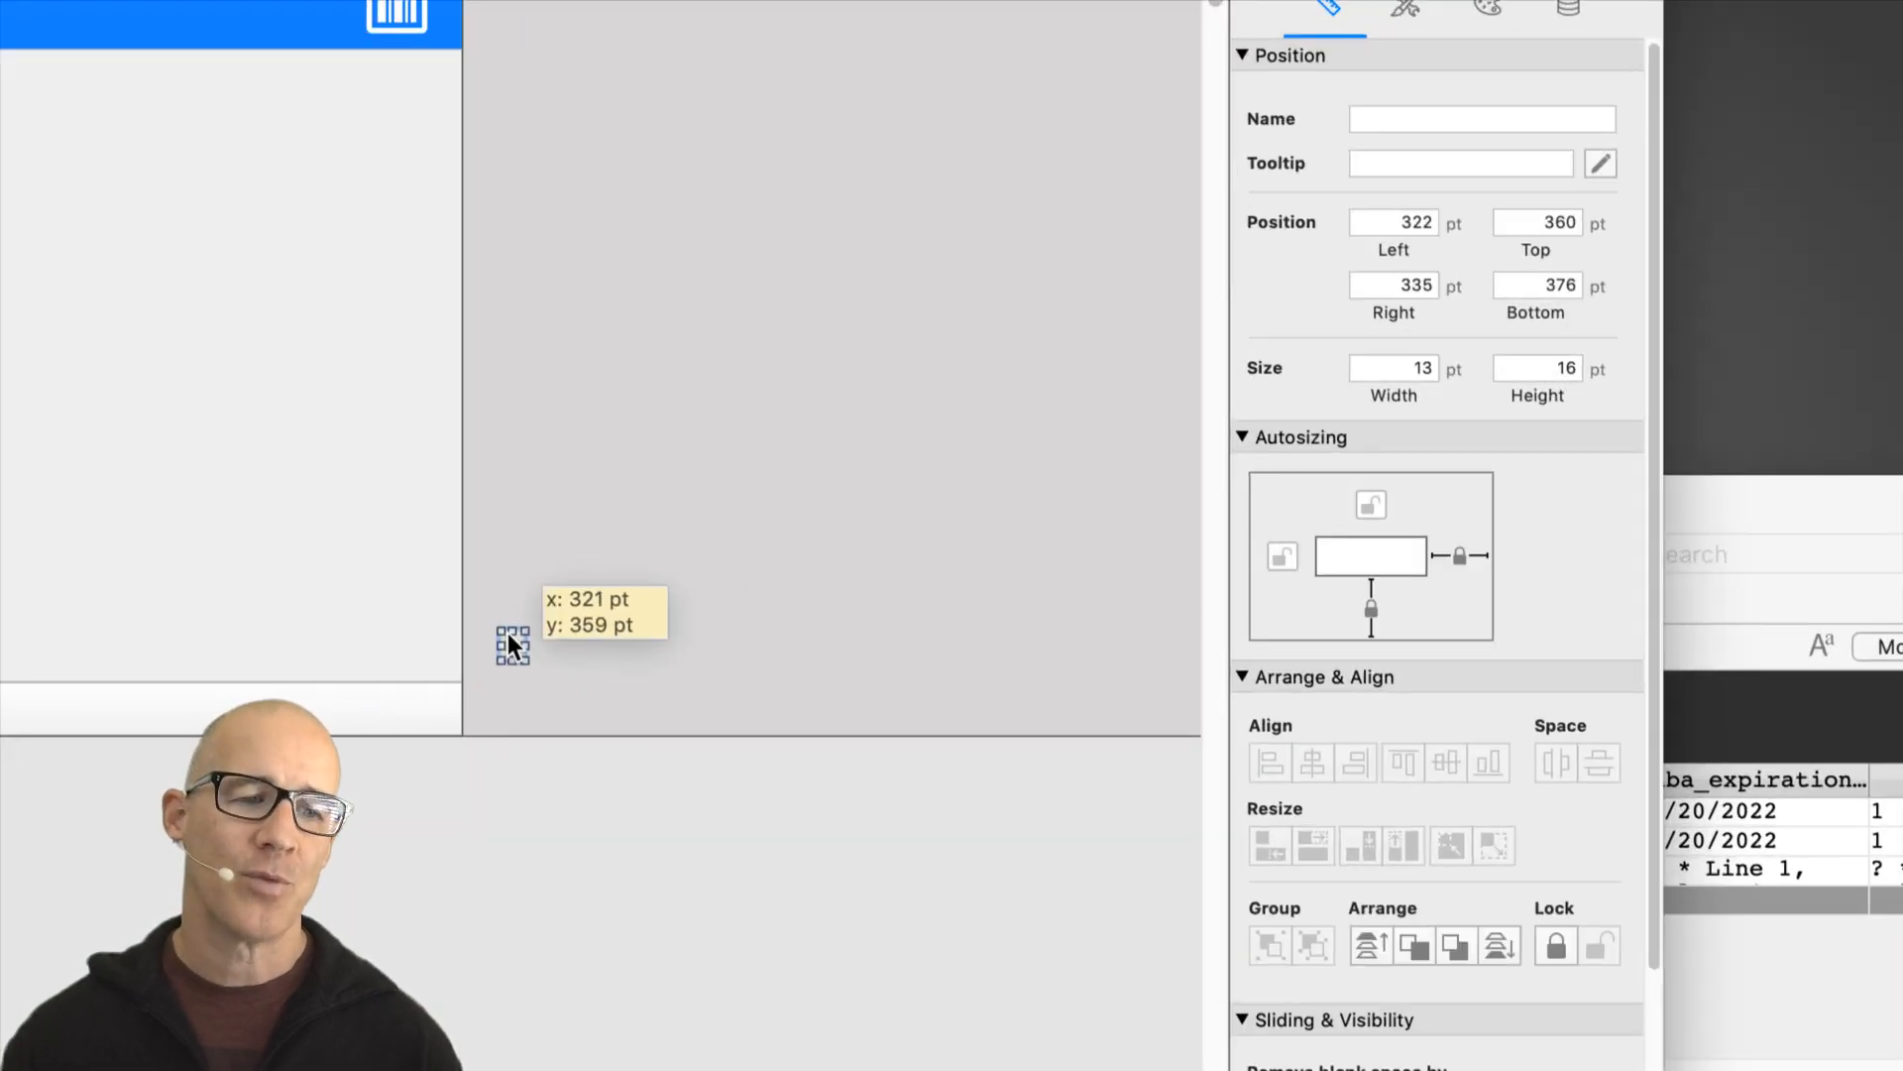
left_click_drag(509, 642, 488, 649)
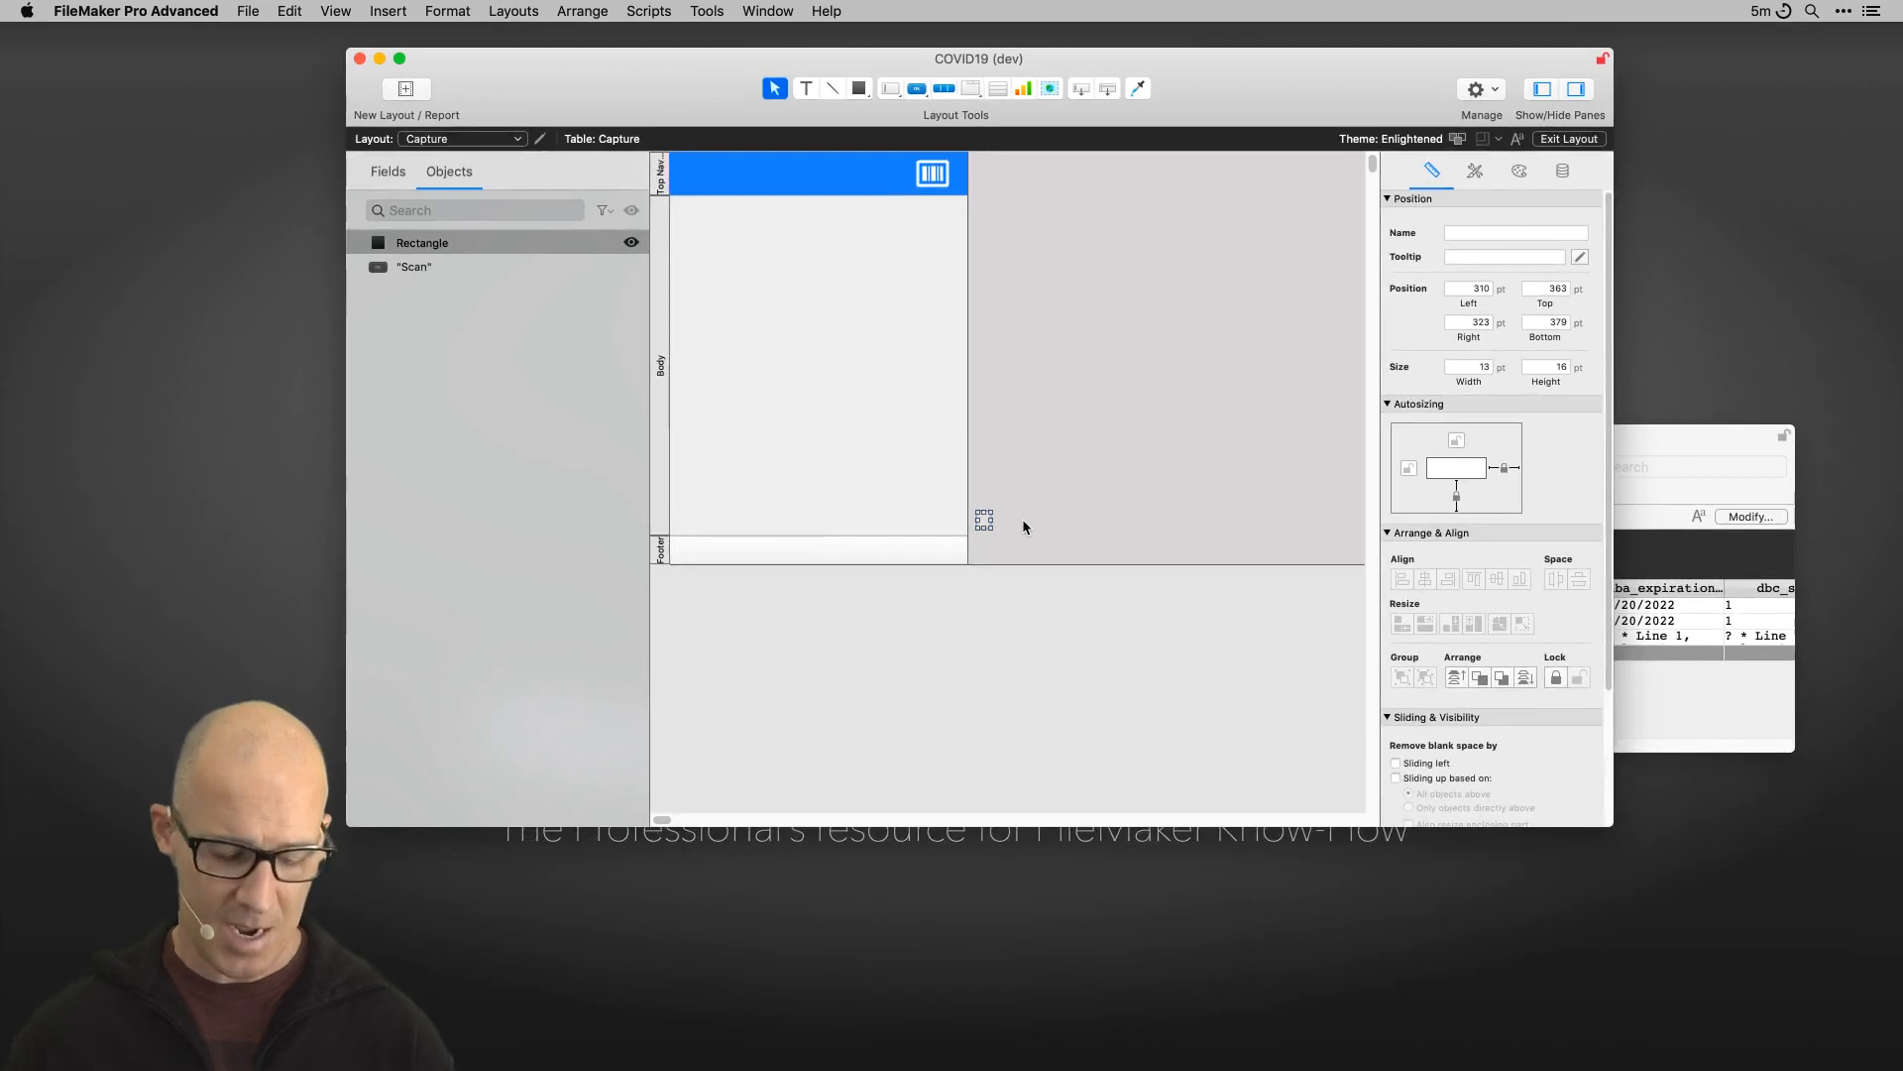
key("super+b")
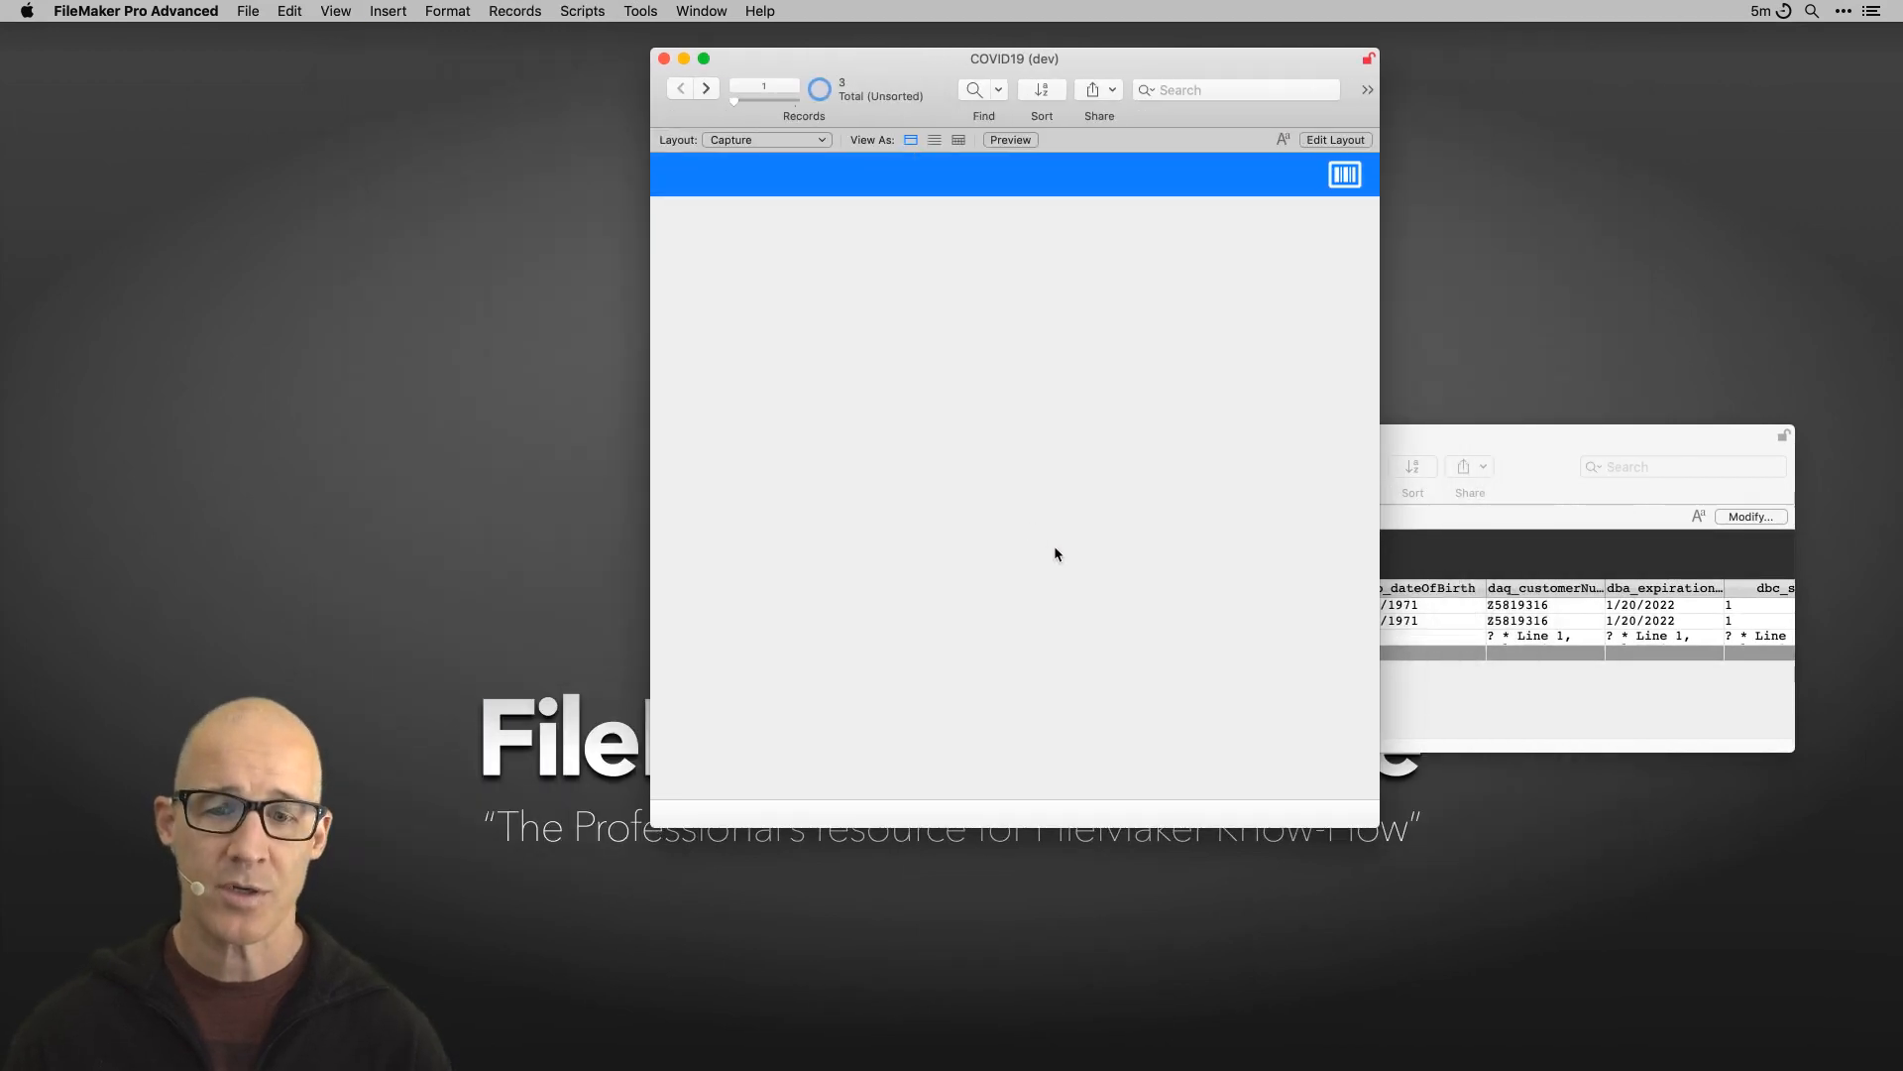
left_click_drag(1377, 824, 1411, 862)
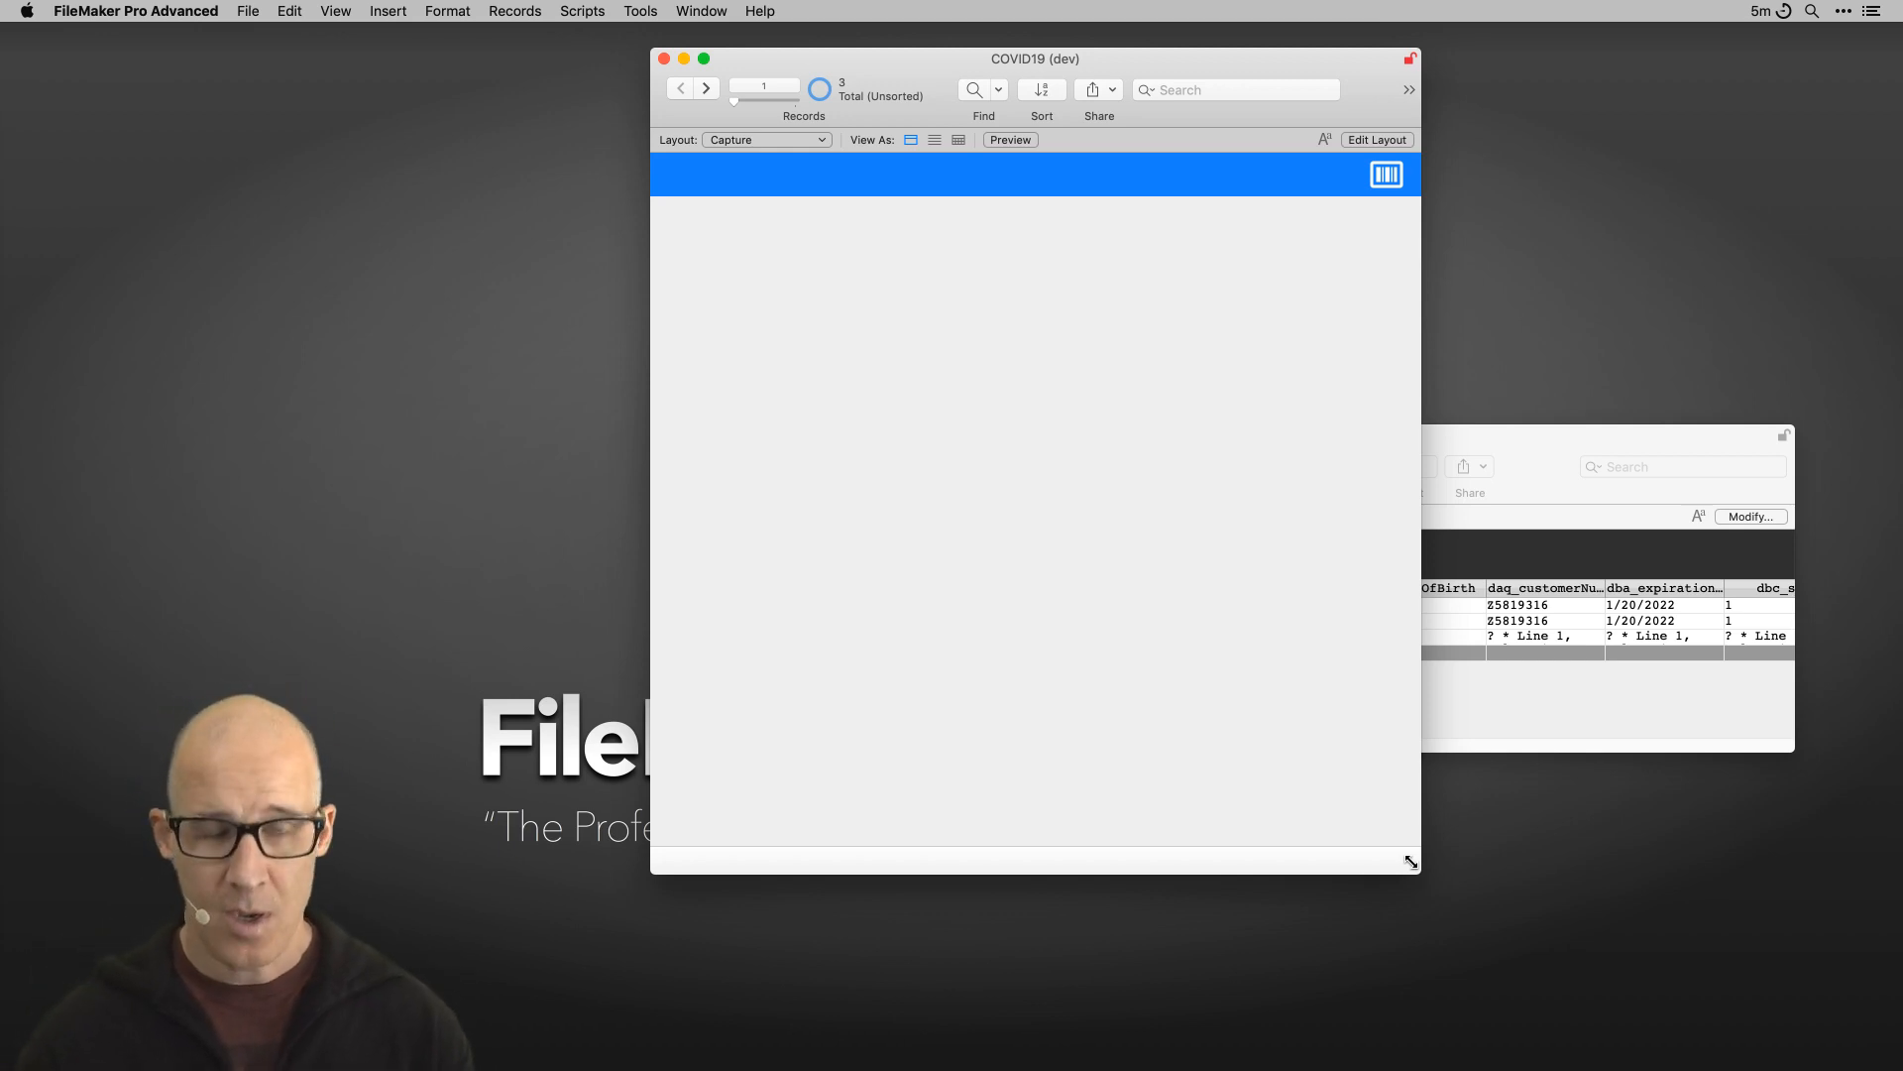
key("super+l")
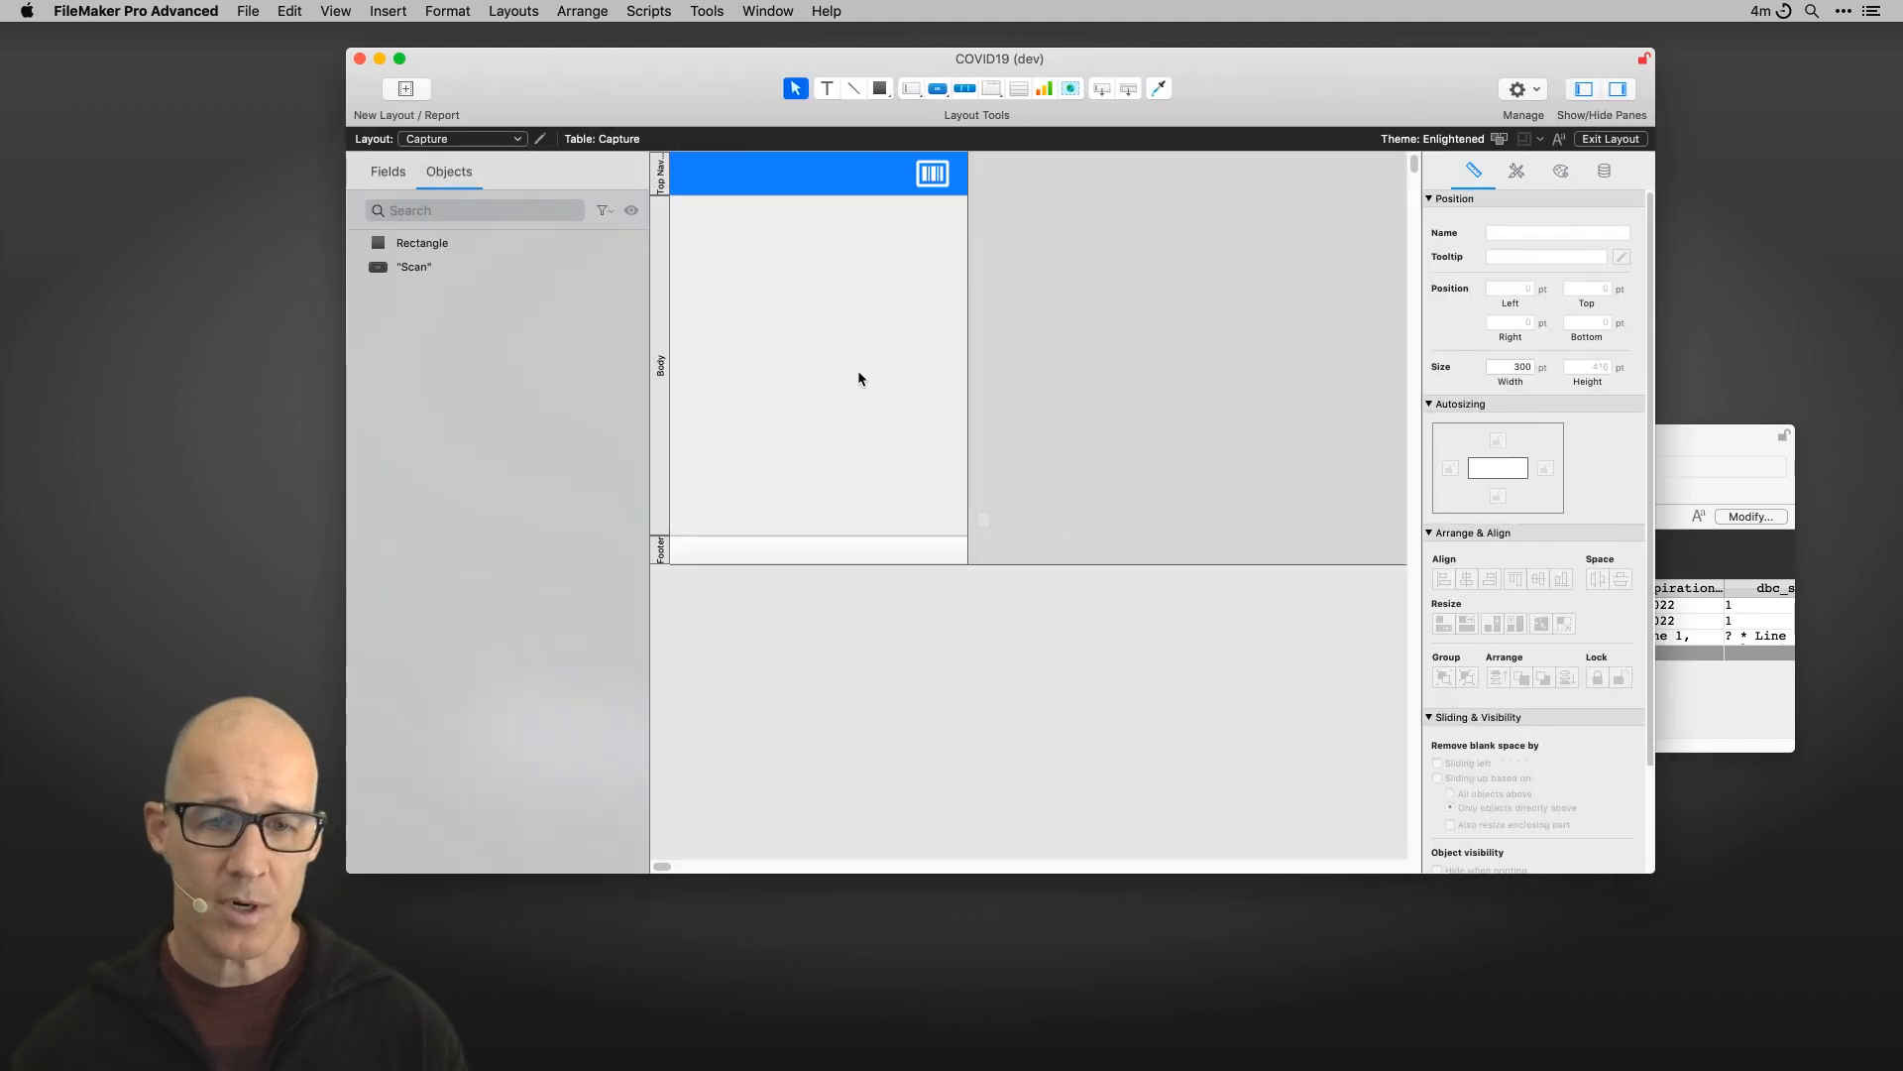
Step: Add the dcs_familyName field to the body, delete its label, and place the field at left 23 pt and top 106 pt
left_click_drag(1024, 54, 1144, 53)
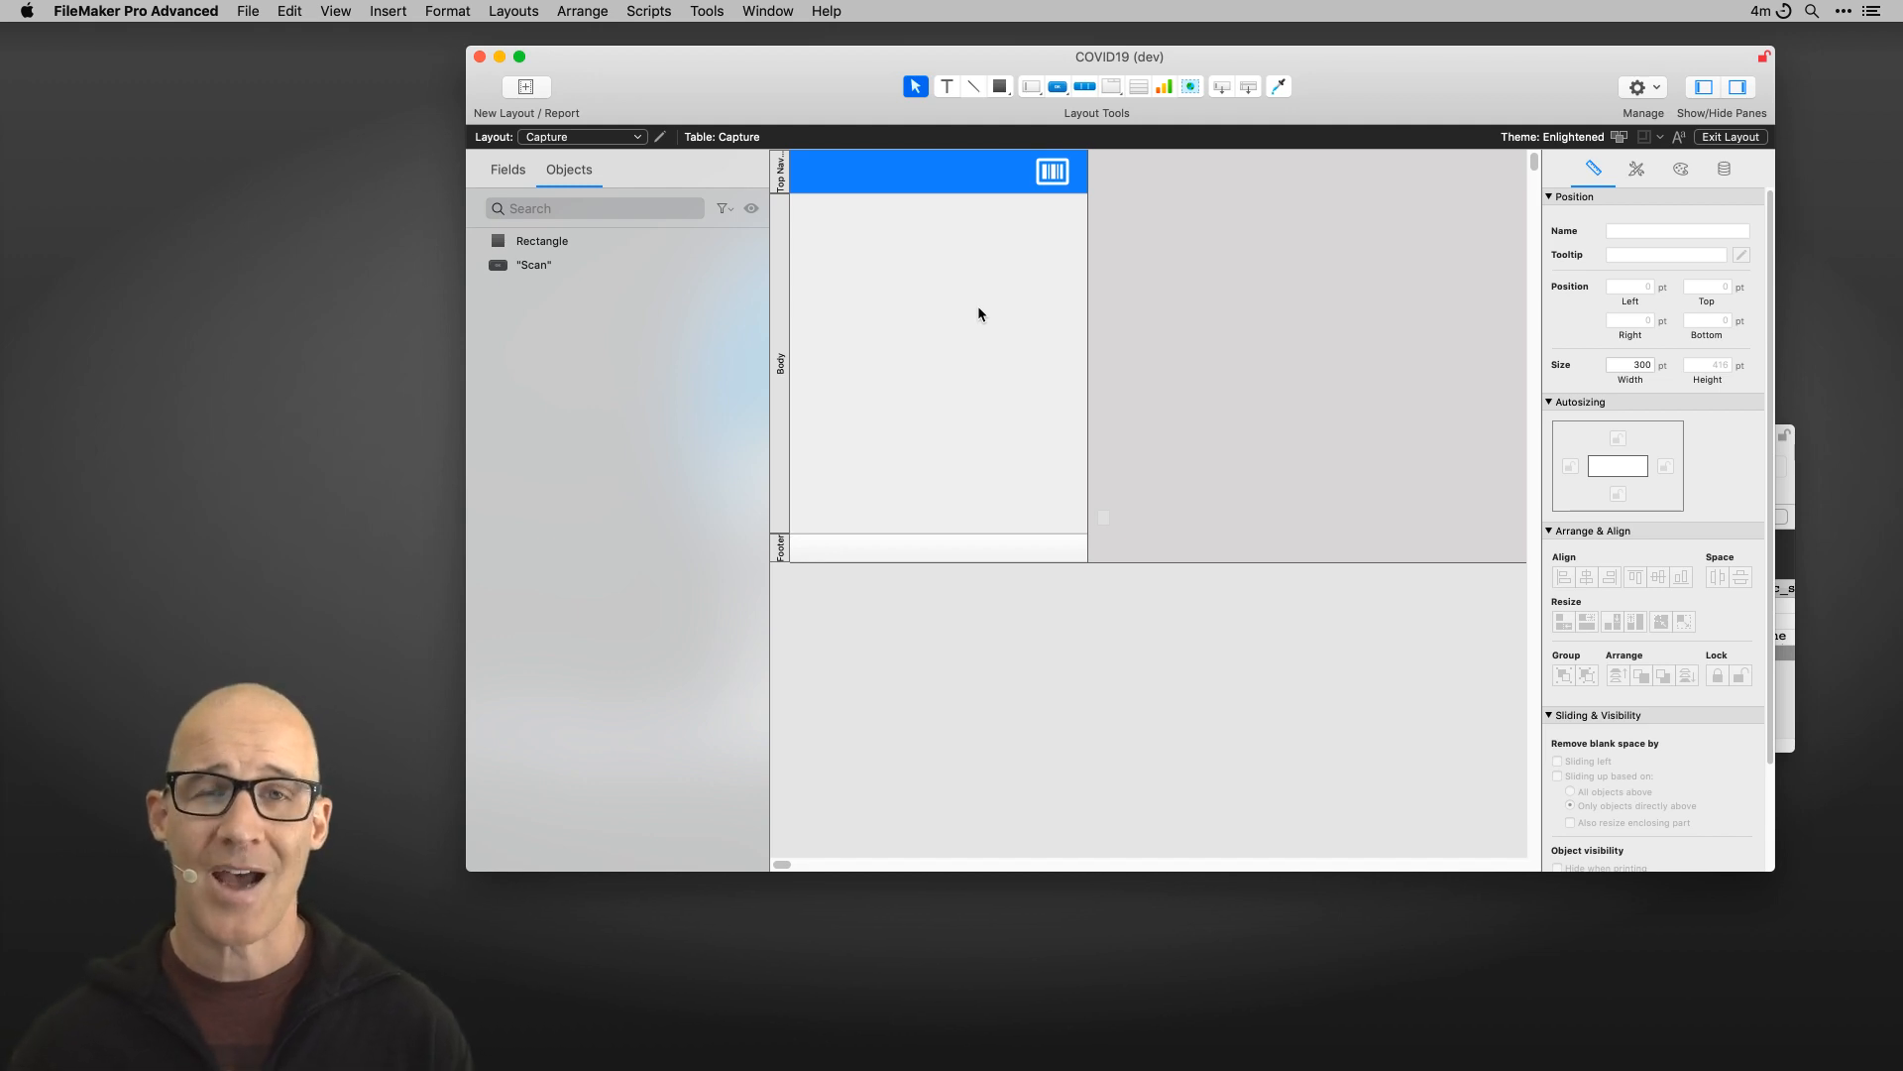
left_click(501, 178)
left_click_drag(595, 430, 897, 288)
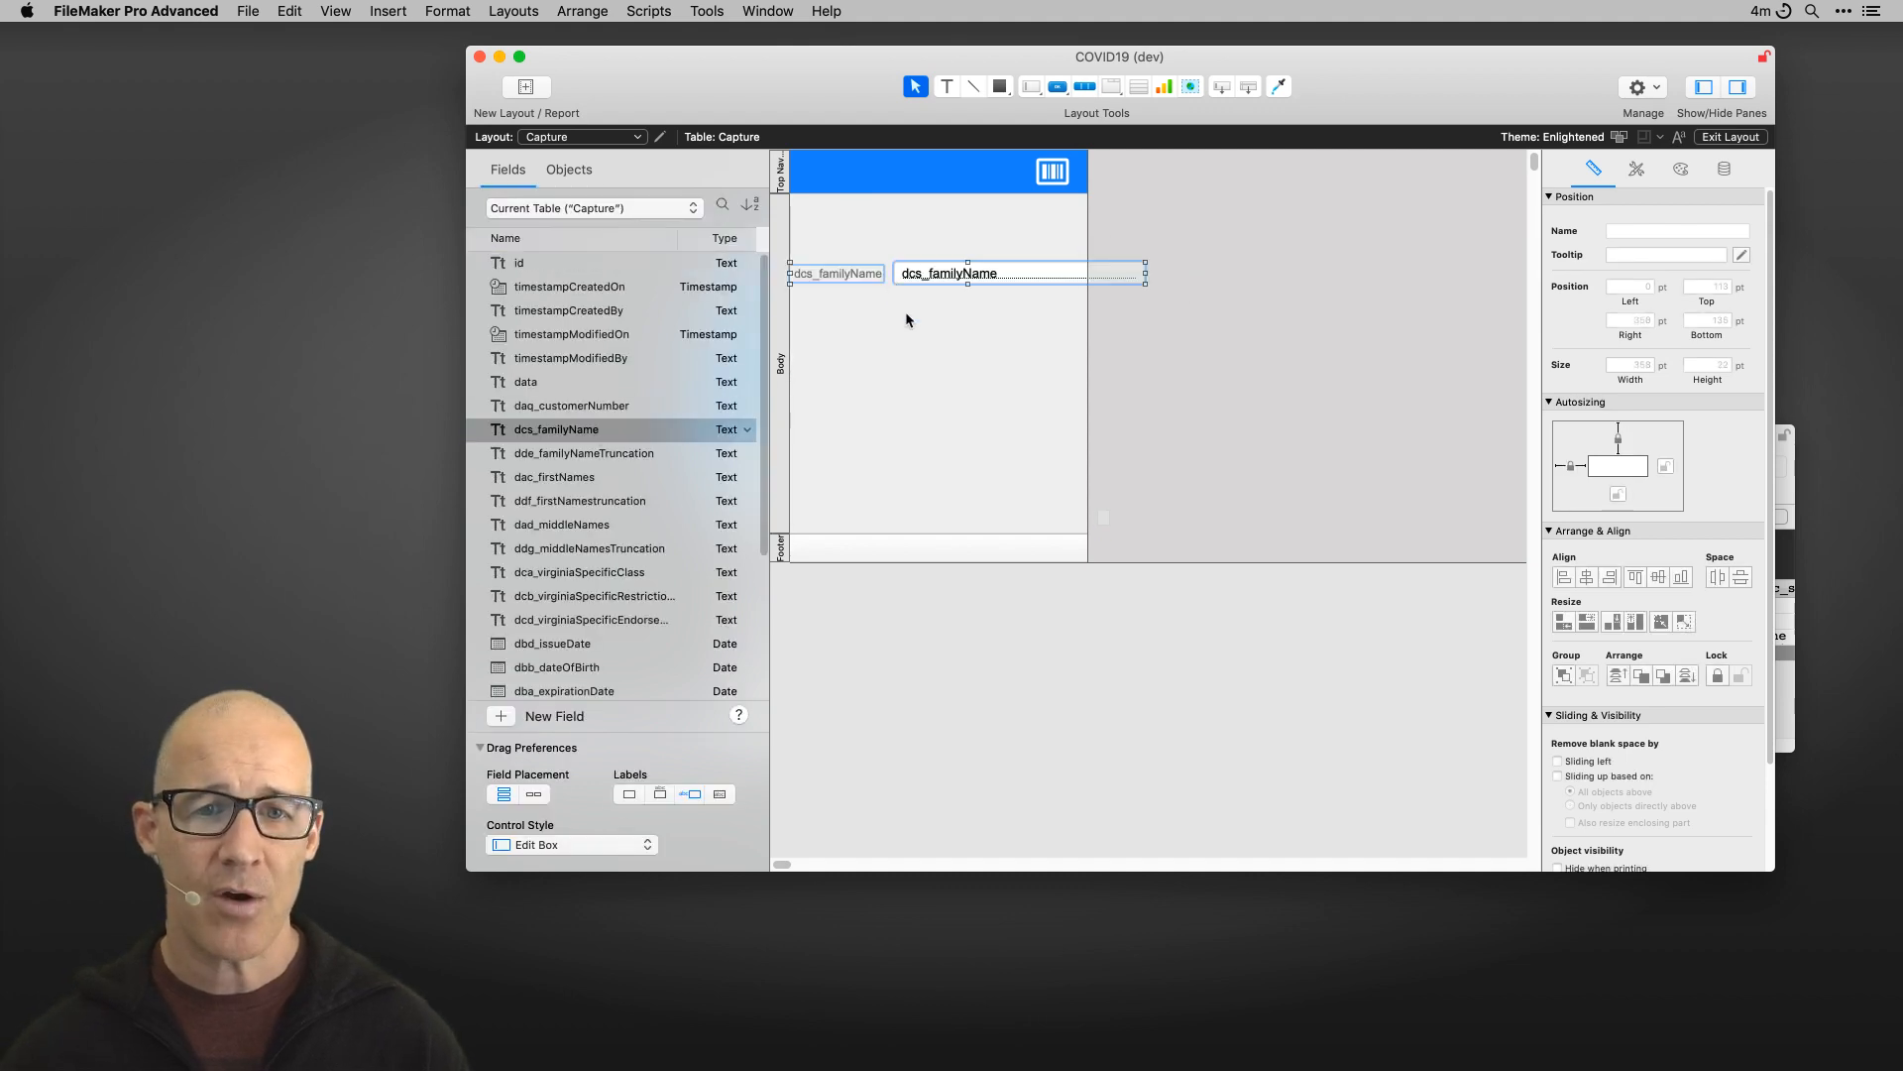
left_click(859, 269)
key("Delete")
left_click_drag(1012, 268, 918, 269)
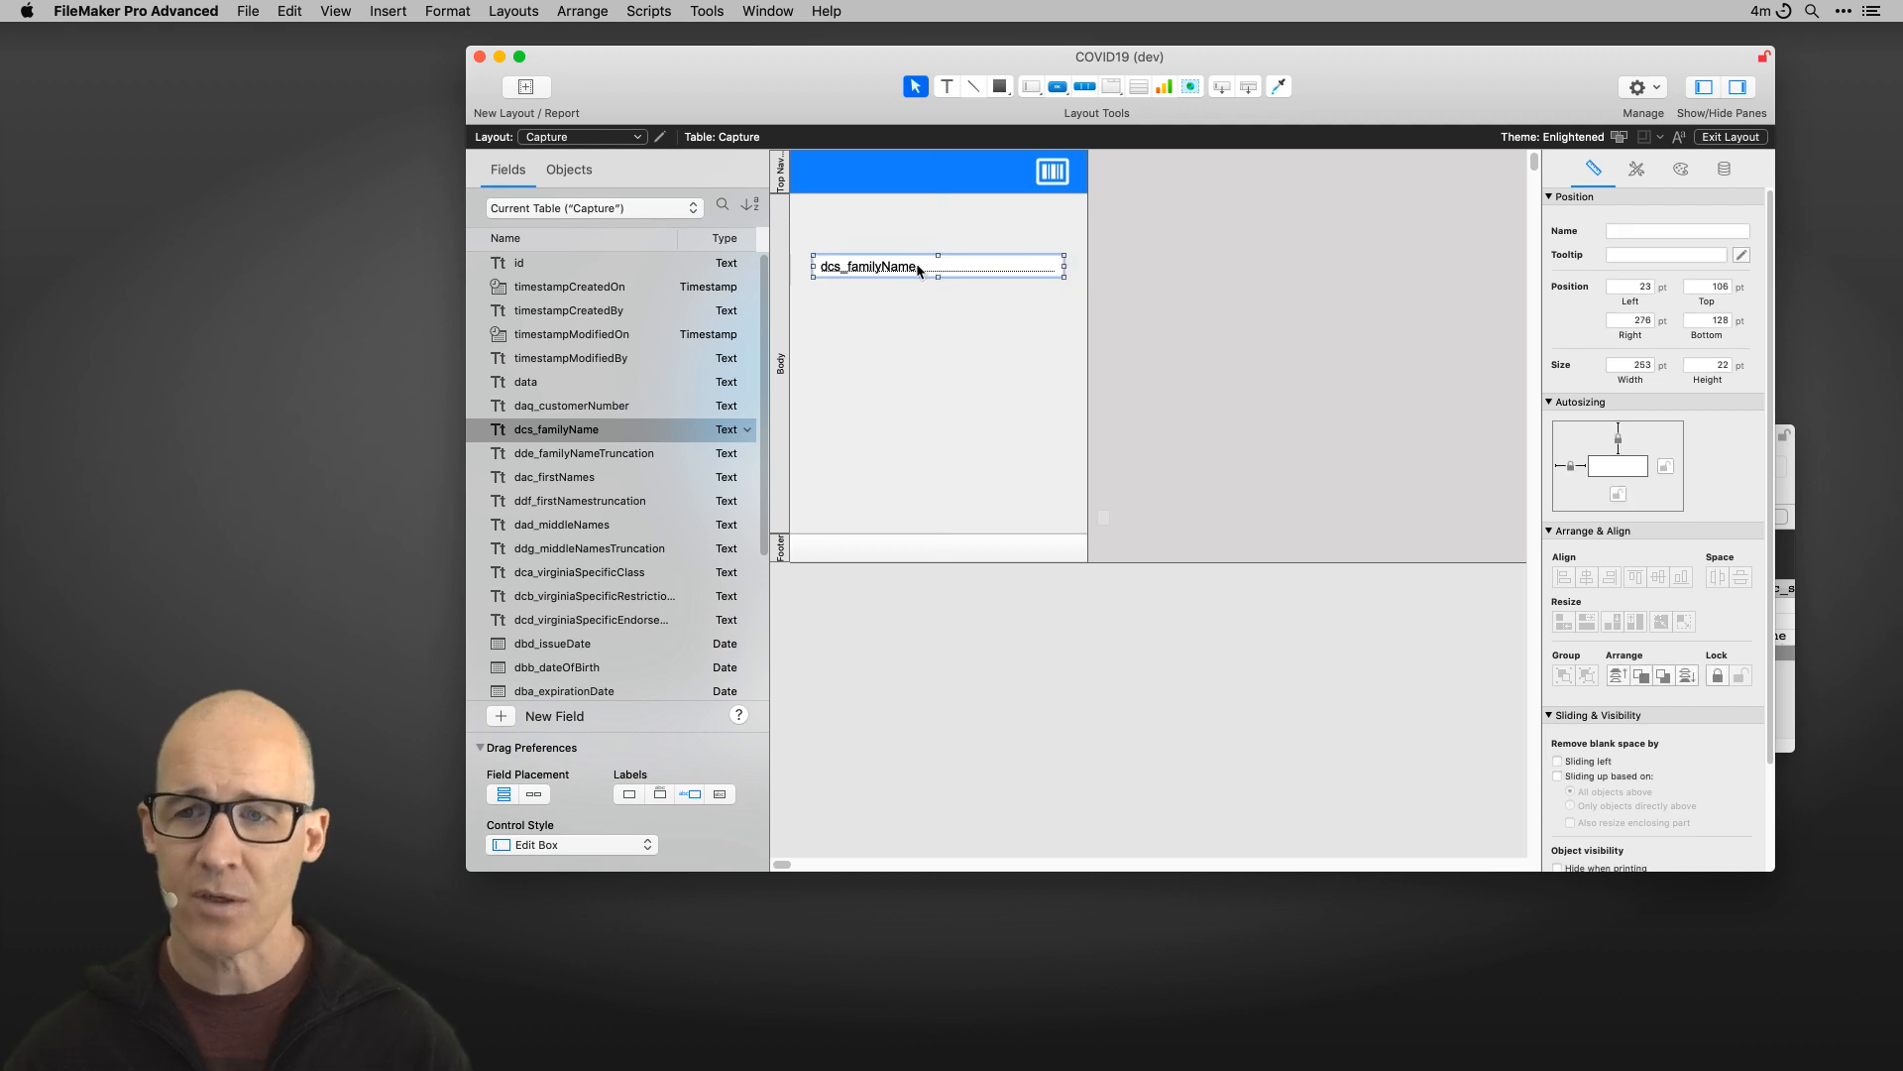
Step: Show the dcs_familyName field's appearance settings and make the field taller by extending its bottom edge
left_click(1682, 171)
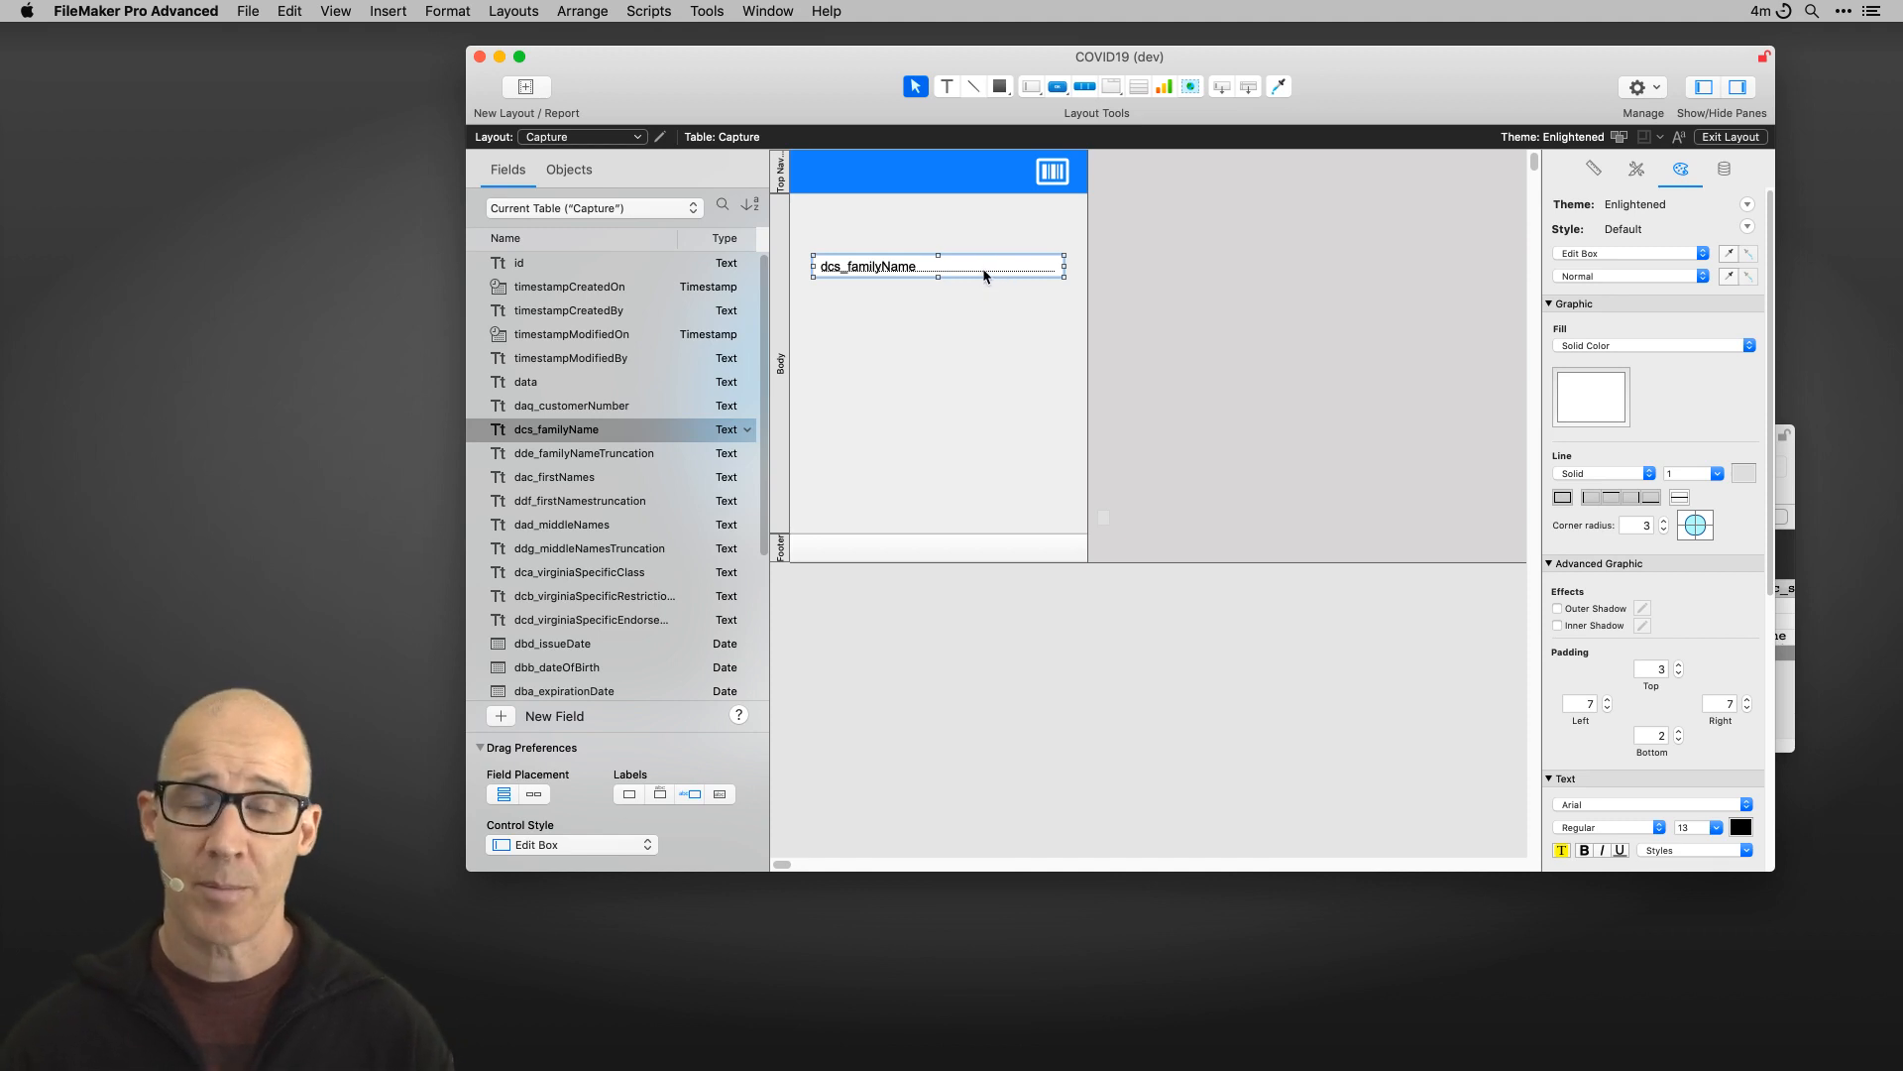
left_click_drag(936, 277, 937, 291)
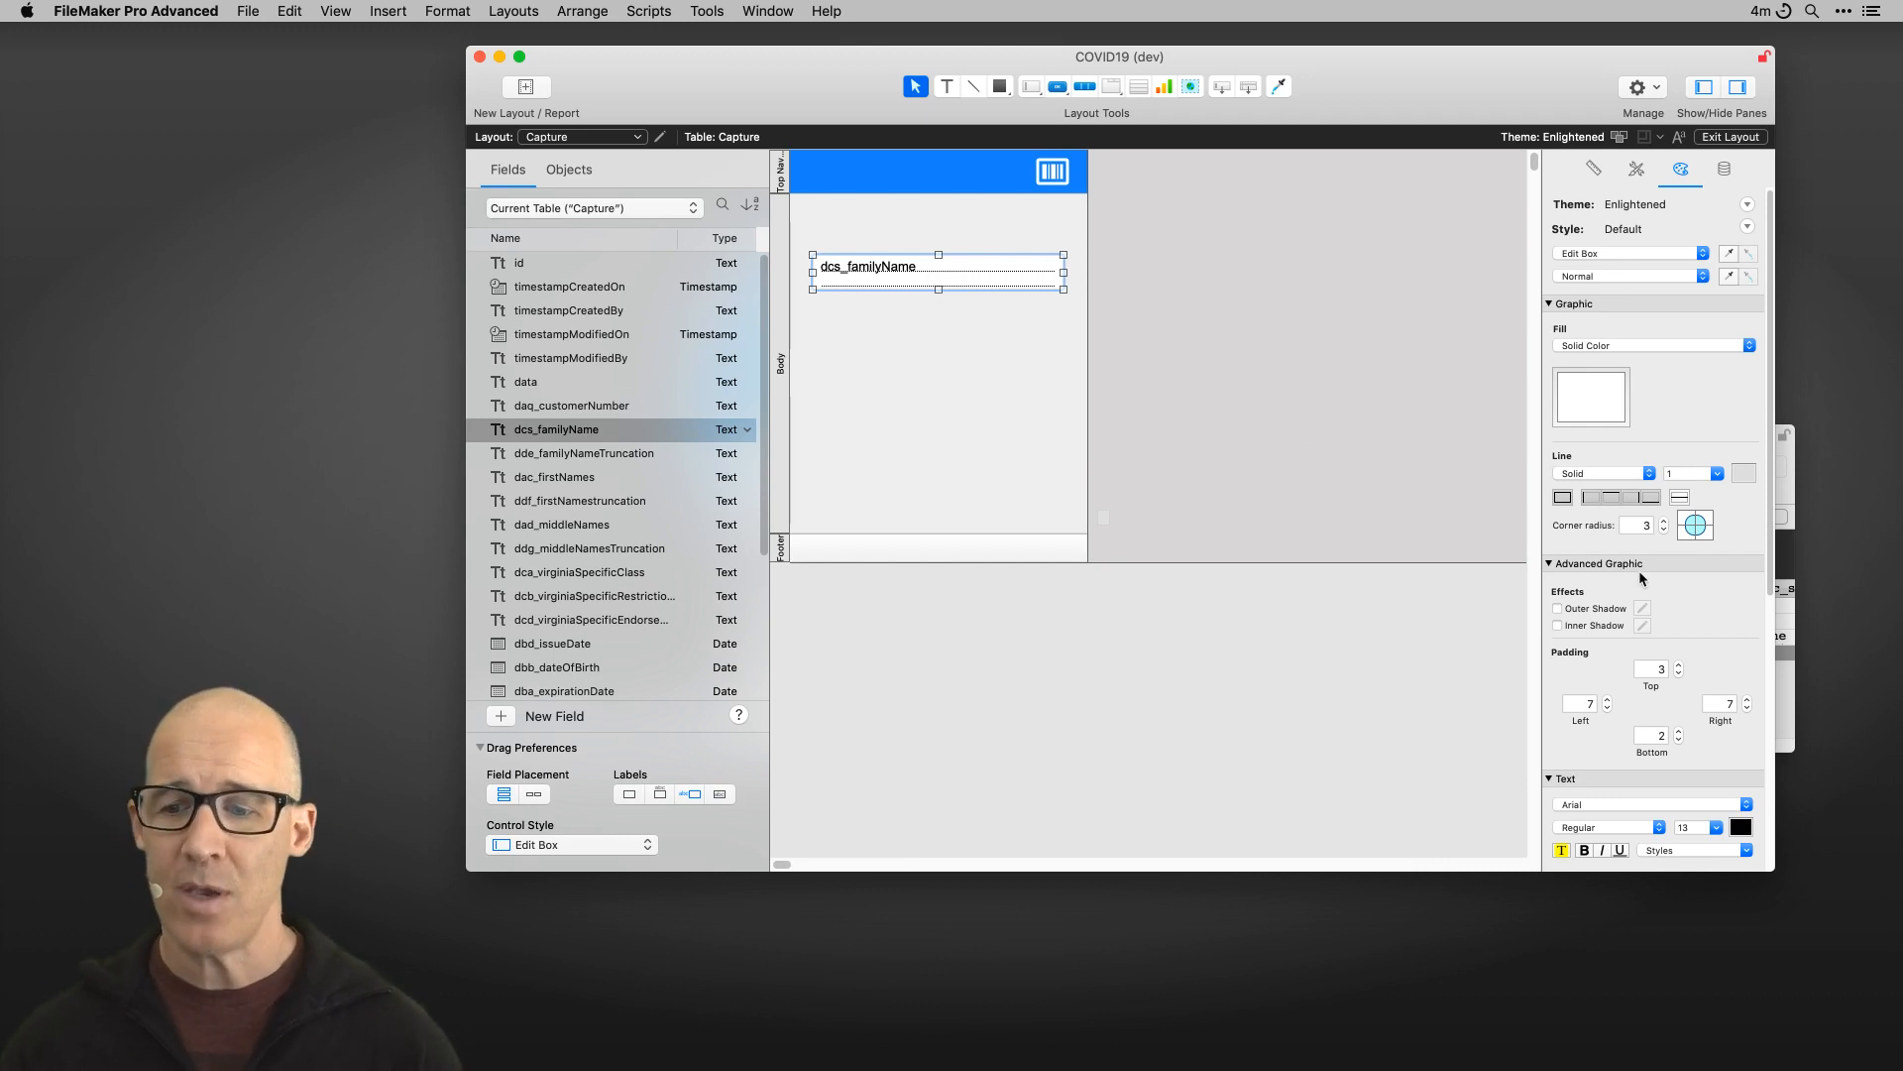
Step: Show the dcs_familyName field's text settings and select its font size value
scroll(1662, 592, "down", 3)
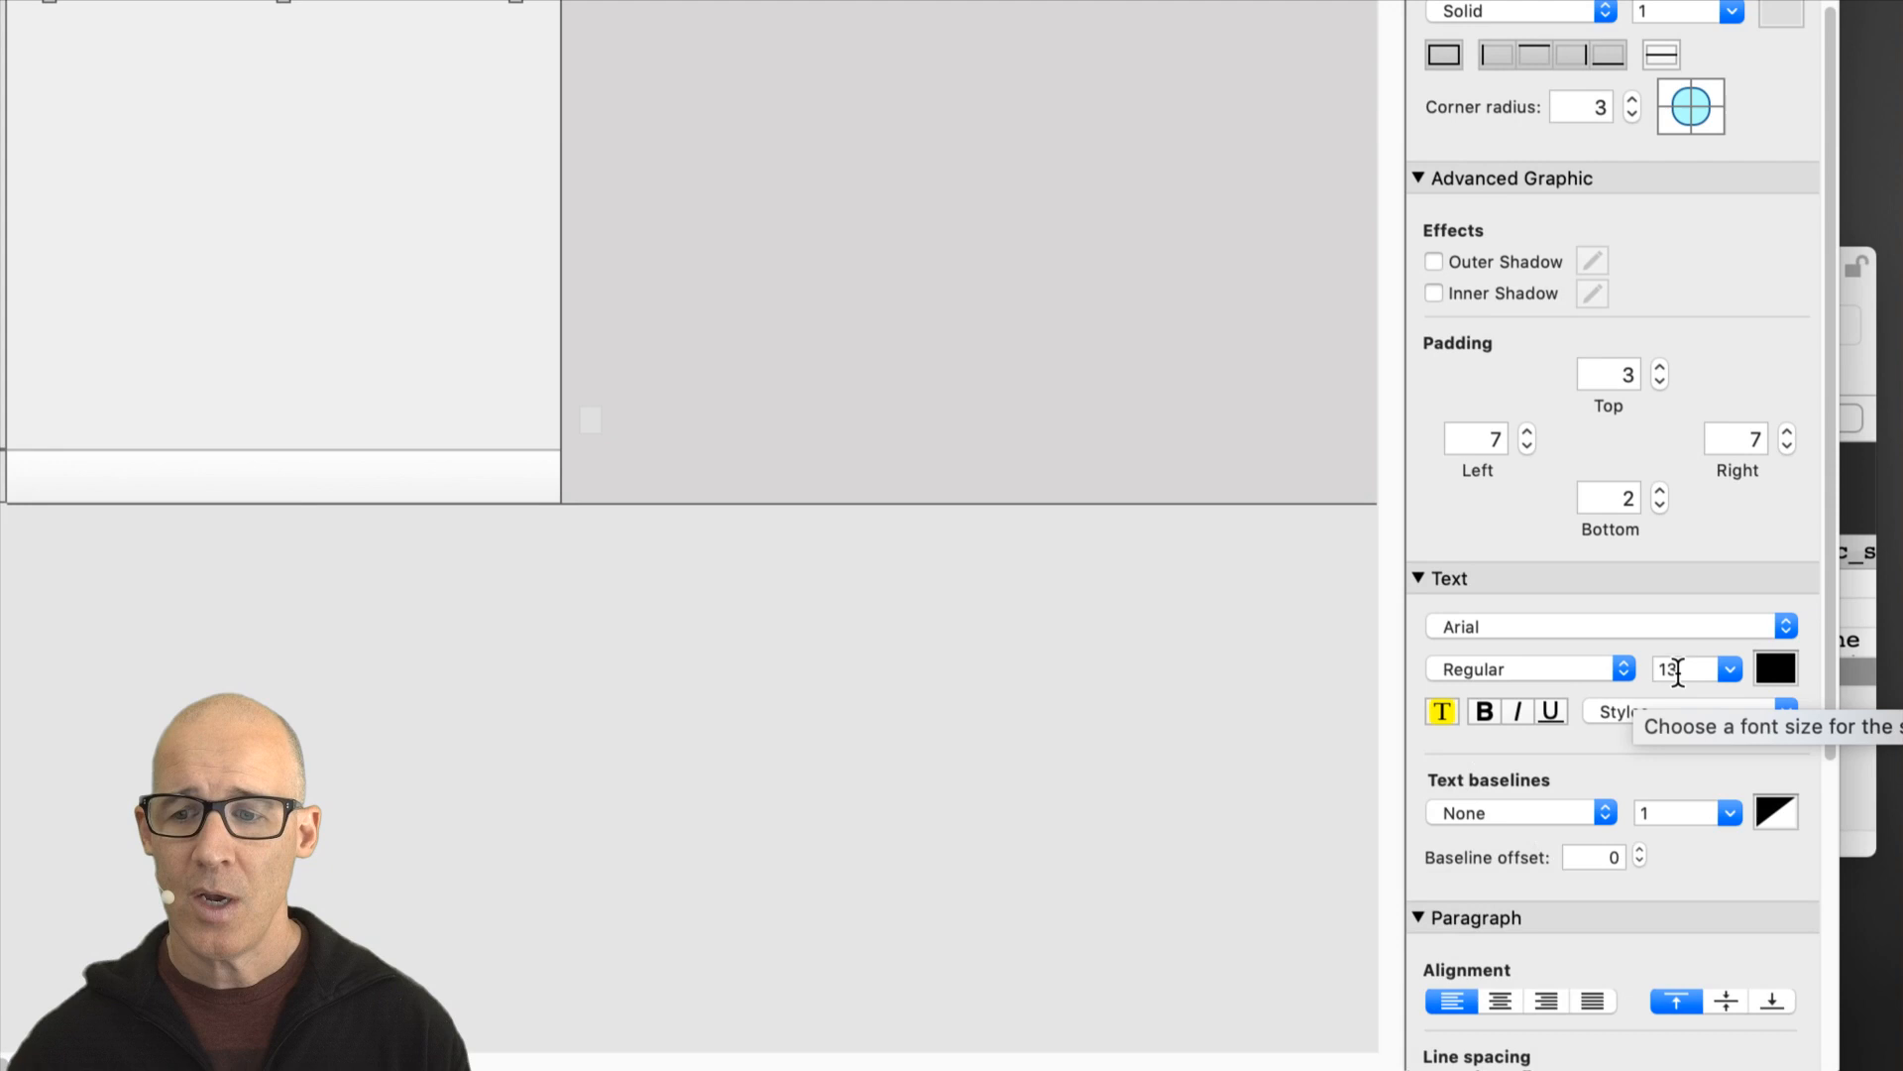
double_click(1671, 672)
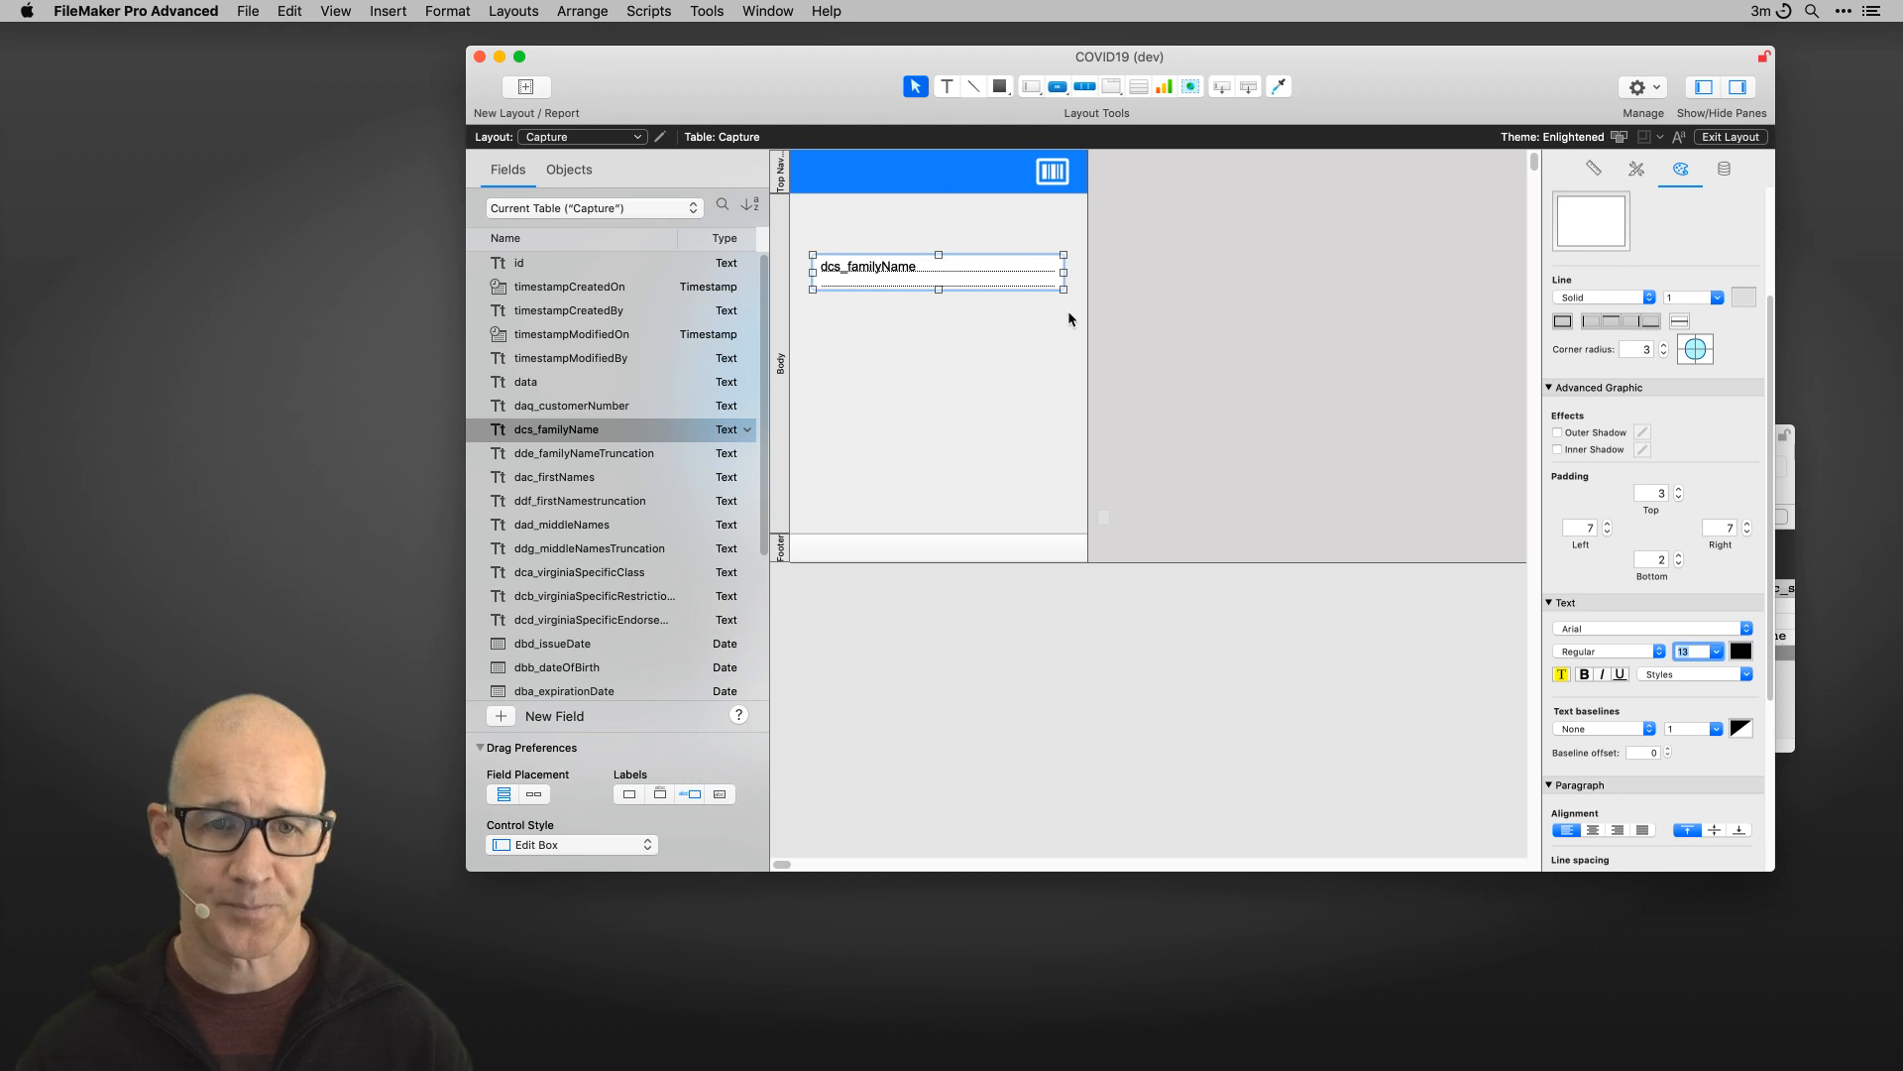
Step: Make the layout window smaller, and delete the dcs_familyName field from the body
left_click_drag(958, 276, 982, 269)
left_click_drag(1772, 870, 1517, 843)
left_click_drag(1237, 103, 1341, 113)
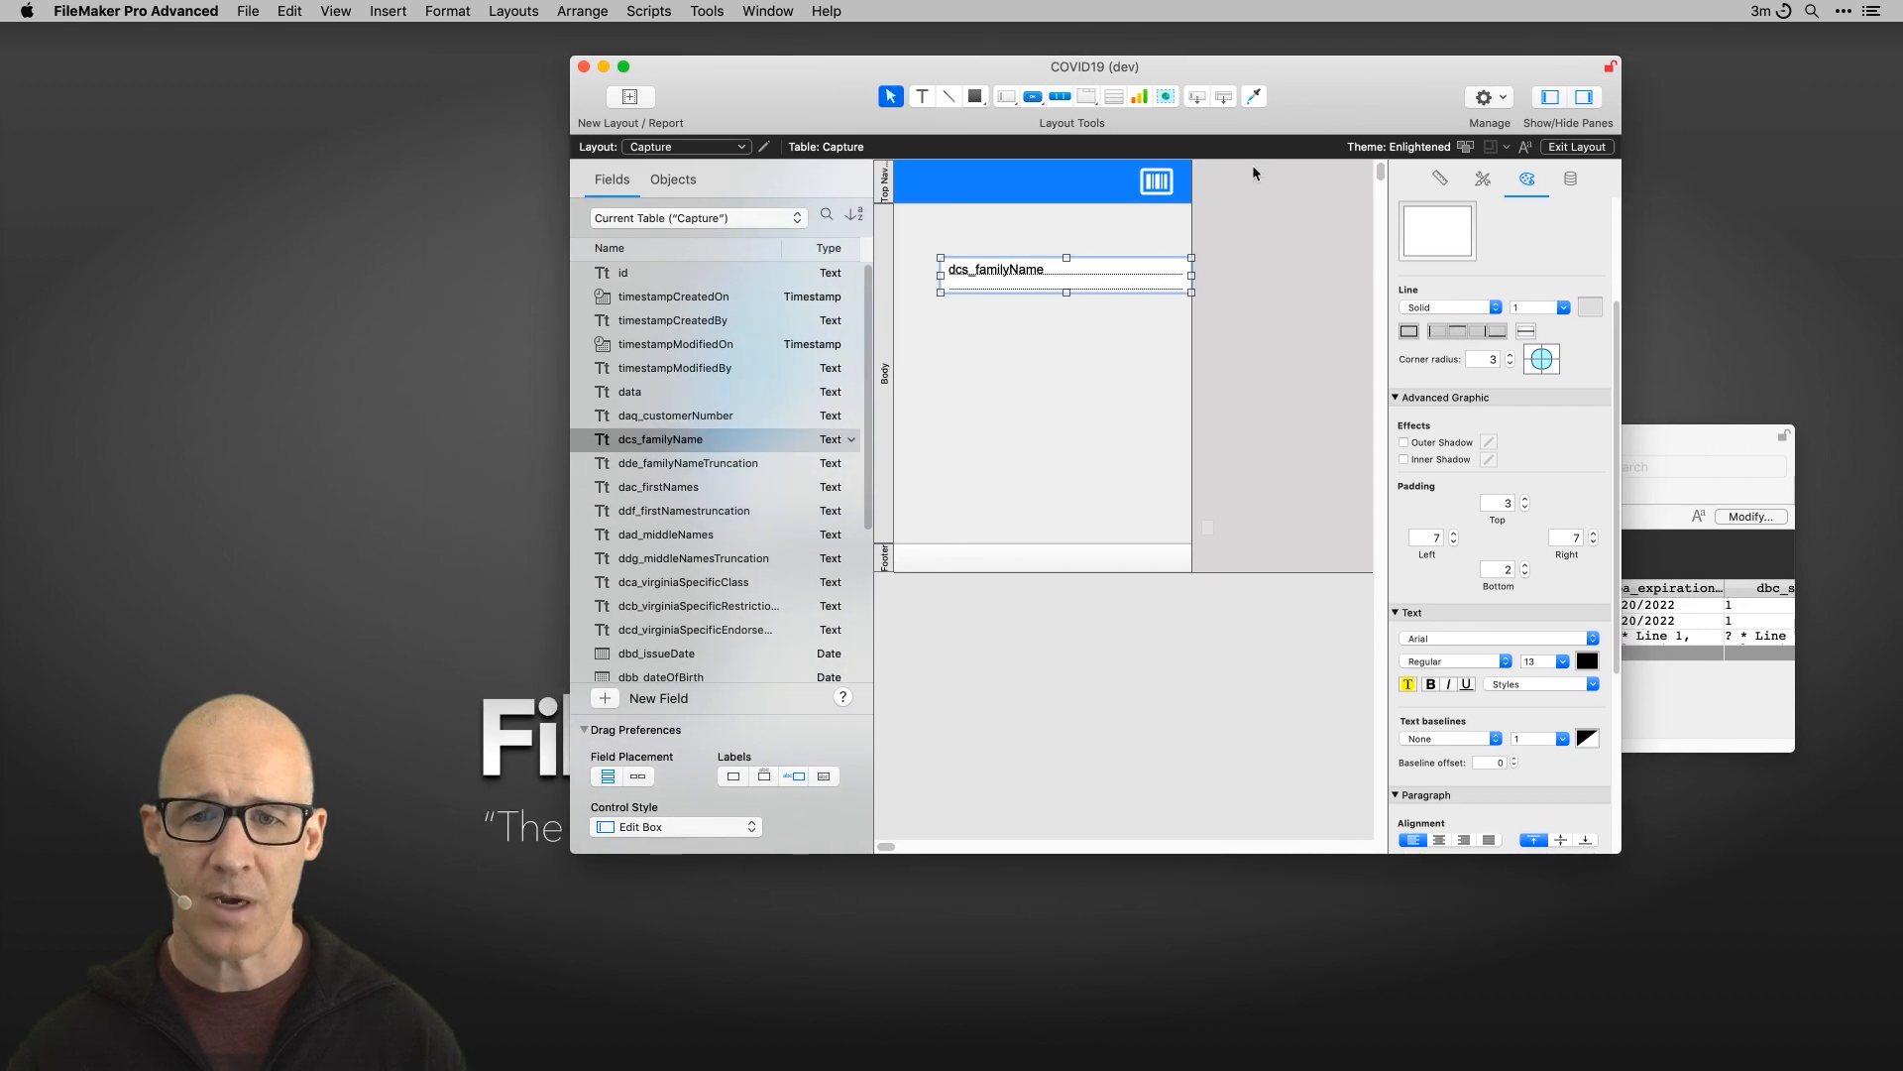
left_click(1156, 280)
key("Delete")
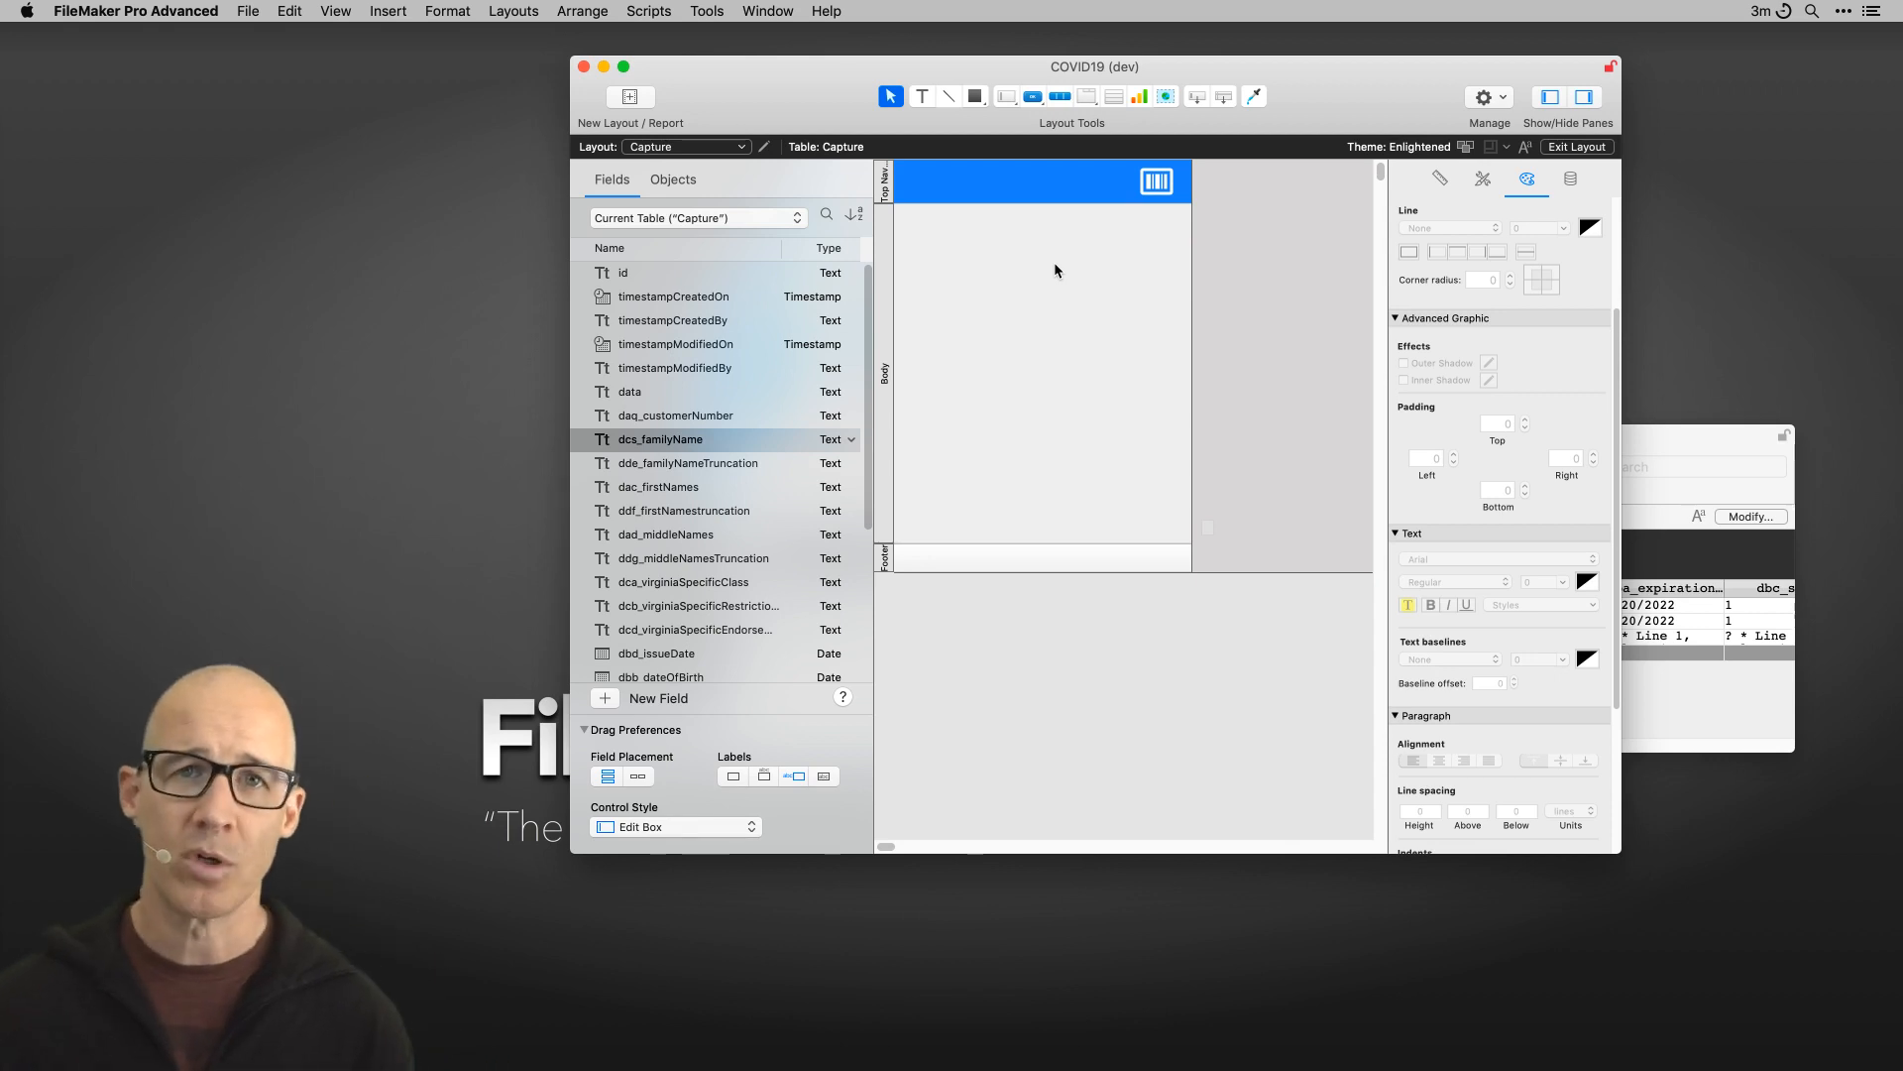
Step: Delete the off-layout rectangle beside the body and the Footer part
left_click(1207, 533)
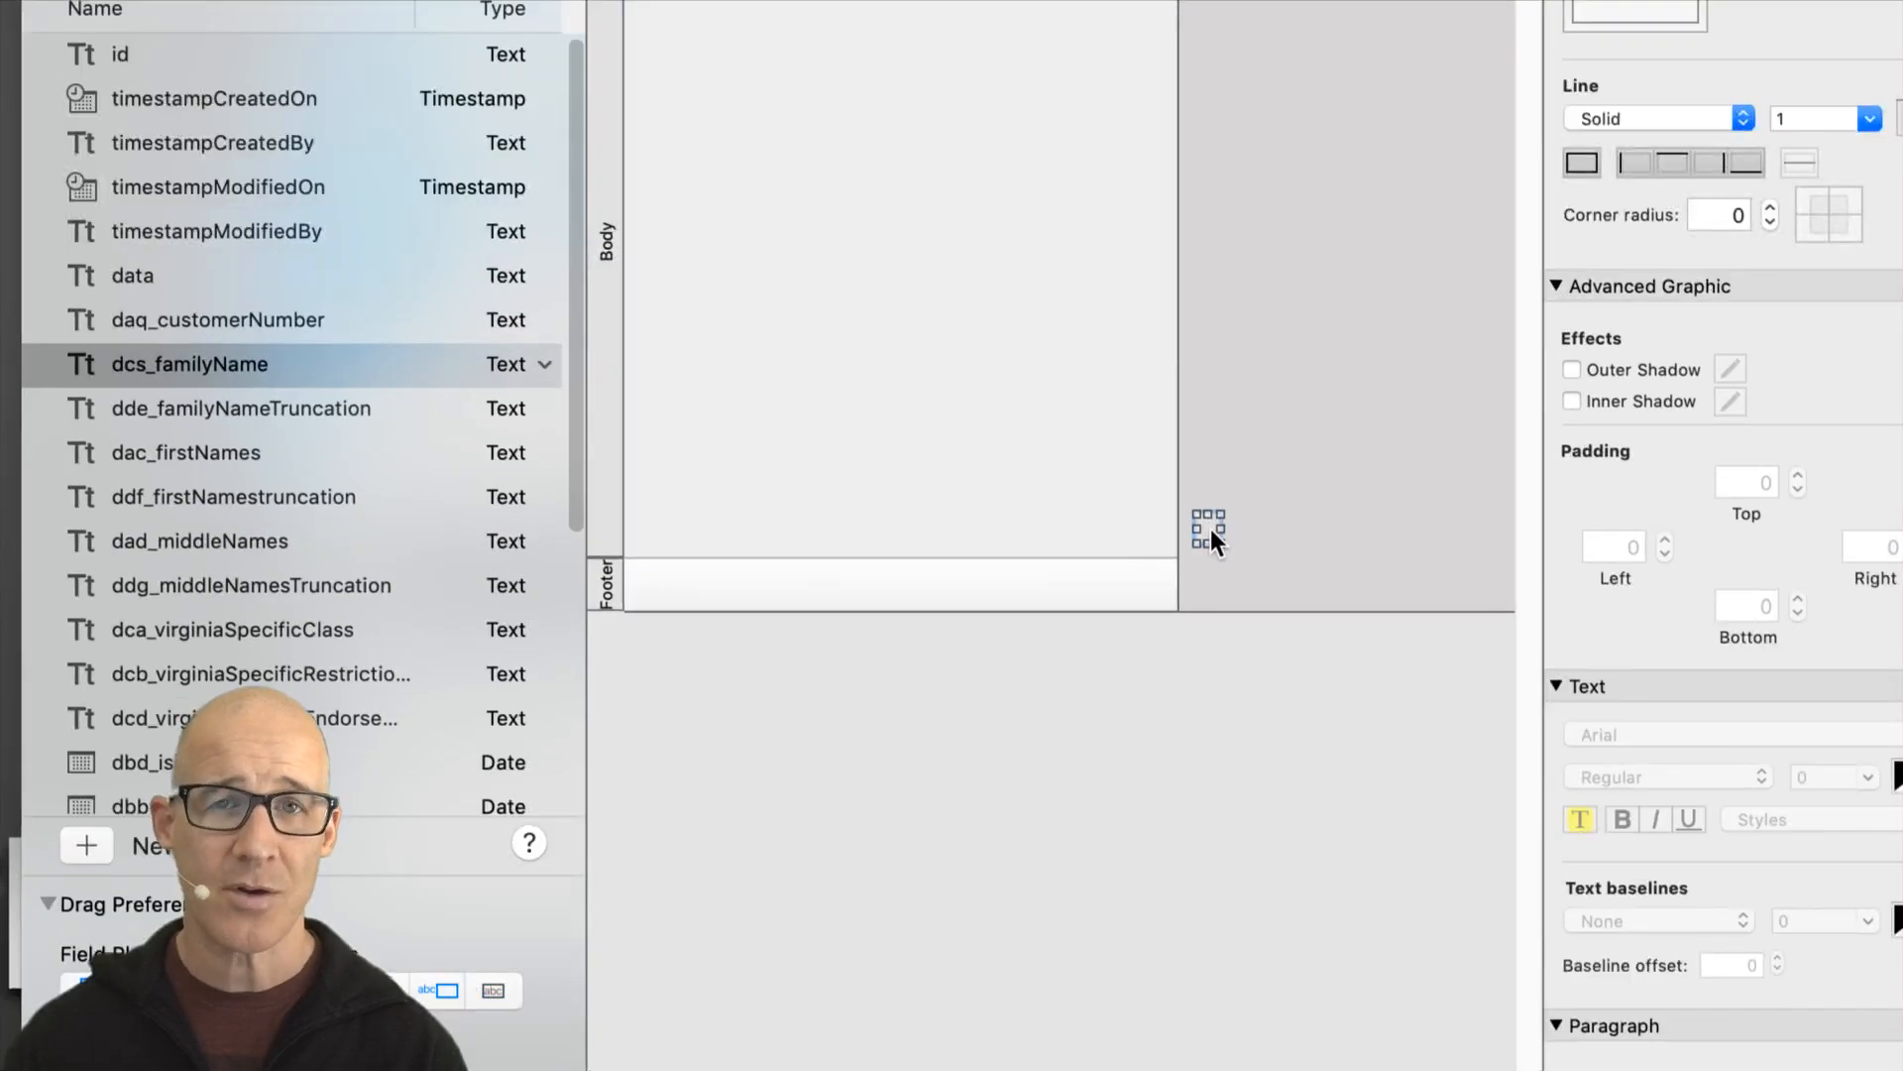
key("Delete")
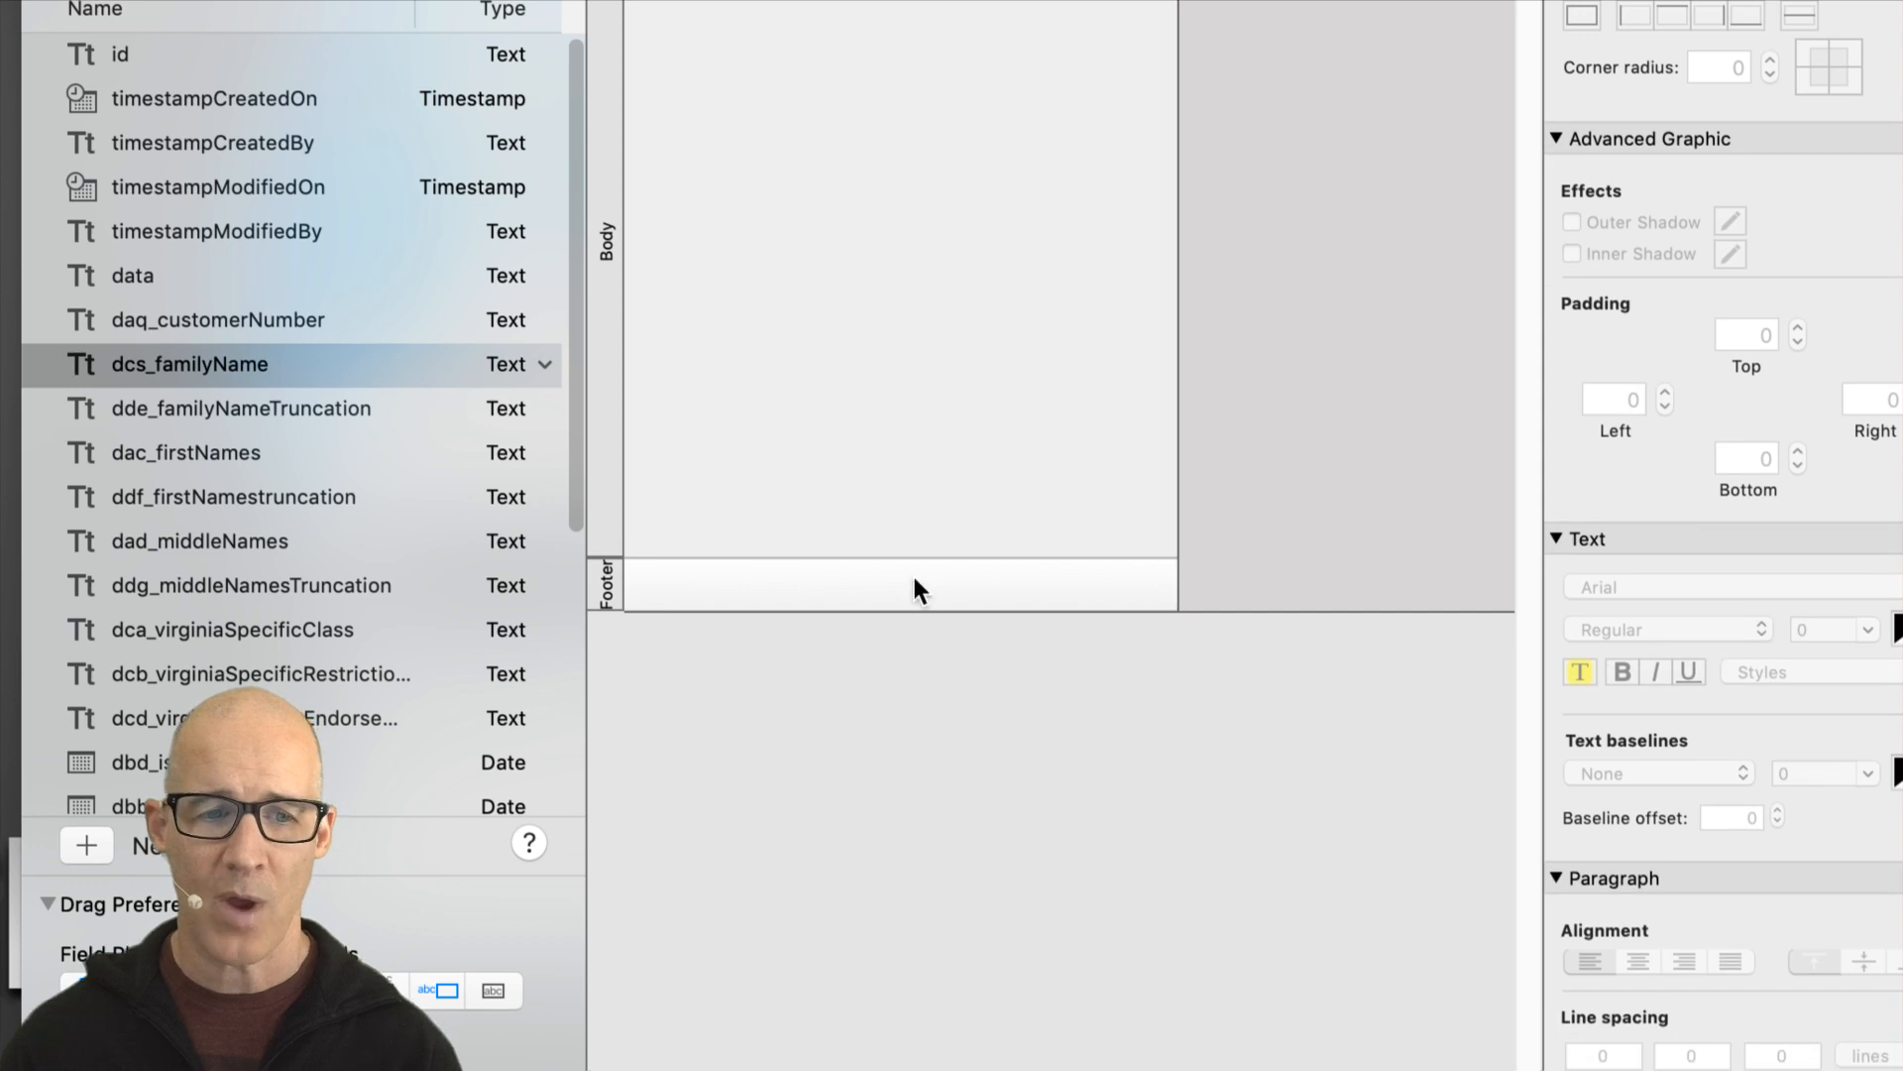
left_click(604, 584)
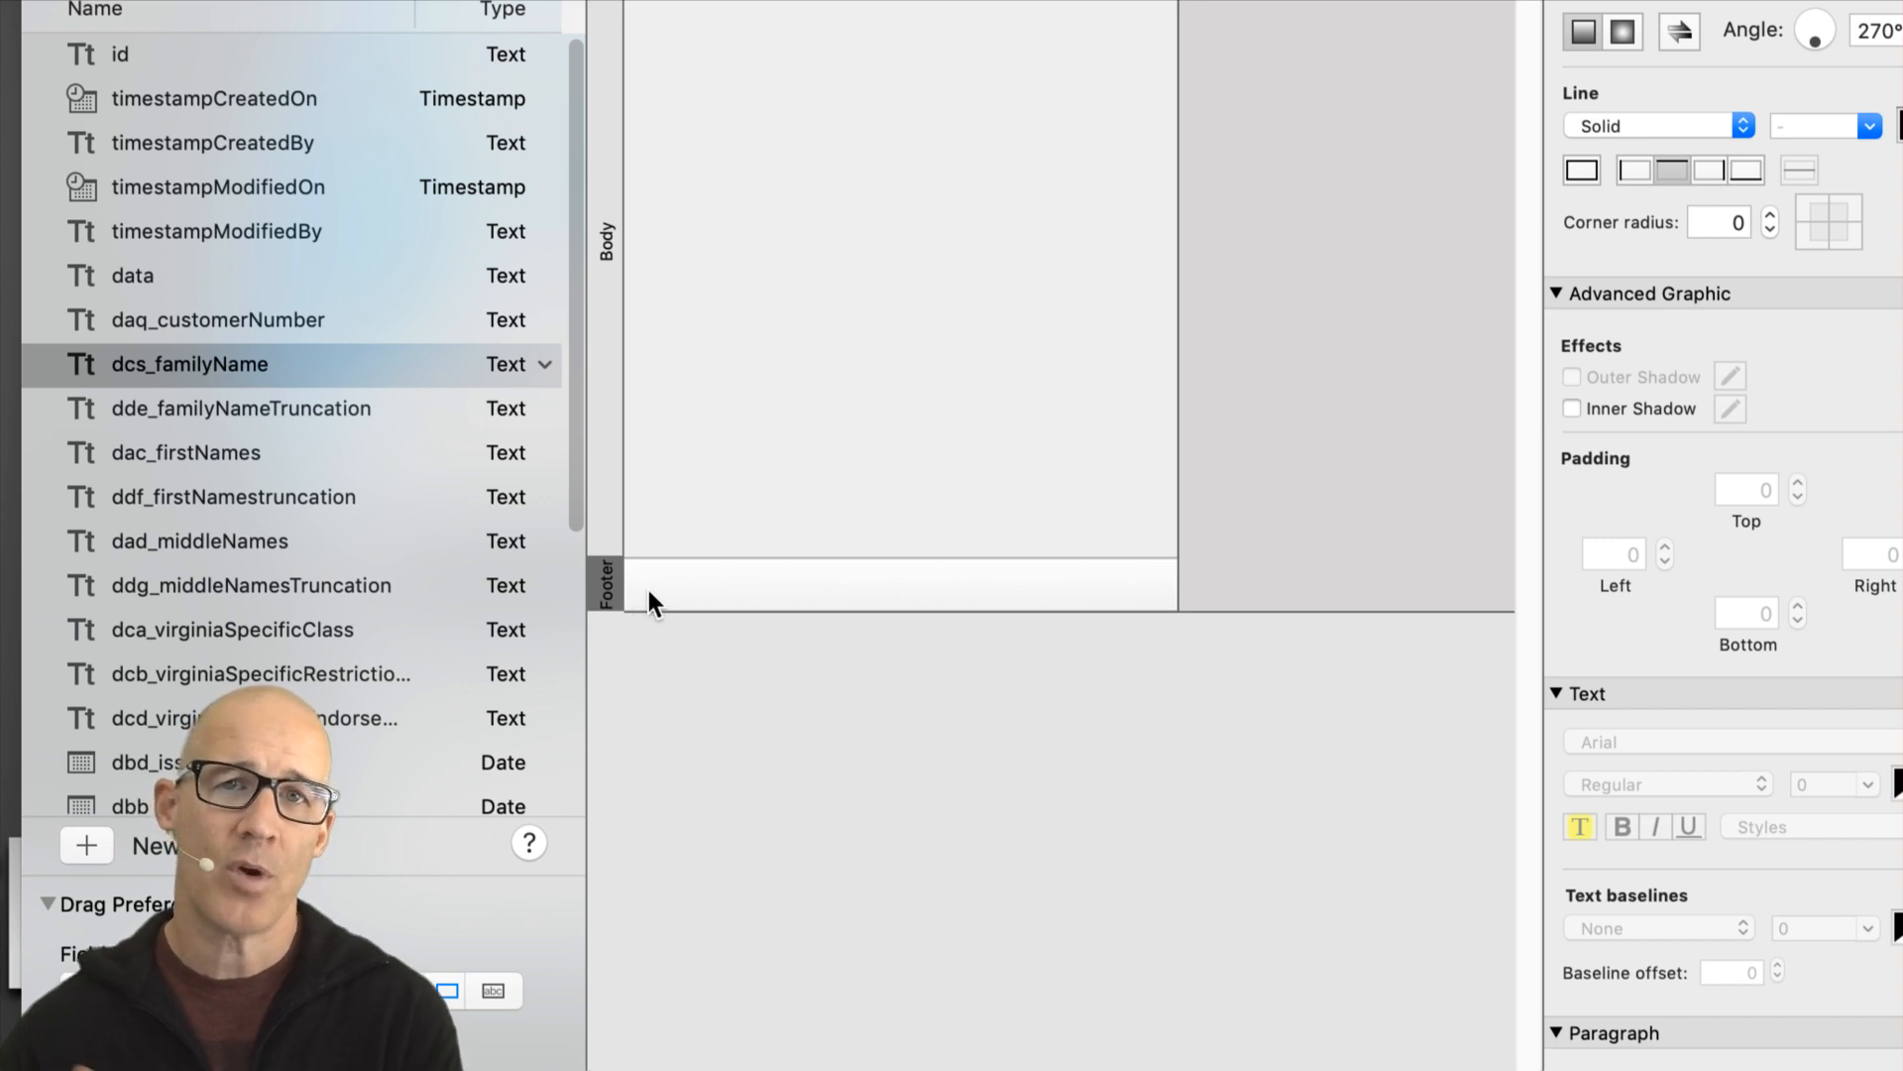
key("Delete")
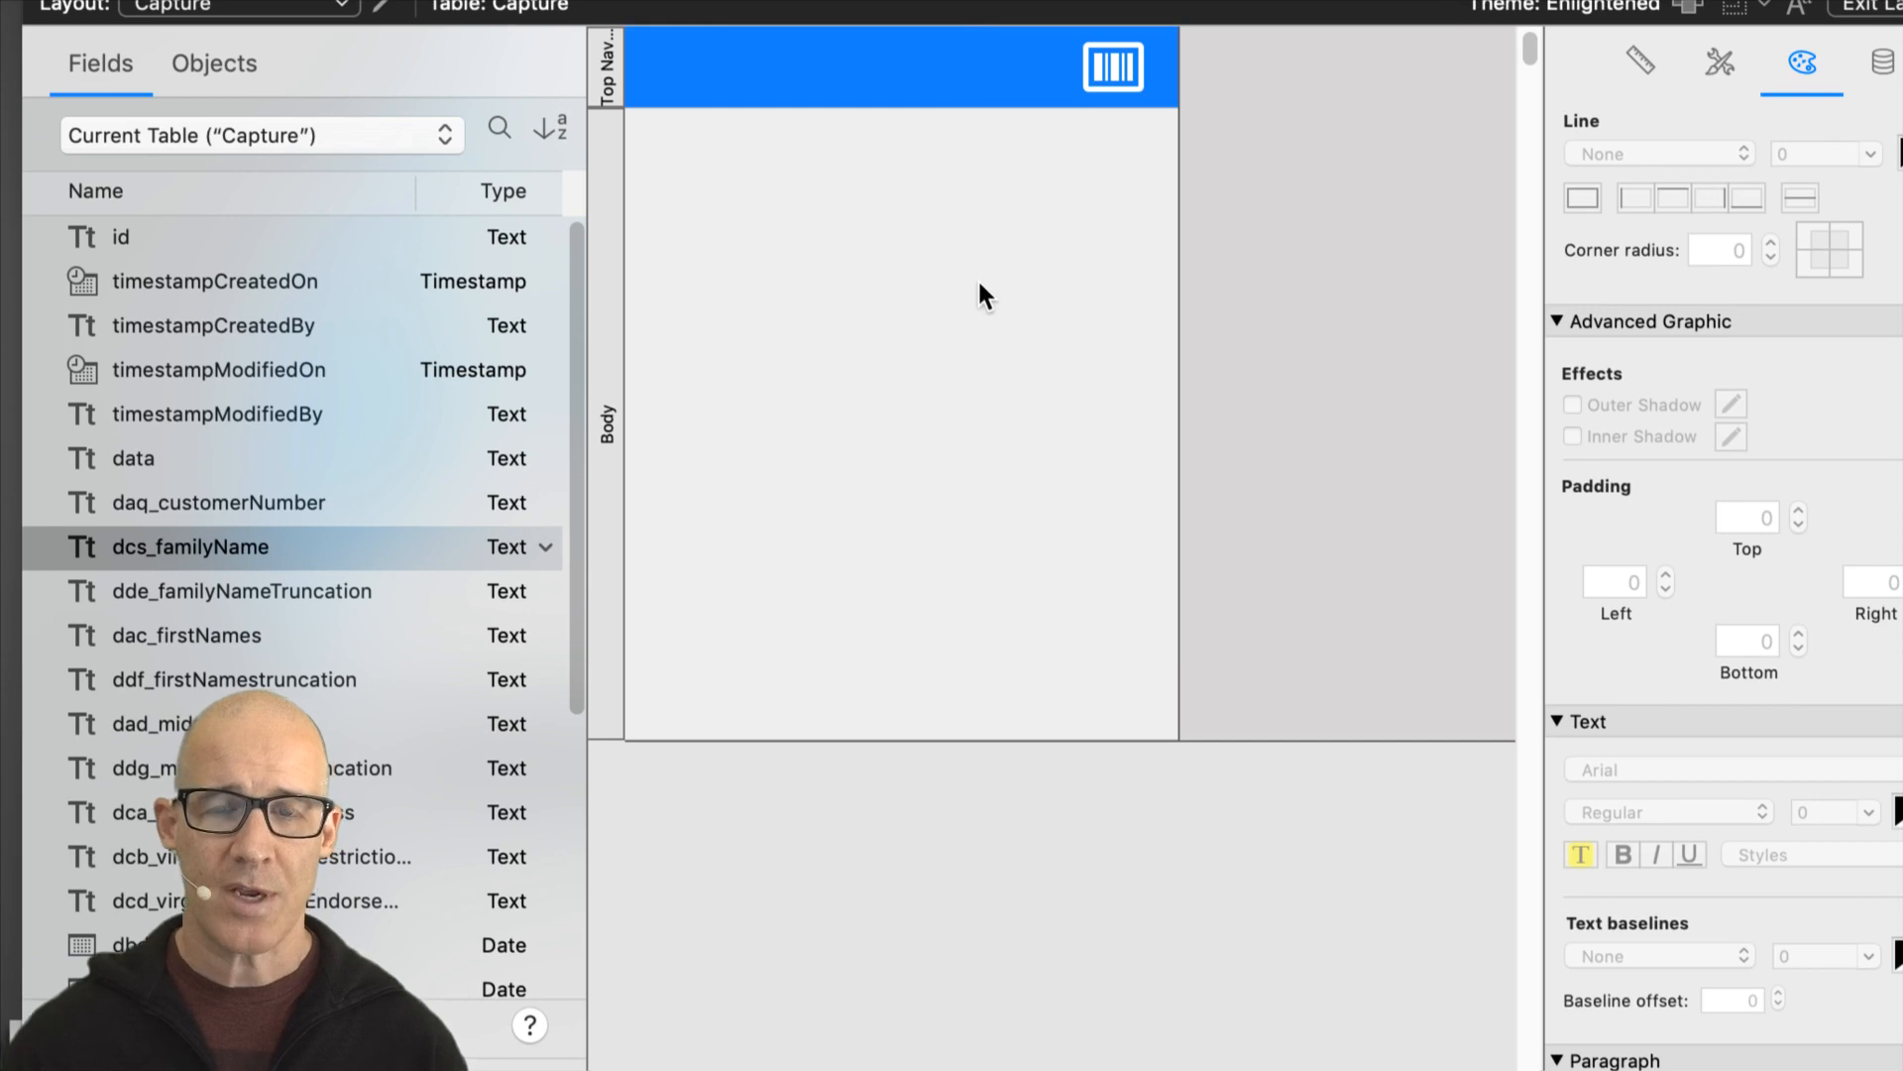
Step: Delete the Body part so that only the Top Navigation part remains on the Capture layout
left_click(610, 79)
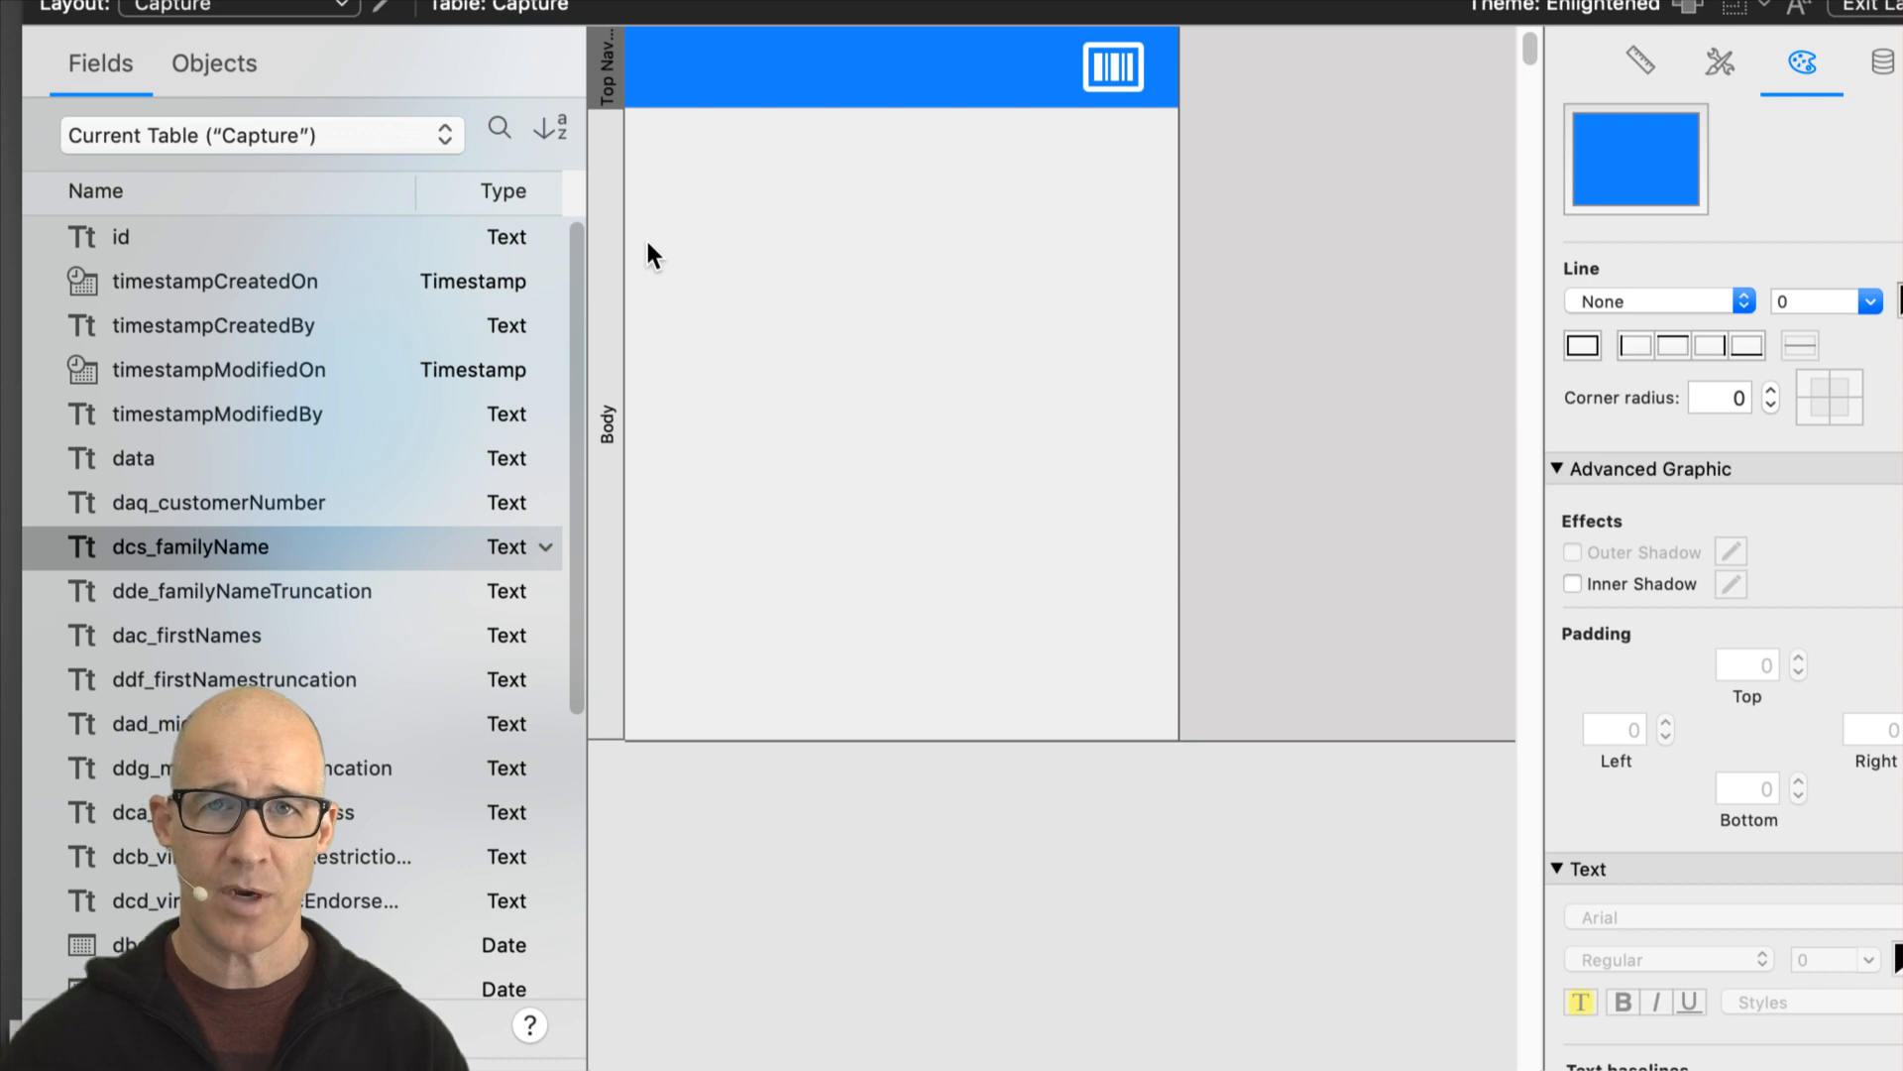
left_click(613, 253)
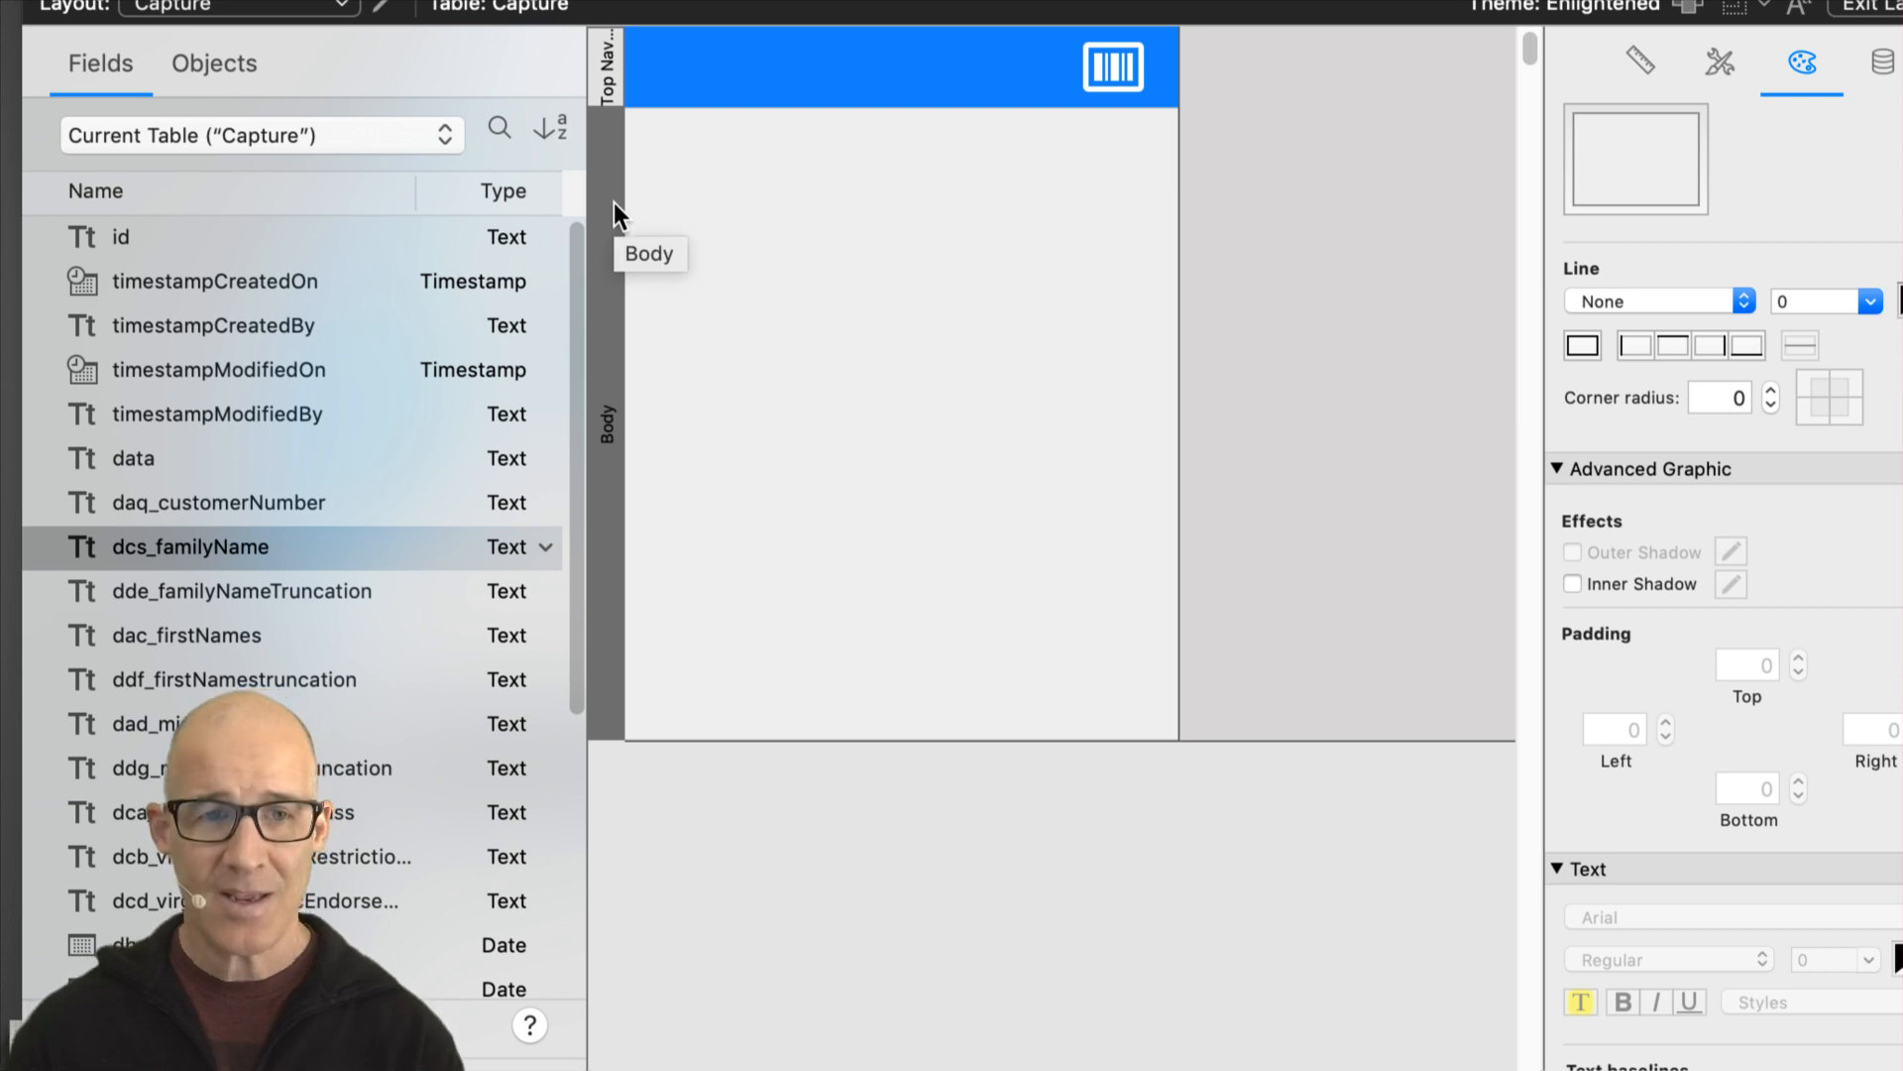
key("Delete")
Step: Set the Top Navigation part's height to 300 pt
left_click(609, 99)
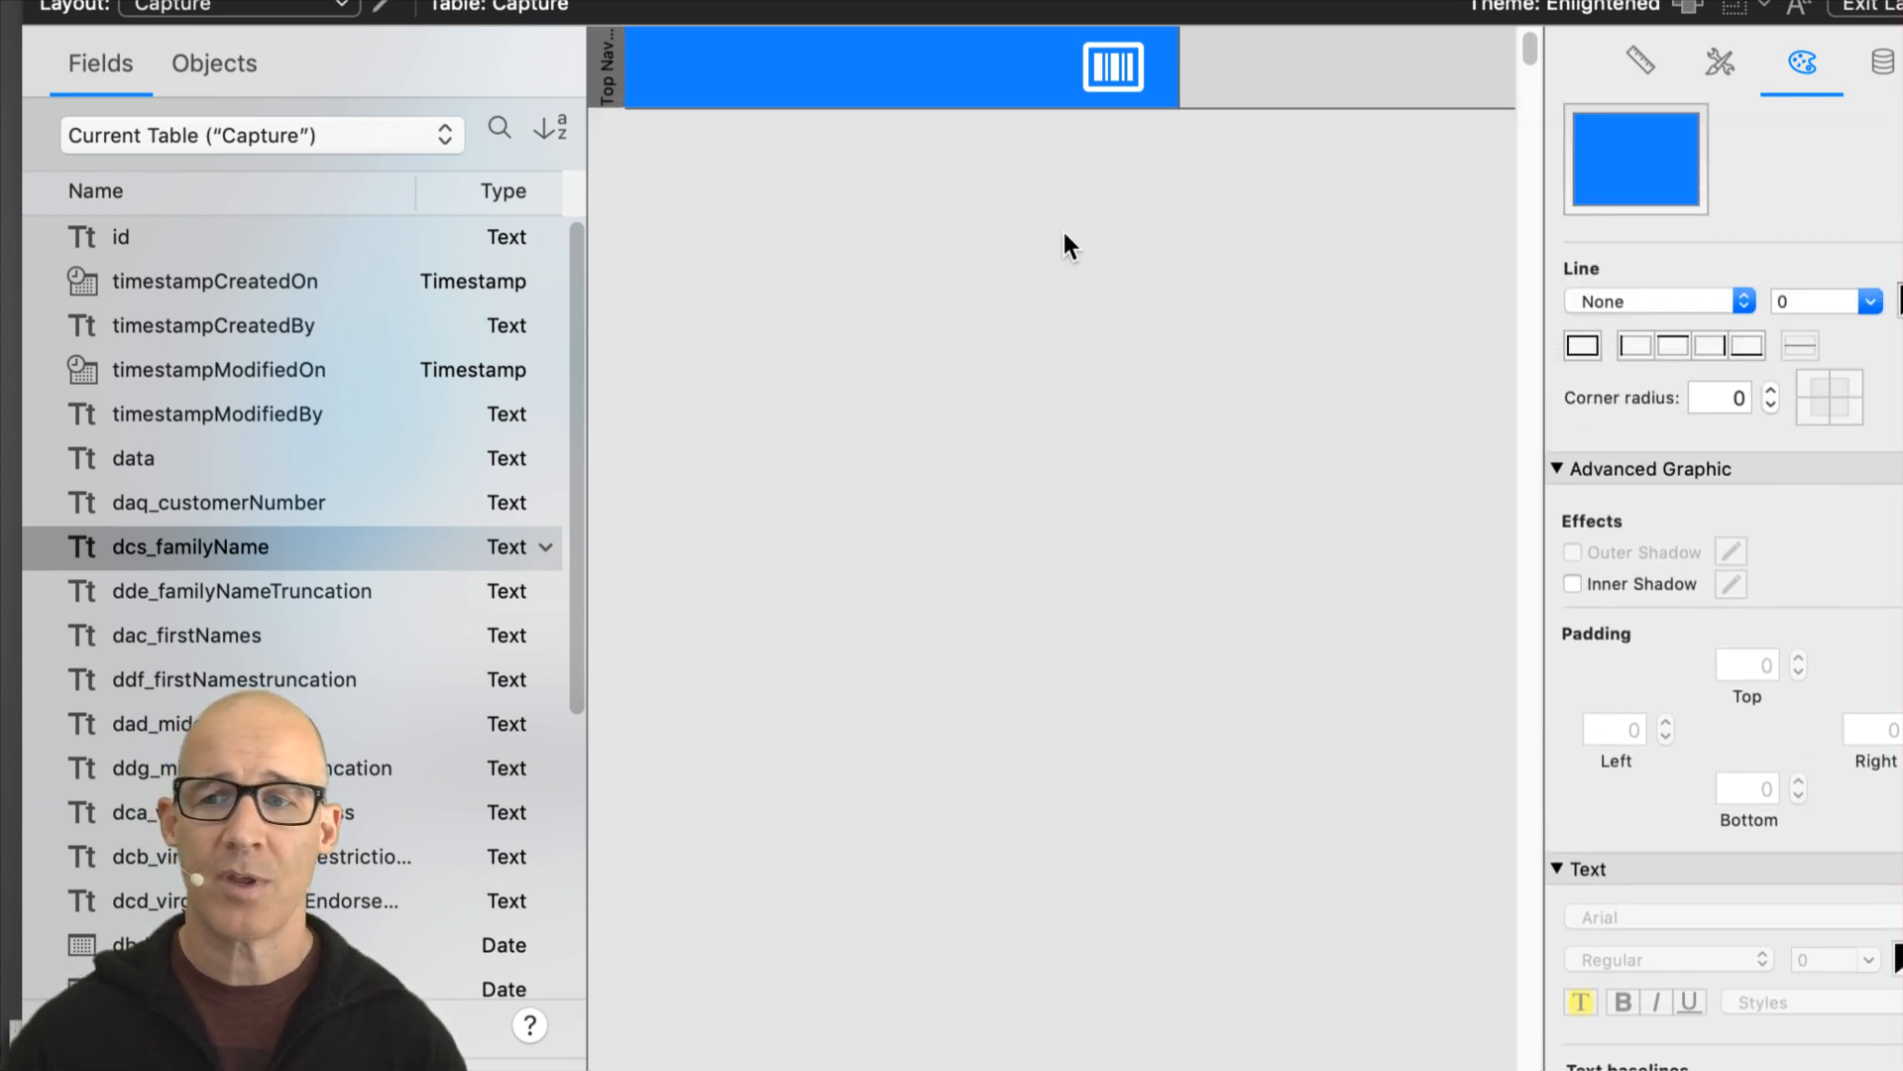
left_click(1643, 62)
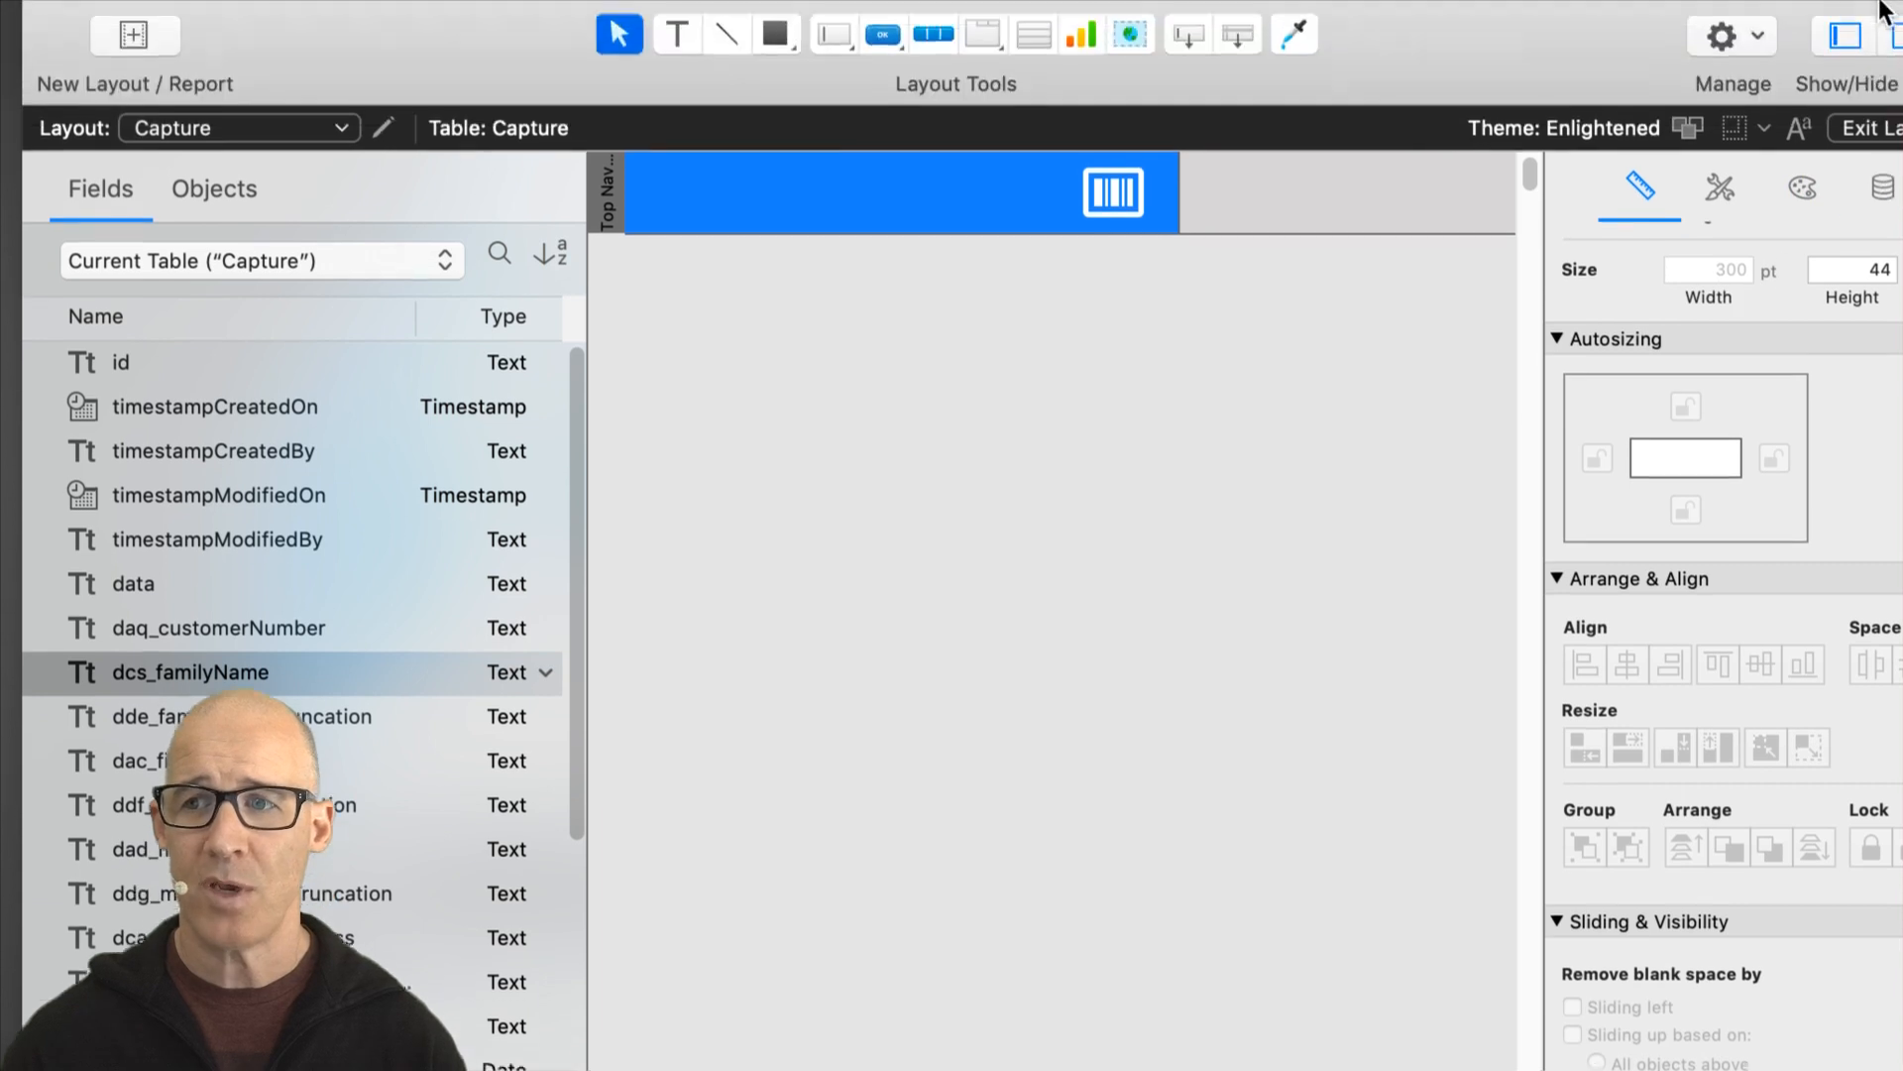
scroll(1657, 266, "up", 5)
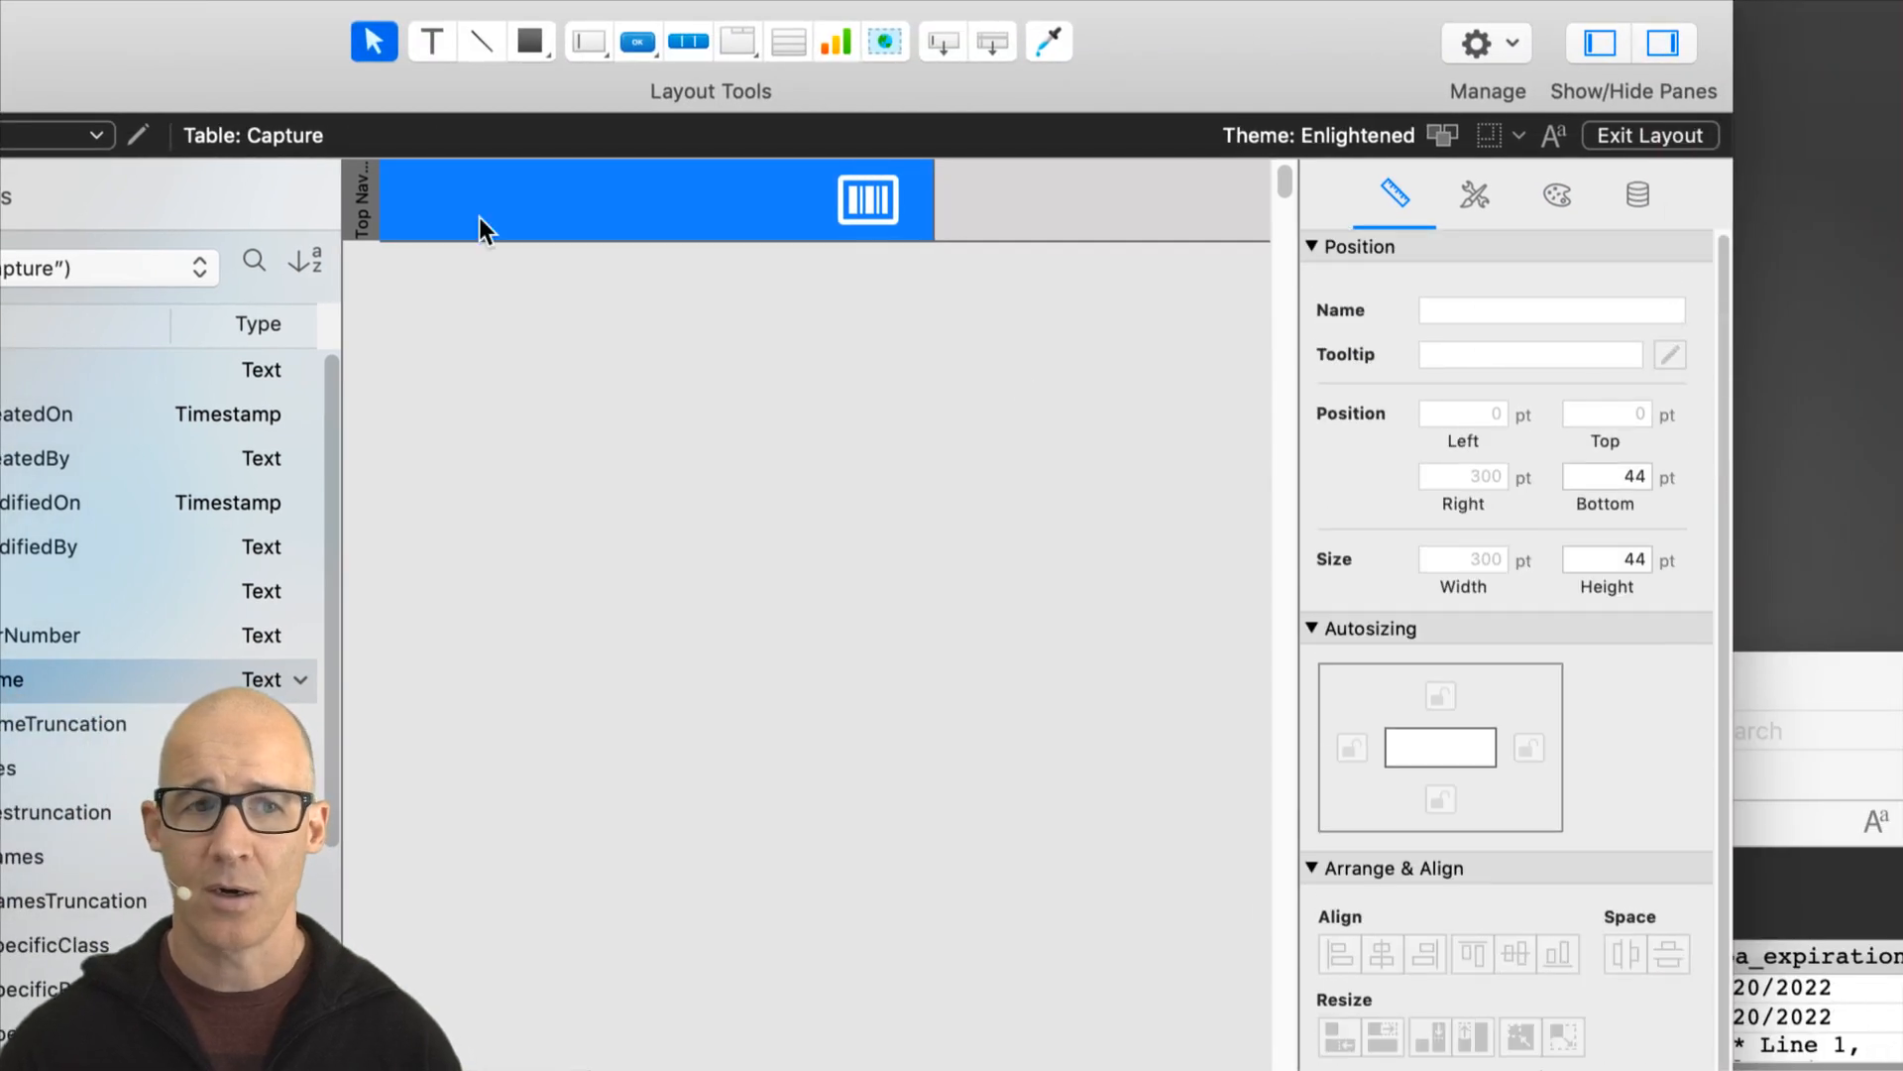
left_click(445, 240)
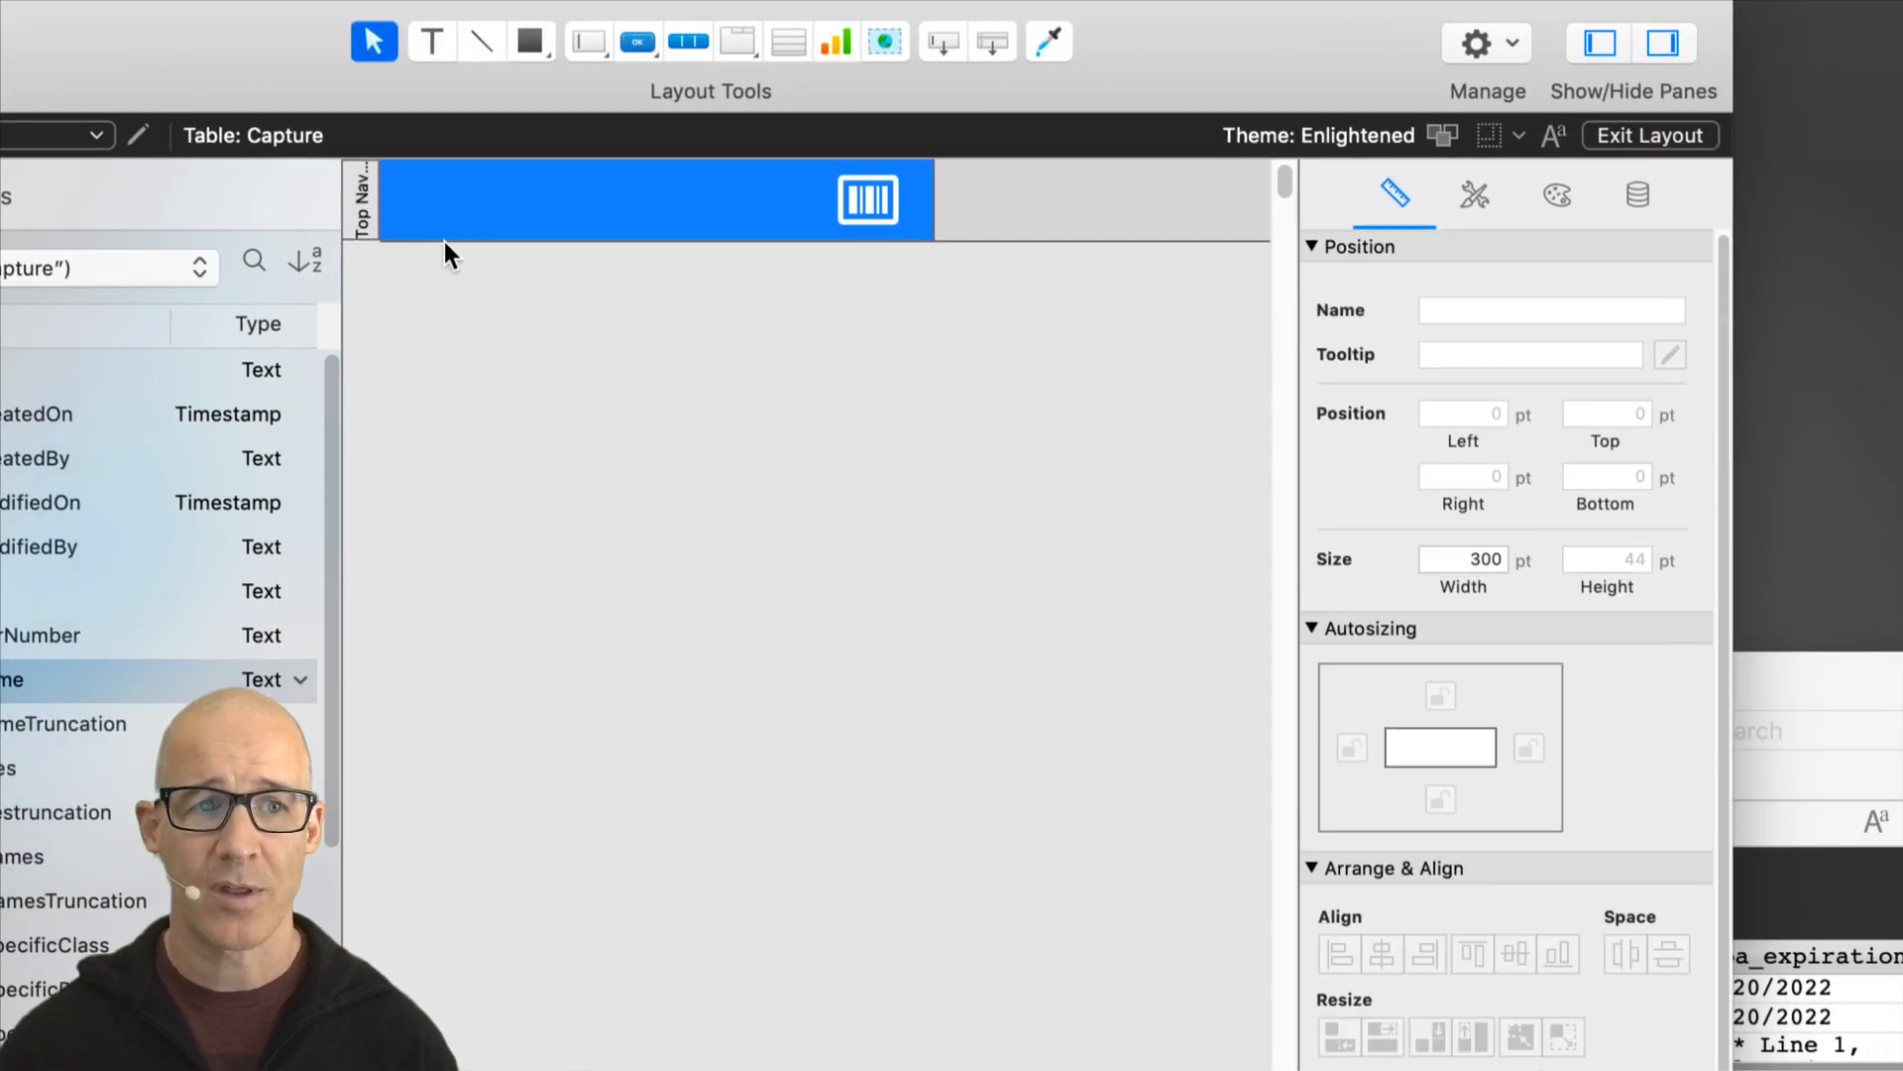
left_click(361, 212)
double_click(1616, 560)
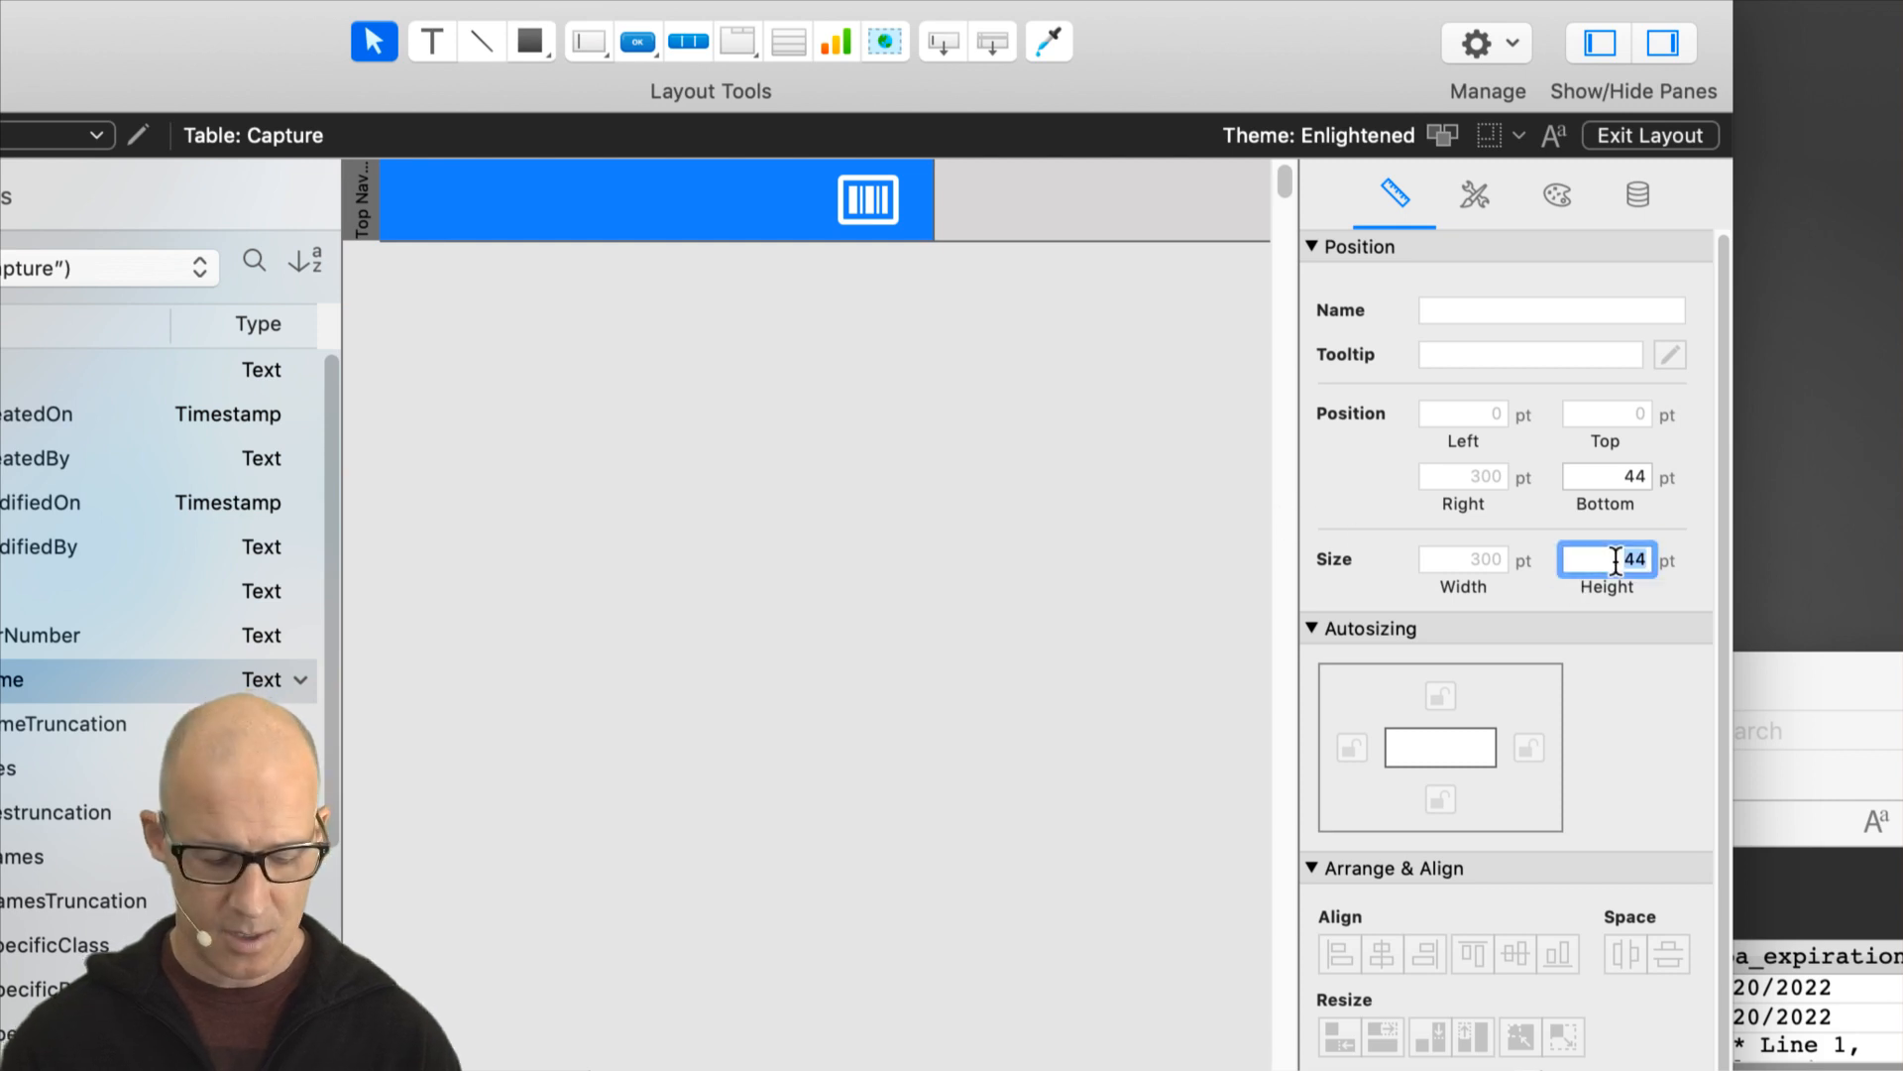
type("300")
key("Return")
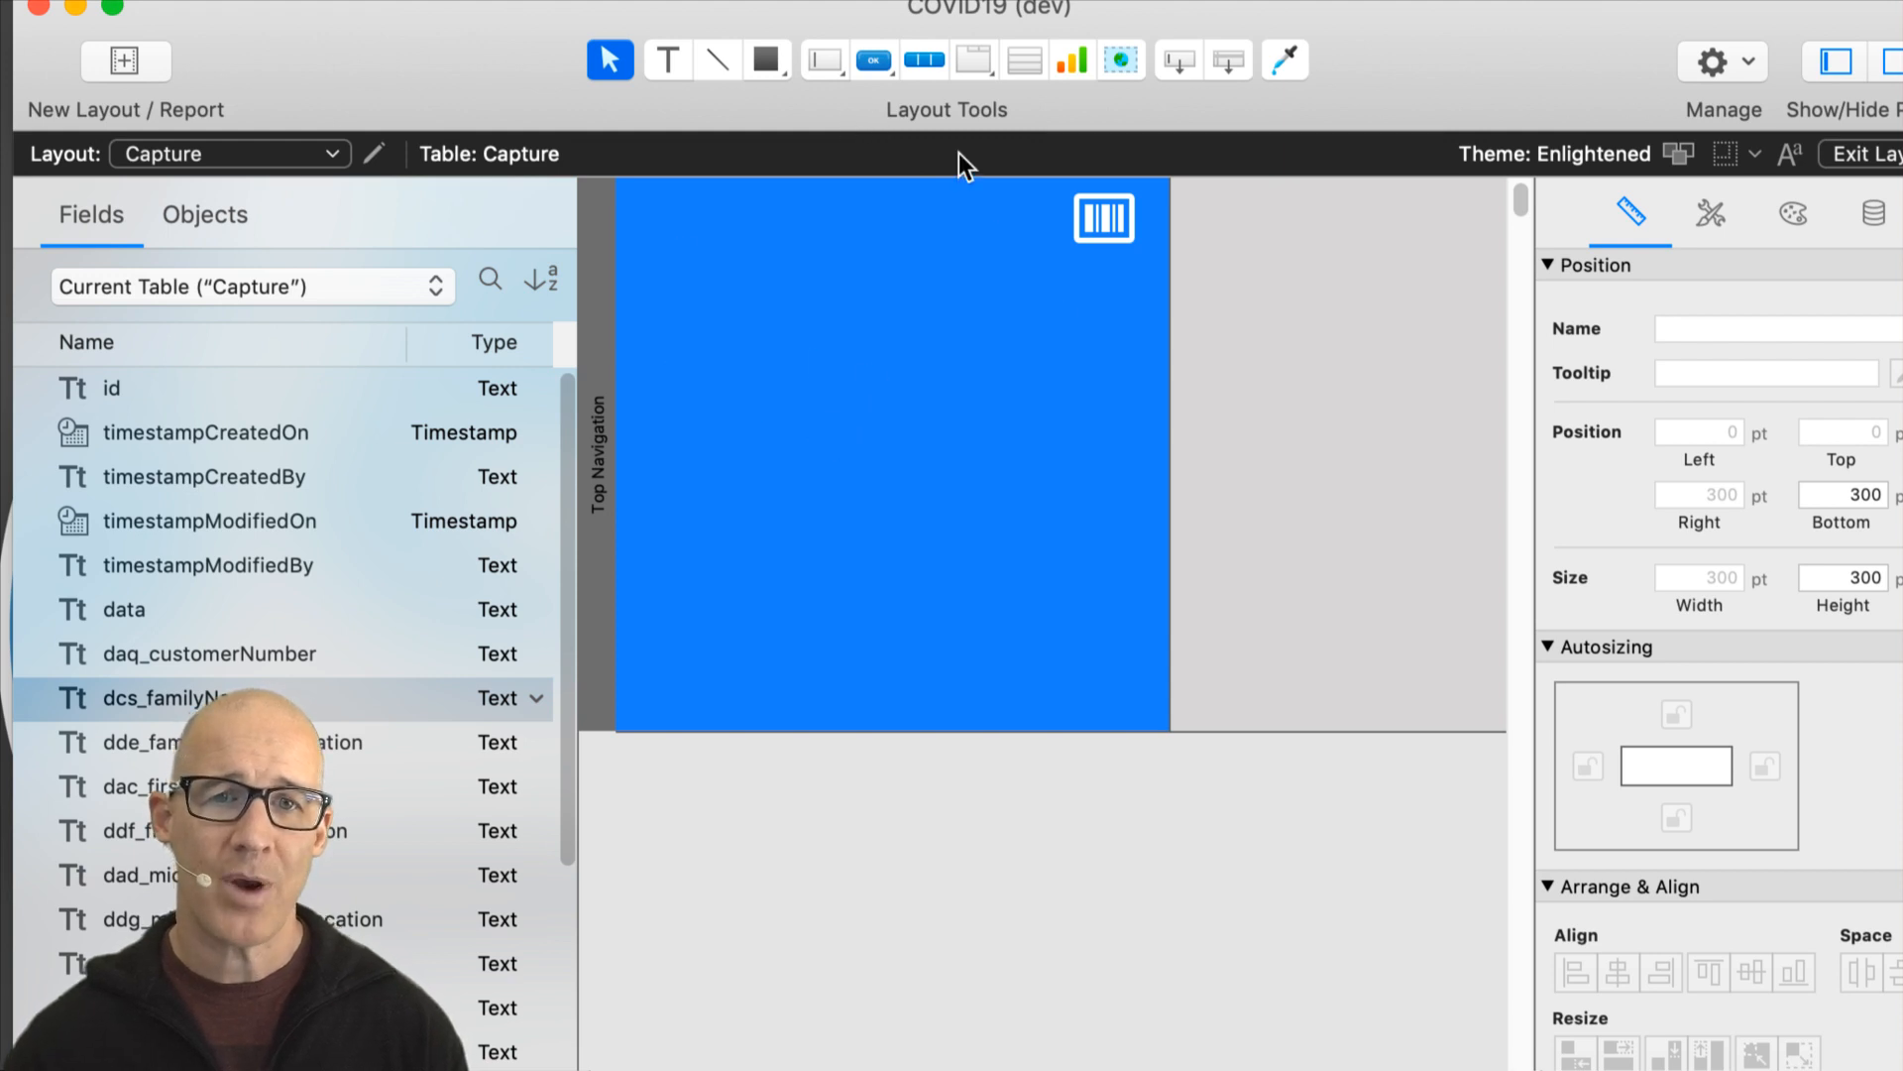
Step: Draw a 300 by 256 pt rectangle from top 44 pt down in the Top Navigation part and anchor it on all four sides
left_click(781, 74)
mouse_move(1121, 282)
left_mouse_down()
mouse_move(894, 505)
mouse_move(600, 739)
left_mouse_up()
left_click_drag(1120, 508, 1169, 502)
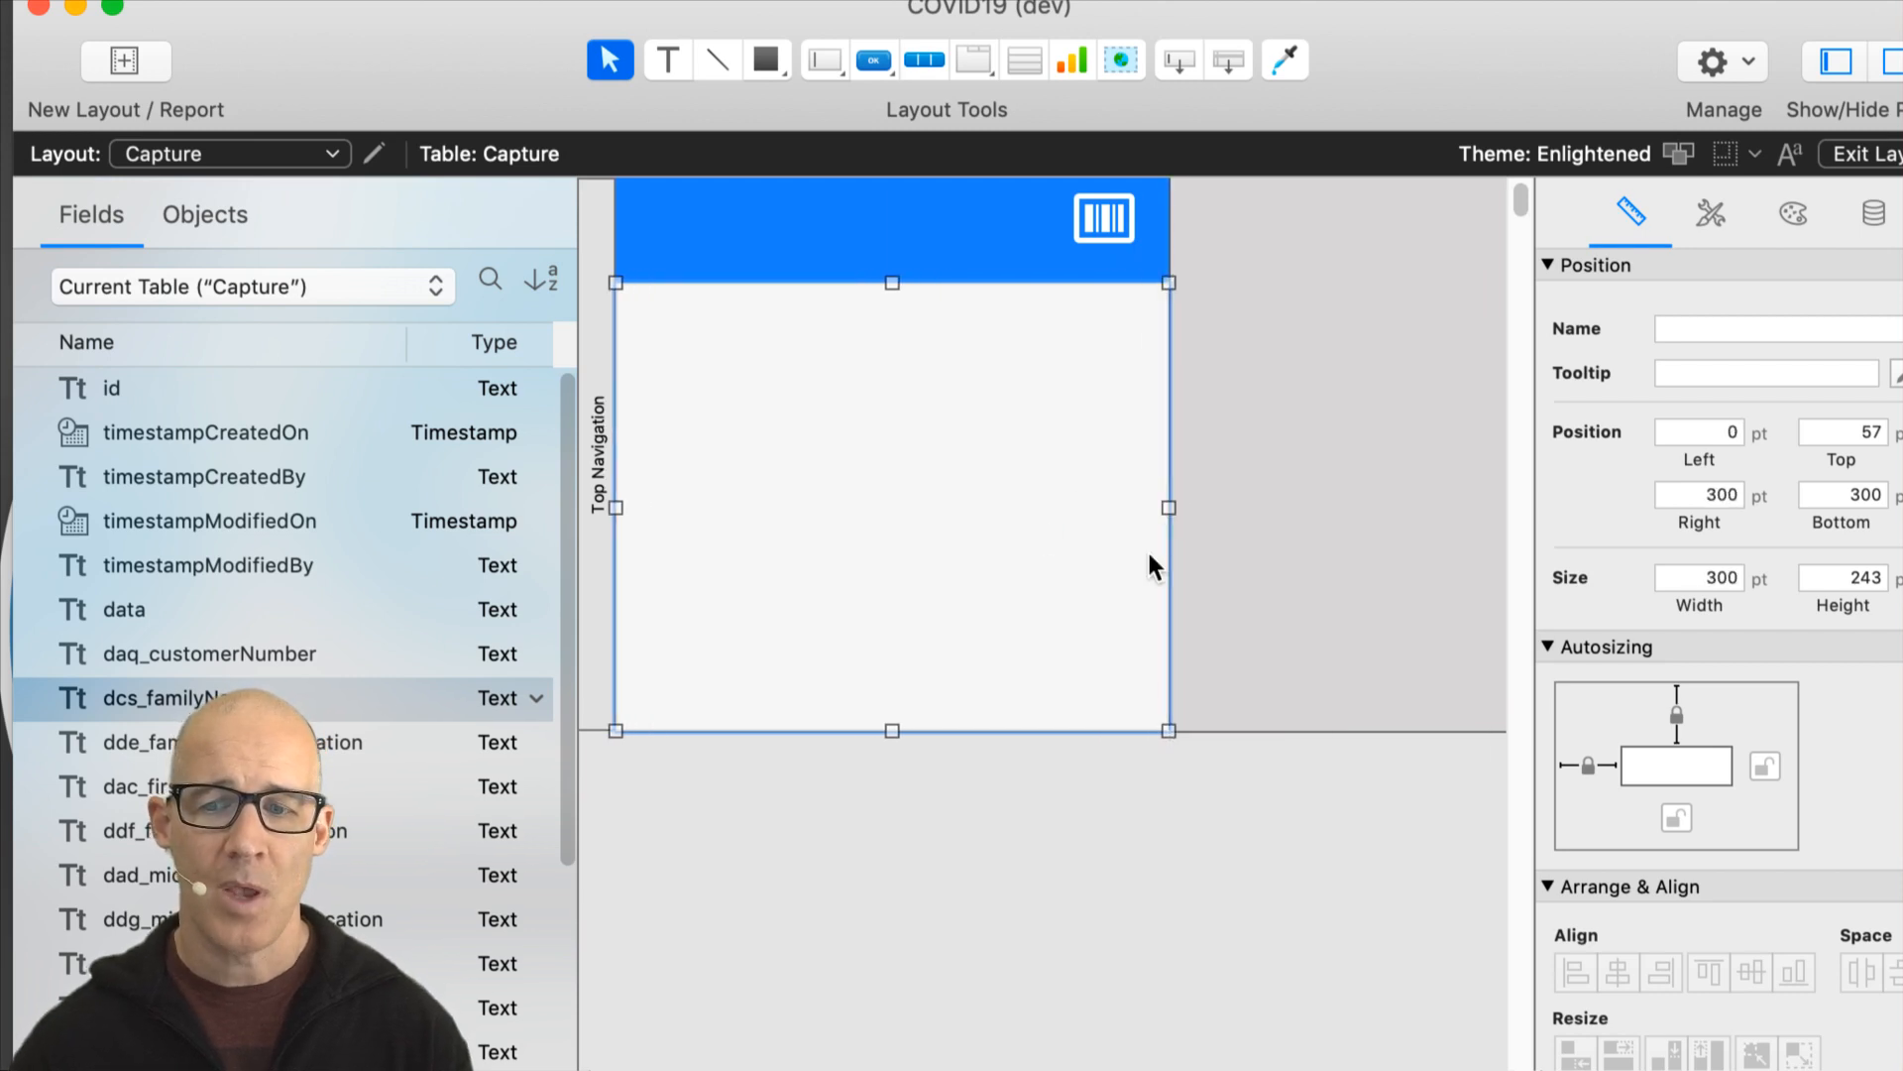
left_click(1760, 768)
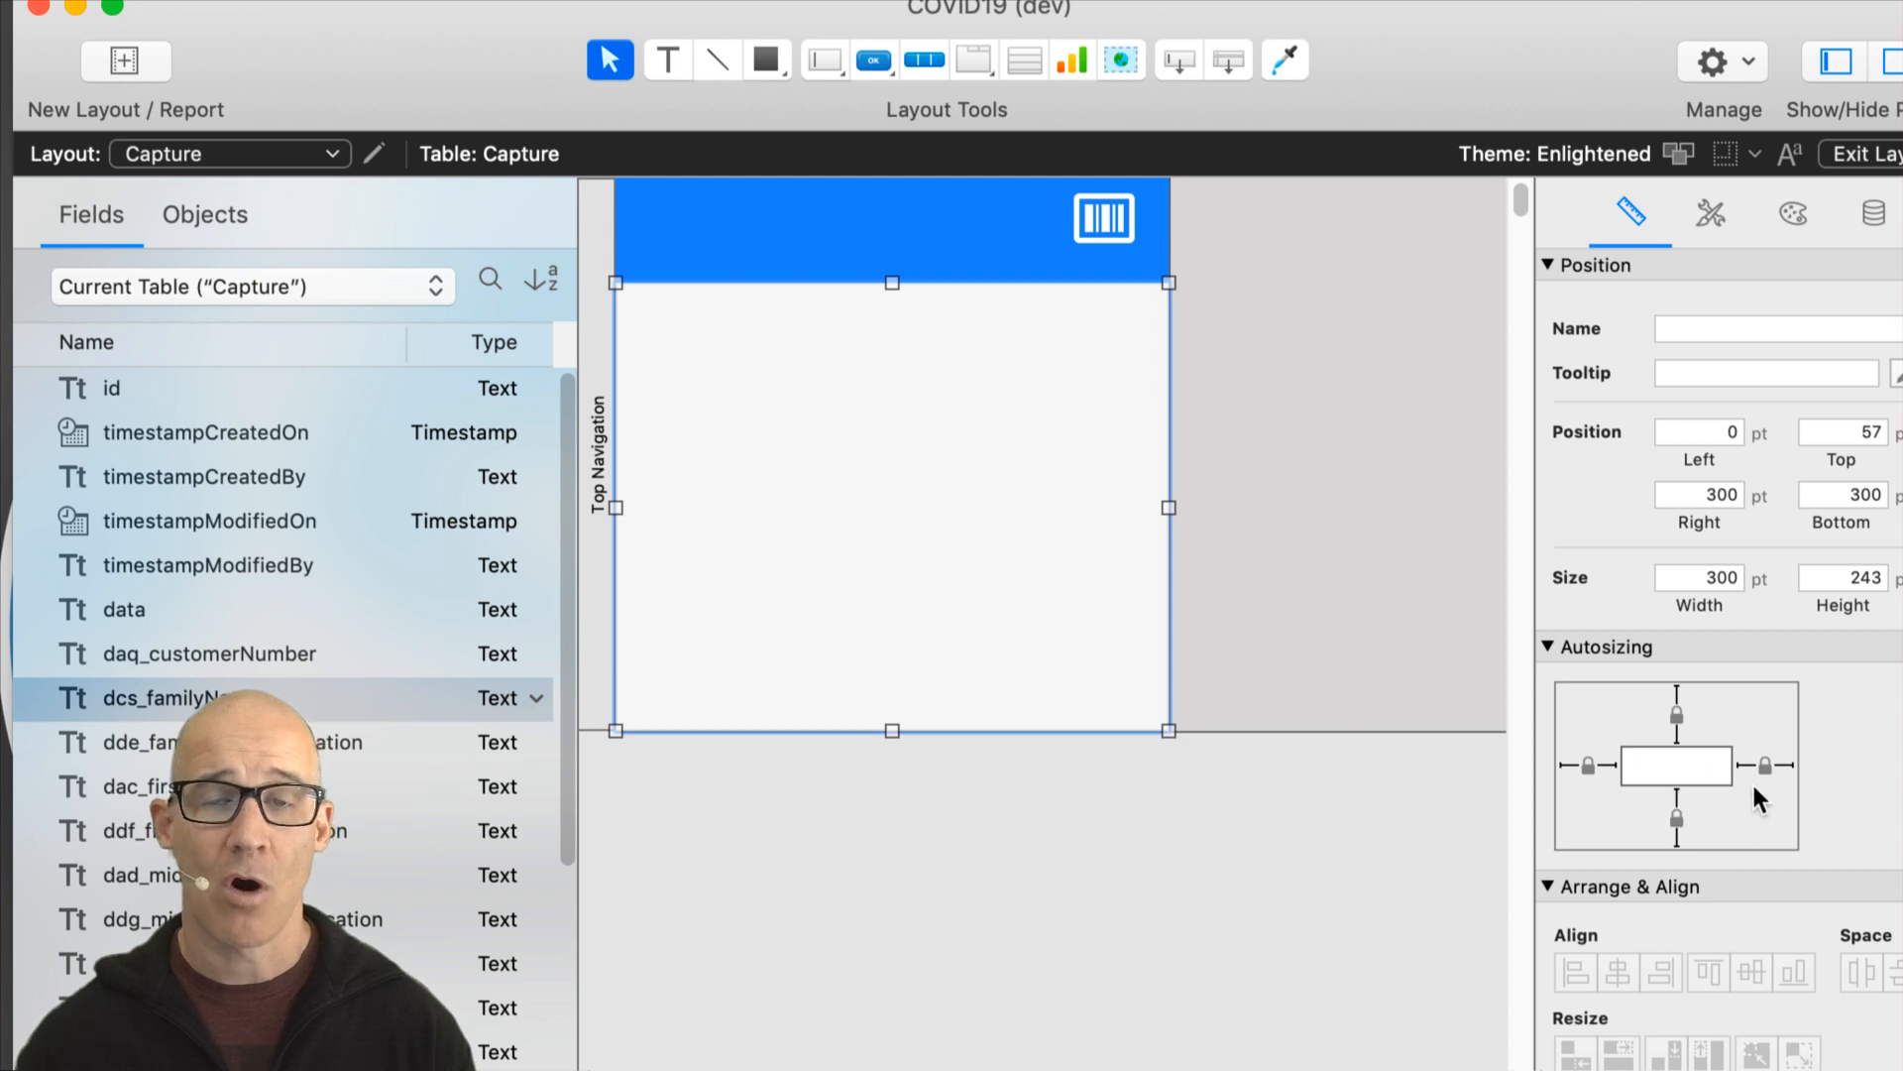
left_click_drag(892, 283, 895, 262)
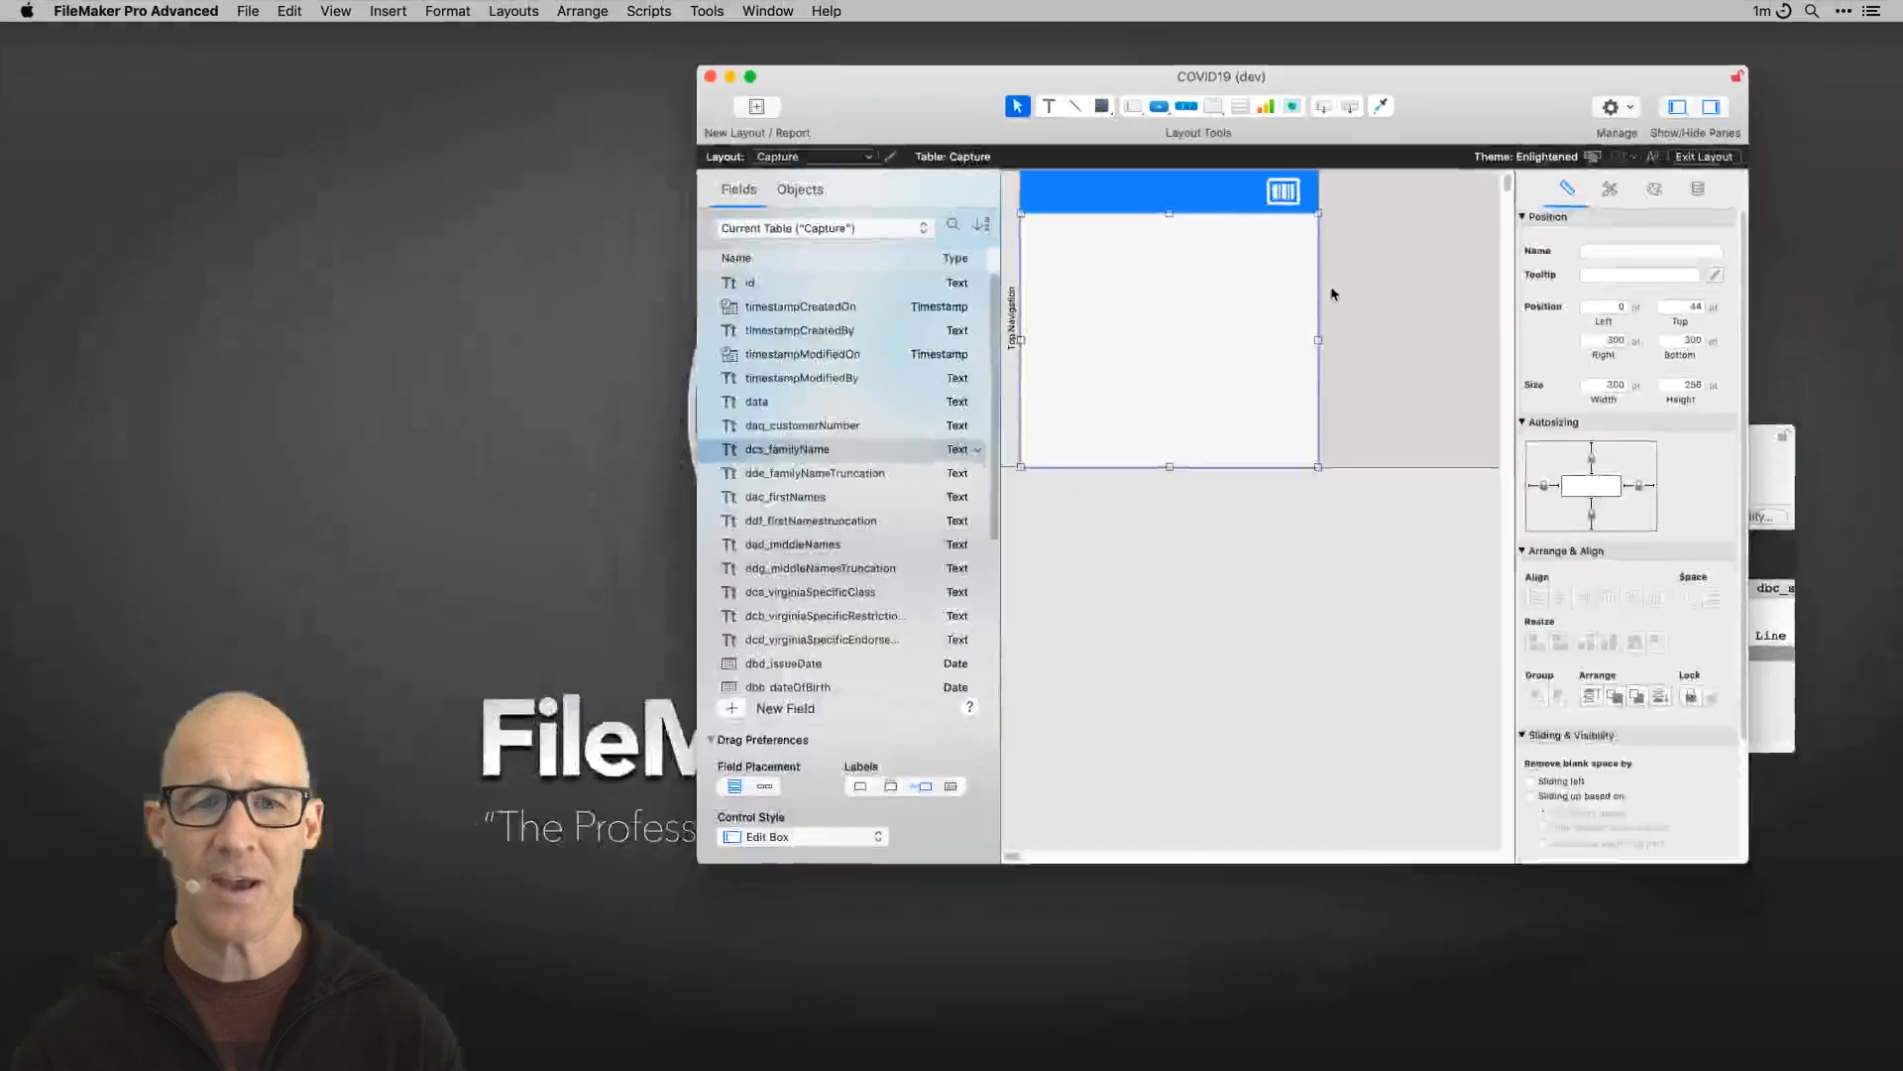
Step: Set the rectangle's line to None and view the layout in Browse mode
left_click(1654, 188)
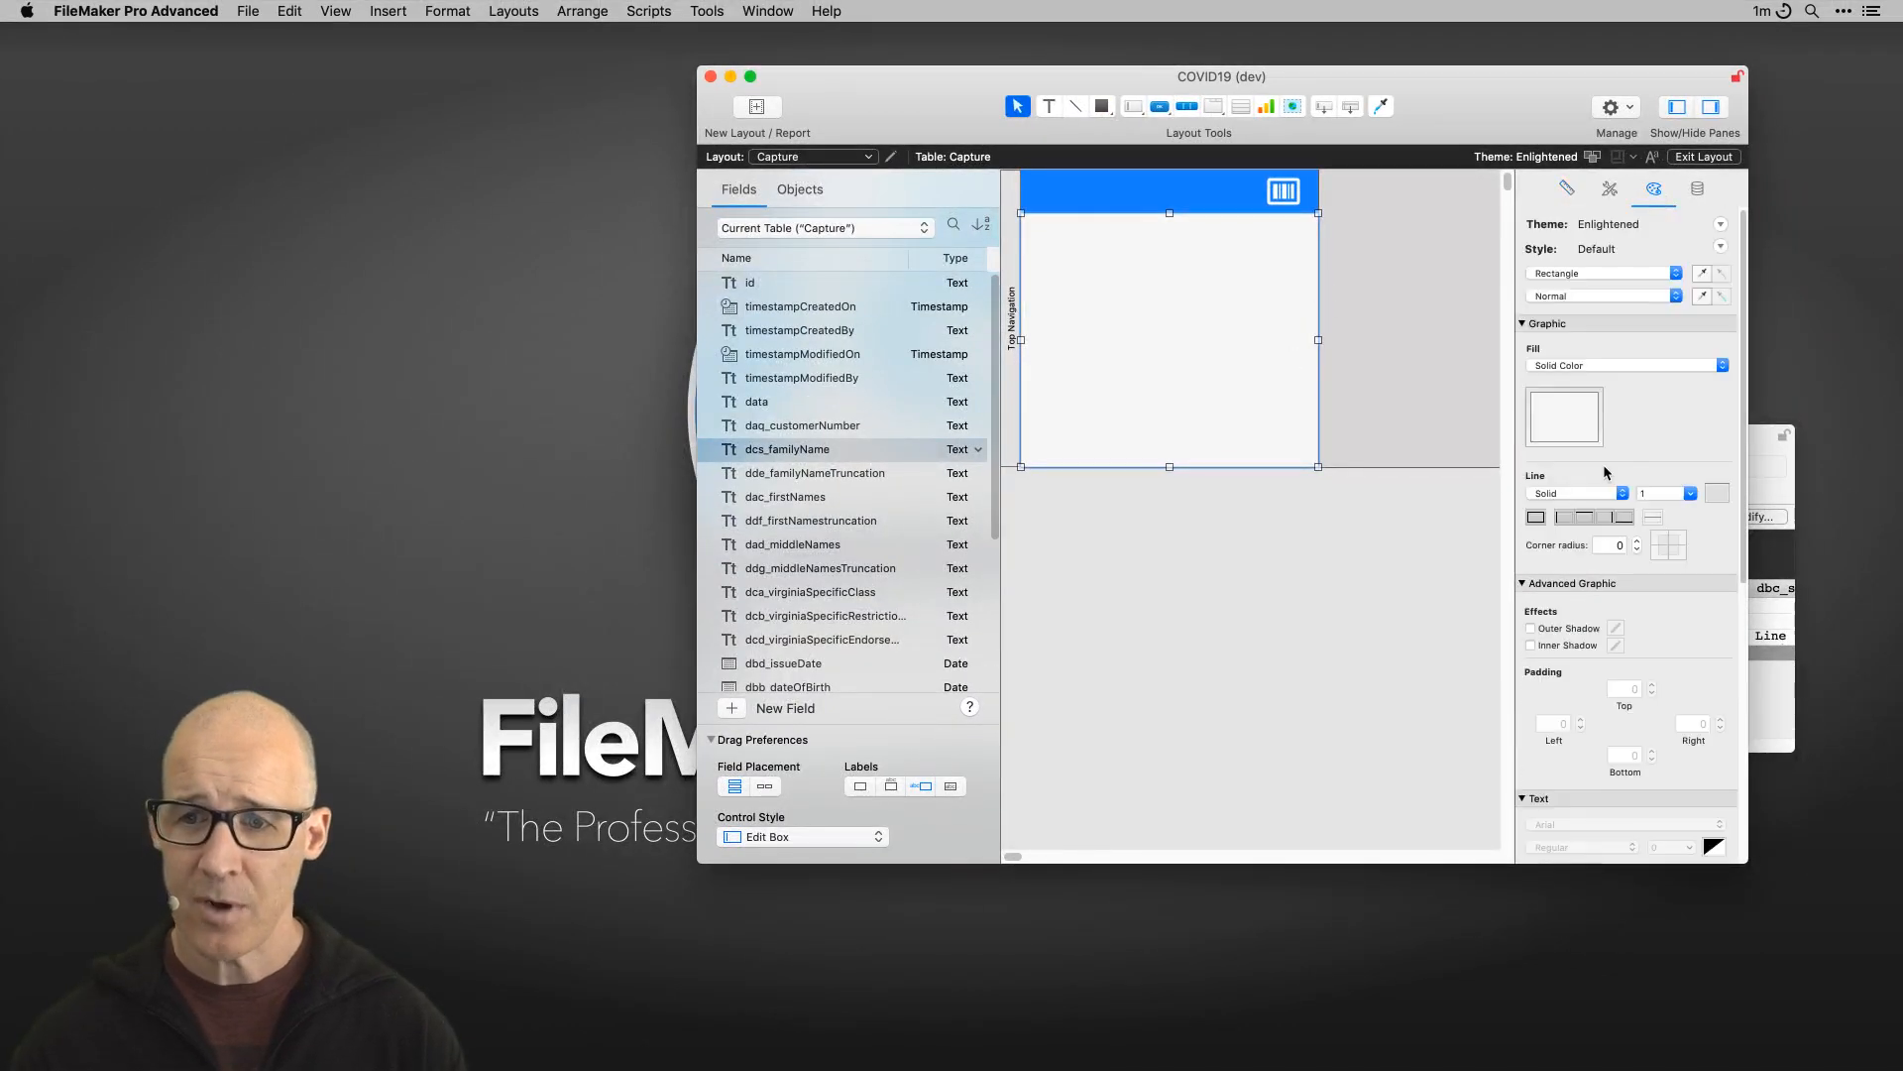
left_click(1365, 363)
key("super+b")
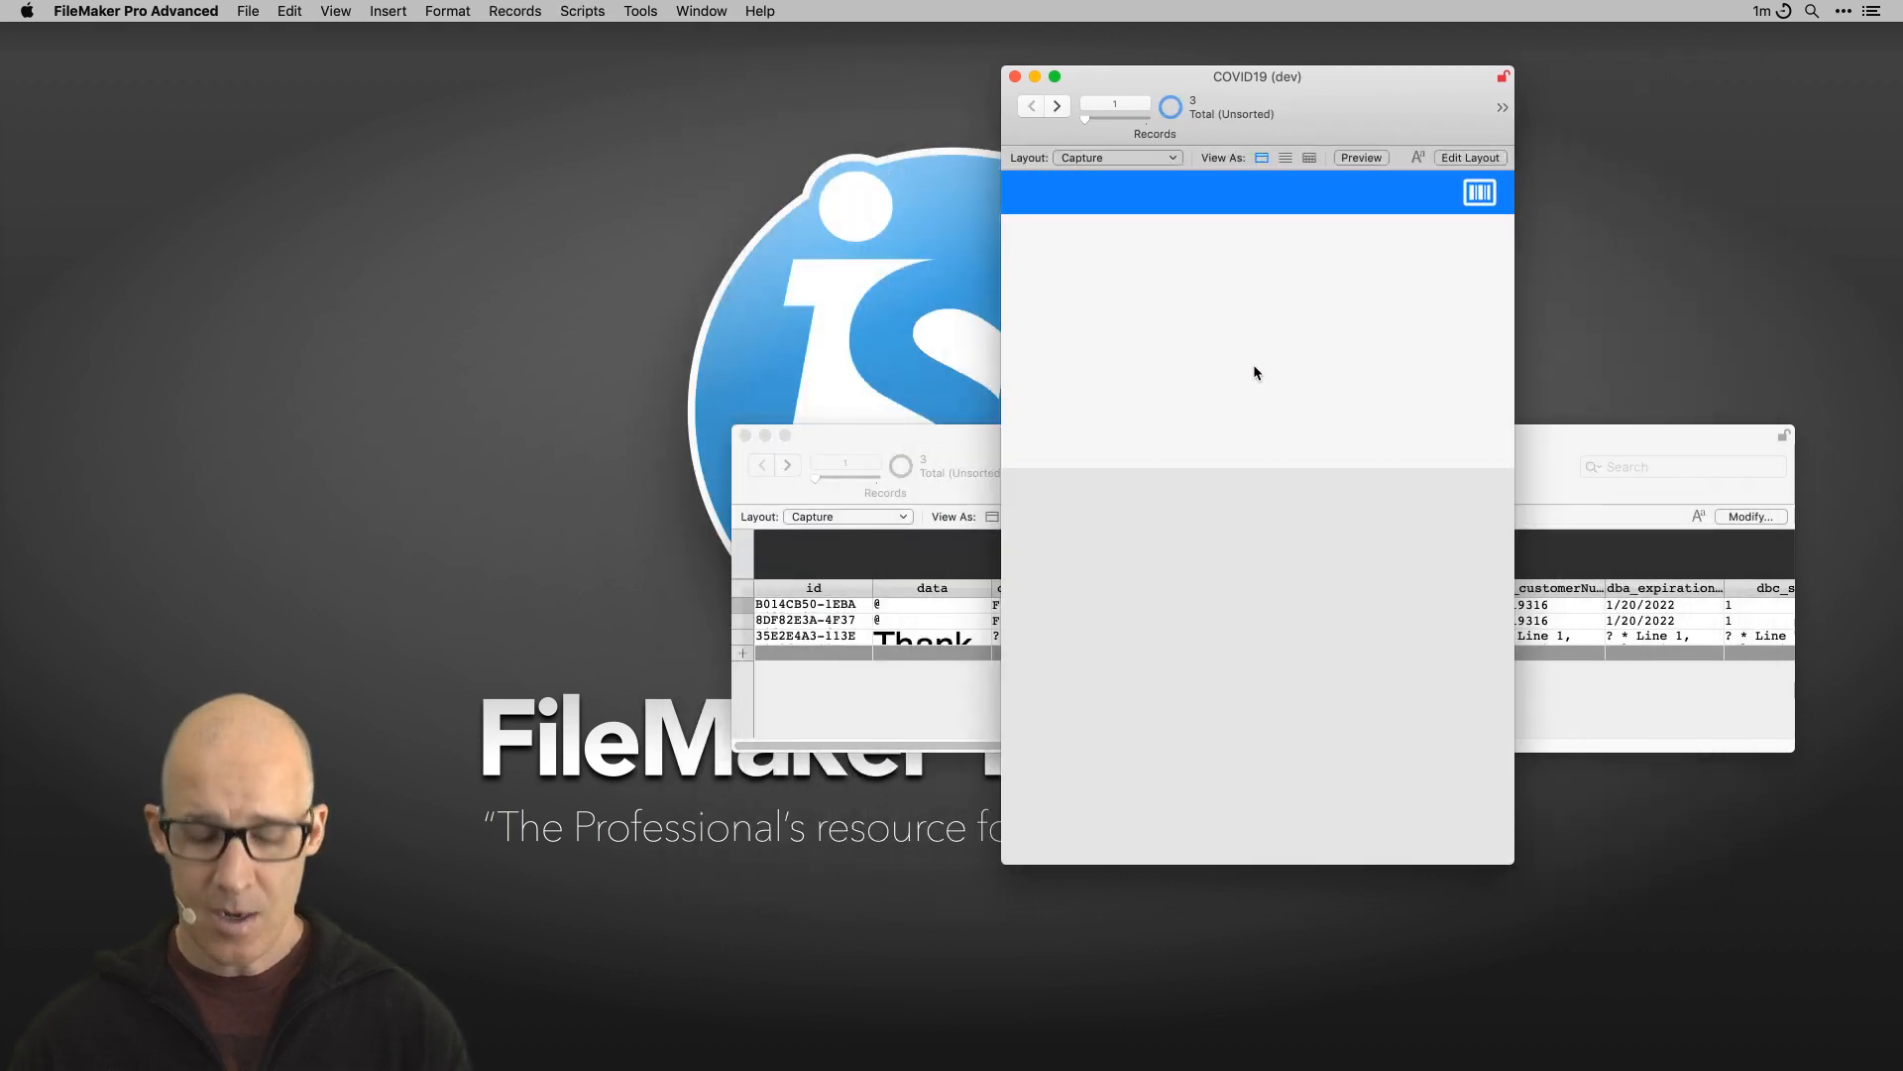
Step: Return to Layout mode, review the rectangle's position and autosizing settings, and check the layout again in Browse mode
key("super+l")
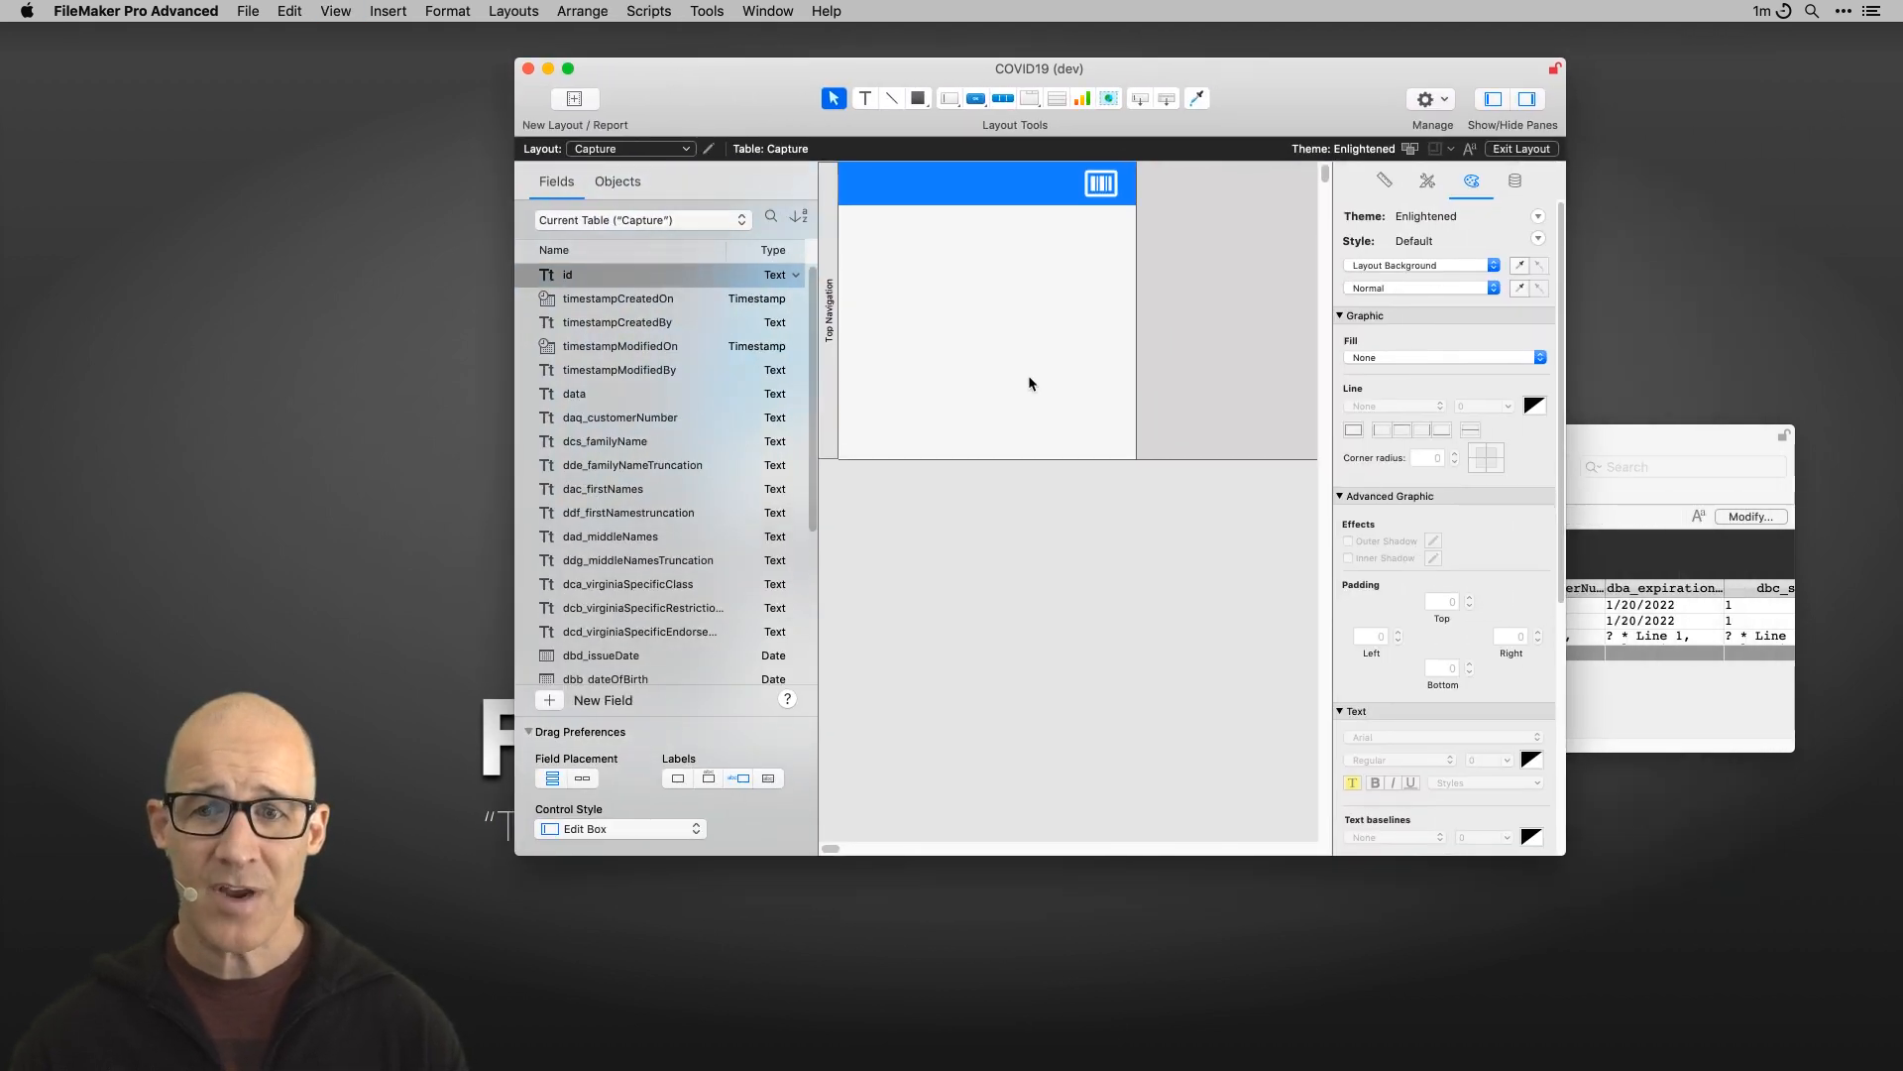
left_click(1030, 383)
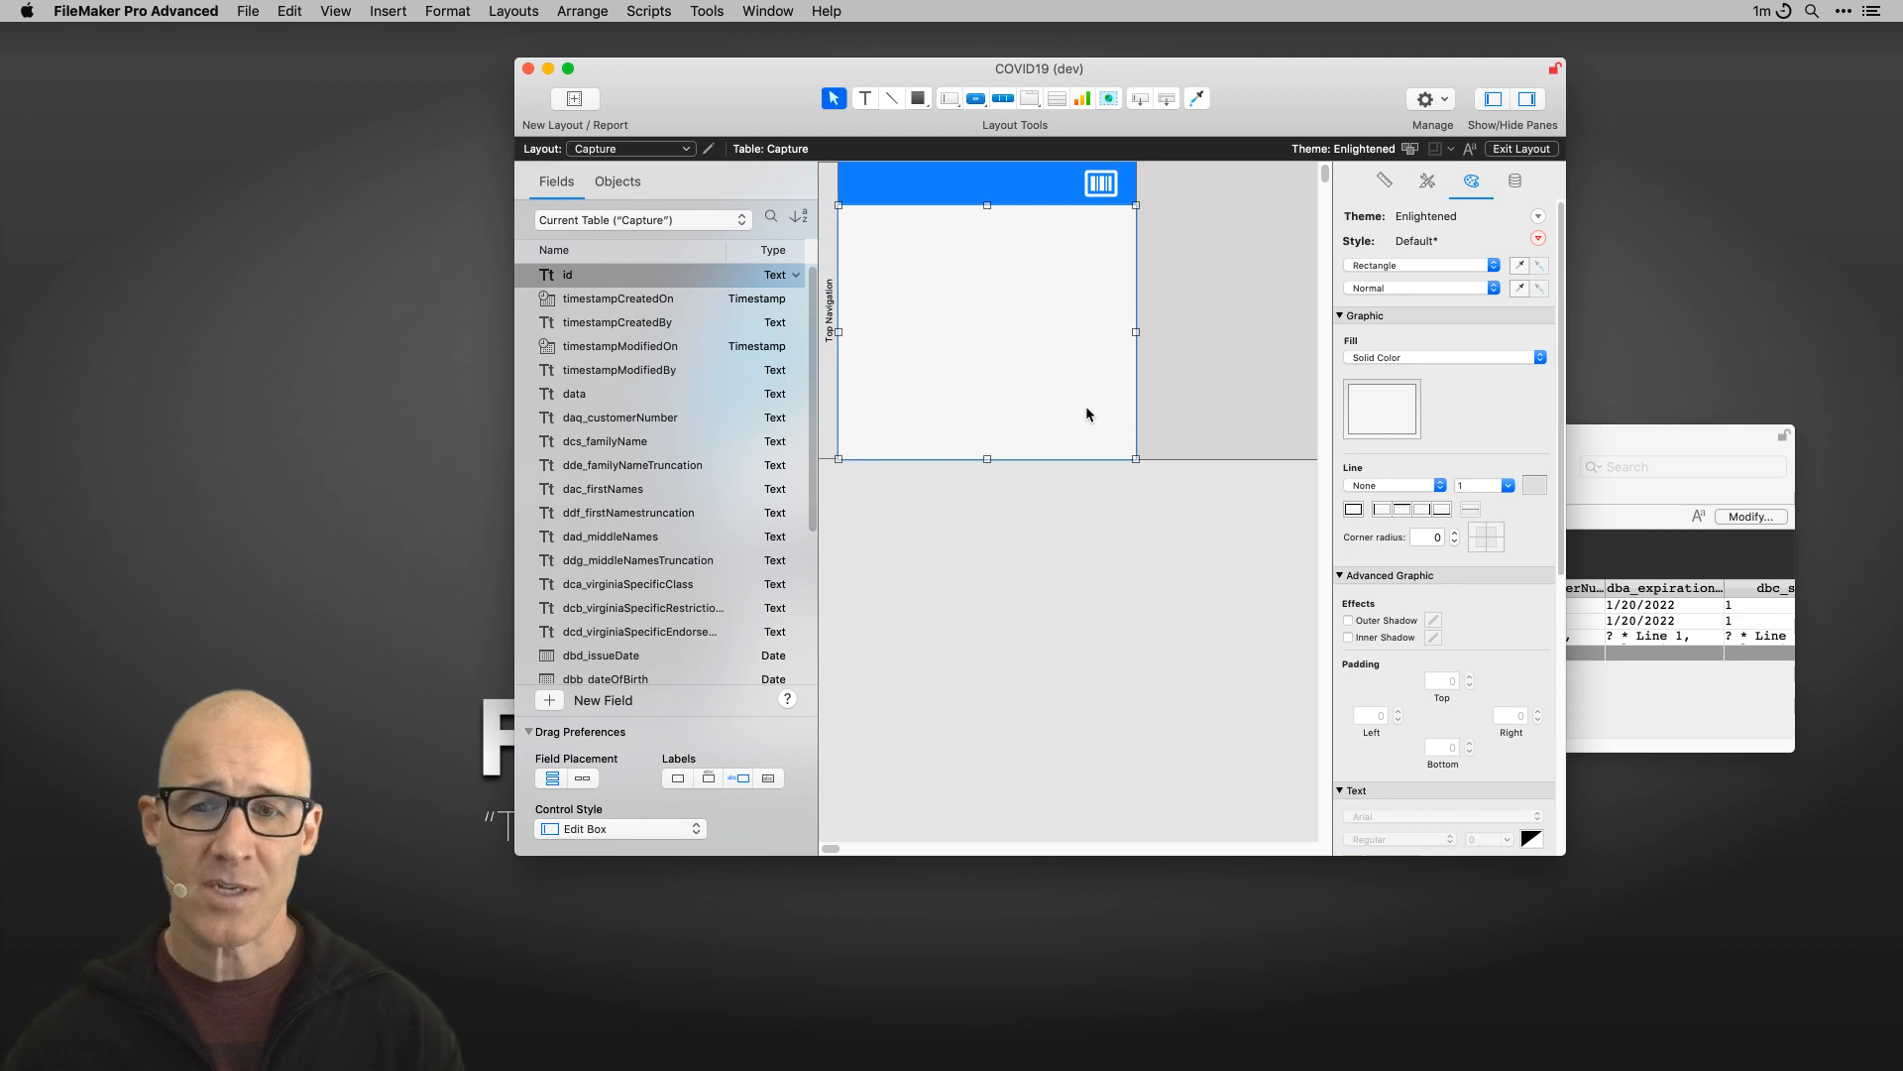
left_click(1385, 181)
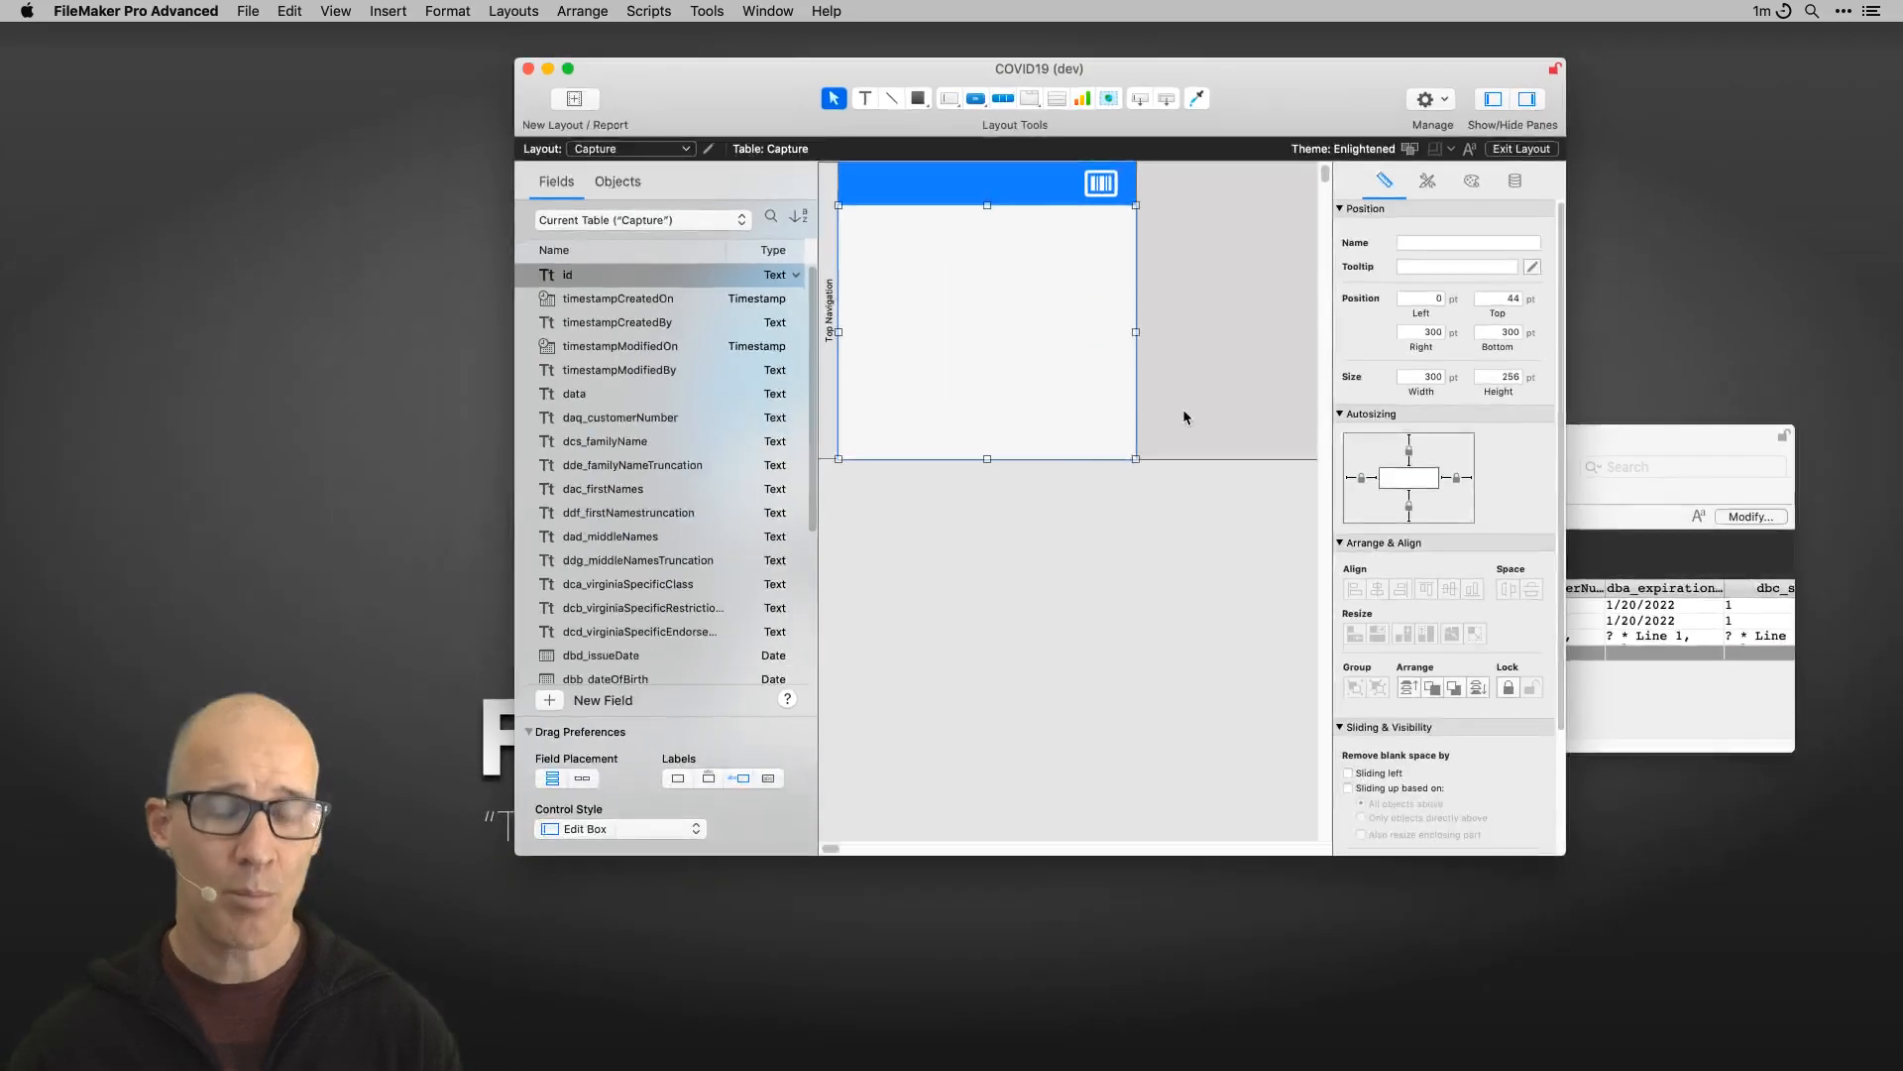
key("super+b")
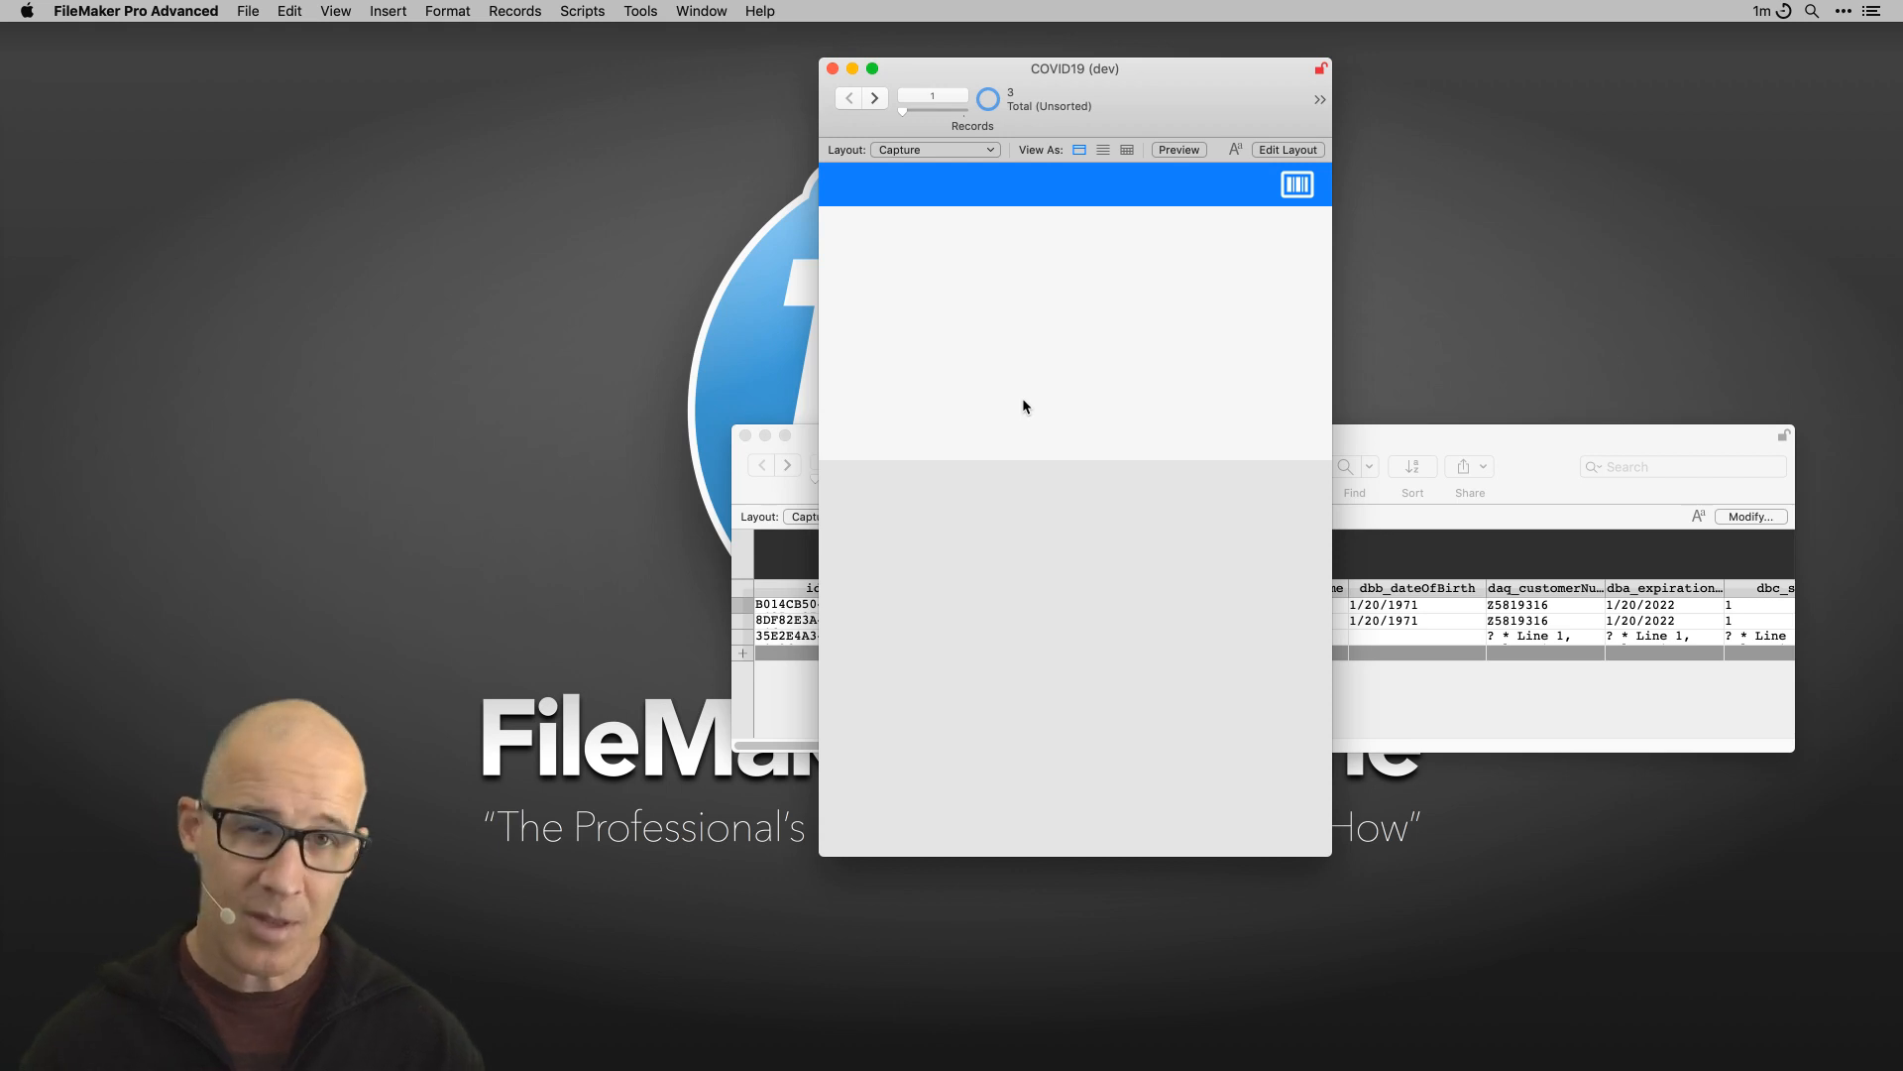
Step: Return to Layout mode and delete the rectangle from the Top Navigation part
key("super+l")
left_click(1041, 355)
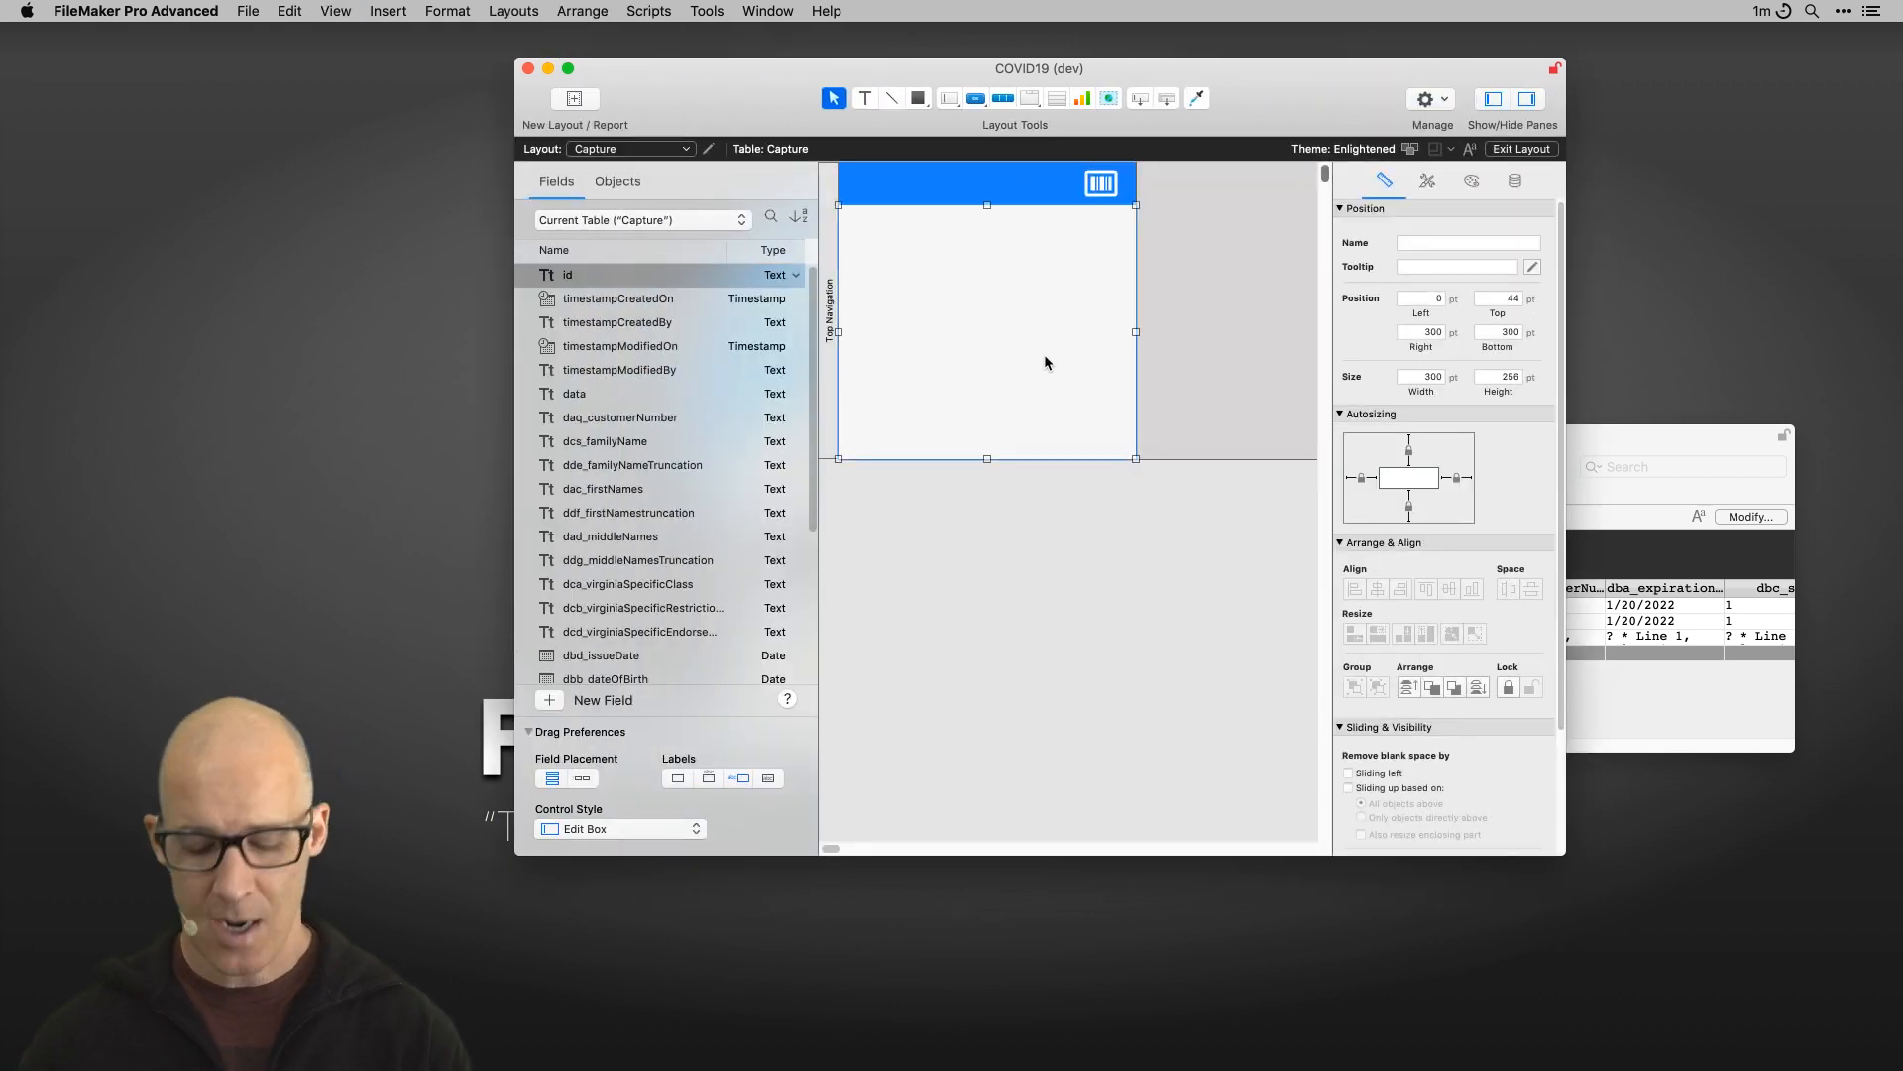
key("Delete")
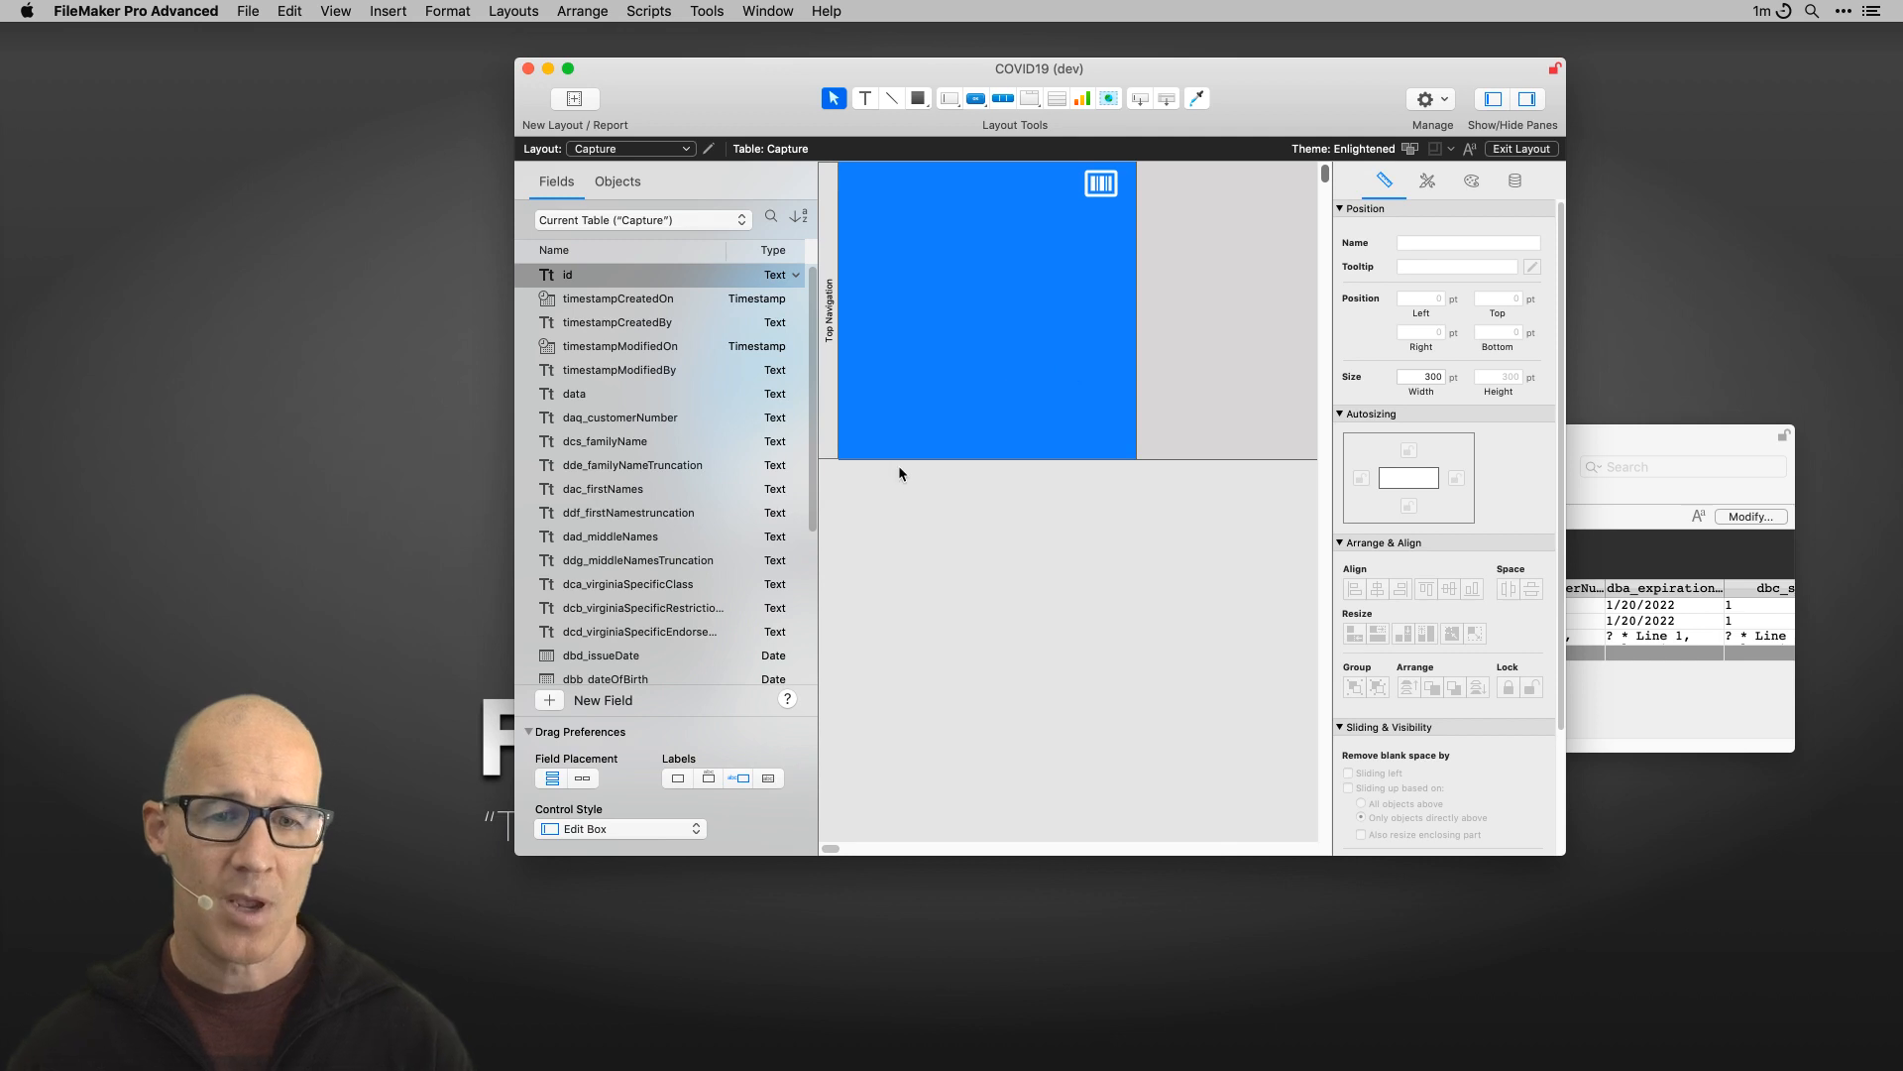
Step: Set the Top Navigation part's height back to 44 pt
left_click(829, 342)
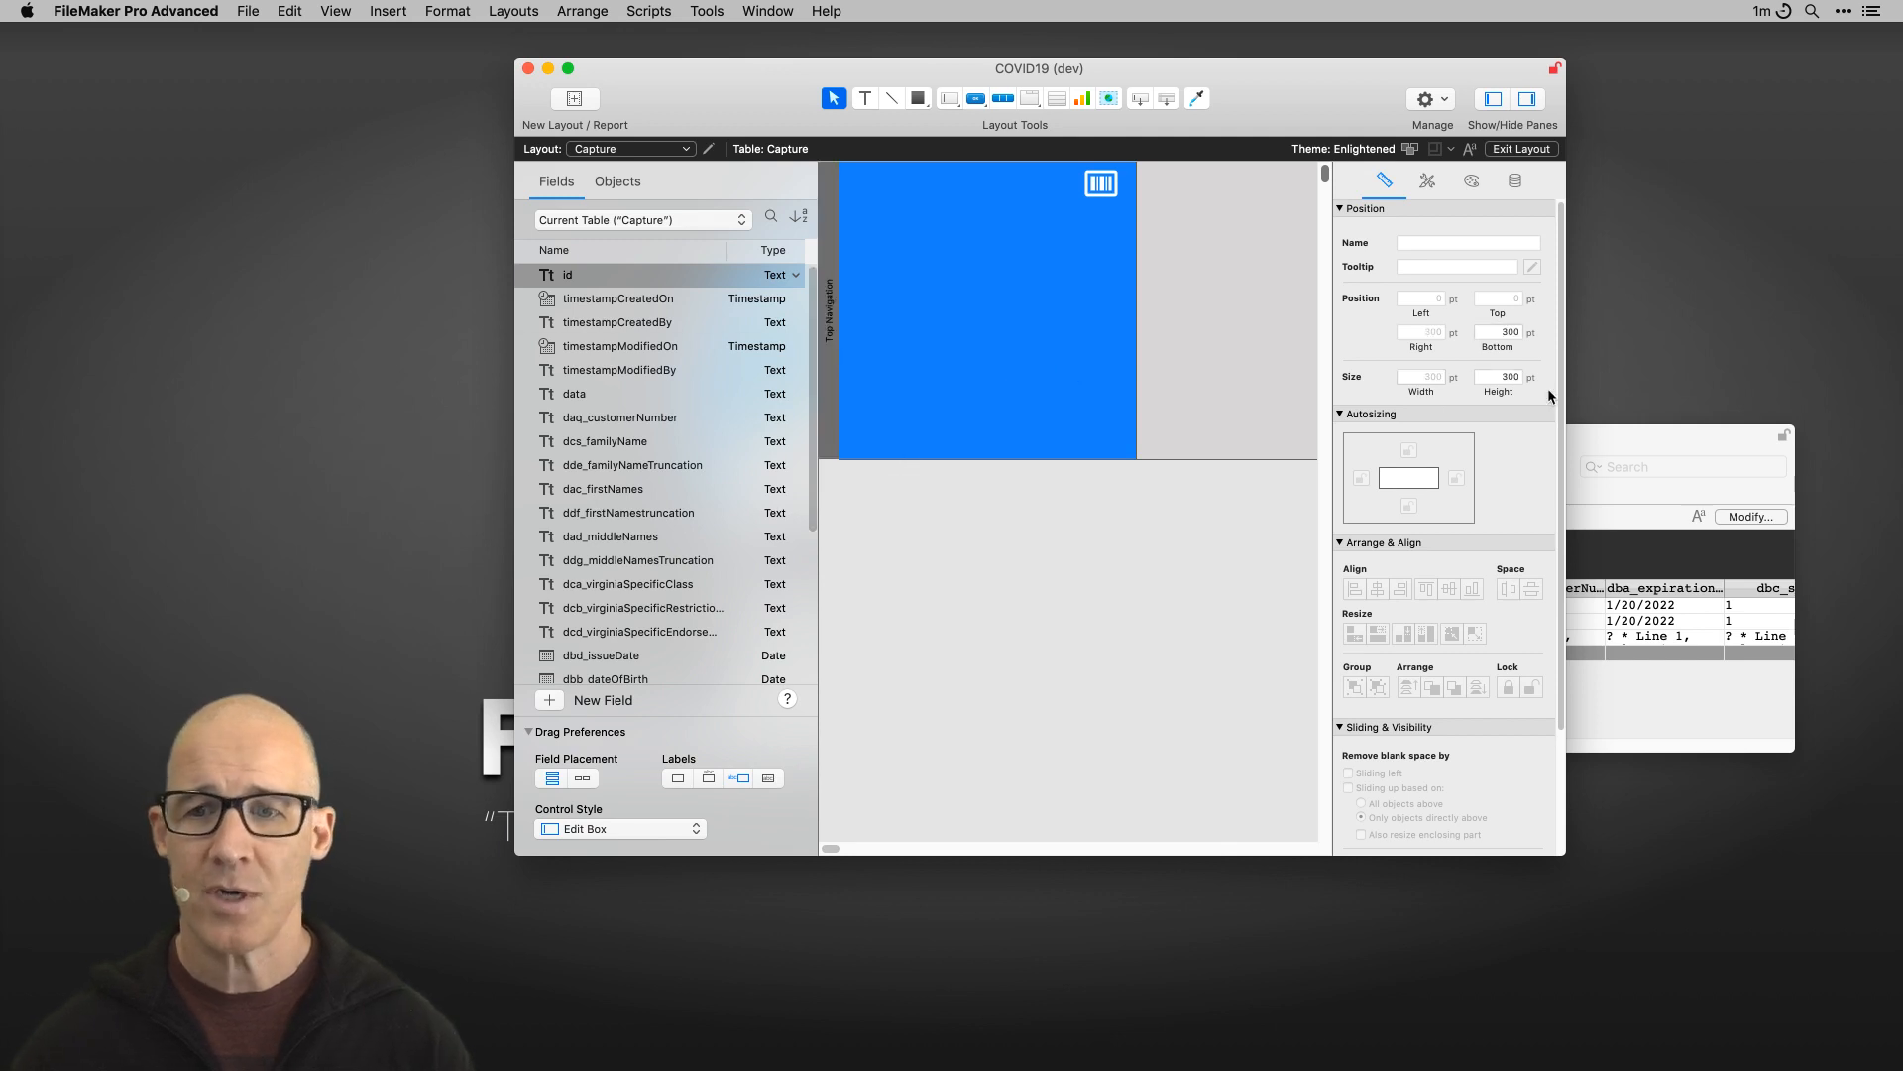
double_click(1514, 375)
type("44")
key("Return")
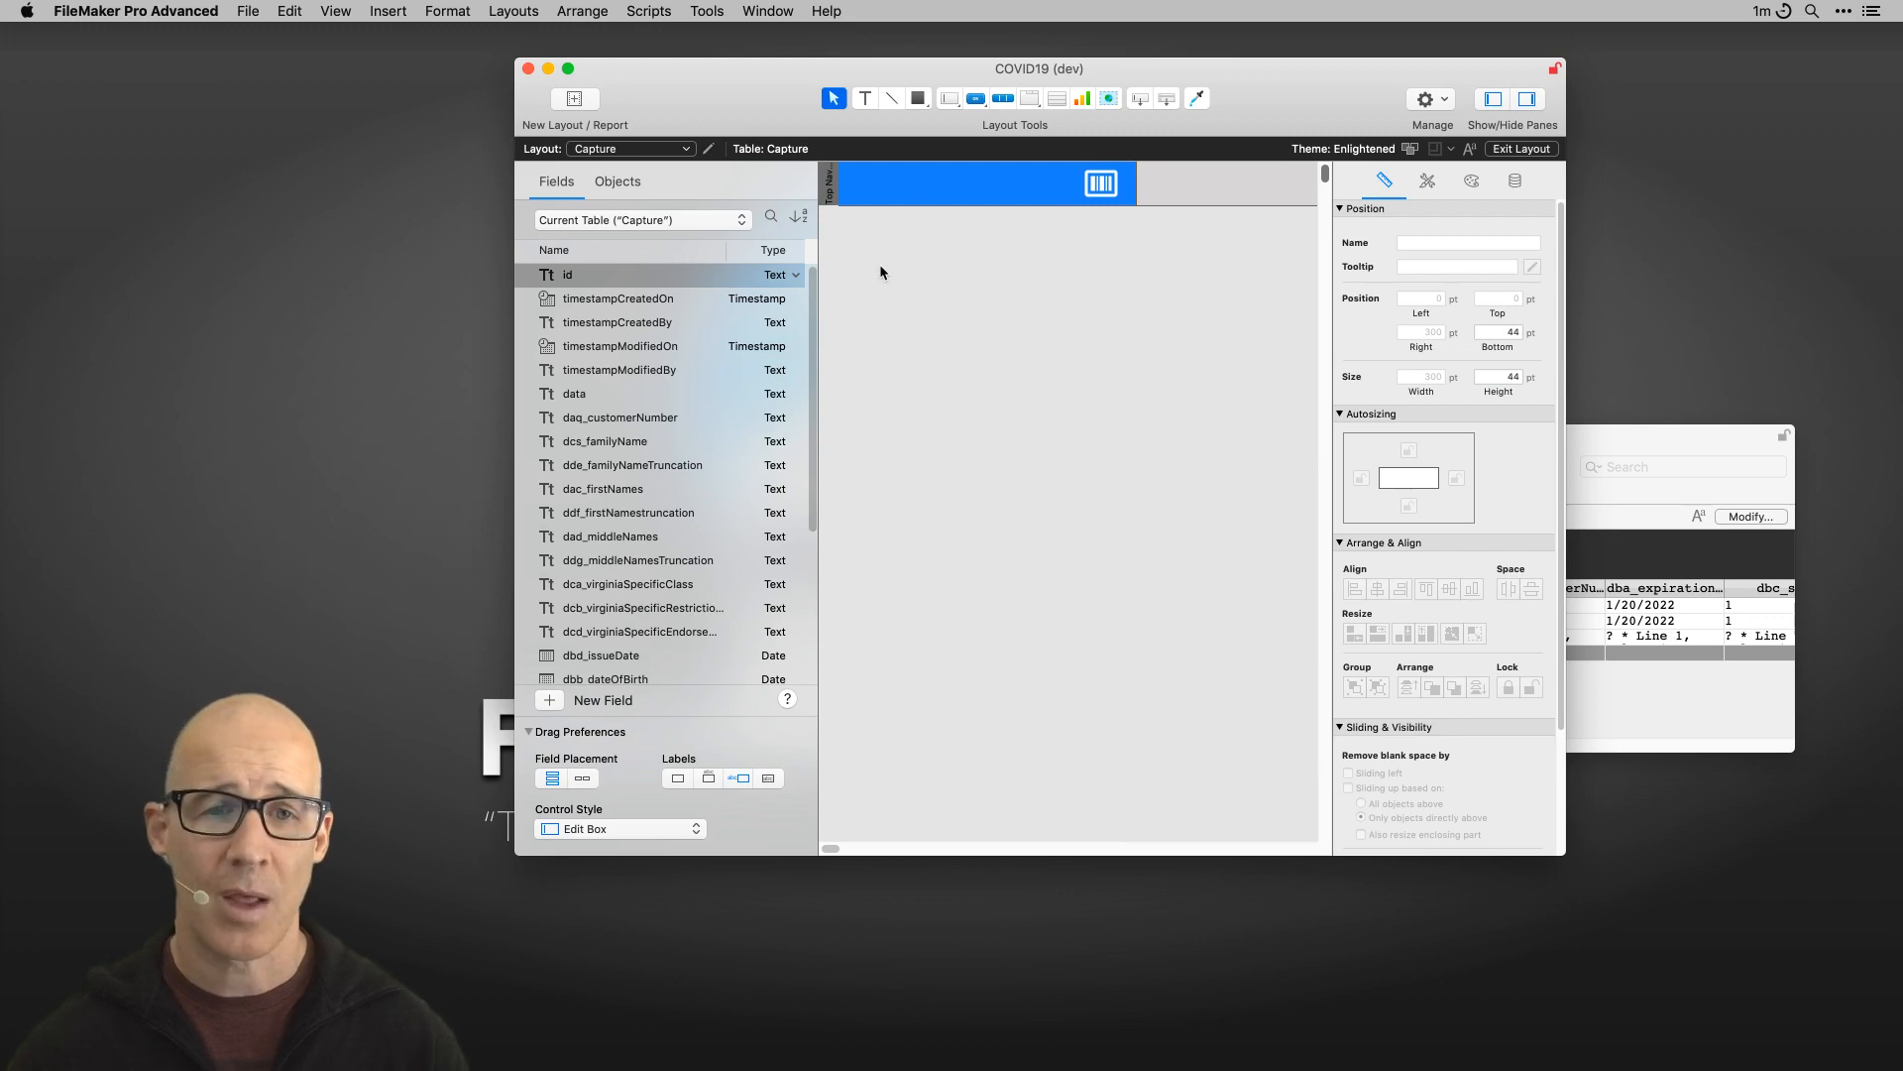
Step: Look through the available layout themes and close the theme selection without changing the theme
left_click_drag(1194, 81, 1188, 79)
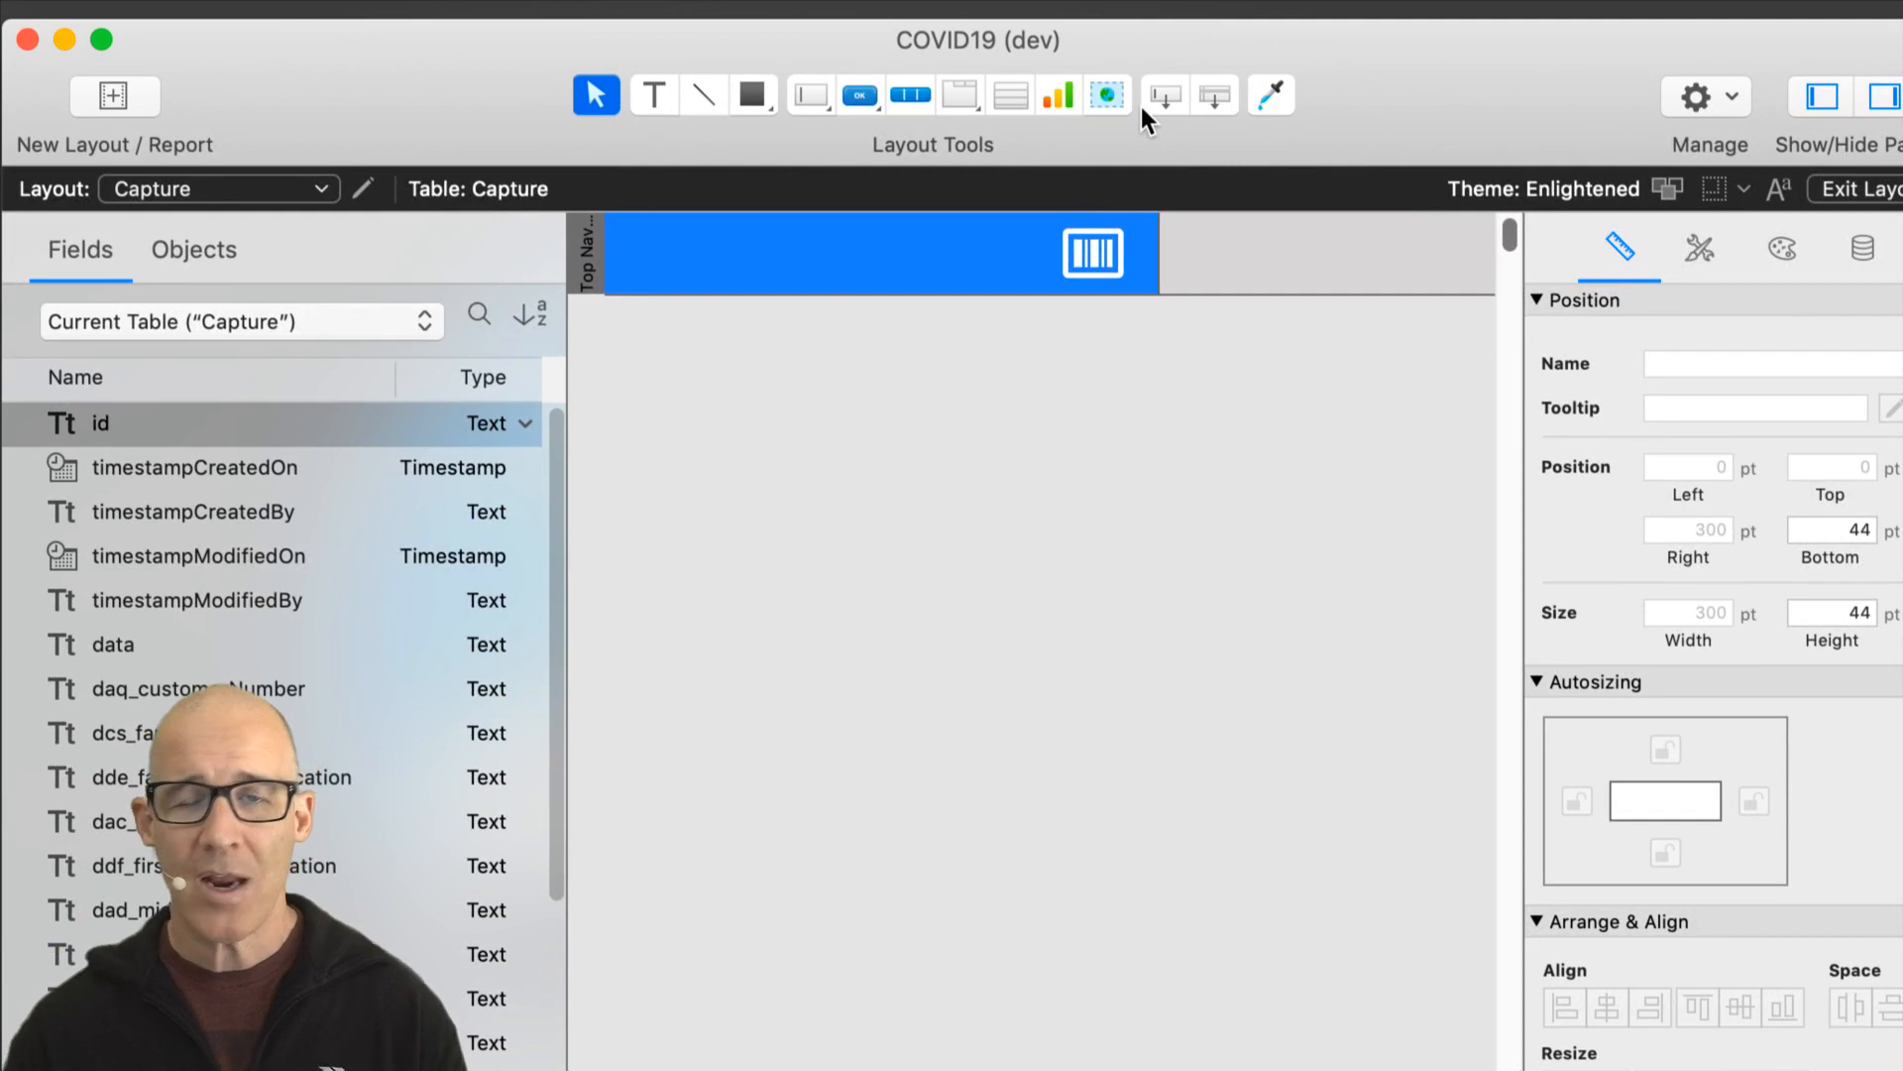
mouse_move(1222, 99)
left_mouse_down()
mouse_move(1085, 408)
mouse_move(1135, 340)
mouse_move(1216, 107)
left_mouse_up()
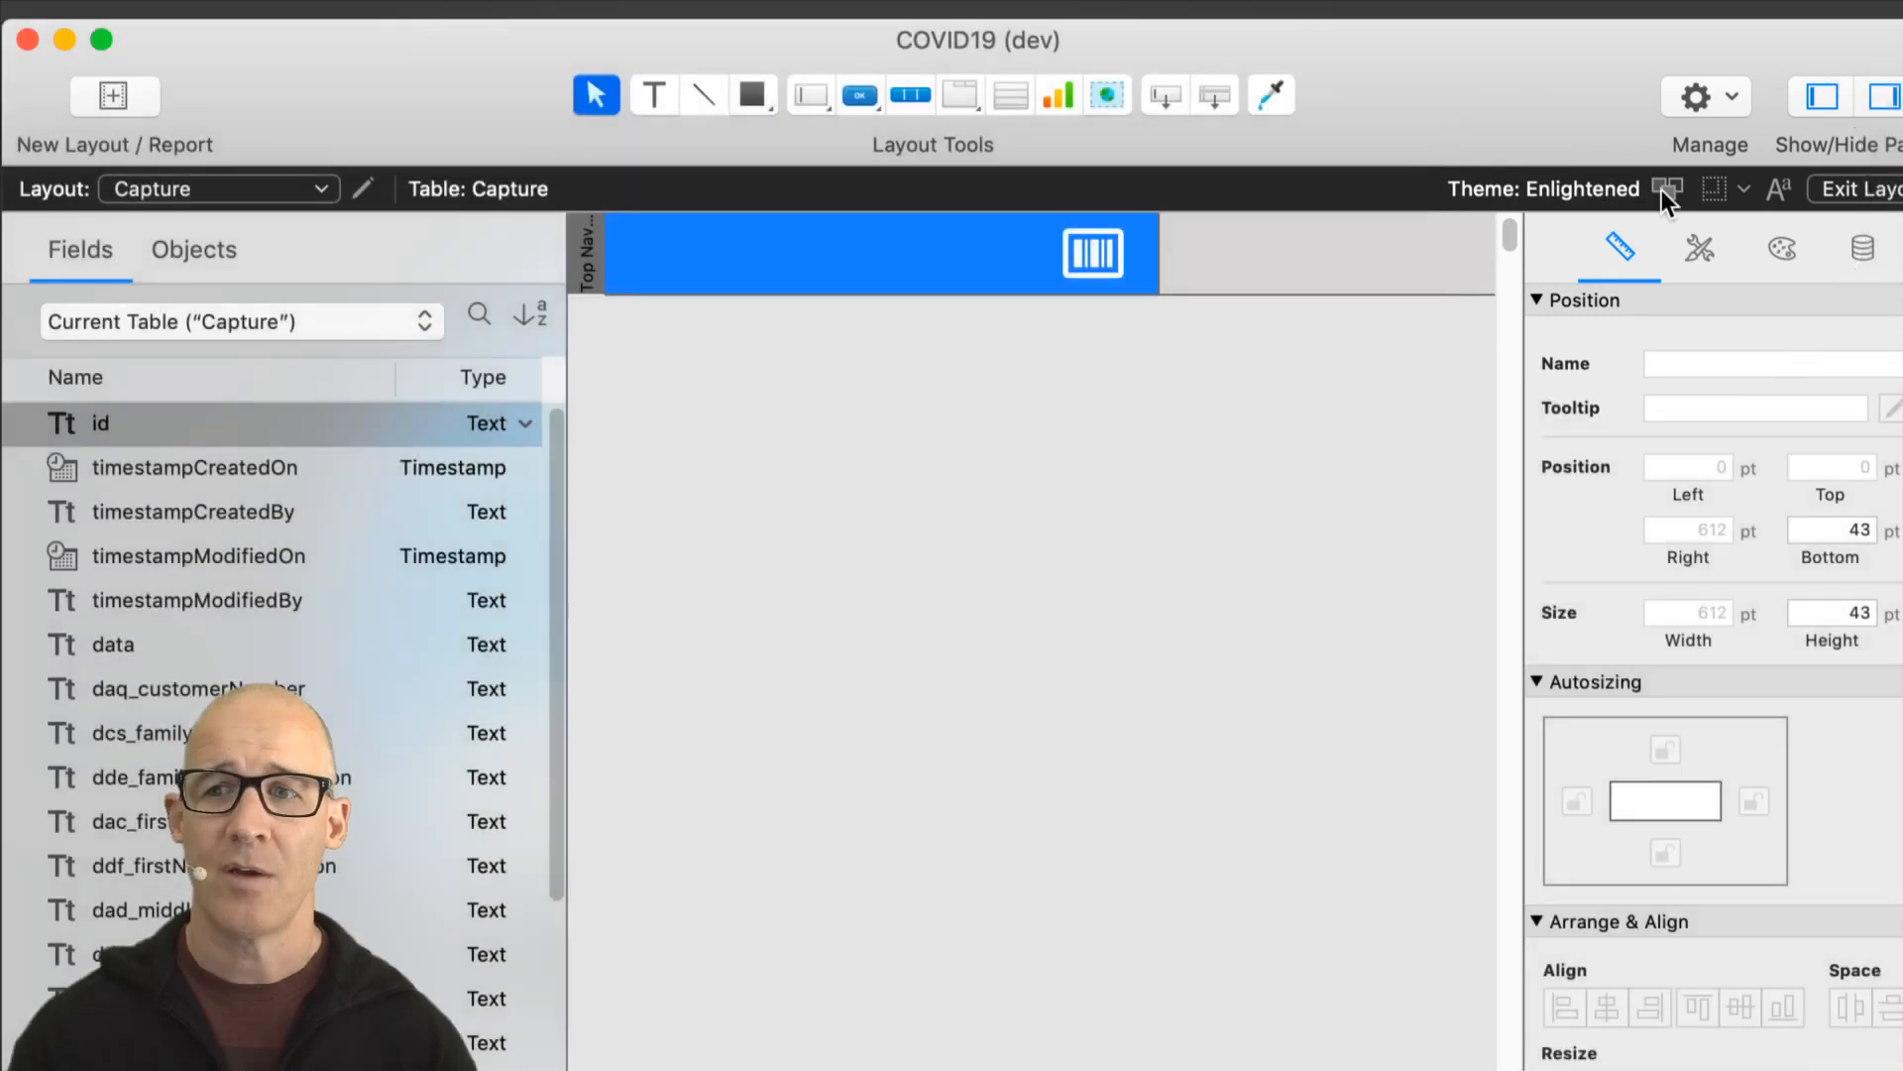
left_click(1663, 190)
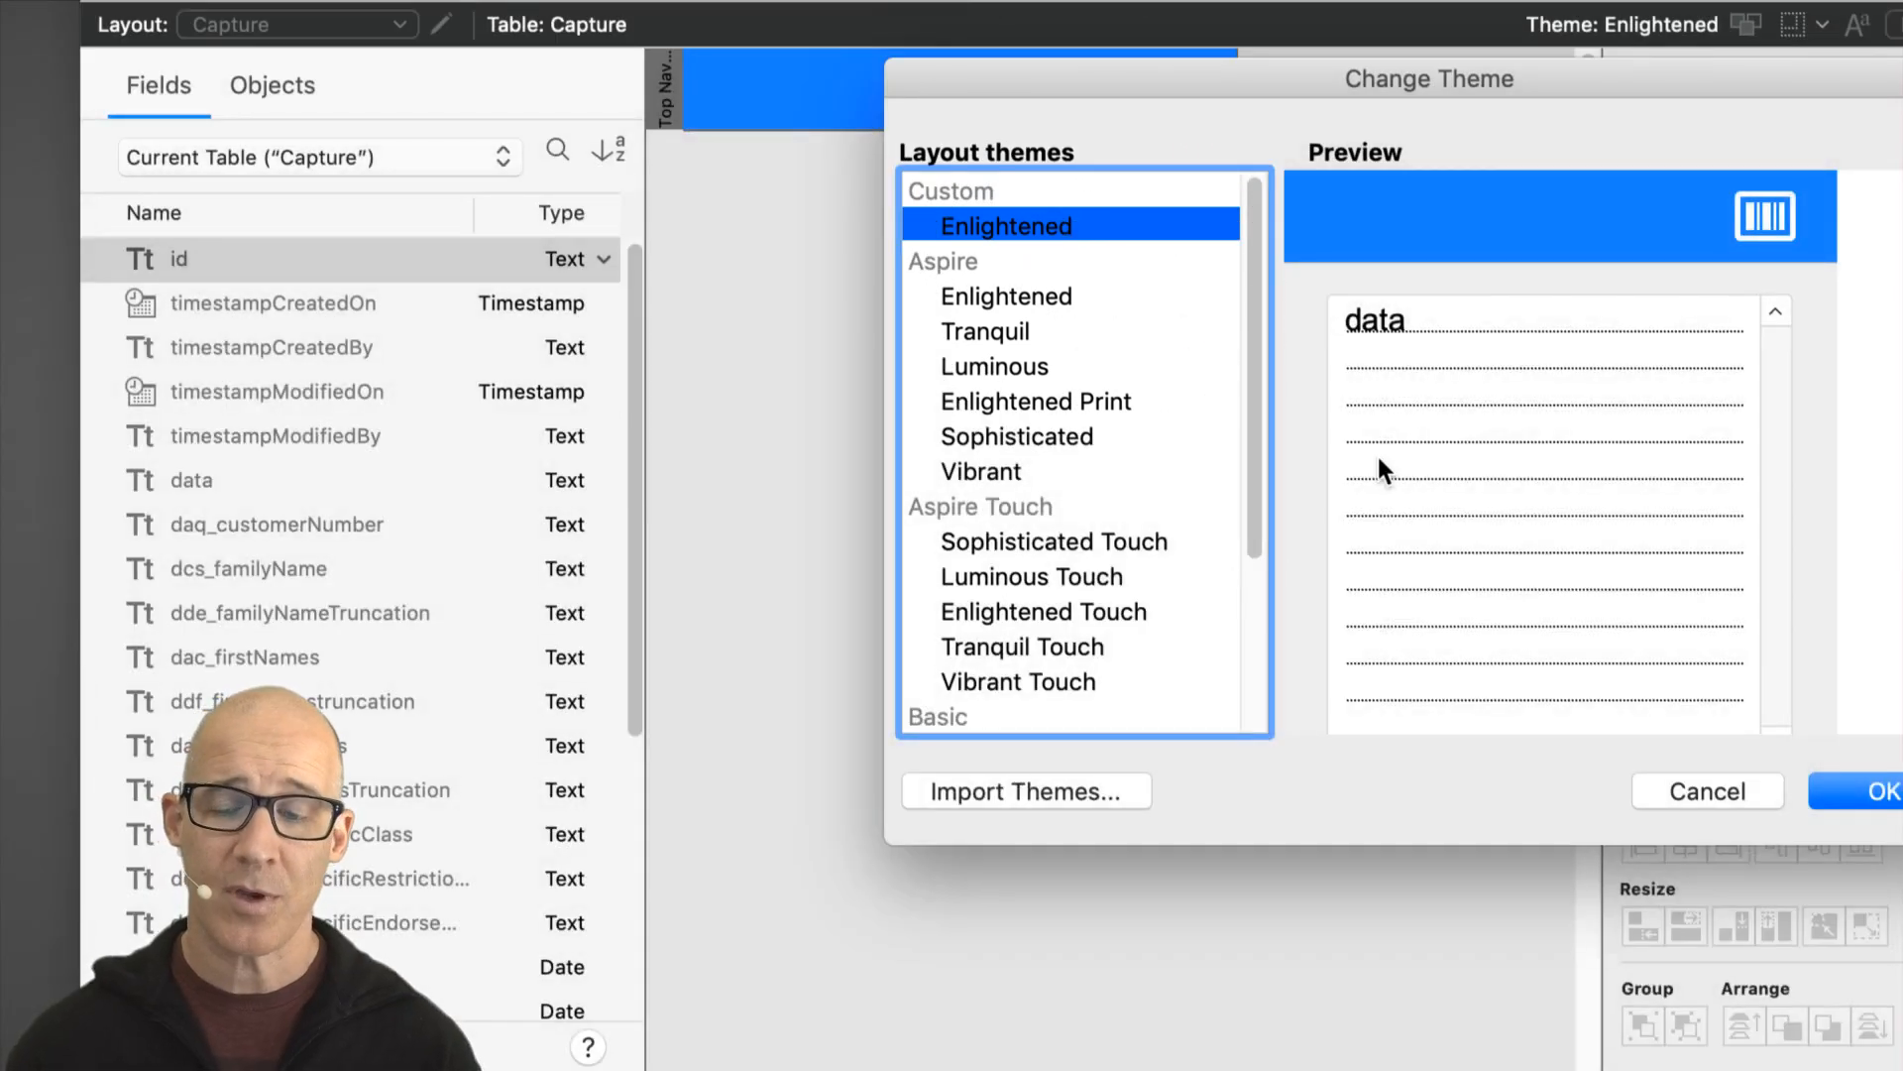
left_click(1698, 789)
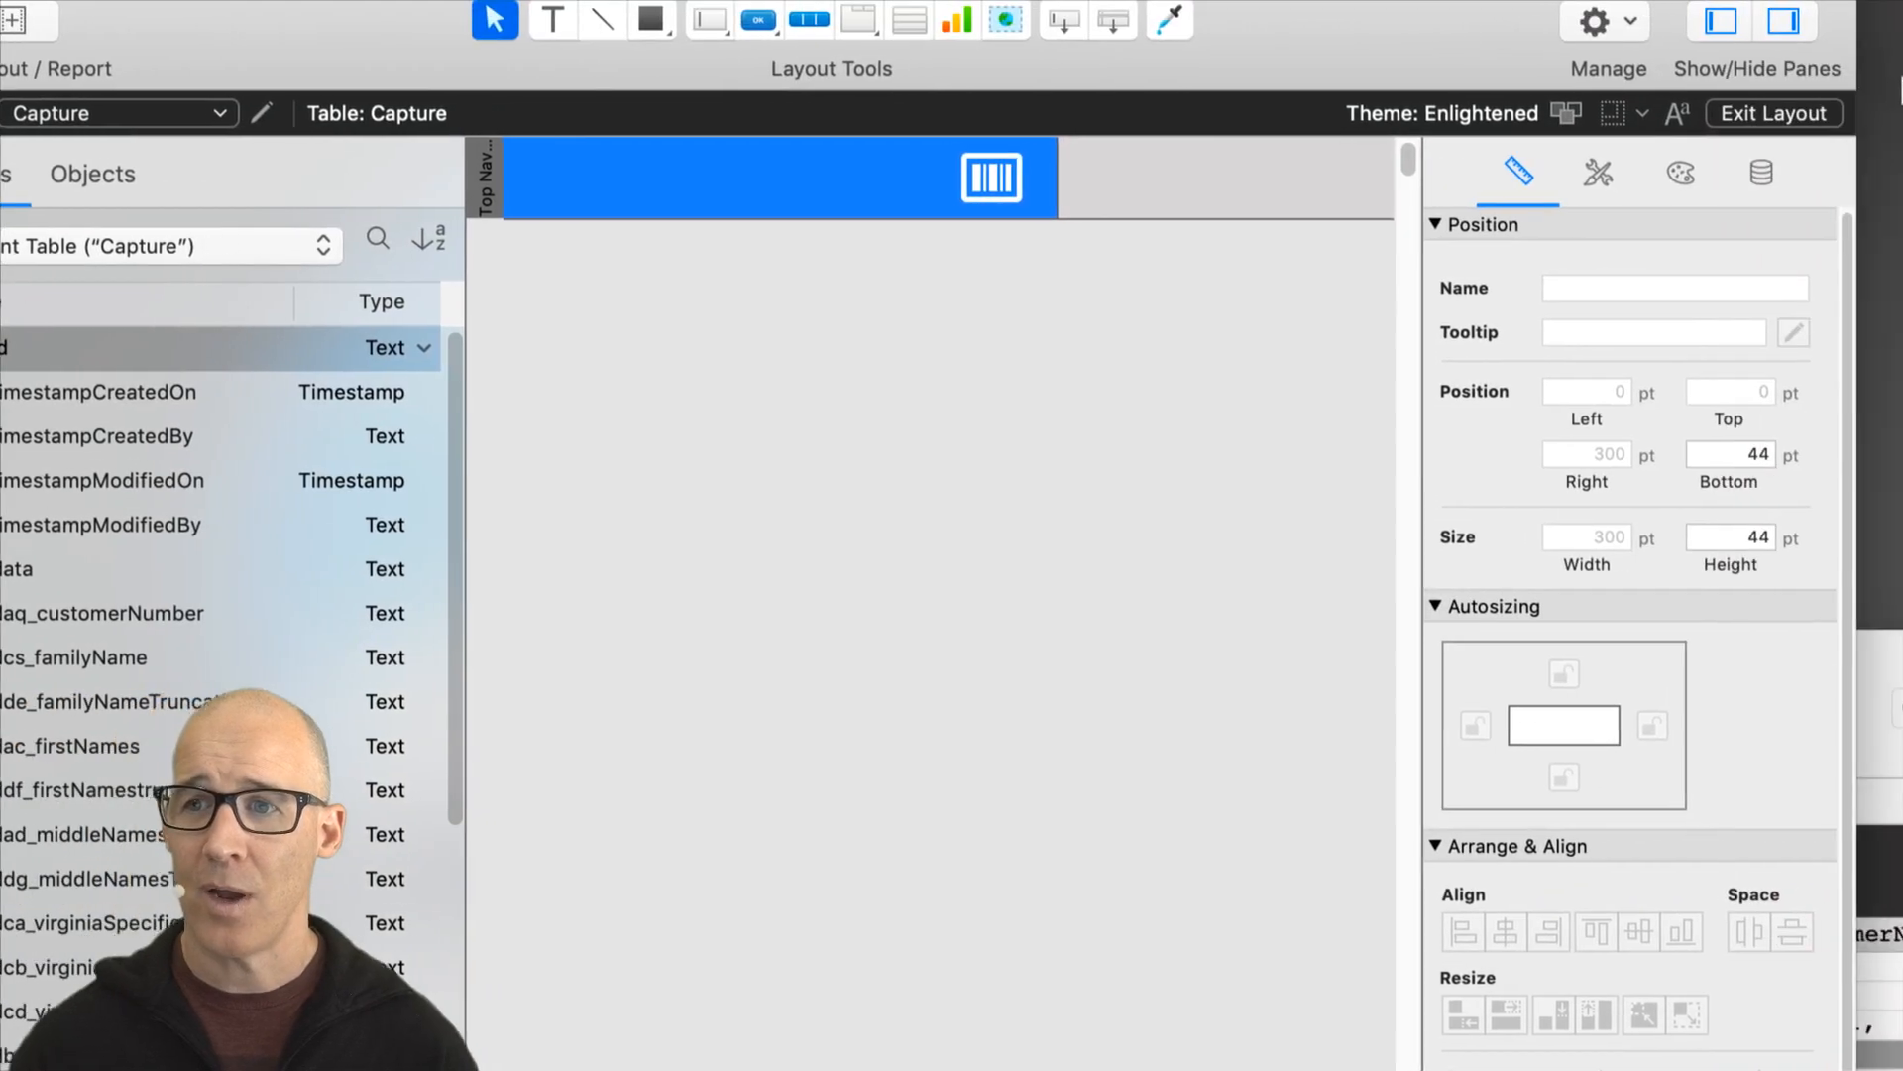
Step: Rename the layout's theme from the appearance settings to My Enlightened
left_click(1684, 172)
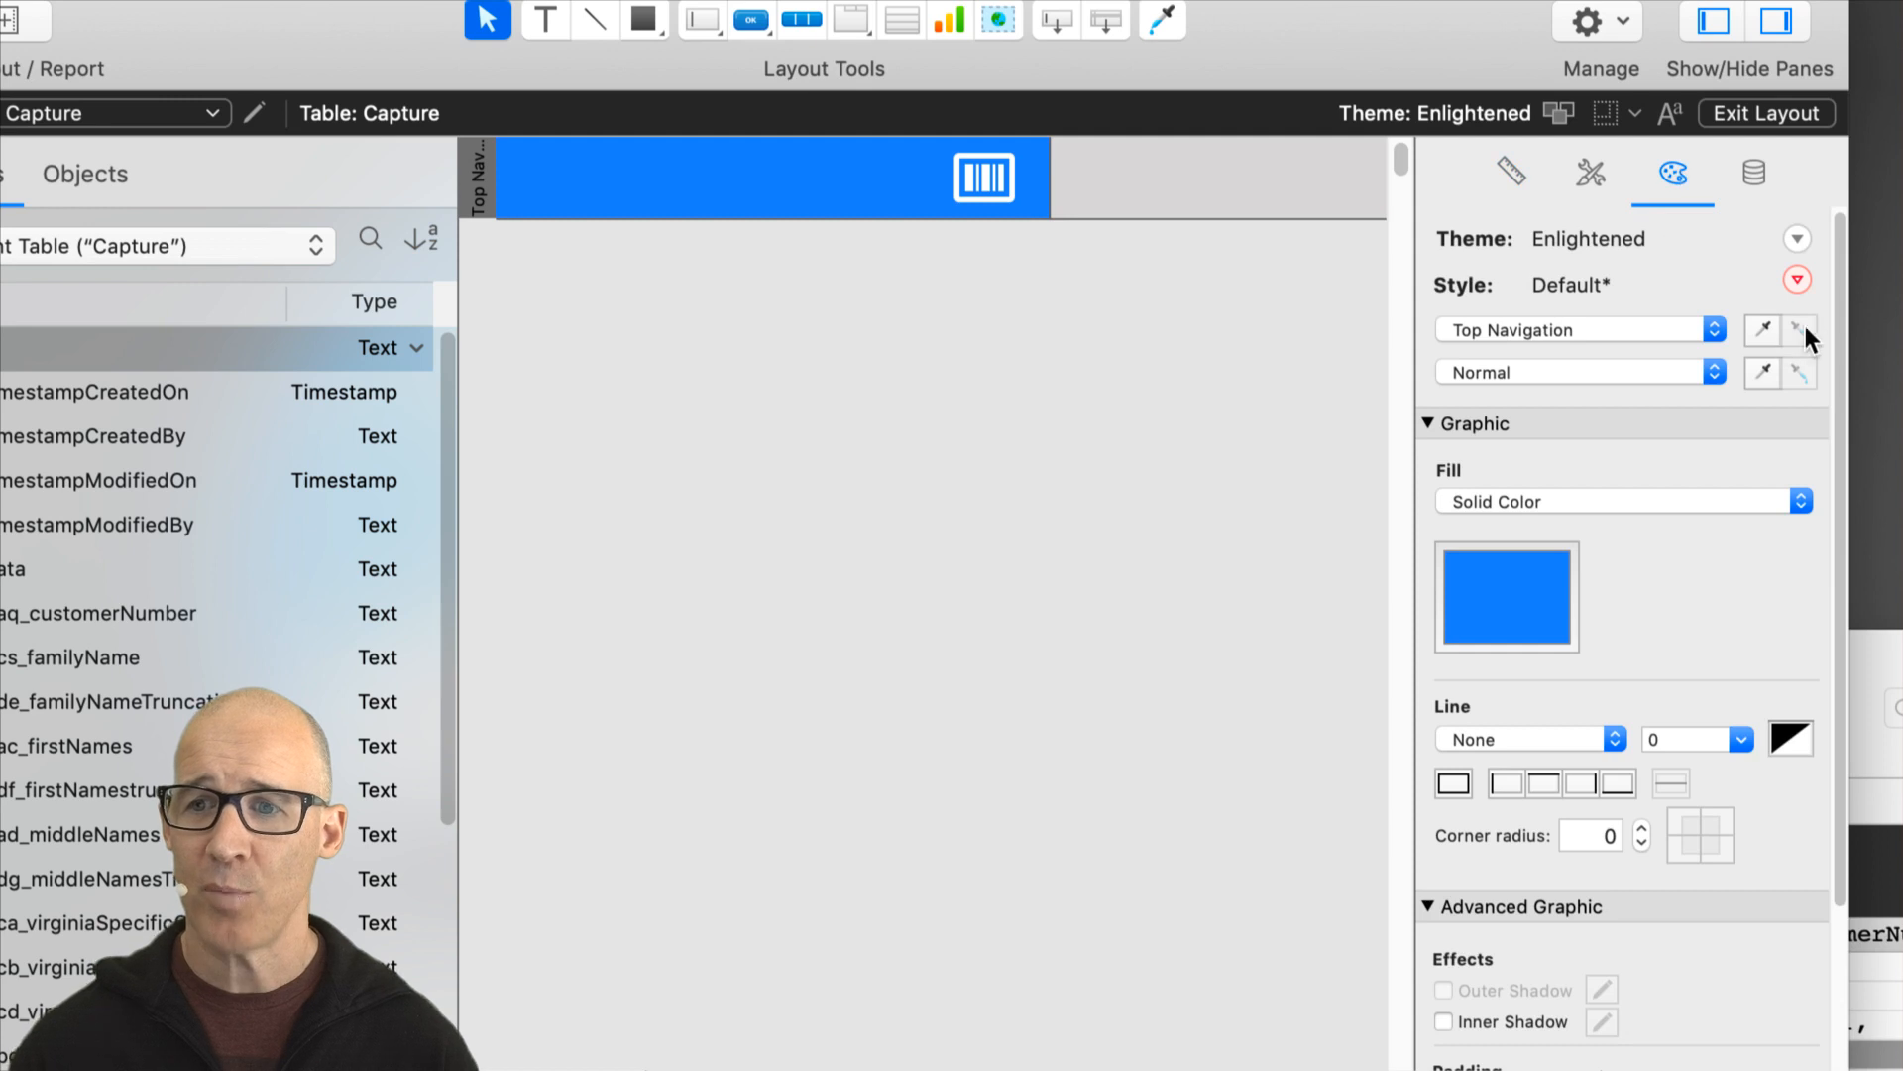
left_click(1797, 279)
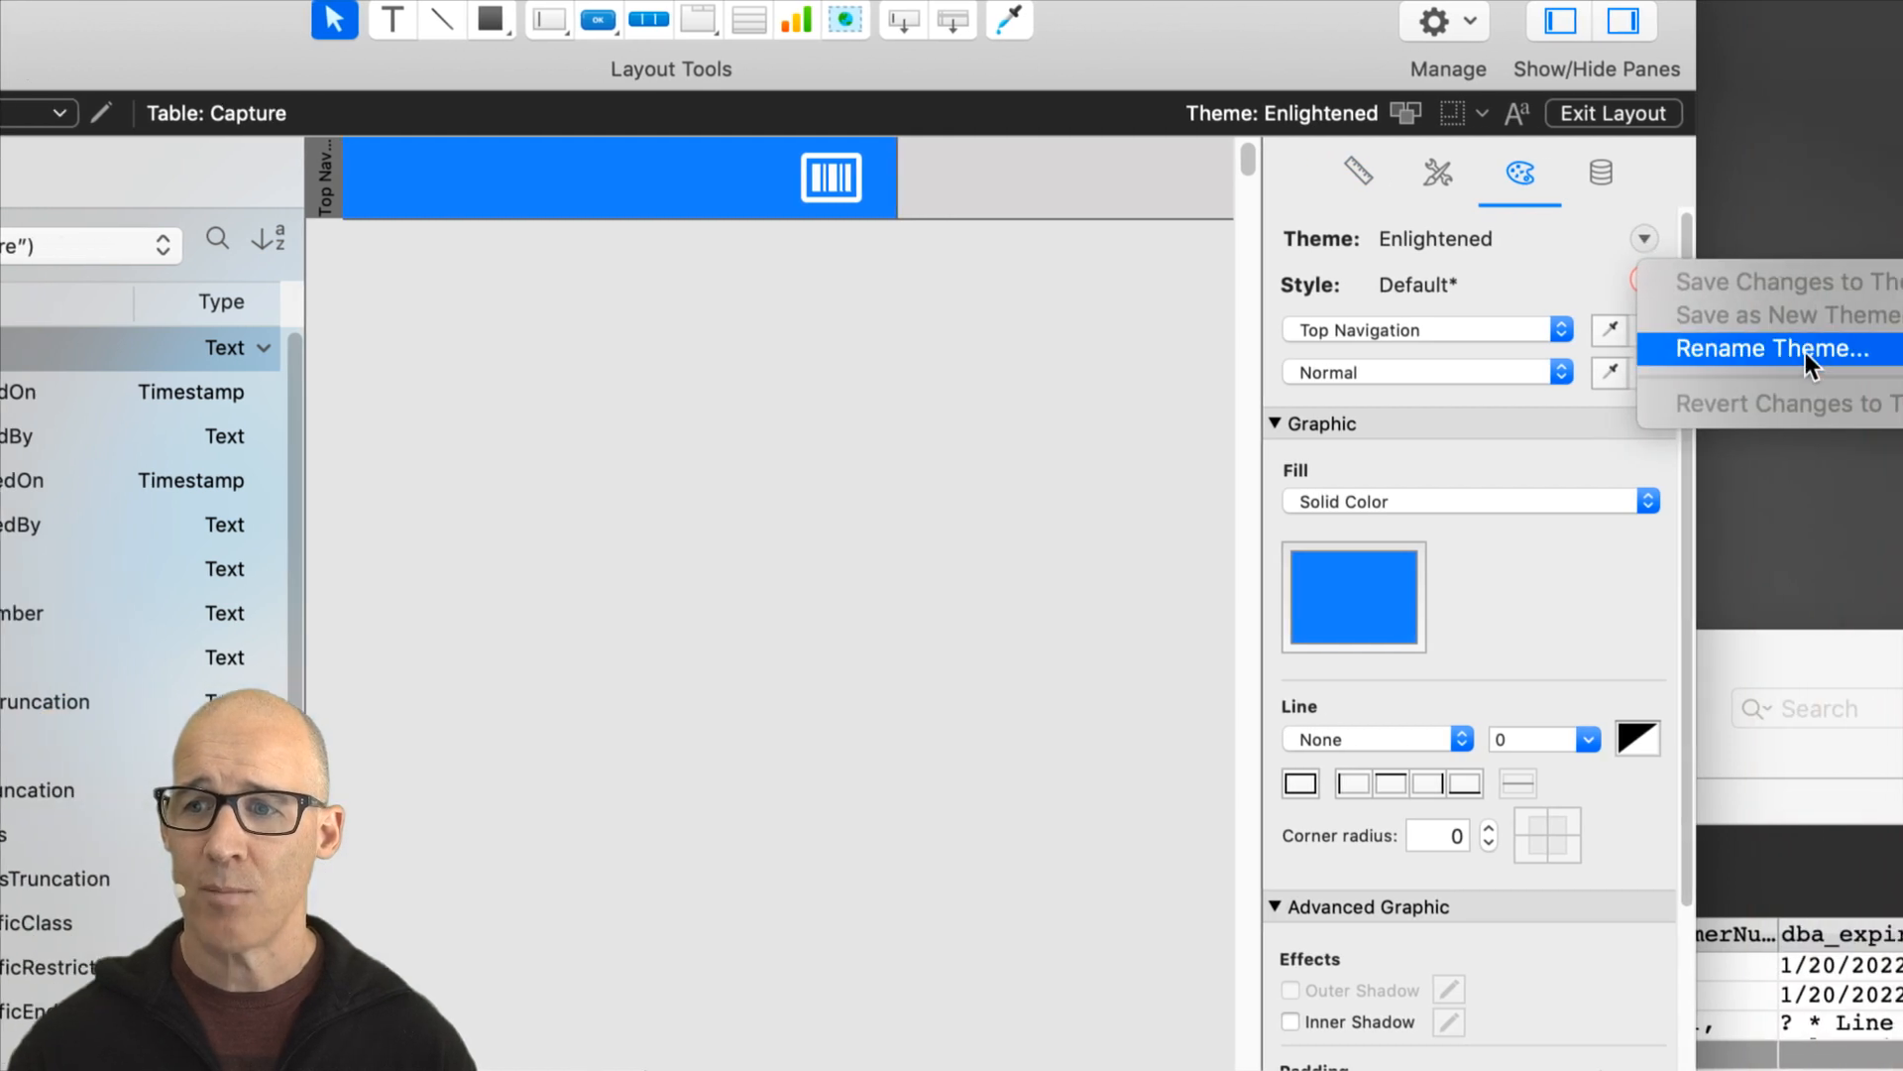
left_click(1805, 353)
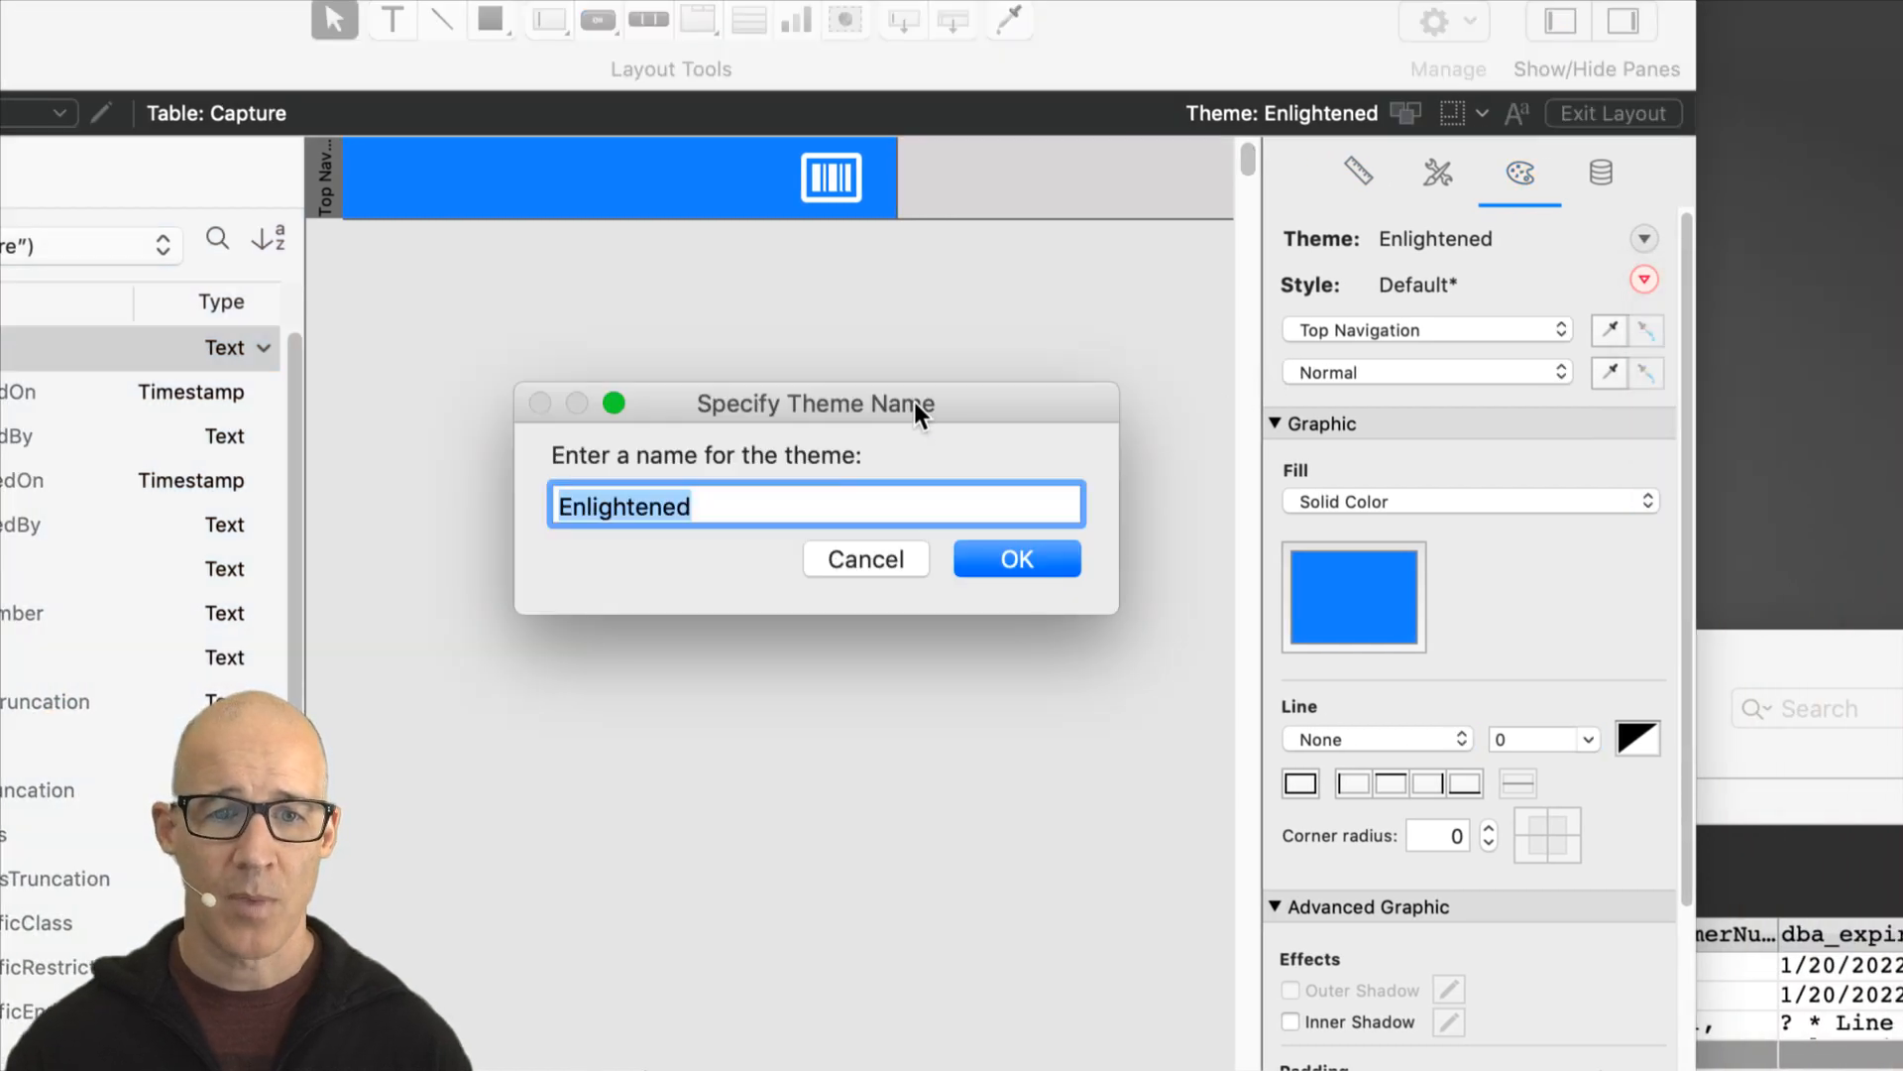
key("Left")
type("My")
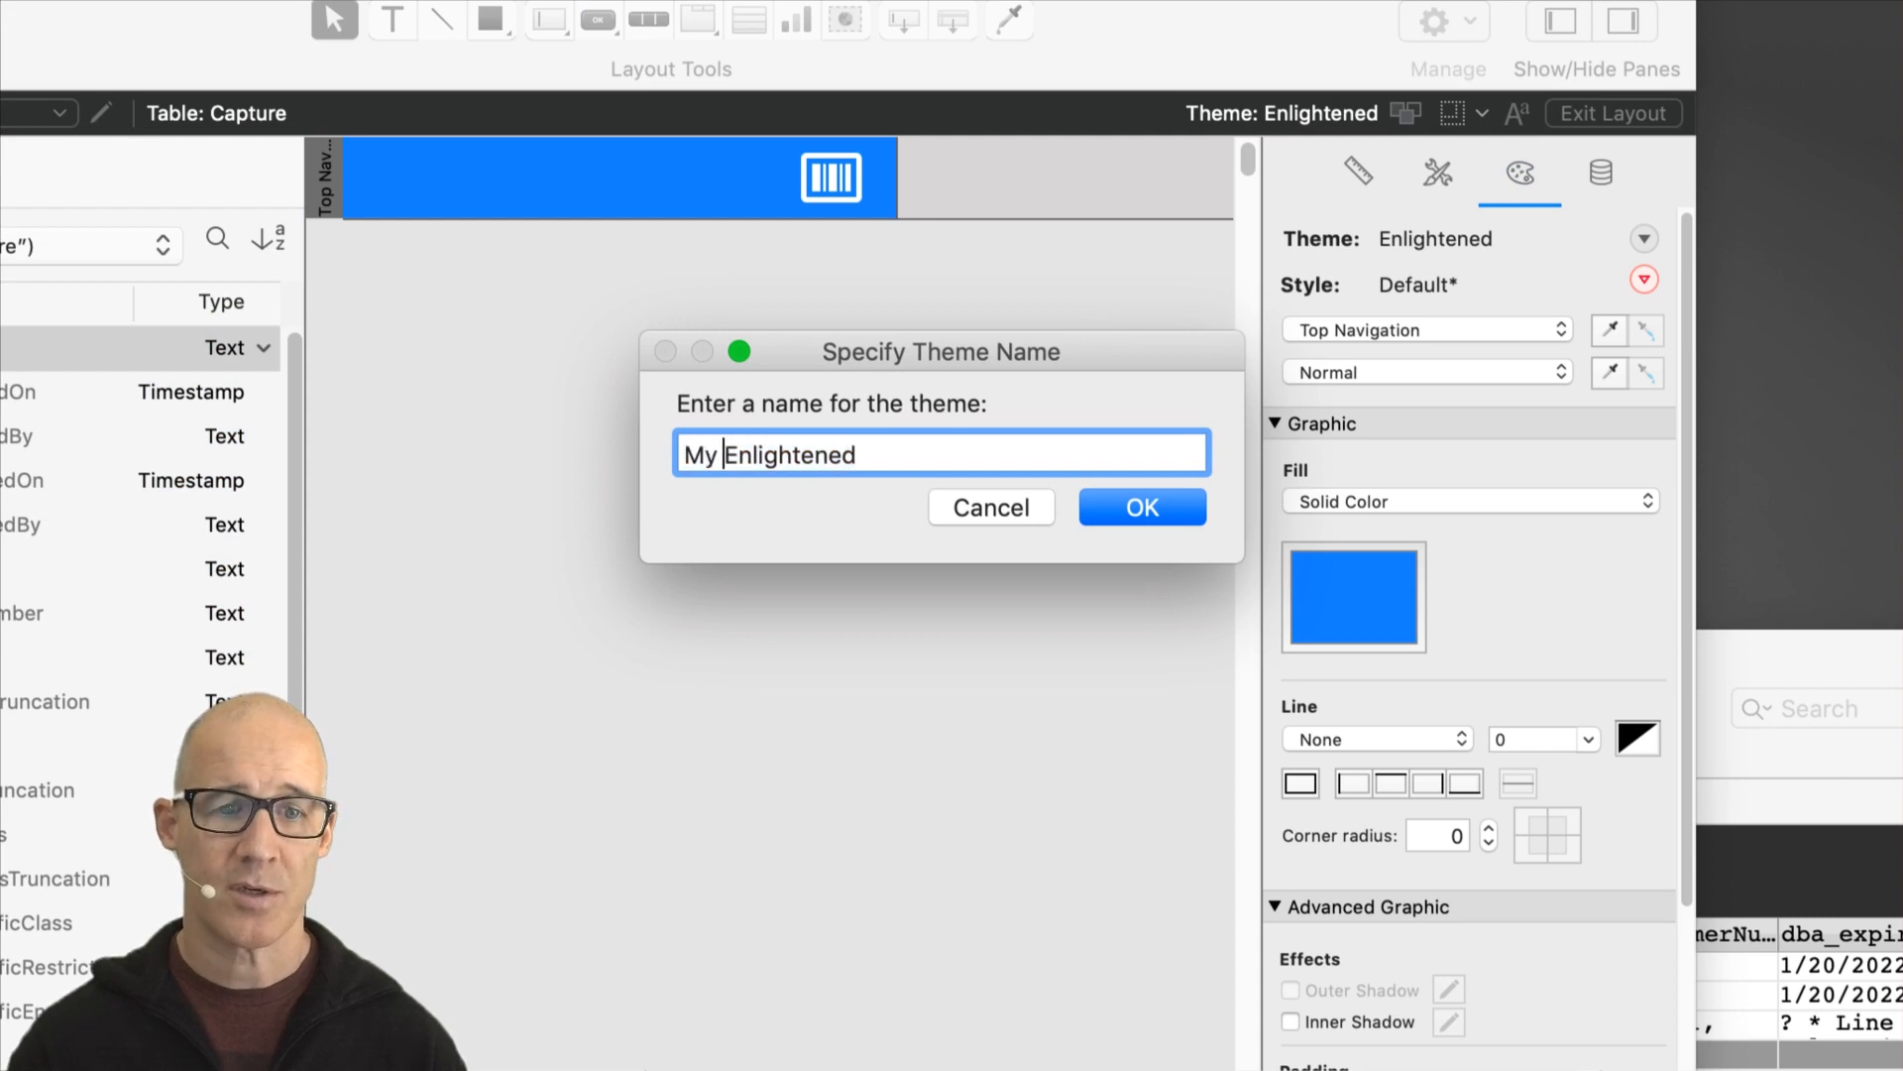
left_click(1130, 507)
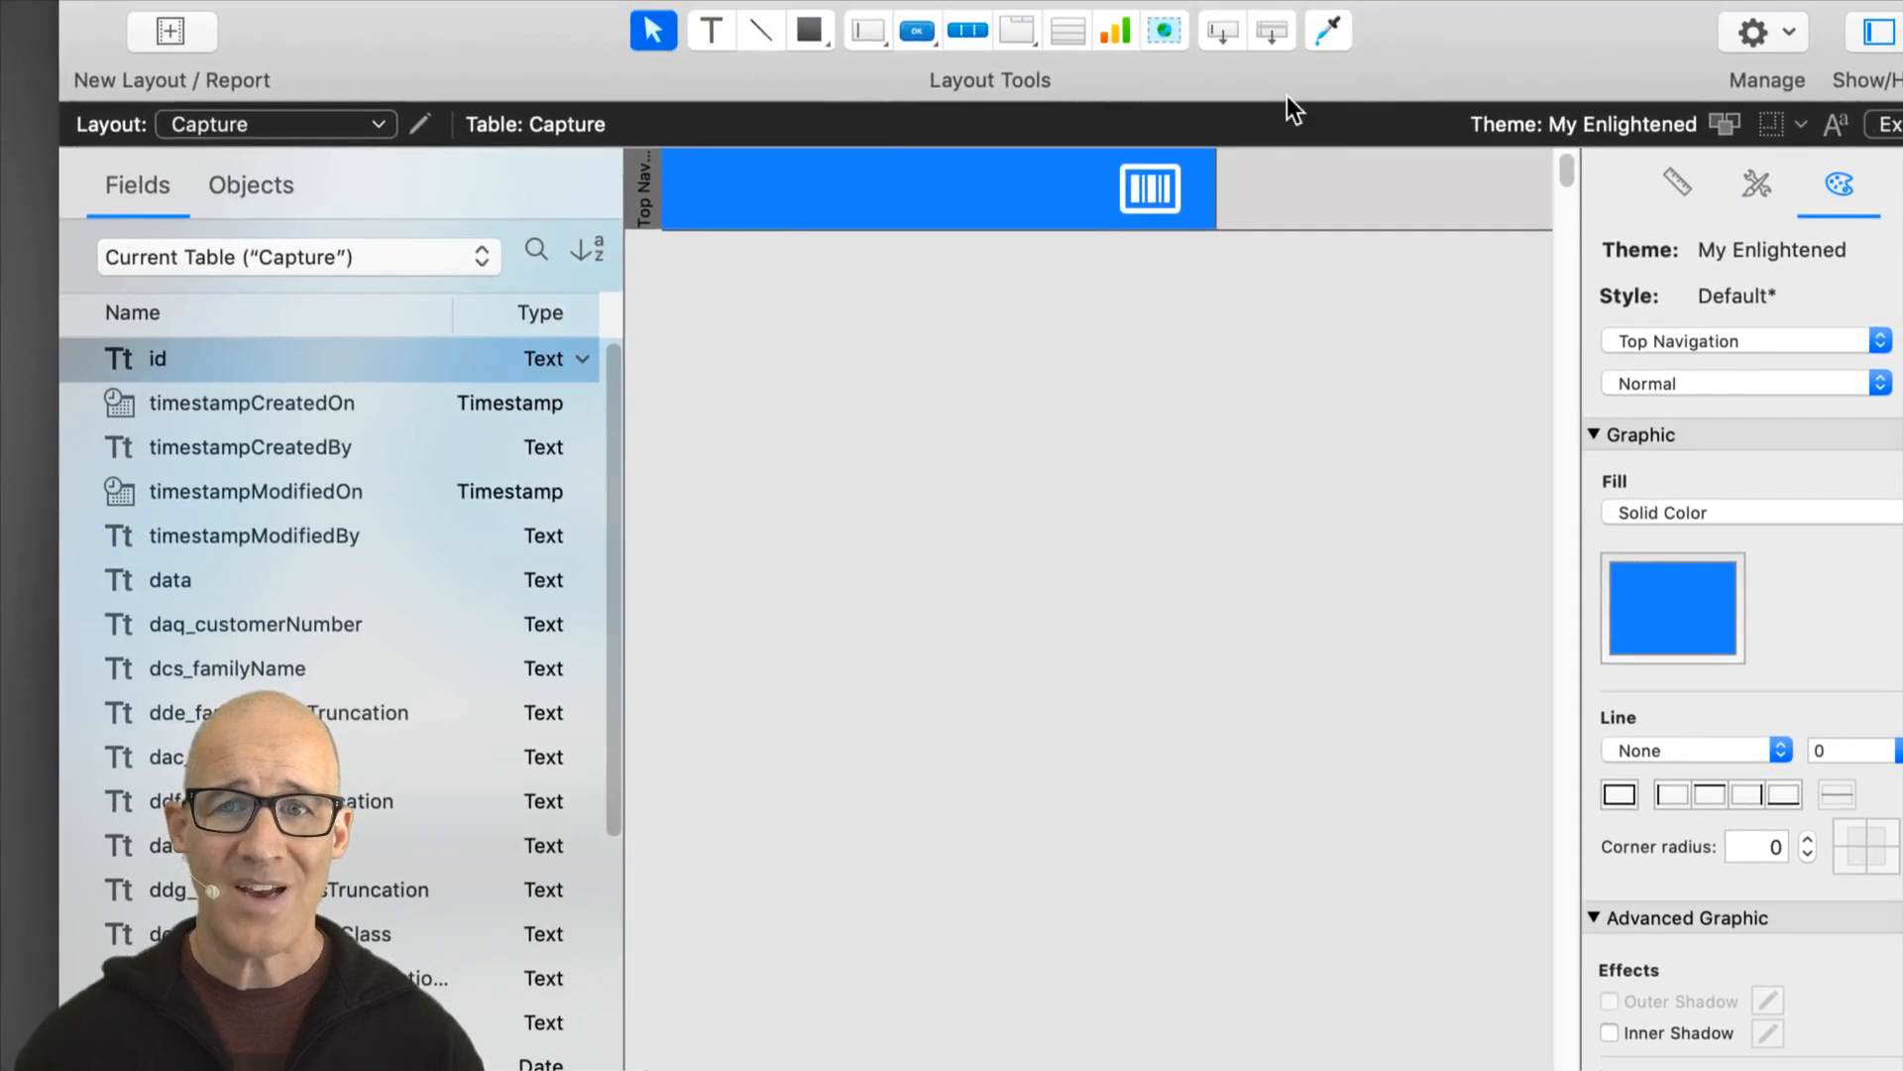
Step: Place a Body part freehand below the Top Navigation part and delete it again
left_click_drag(1271, 38, 1130, 793)
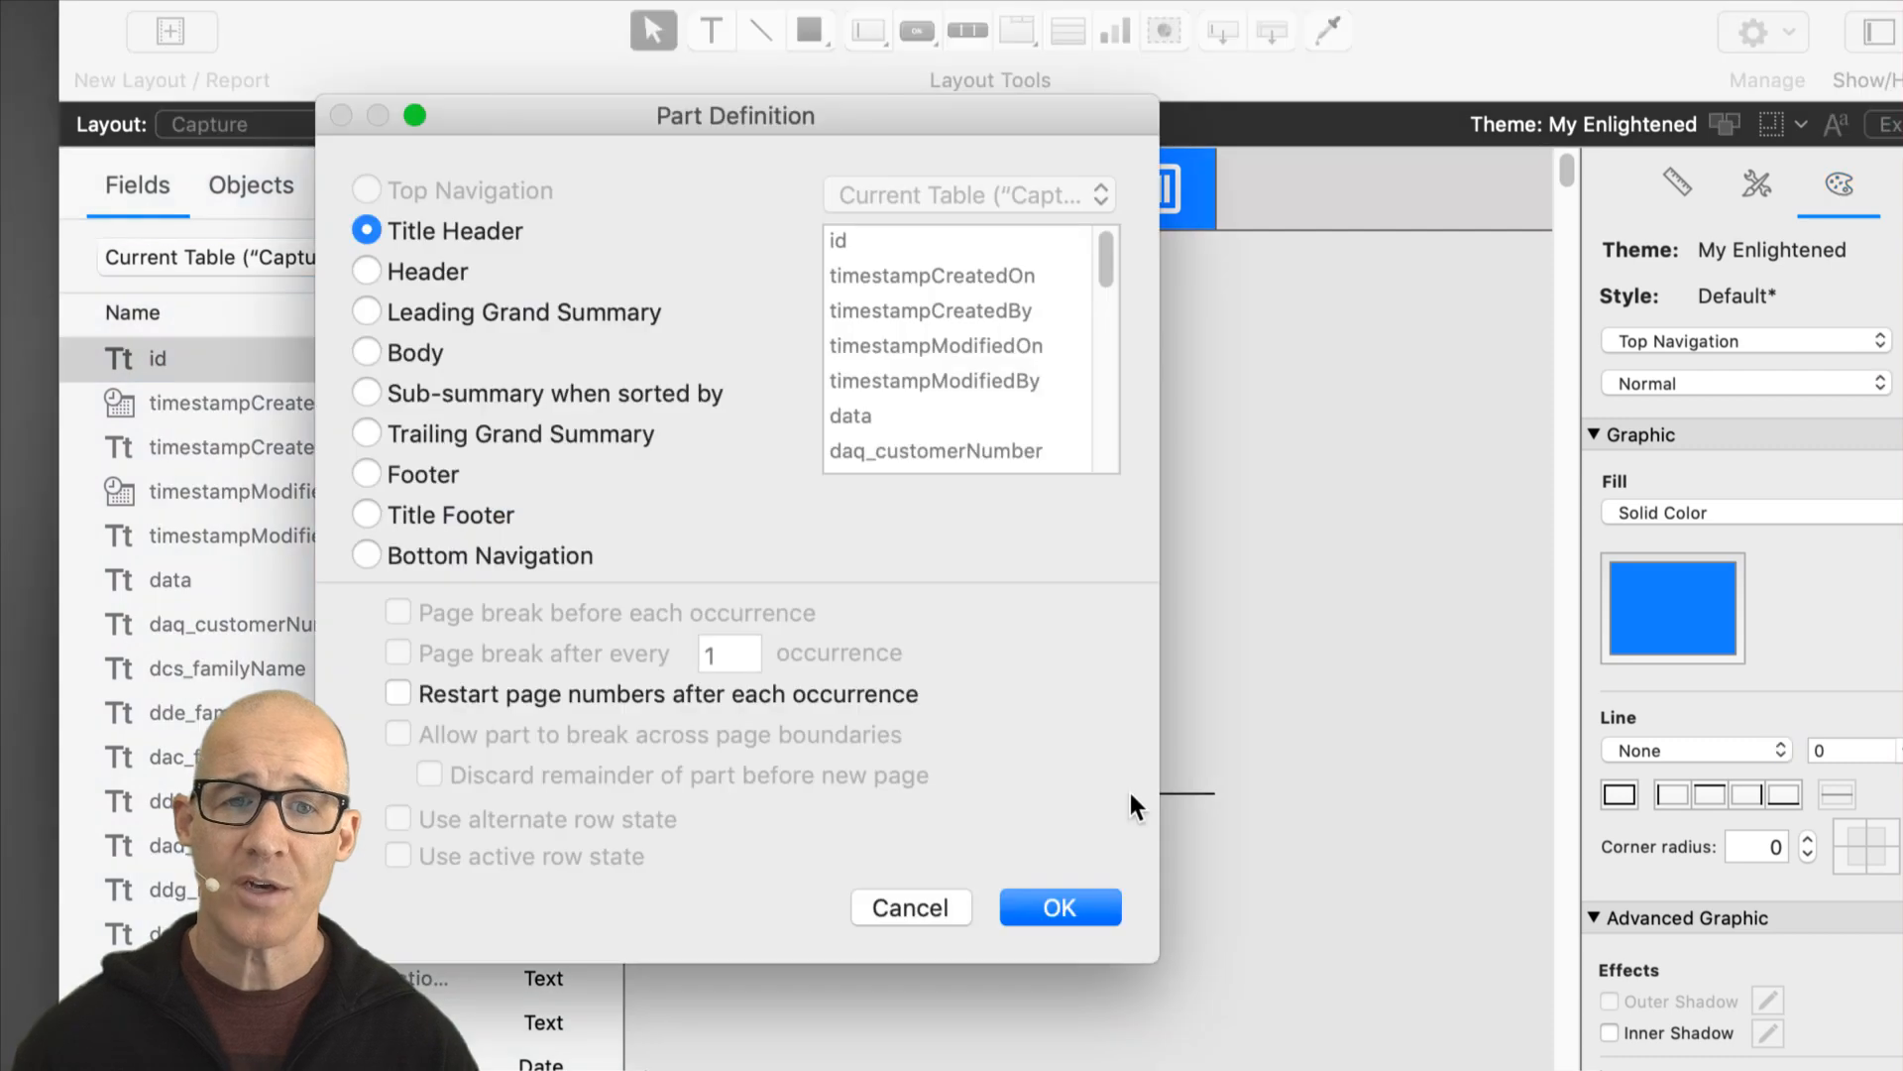
left_click(440, 361)
left_click(1075, 907)
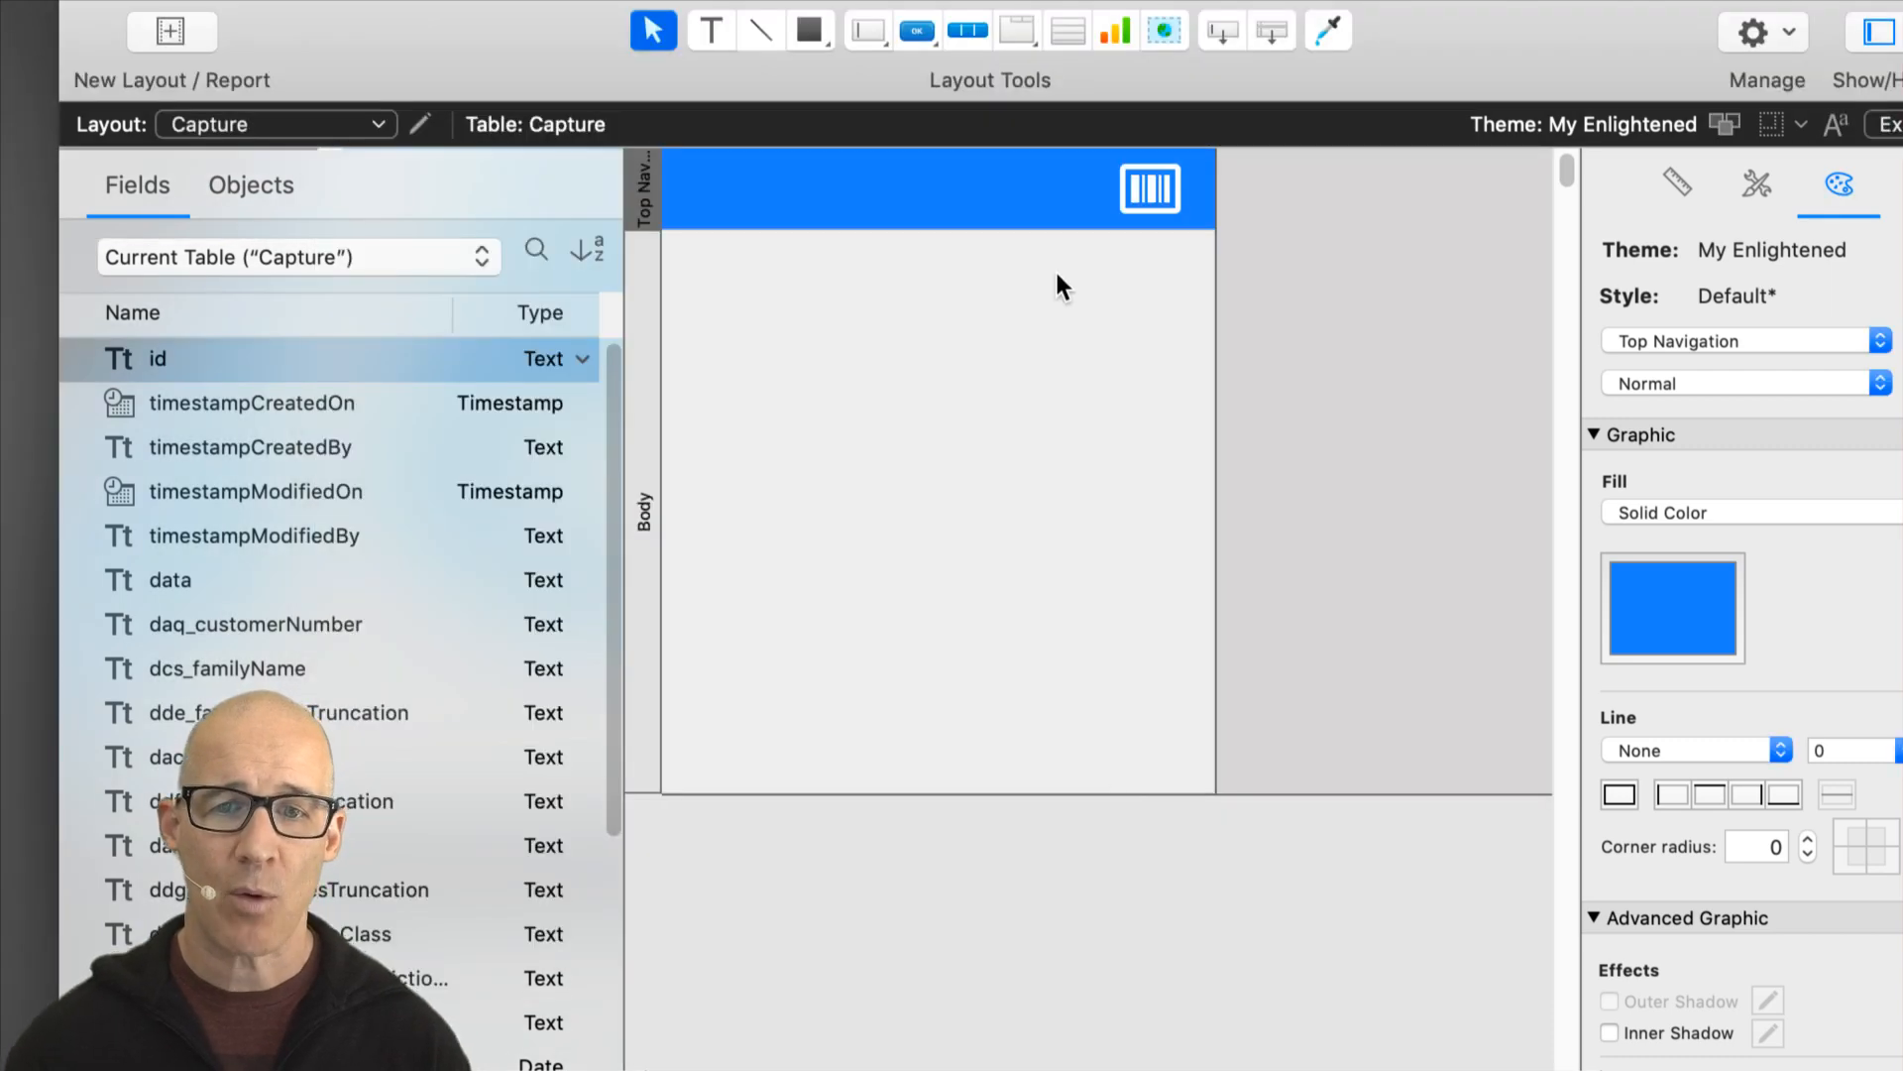
left_click(644, 474)
key("Delete")
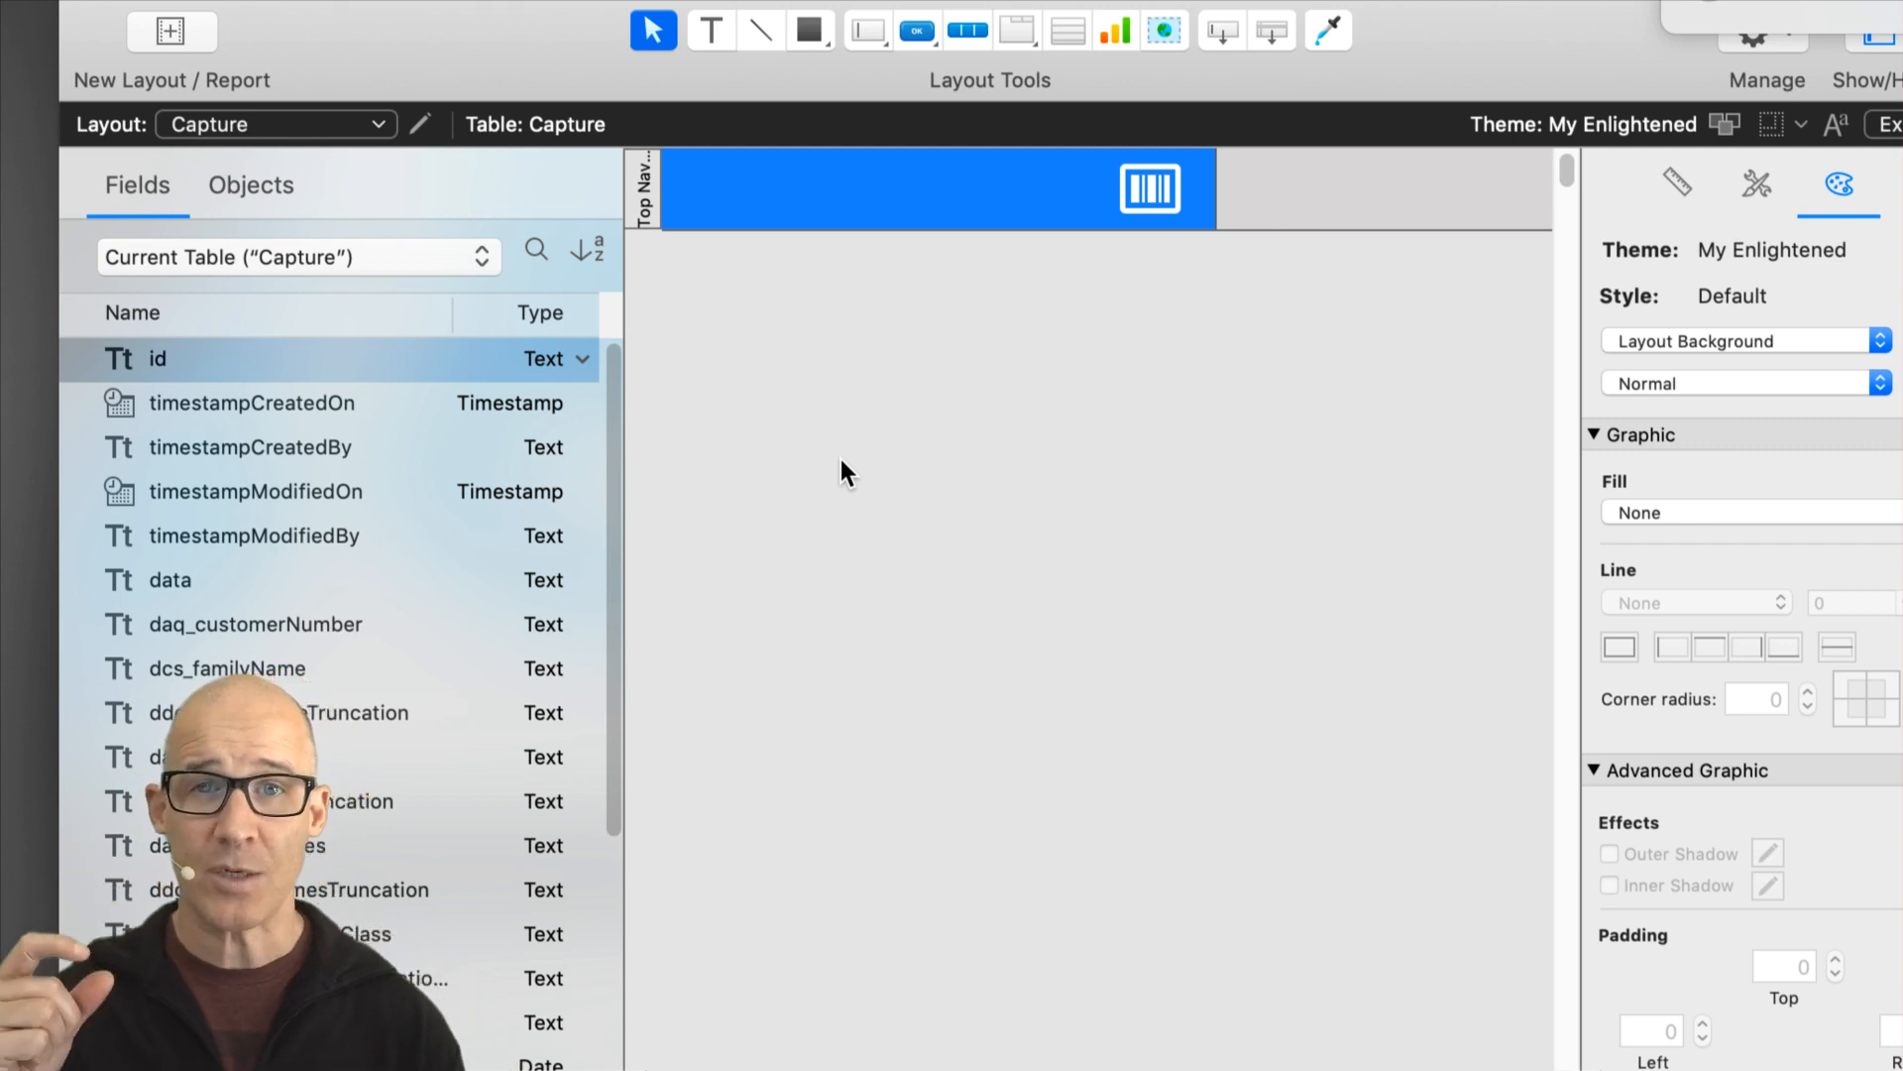
Step: Review the layout's part list in Part Setup and close it without changes
right_click(966, 350)
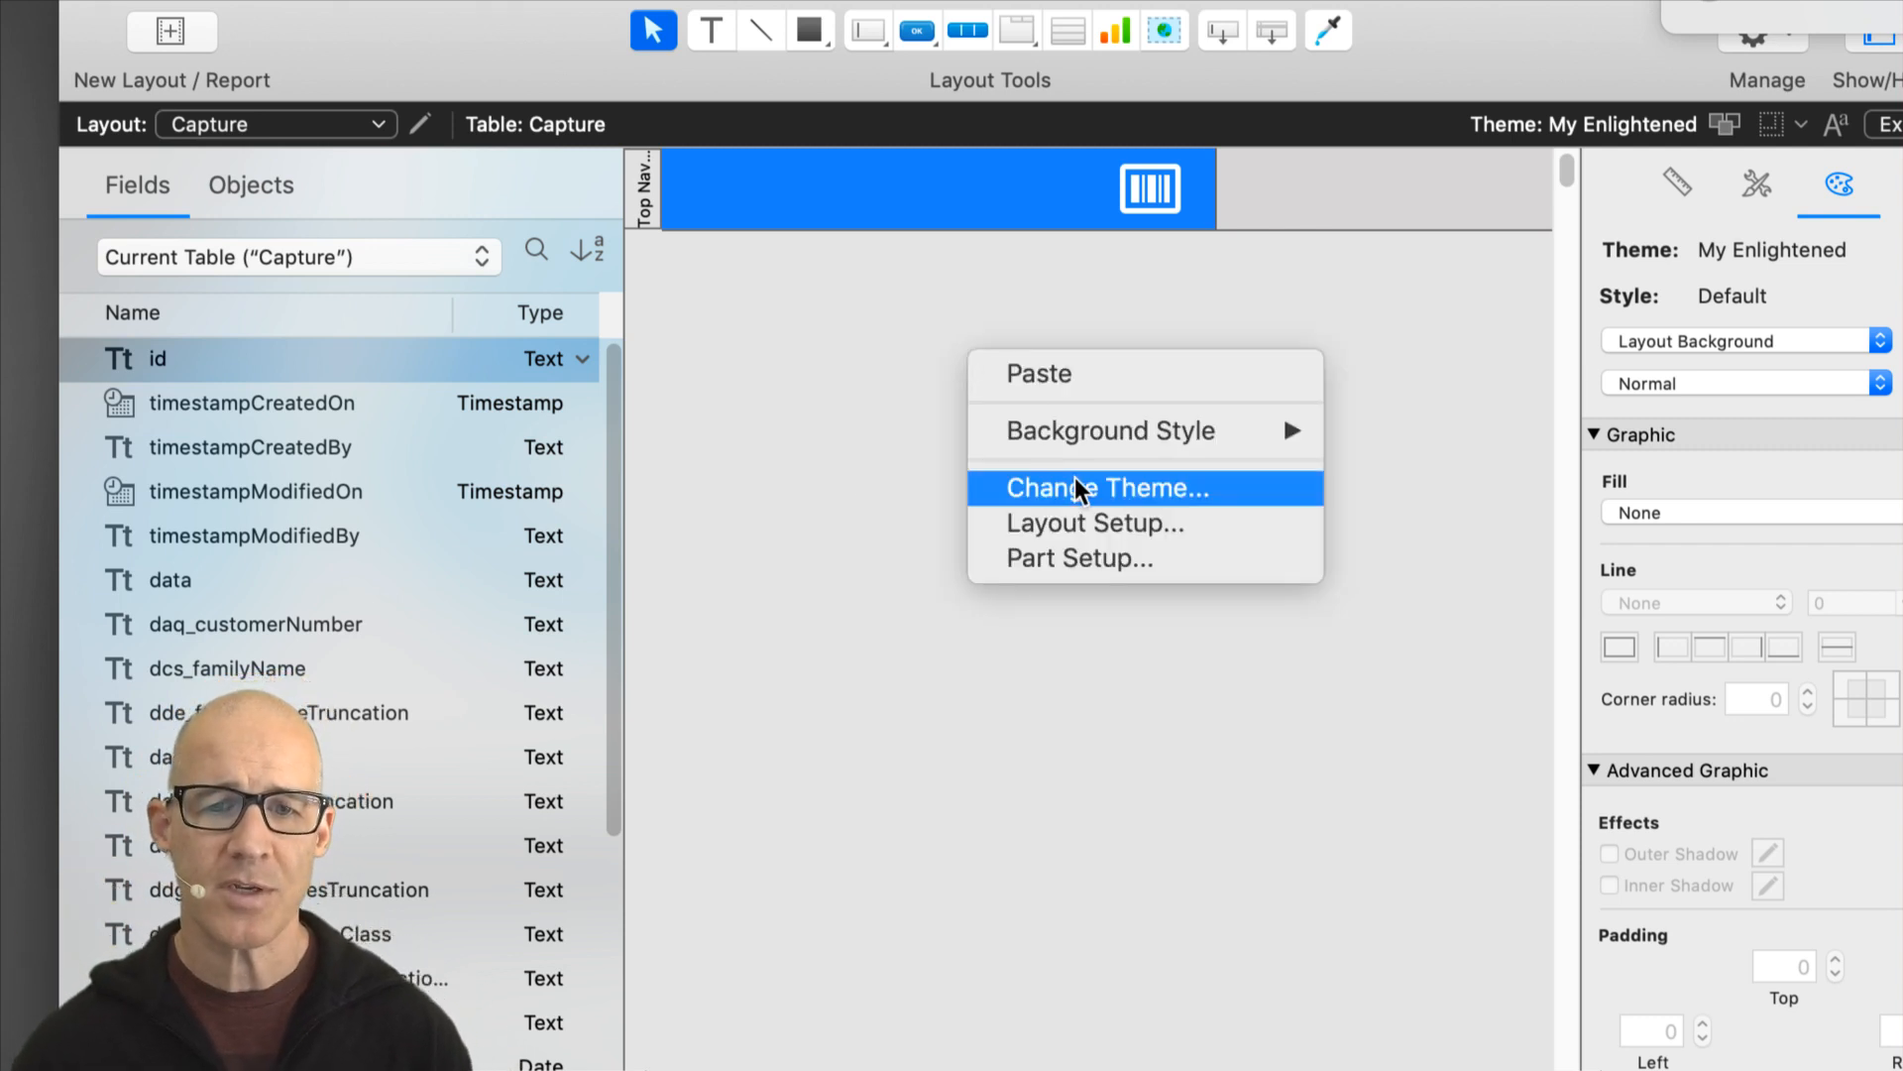
left_click(1092, 561)
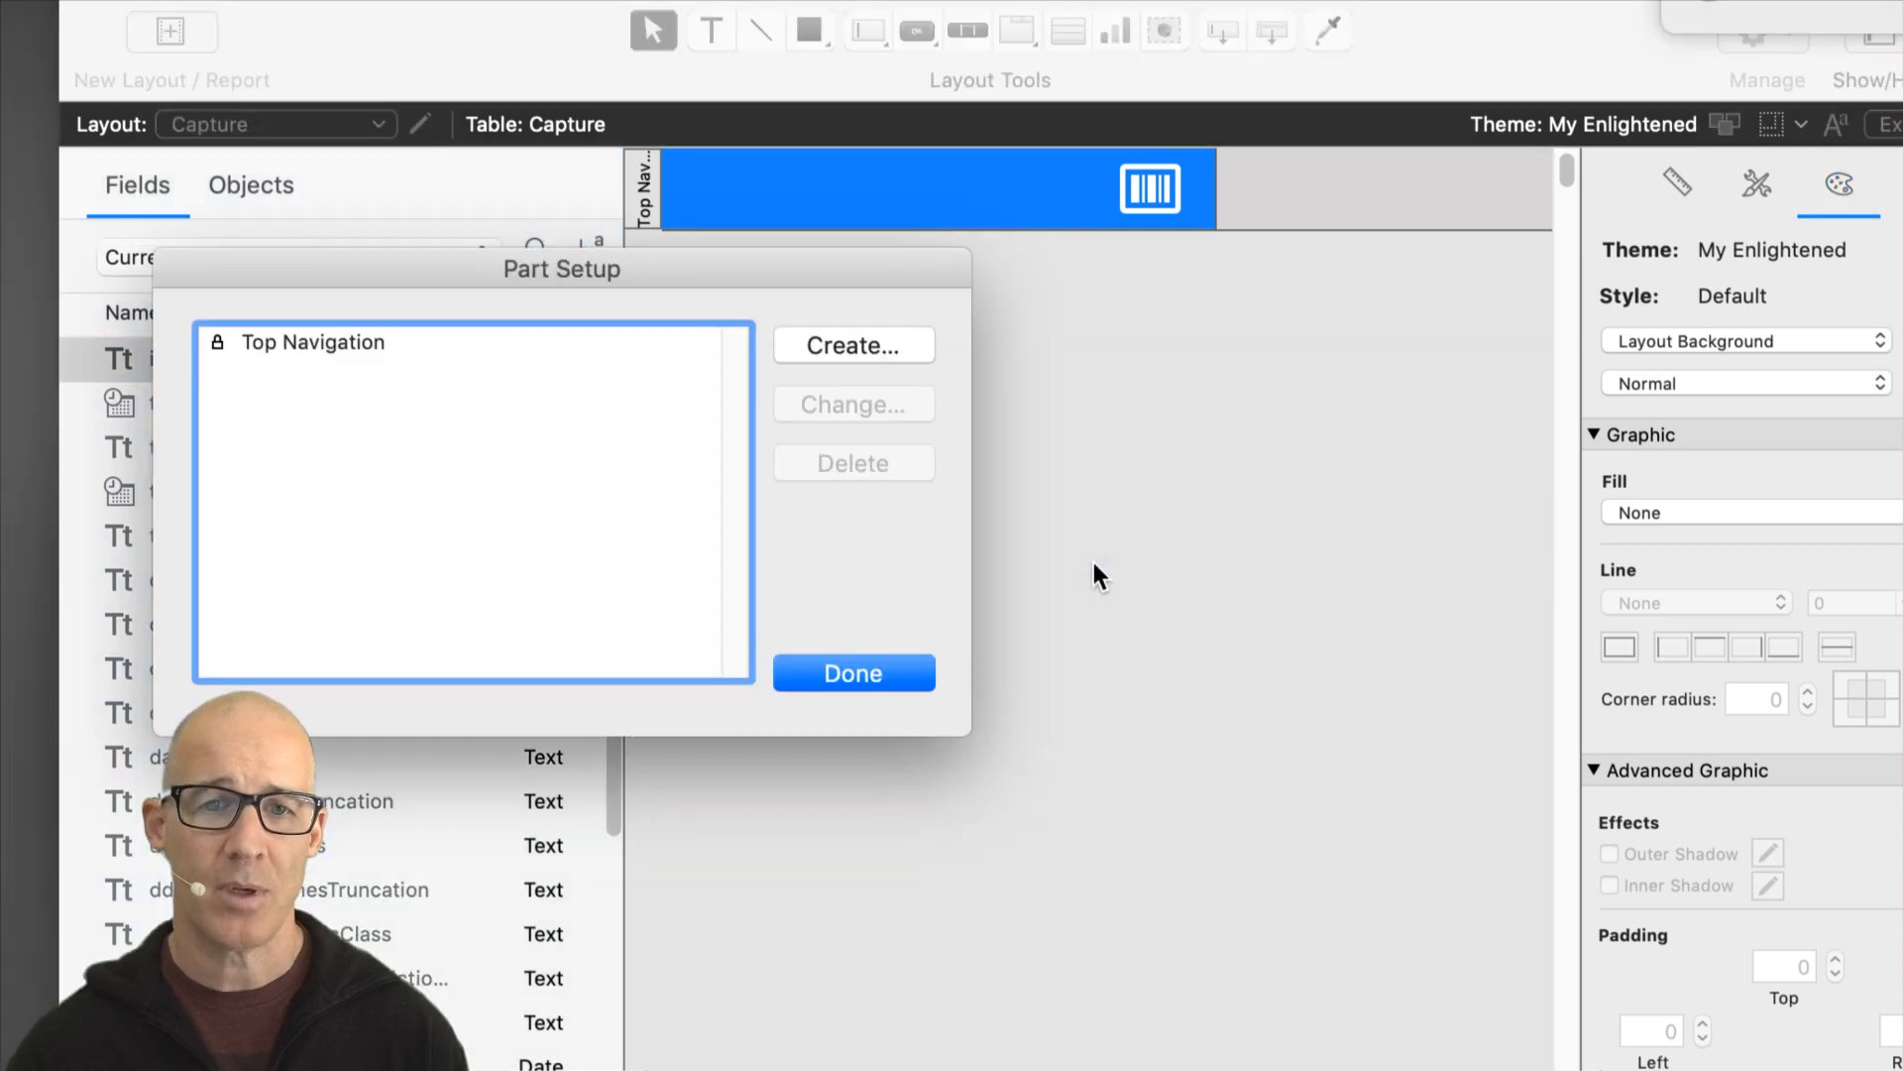
left_click_drag(824, 271, 1301, 269)
left_click(1333, 672)
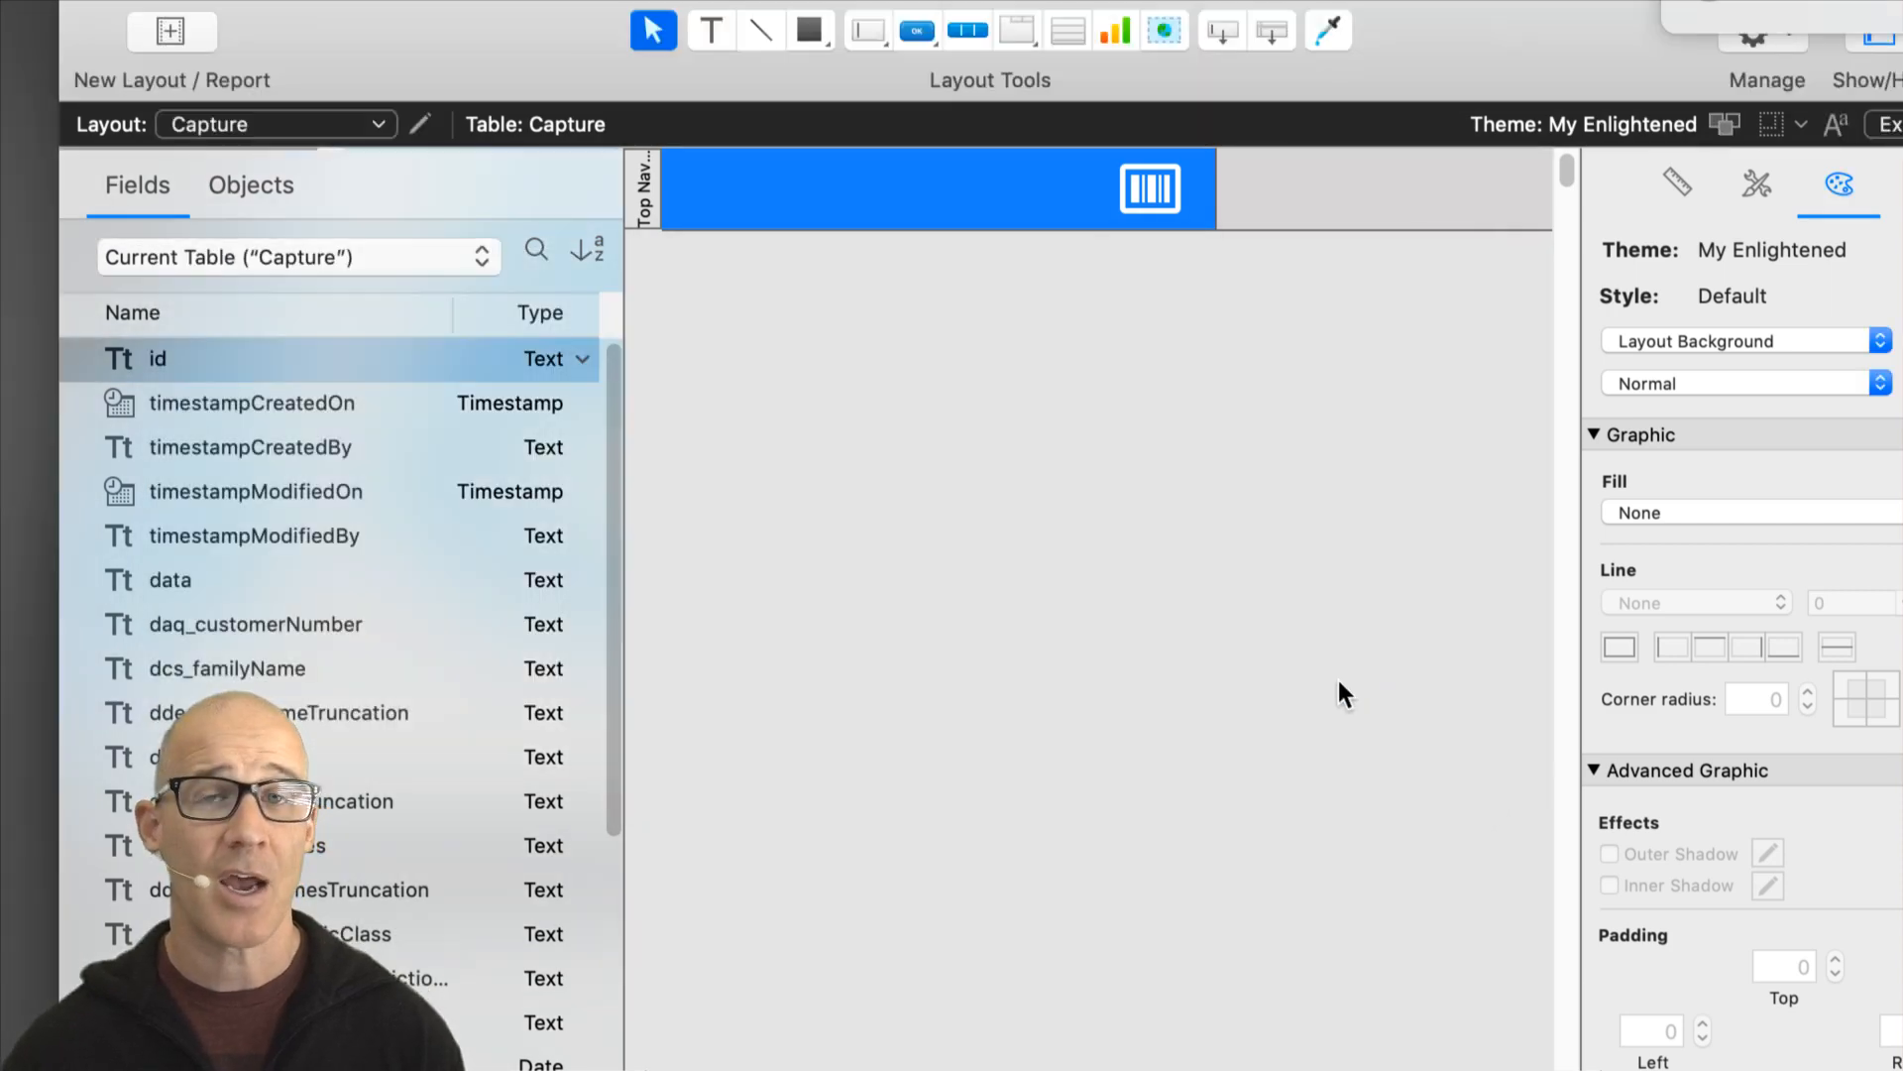
Step: Create a Body part for the layout through Part Setup
right_click(1162, 383)
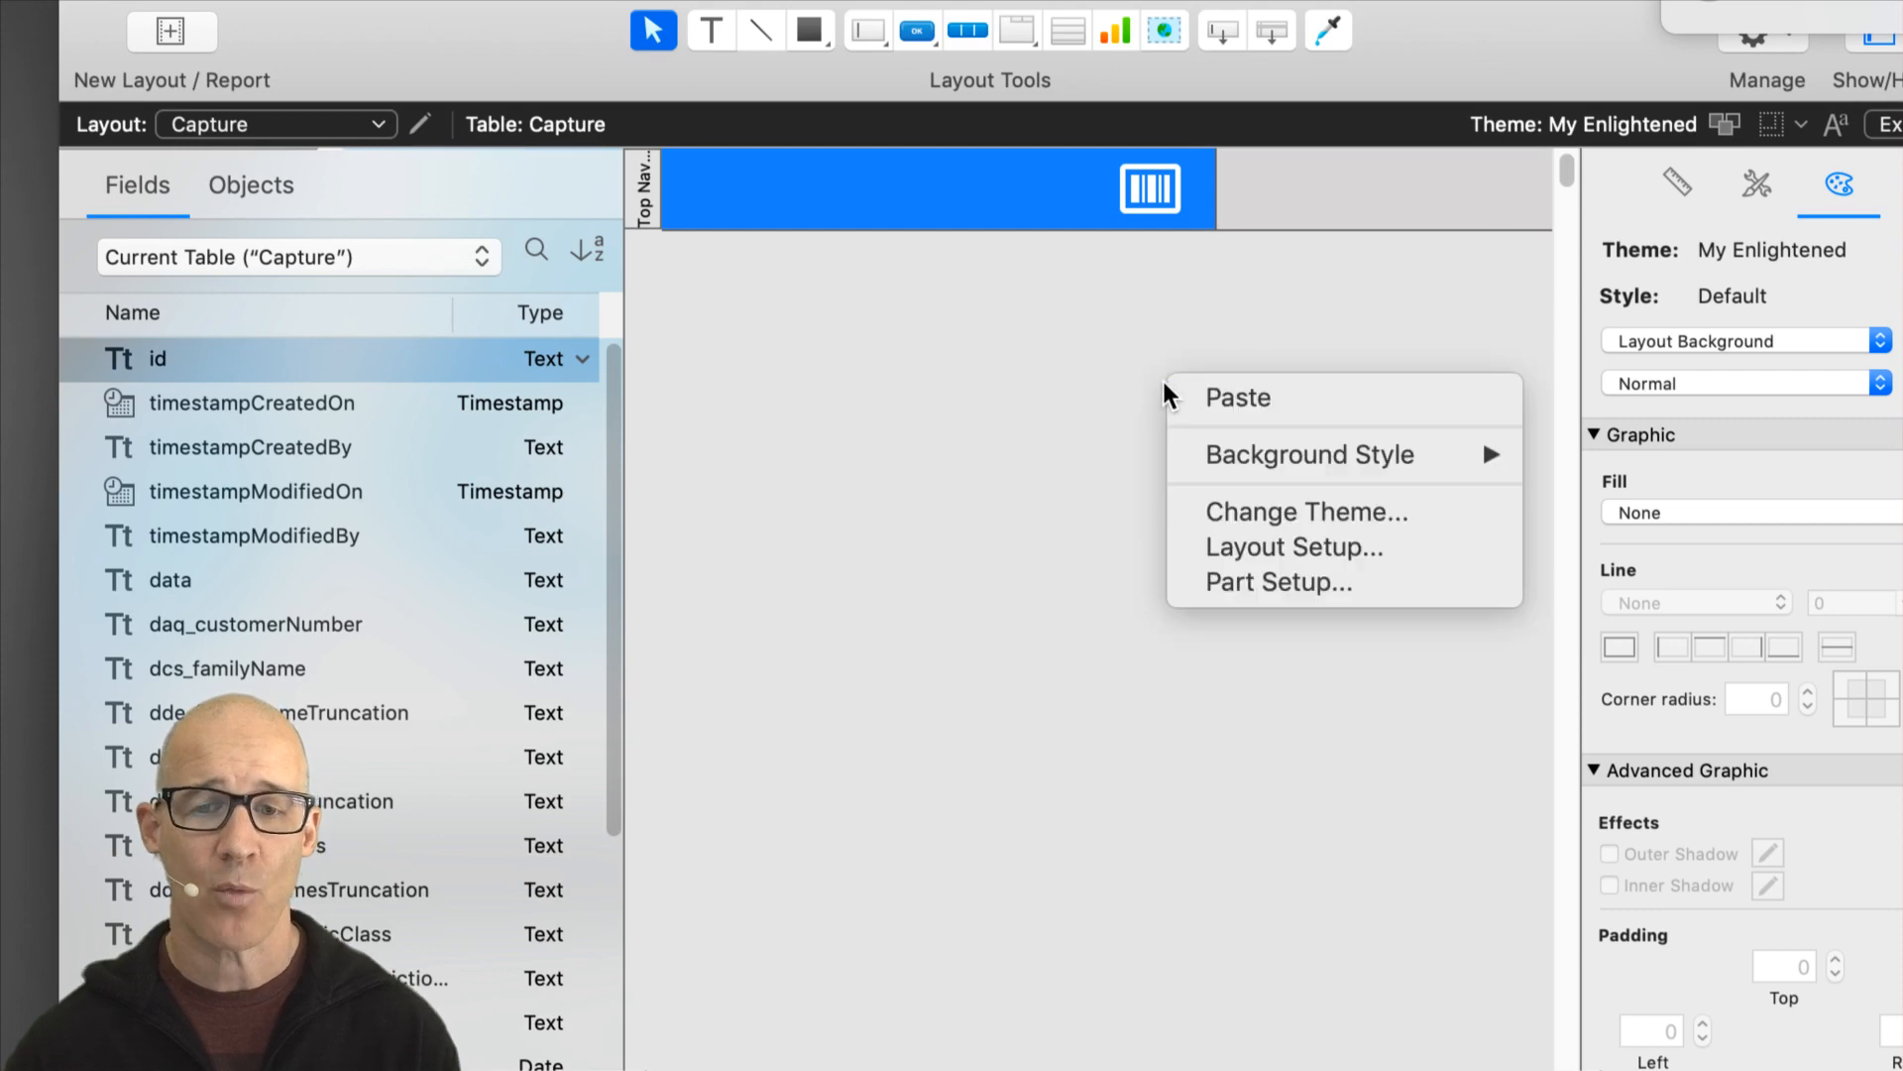
left_click(1287, 585)
left_click_drag(1091, 268, 1209, 263)
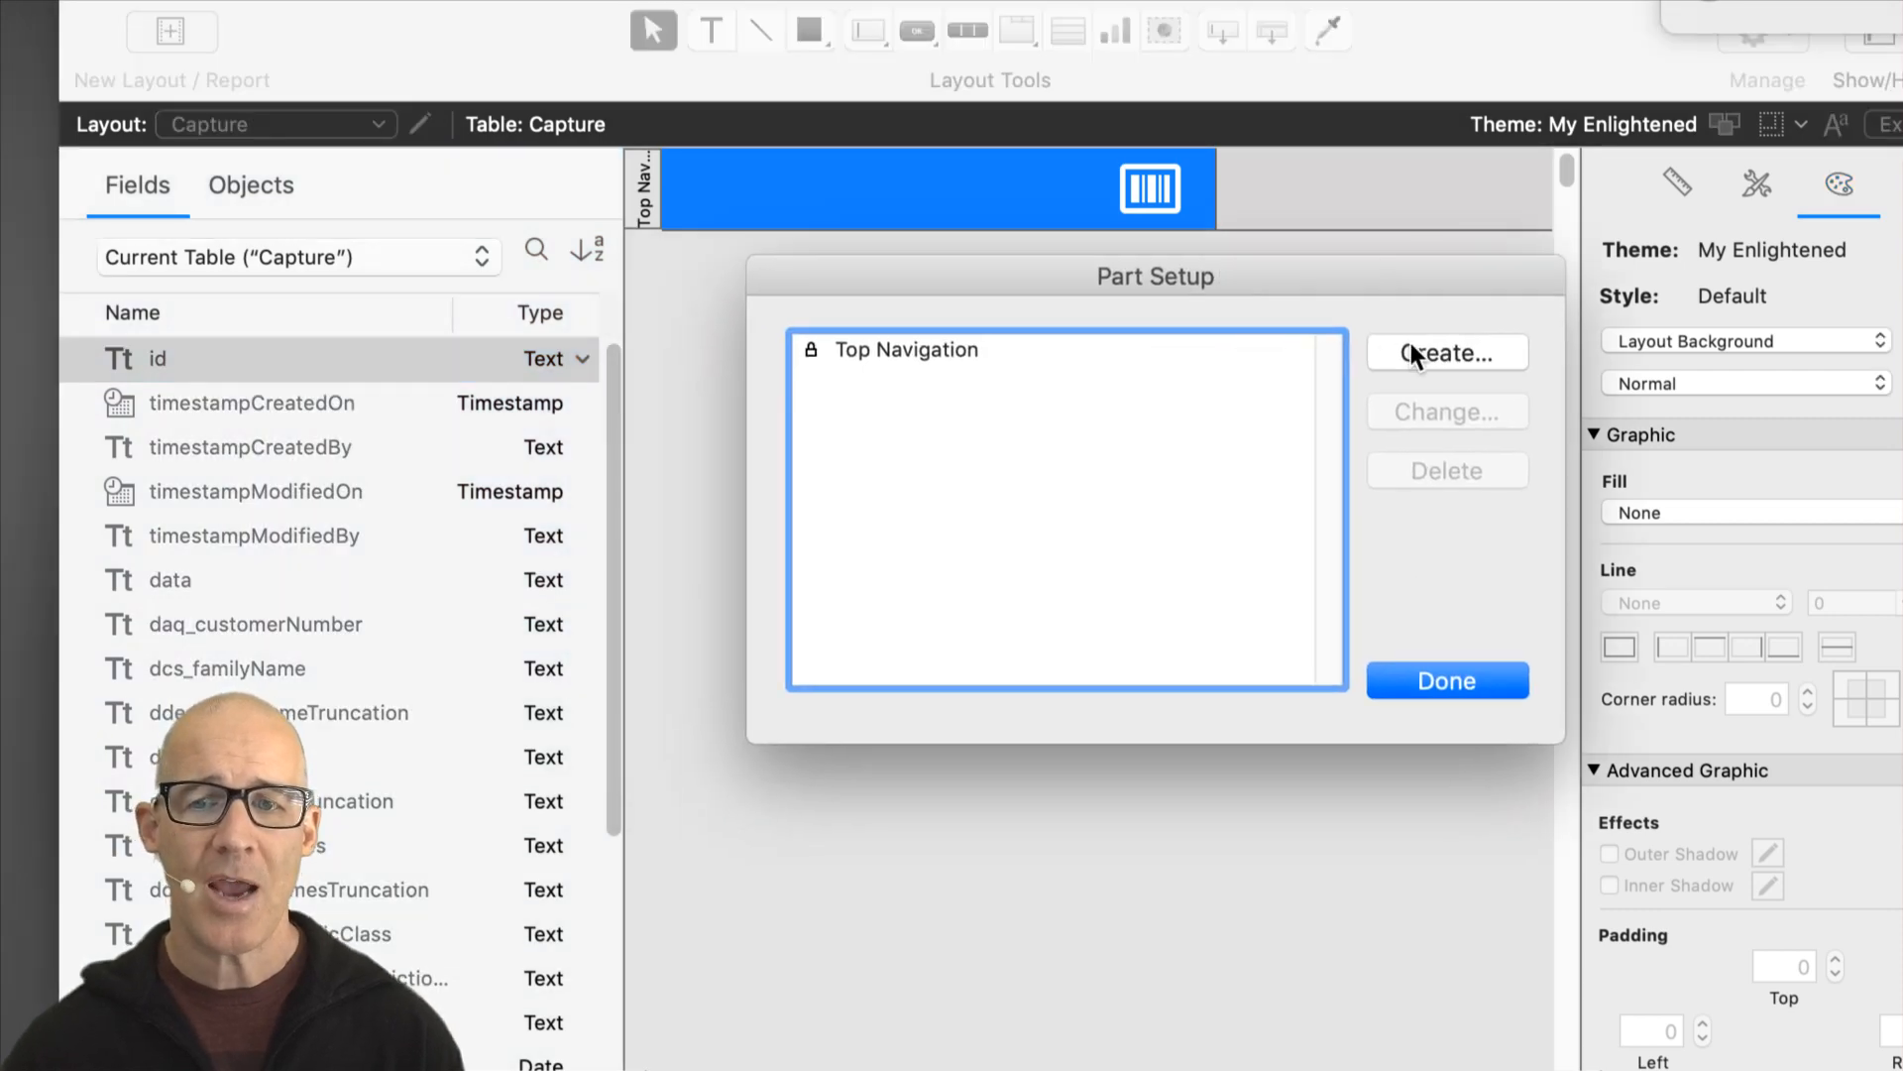
left_click(1446, 353)
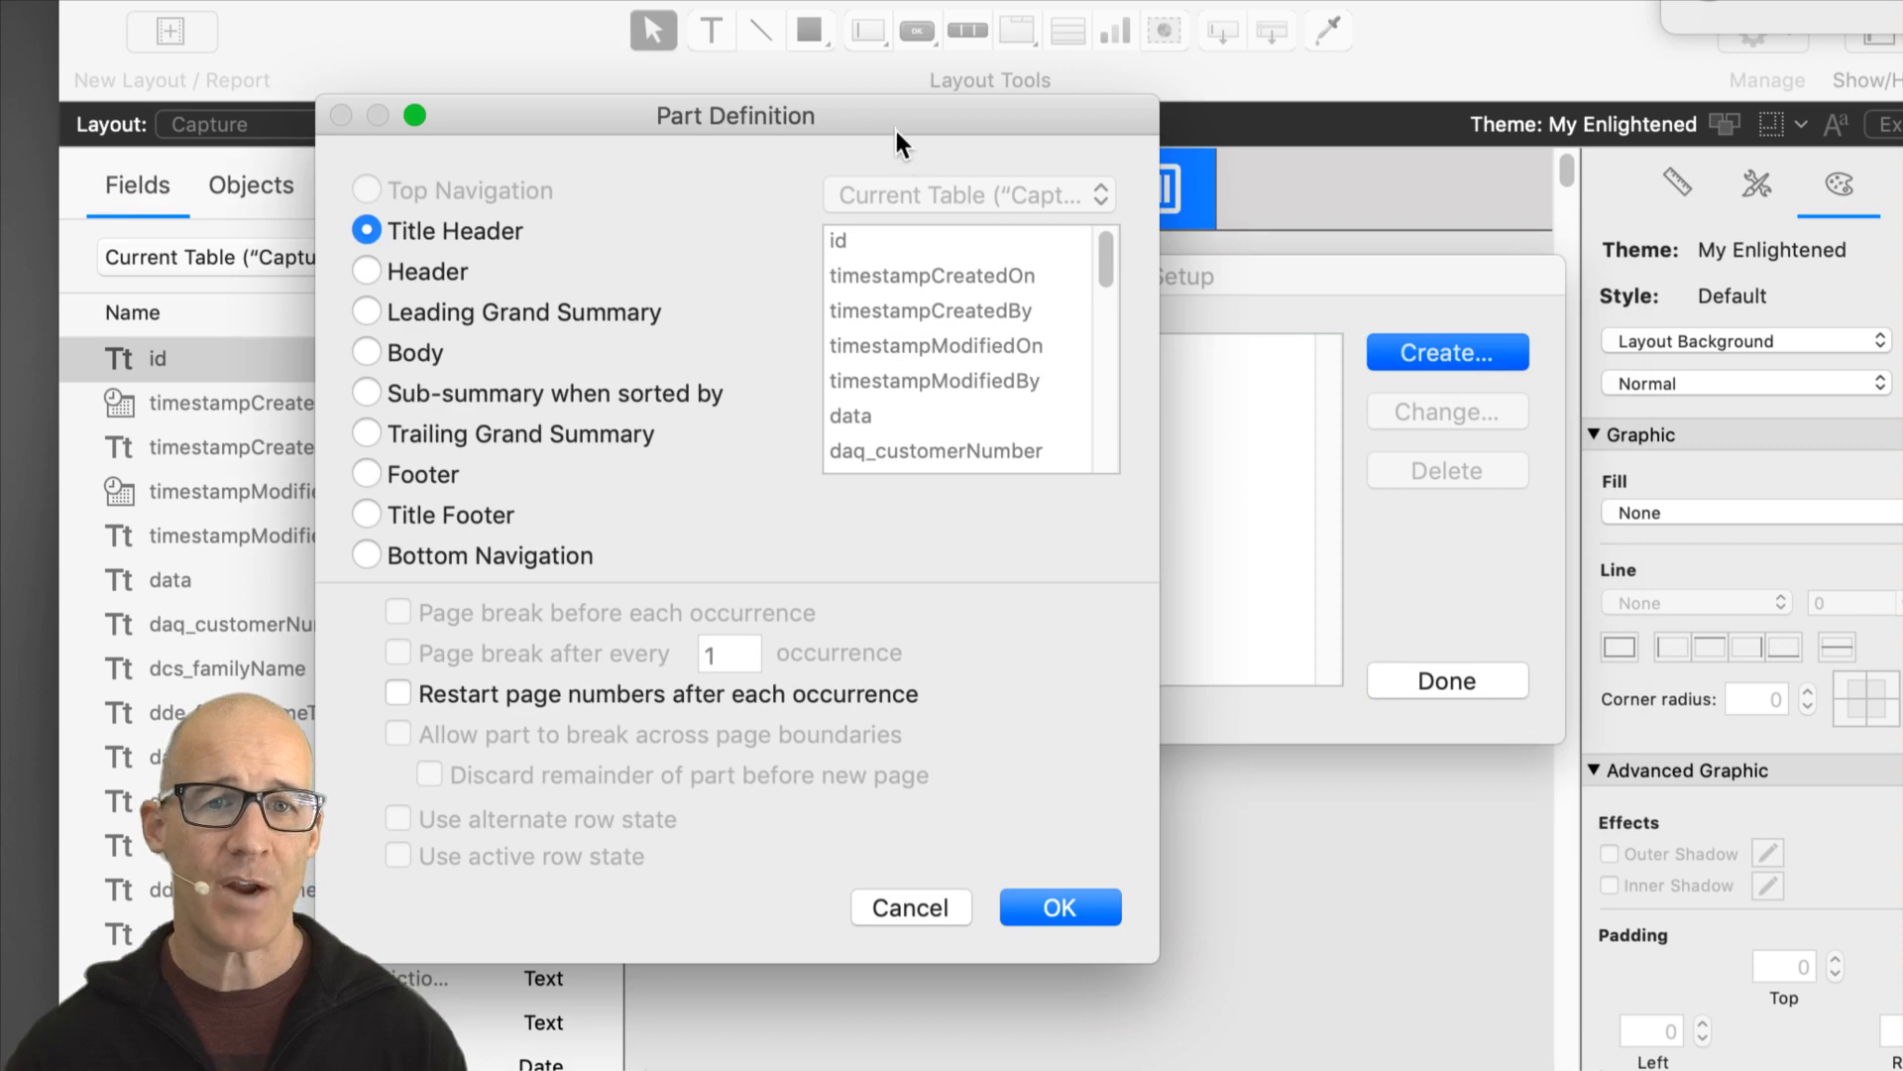
left_click_drag(894, 52, 1360, 126)
left_click(898, 357)
left_click(1545, 913)
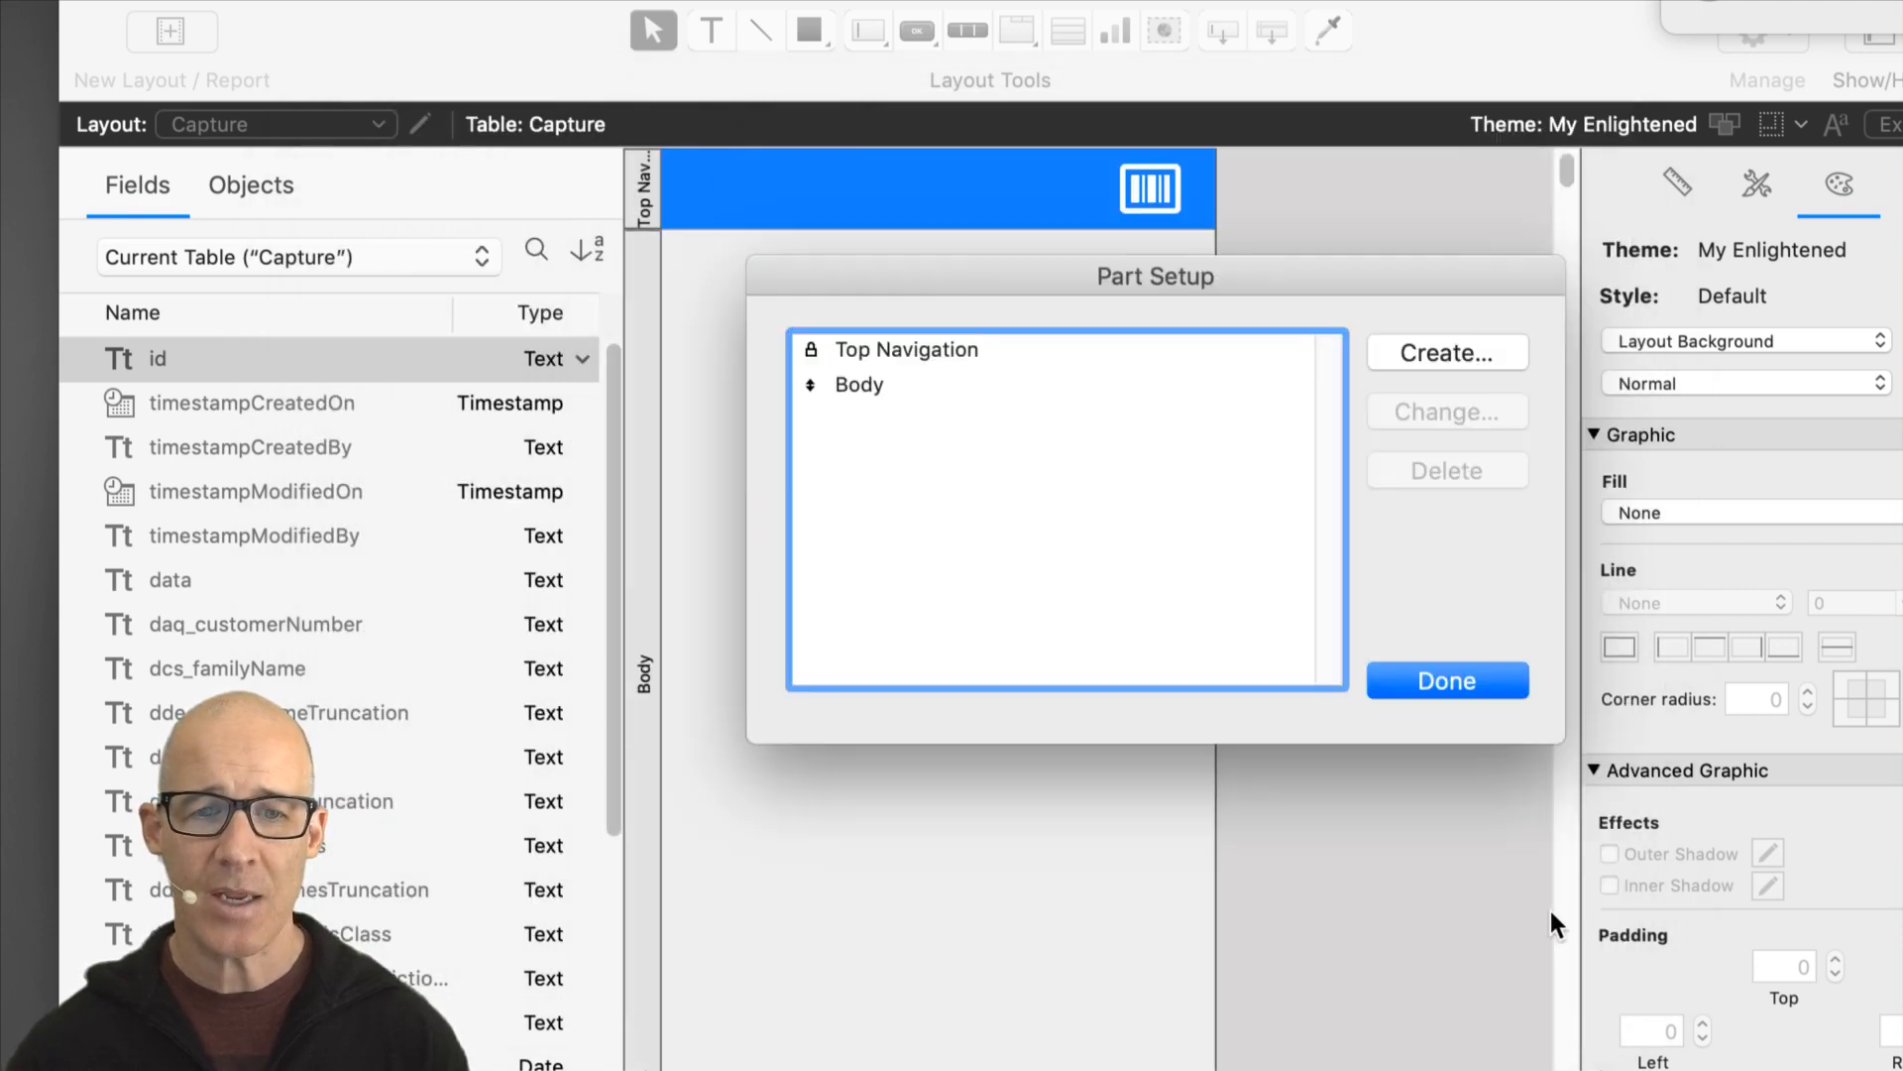
left_click(1471, 680)
Step: Shorten the Body part by moving its lower boundary up toward the Top Navigation part
scroll(1116, 515, "down", 3)
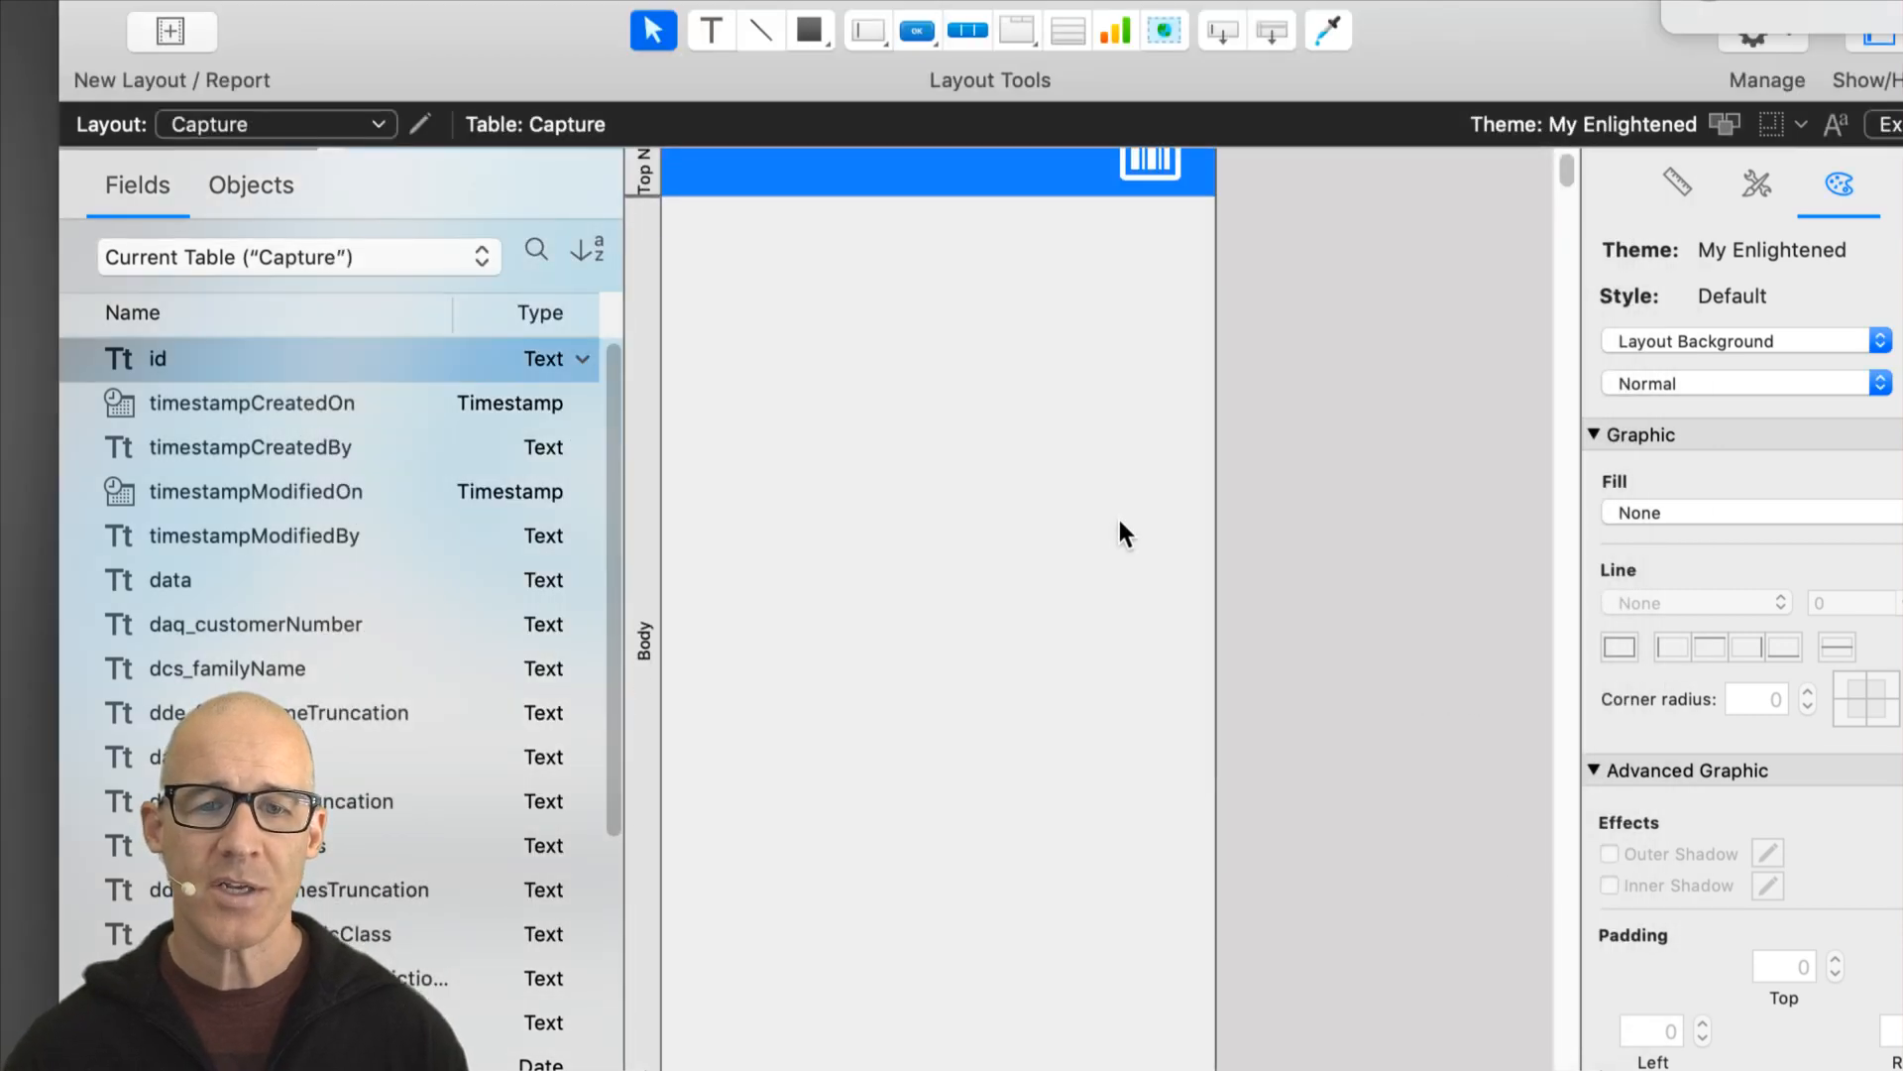
scroll(1063, 238, "up", 3)
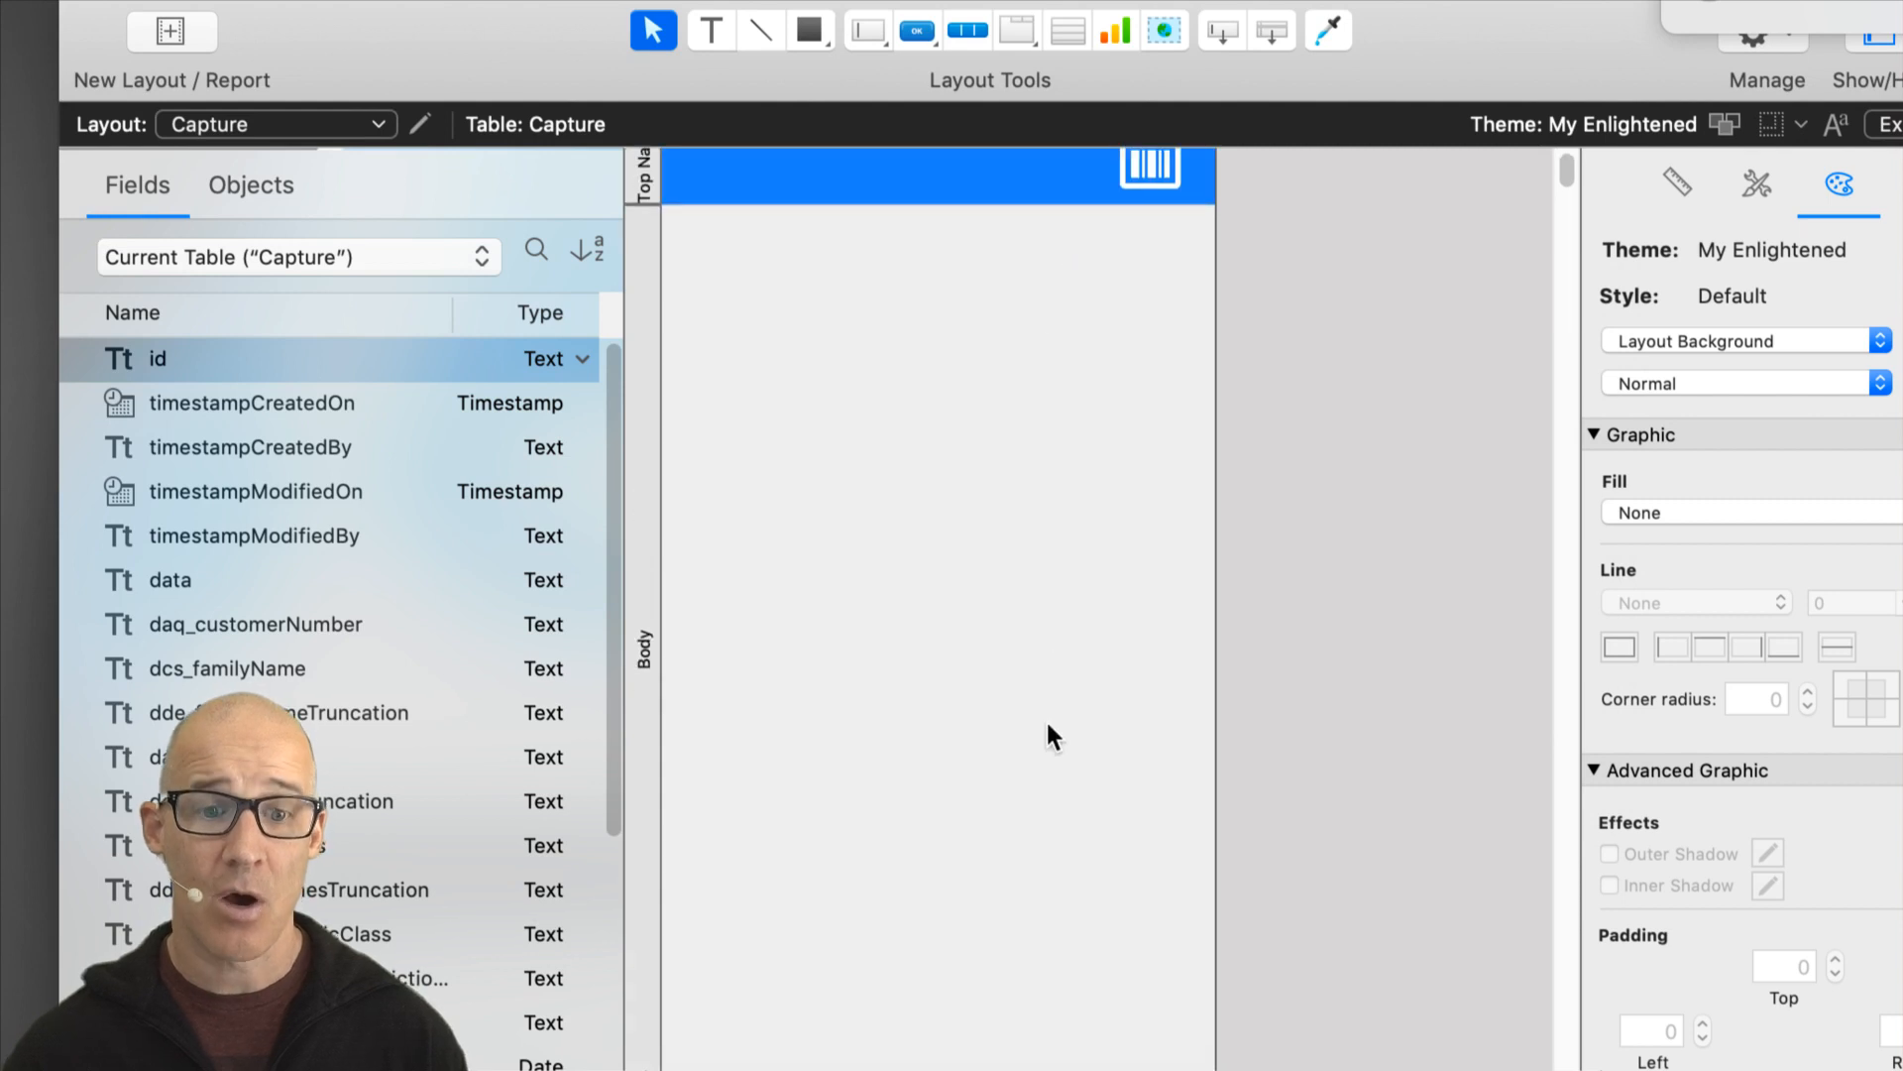
scroll(932, 731, "down", 3)
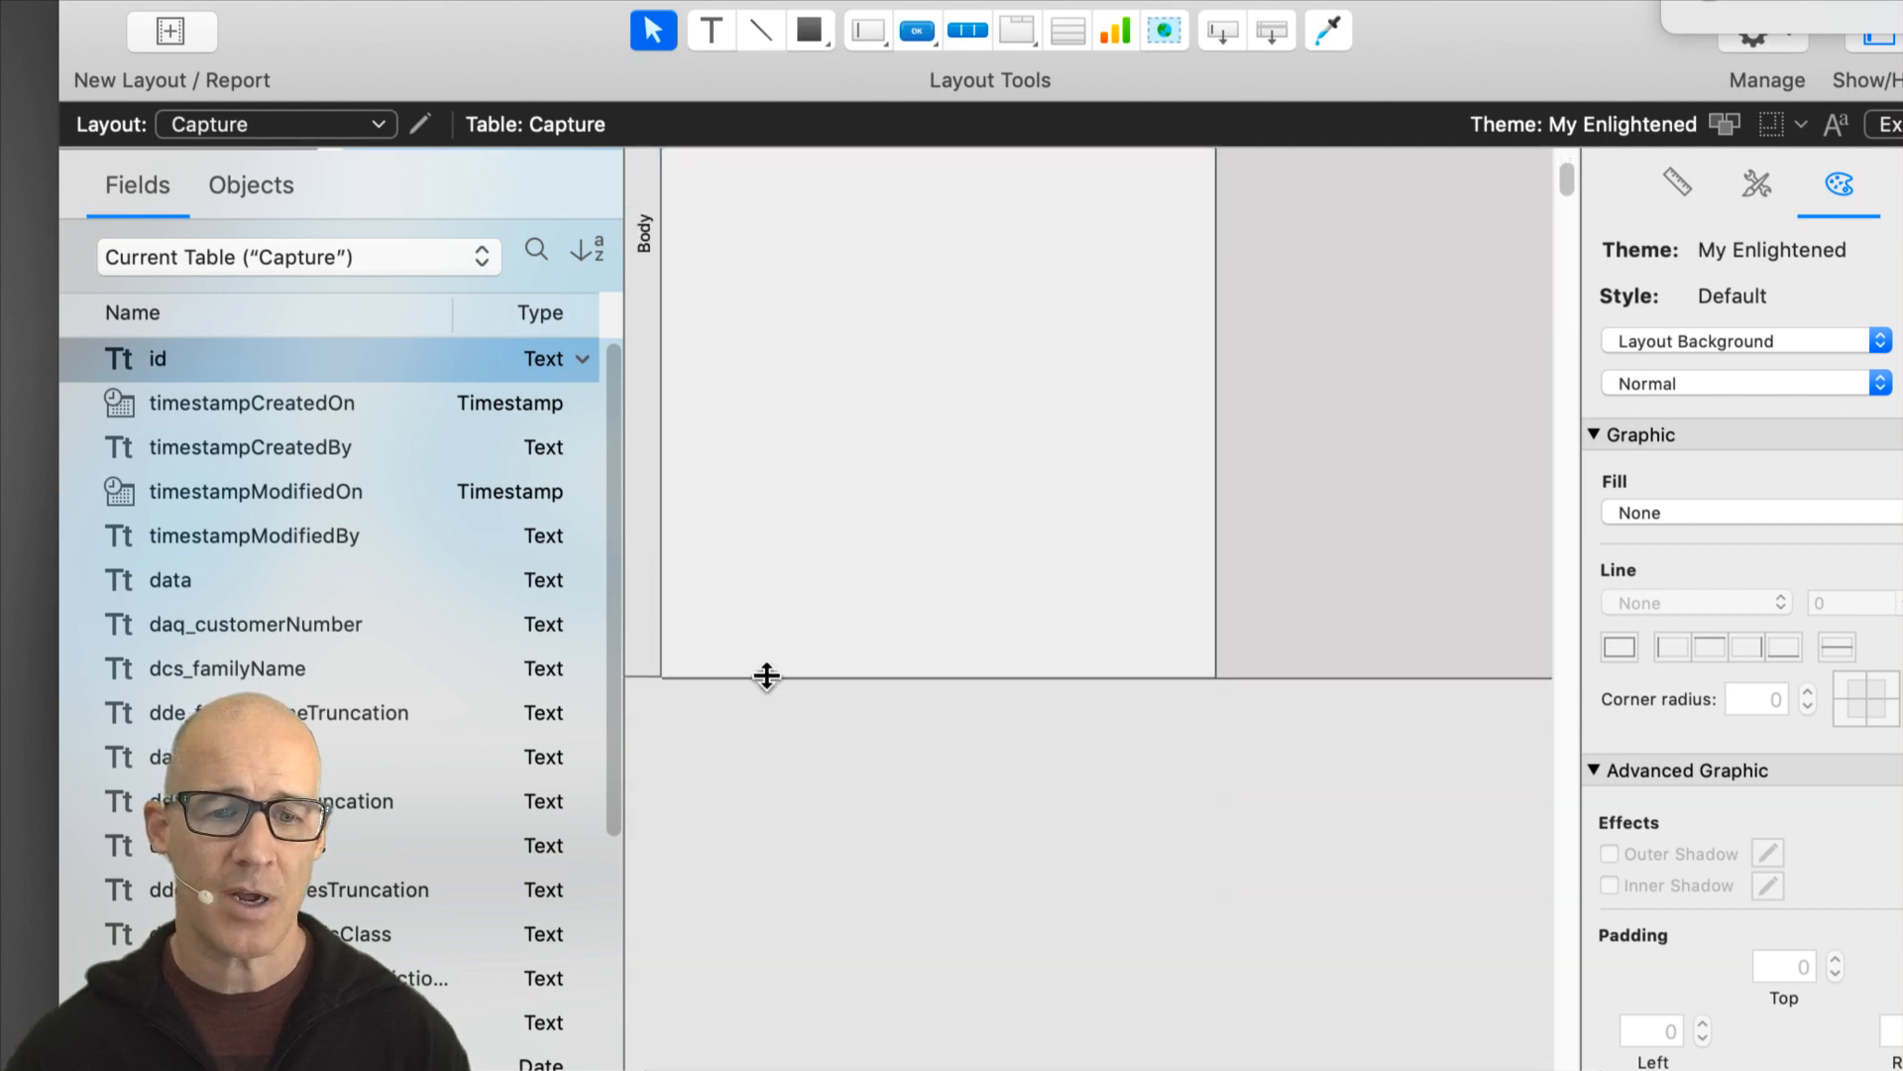
left_click_drag(765, 674, 992, 255)
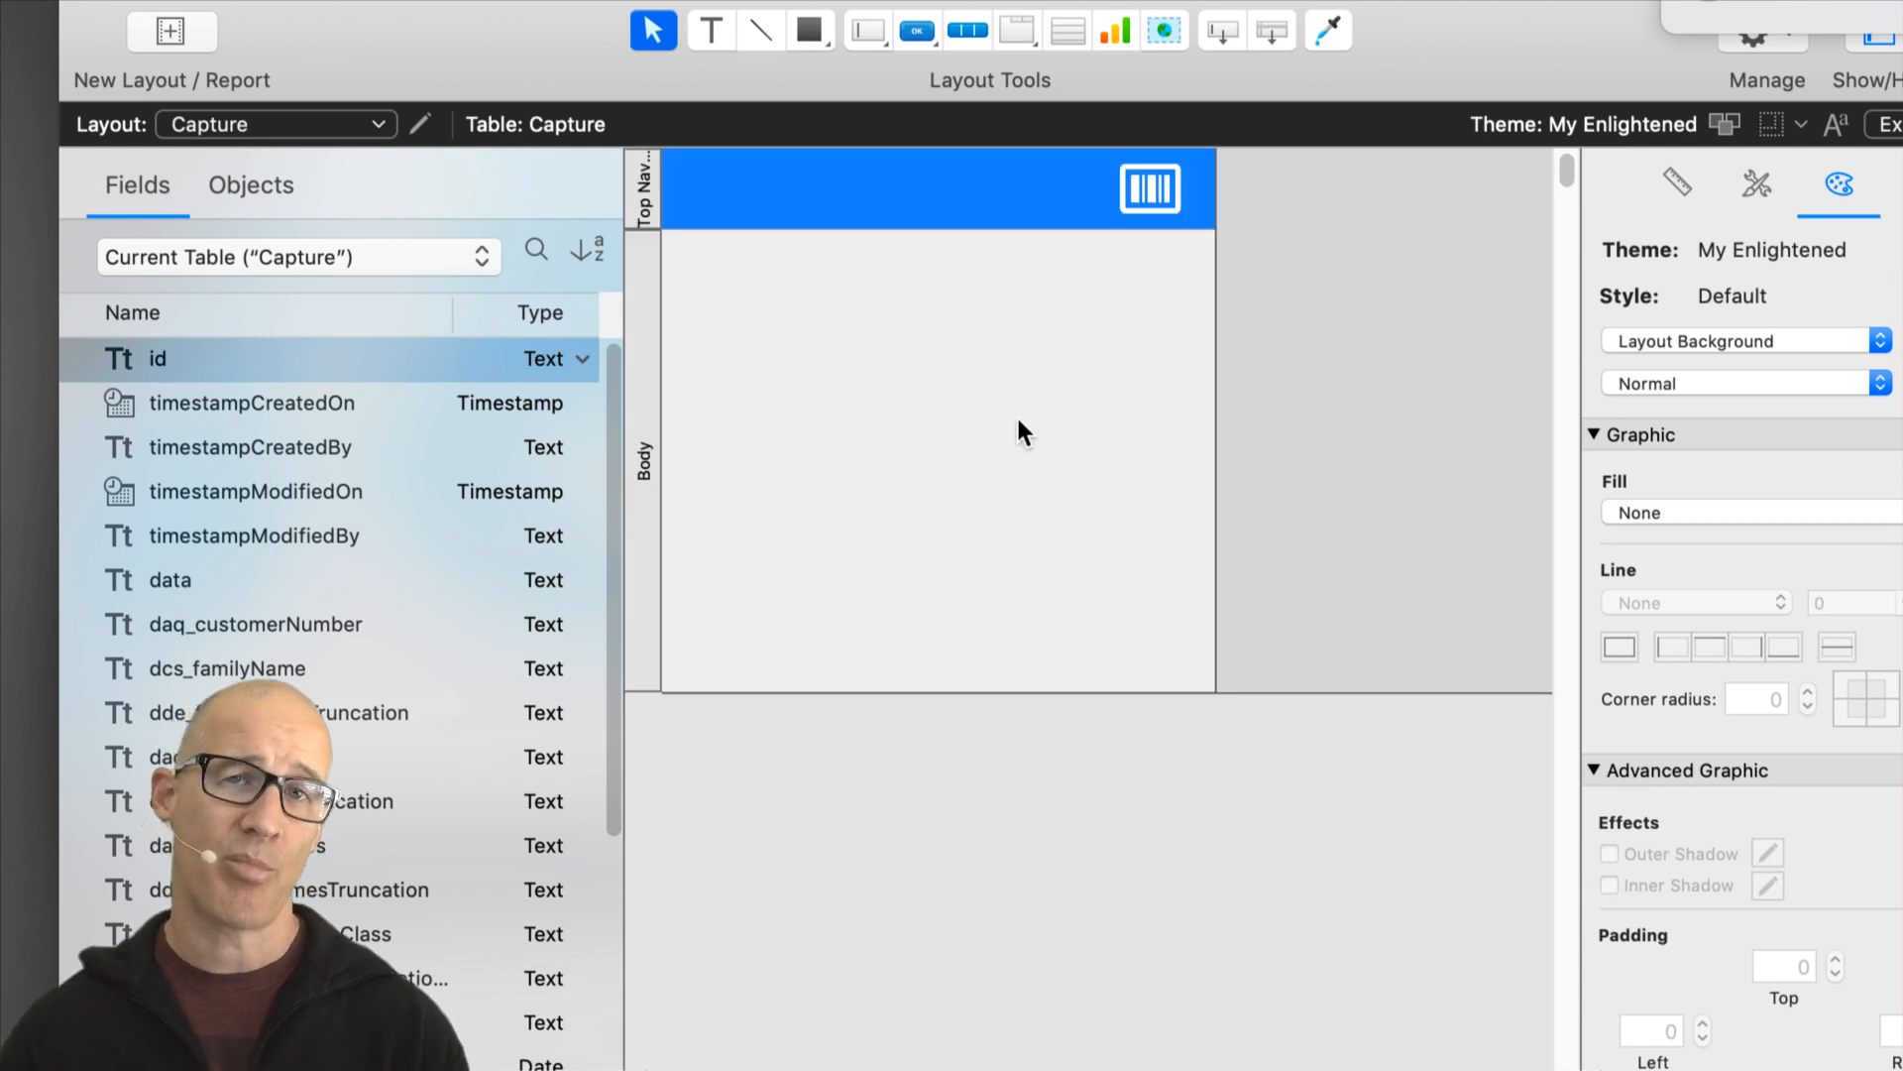
Step: Place a sub-summary part sorted by the data field between the Top Navigation and Body parts
left_click_drag(1281, 45, 1102, 347)
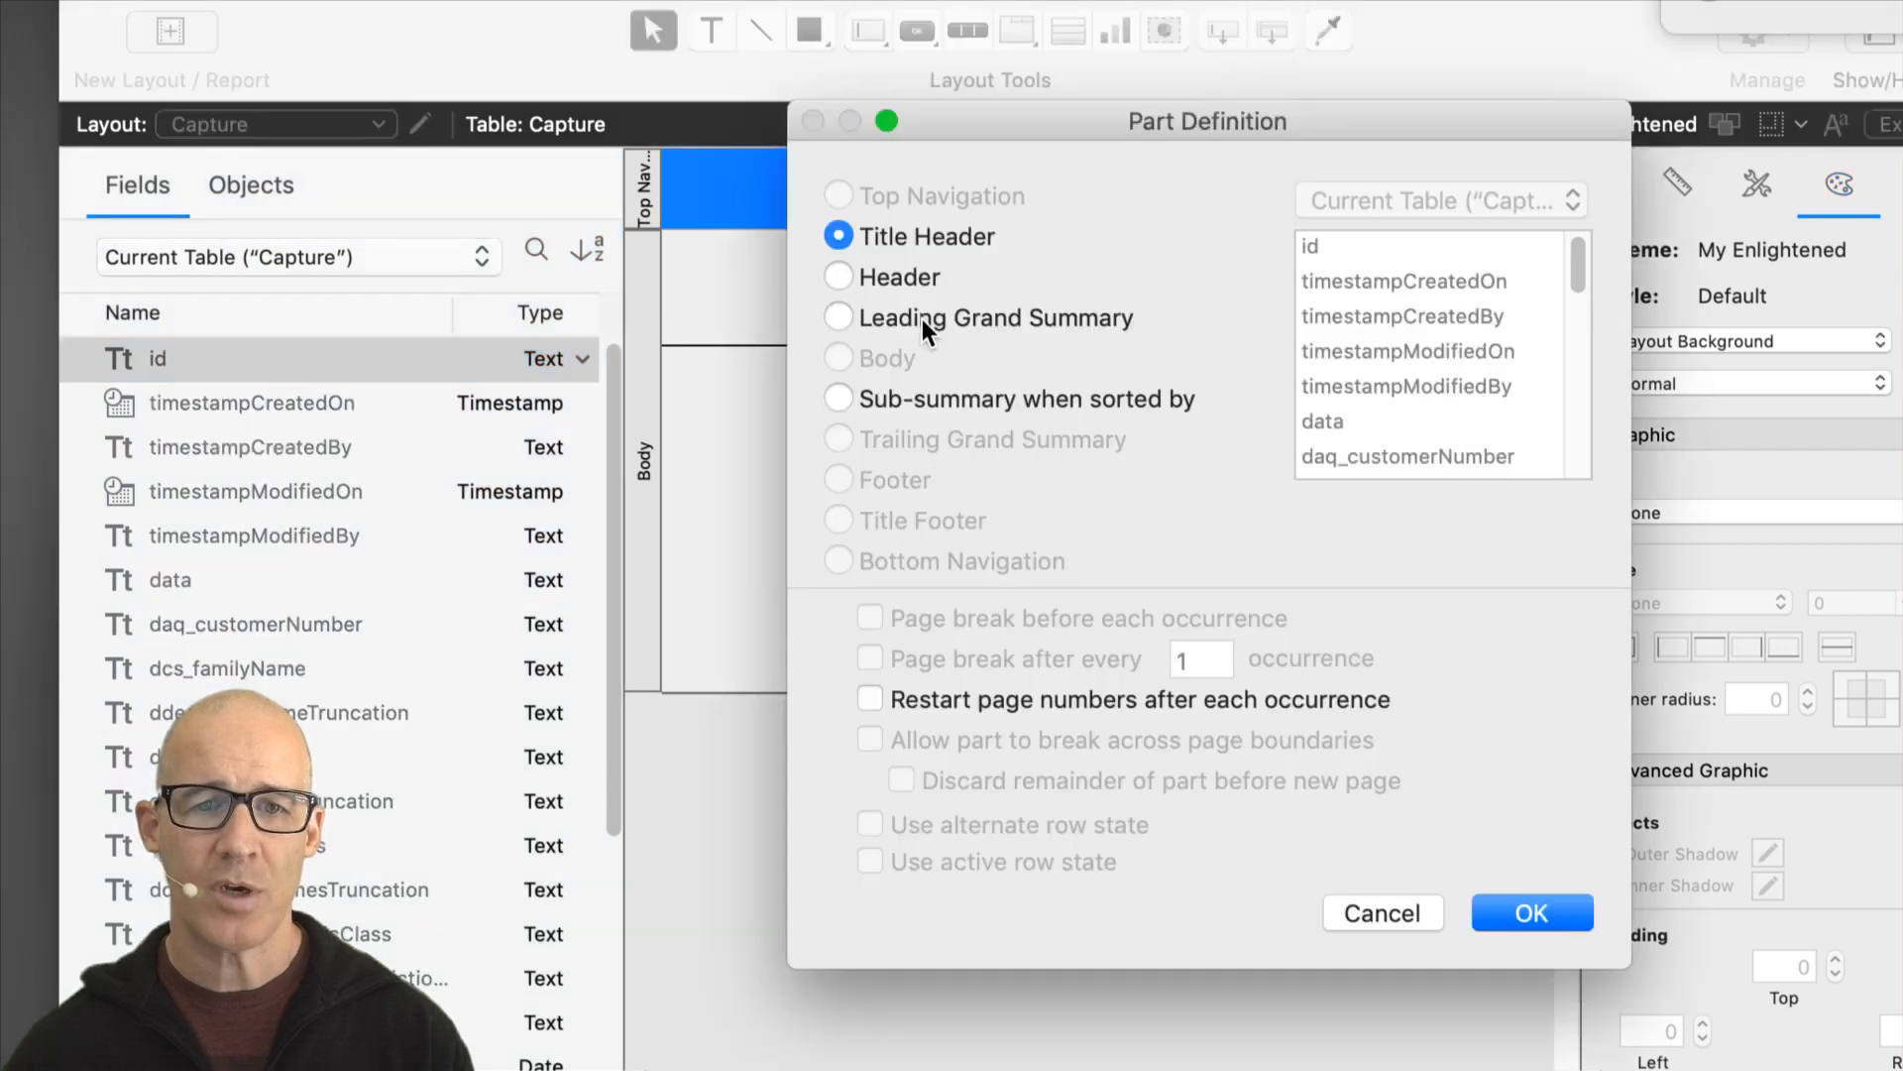
left_click(916, 401)
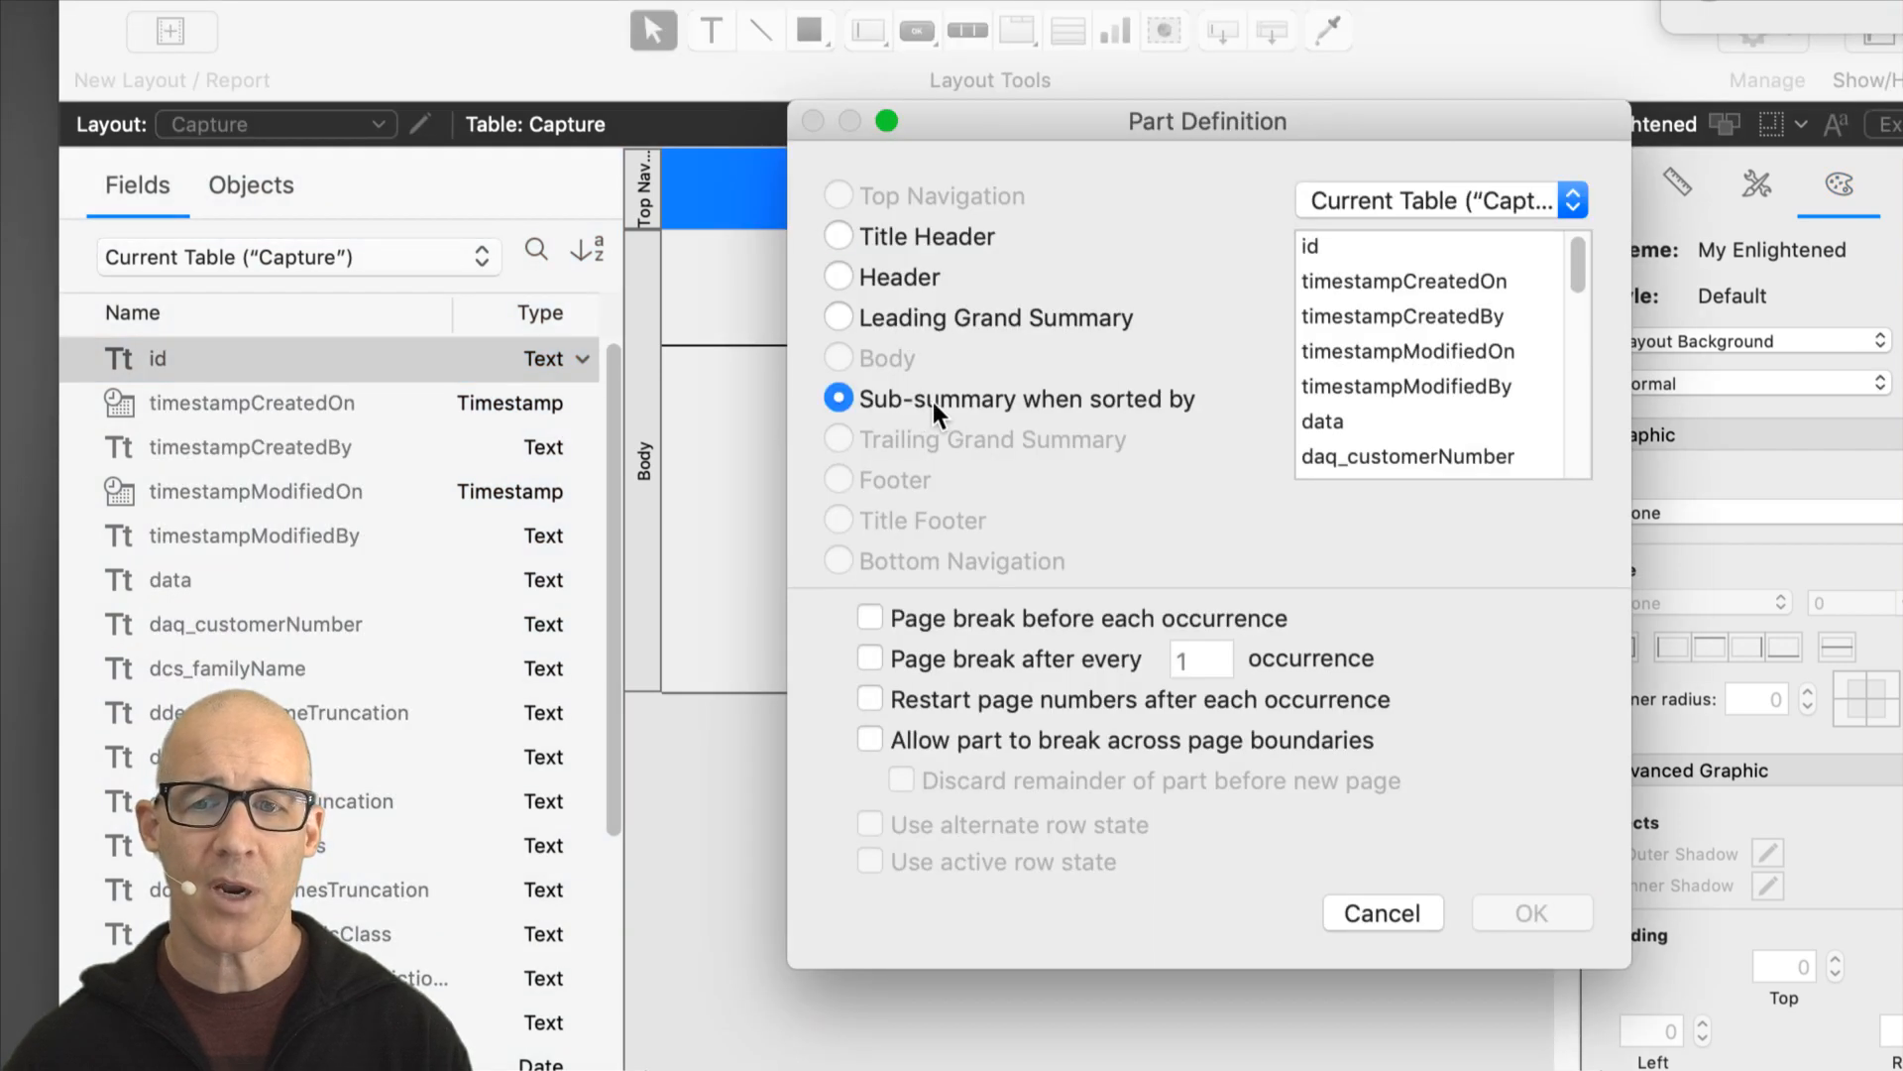
left_click(1346, 422)
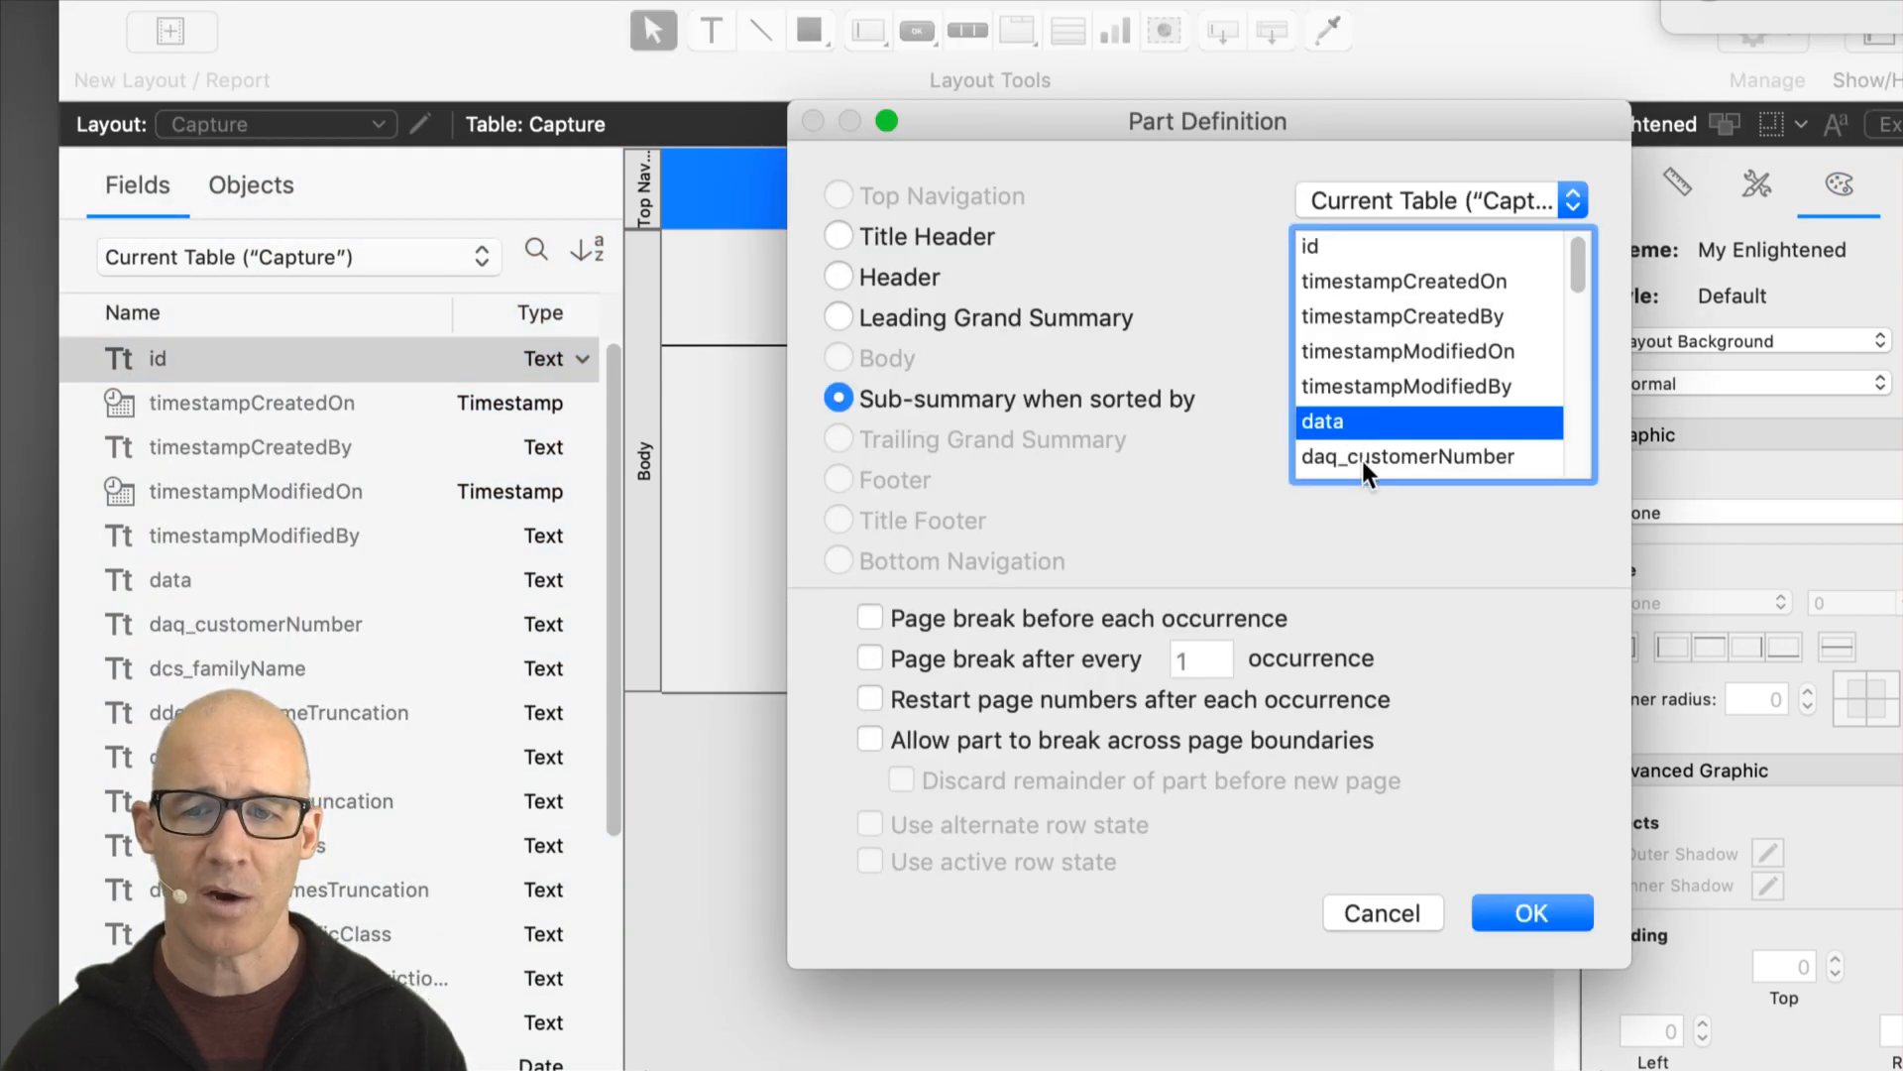
left_click(1537, 916)
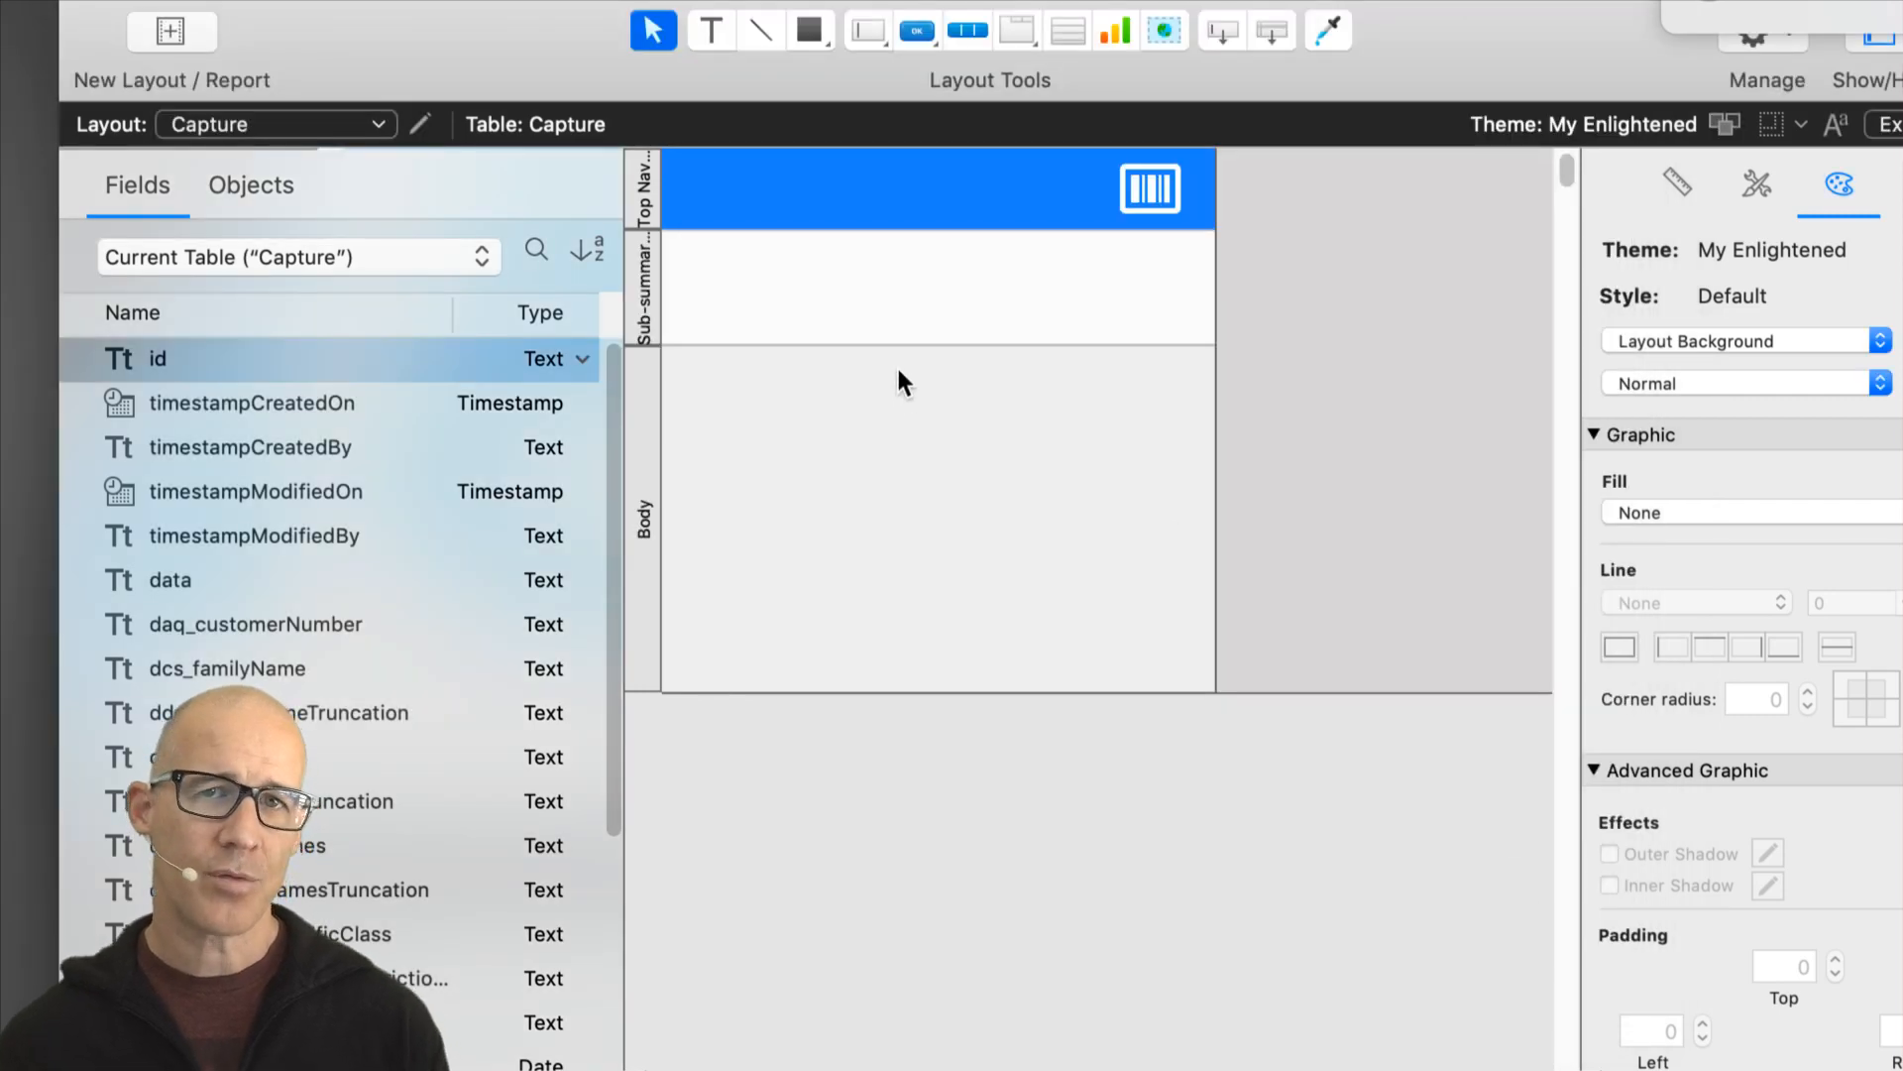
Step: Show the sub-summary part's position settings and delete the part
left_click(1676, 188)
left_click(646, 287)
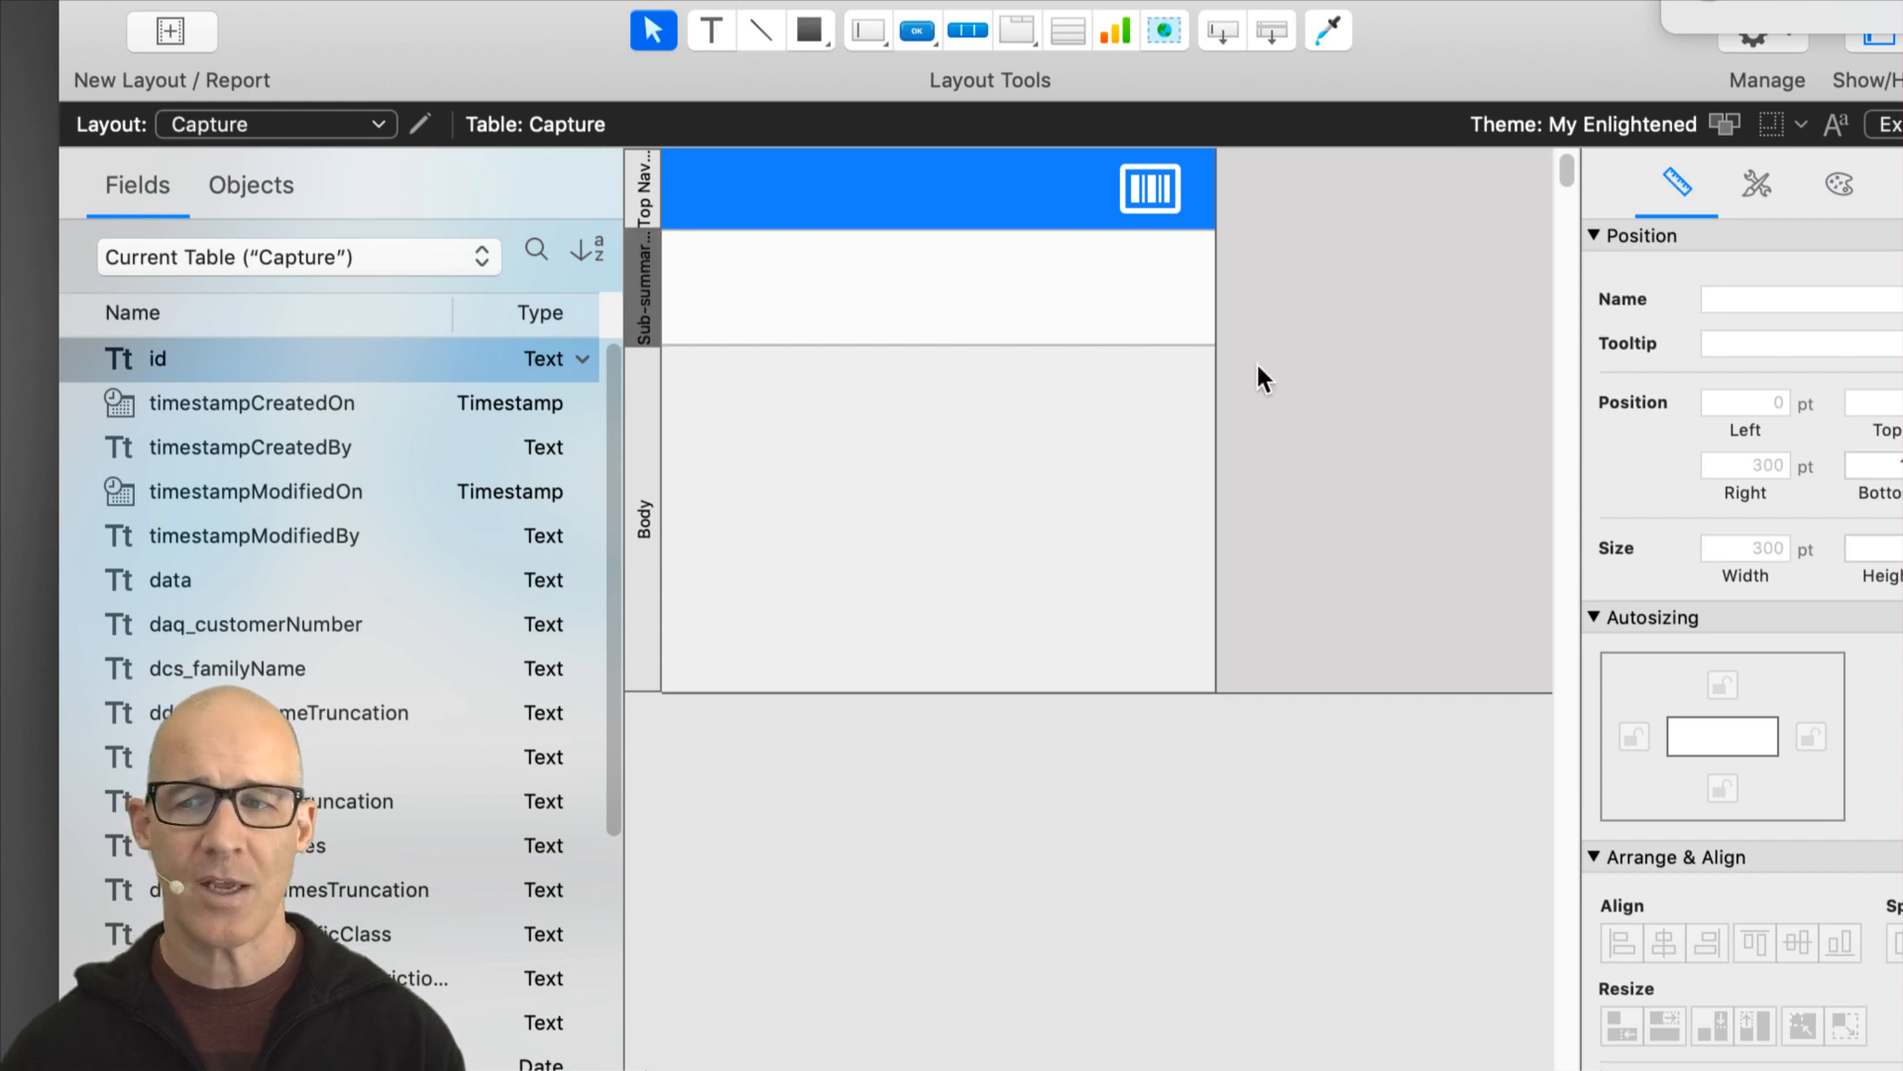
left_click(636, 295)
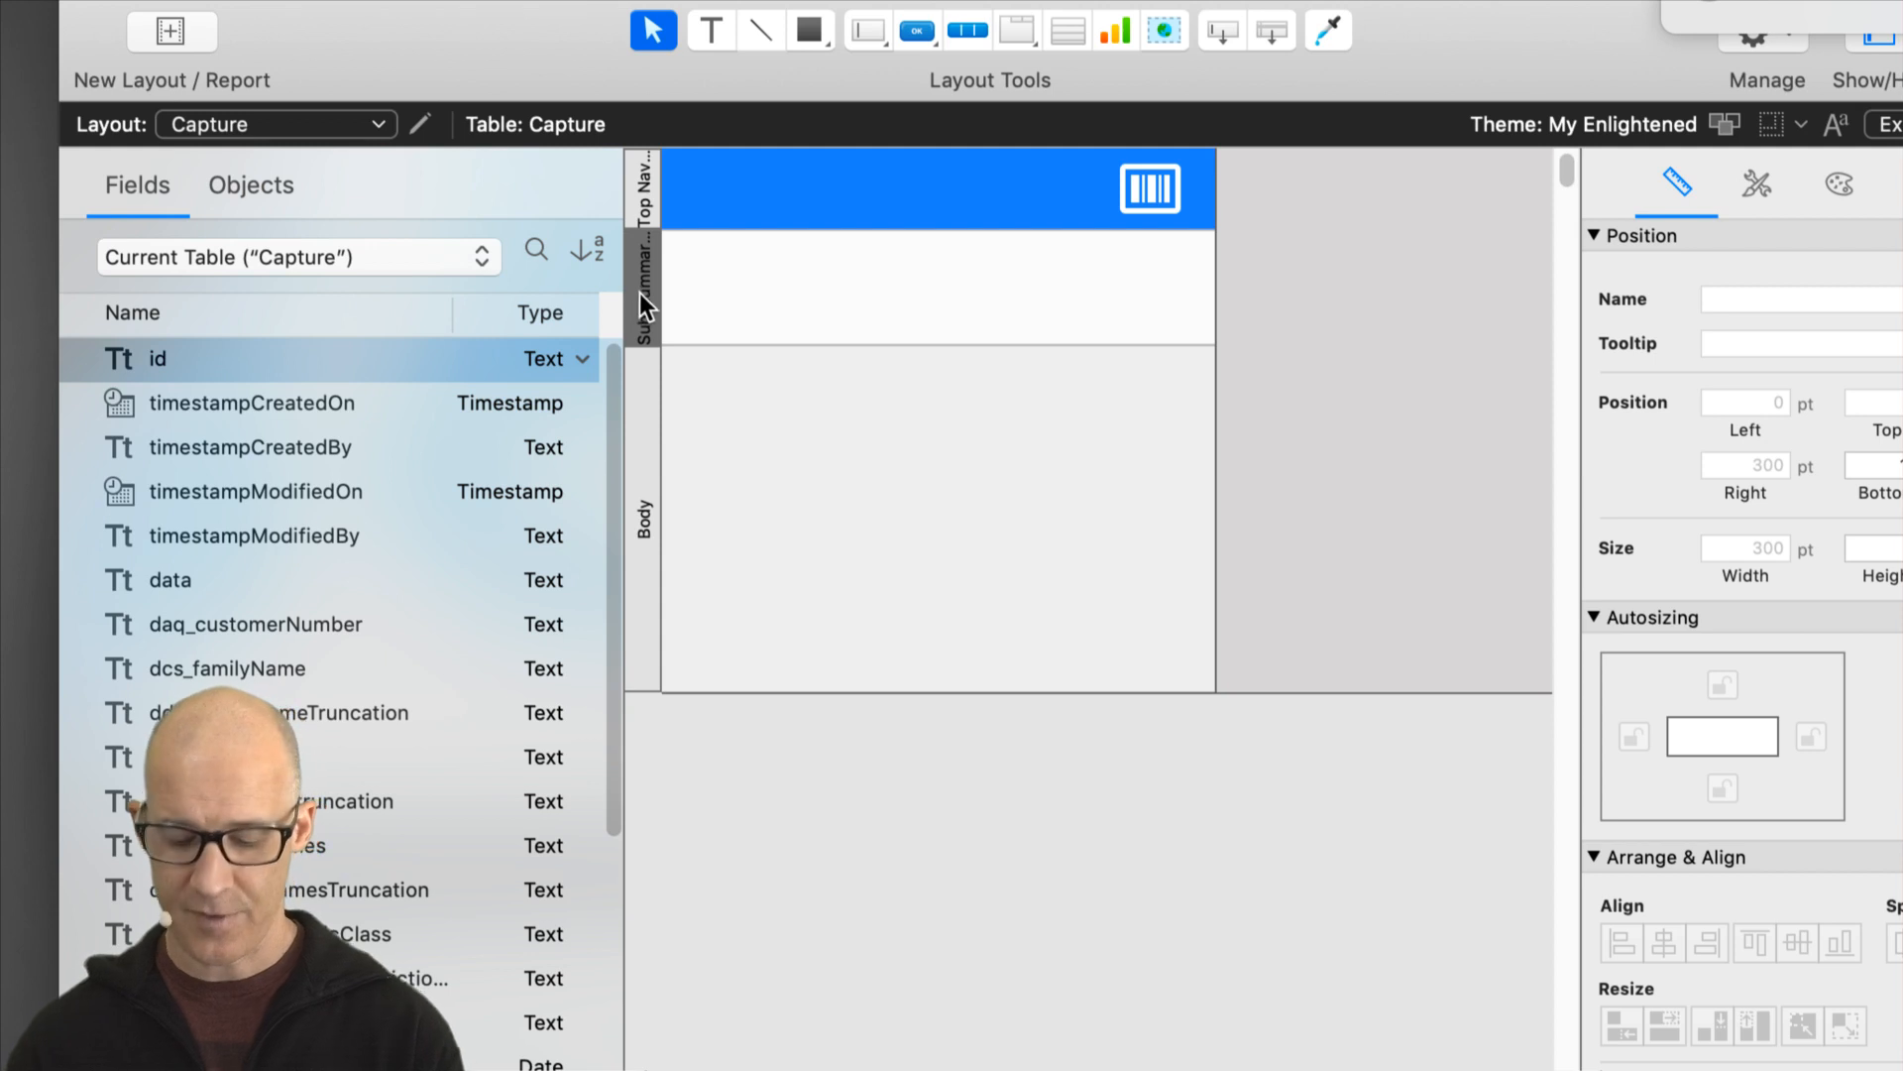
key("Delete")
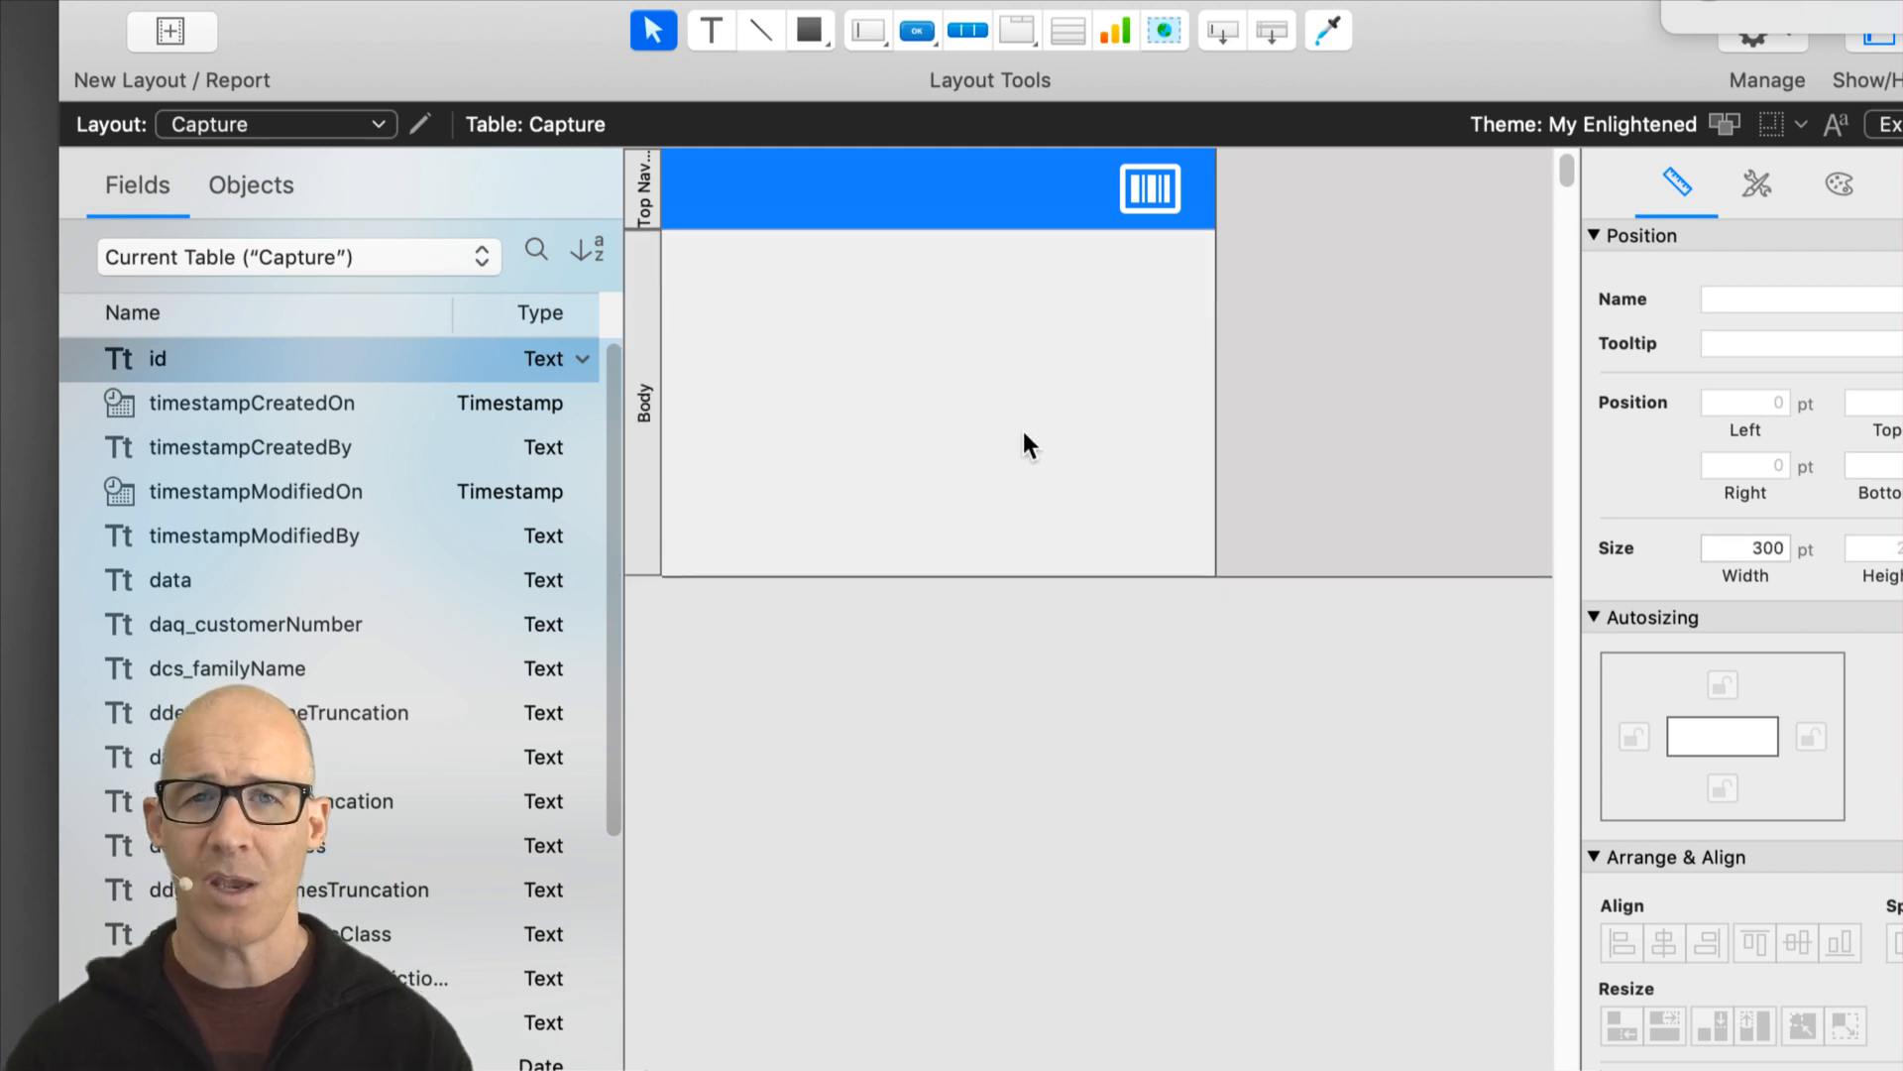
Step: Create a sub-summary part sorted by the data field through Part Setup, printed above the records it summarizes
right_click(1293, 366)
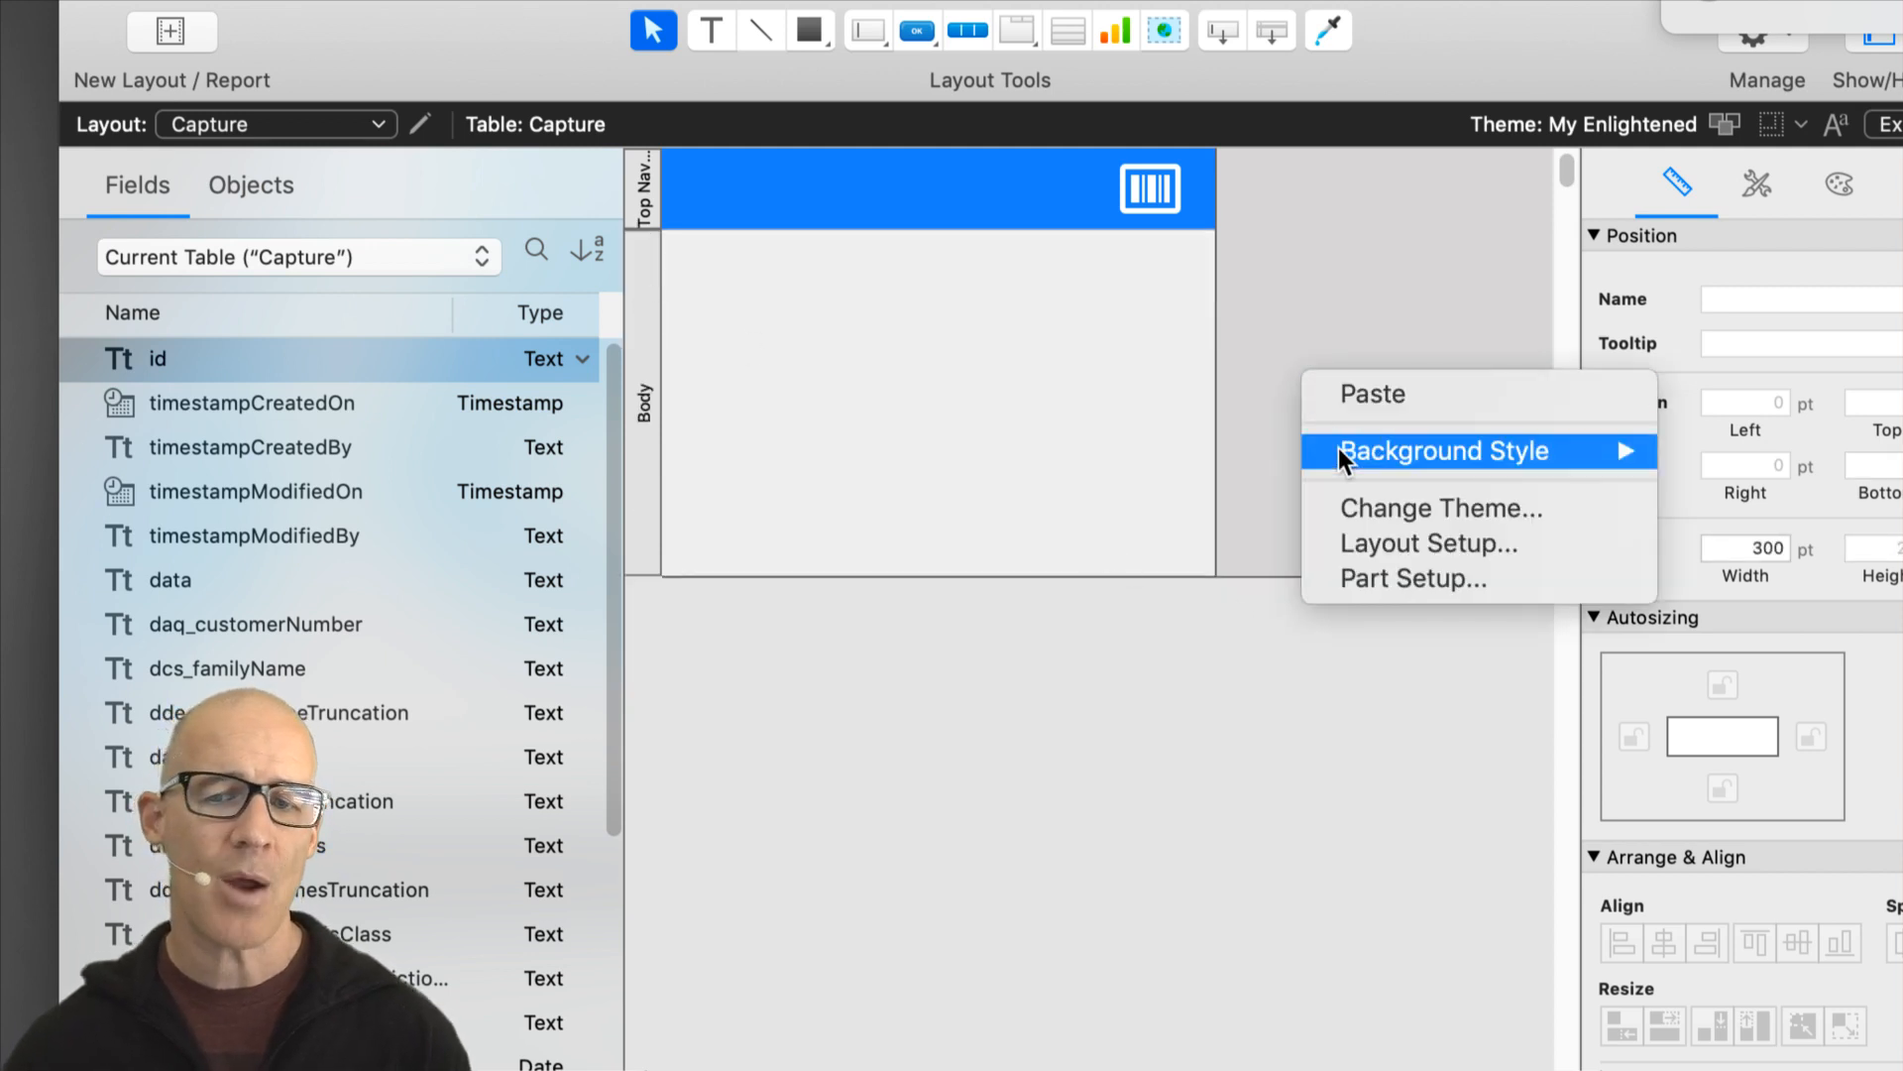
left_click(1363, 578)
left_click(1408, 355)
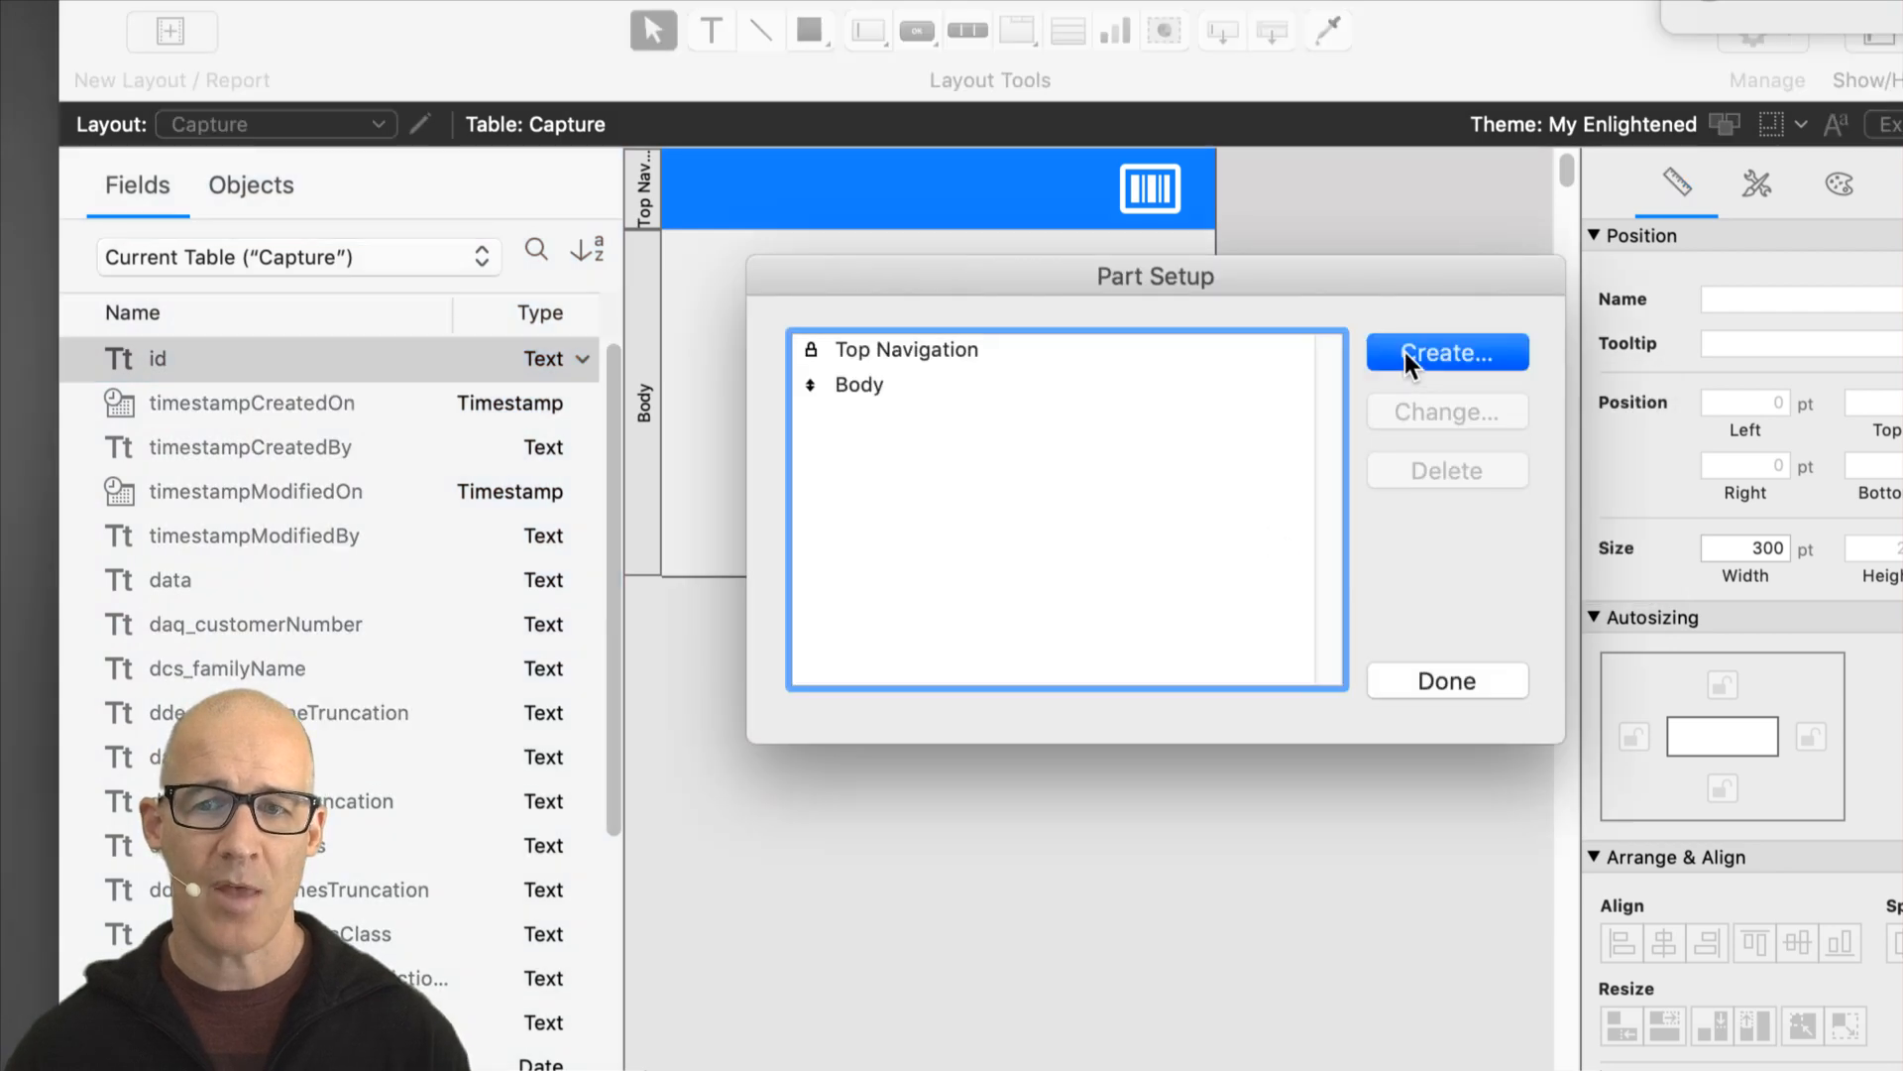
left_click(944, 398)
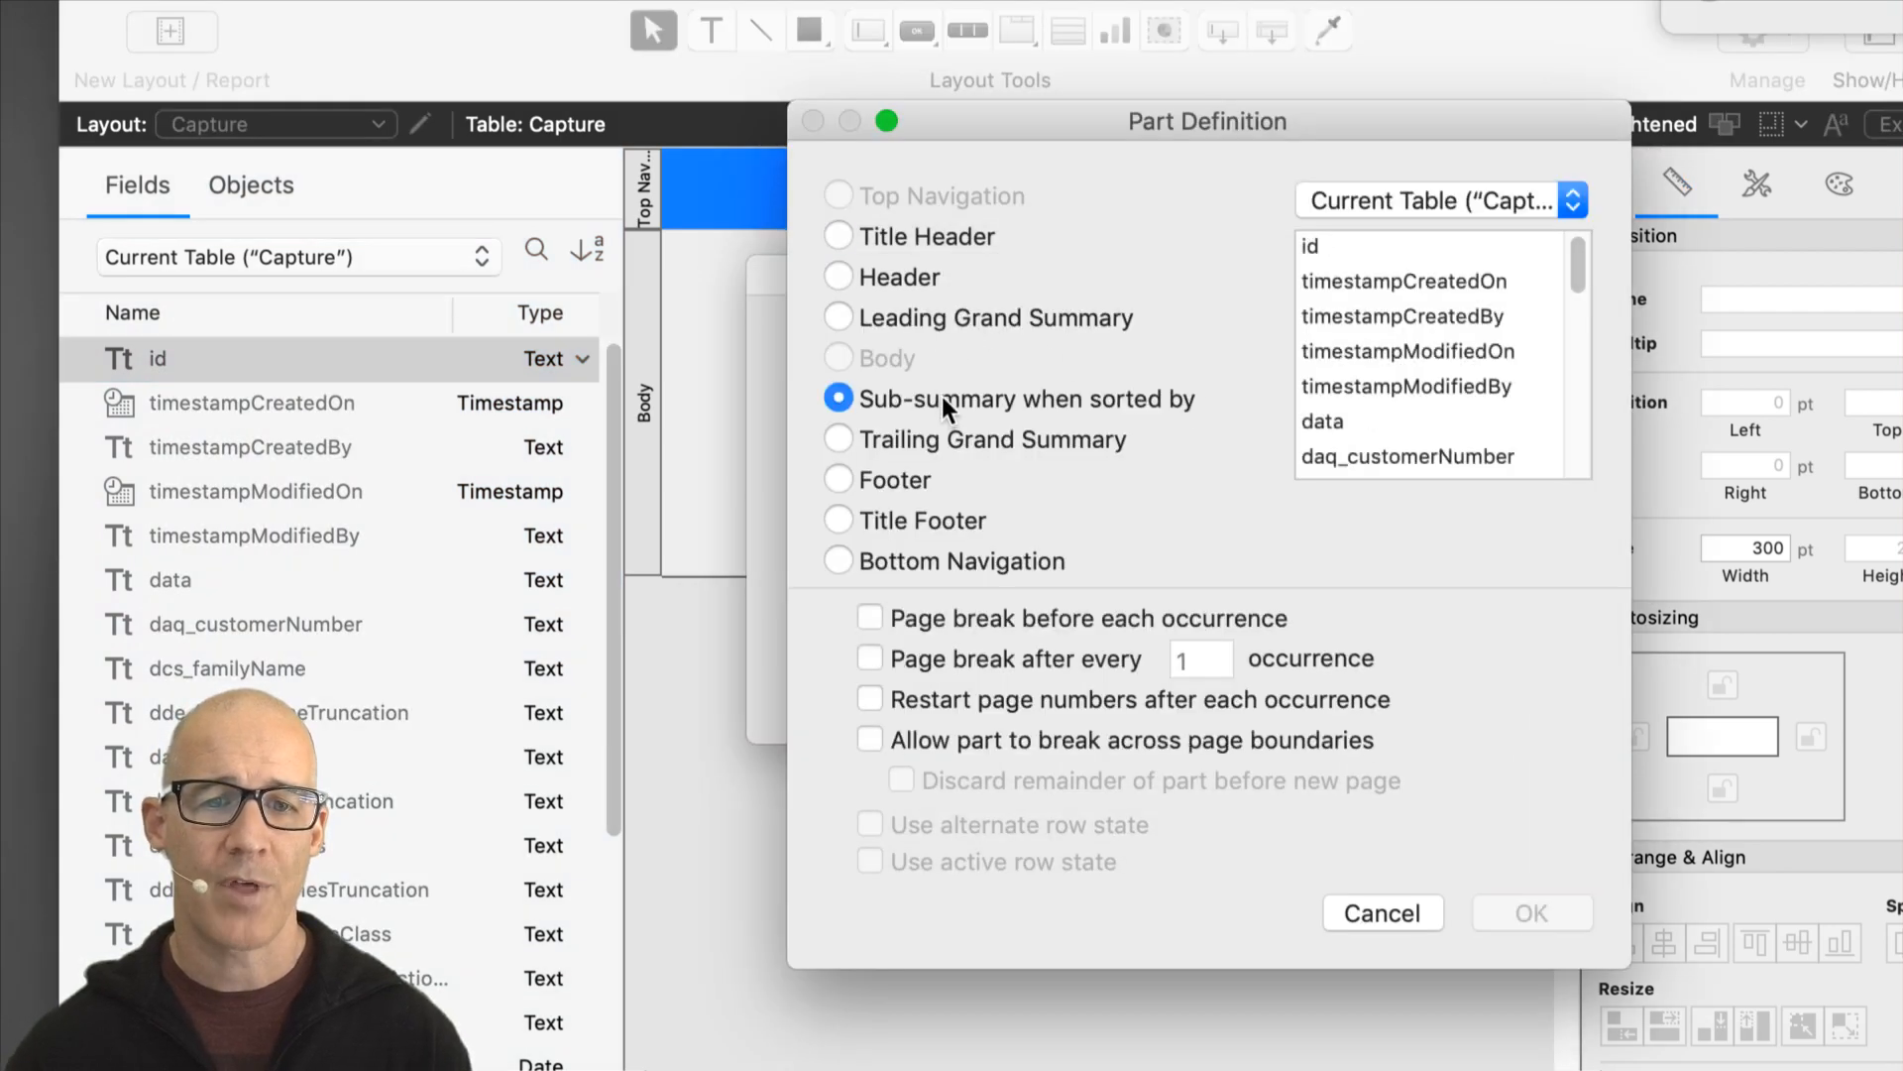
left_click(1374, 424)
left_click(1517, 904)
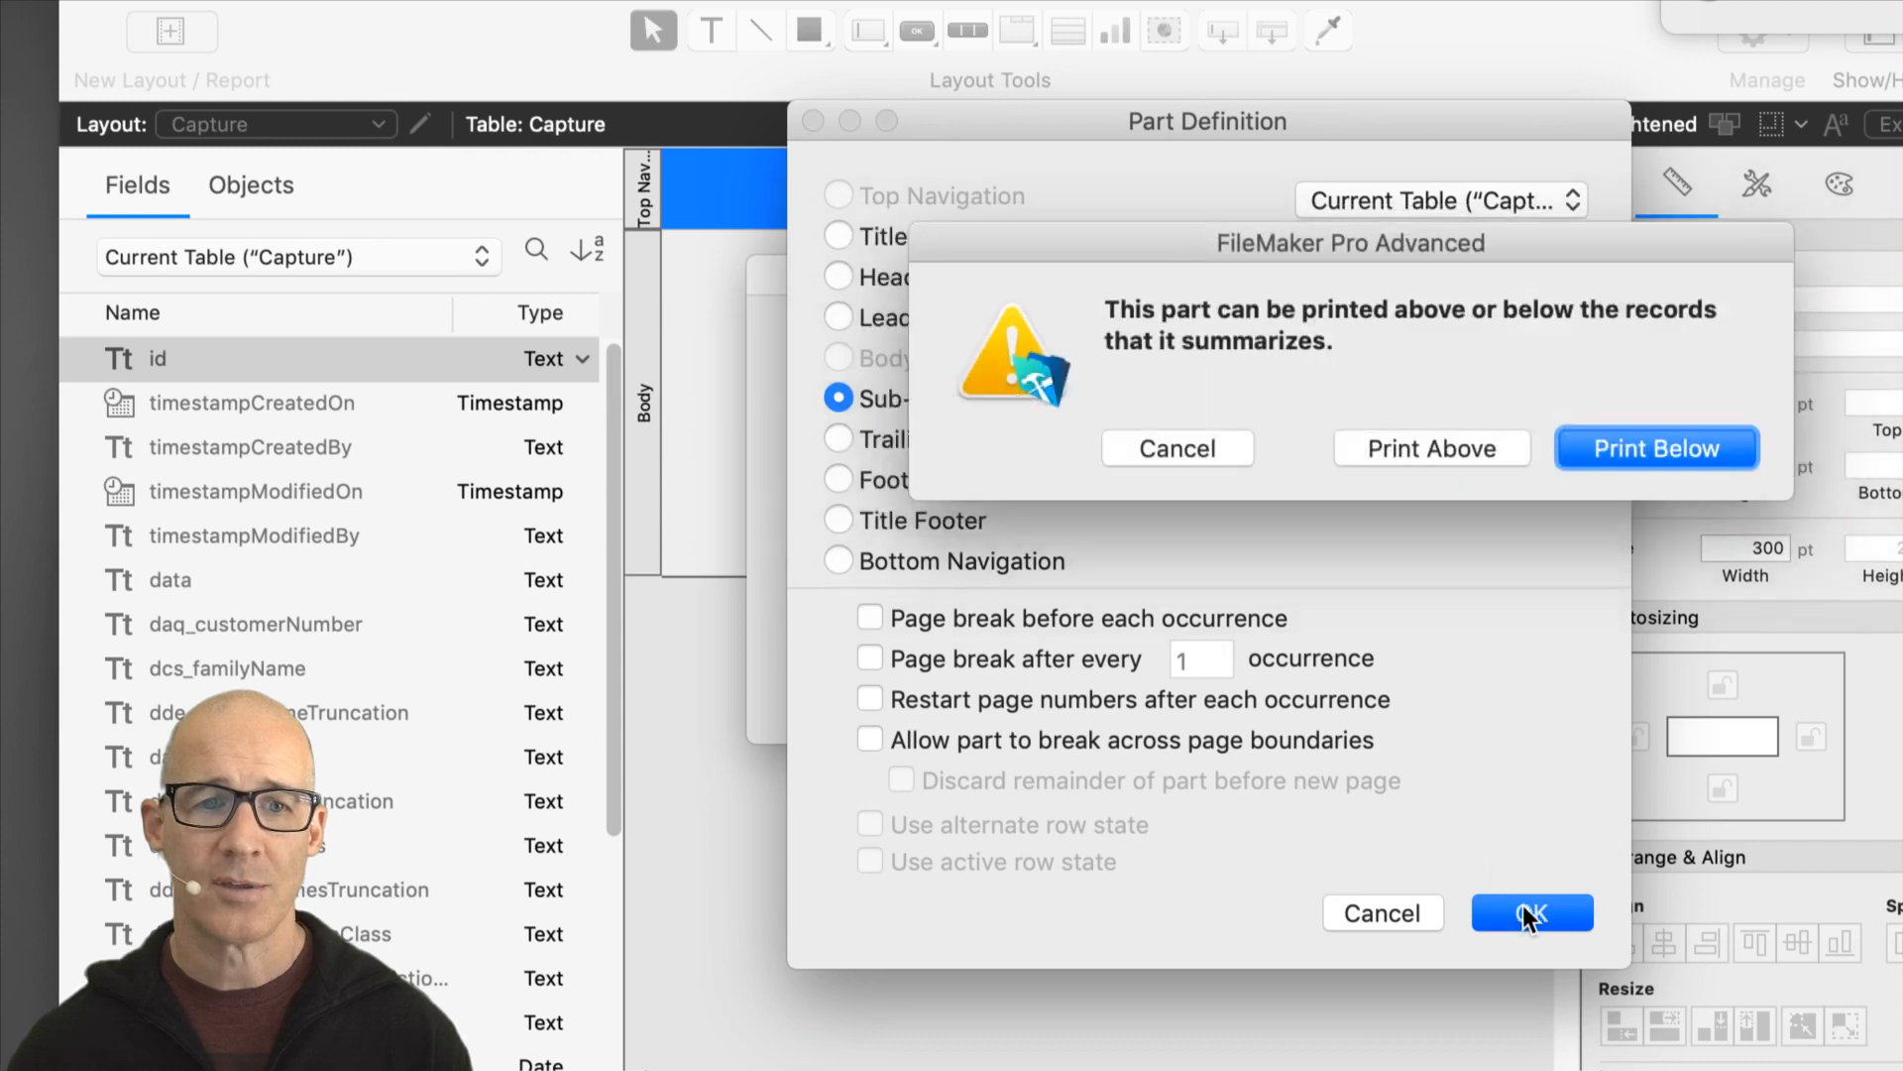
left_click_drag(1428, 252, 1211, 204)
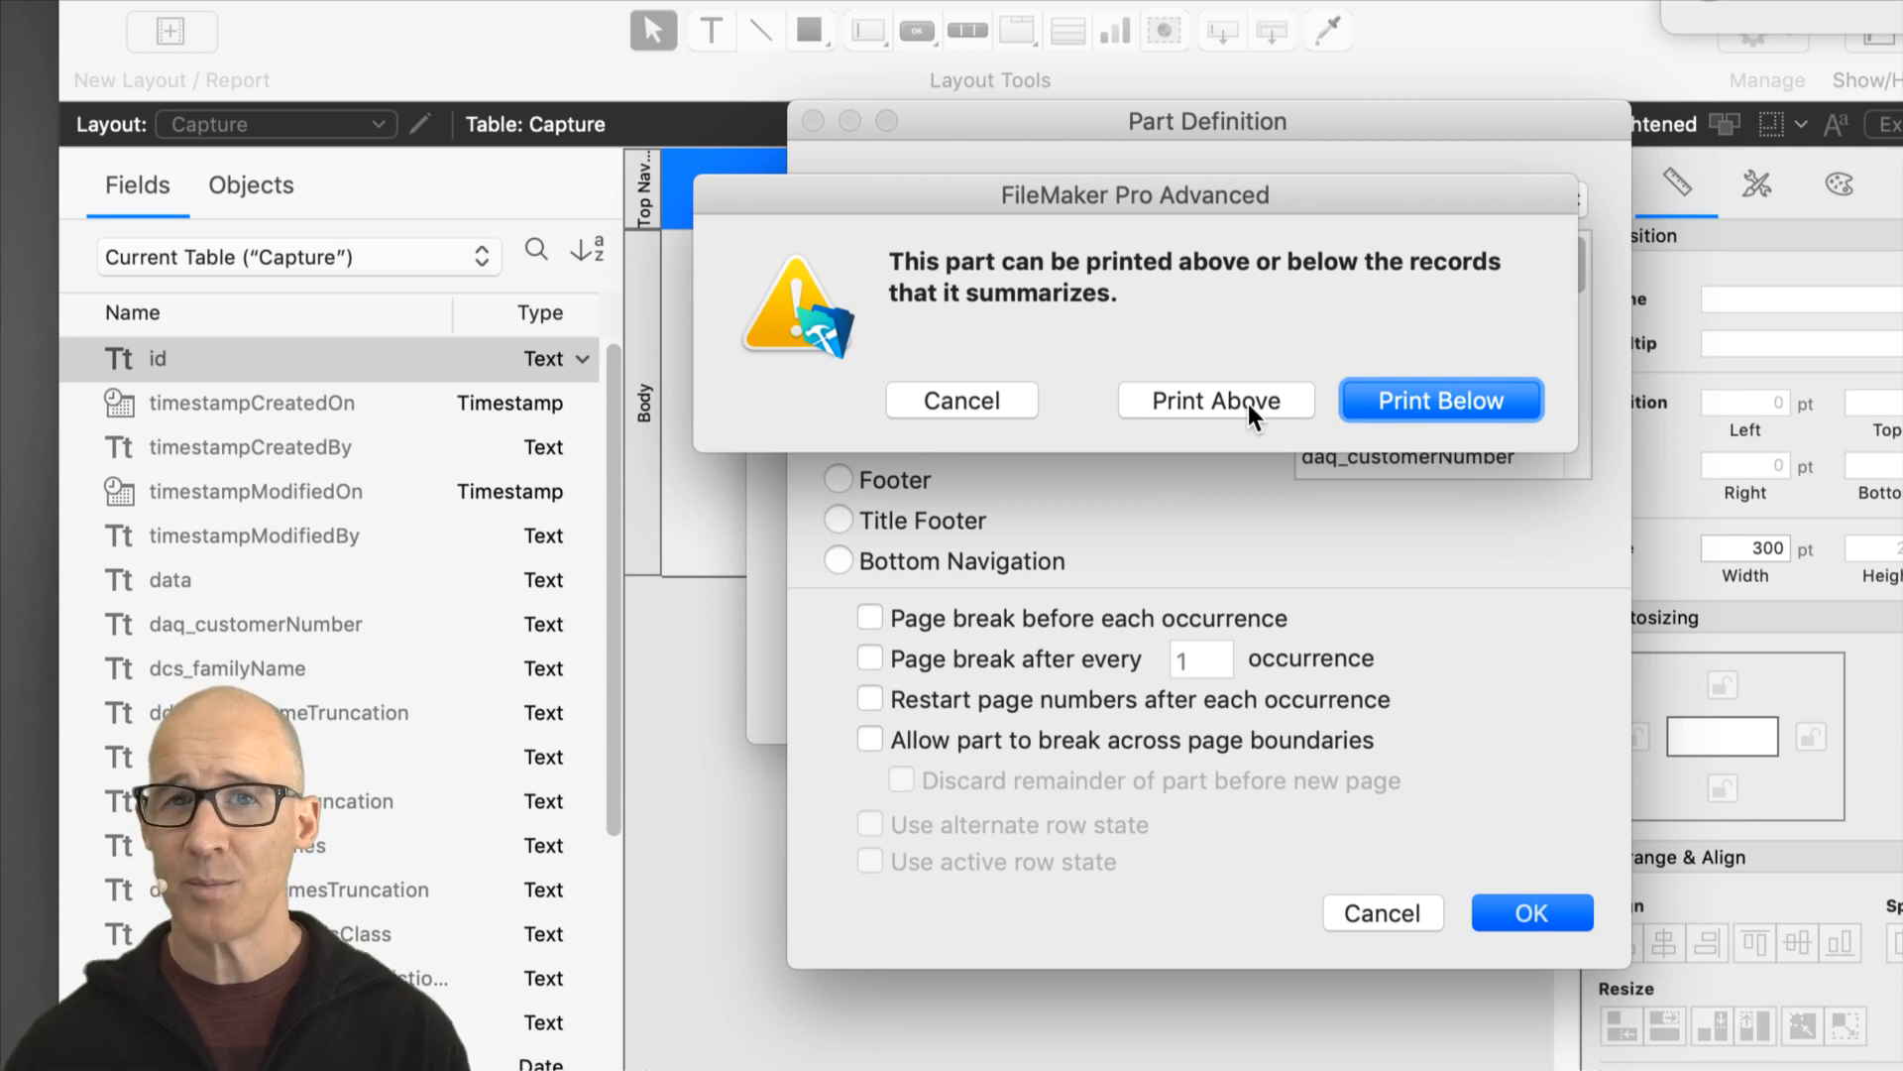
left_click(1248, 402)
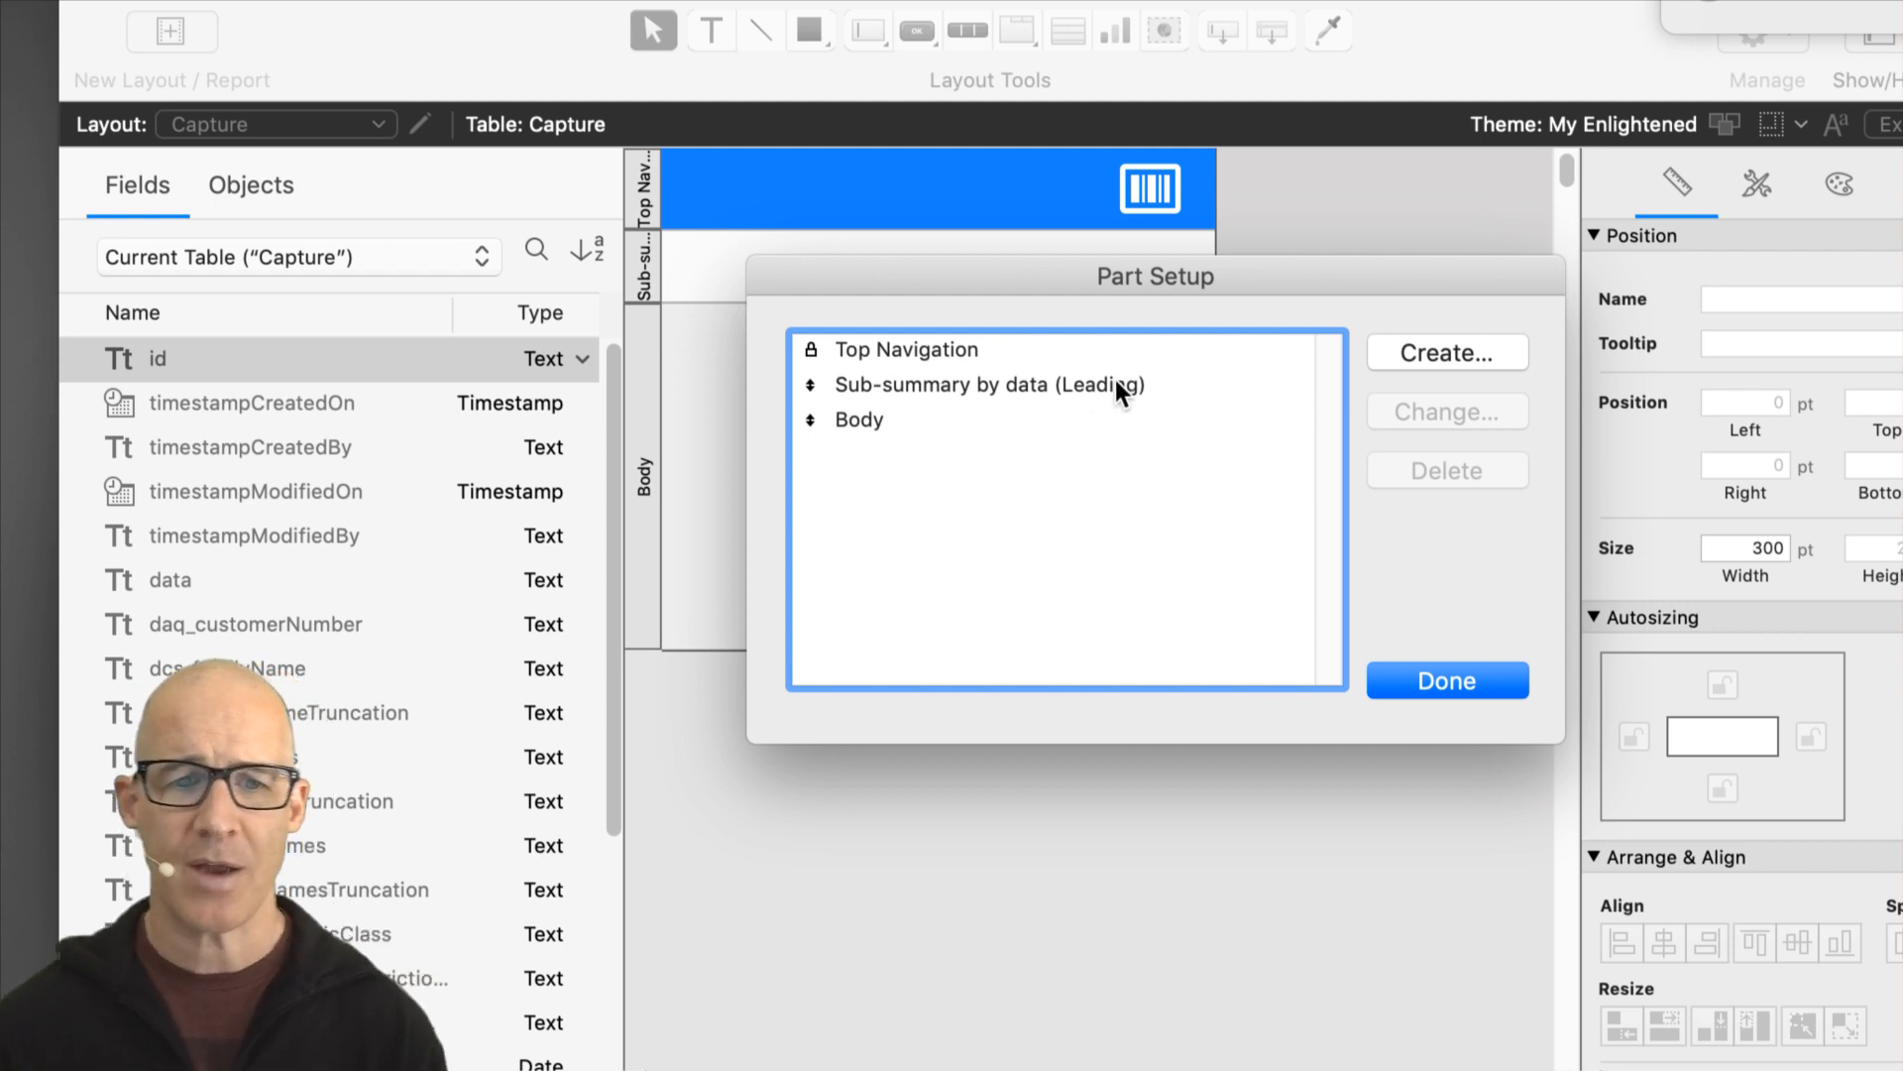
left_click(1425, 670)
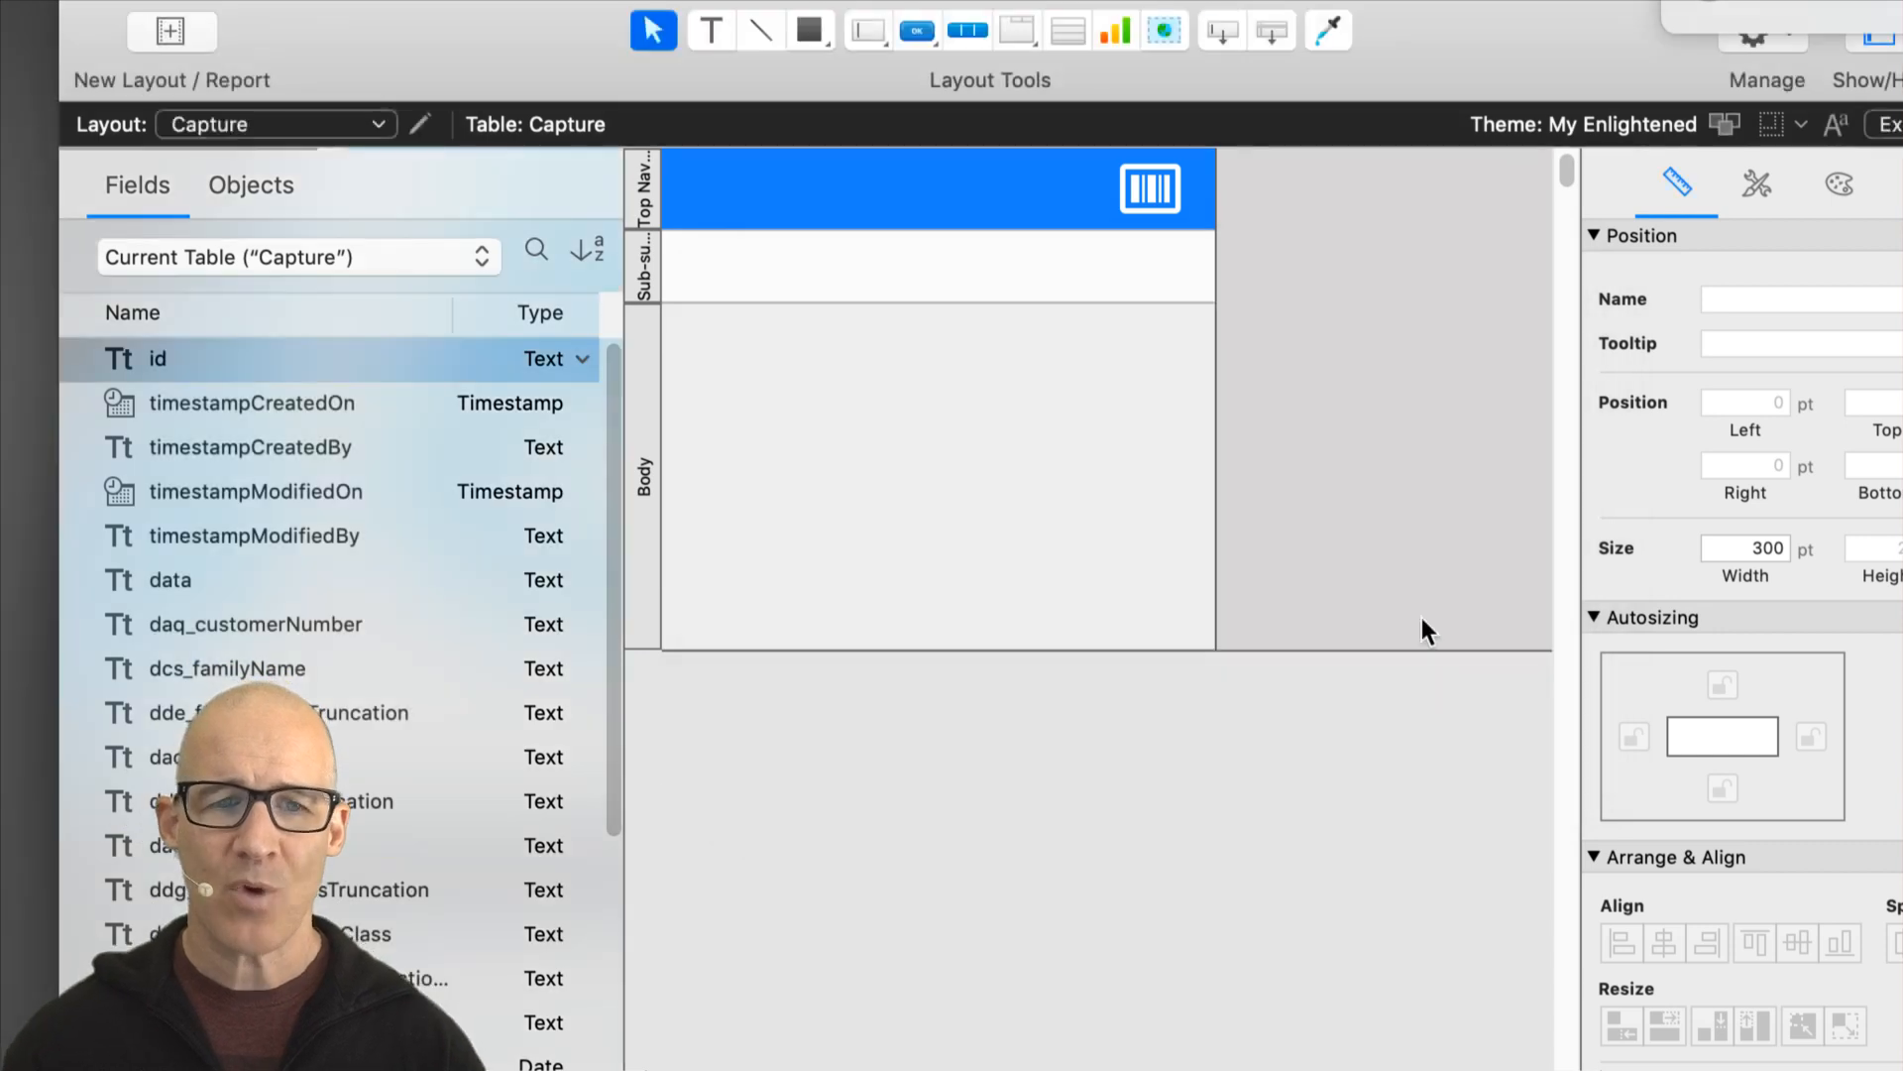
Step: Try to create another sub-summary part sorted by the data field through Part Setup, printed above the records it summarizes
left_click(640, 263)
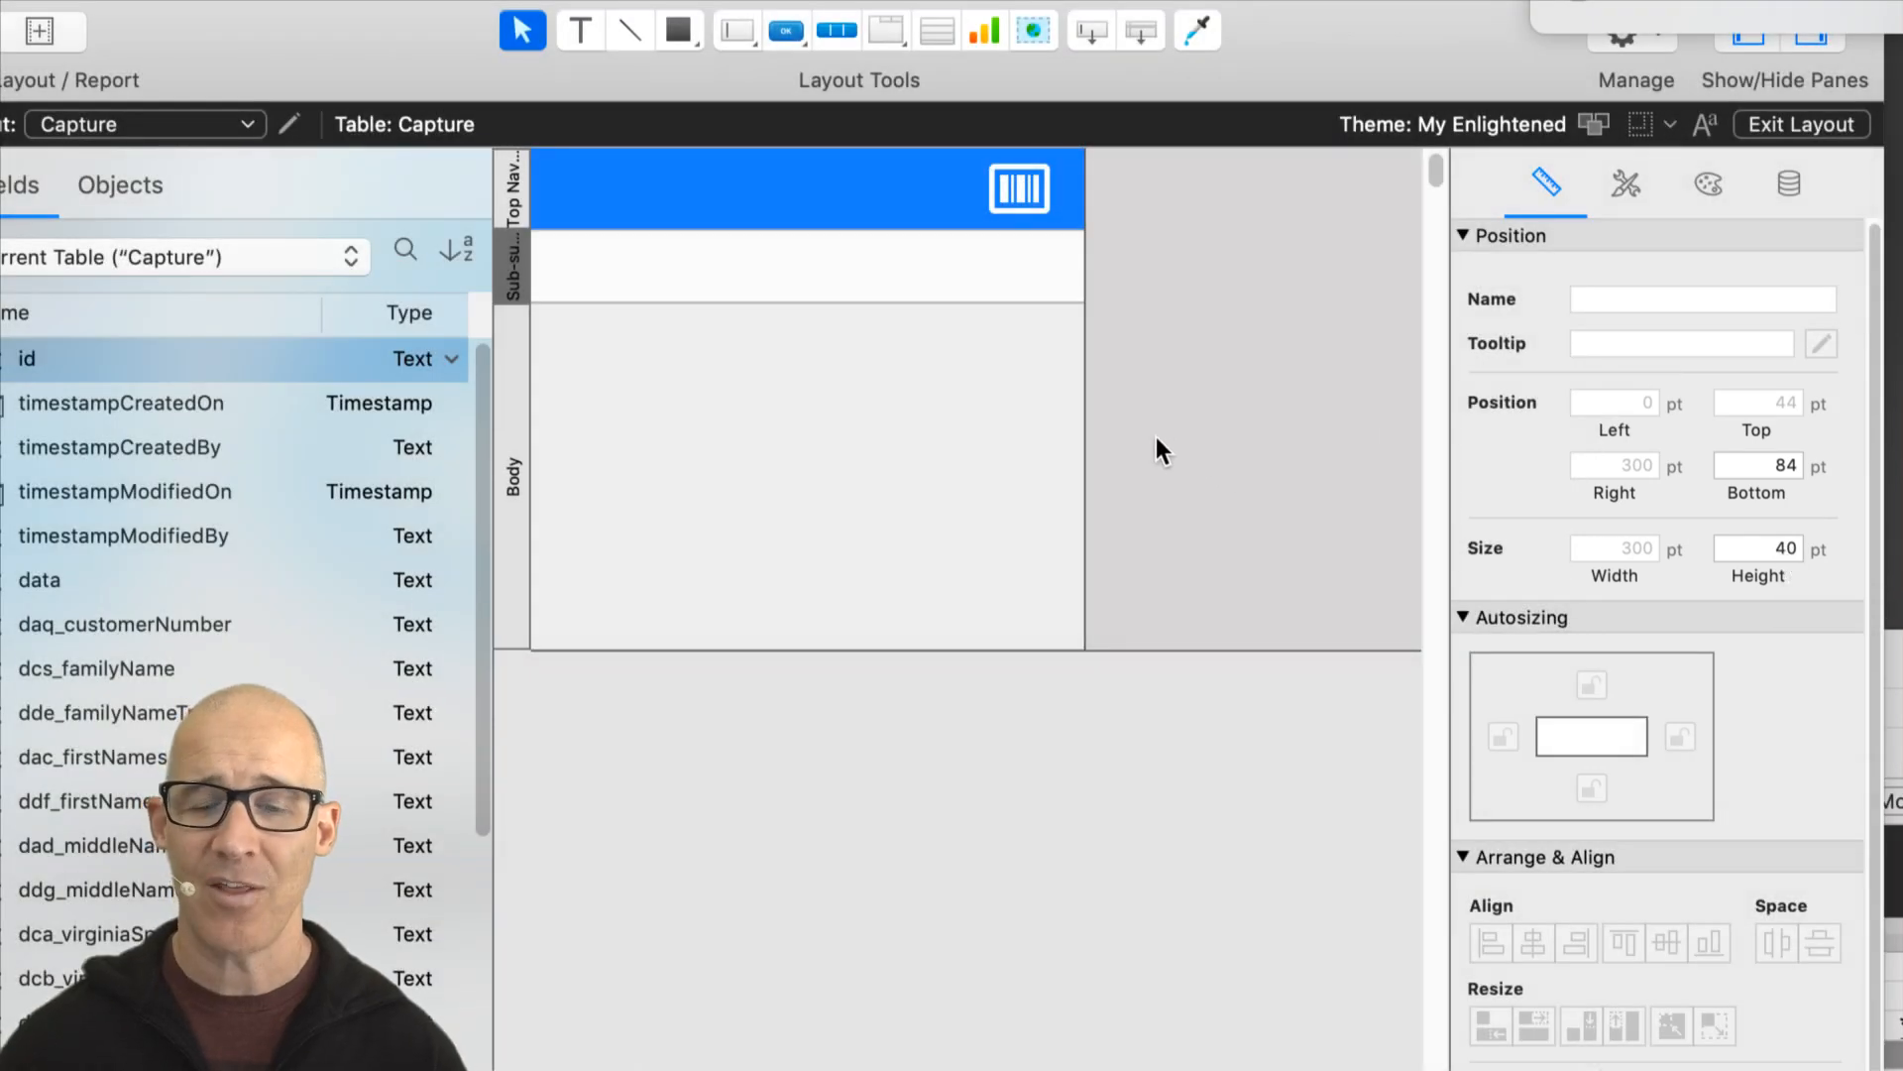
right_click(1156, 439)
left_click(1265, 642)
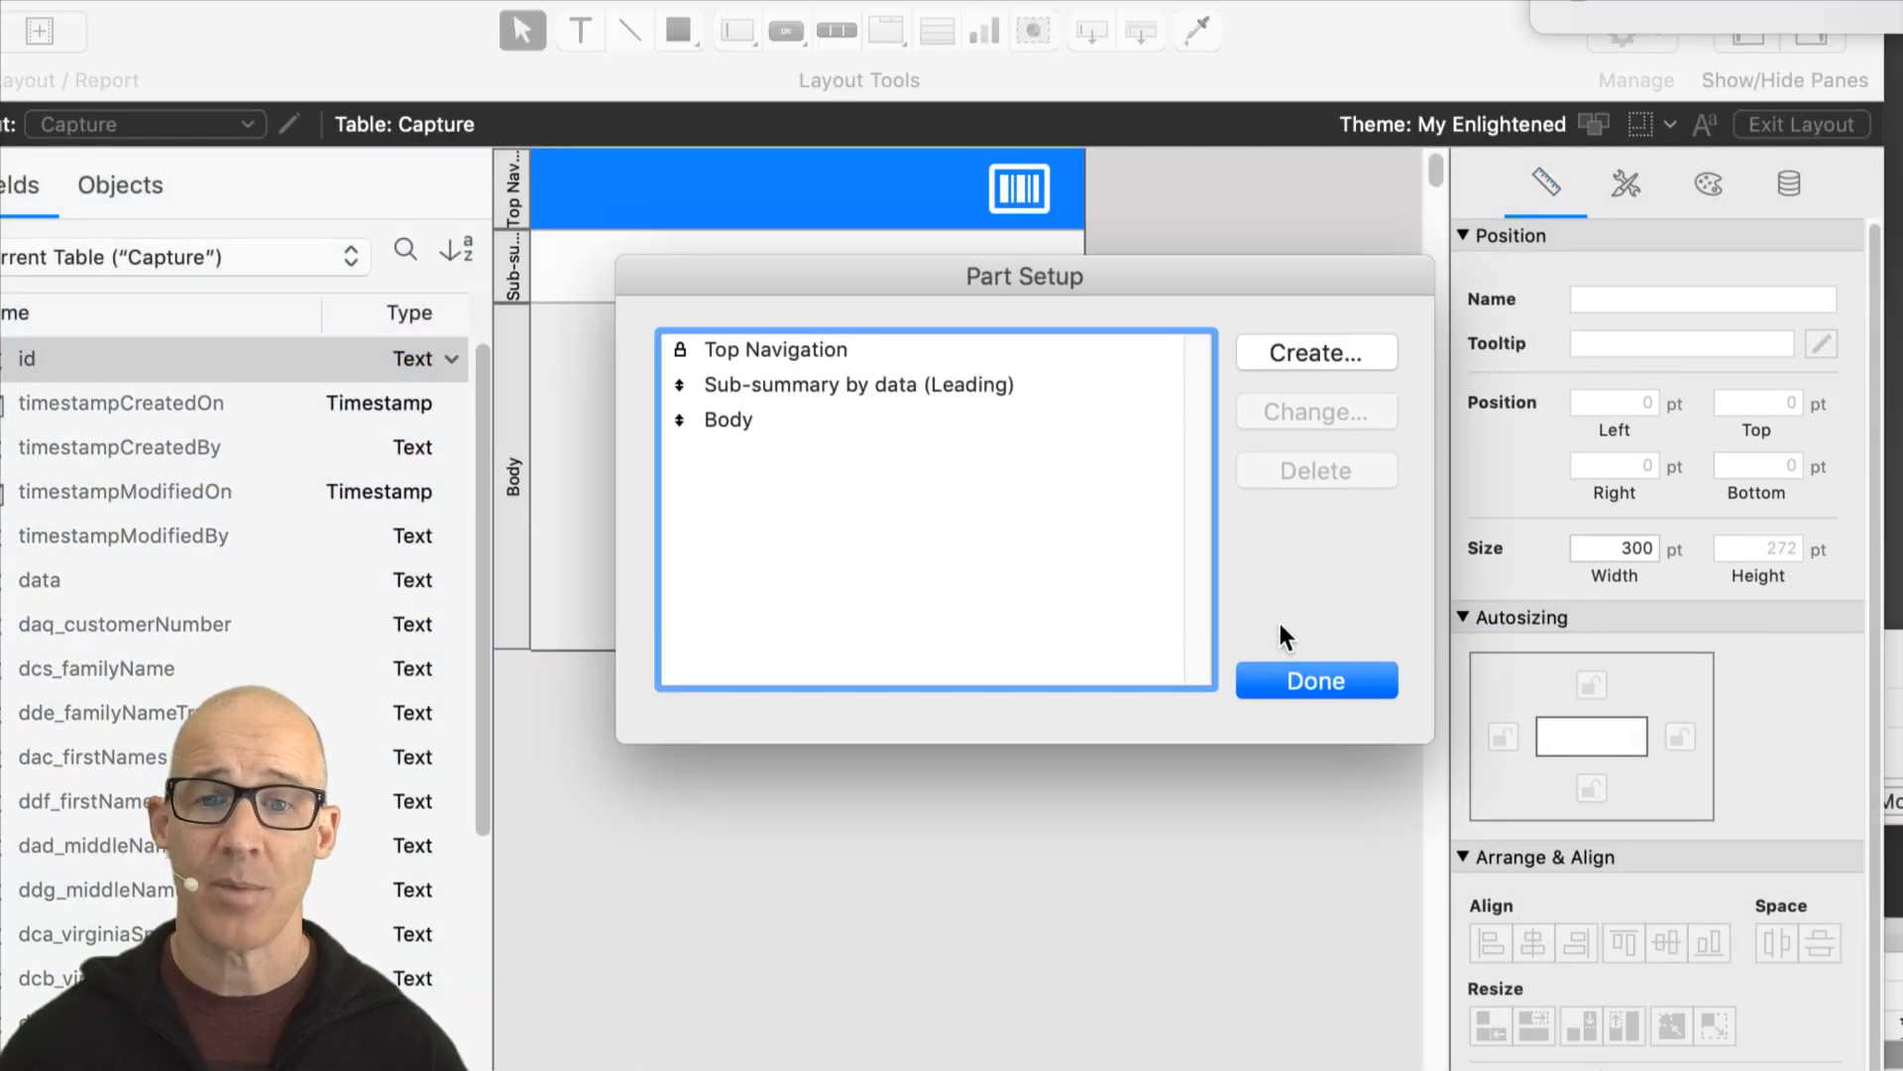
left_click(1259, 353)
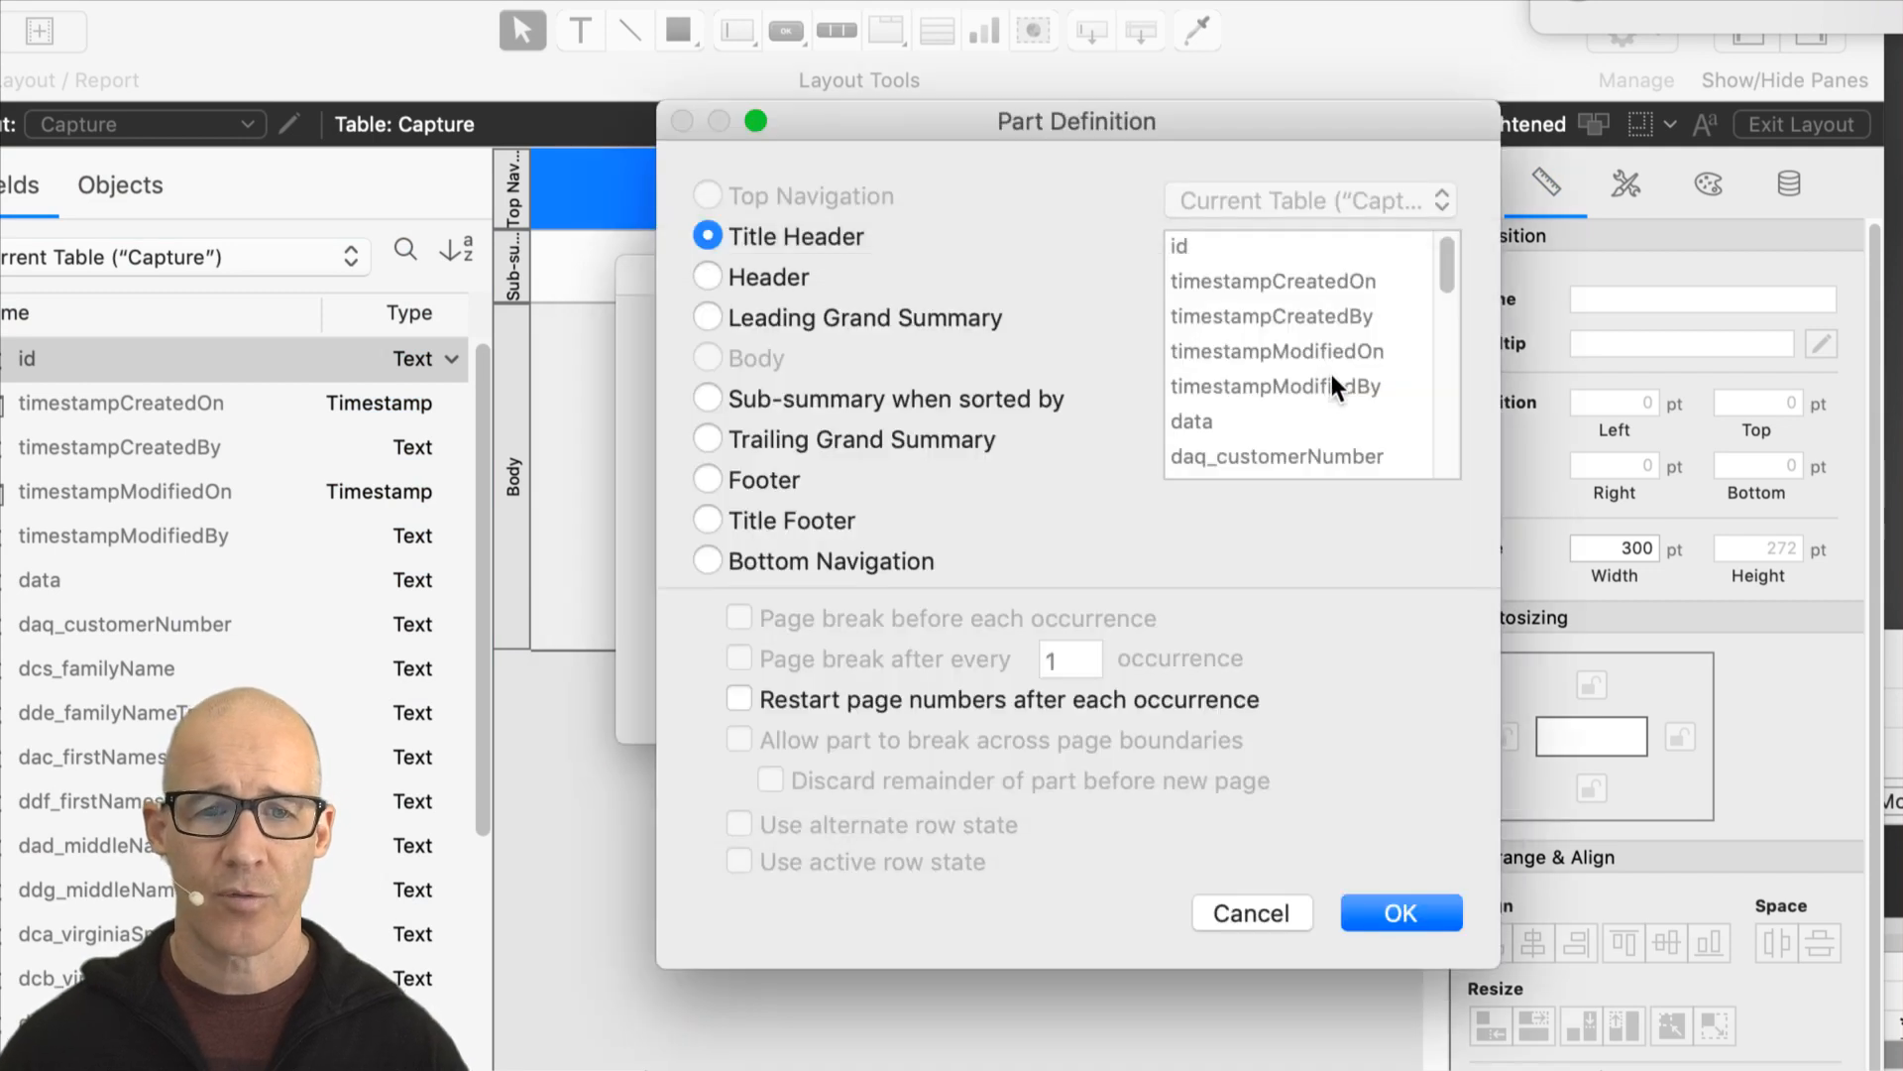
left_click(811, 398)
left_click(1246, 256)
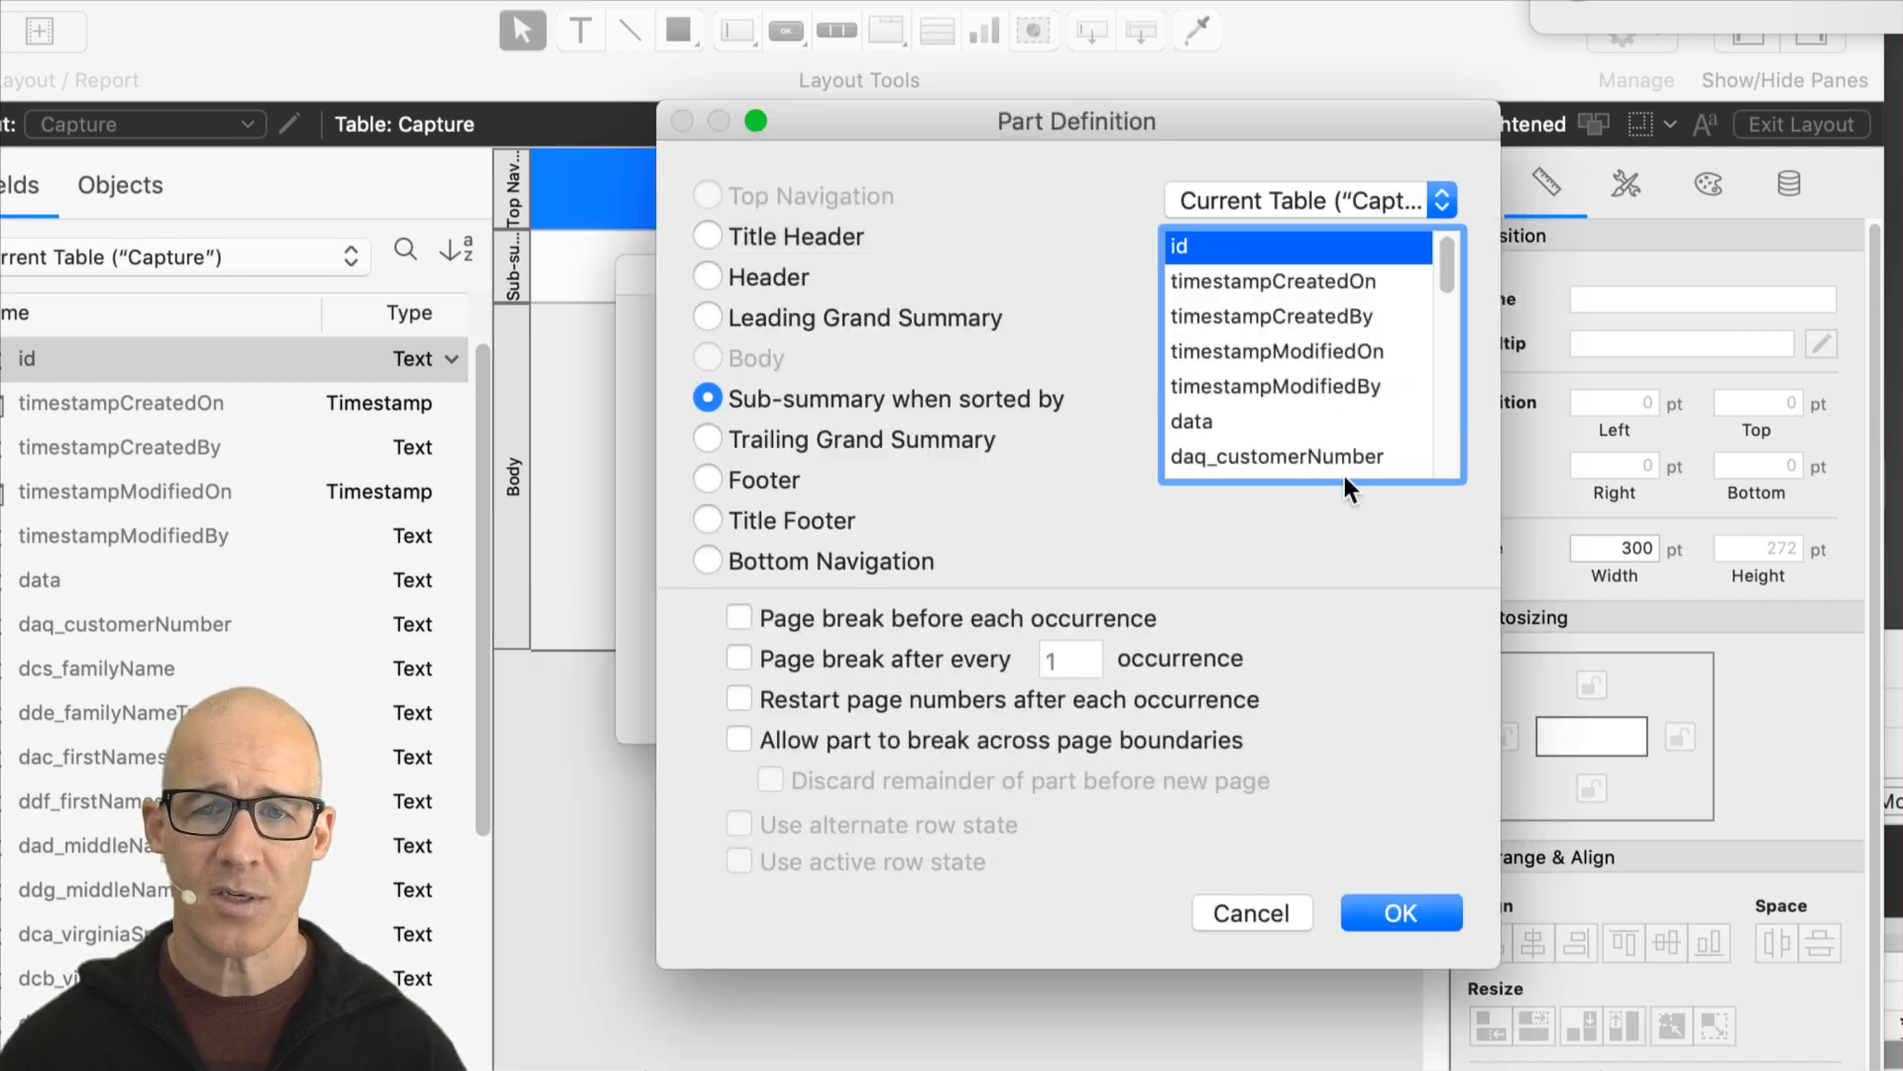
left_click(1216, 421)
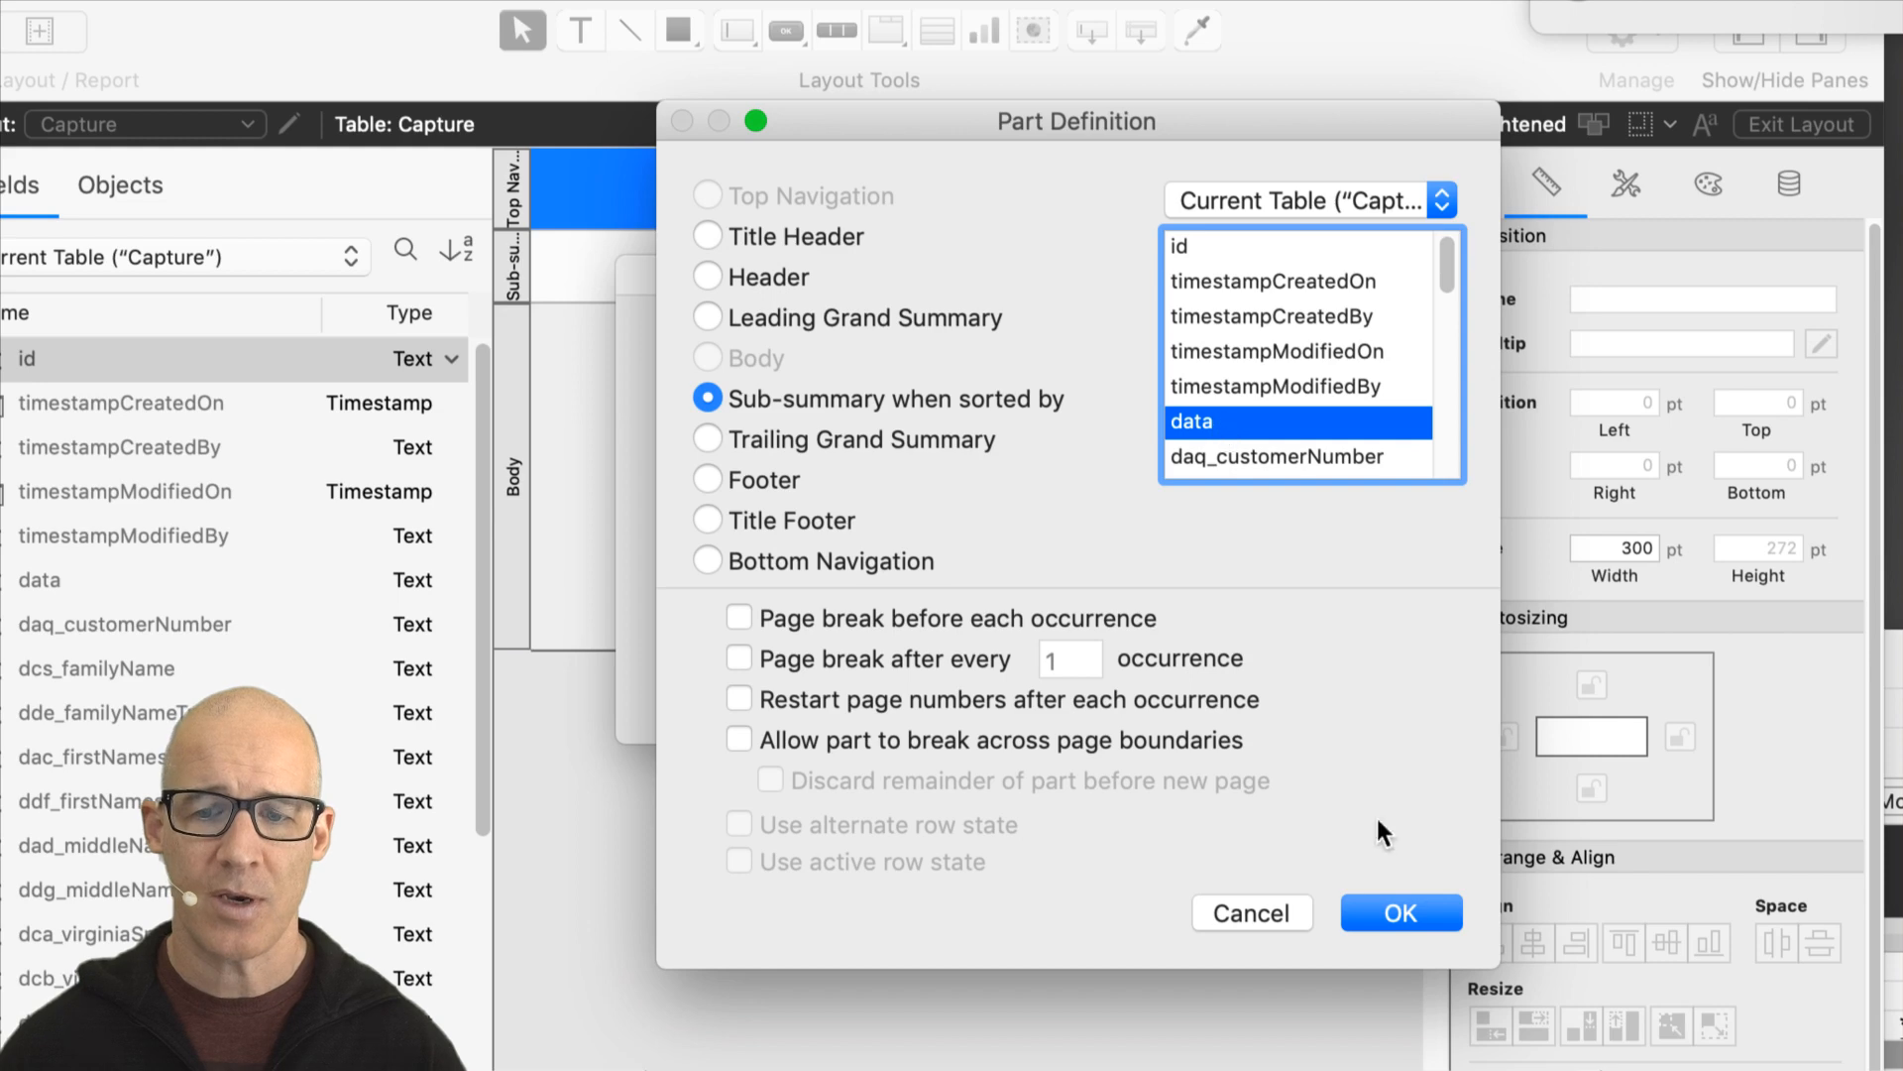
left_click(1402, 912)
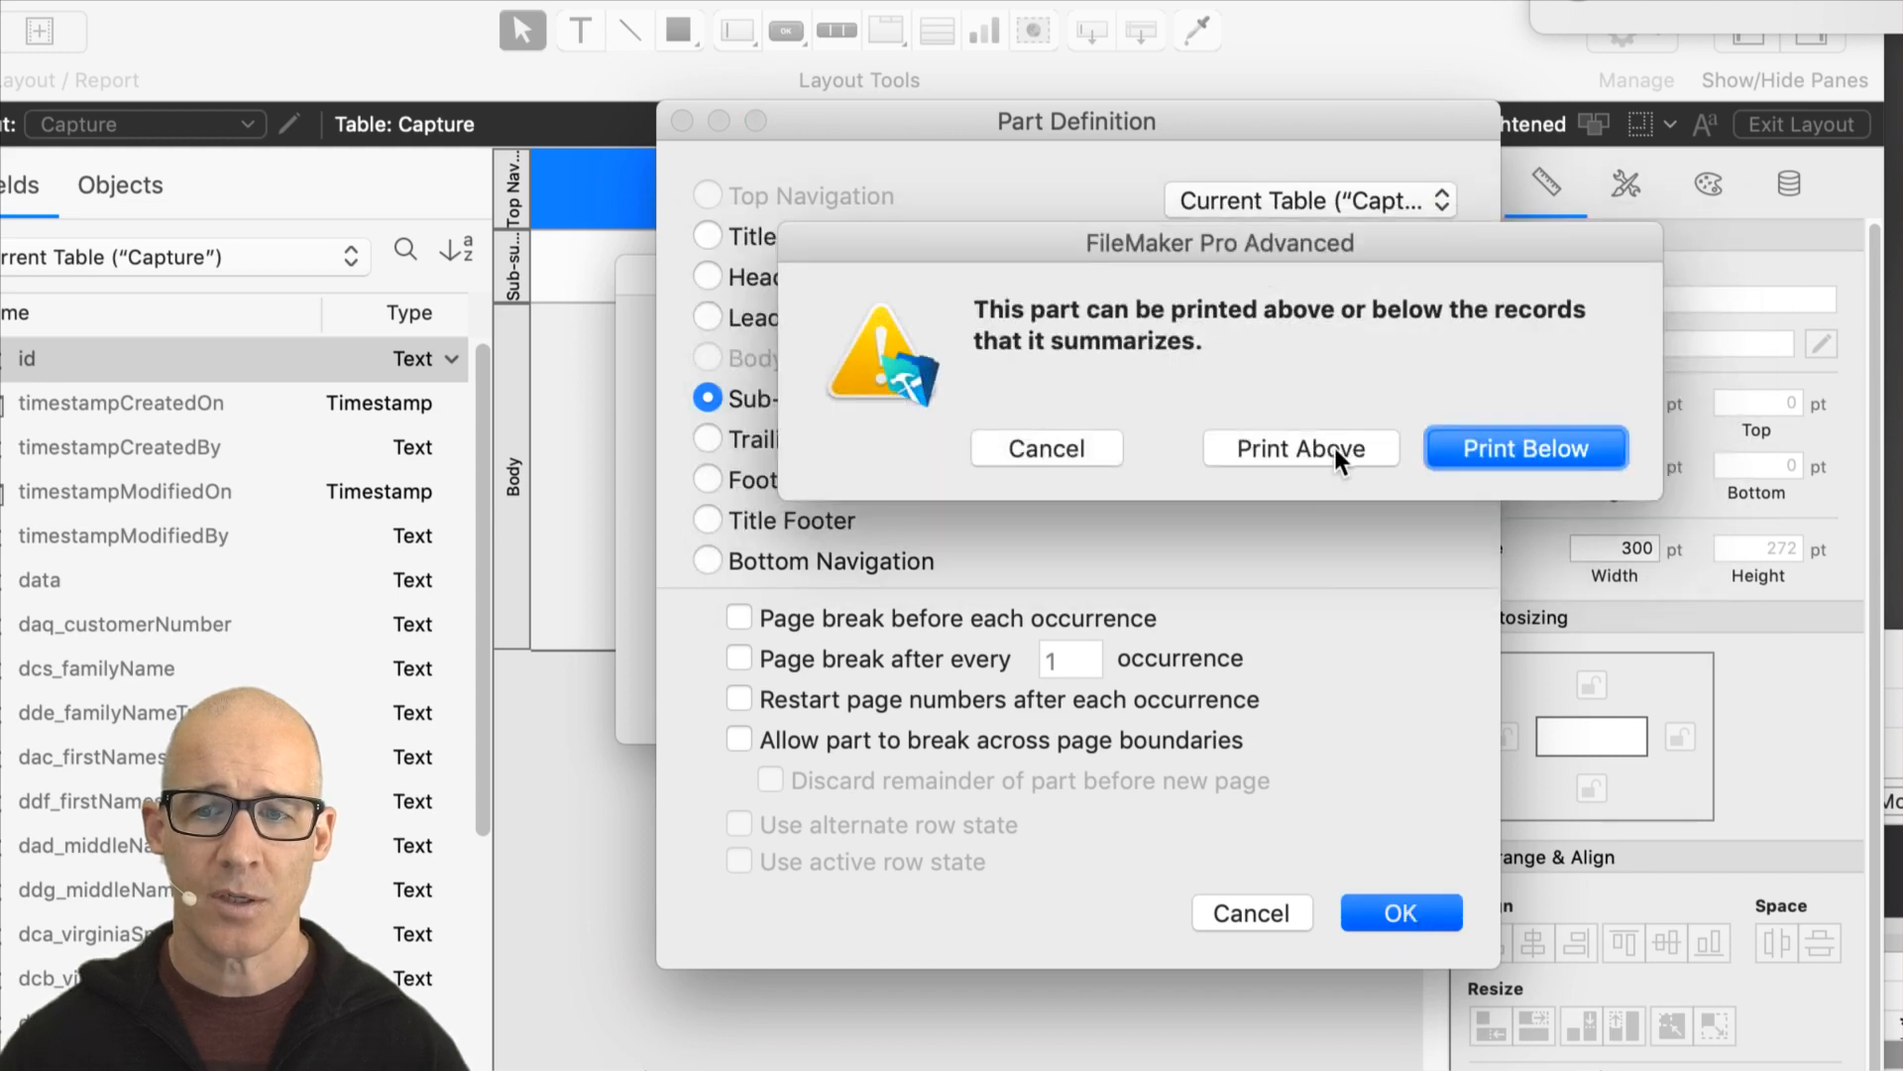
left_click(1335, 448)
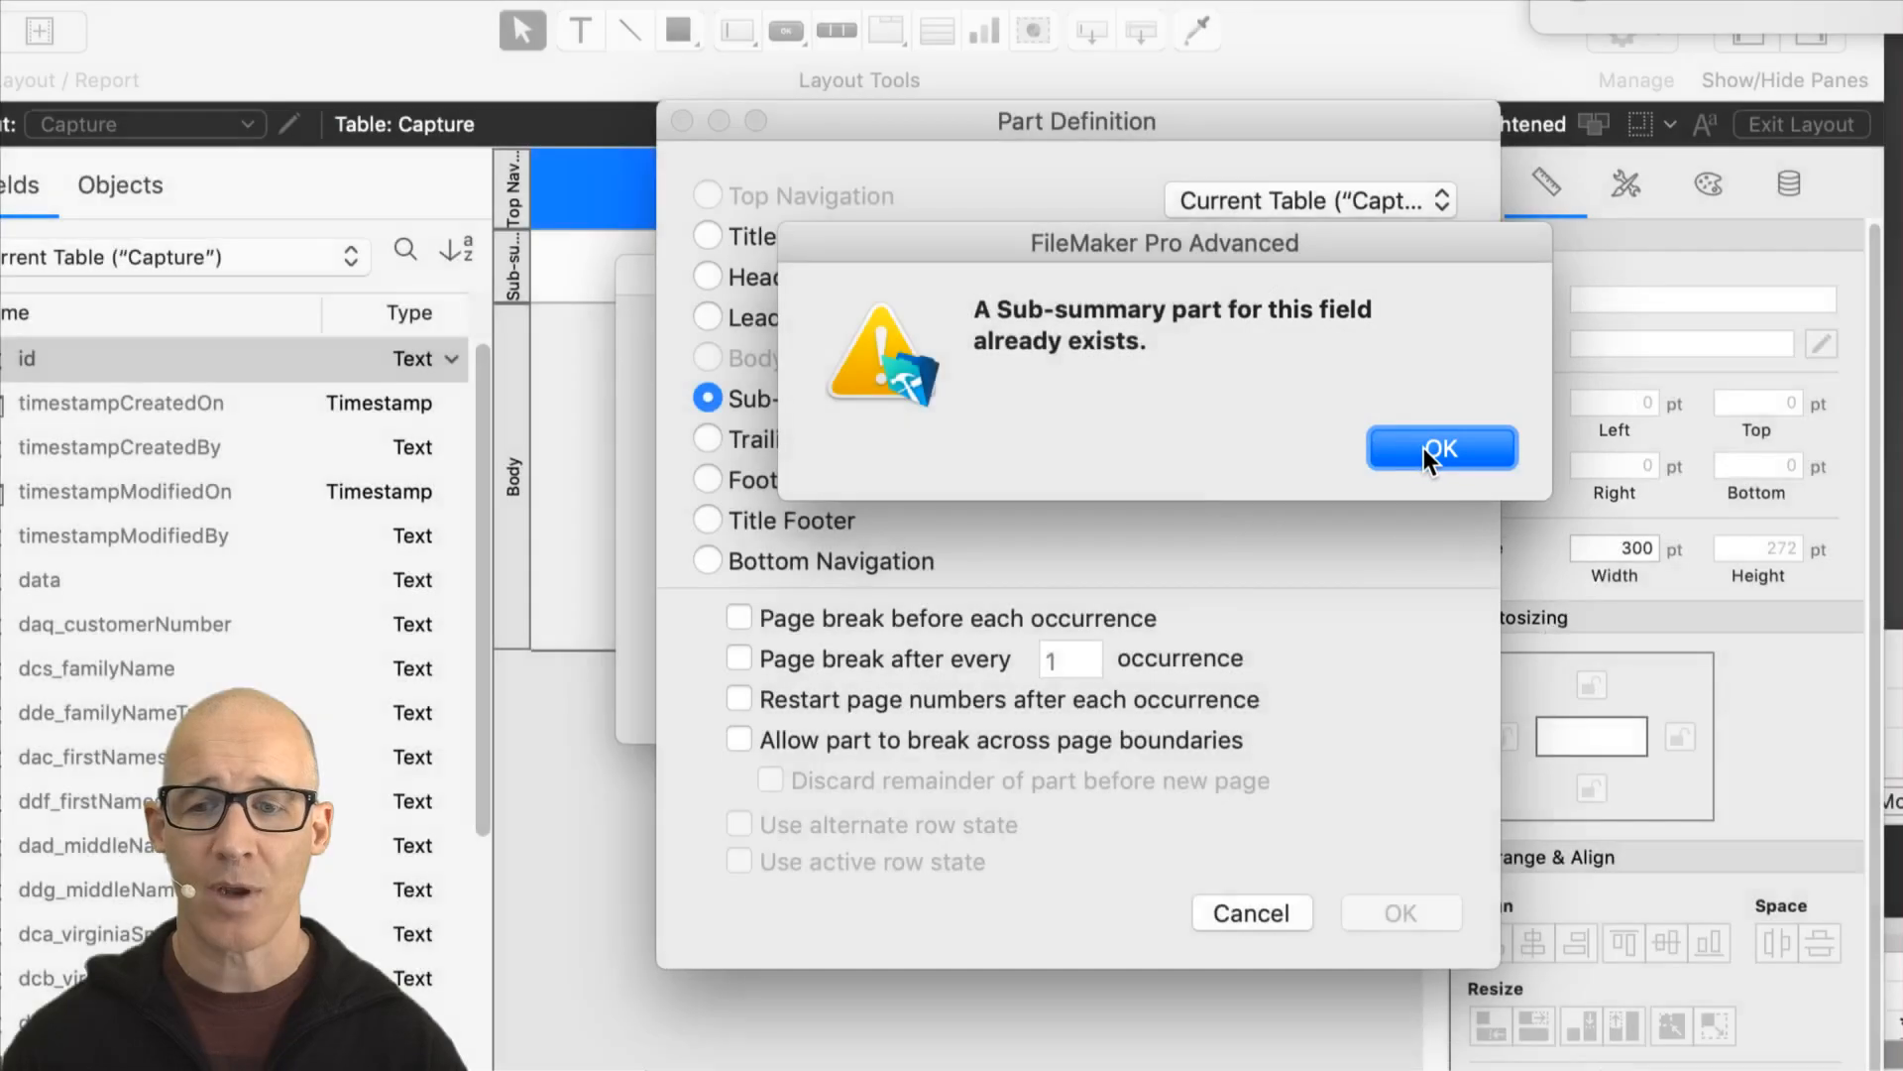
left_click(1427, 448)
Step: Create a sub-summary part sorted by the id field instead, printed above the records it summarizes, and finish Part Setup
left_click(1210, 265)
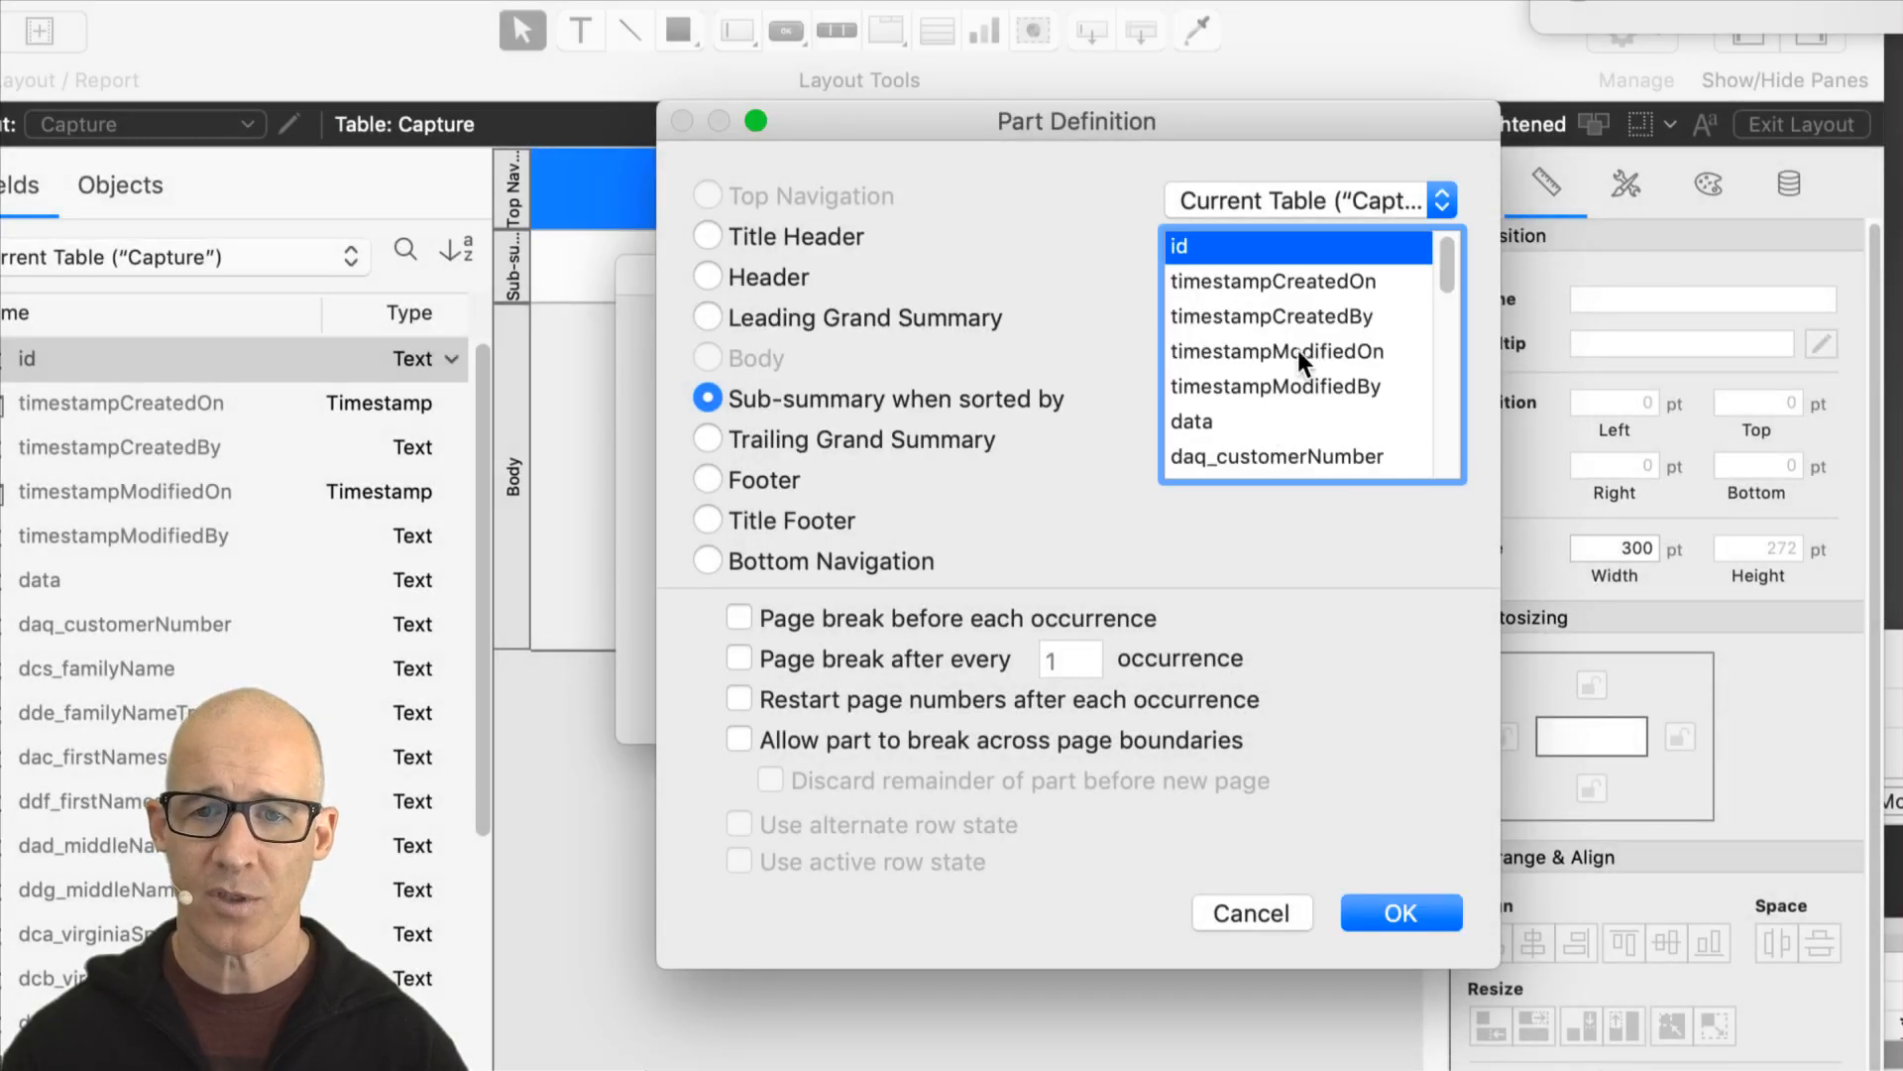
left_click(1413, 918)
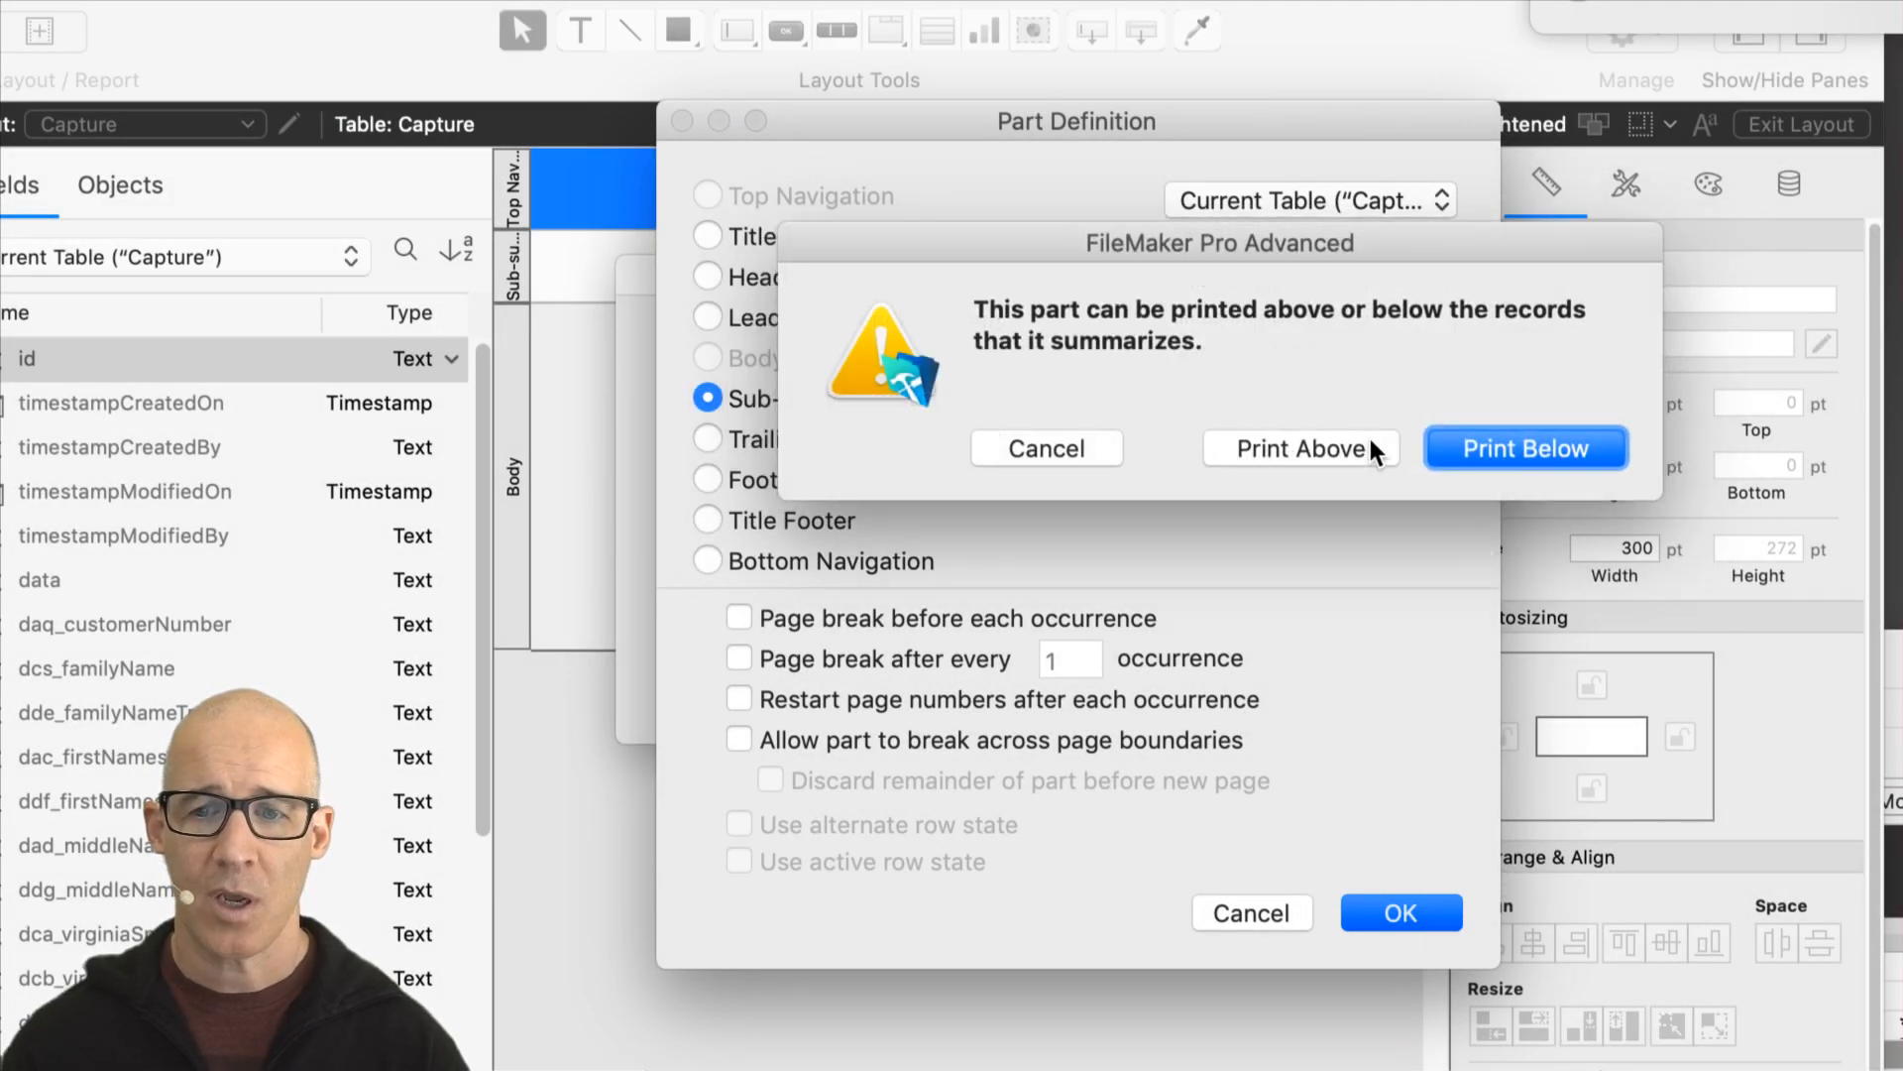
left_click(1372, 446)
left_click(1360, 692)
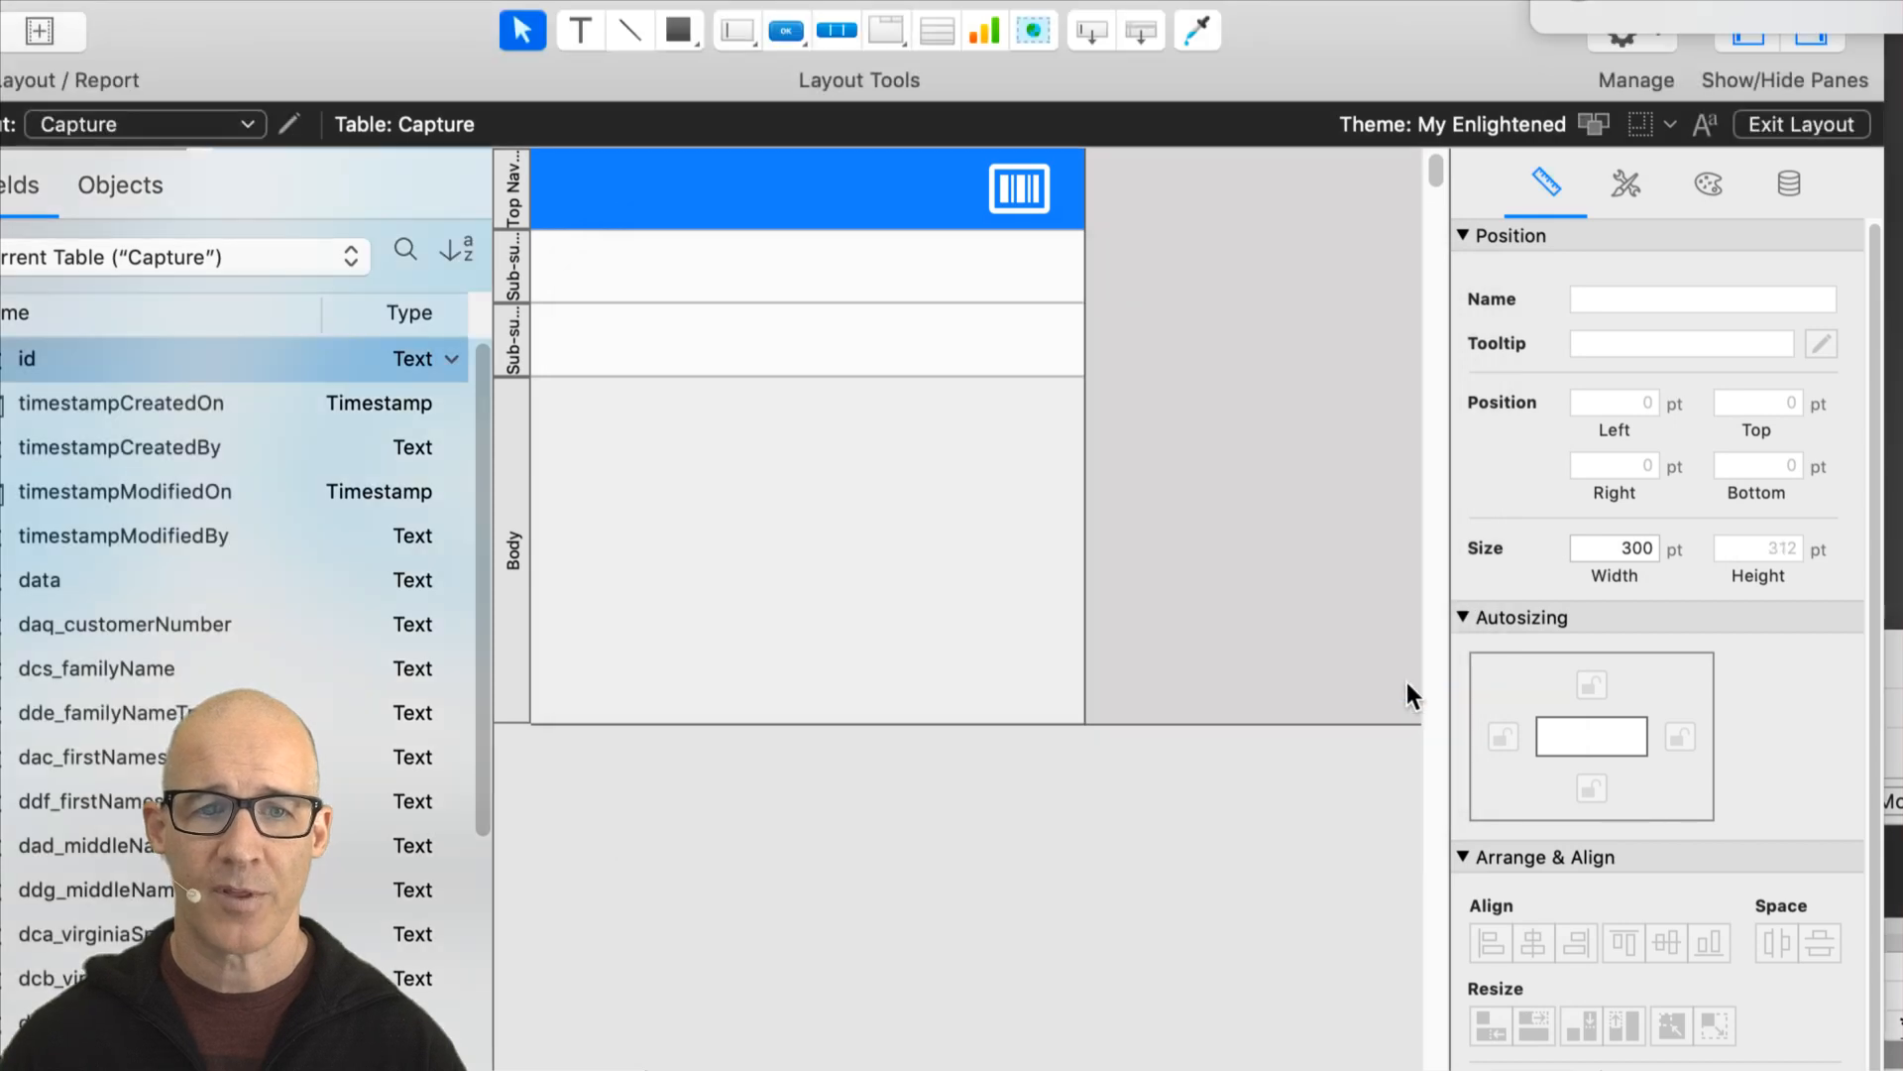
Step: Dismiss the timer reminder and delete both sub-summary parts between the Top Navigation and Body parts
left_click(513, 337)
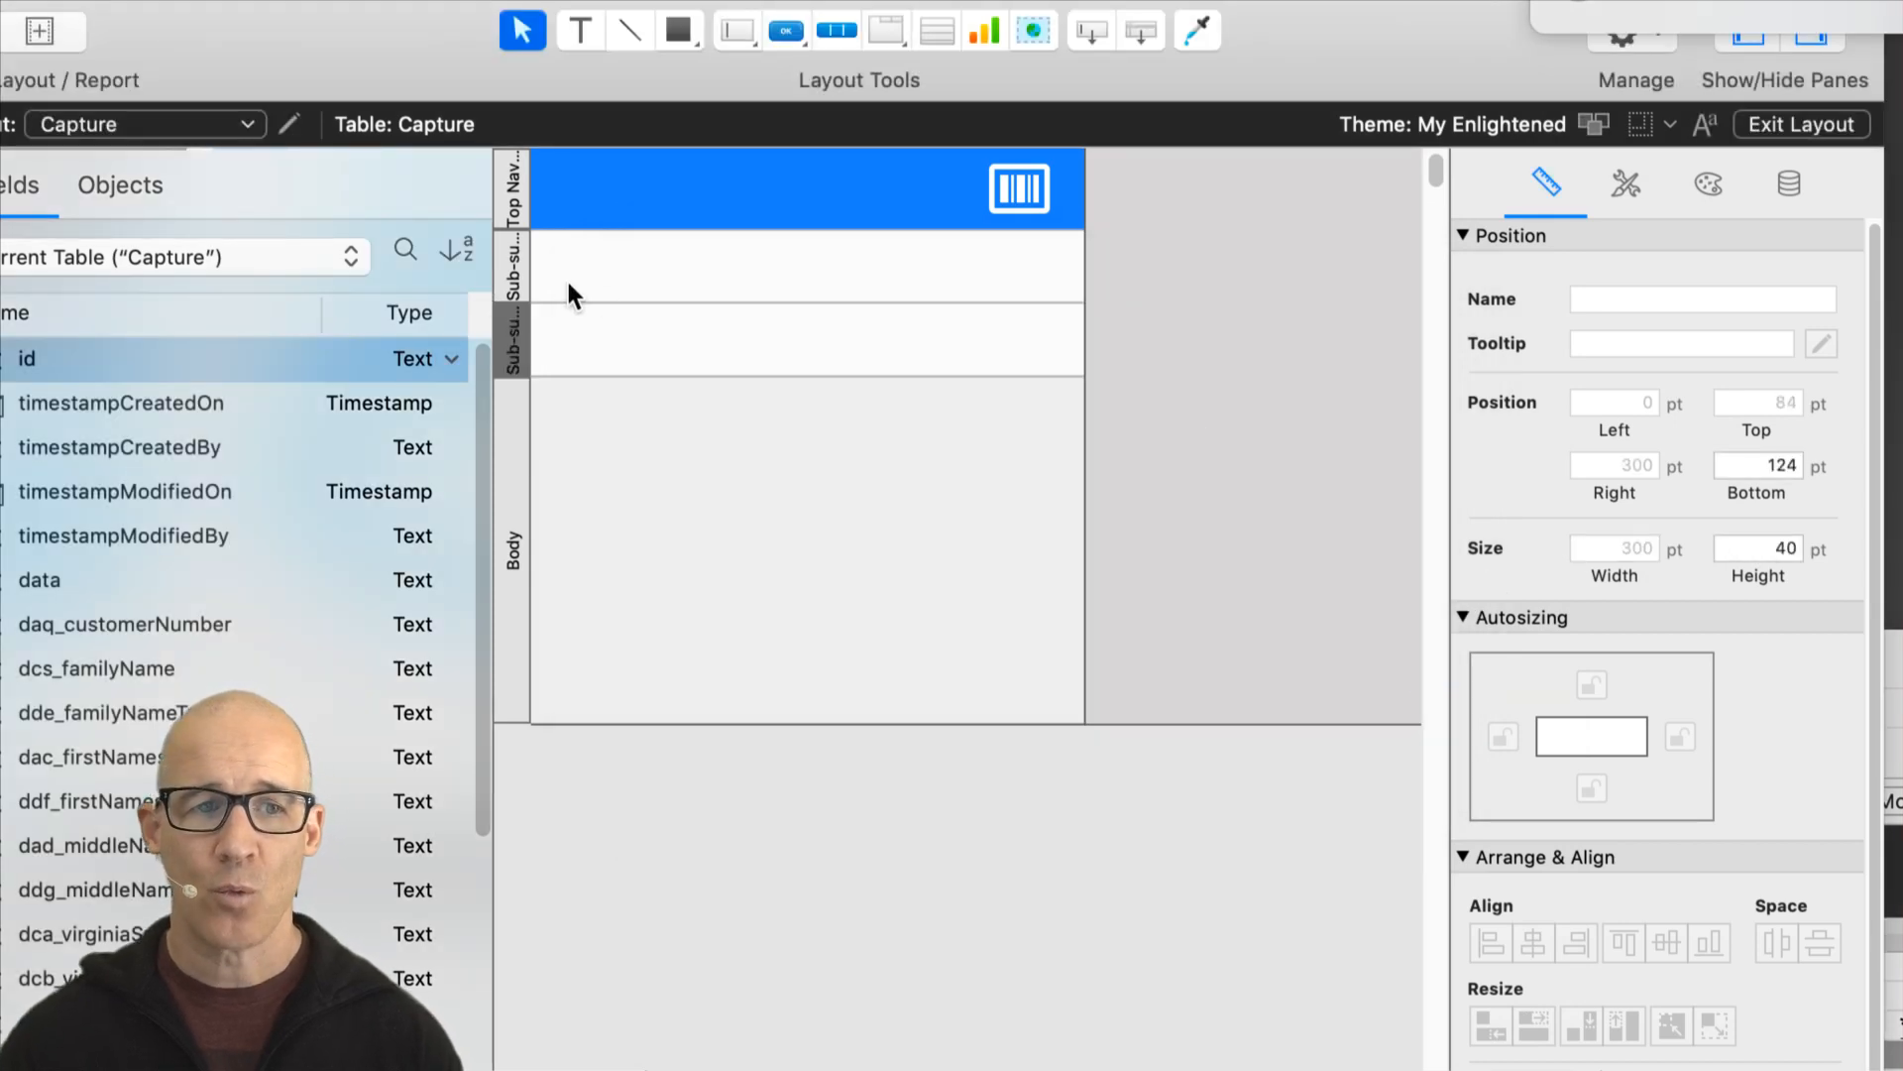
left_click(513, 267)
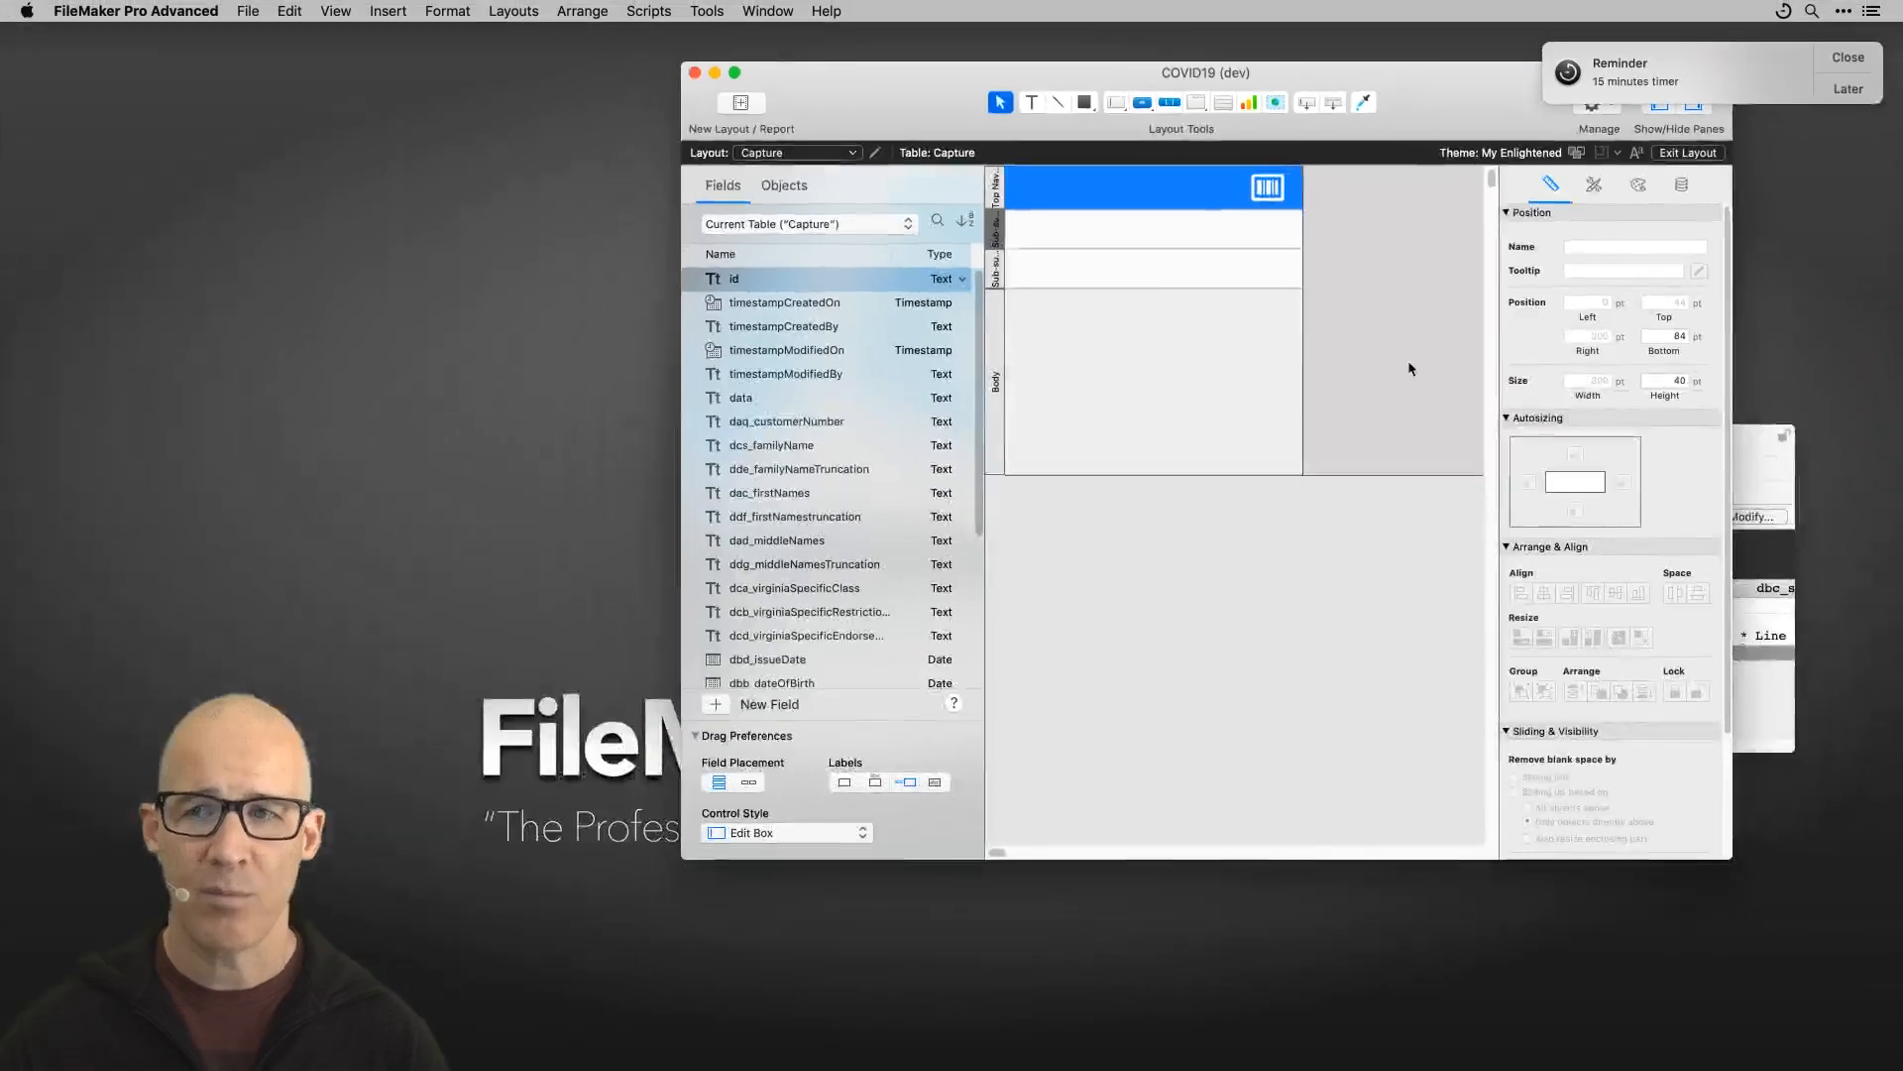
left_click(1848, 58)
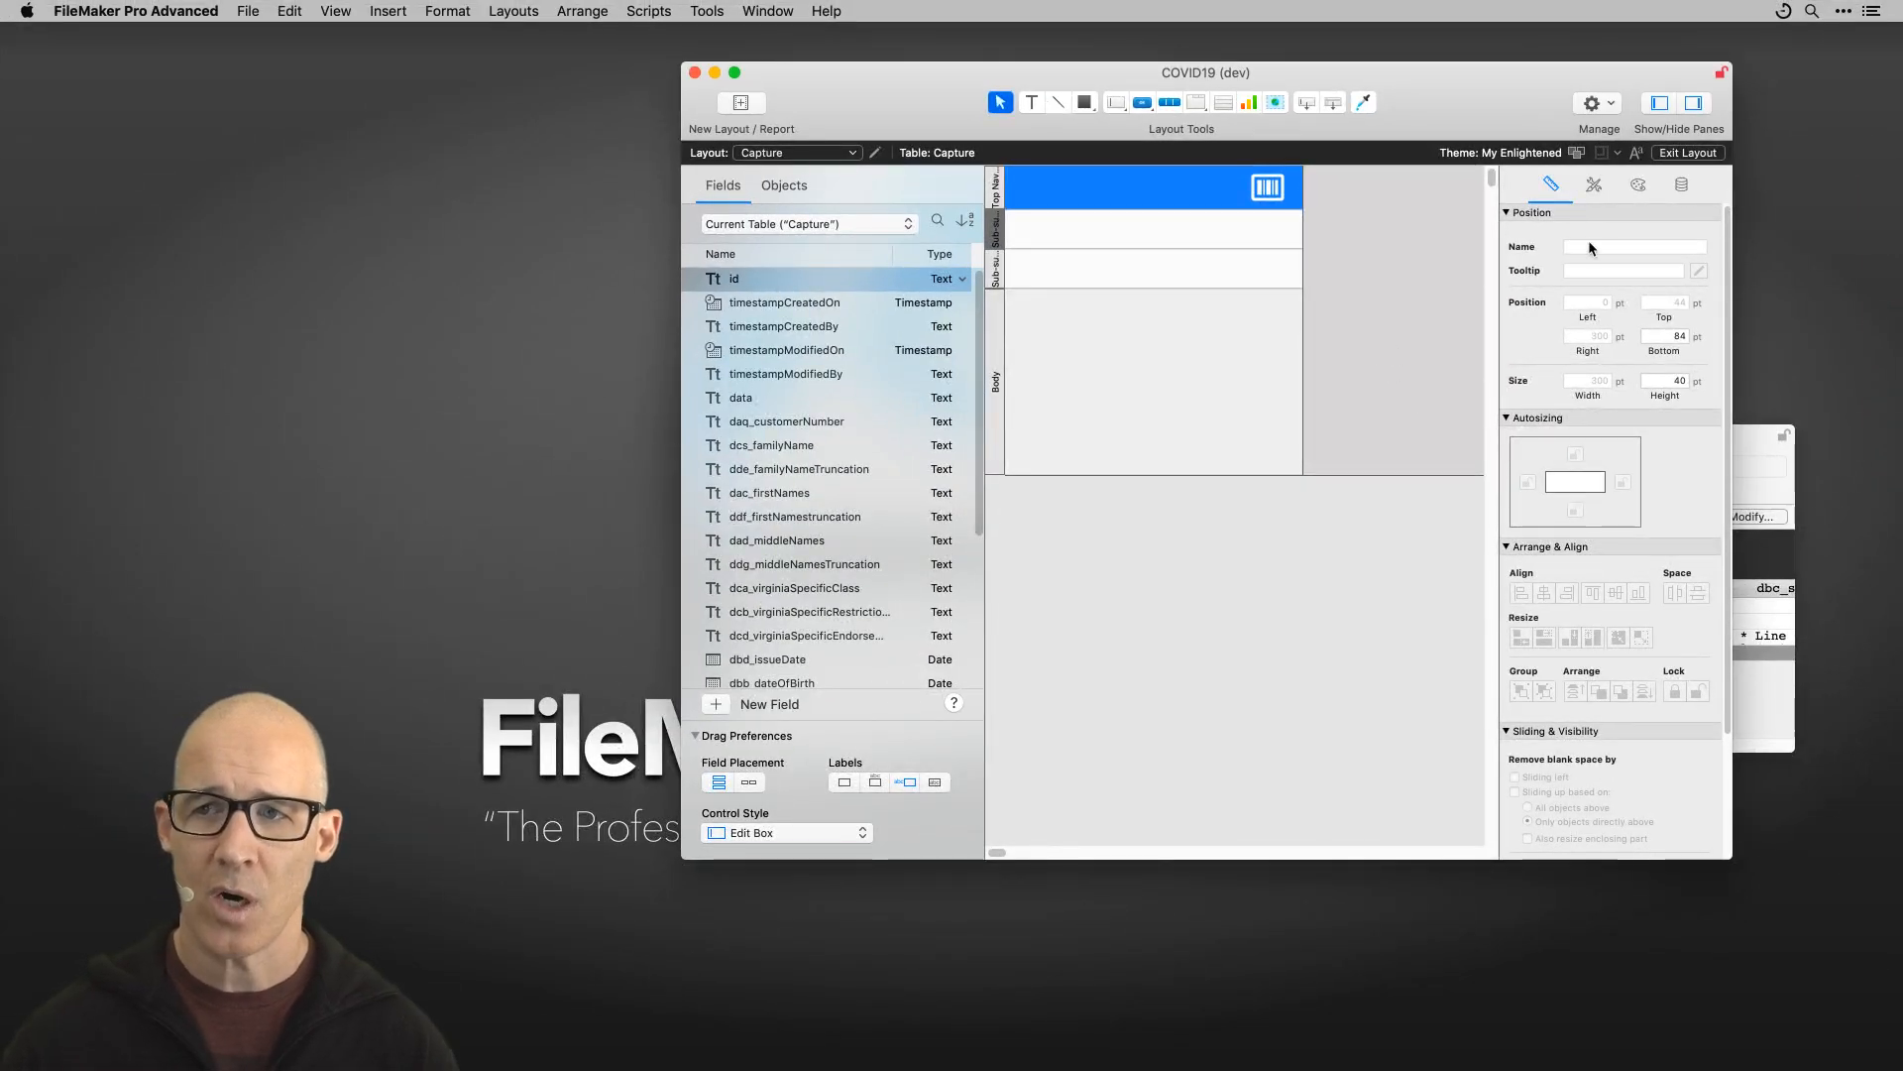
left_click(1000, 275)
key("Delete")
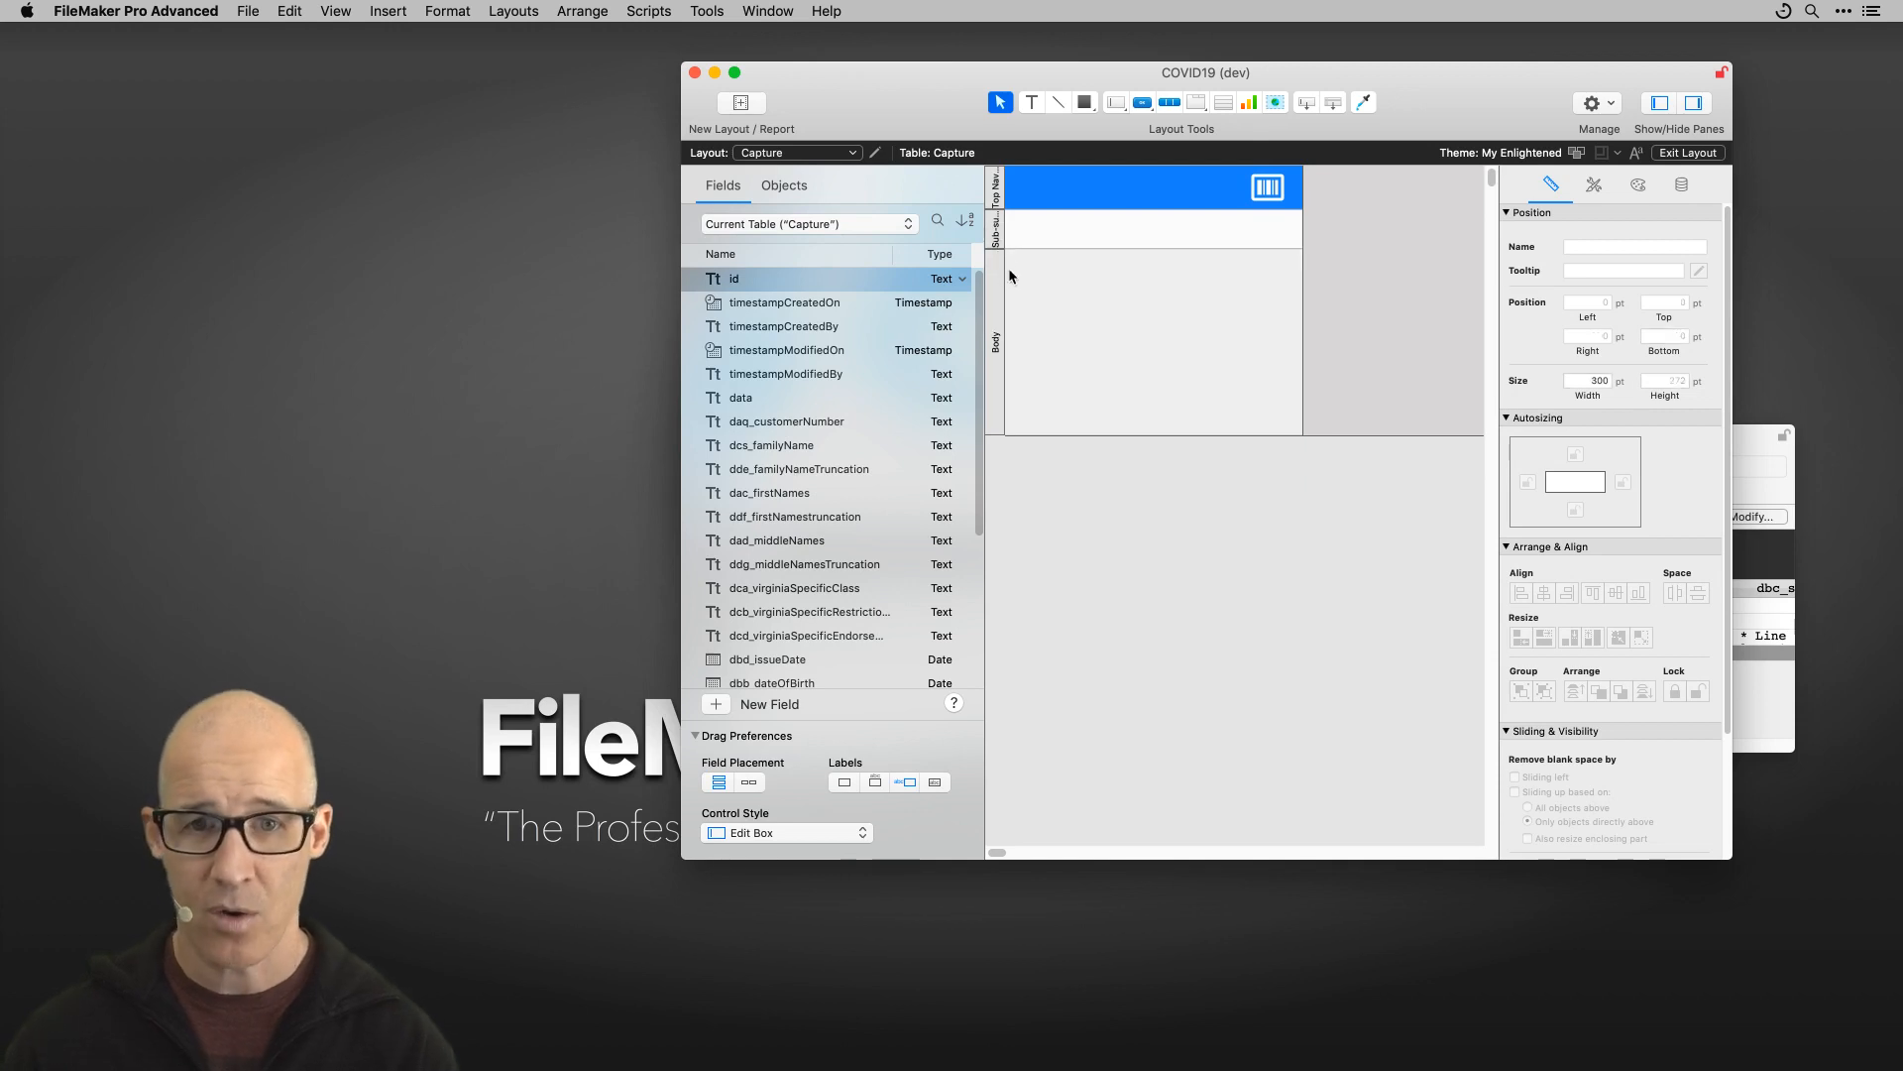
left_click(998, 240)
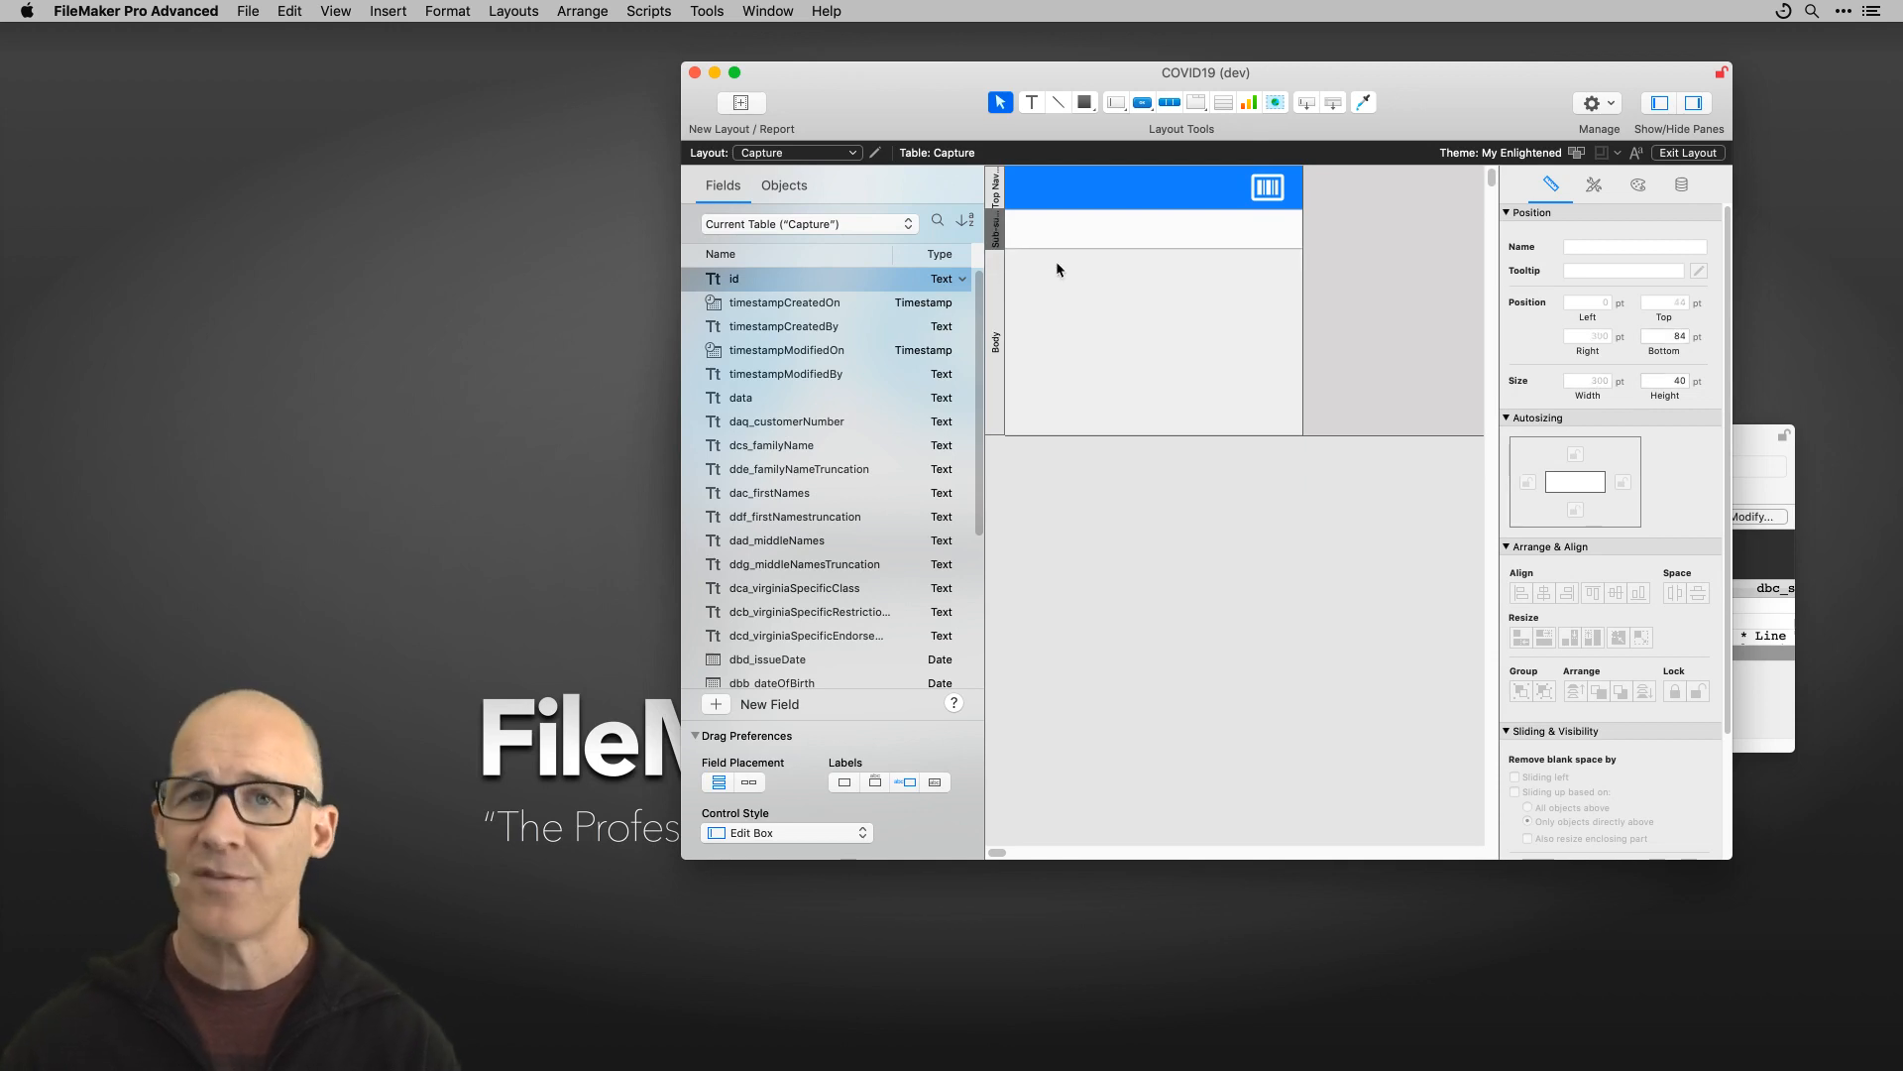
key("Delete")
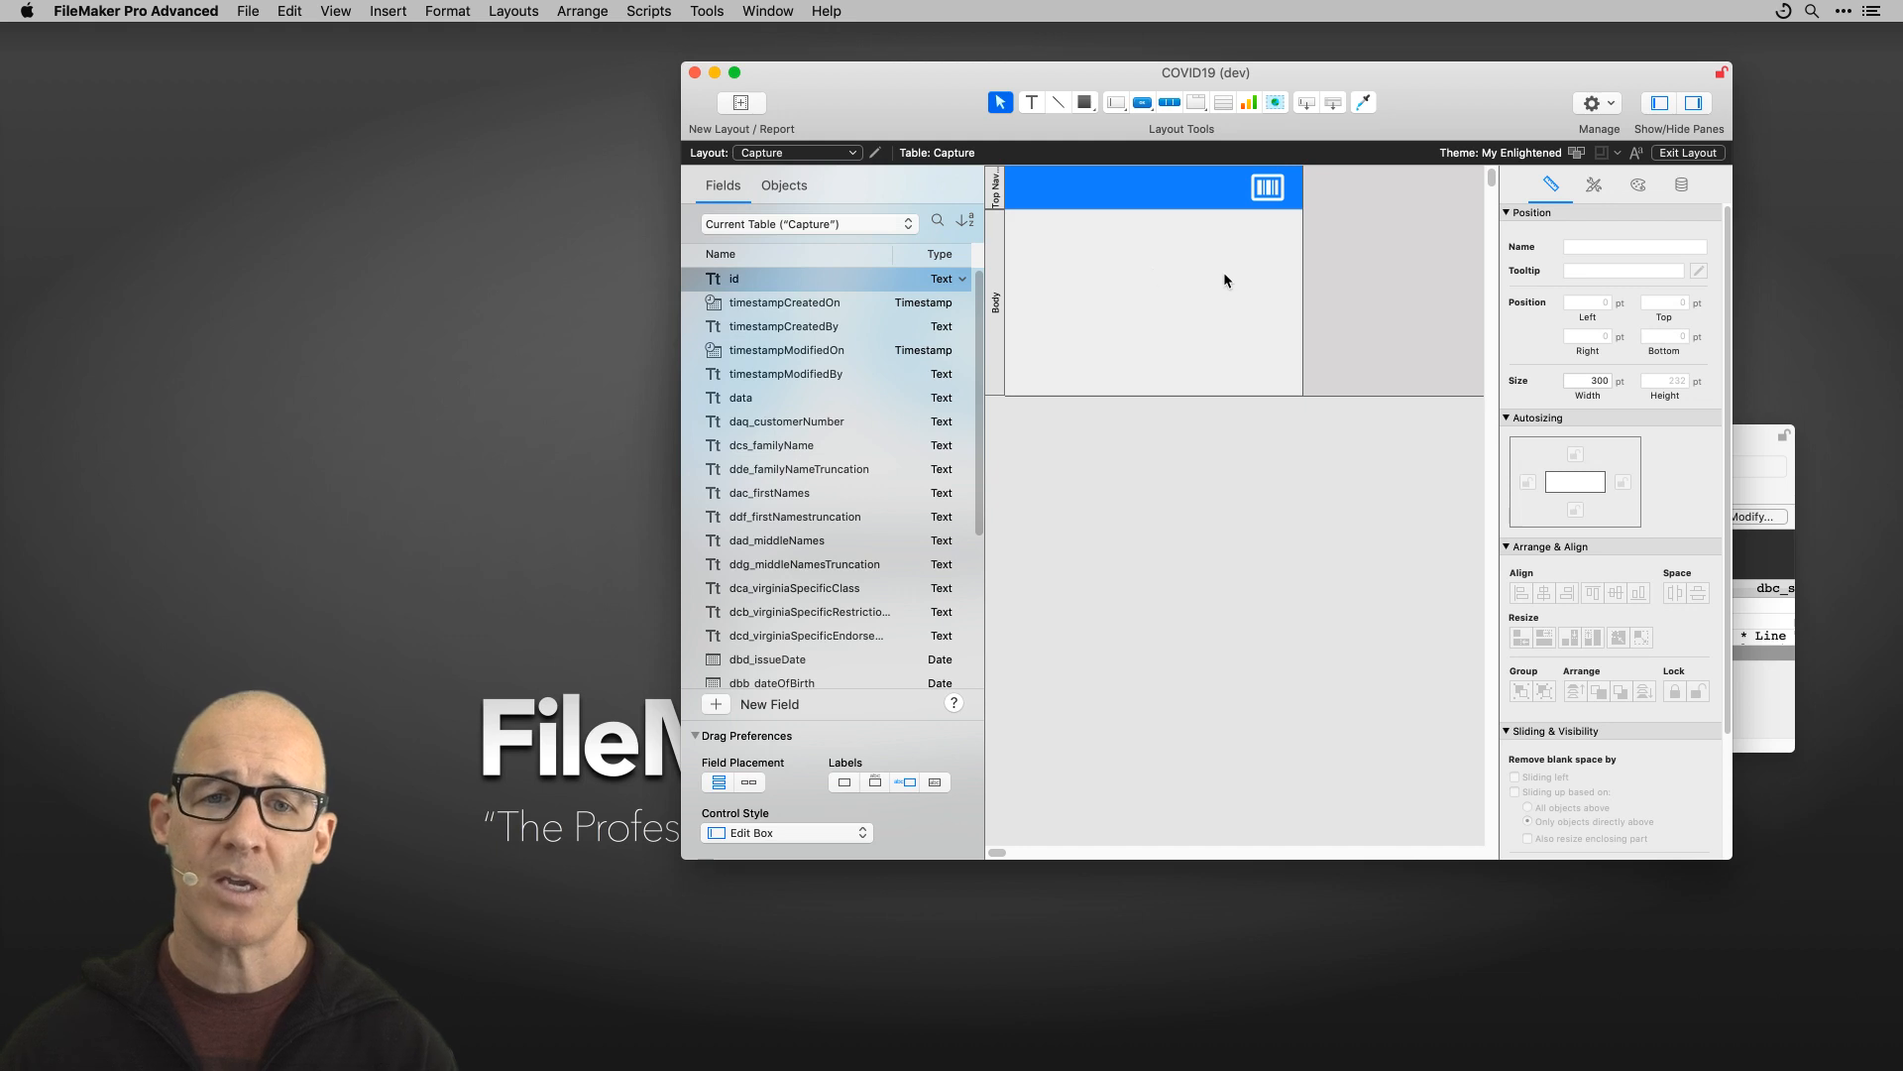
Step: Reposition and slightly enlarge the COVID19 layout window, and move the COVID19 - 2 records window clear of its upper area
left_click_drag(1236, 77, 1041, 83)
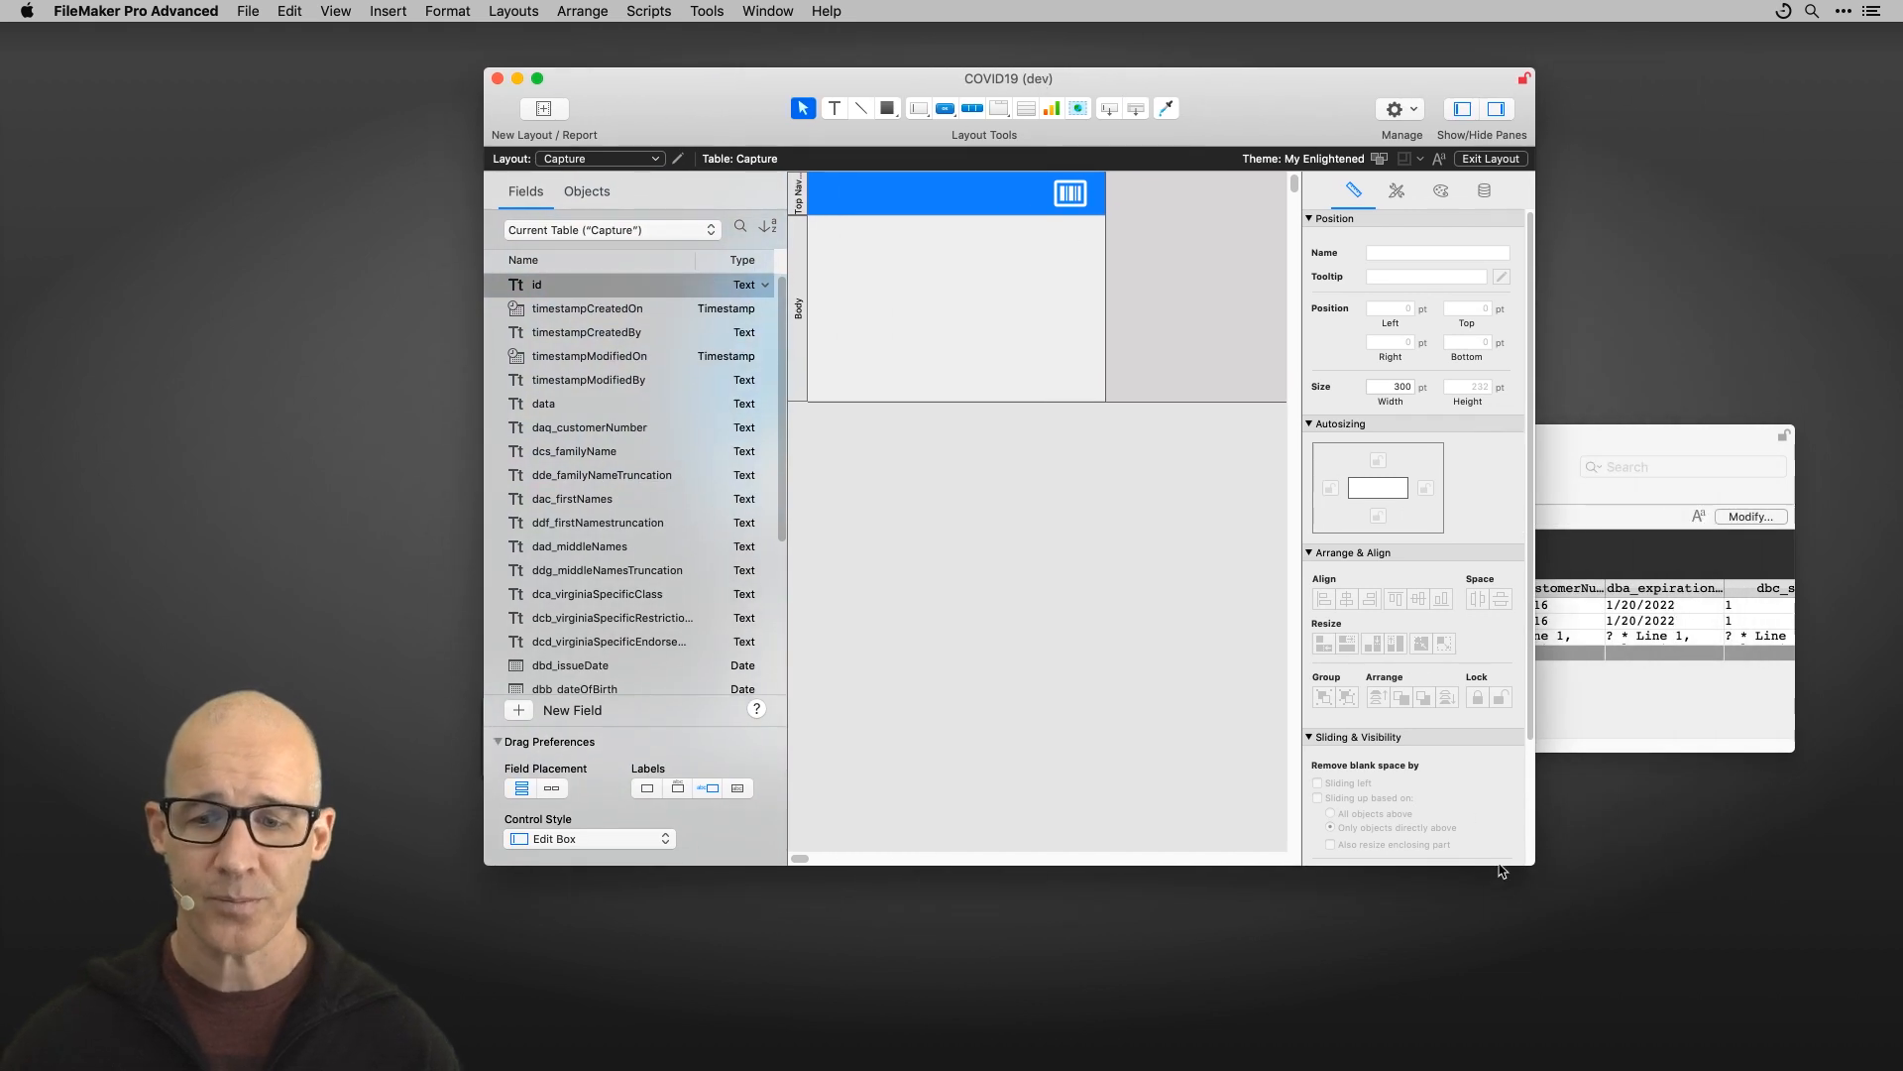
left_click_drag(1534, 864, 1568, 917)
left_click_drag(1239, 97, 1288, 114)
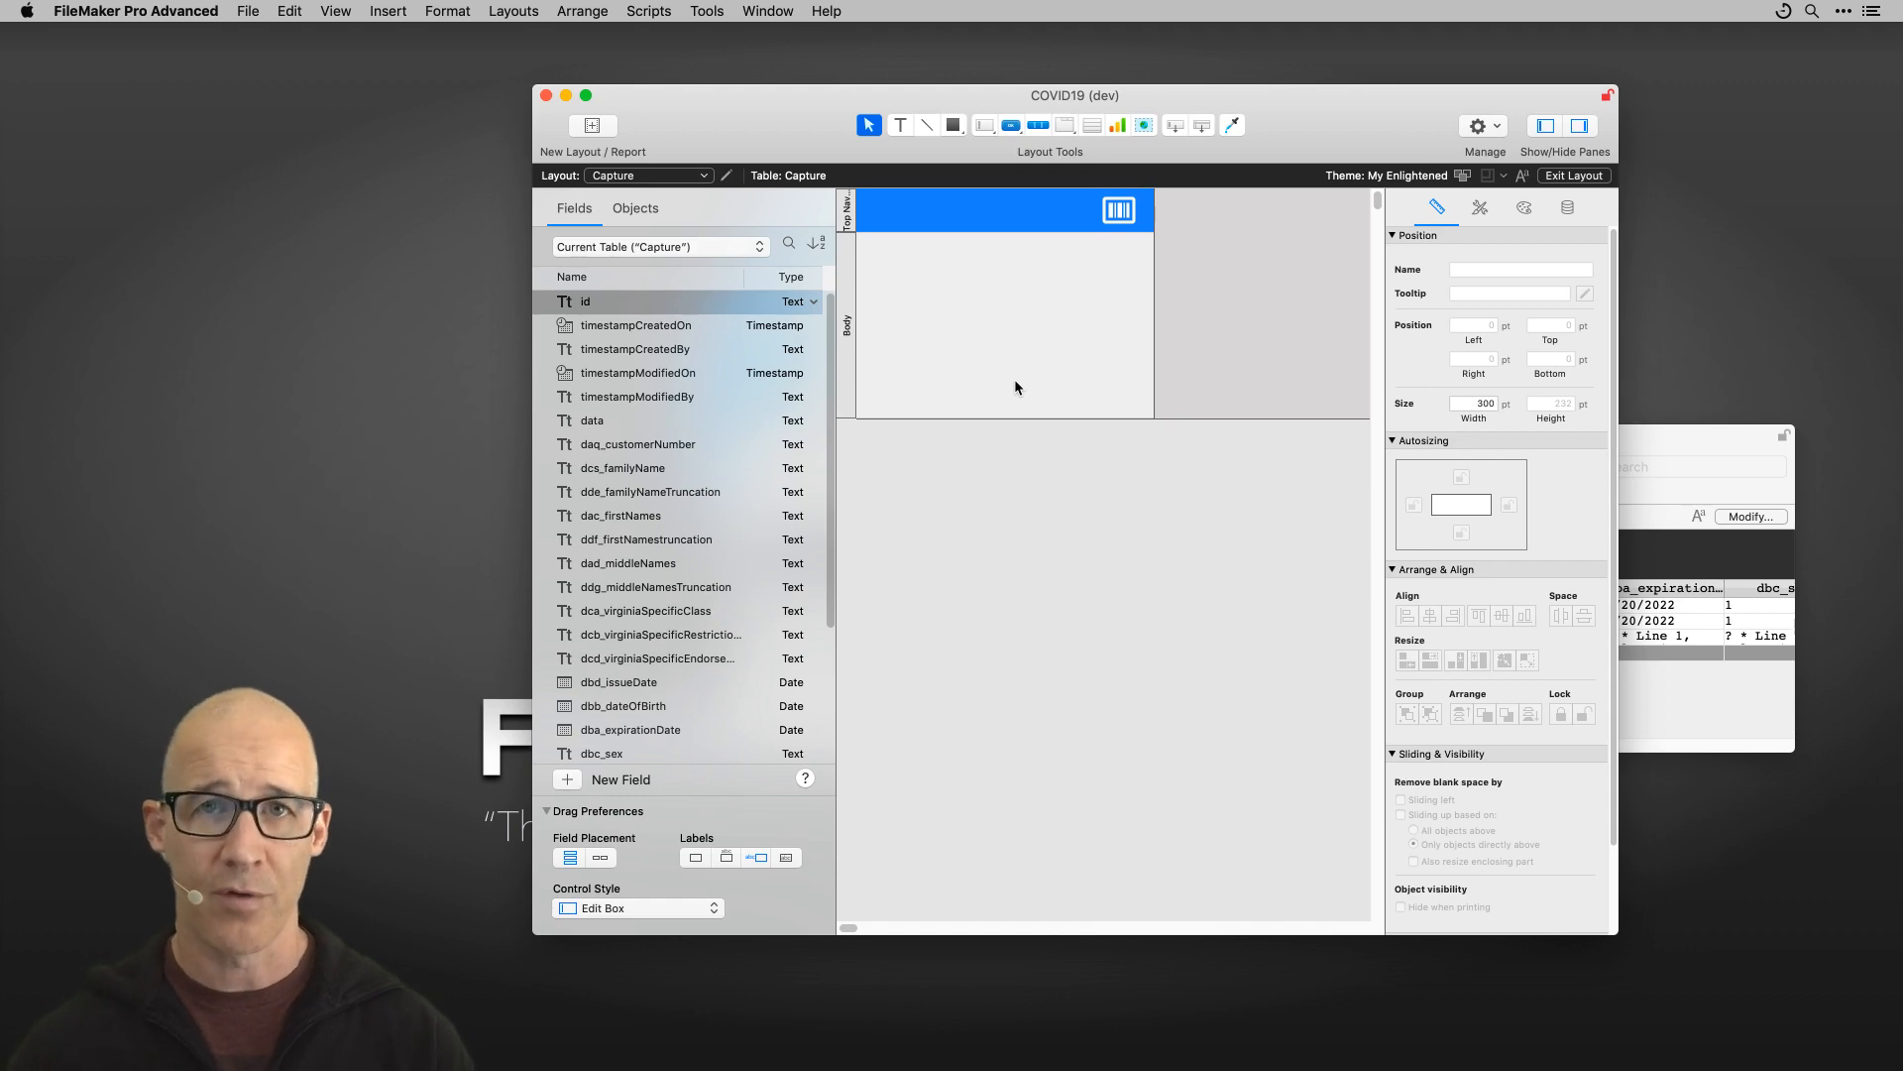
left_click_drag(1667, 433, 1456, 283)
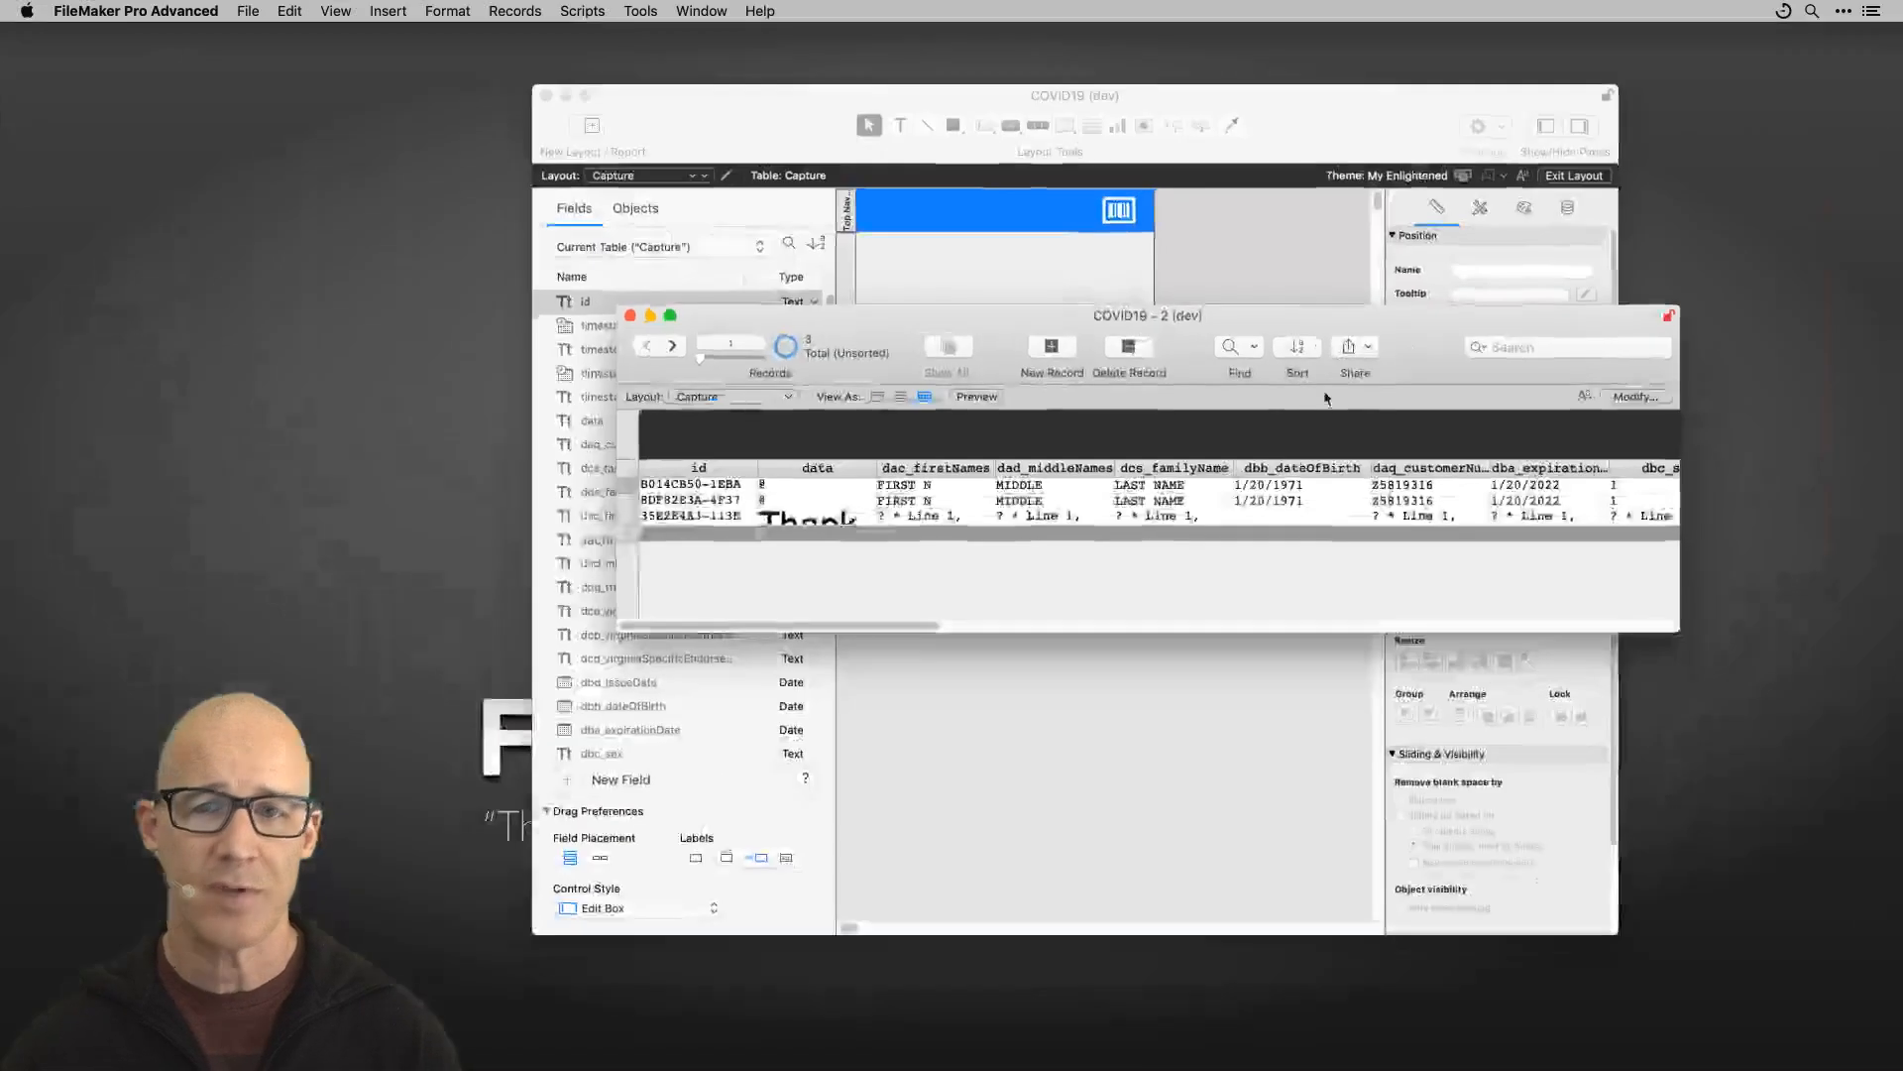
left_click_drag(1303, 312, 1509, 518)
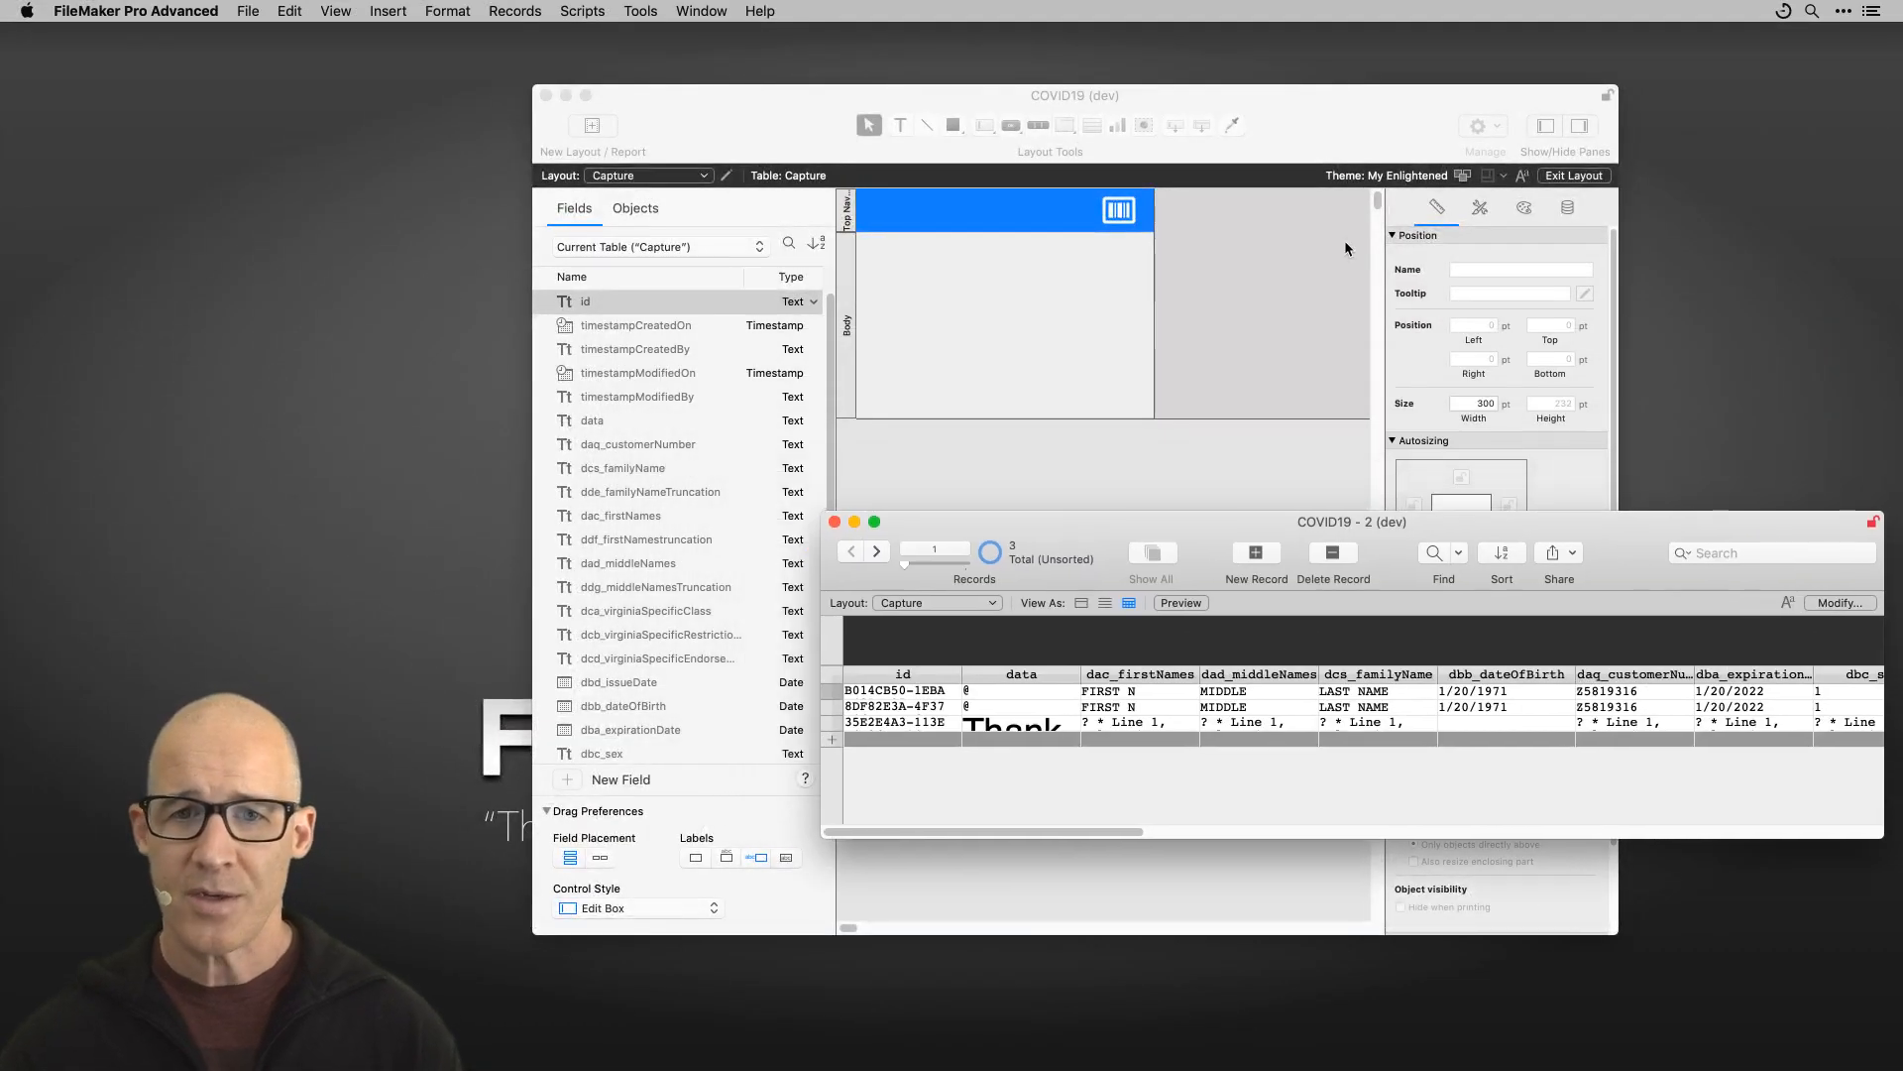
left_click_drag(1311, 121, 1286, 109)
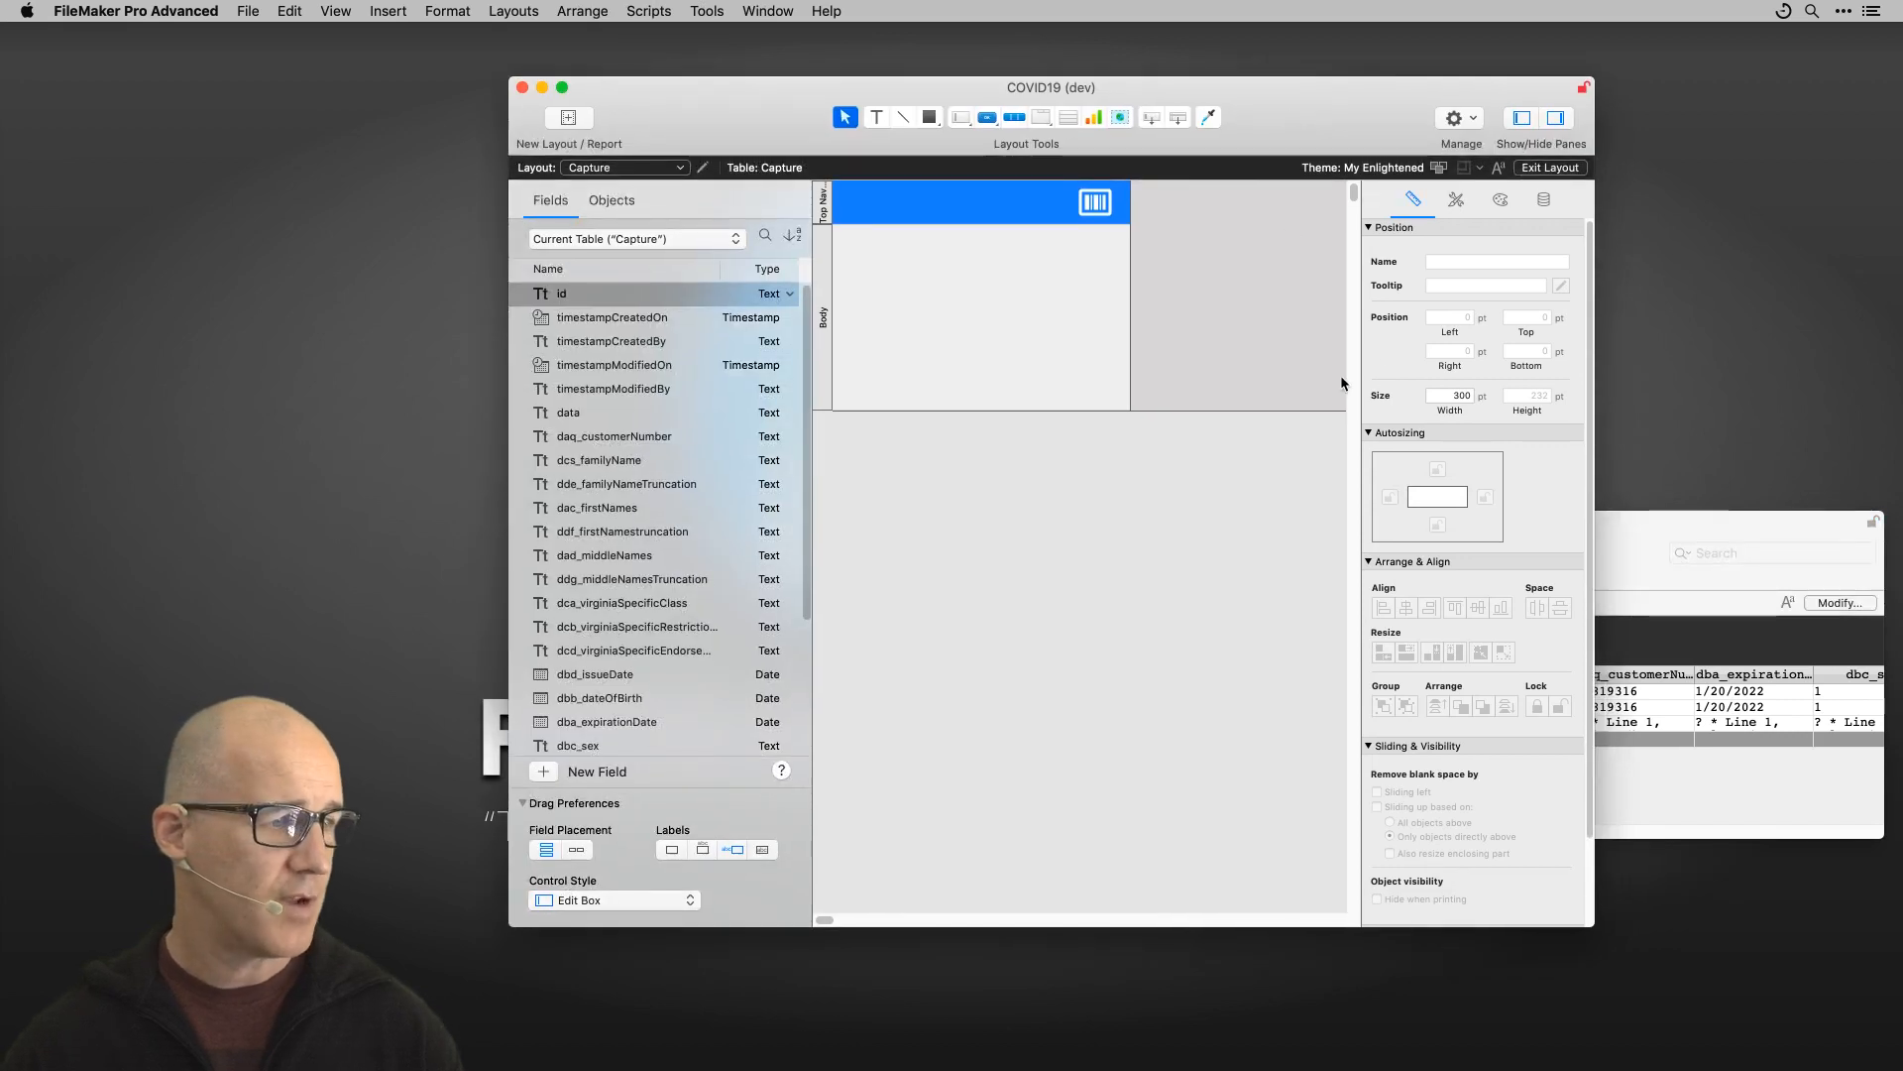
key("super+Tab")
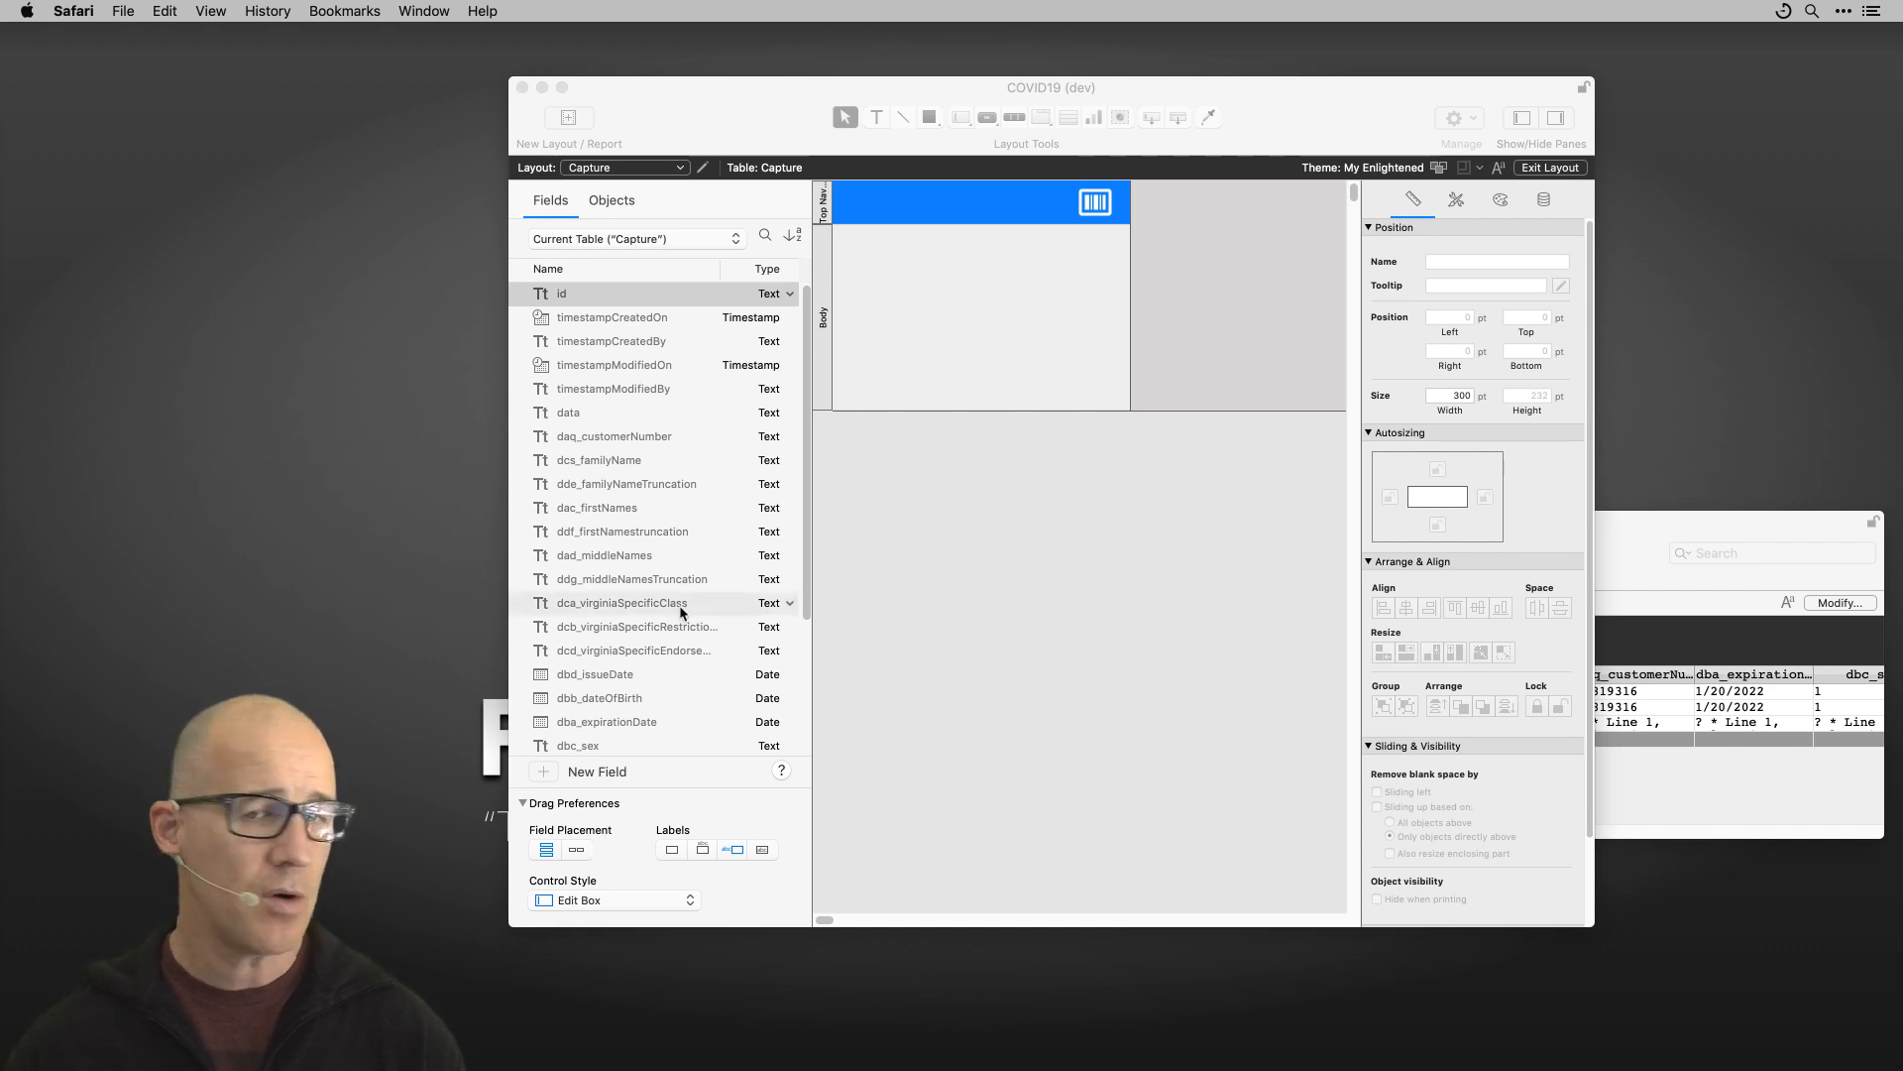
left_click(1066, 521)
Step: Shrink and reposition the COVID19 layout window, and switch to OBS
mouse_move(1249, 117)
left_mouse_down()
mouse_move(1275, 98)
mouse_move(1269, 121)
left_mouse_up()
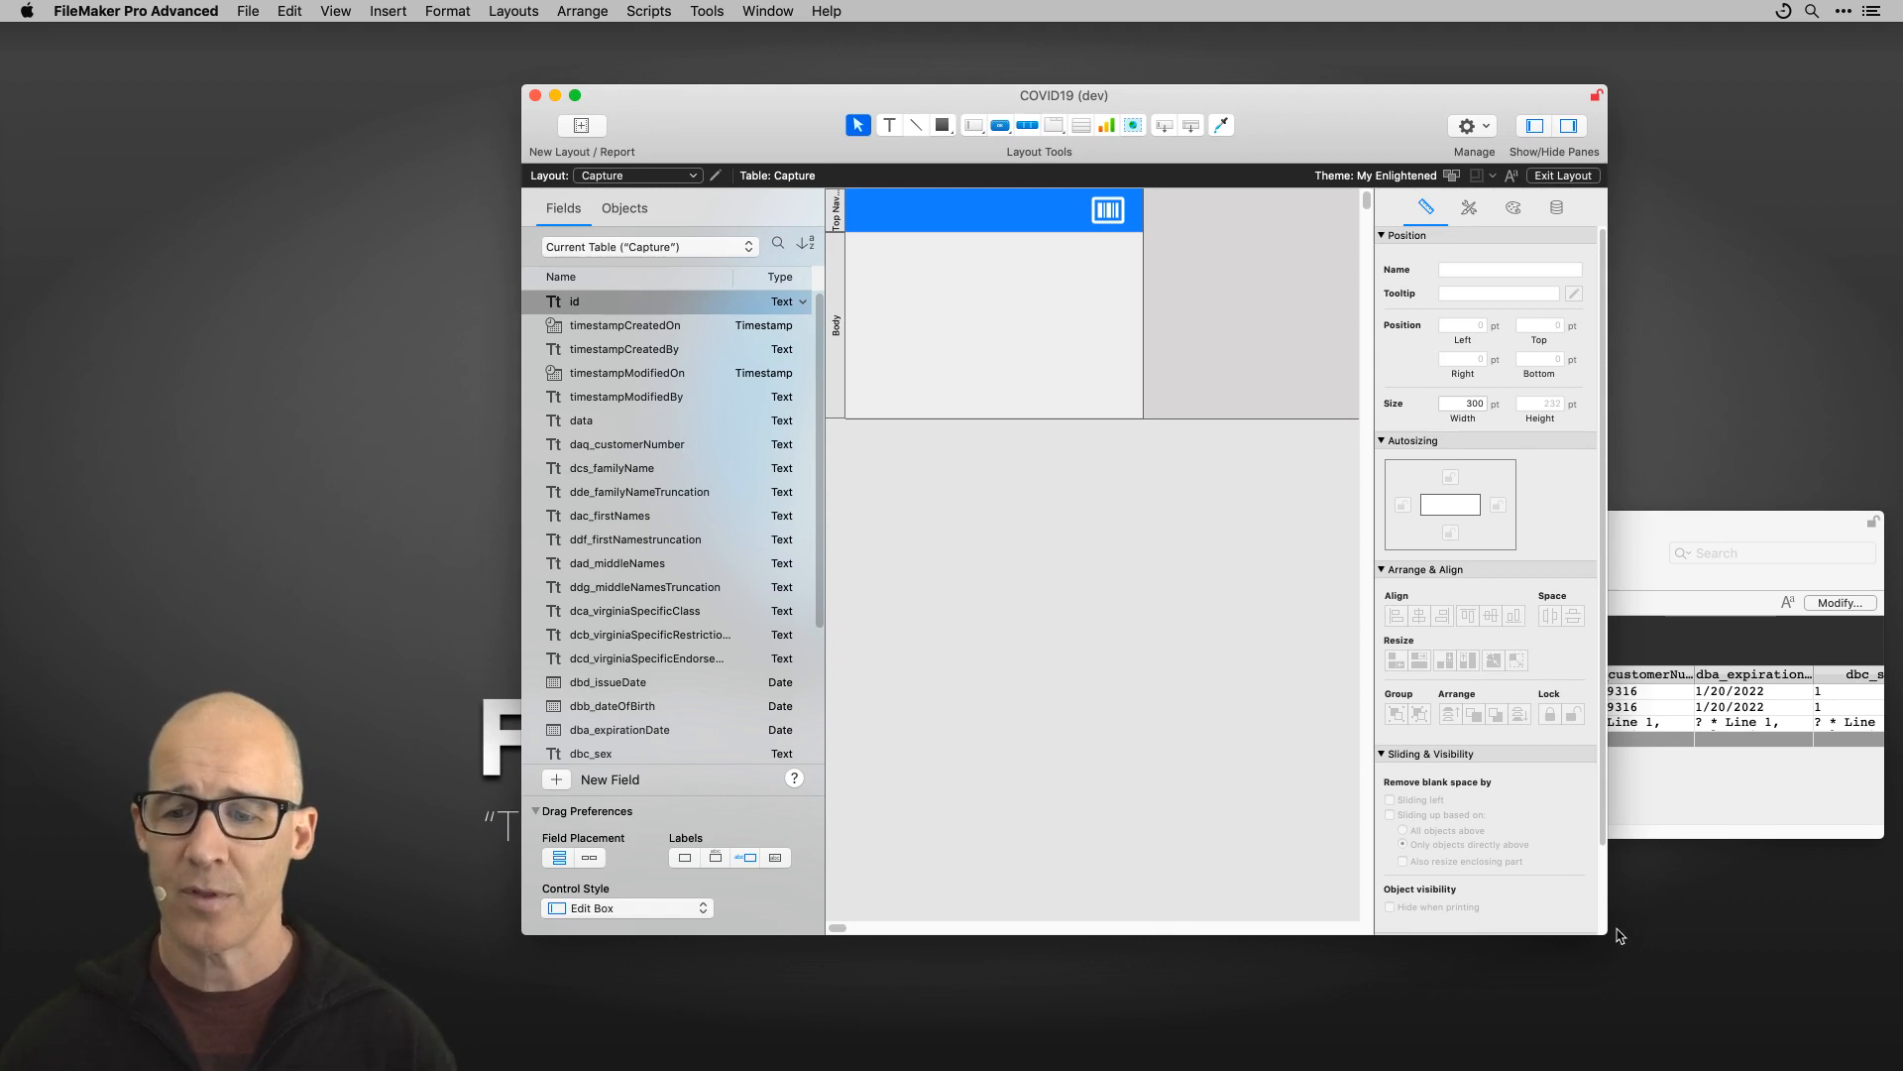
left_click_drag(1607, 934, 1450, 865)
mouse_move(1189, 120)
left_mouse_down()
mouse_move(1222, 122)
mouse_move(1195, 134)
left_mouse_up()
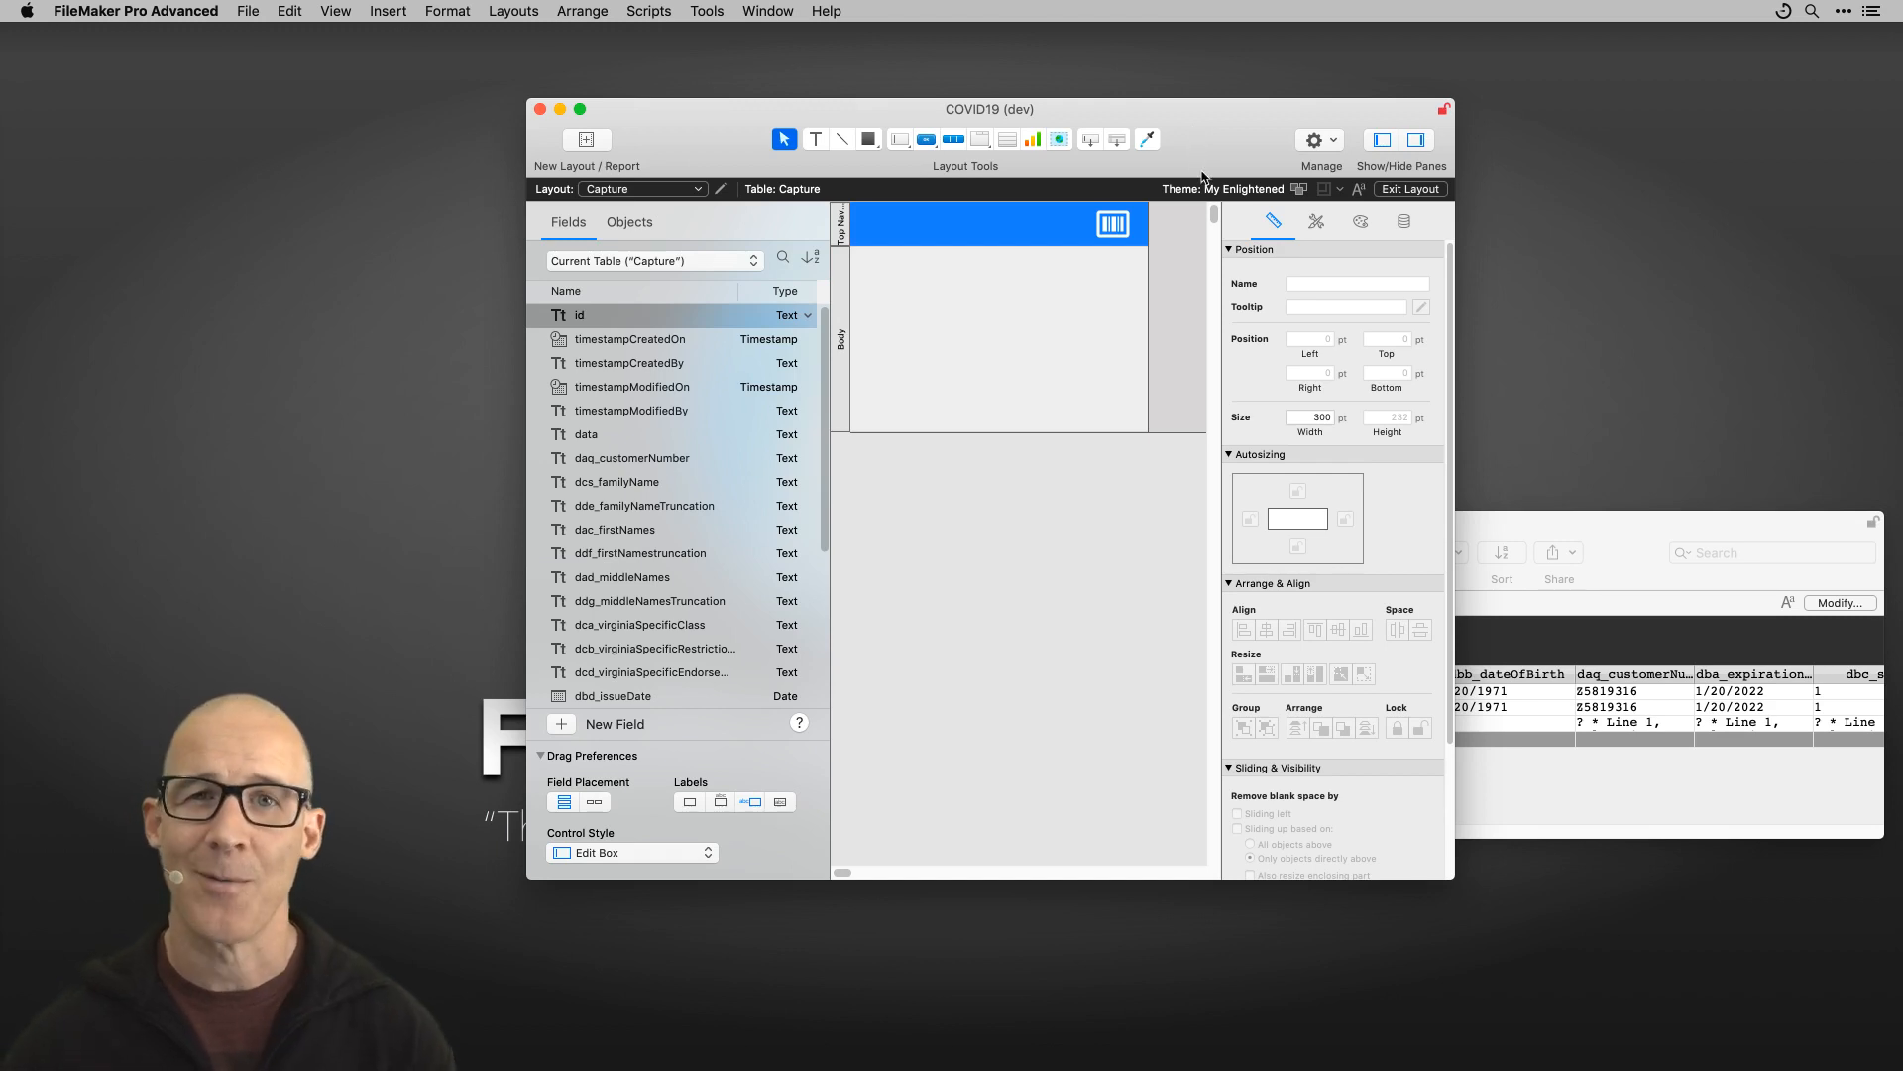
key("super+Tab")
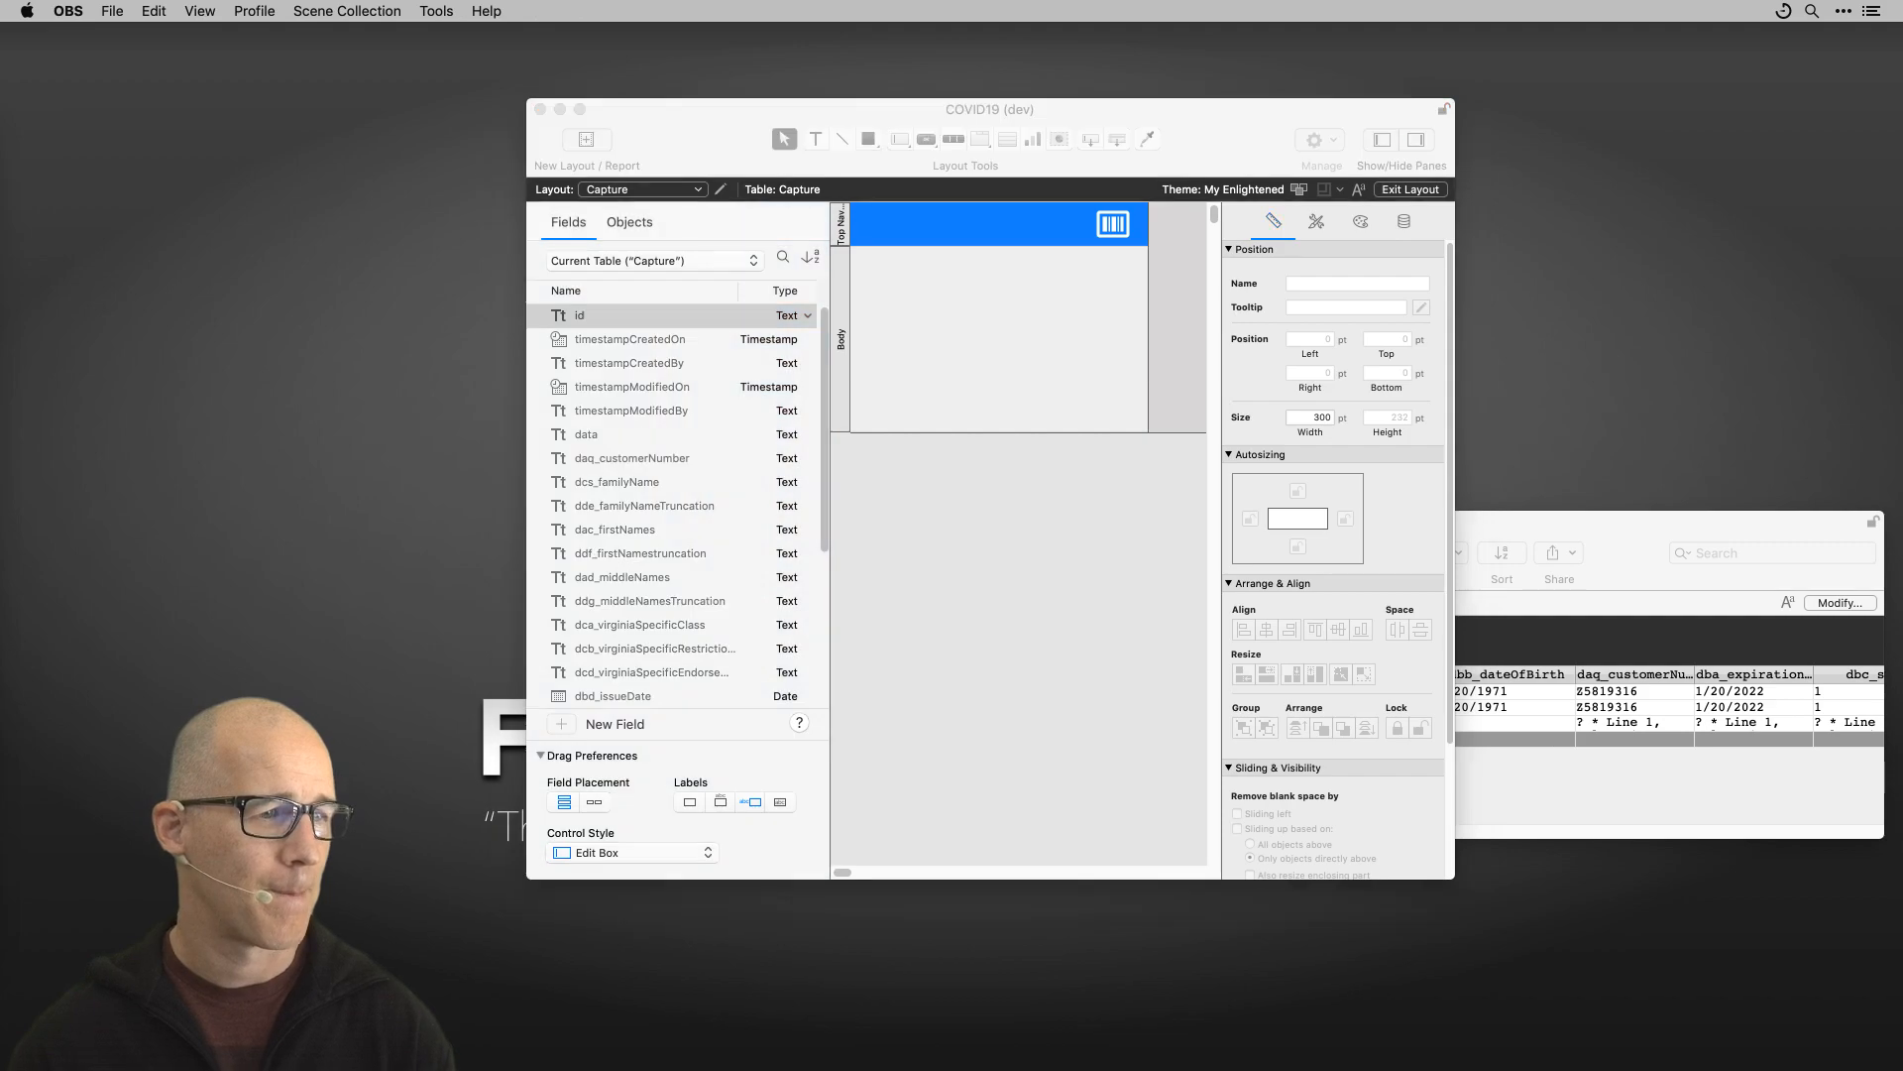